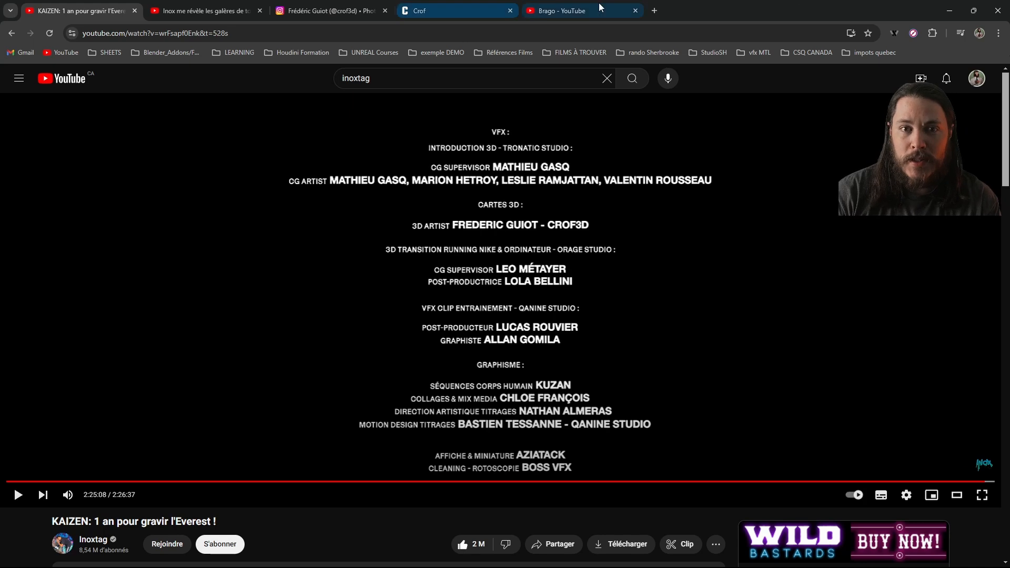
Step: Open the Kaizen 3D artist's Instagram profile, look at the aerial city "Flyby" post and close it
click(654, 10)
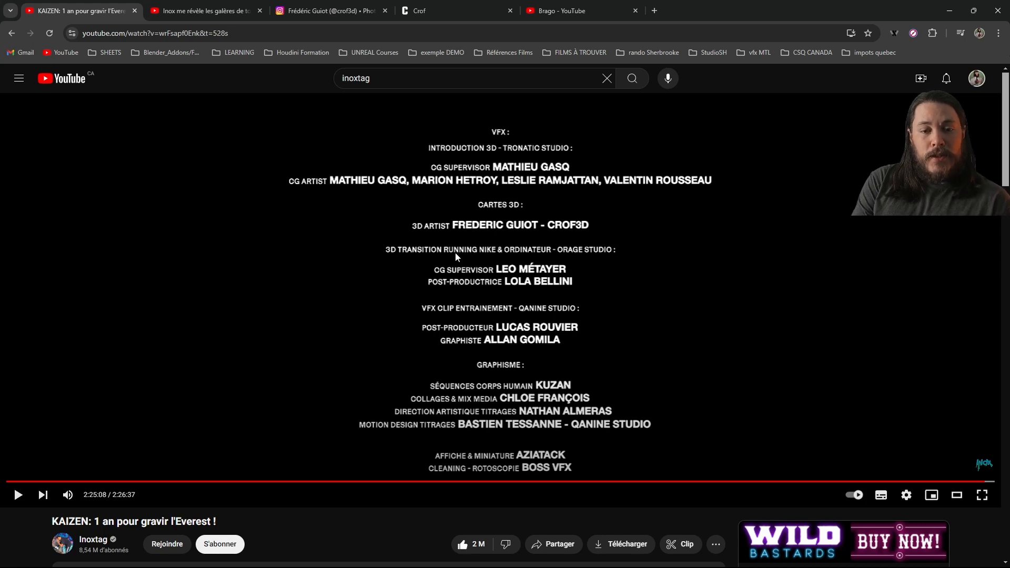
click(319, 8)
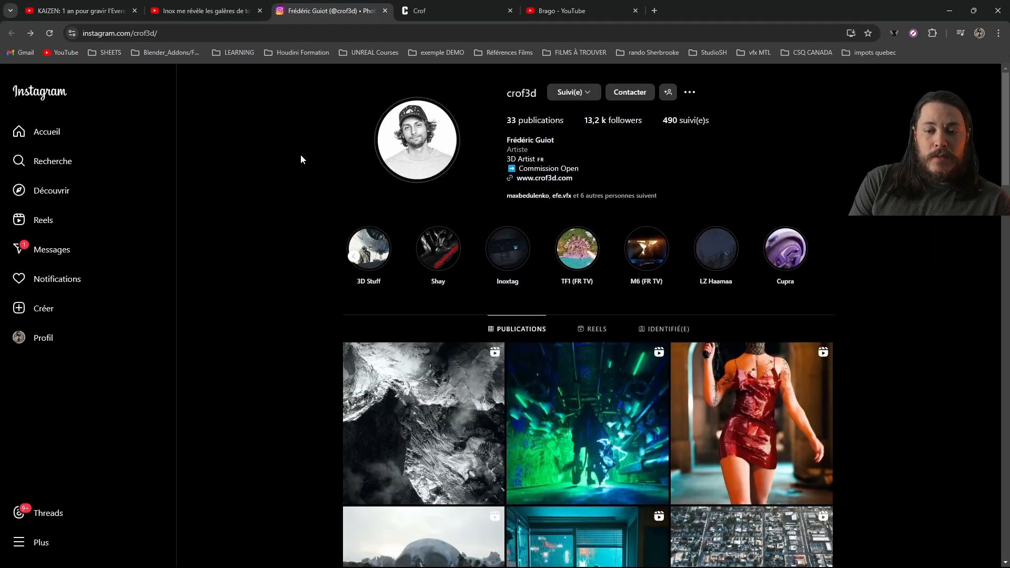
scroll(263, 204, down, 2)
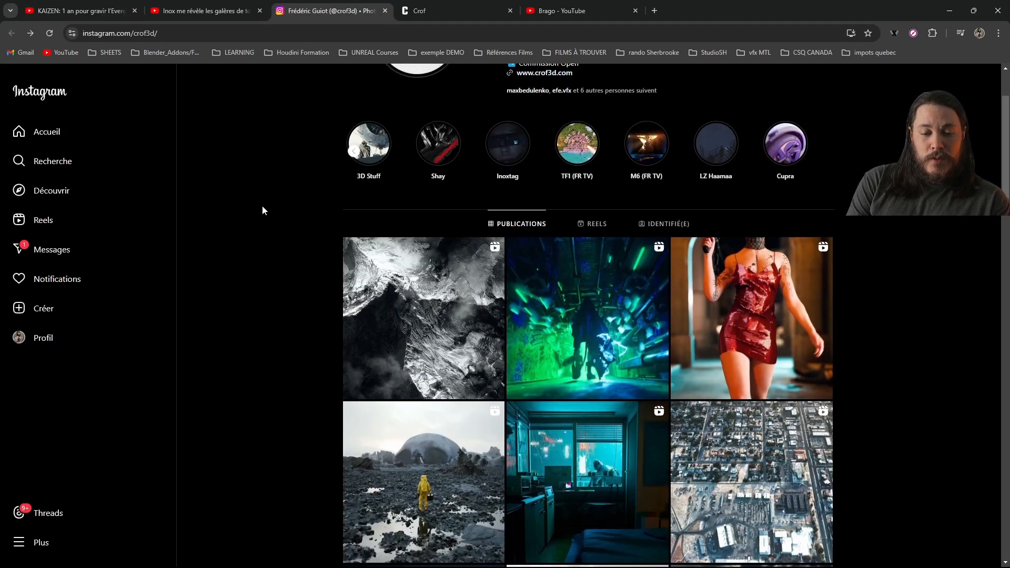
scroll(251, 211, down, 5)
click(695, 287)
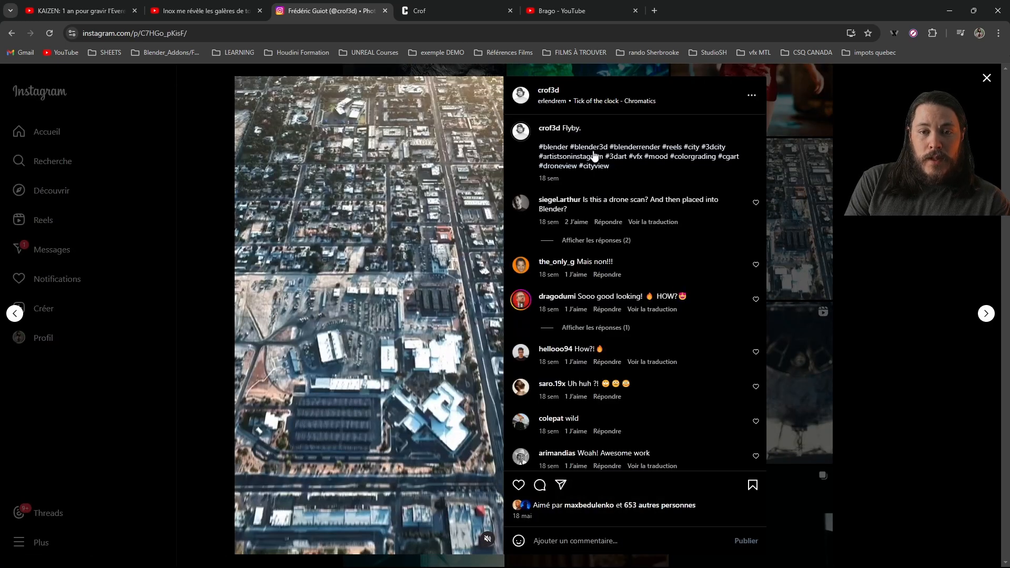
drag(562, 128, 608, 147)
click(882, 221)
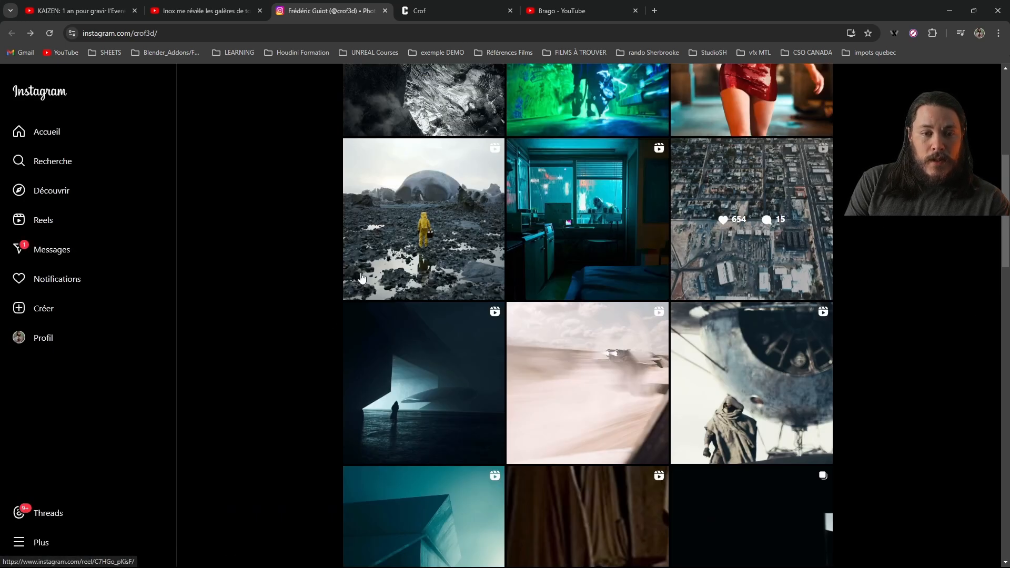
click(476, 210)
key(Escape)
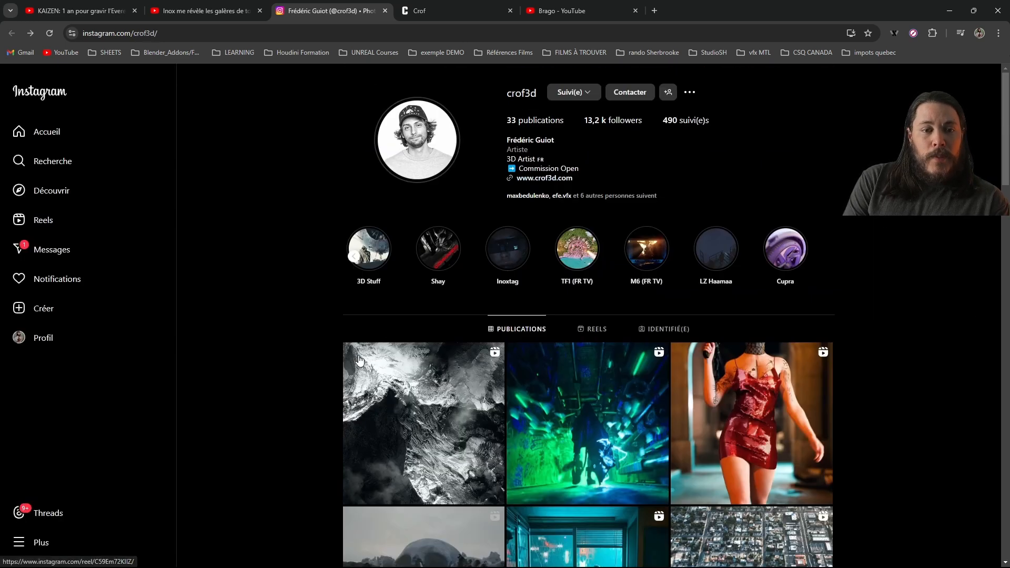
Step: View the Kaizen Everest documentary post on the artist's profile and browse through the rest of the publications
click(390, 467)
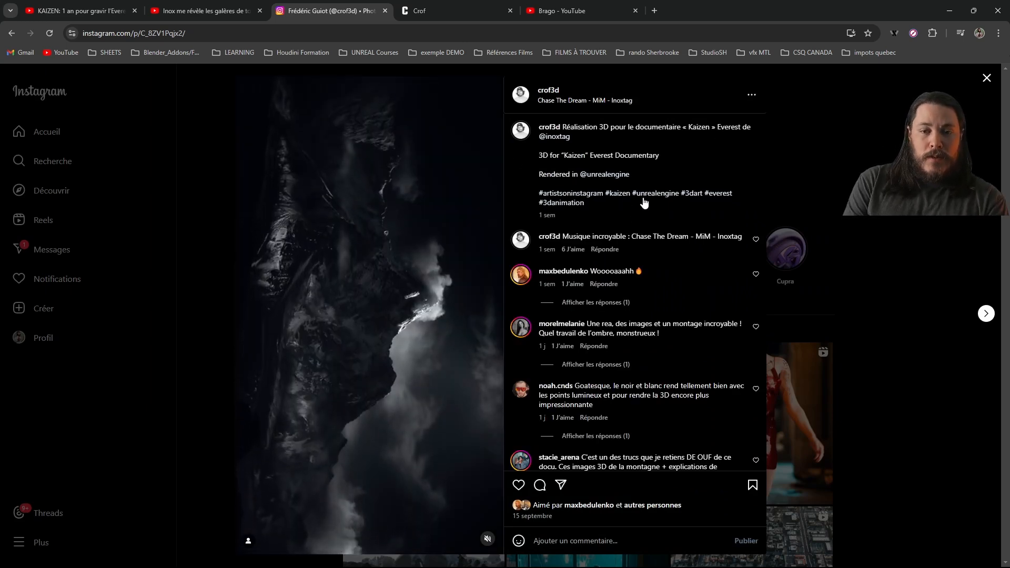
key(Escape)
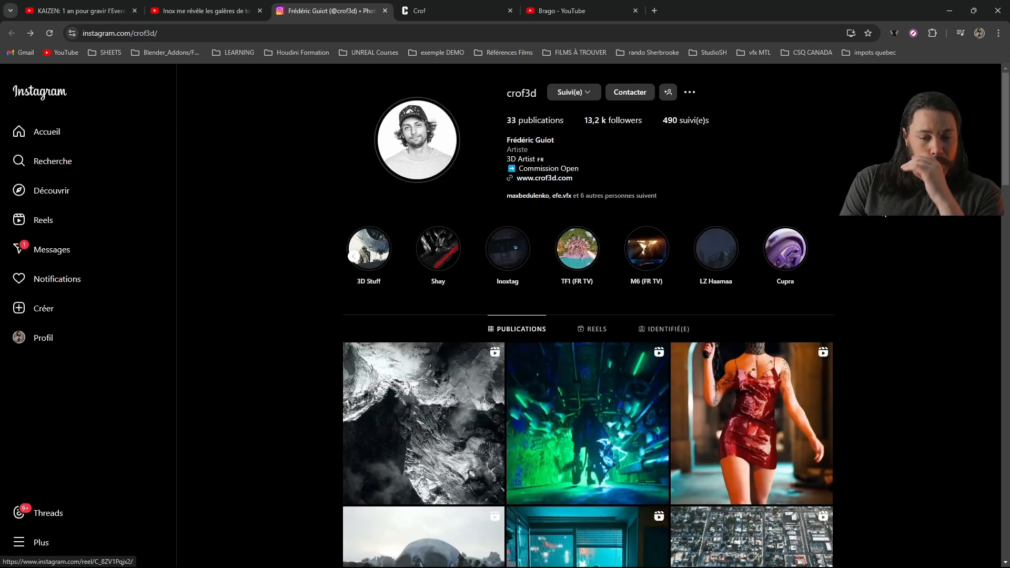
scroll(884, 215, down, 4)
scroll(867, 241, down, 5)
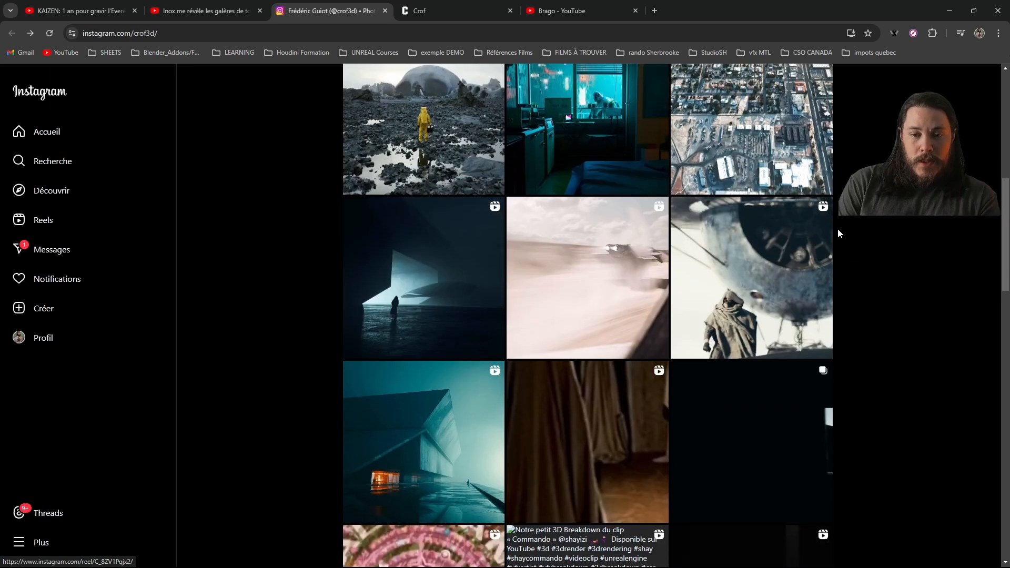
scroll(453, 349, down, 12)
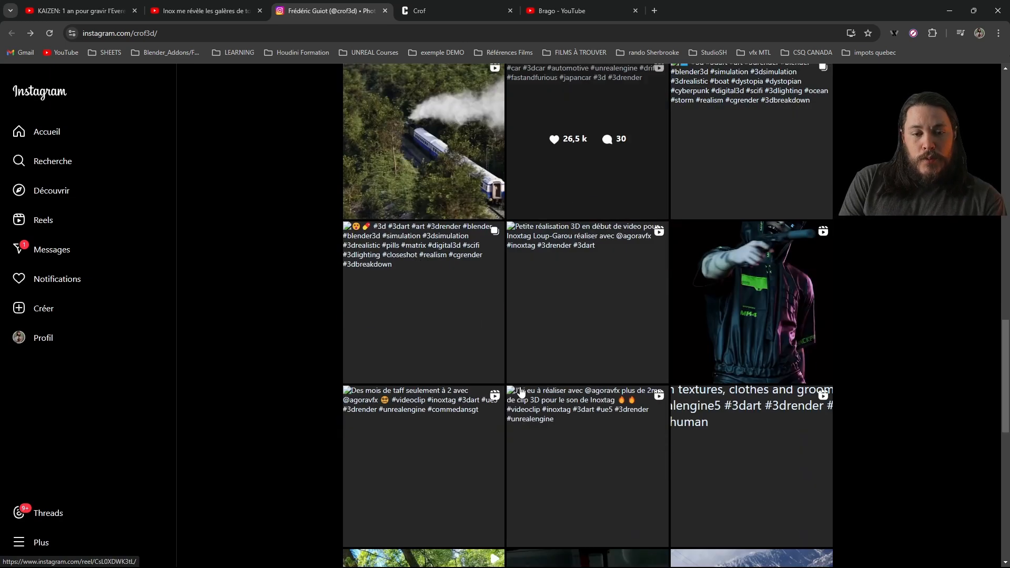
scroll(541, 414, up, 12)
scroll(538, 408, up, 10)
Step: Switch to the crof3d.com portfolio, look at the INOXTAG - Comme Dans GT project, and close the site
click(441, 12)
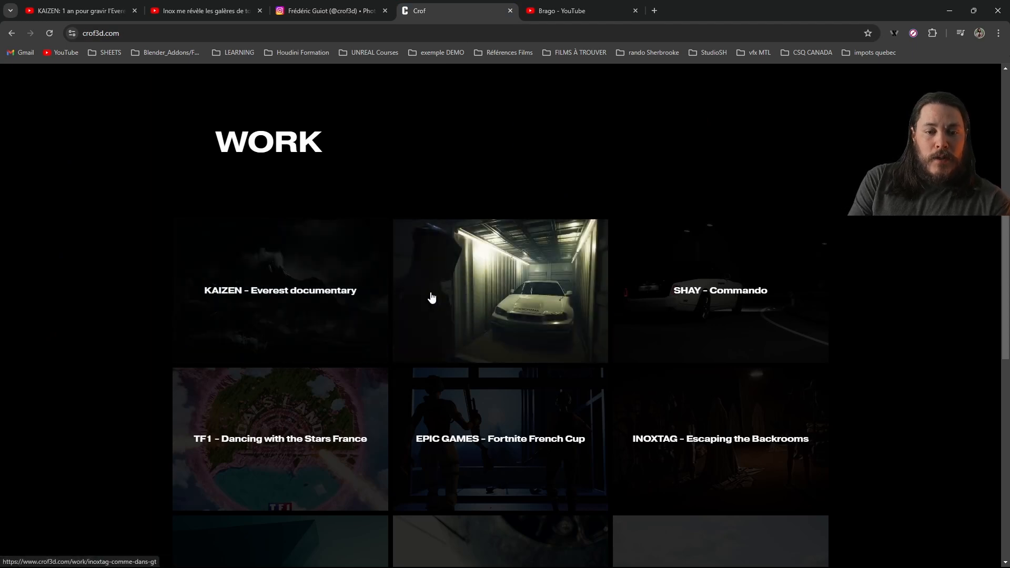
click(543, 319)
scroll(349, 446, down, 5)
scroll(168, 408, up, 4)
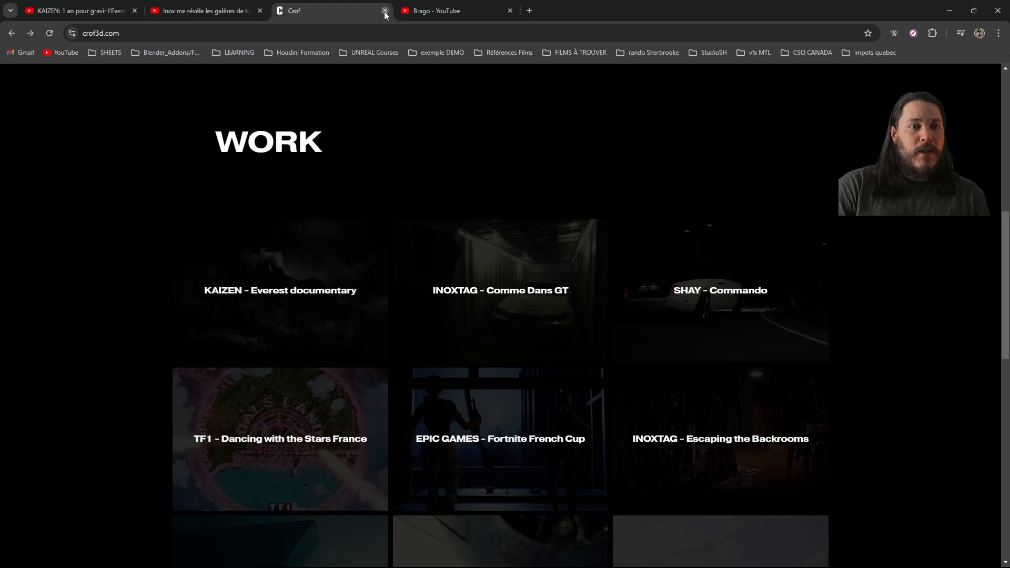
click(385, 11)
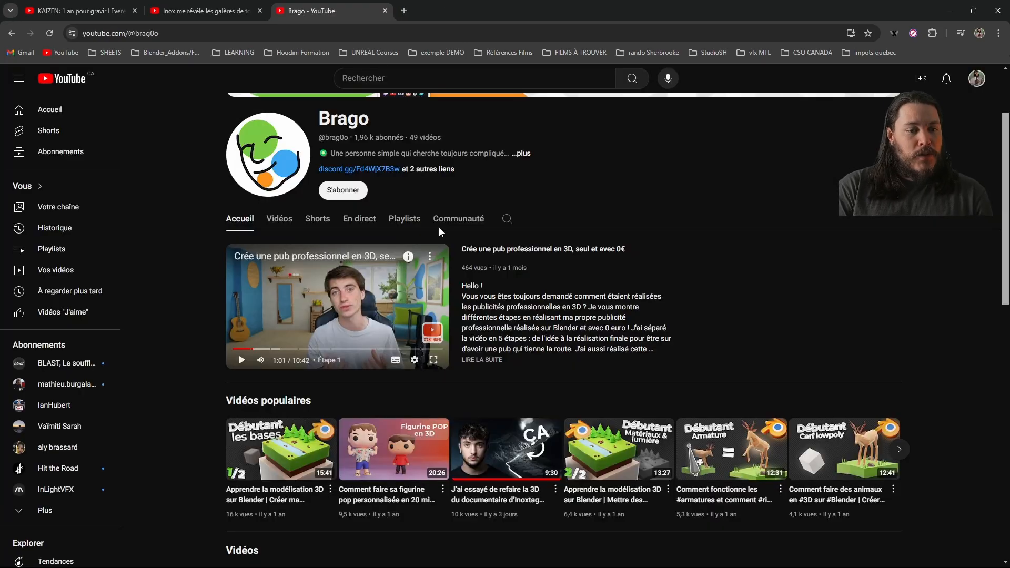
Step: Open Brago's popular video about recreating the 3D of Inoxtag's documentary and skim through its Blender process to the outro
scroll(603, 358, up, 1)
scroll(530, 263, down, 1)
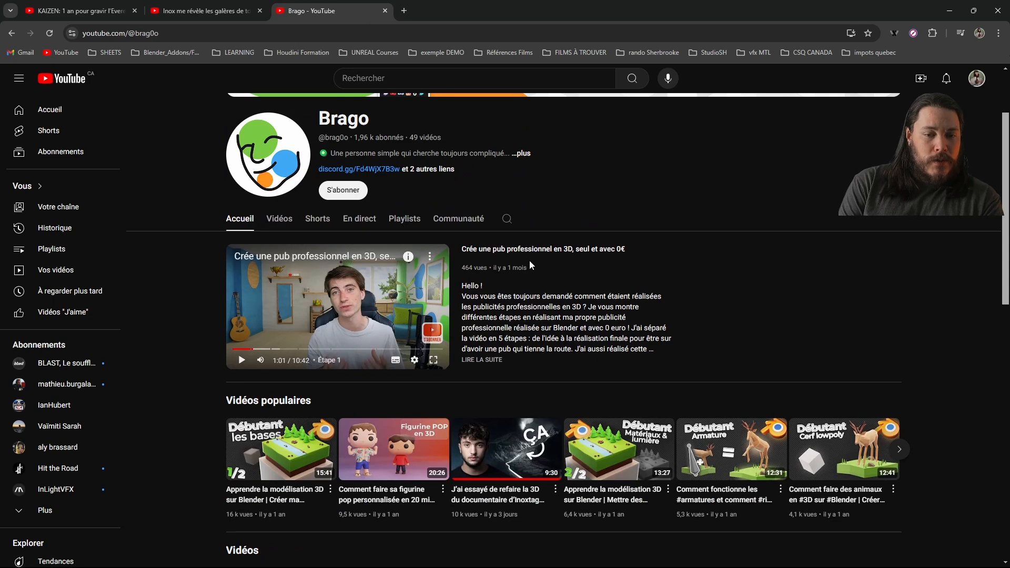
click(484, 453)
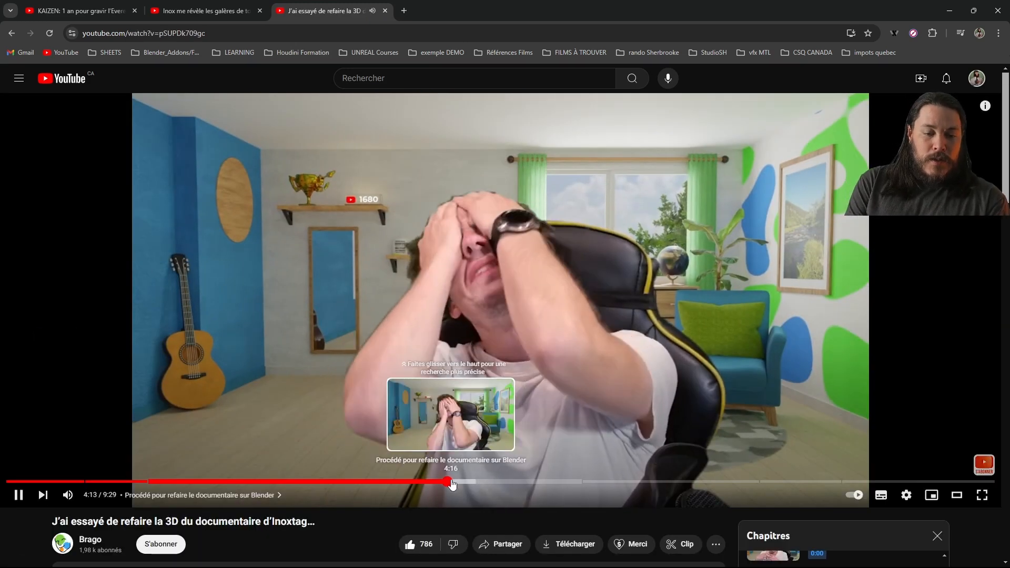
click(475, 481)
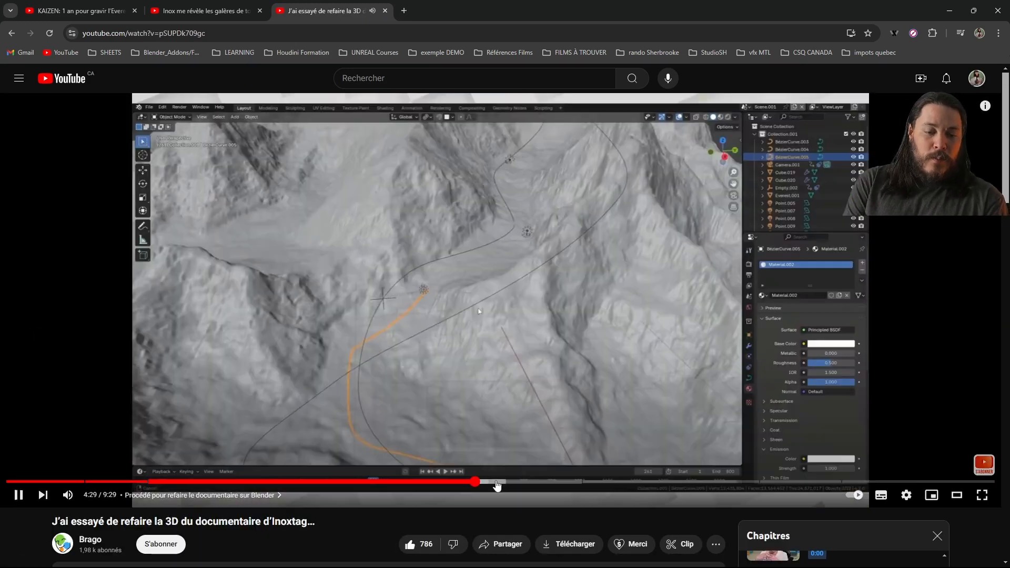
click(548, 482)
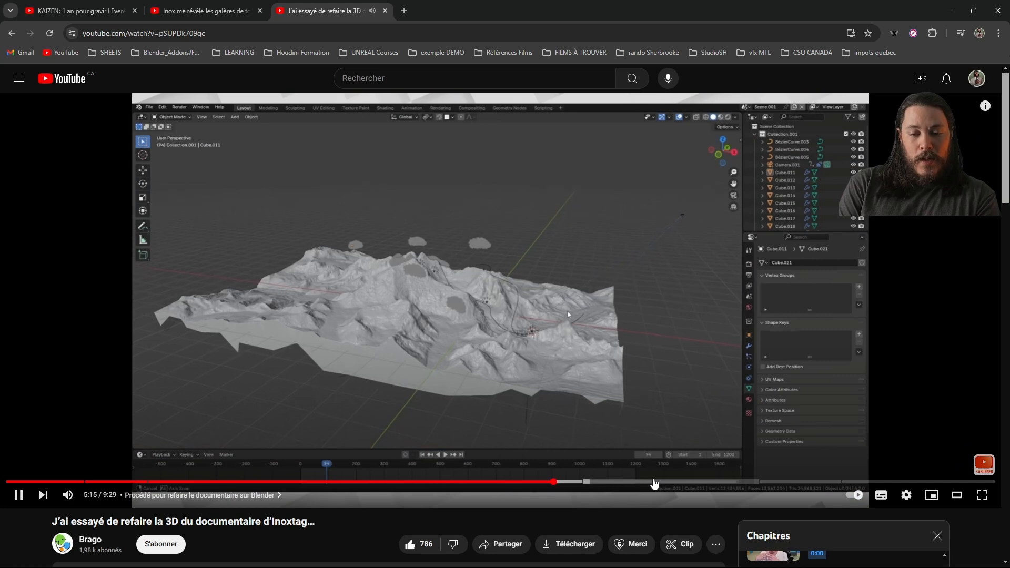
click(891, 481)
Step: Browse the Brago channel's video list, subscribe to the channel and close its page
scroll(470, 328, down, 4)
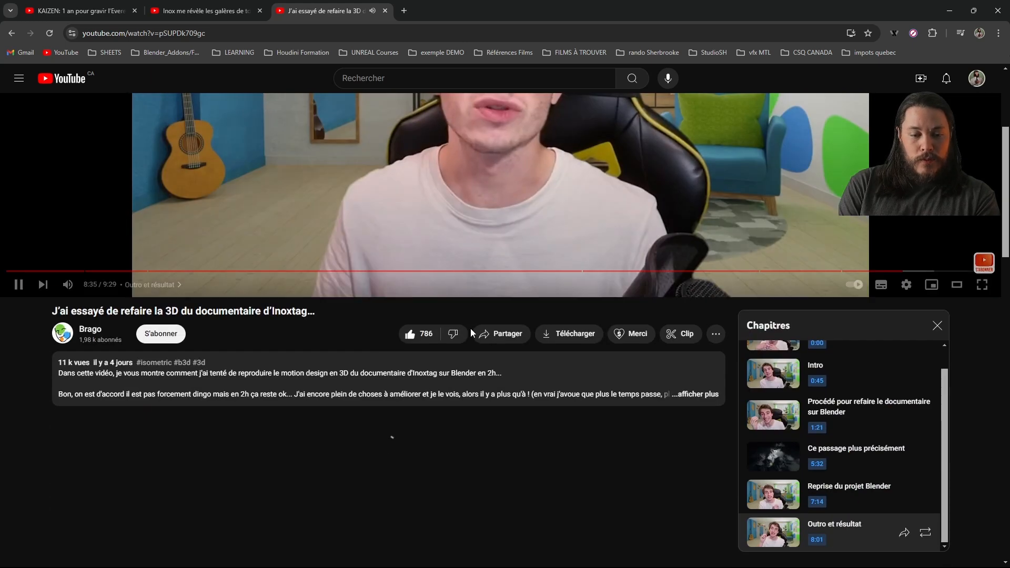
click(94, 329)
scroll(309, 176, down, 3)
click(280, 165)
scroll(892, 249, down, 2)
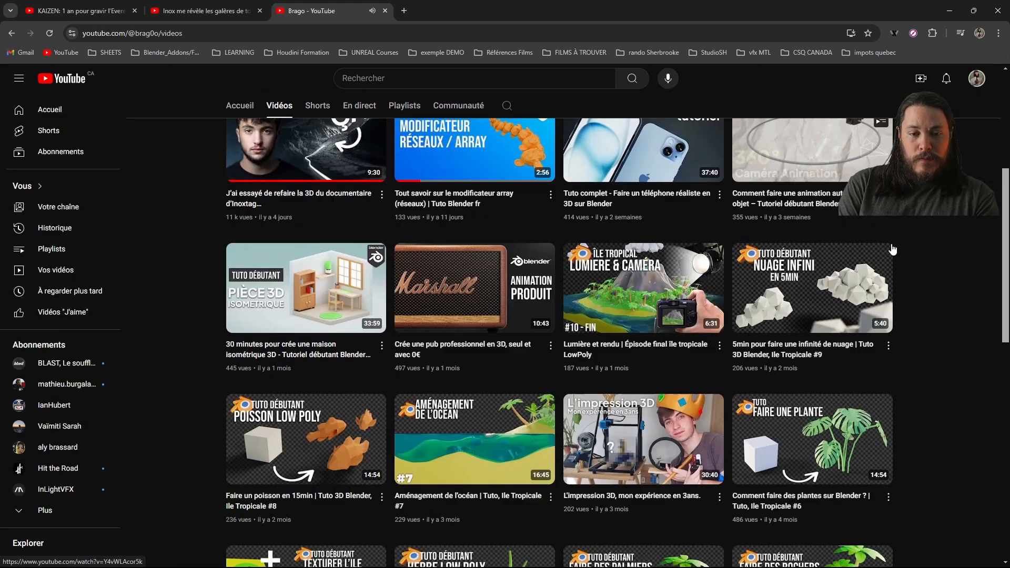
scroll(892, 249, down, 3)
scroll(683, 368, up, 9)
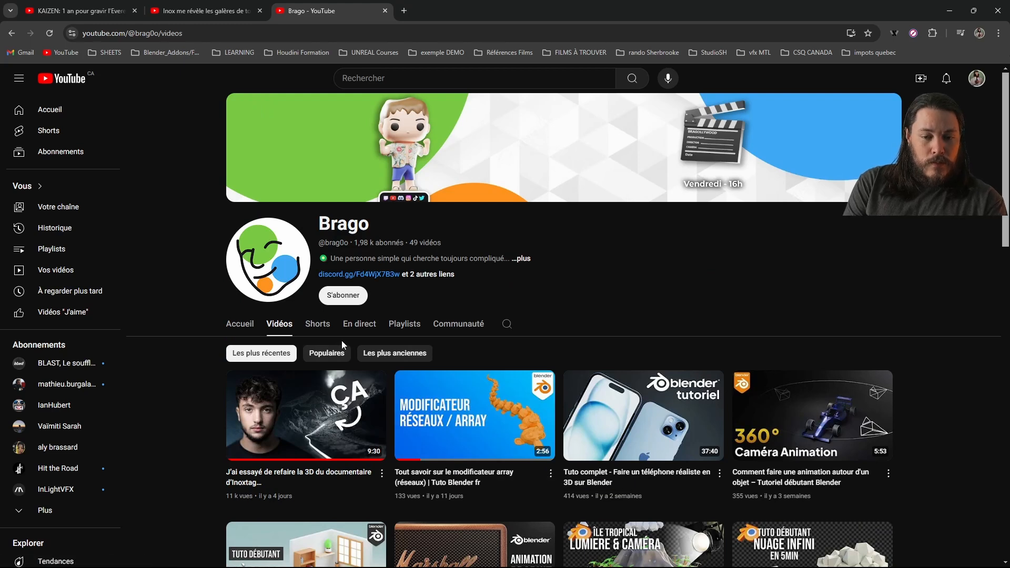
click(343, 294)
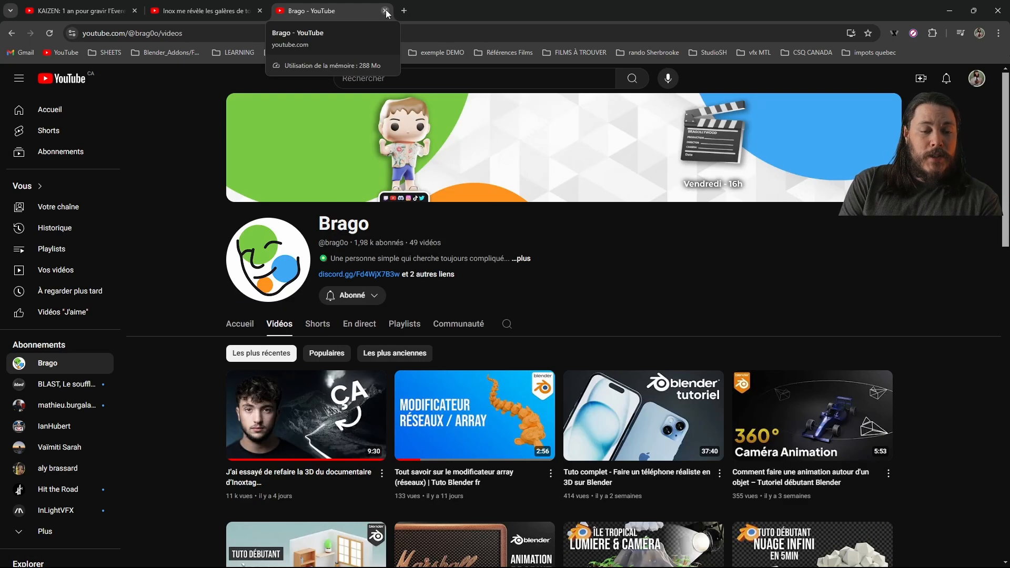
click(386, 11)
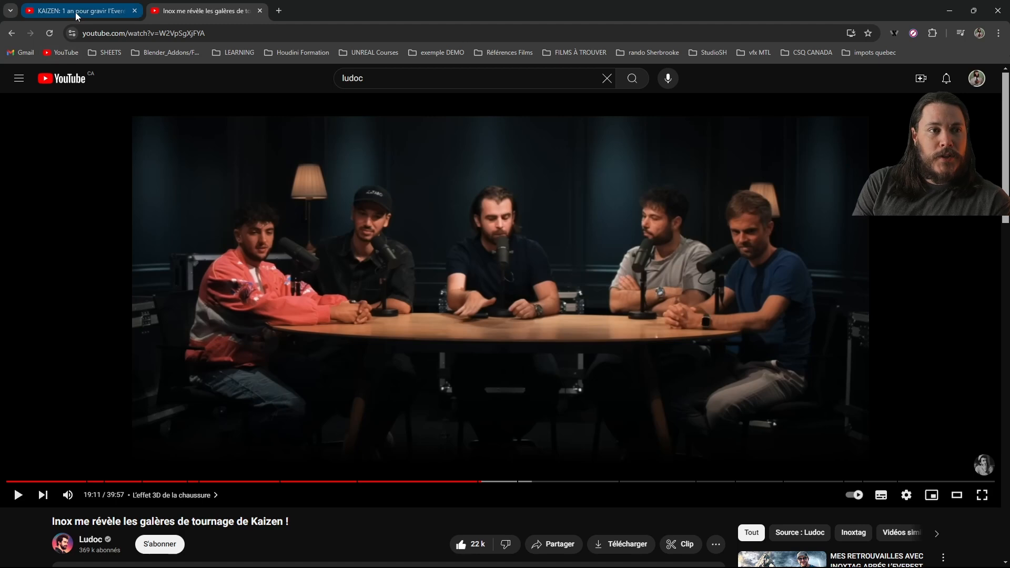
Step: Return to the KAIZEN documentary video and look over its player, description and comments
click(91, 12)
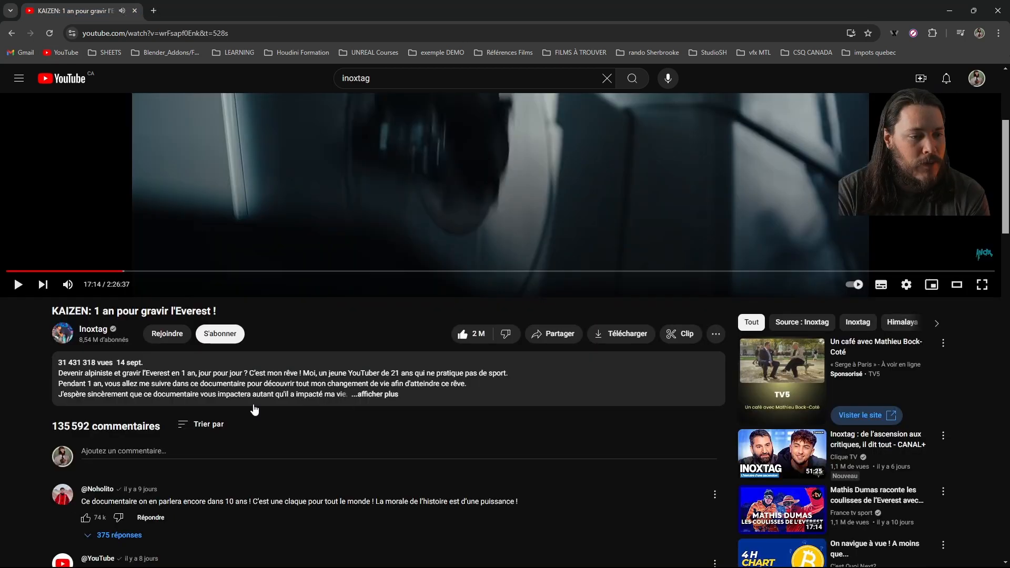
scroll(255, 407, up, 4)
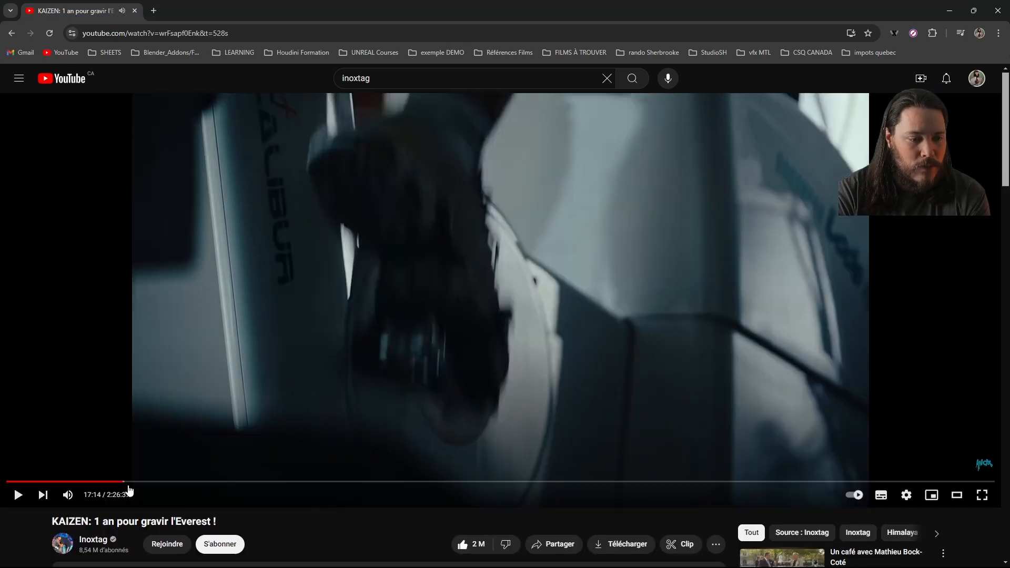
scroll(97, 546, down, 5)
scroll(359, 410, up, 5)
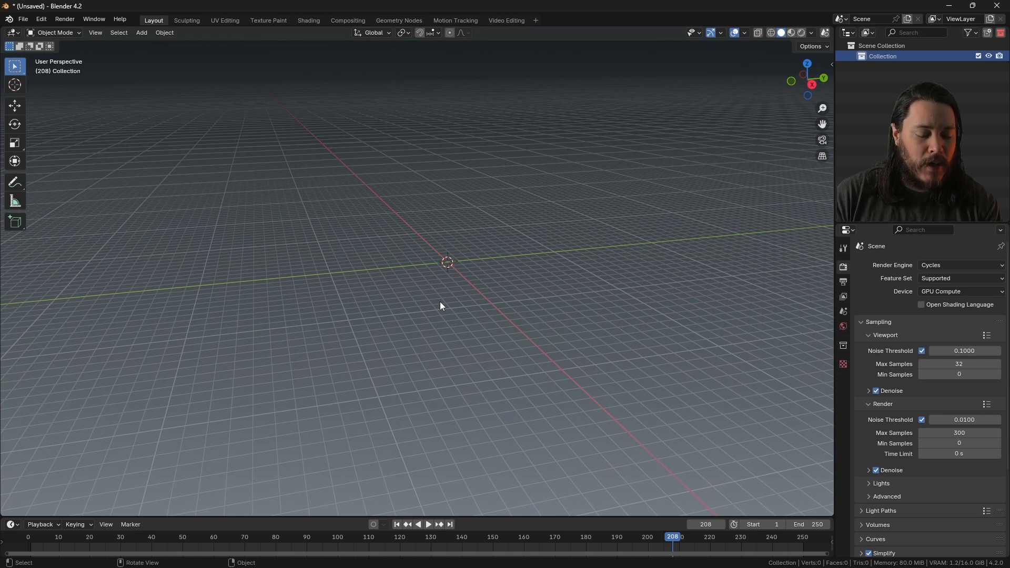
Step: Pick the Everest area on the Blosm web map and paste its extent (28.079, 86.856, 87.055, 27.895) into the Blosm add-on in Blender
key(n)
click(826, 129)
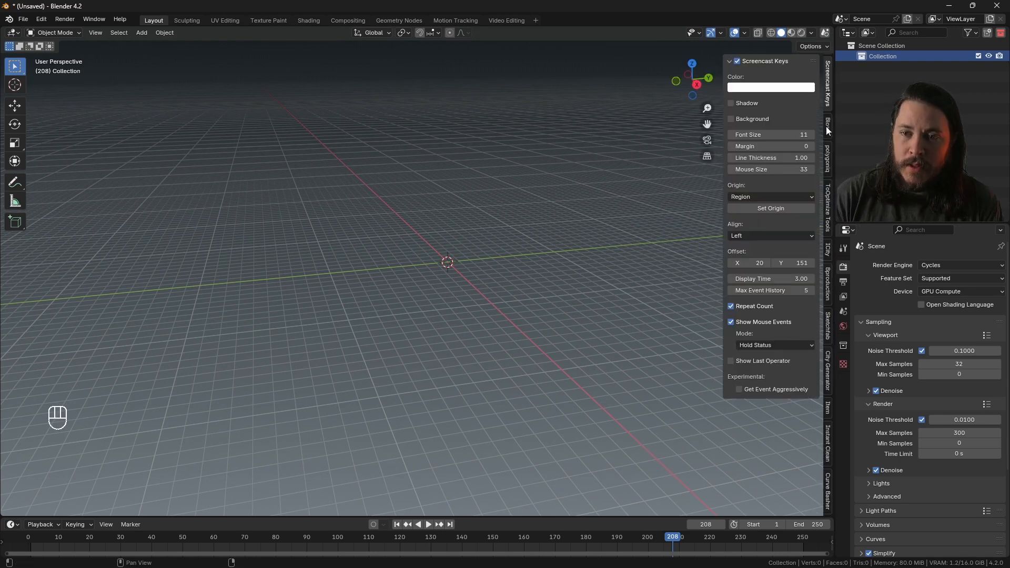
click(744, 94)
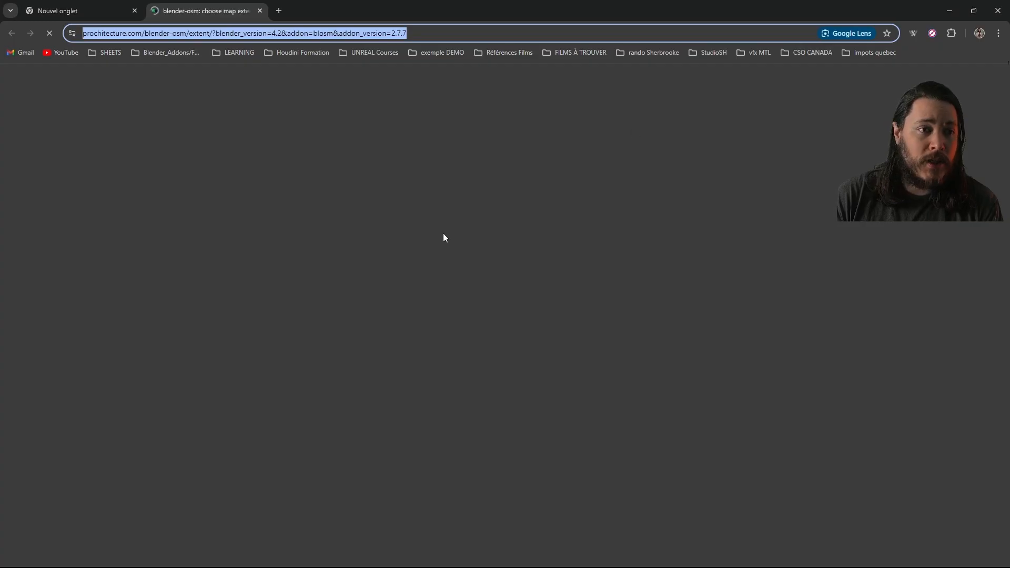
scroll(877, 247, up, 1)
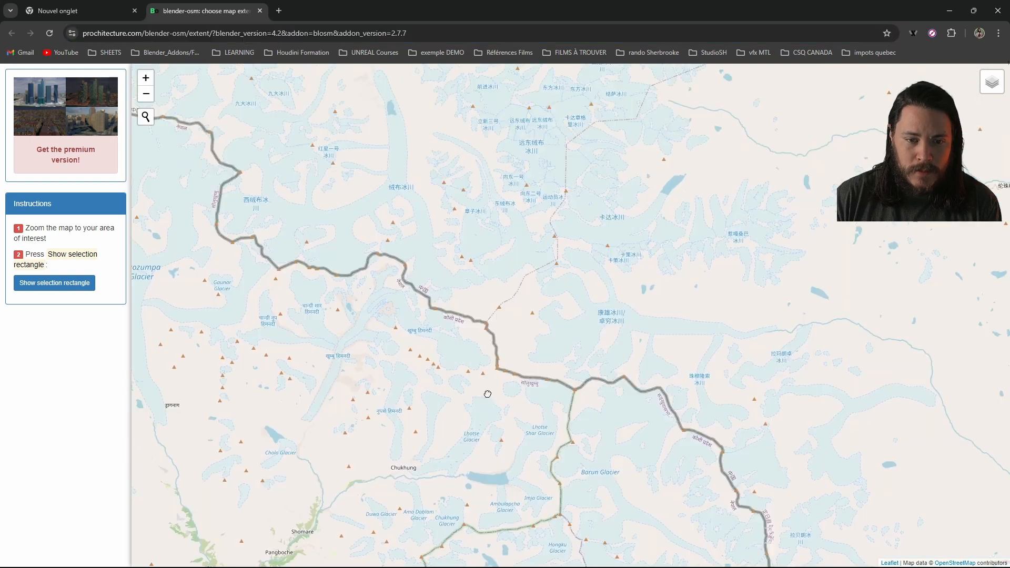
scroll(487, 394, up, 3)
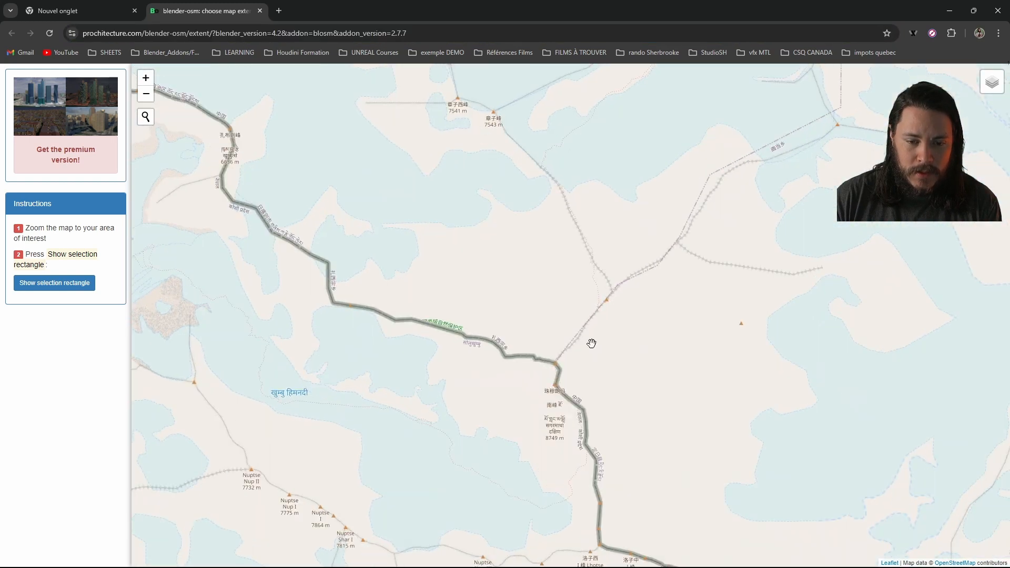
scroll(599, 293, down, 1)
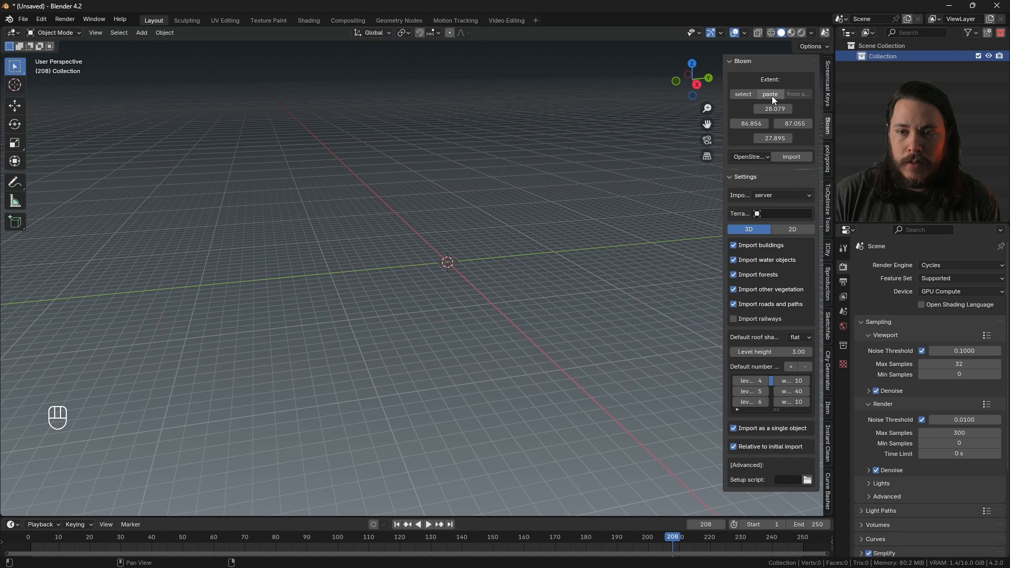
Step: Set the Blosm data type to terrain and import the Everest relief for the chosen extent
click(750, 157)
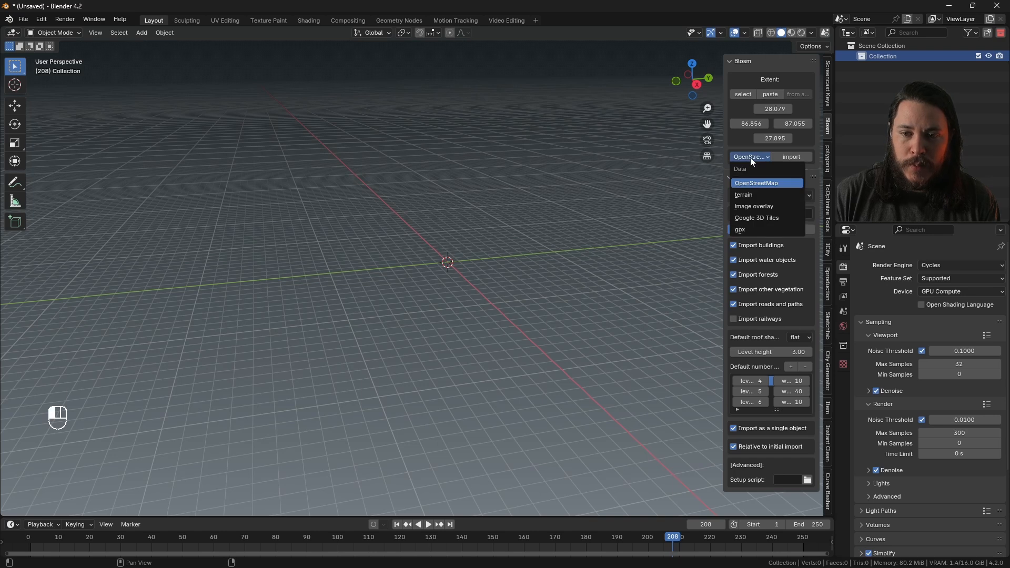
click(743, 194)
click(791, 157)
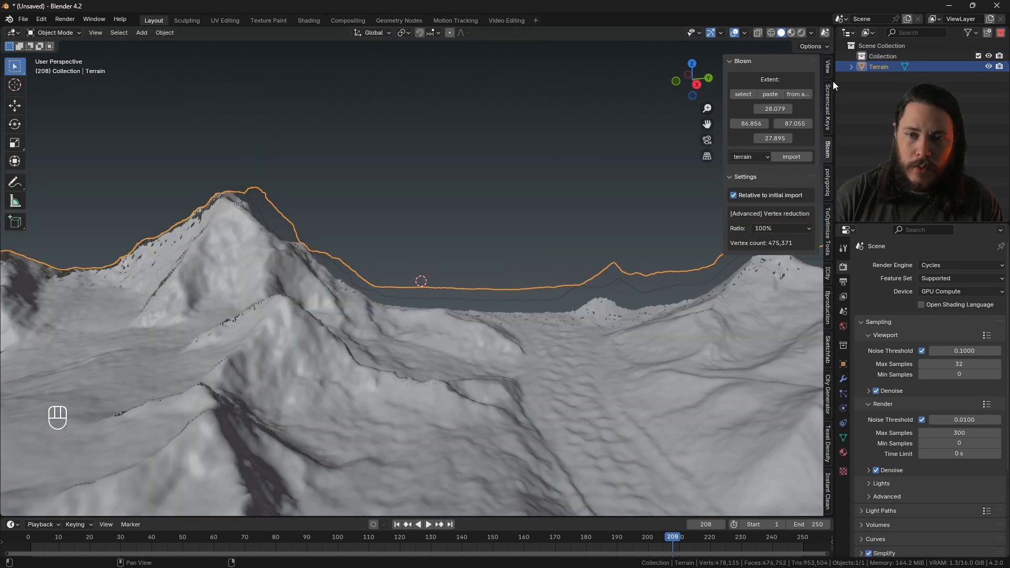
Step: Set the viewport's clip end to 1000000 m and its clip start to 1 m
click(827, 67)
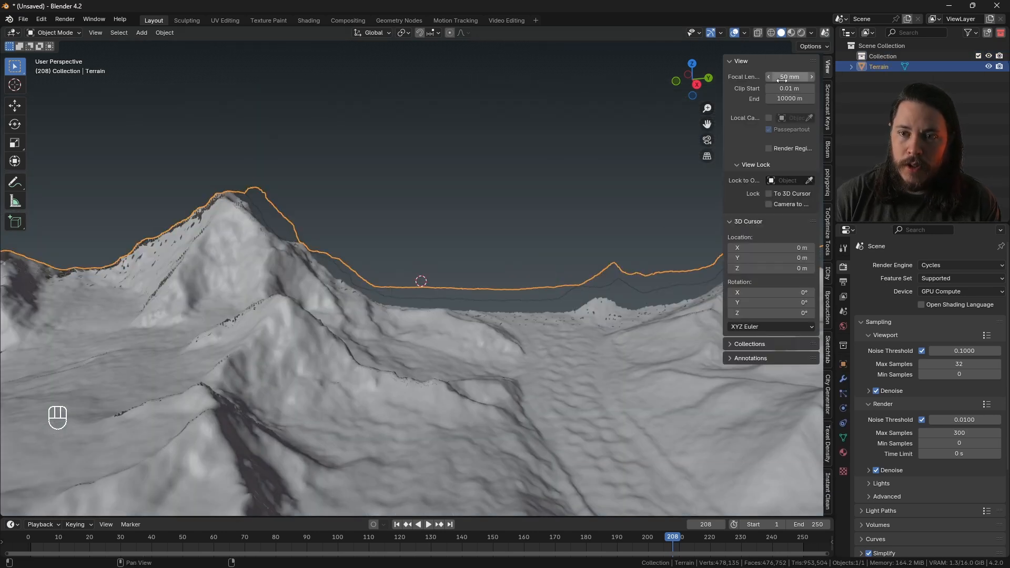
key(Return)
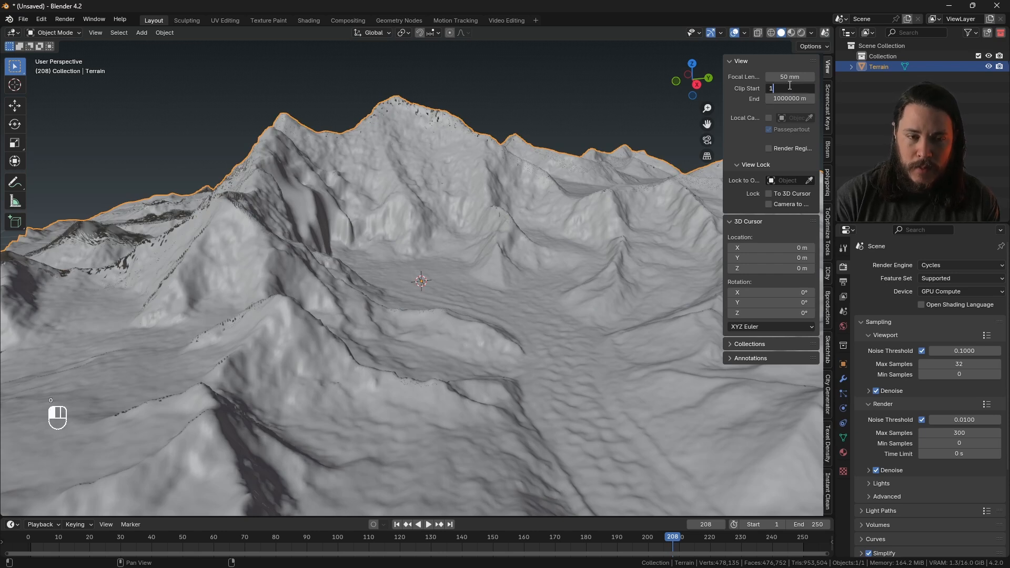
key(Return)
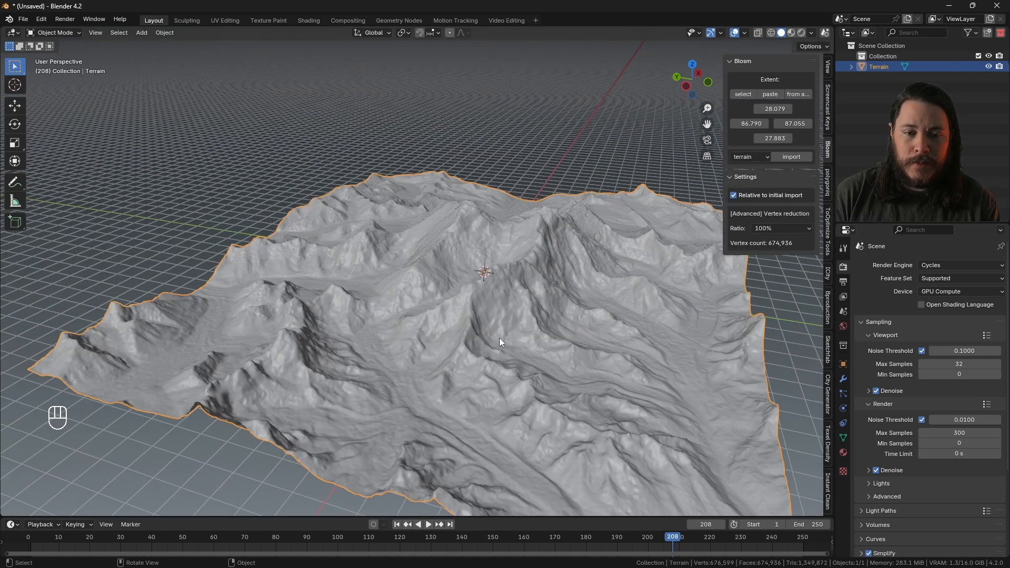
Step: Set the Blosm data type to image overlay and import the ArcGIS Satellite imagery onto the Terrain object
scroll(502, 336, up, 3)
middle_drag(503, 335, 623, 261)
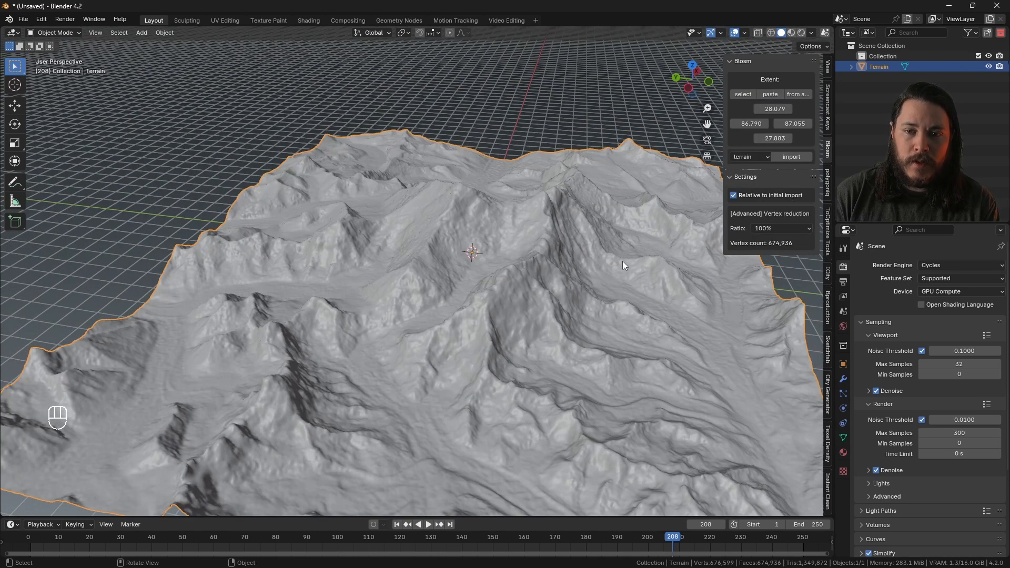
click(753, 206)
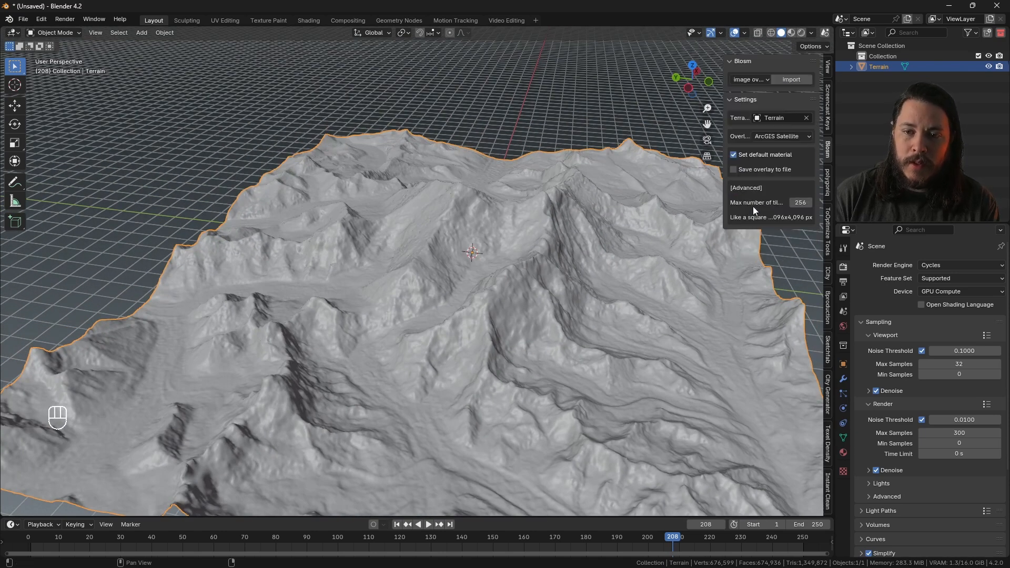
click(790, 79)
key(n)
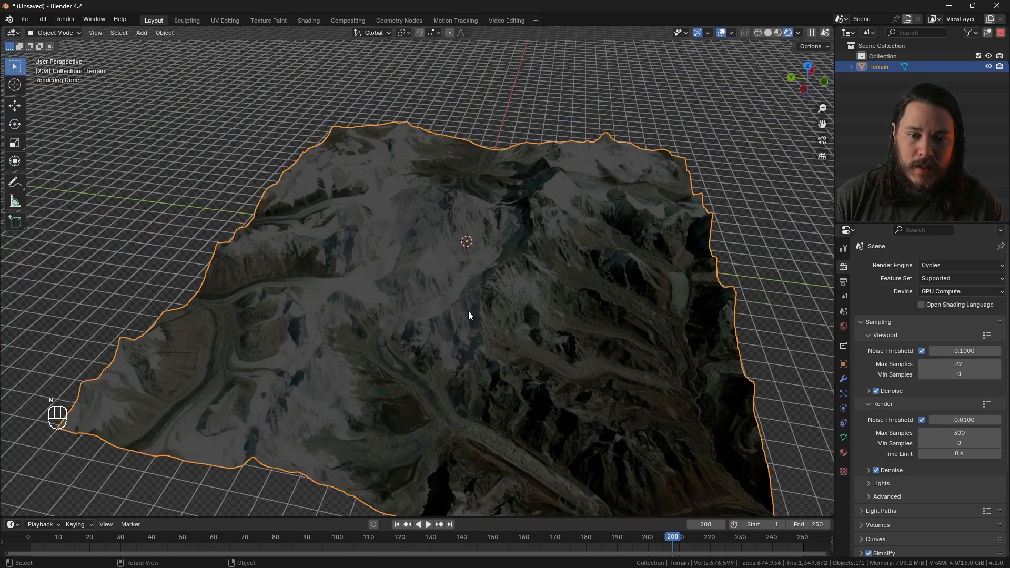
Step: Turn off Simplify in the scene's render settings and inspect the satellite texture on the peaks
middle_drag(468, 311, 504, 349)
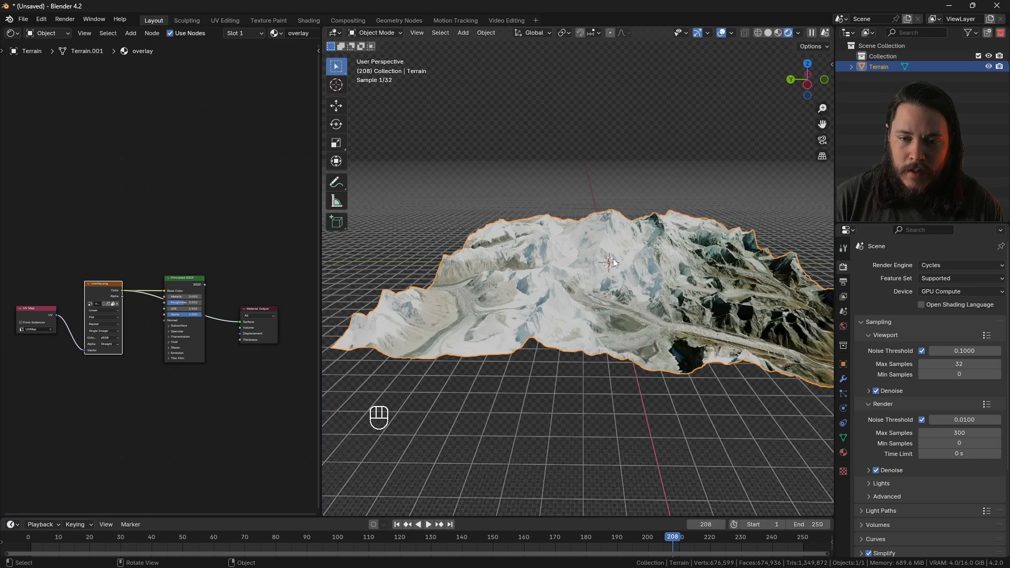
middle_drag(613, 258, 607, 279)
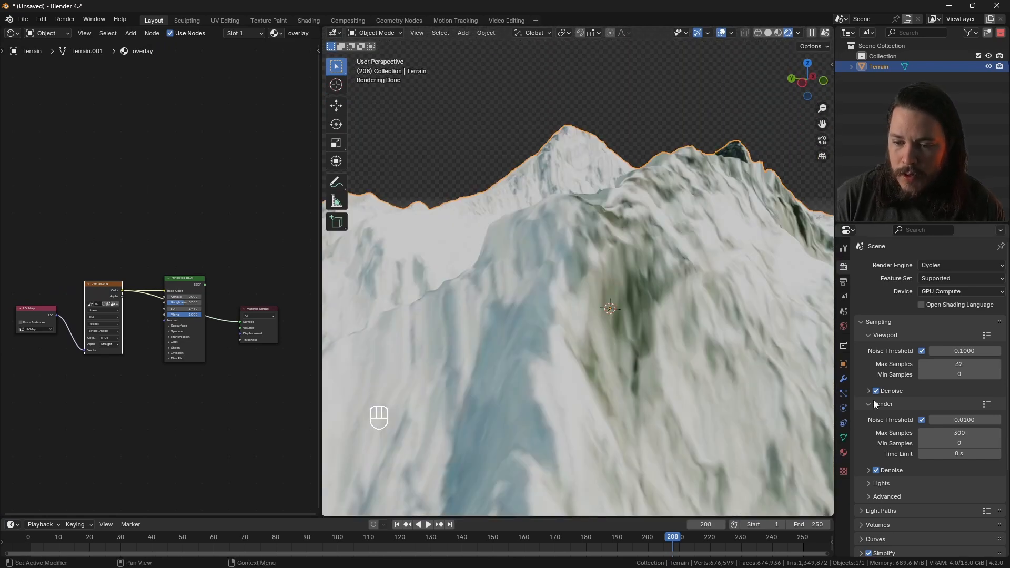
scroll(873, 403, down, 5)
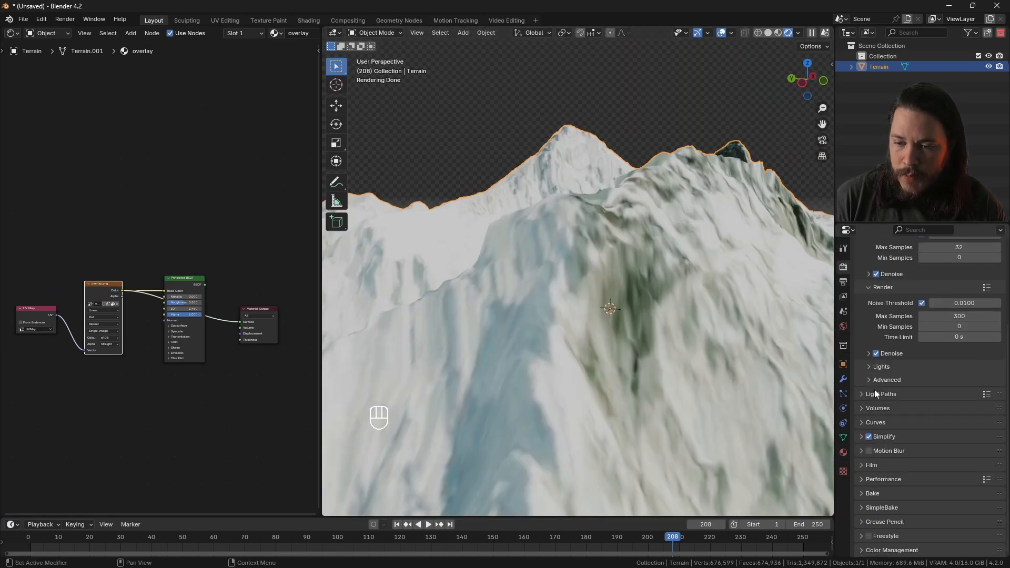
click(885, 440)
click(869, 437)
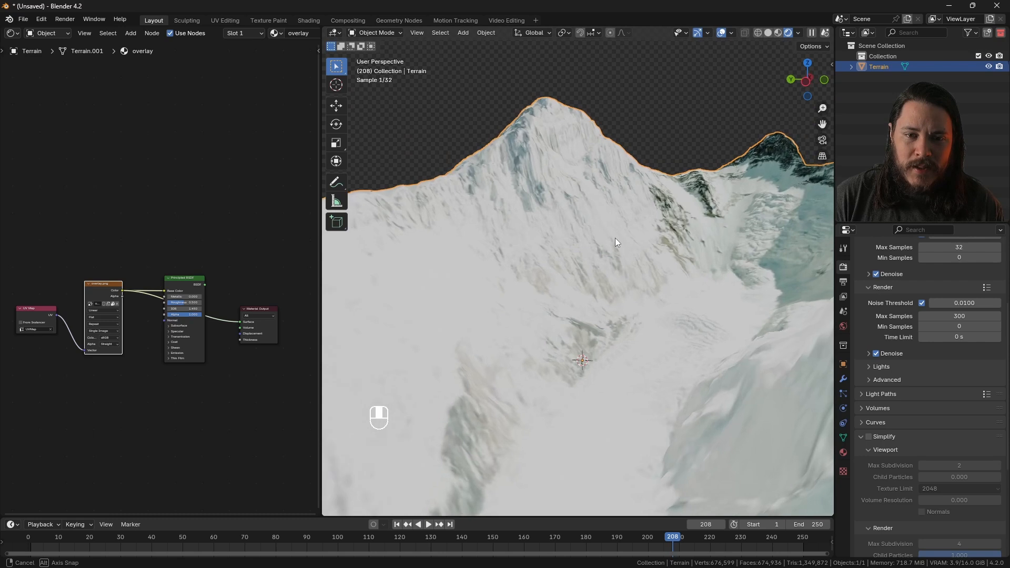
middle_drag(614, 238, 511, 326)
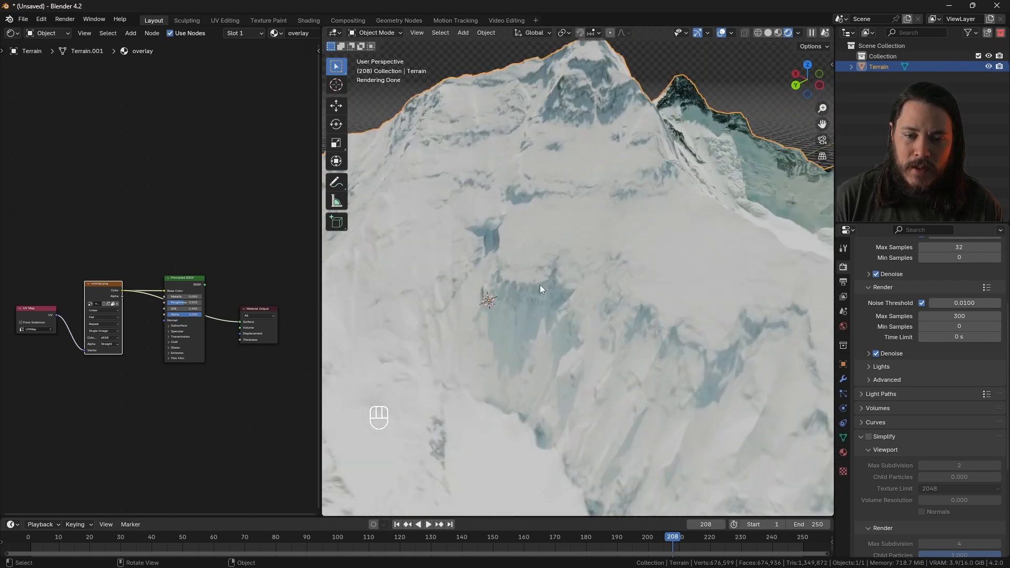
scroll(539, 285, down, 3)
scroll(158, 294, up, 3)
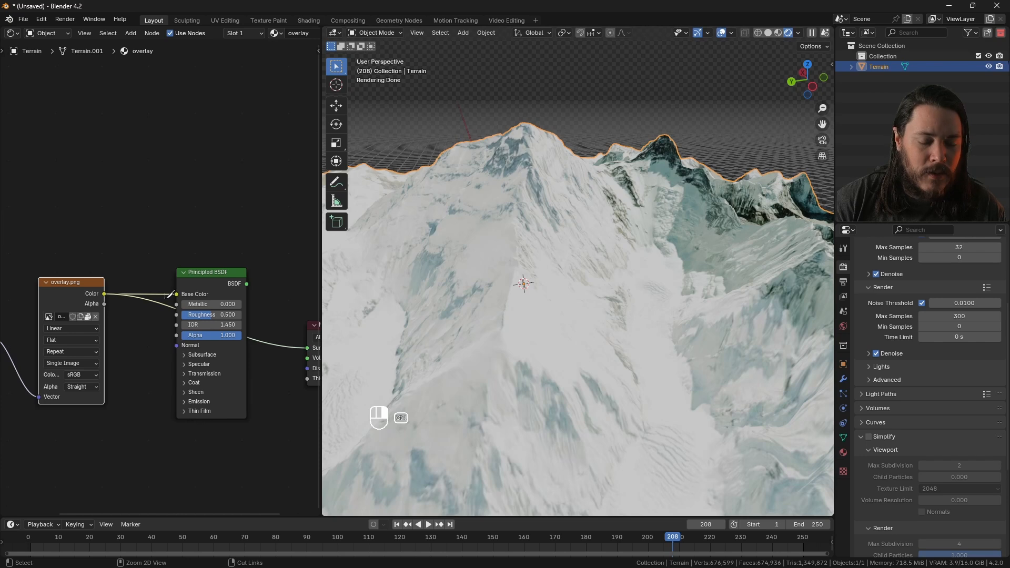
Step: Rewire the overlay material so overlay.png feeds the Principled BSDF's base colour and the shader feeds the material output, spacing the nodes apart
ctrl+right_drag(167, 298, 171, 290)
scroll(140, 281, down, 4)
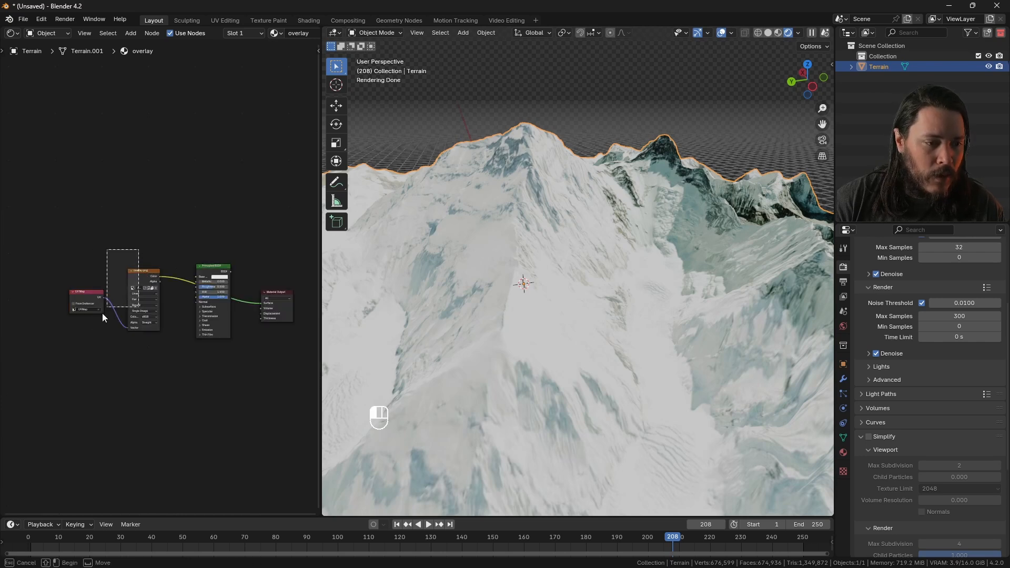
drag(102, 313, 101, 314)
drag(144, 277, 111, 266)
drag(210, 266, 210, 248)
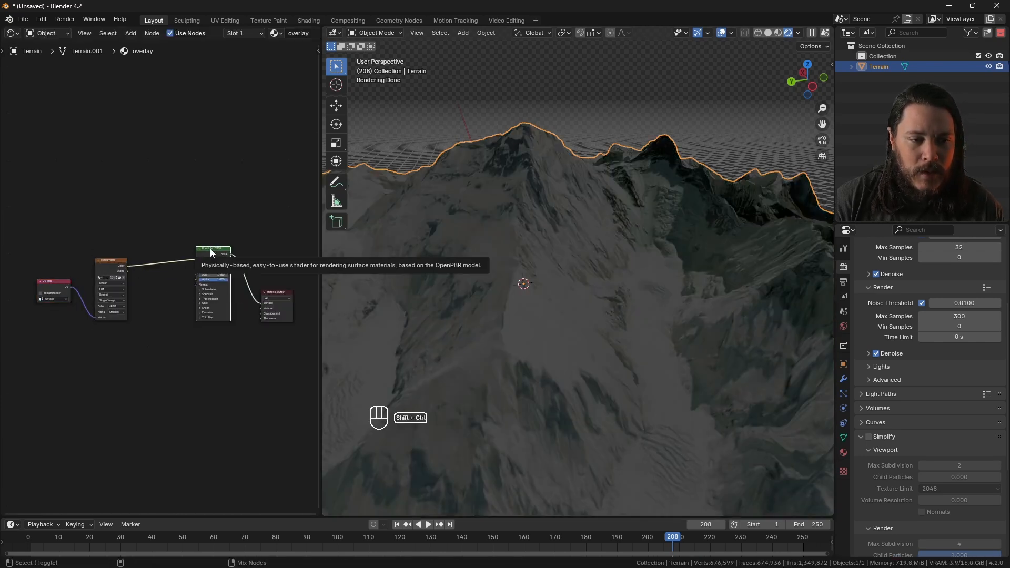
Step: Examine the terrain's valley in solid shading and compare it with the Everest route shot in DaVinci Resolve
key(z)
mouse_move(572, 316)
middle_down()
mouse_move(601, 333)
mouse_move(563, 333)
mouse_move(578, 297)
middle_up()
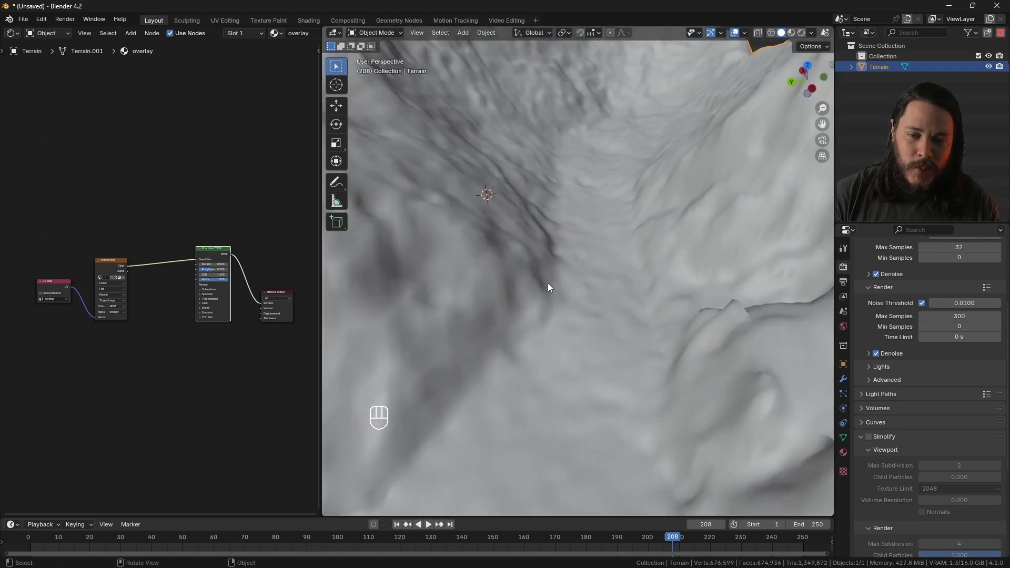
mouse_move(403, 557)
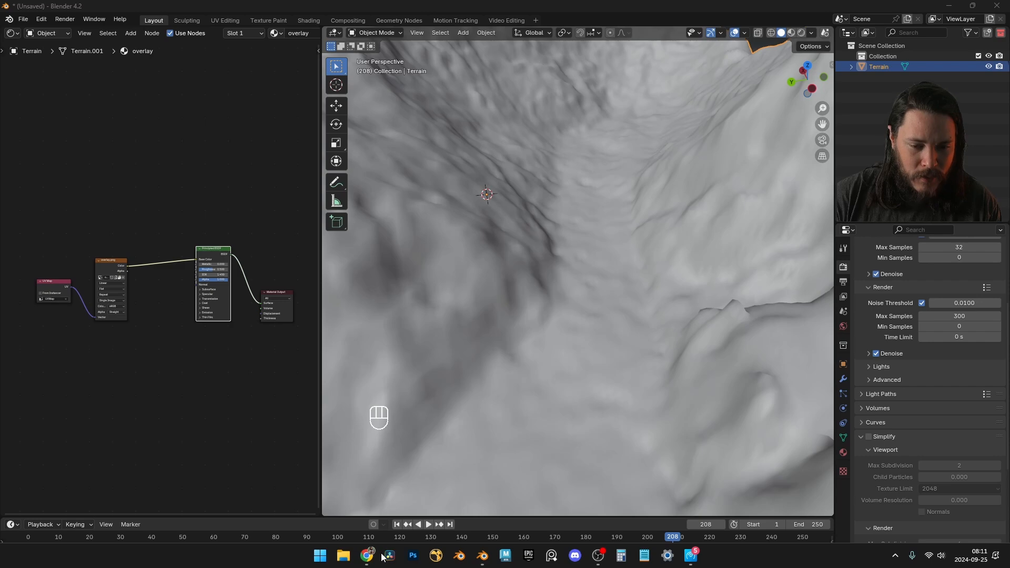
click(386, 555)
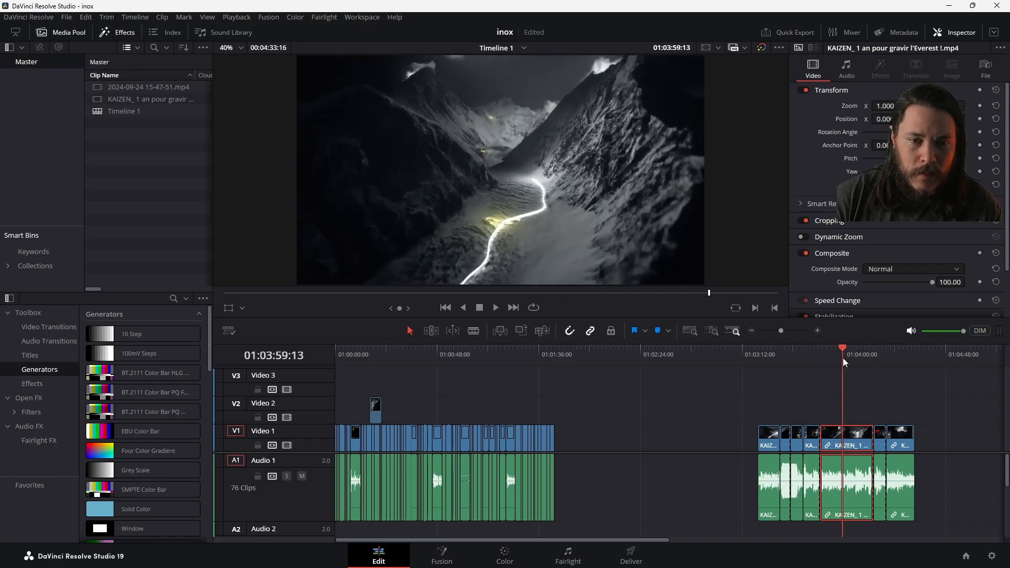
key(ctrl+f)
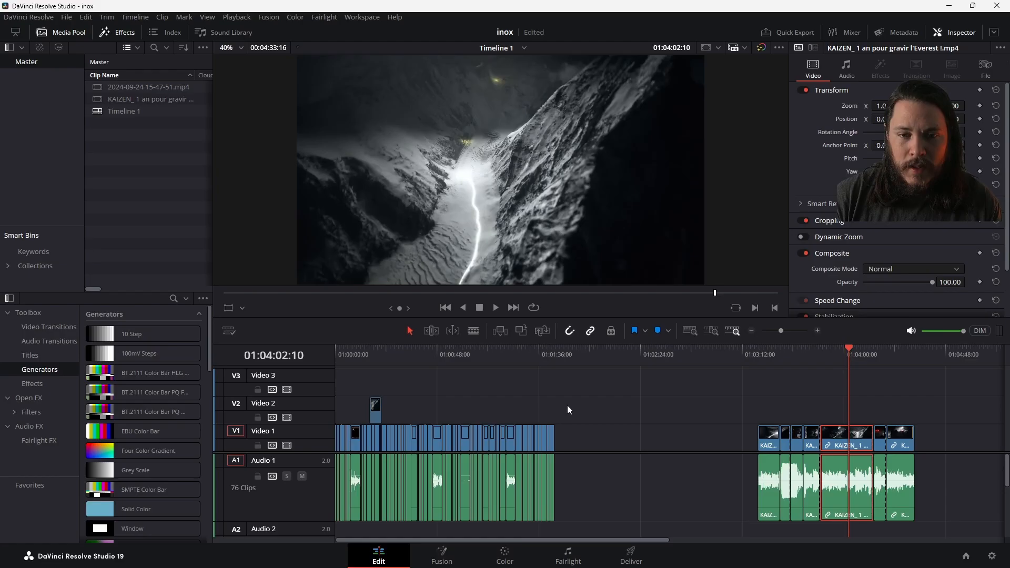
key(Escape)
Step: Return to Blender and examine the textured valley and peaks in rendered shading
click(483, 556)
middle_drag(621, 311, 624, 310)
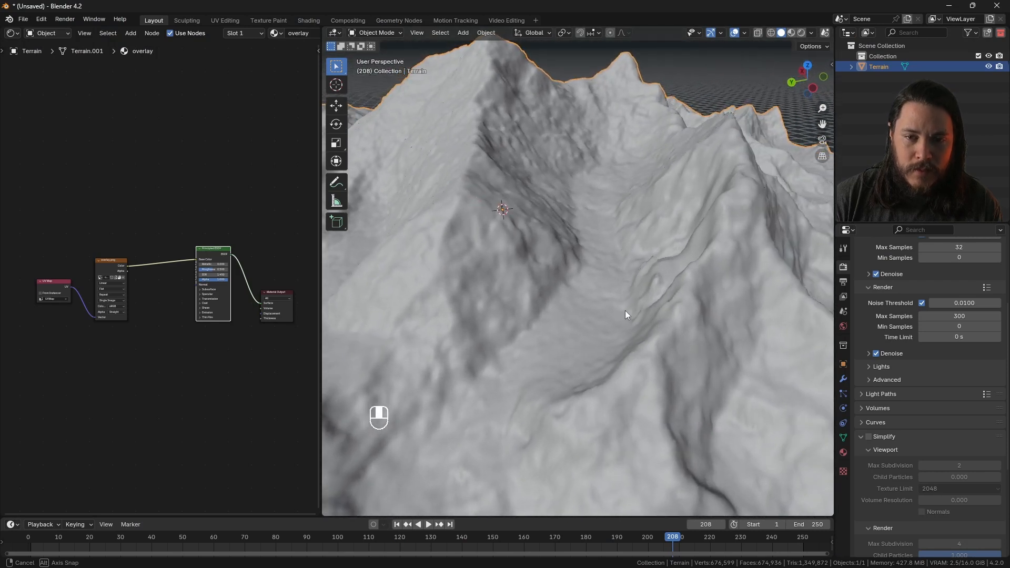
click(802, 32)
scroll(562, 269, up, 3)
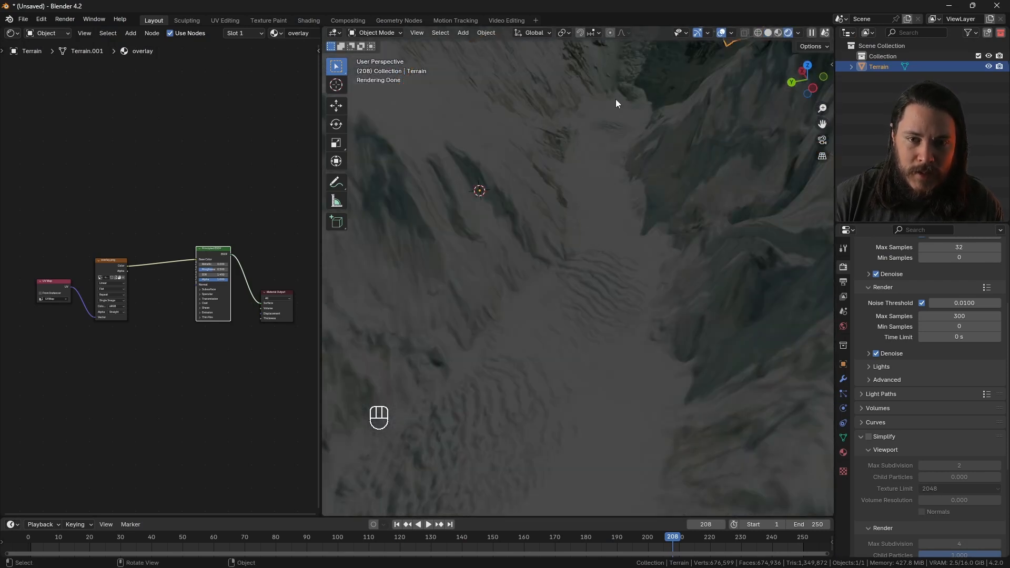
middle_drag(617, 103, 595, 301)
Step: Switch to DaVinci Resolve and play the Everest route shot full screen to study its snow and rock detail
mouse_move(316, 565)
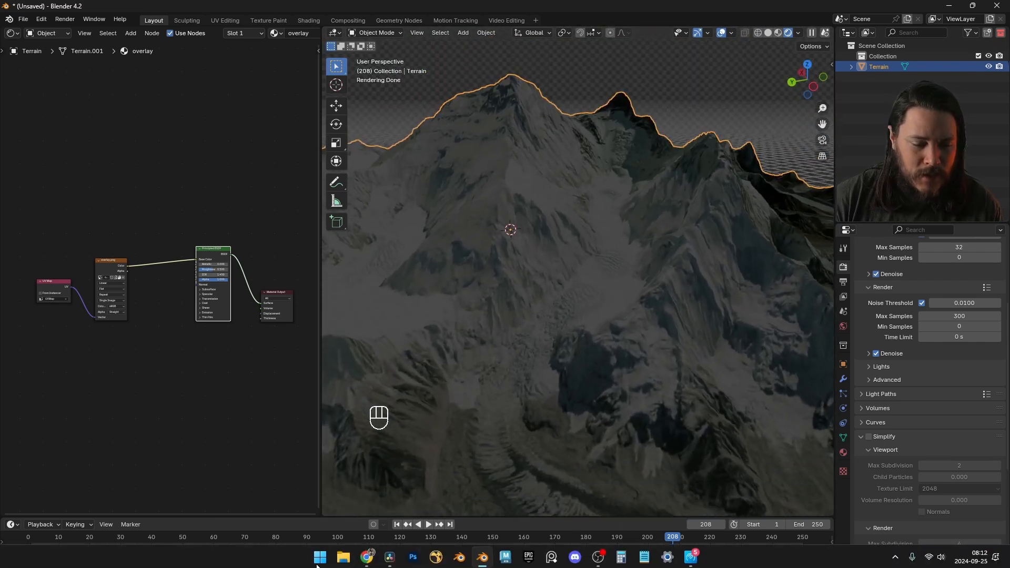
click(390, 555)
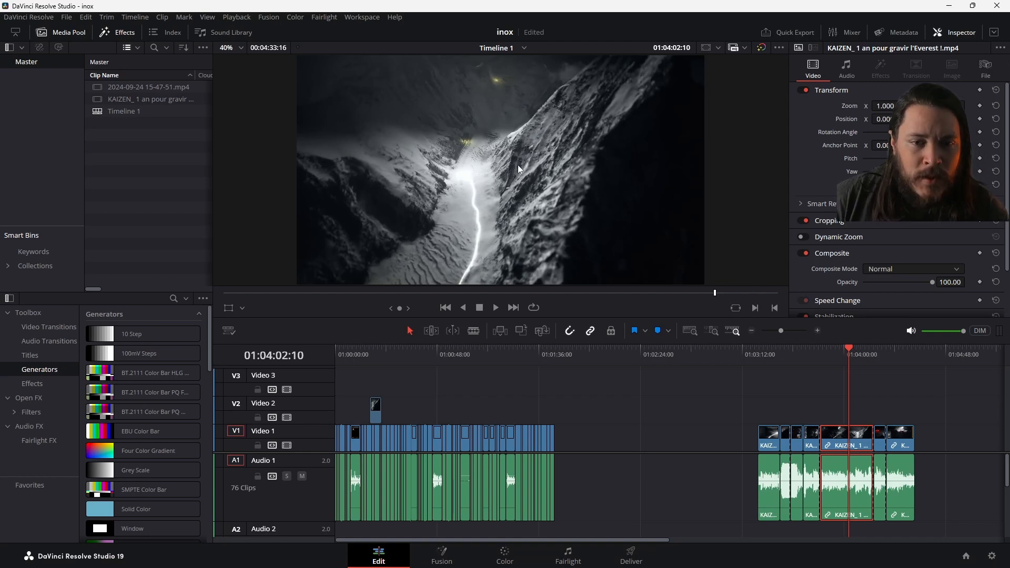
key(ctrl+f)
key(space)
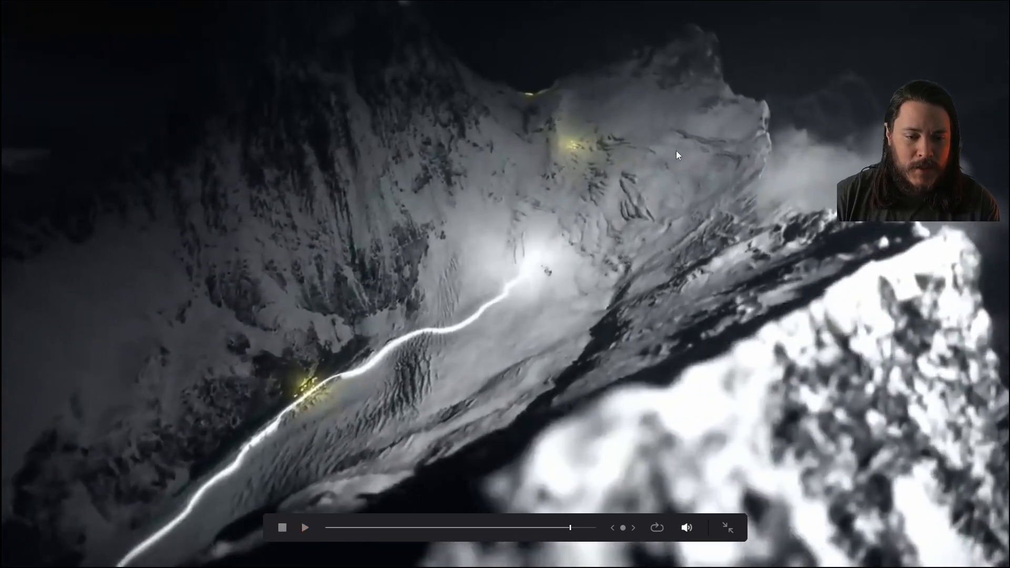
key(ctrl+f)
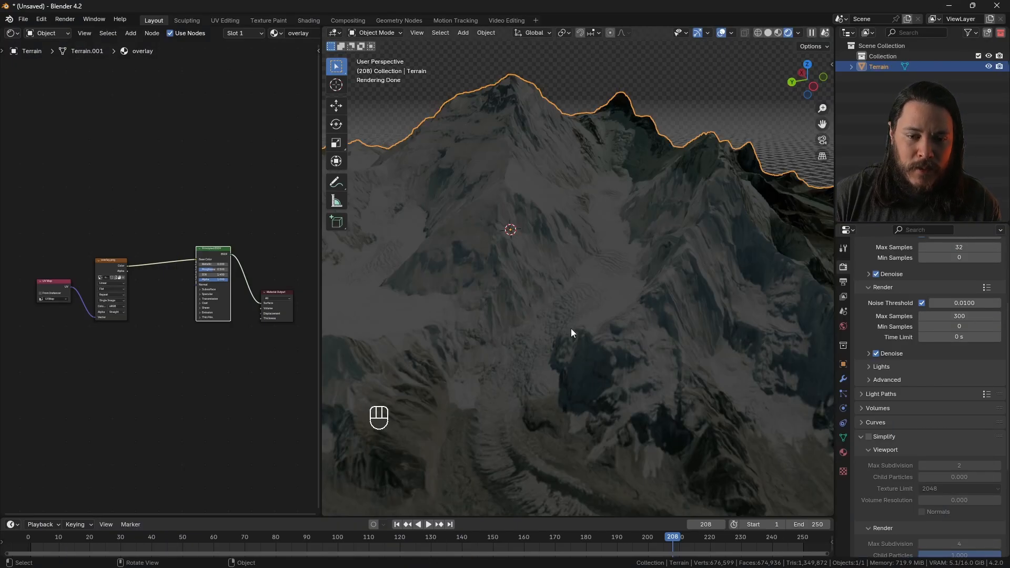
Step: In Blender's overlay material, move the image nodes apart and add a Color Ramp fed by overlay.png's colour, previewing it on the terrain
drag(149, 210, 34, 327)
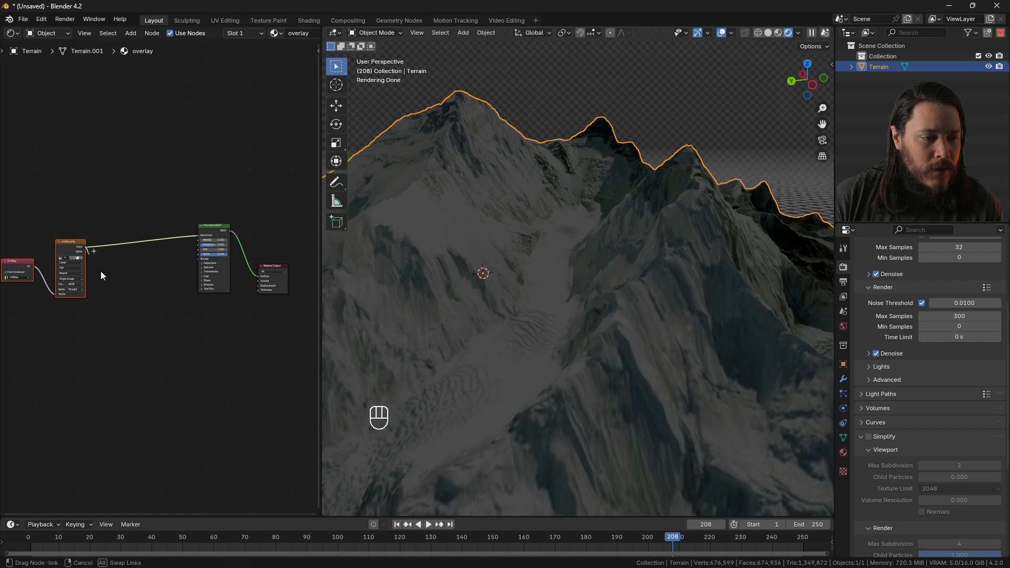
drag(115, 320, 115, 320)
text(colorr)
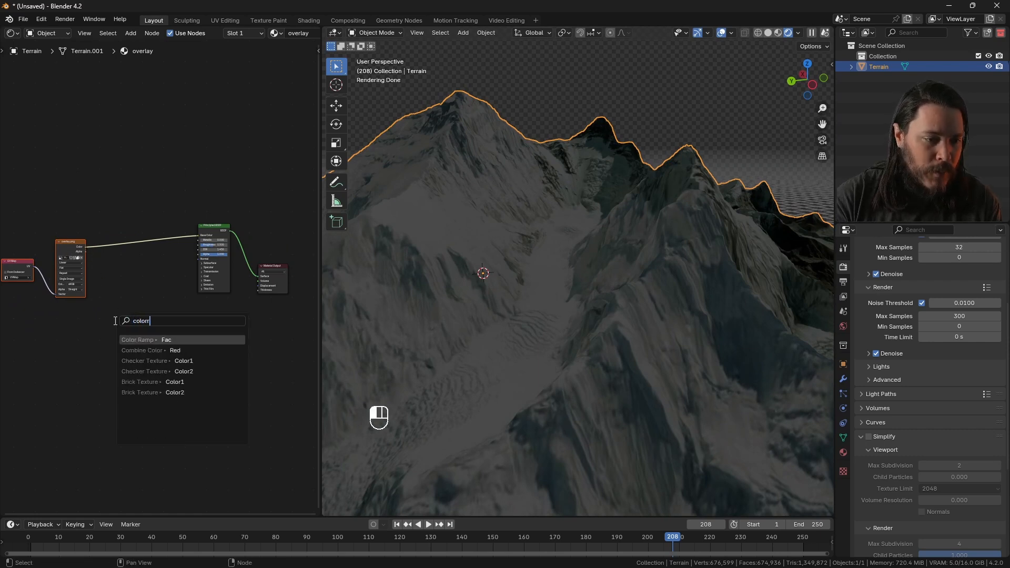
key(Return)
click(156, 283)
scroll(153, 282, up, 2)
Step: Add a Bump node with the Color Ramp driving its height, connect it to the Principled BSDF's normal and preview it
key(shift+a)
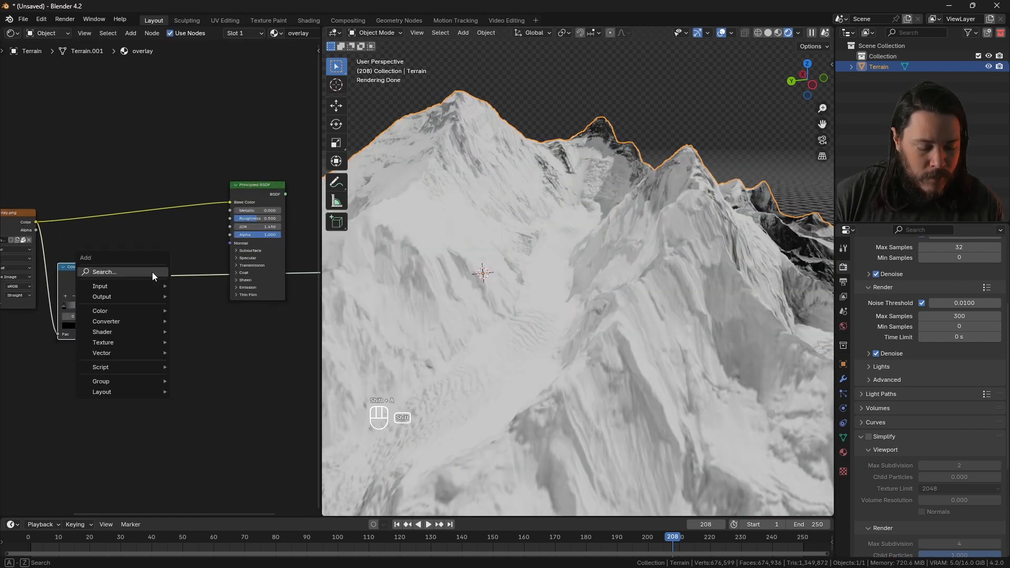
text(b)
key(Return)
click(157, 275)
drag(160, 330, 161, 321)
drag(213, 287, 230, 243)
ctrl+shift+click(194, 279)
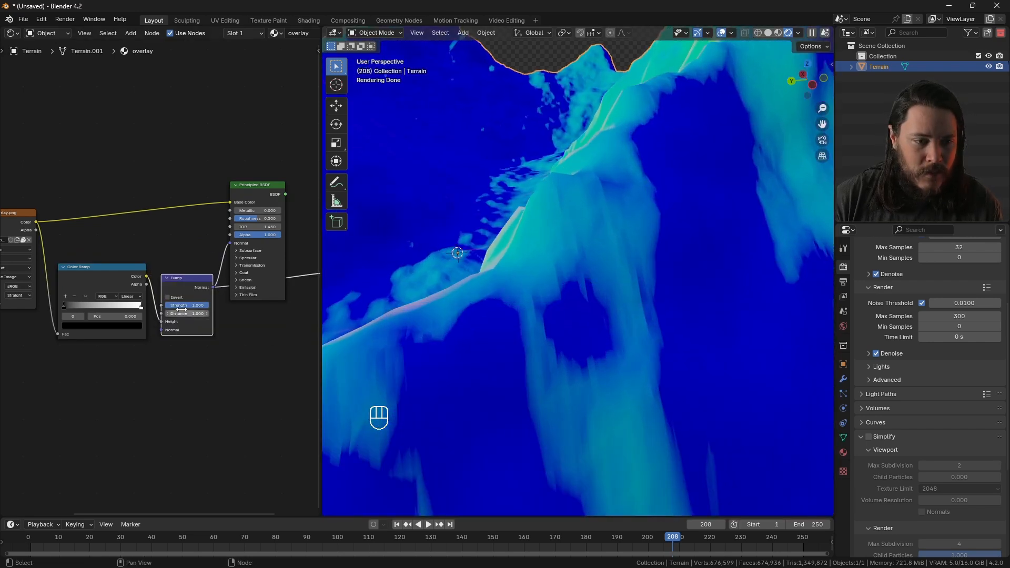
Step: Tighten the Color Ramp's gradient with its white stop at about 0.93, set the Bump strength to 1.000 and unlink the image from the base colour
mouse_move(199, 305)
mouse_down()
mouse_move(165, 305)
mouse_move(208, 305)
mouse_up()
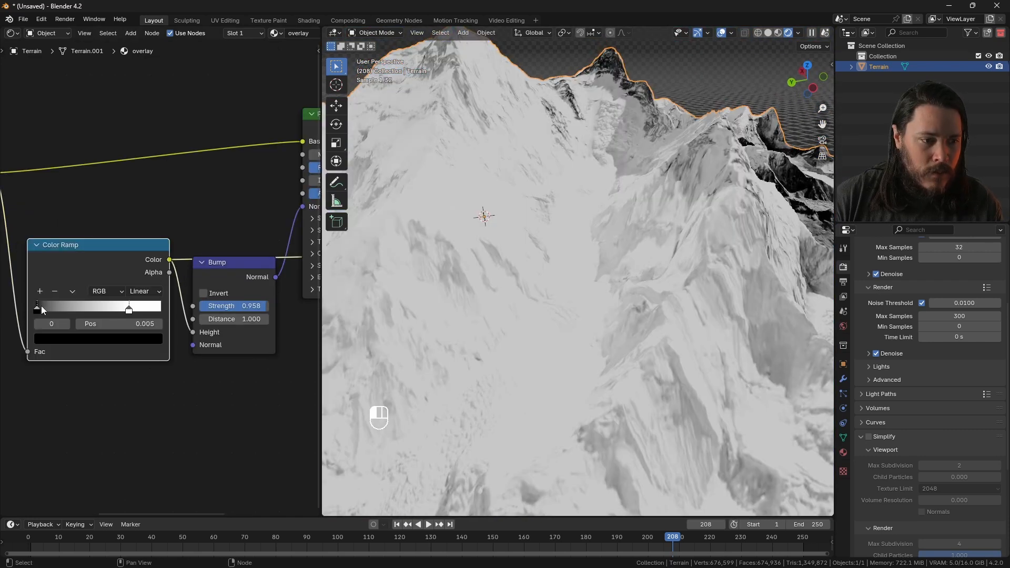
drag(42, 310, 155, 309)
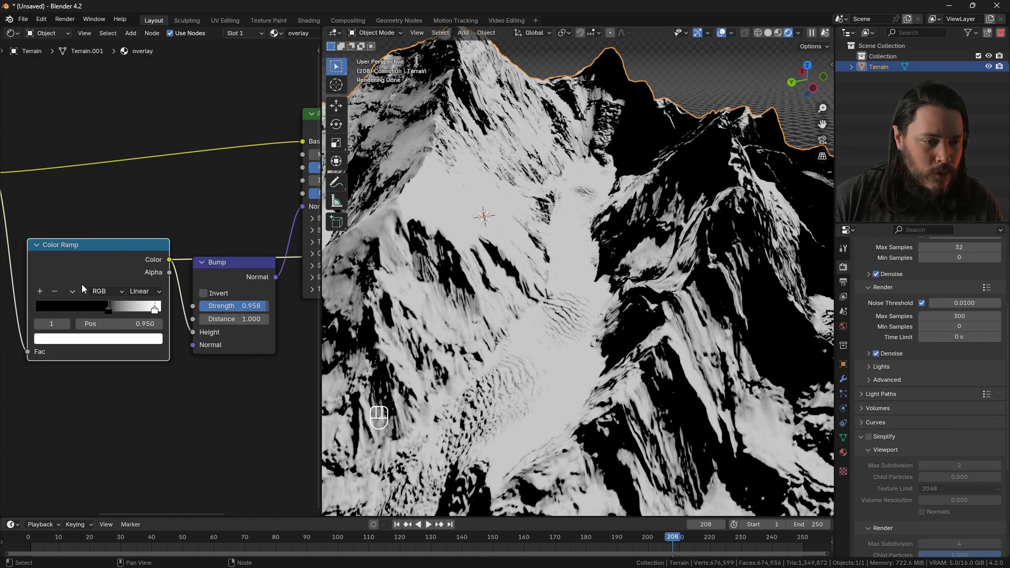
scroll(81, 284, down, 4)
scroll(210, 279, up, 4)
ctrl+shift+click(169, 272)
scroll(583, 322, up, 2)
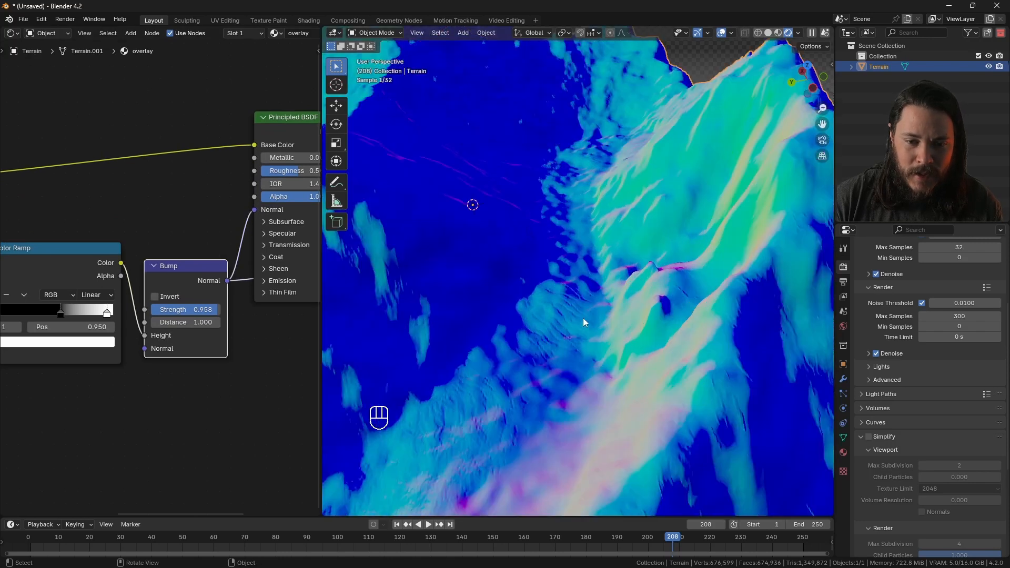
scroll(582, 323, up, 2)
drag(109, 314, 28, 312)
drag(98, 315, 131, 318)
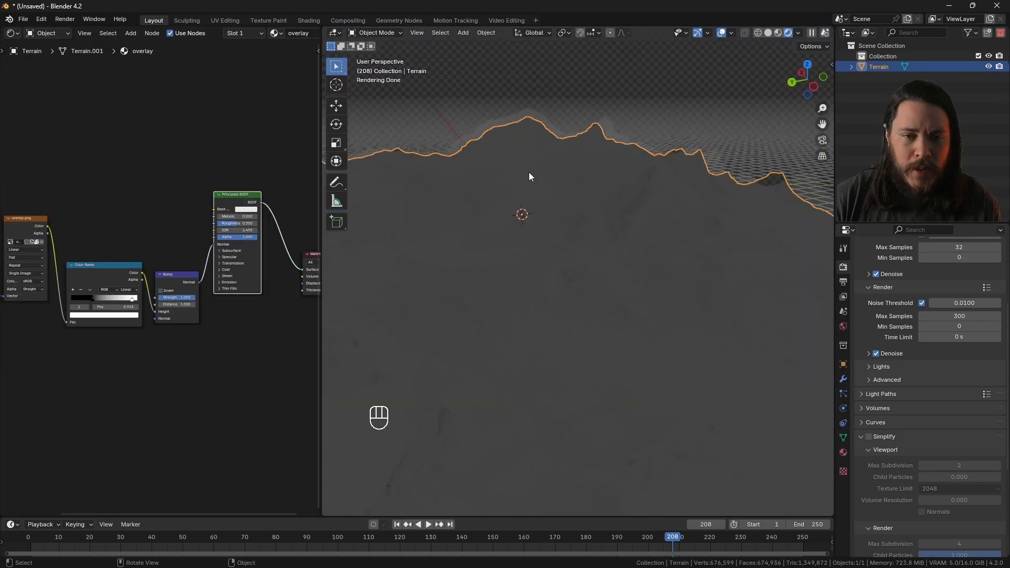
Step: Add a Sun light and rotate it freely so it rakes across the terrain and casts shadows from the ridges
scroll(534, 182, down, 2)
key(shift+a)
click(648, 293)
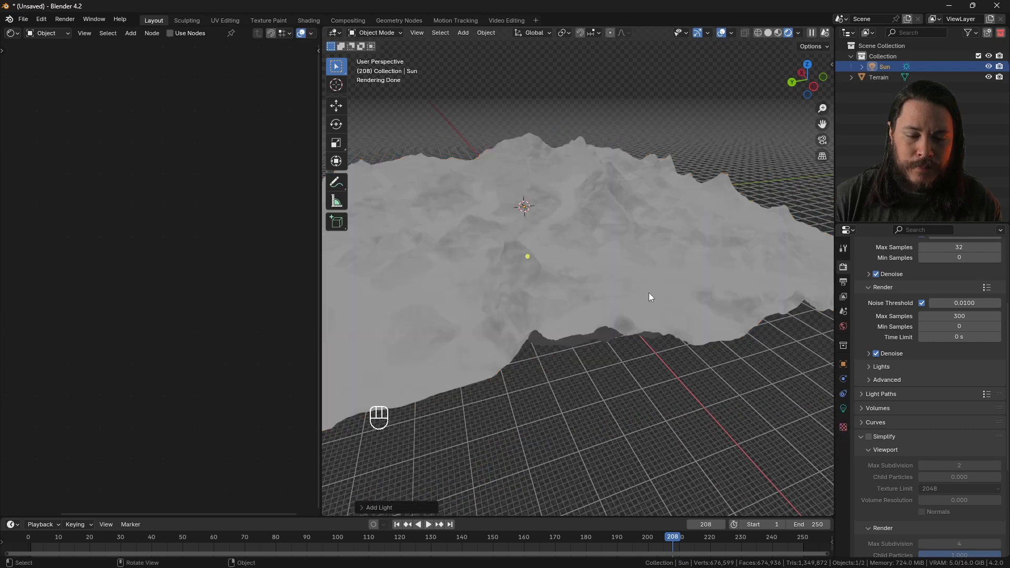
key(r)
key(r)
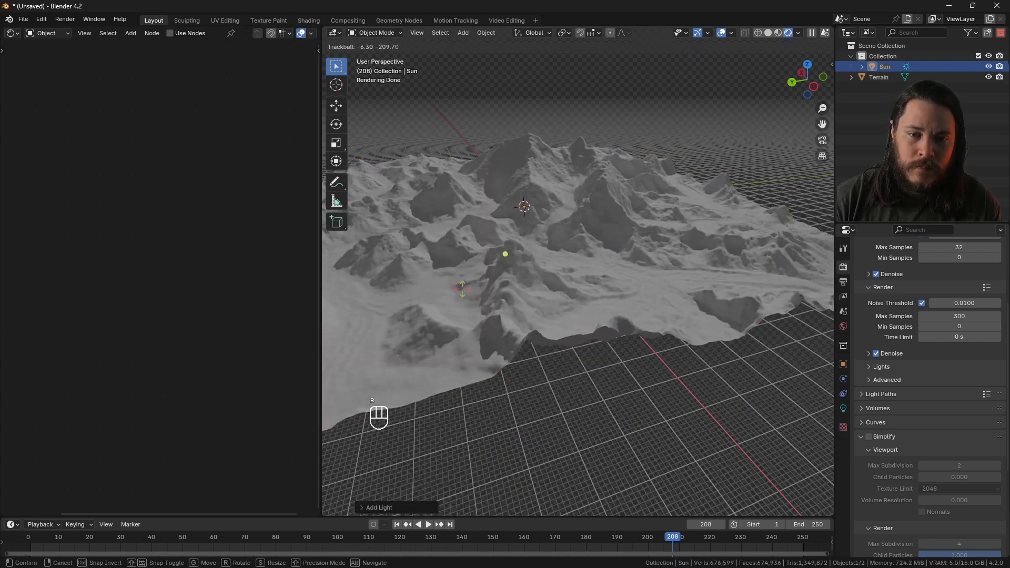
click(539, 299)
Step: Add a Subdivision Surface modifier to the terrain and shade the terrain smooth
middle_drag(539, 269, 541, 300)
ctrl+middle_drag(542, 299, 683, 182)
scroll(540, 299, up, 1)
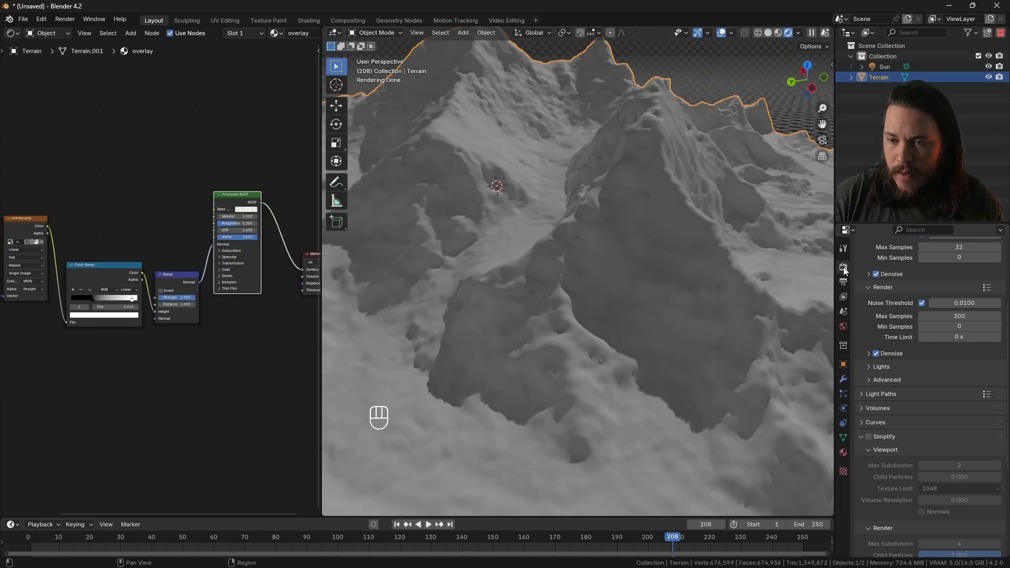
click(843, 380)
click(939, 268)
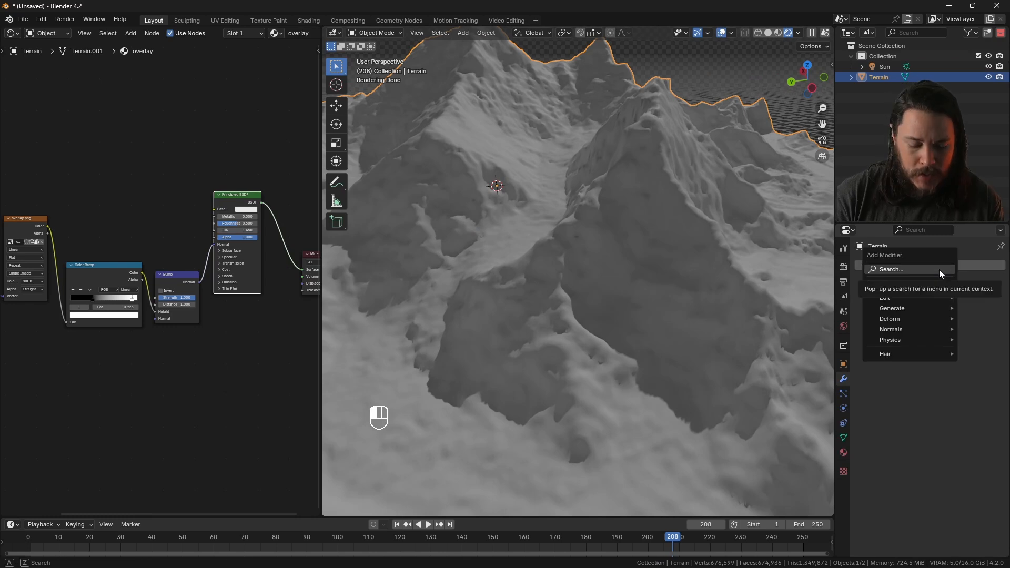
text(subd)
key(Return)
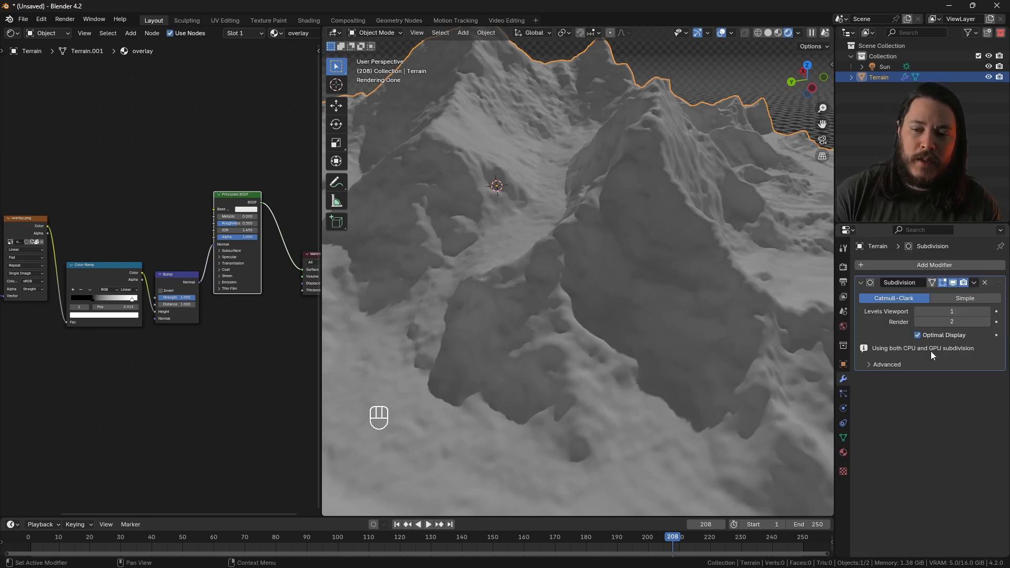
right_click(619, 260)
click(619, 260)
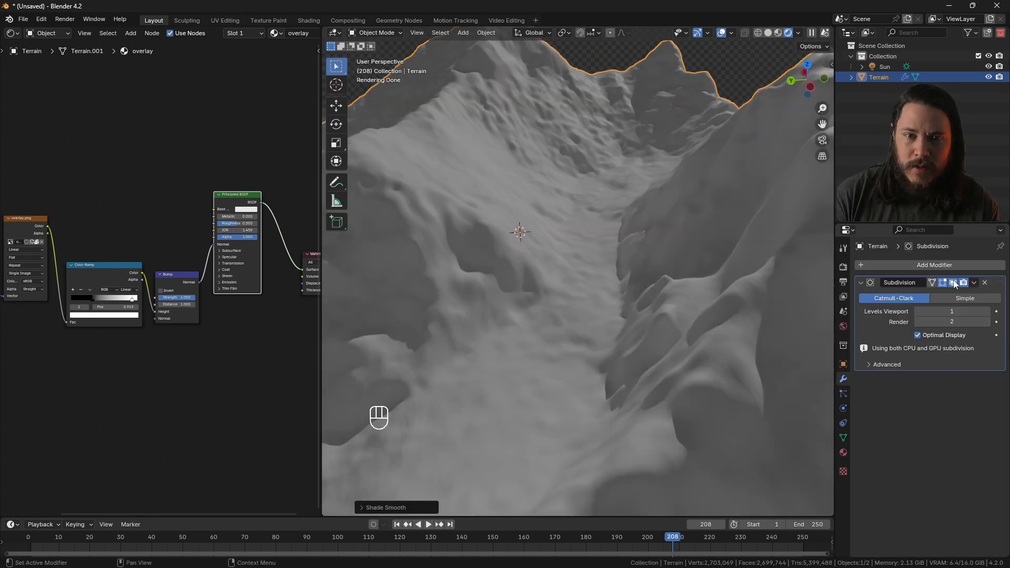
Step: Compare the terrain with and without subdivision at viewport levels 1 and 2, leaving it at 1 with the modifier hidden in the viewport
click(953, 283)
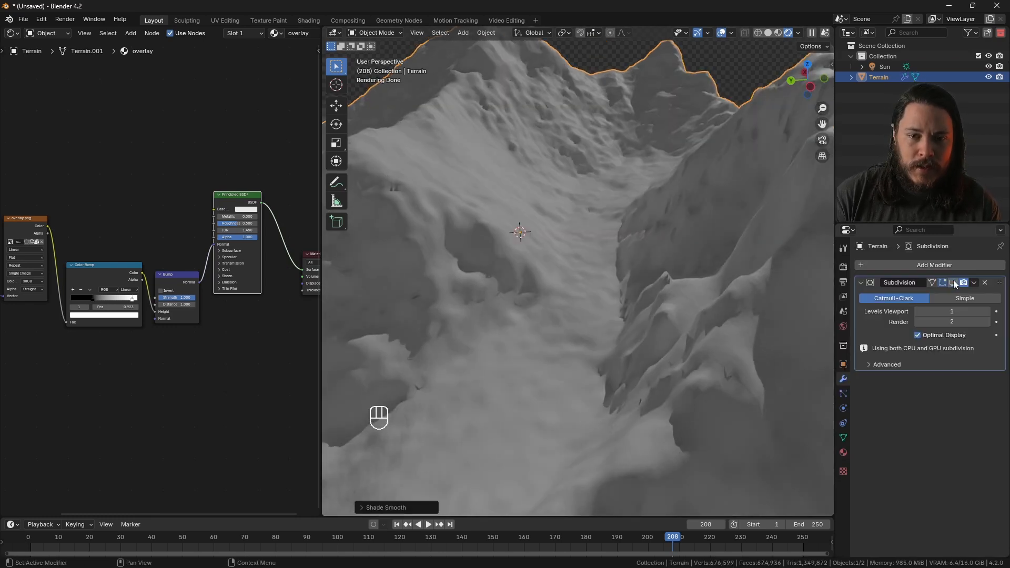
click(953, 281)
drag(918, 310, 946, 310)
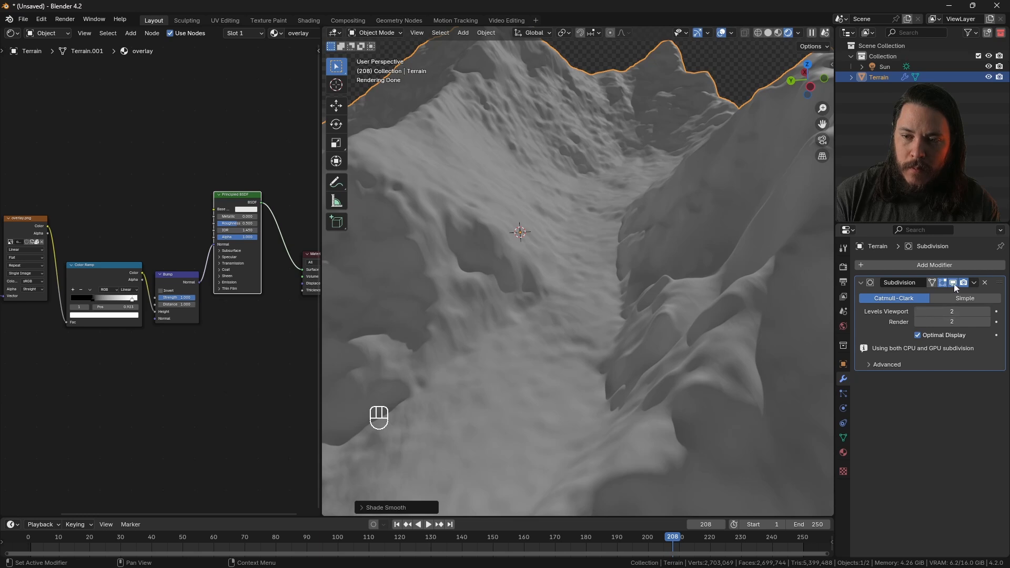
click(953, 282)
click(917, 311)
scroll(502, 268, up, 2)
middle_drag(421, 251, 417, 259)
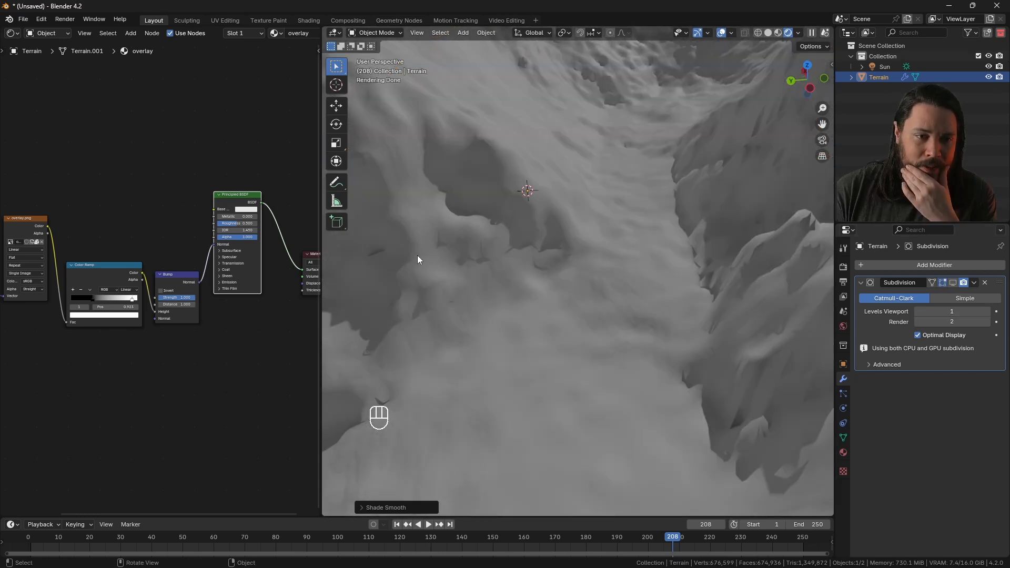
scroll(231, 199, down, 2)
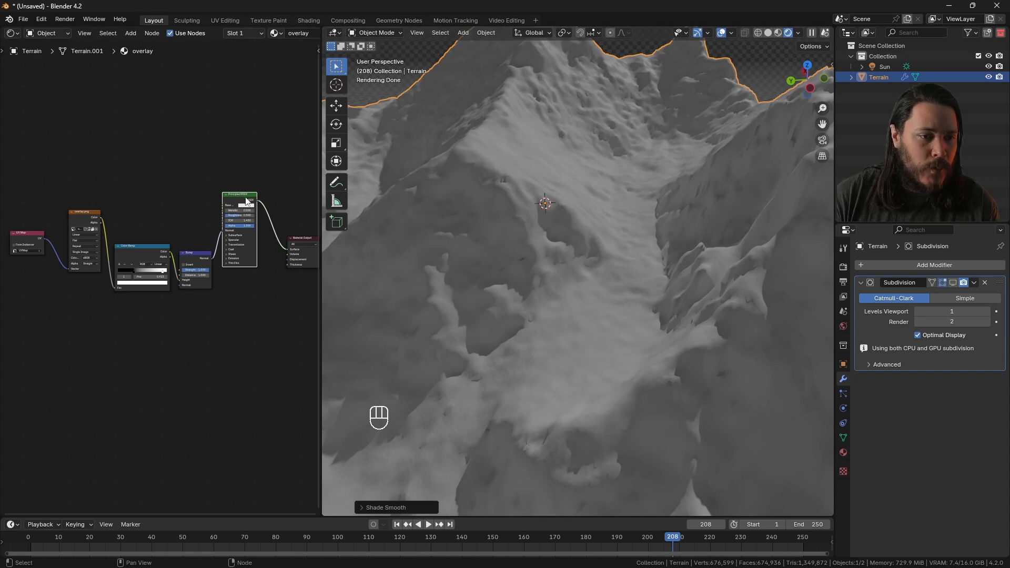
Step: Move the UV Map, overlay image, Color Ramp and Bump nodes away from the Principled BSDF and Material Output to make room
drag(239, 200, 249, 199)
scroll(233, 187, down, 3)
drag(88, 184, 212, 286)
key(g)
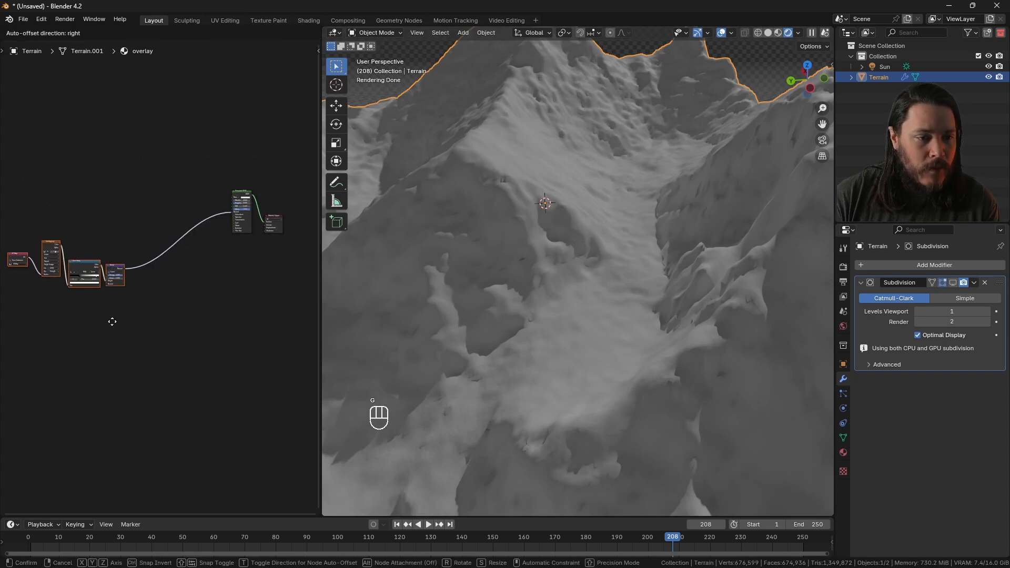
click(127, 322)
drag(216, 141, 254, 254)
key(g)
click(221, 253)
scroll(274, 213, up, 6)
scroll(275, 213, down, 1)
scroll(70, 297, up, 5)
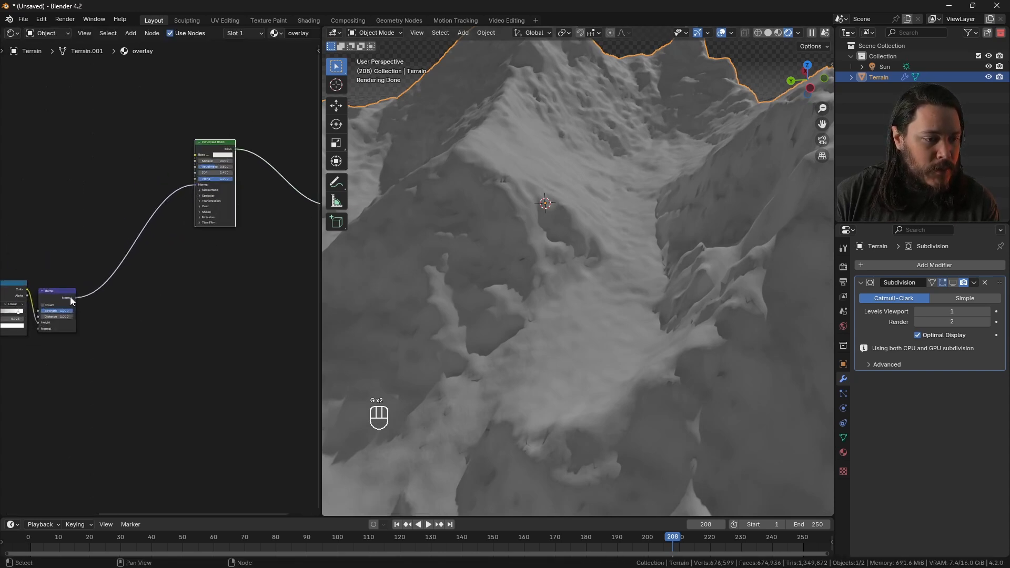
Step: Add a Displacement node driven by the Color Ramp's colour, link it to the Material Output's displacement and save the file as inox.blend
drag(69, 300, 143, 224)
drag(24, 288, 165, 315)
text(displ)
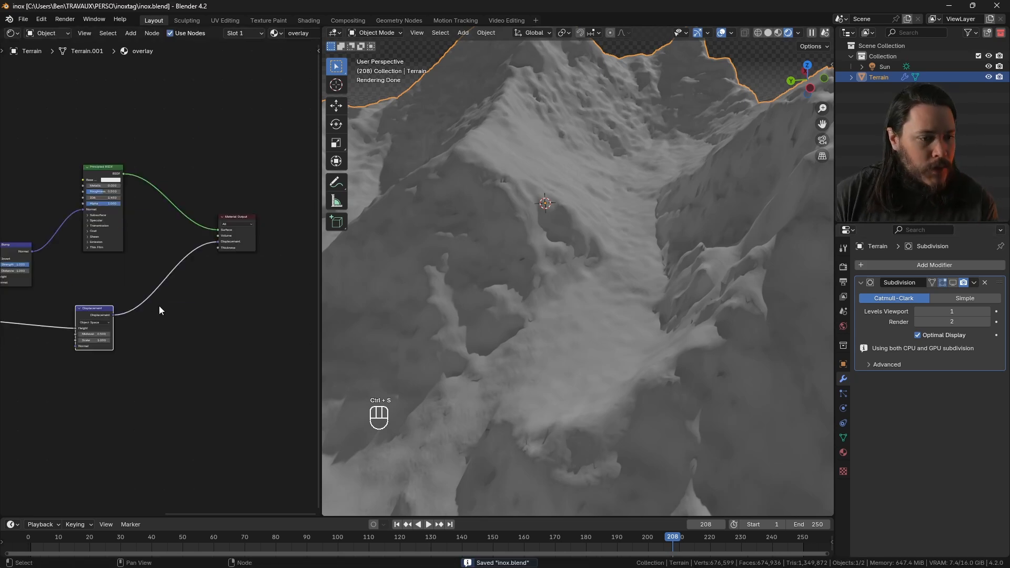
scroll(78, 273, up, 2)
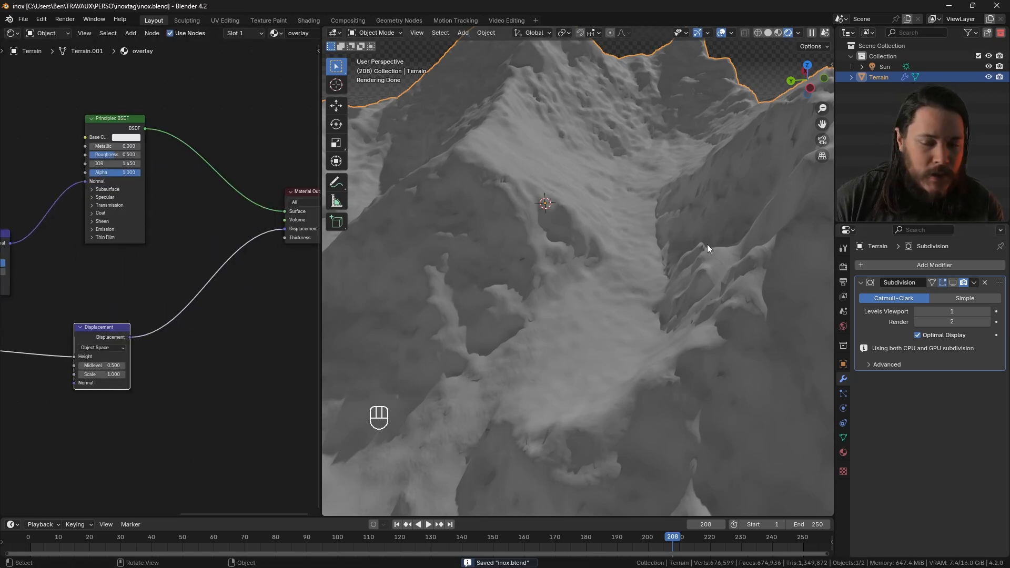
Step: Set the overlay material's surface displacement method to Displacement and Bump
click(843, 452)
scroll(889, 389, down, 3)
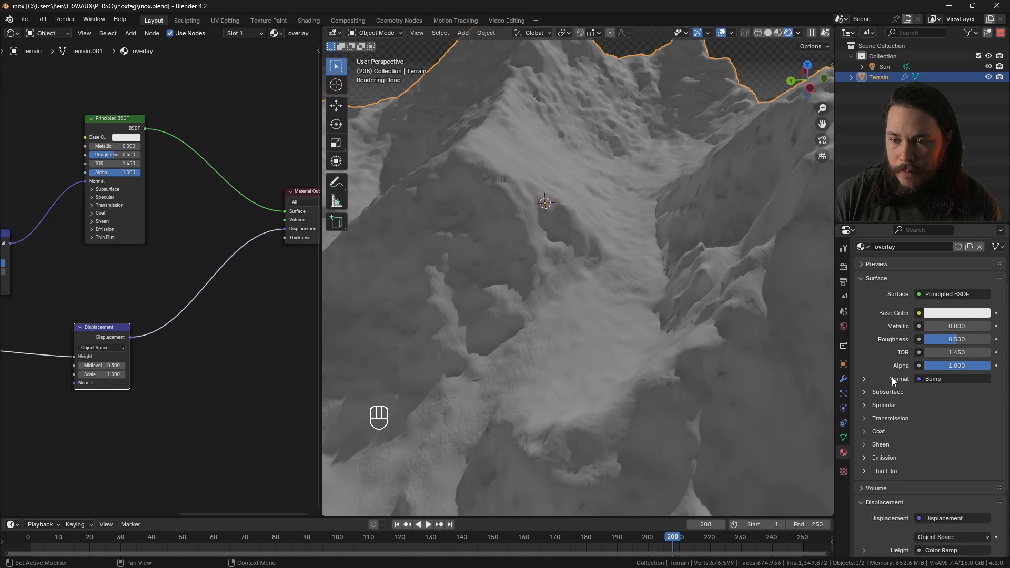
scroll(891, 377, down, 4)
click(884, 400)
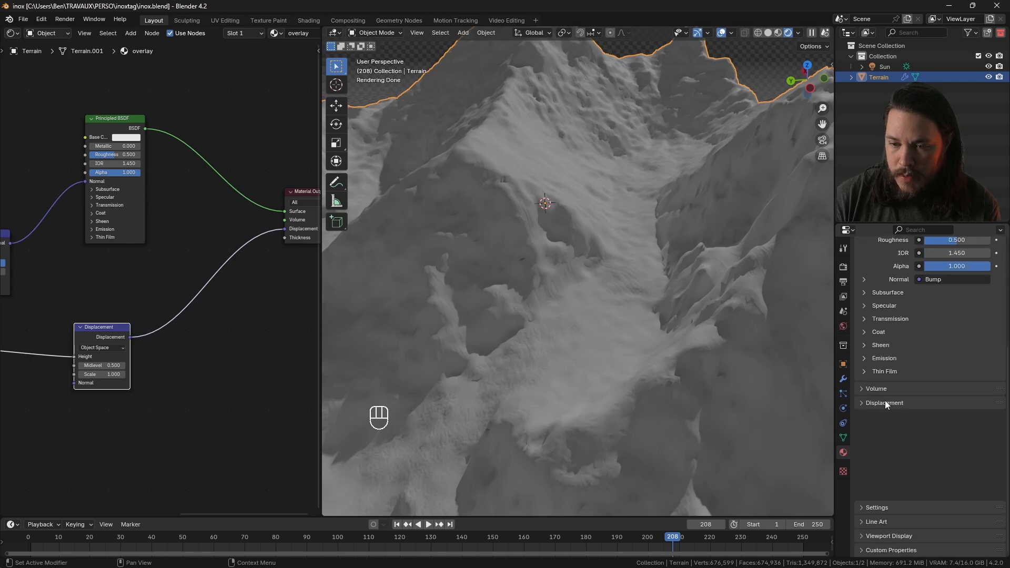
click(886, 505)
scroll(904, 446, down, 7)
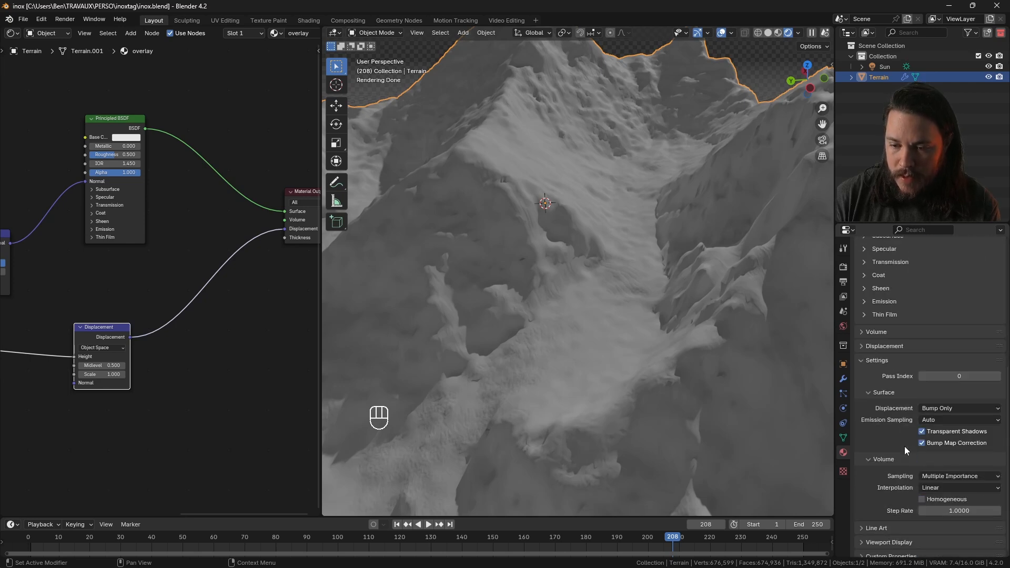
click(951, 401)
click(945, 436)
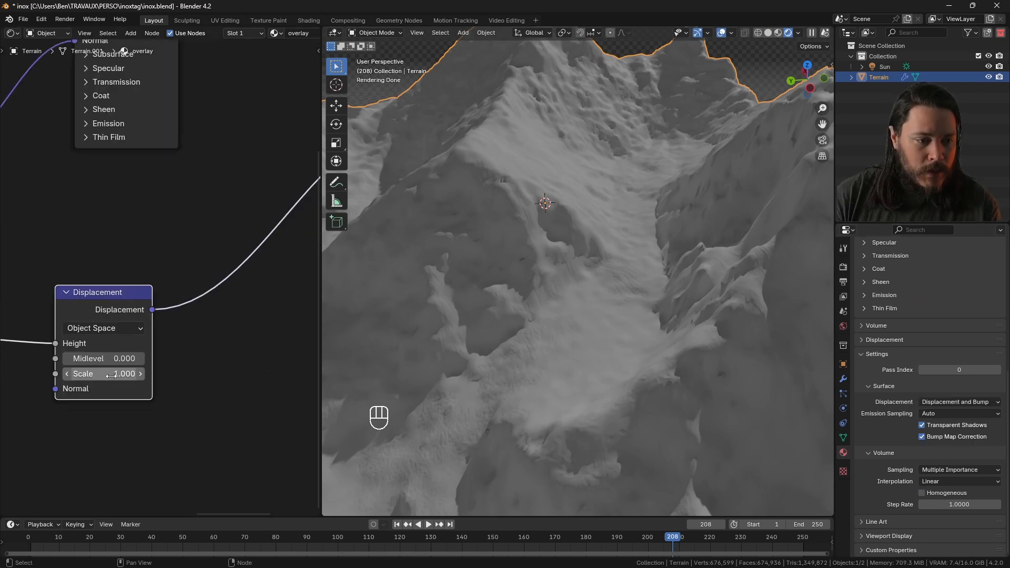
Step: Set the Displacement midlevel to 0.000 and adjust the Color Ramp's white stop to about 0.92 to shape the glacier relief
mouse_move(106, 374)
shift+mouse_down()
mouse_move(194, 374)
mouse_move(105, 374)
shift+mouse_up()
shift+right_click(105, 373)
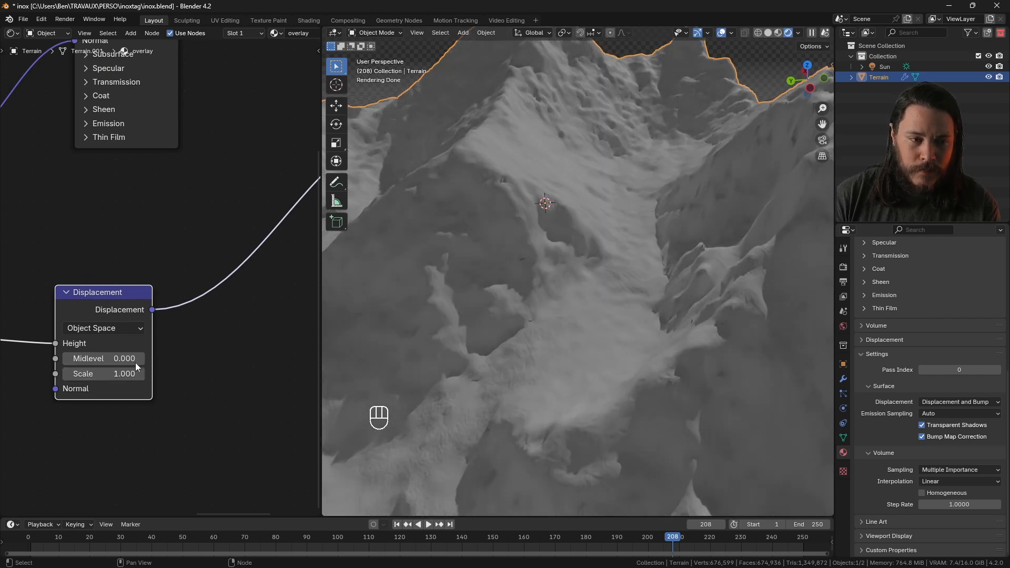
middle_drag(631, 297, 658, 198)
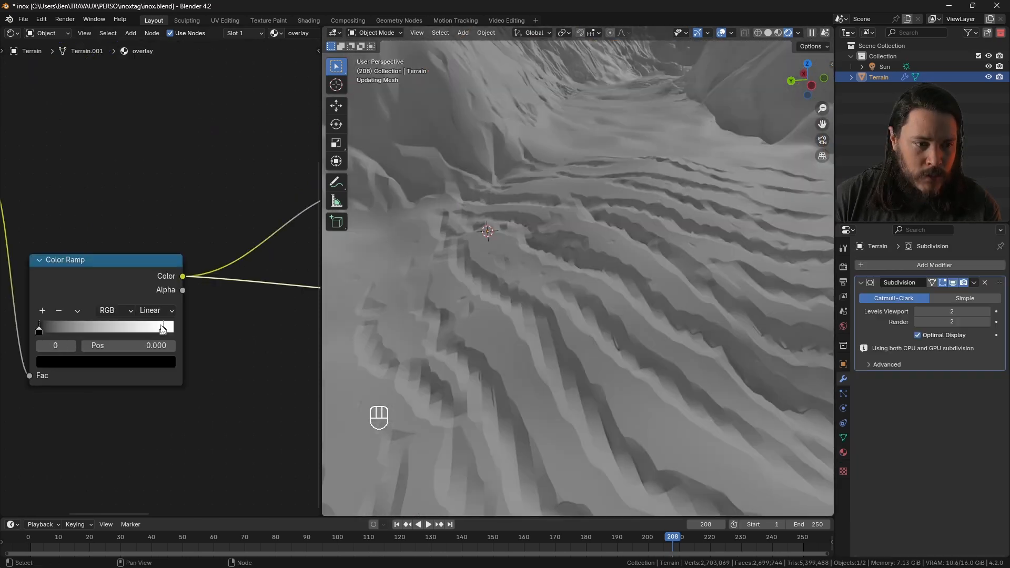
mouse_move(164, 330)
mouse_down()
mouse_move(109, 331)
mouse_move(162, 331)
mouse_up()
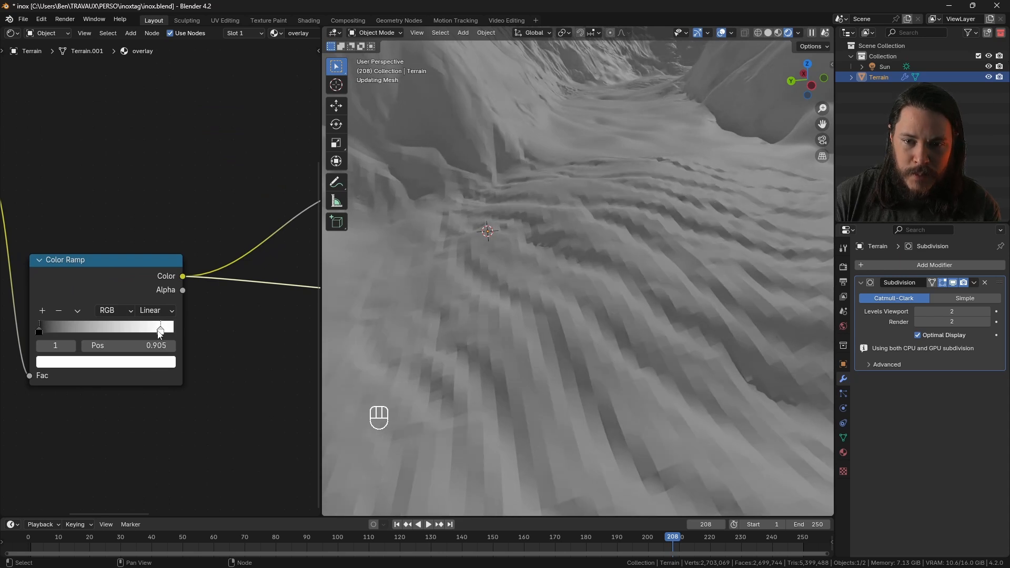
drag(158, 333, 149, 333)
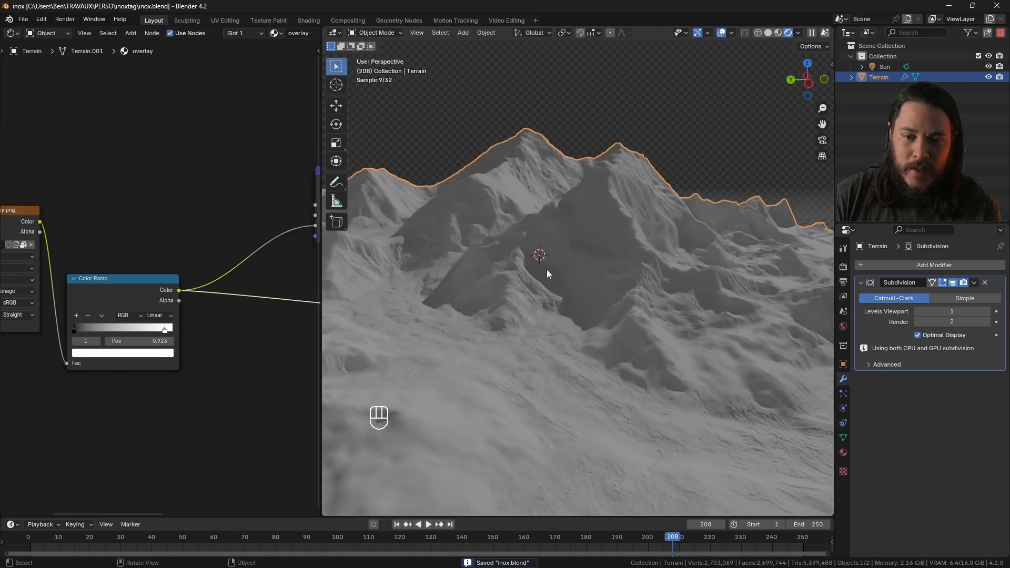
Step: Duplicate the Color Ramp node and place the copy above the original
mouse_move(547, 269)
middle_down()
mouse_move(596, 393)
mouse_move(557, 292)
mouse_move(582, 320)
mouse_move(638, 215)
middle_up()
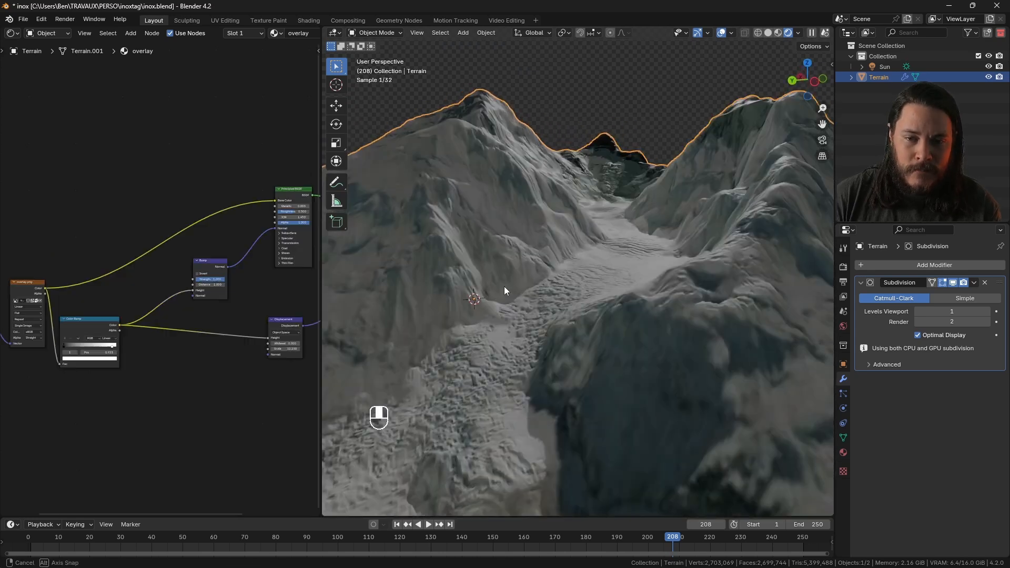
middle_drag(504, 286, 493, 305)
click(91, 327)
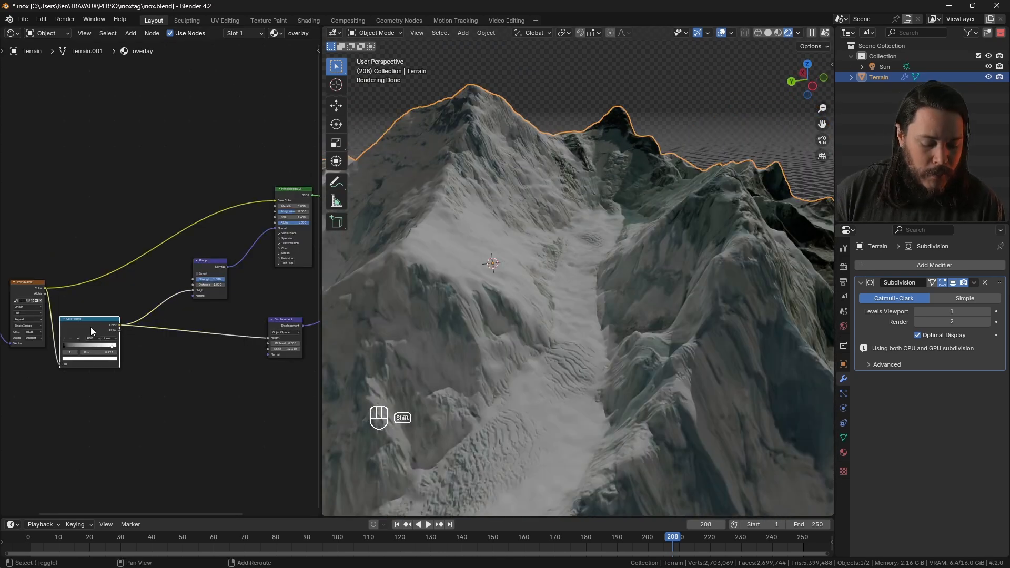
key(shift+d)
click(137, 216)
scroll(125, 277, up, 2)
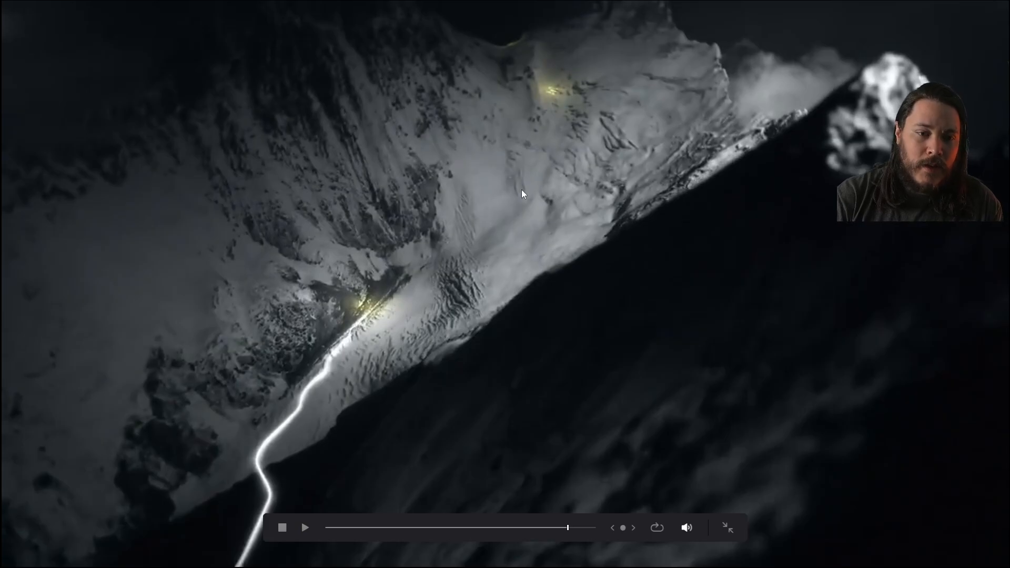
Step: Play and rewind the KAIZEN reference clip in DaVinci Resolve, pausing on the summit, cloud and glacier shots to examine relief and lighting
key(space)
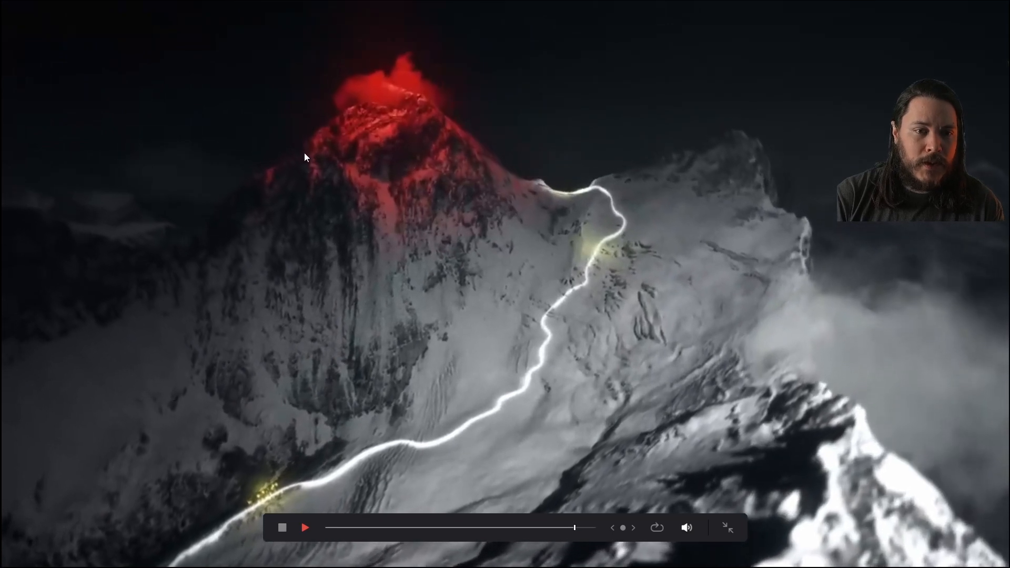
key(space)
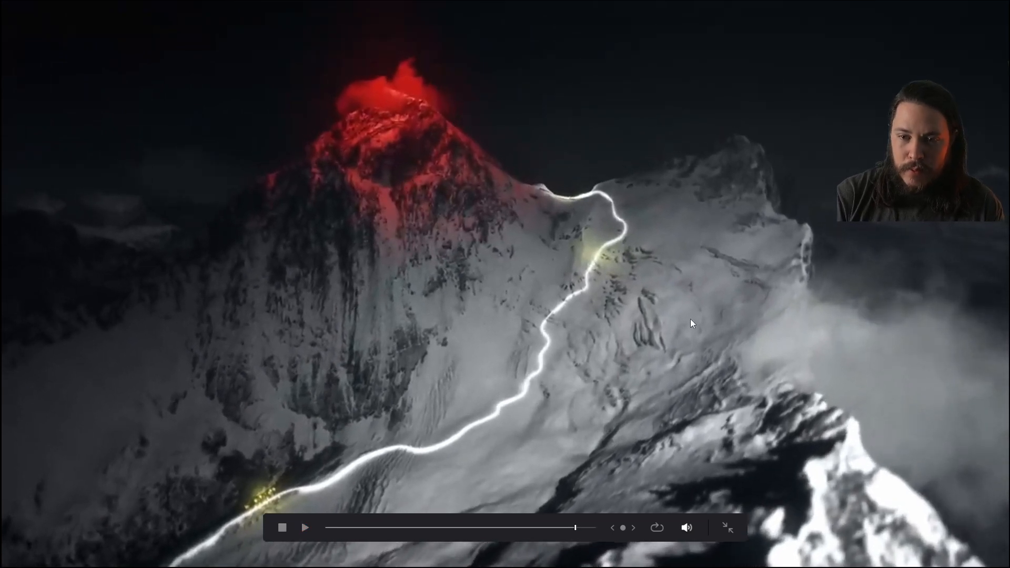
key(space)
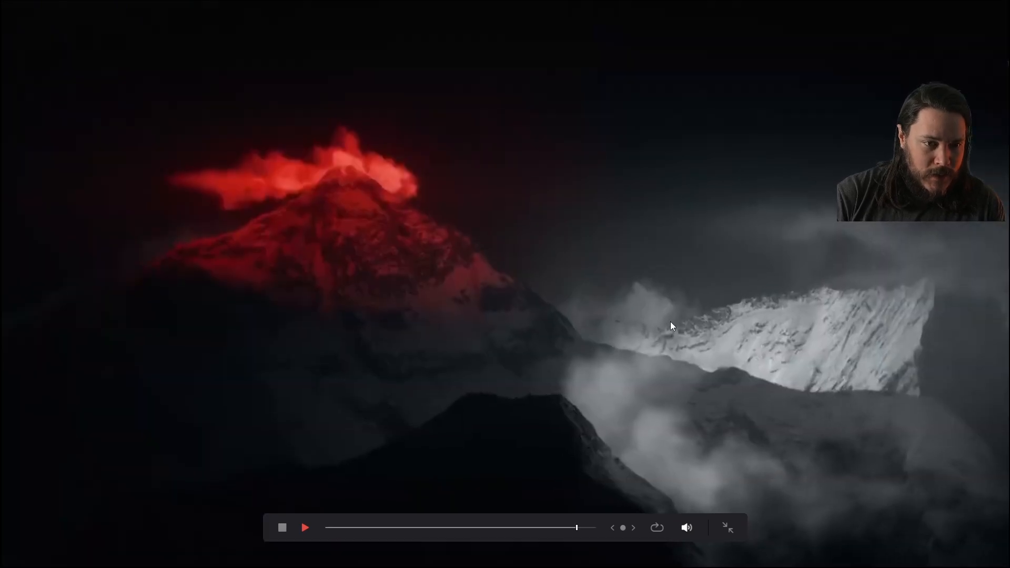
key(space)
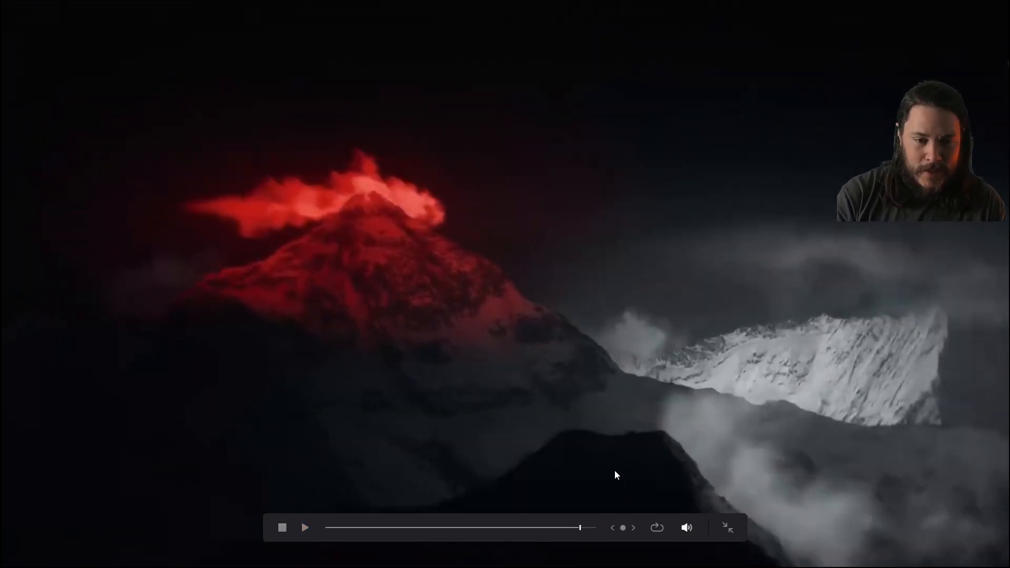
key(j)
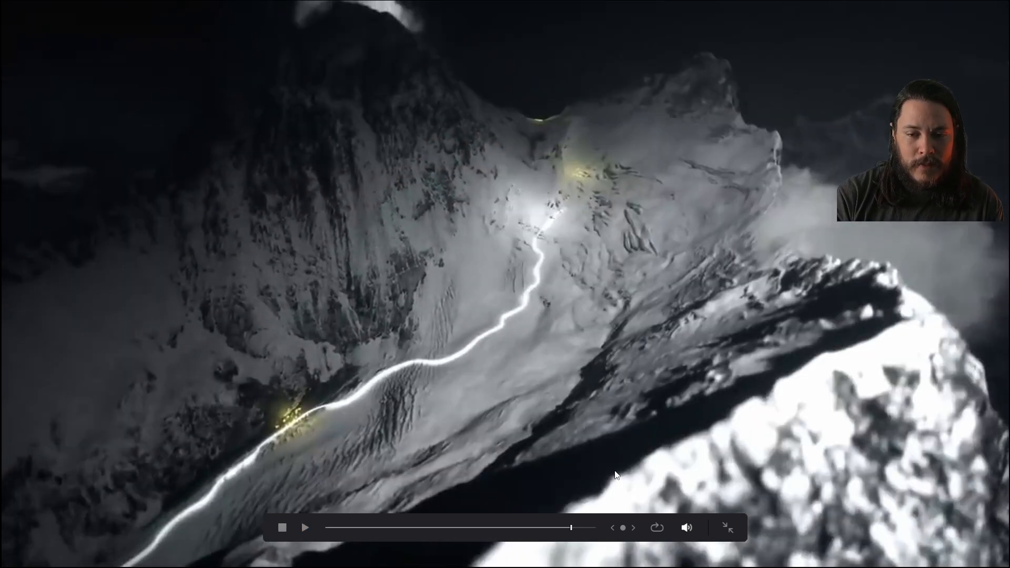
key(space)
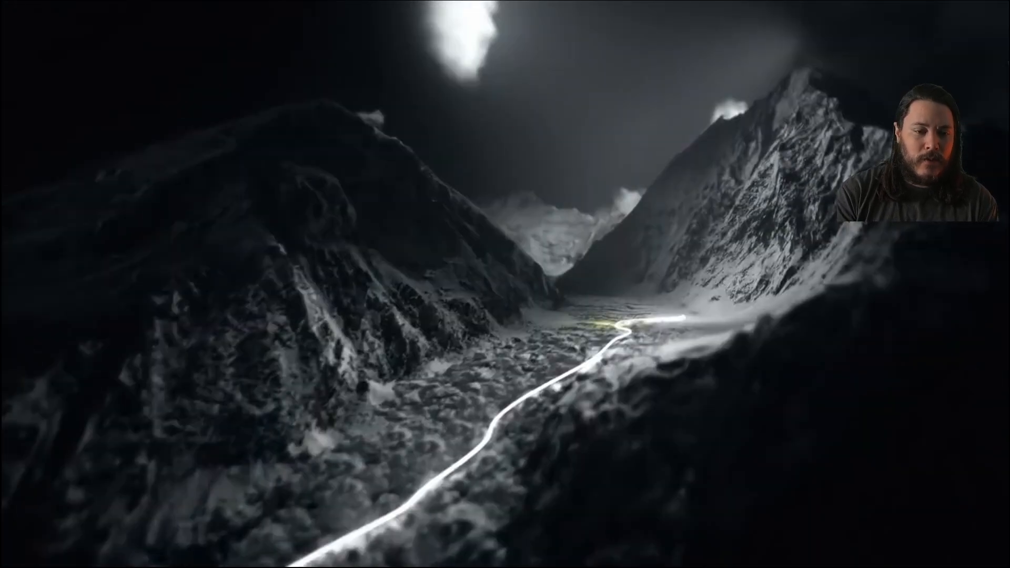
key(space)
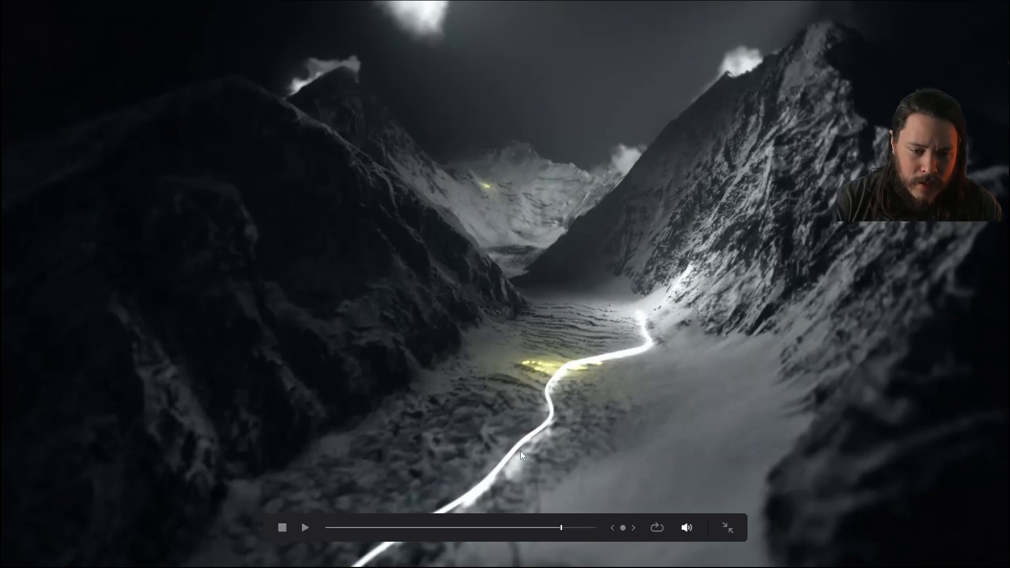
key(space)
key(Escape)
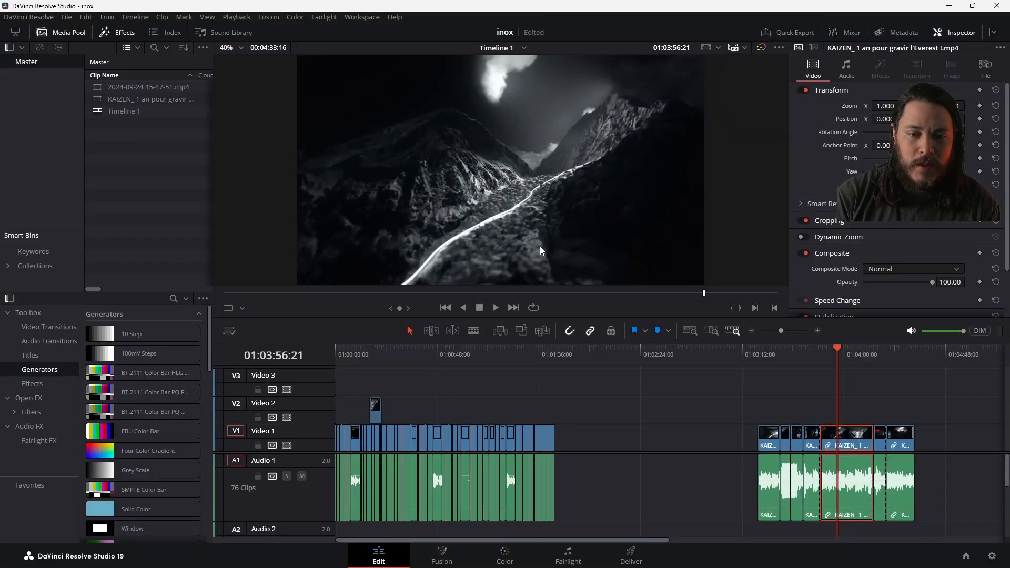
Step: Switch back to Blender, widen the overlay.png image node and inspect the displaced glacier up close
click(524, 559)
scroll(147, 294, down, 6)
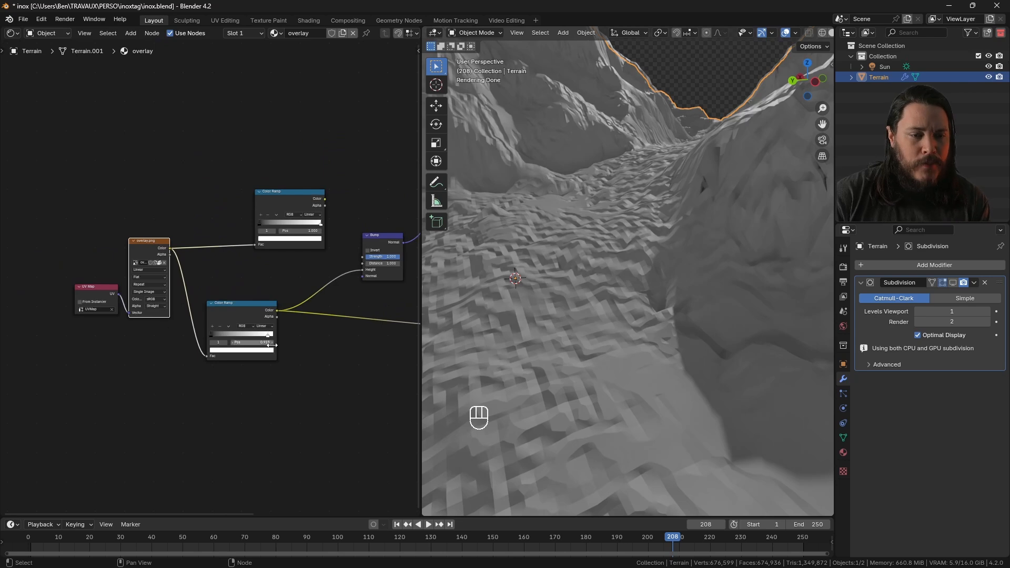
scroll(257, 327, down, 2)
scroll(122, 260, up, 3)
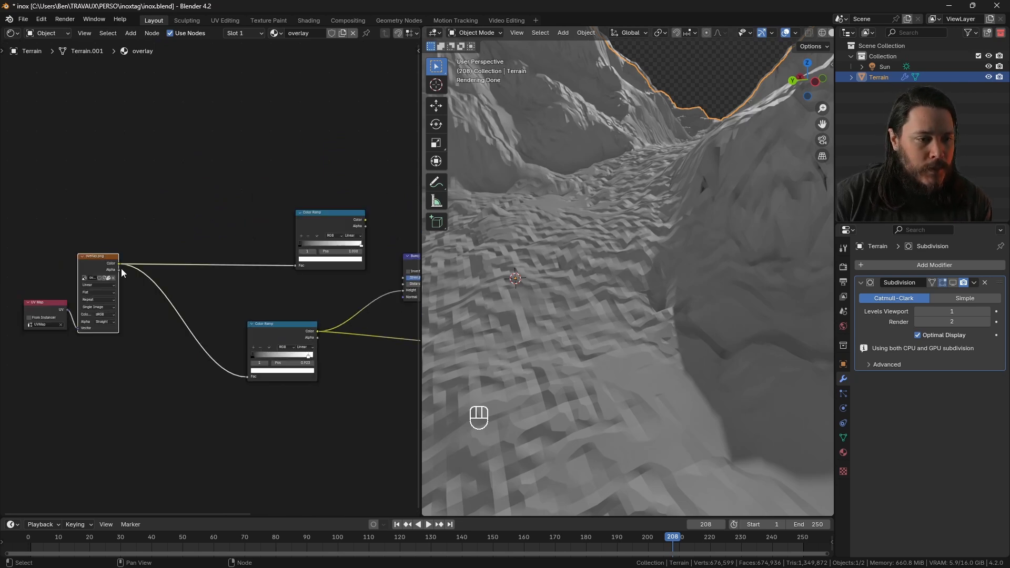
drag(118, 290, 157, 290)
scroll(618, 302, up, 2)
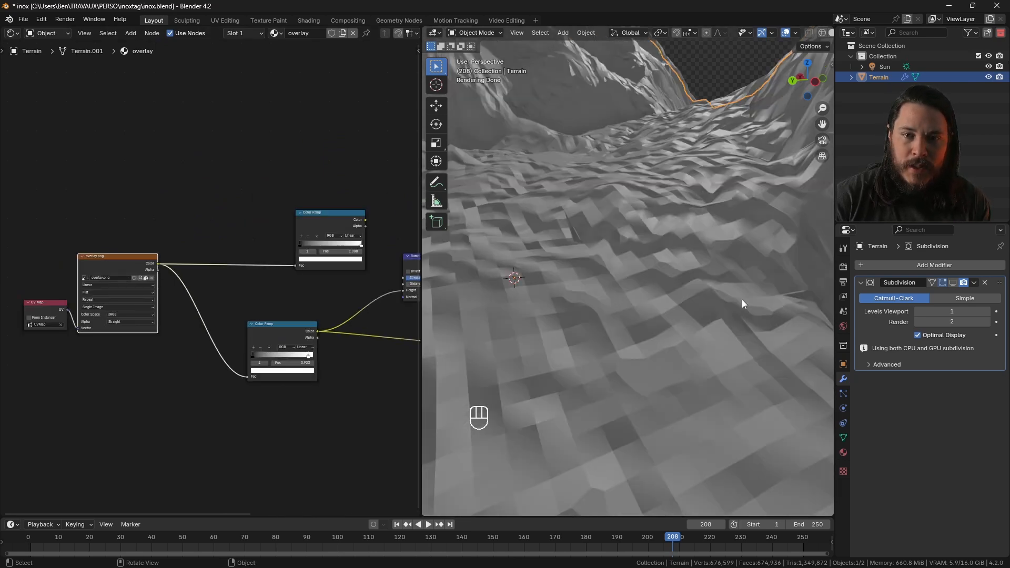
middle_drag(741, 298, 613, 294)
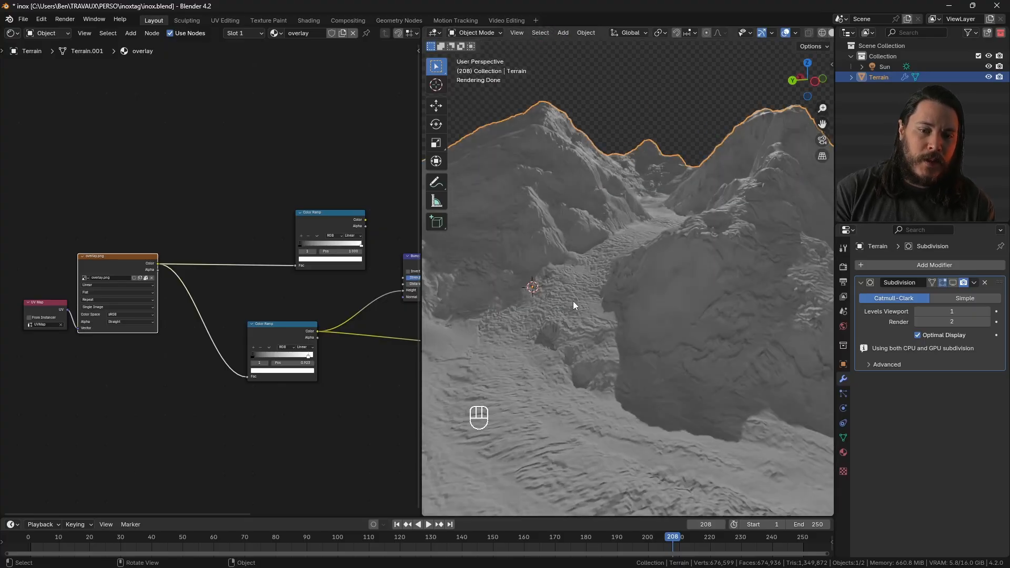
scroll(573, 301, up, 6)
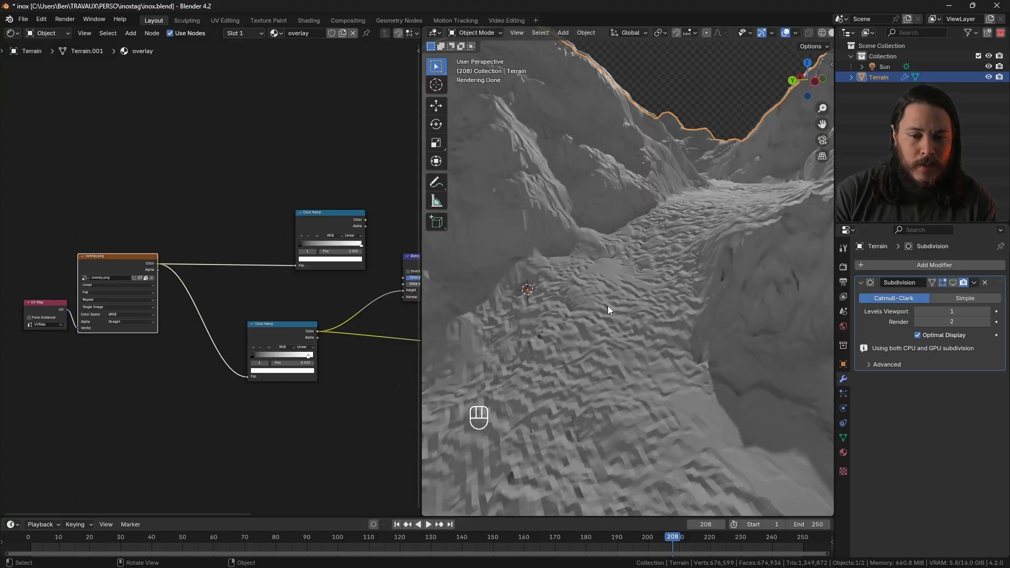
scroll(52, 304, up, 5)
Step: Save overlay.png from an Image Editor into a new tex folder inside inoxtag, and save the Blender project
key(g)
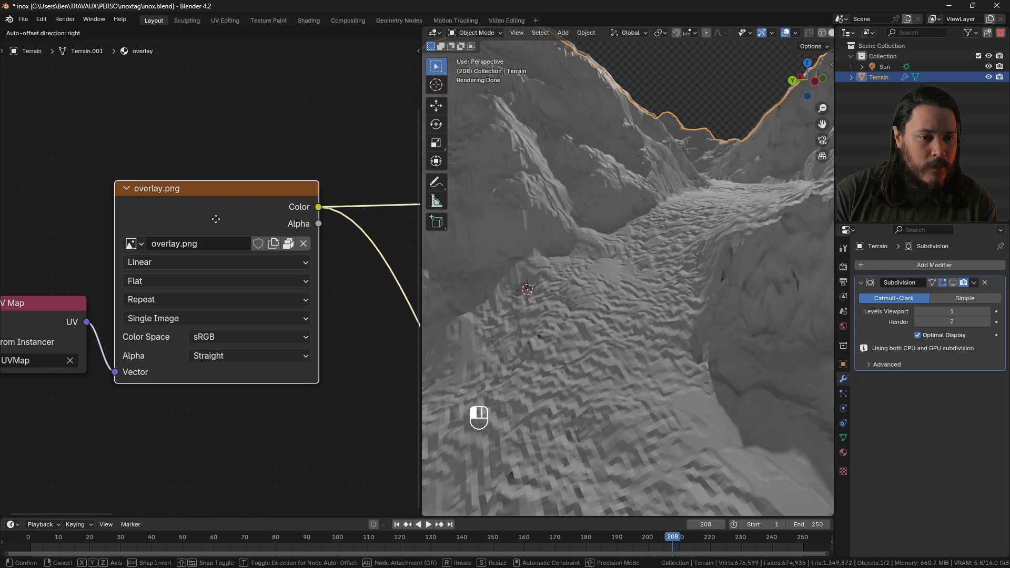
click(212, 209)
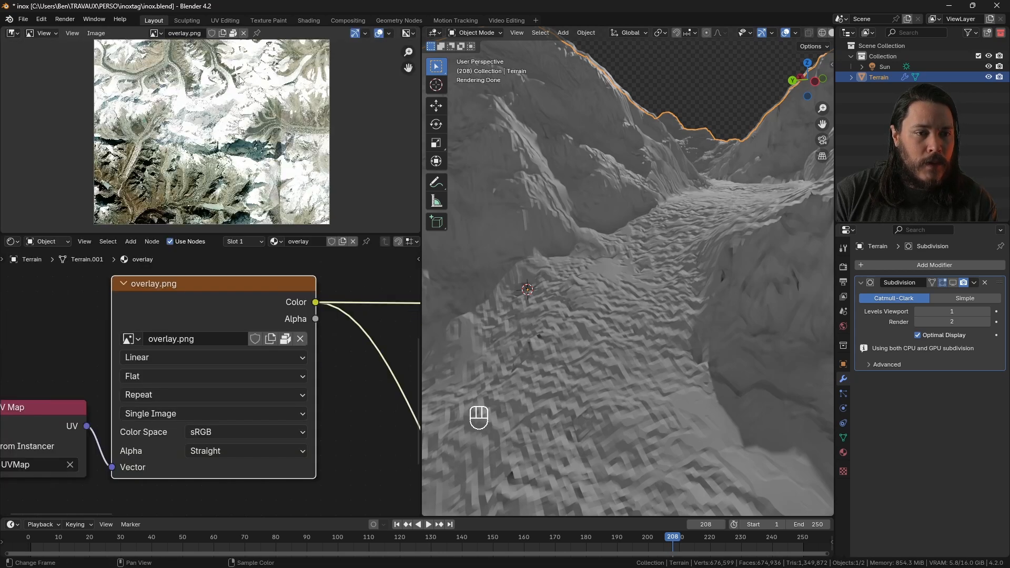
key(shift+alt+s)
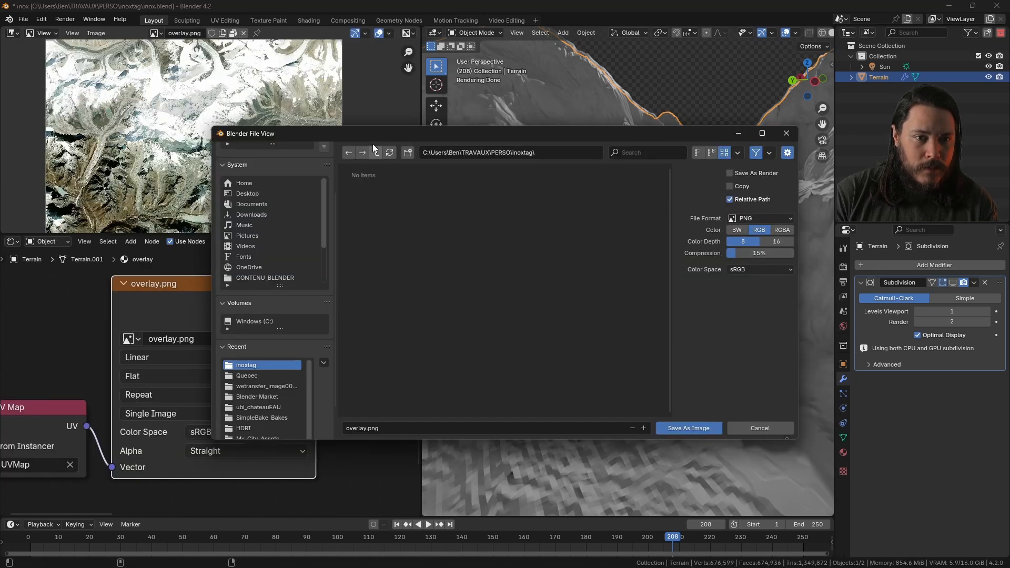
click(408, 153)
key(ctrl+s)
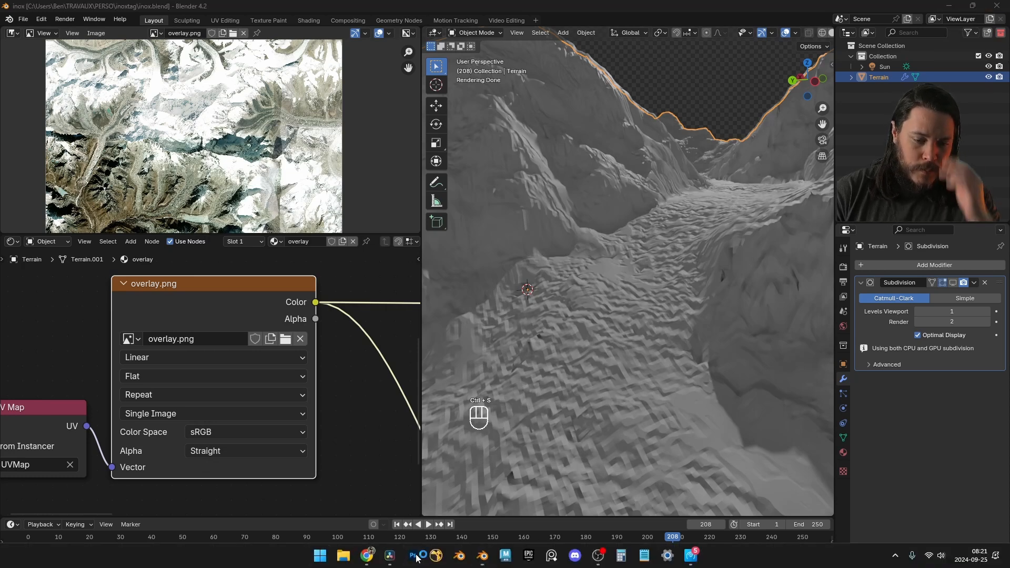
Step: Switch to Photoshop with overlay.png open, duplicate its unlocked background layer beneath the original, and select the original layer
click(412, 556)
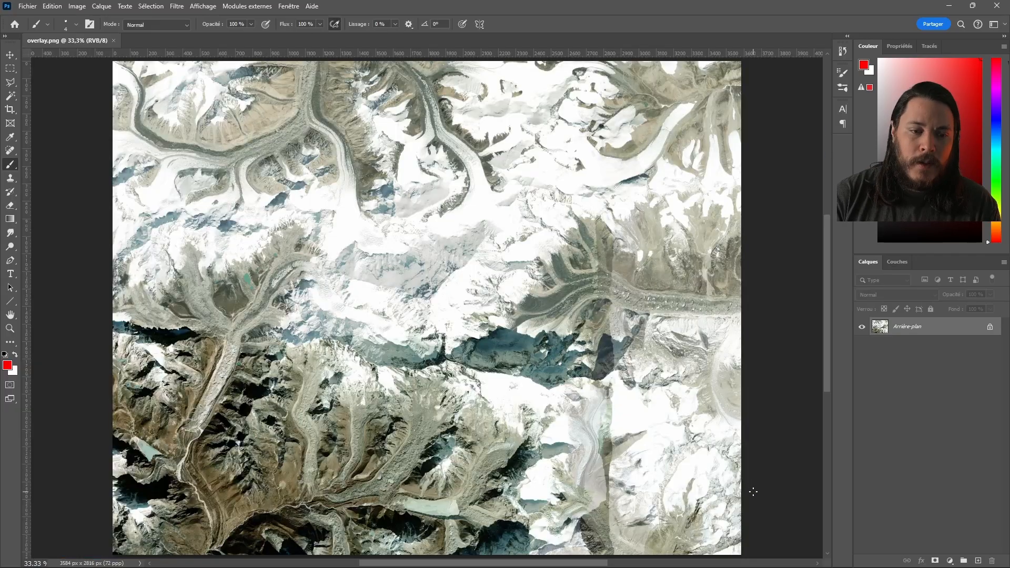
alt+scroll(541, 354, down, 1)
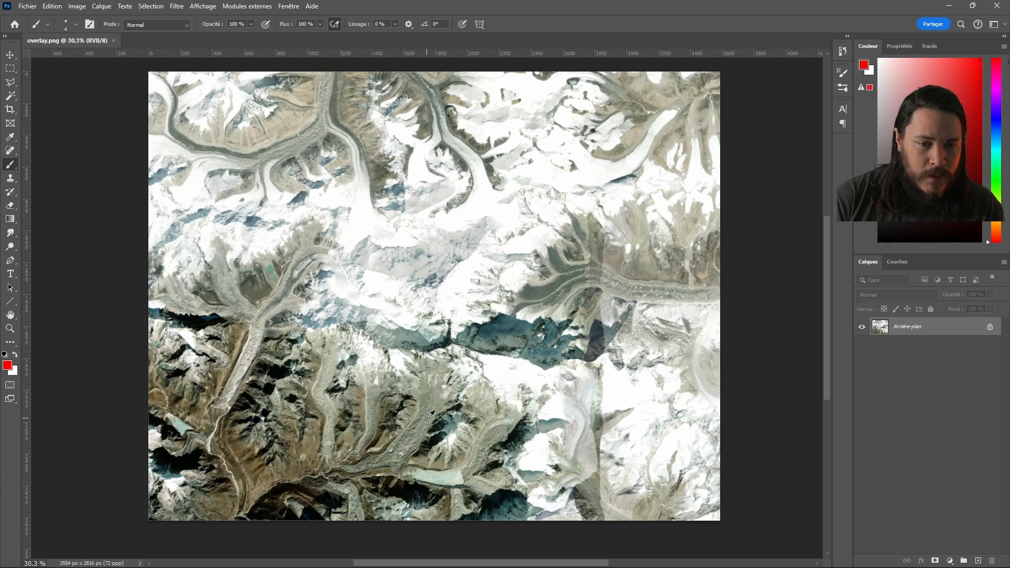
alt+scroll(430, 415, down, 3)
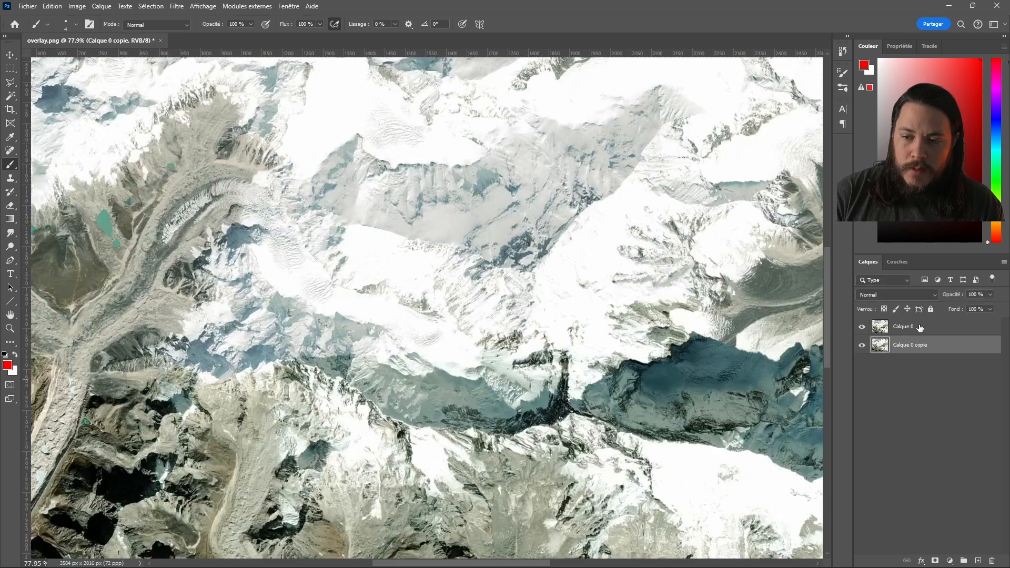
click(919, 327)
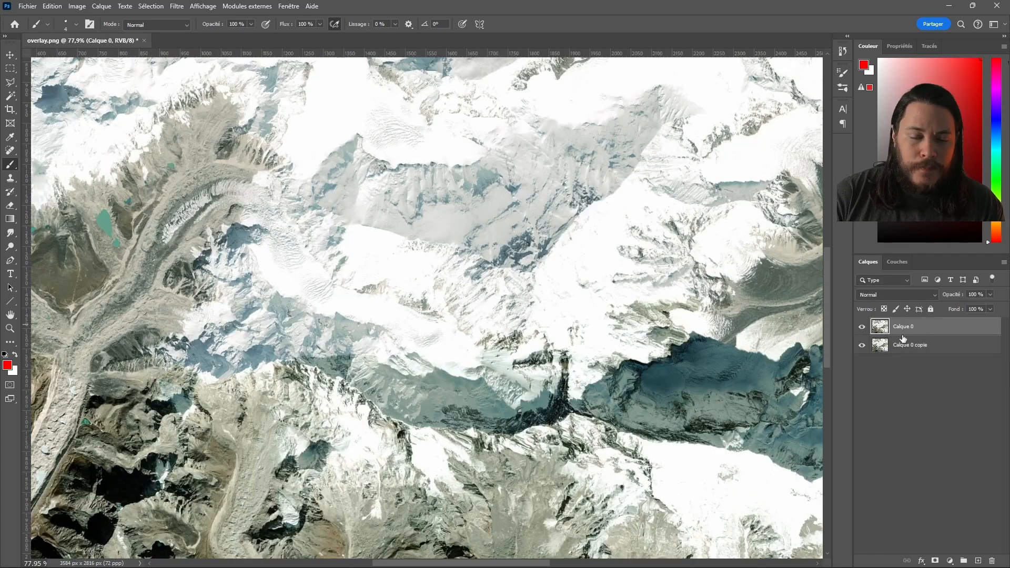
alt+scroll(353, 242, up, 9)
alt+scroll(352, 242, down, 20)
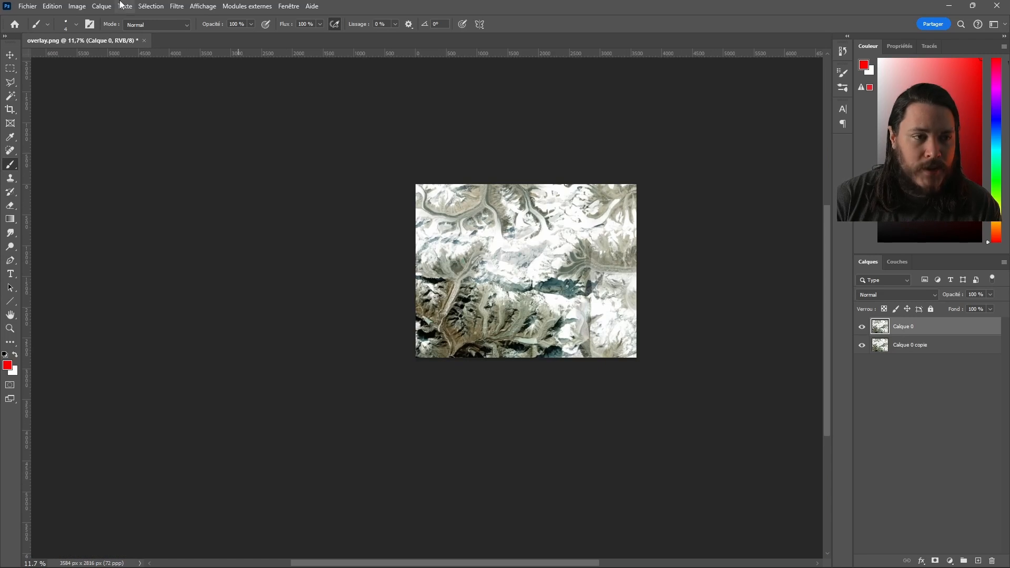
Step: Try enlarging the image to 8000 pixels wide with nearest-neighbour resampling, and undo the resize
click(101, 6)
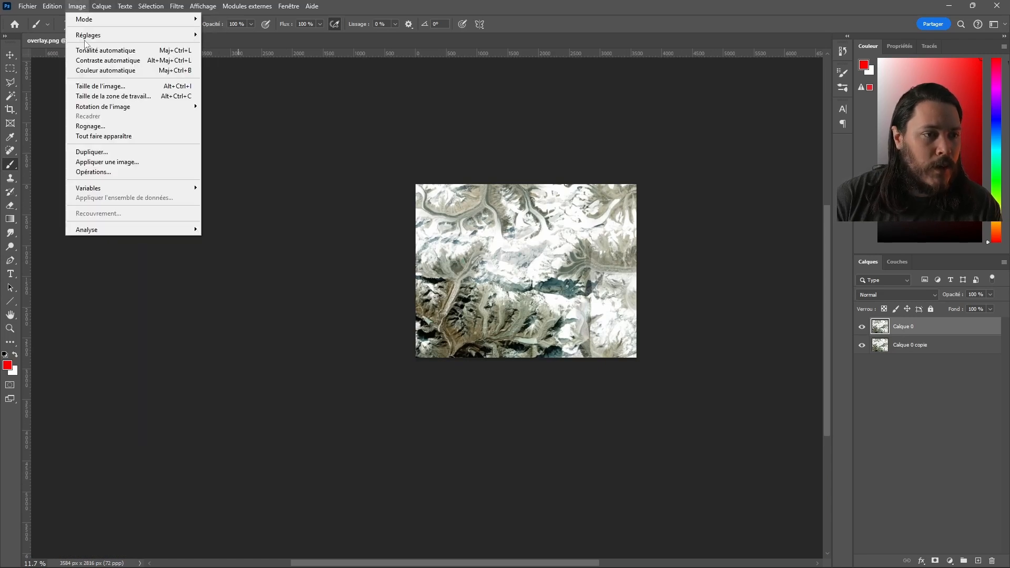
click(100, 86)
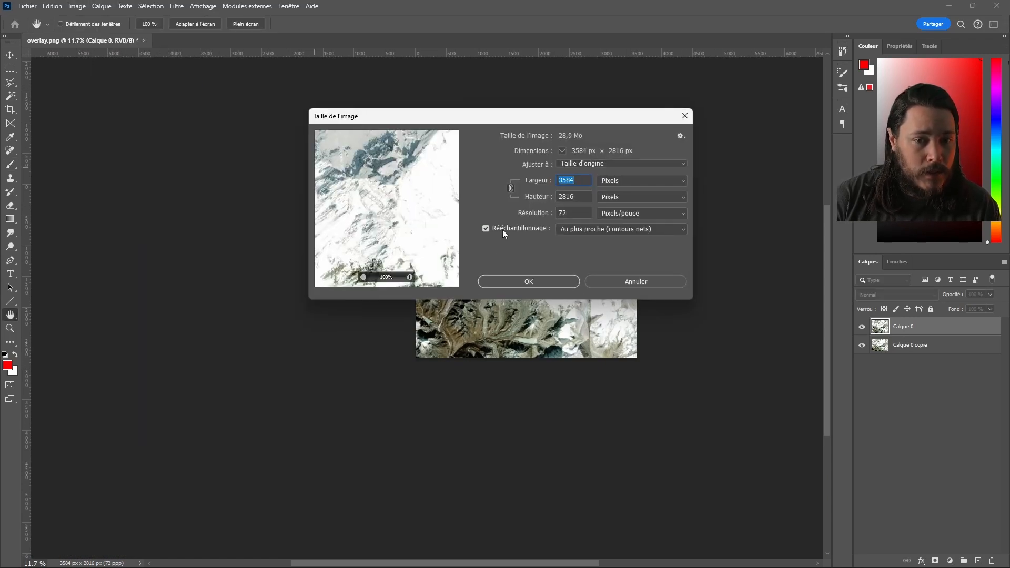
text(8000)
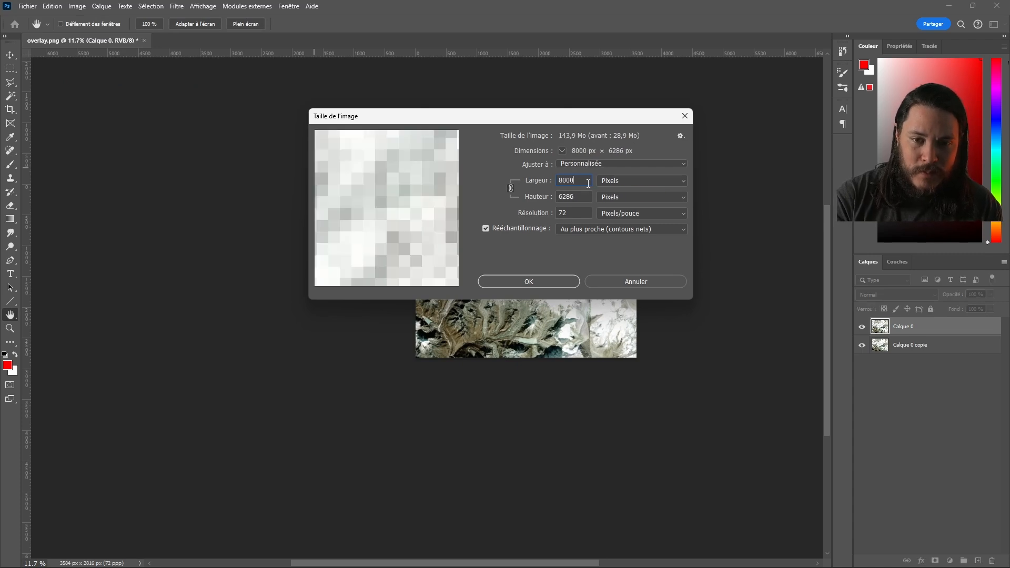
click(567, 281)
key(b)
alt+scroll(680, 238, up, 6)
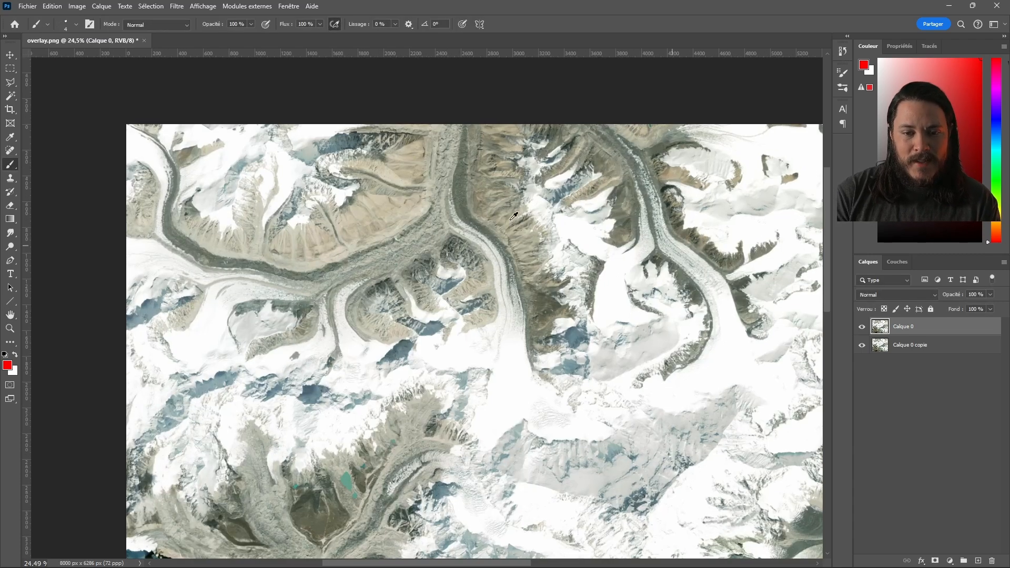
key(ctrl+z)
Step: Resize the image to 8000 × 6286 pixels using Preserve Details 2.0 (Conserver les détails 2.0) resampling
key(ctrl+alt+i)
click(593, 229)
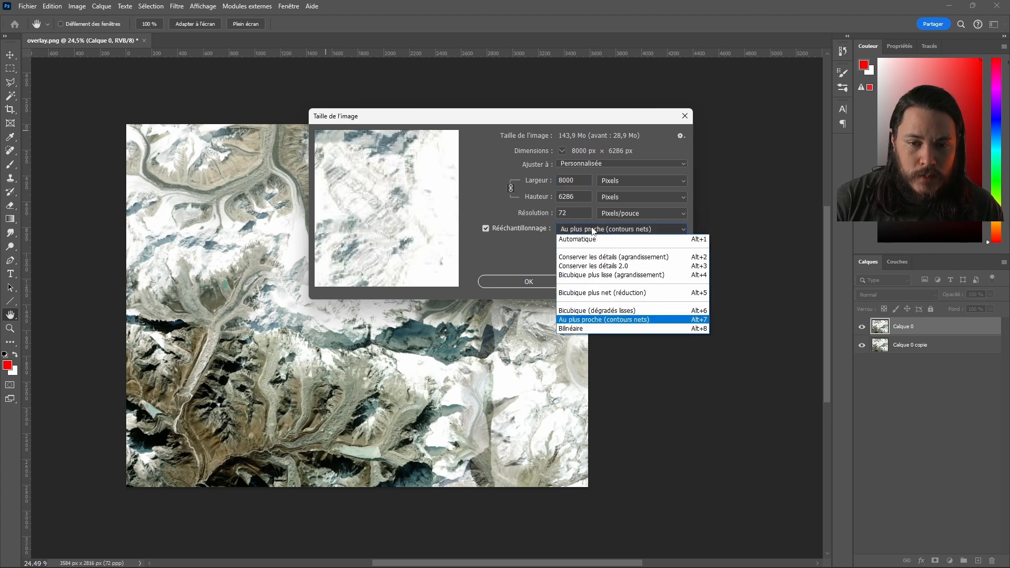
click(598, 265)
click(525, 282)
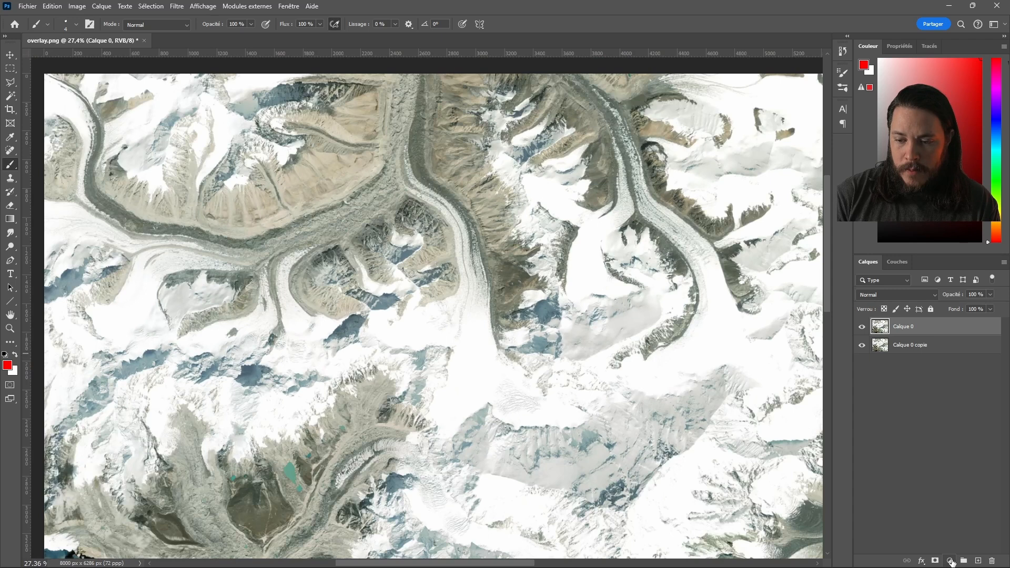
Step: Add a Hue/Saturation adjustment layer above Calque 0 with saturation at -100 to make the satellite image greyscale
click(951, 561)
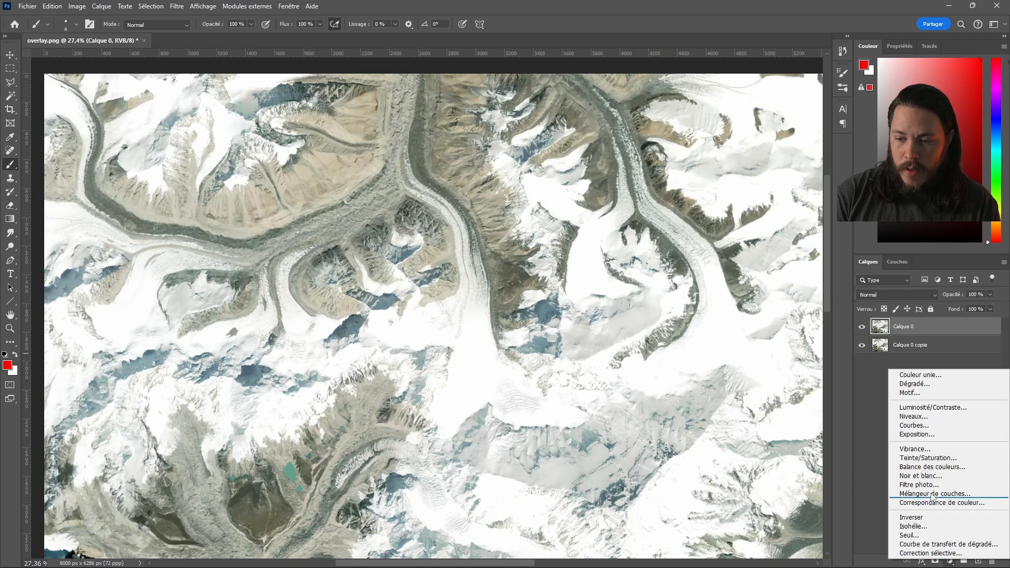
click(930, 467)
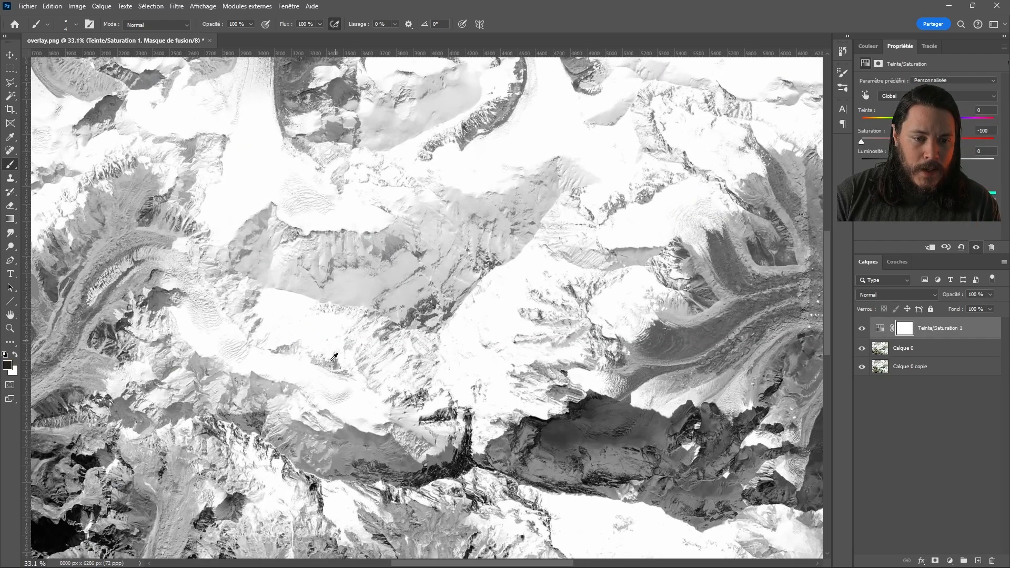
alt+scroll(334, 357, up, 1)
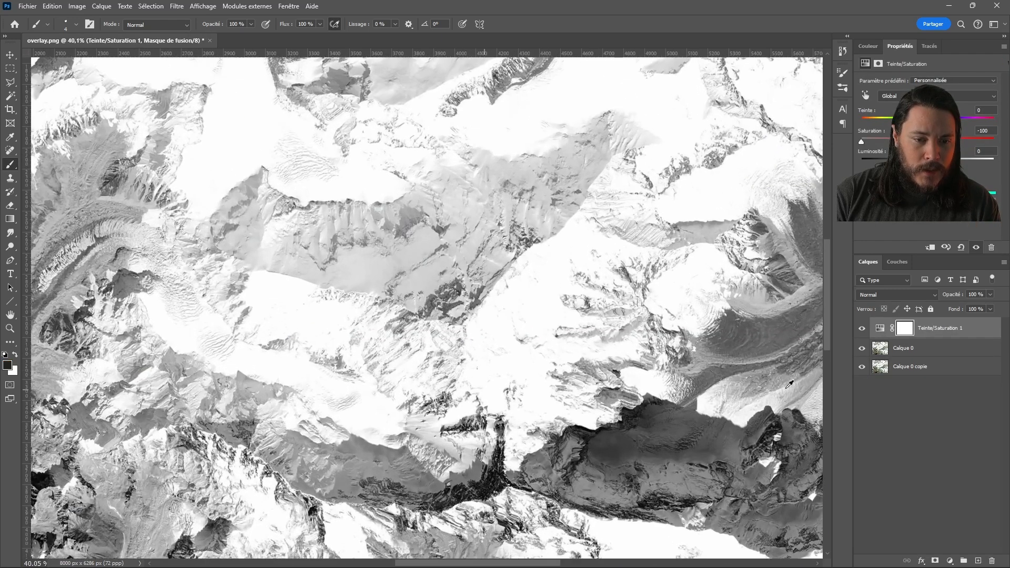
Step: Add a Curves adjustment layer above the Hue/Saturation layer and stamp the visible result onto a new top layer
click(949, 561)
click(926, 423)
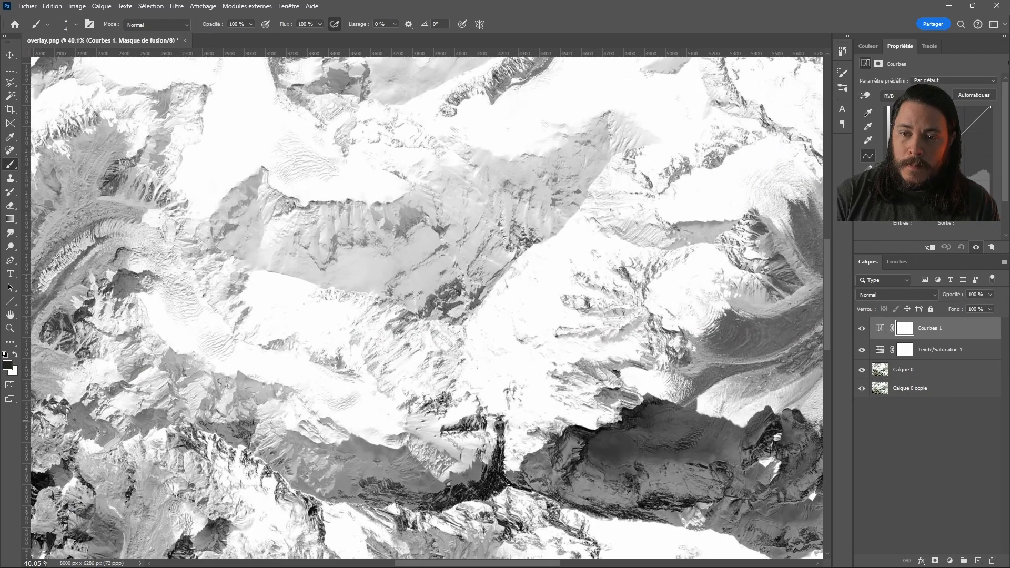
drag(907, 188, 907, 184)
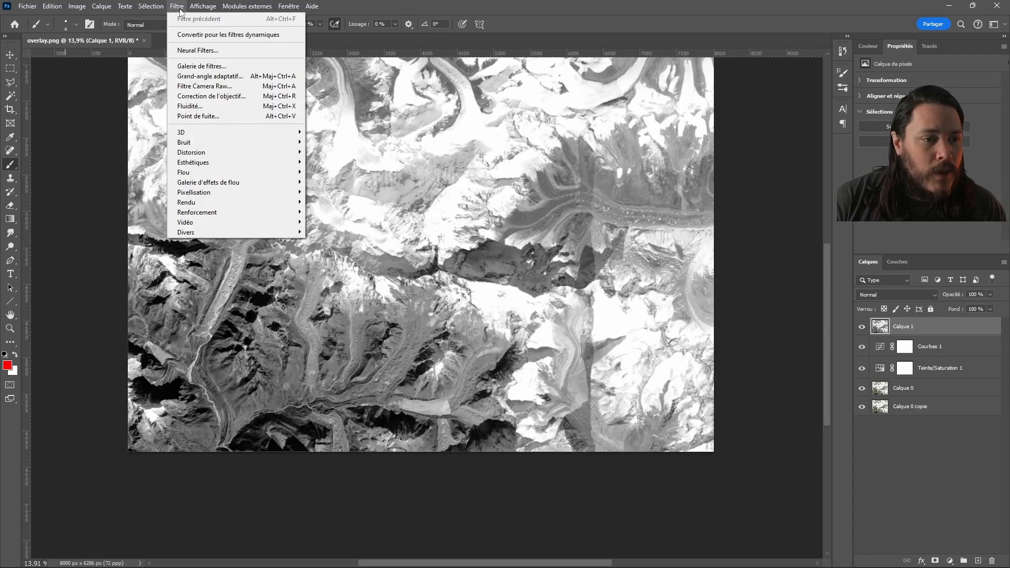
Step: Examine the pixel quality of the glacier crevasses on the greyscale layer at several magnifications
key(Right)
key(Right)
key(Right)
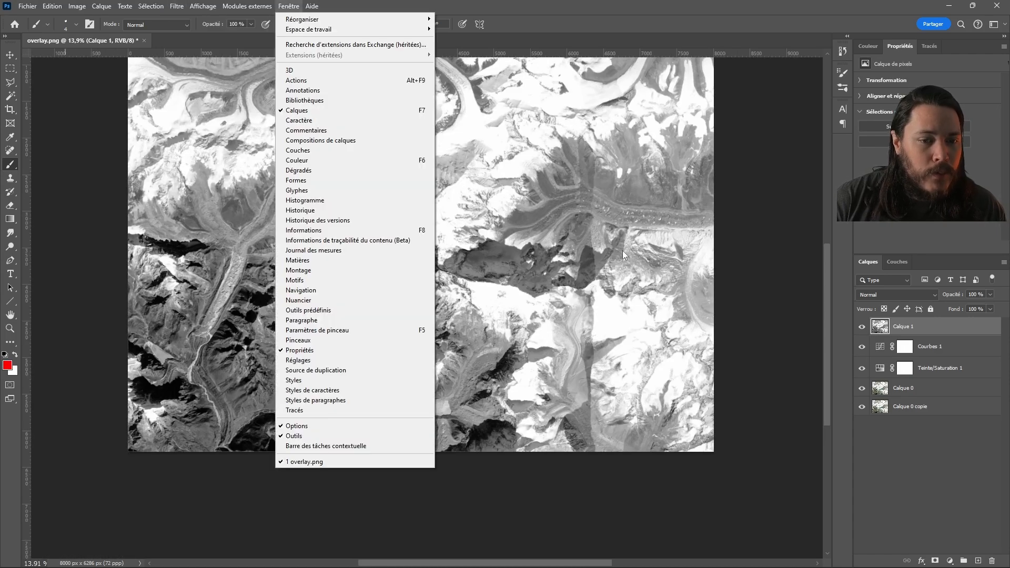
alt+scroll(368, 198, up, 10)
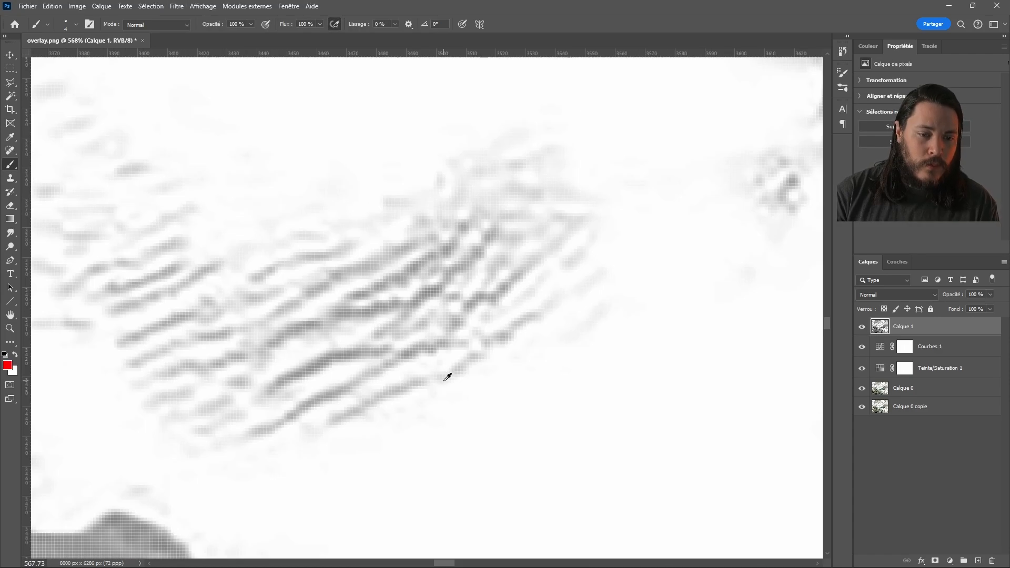
alt+scroll(440, 380, down, 5)
alt+scroll(425, 382, down, 4)
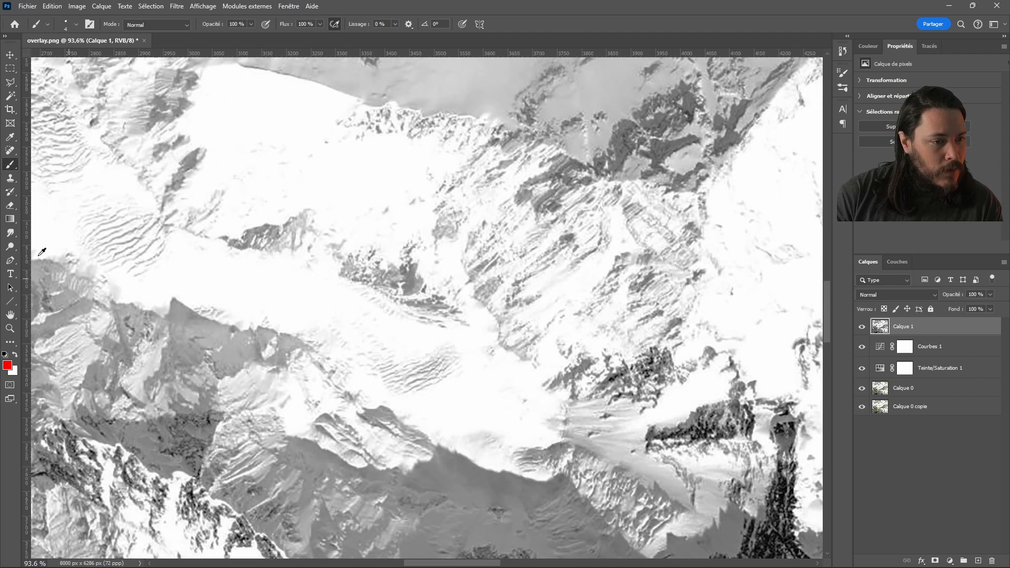
alt+scroll(164, 265, up, 18)
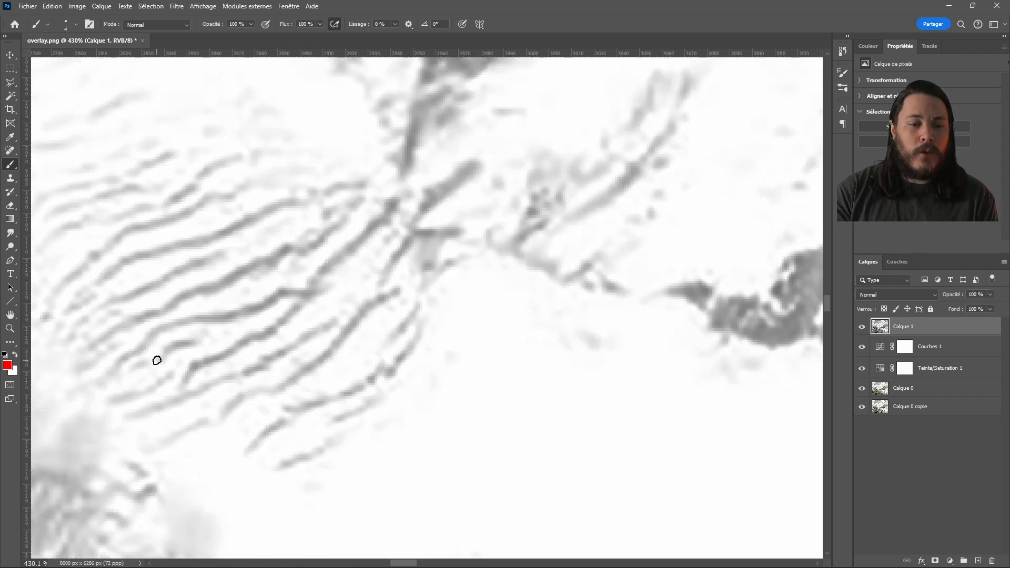
alt+scroll(225, 264, down, 8)
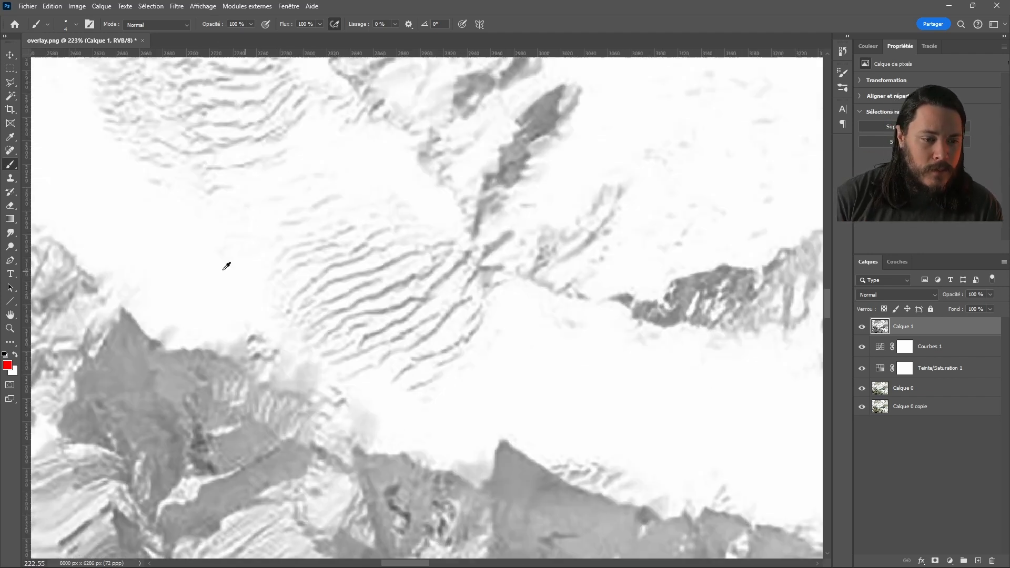
alt+scroll(484, 295, up, 8)
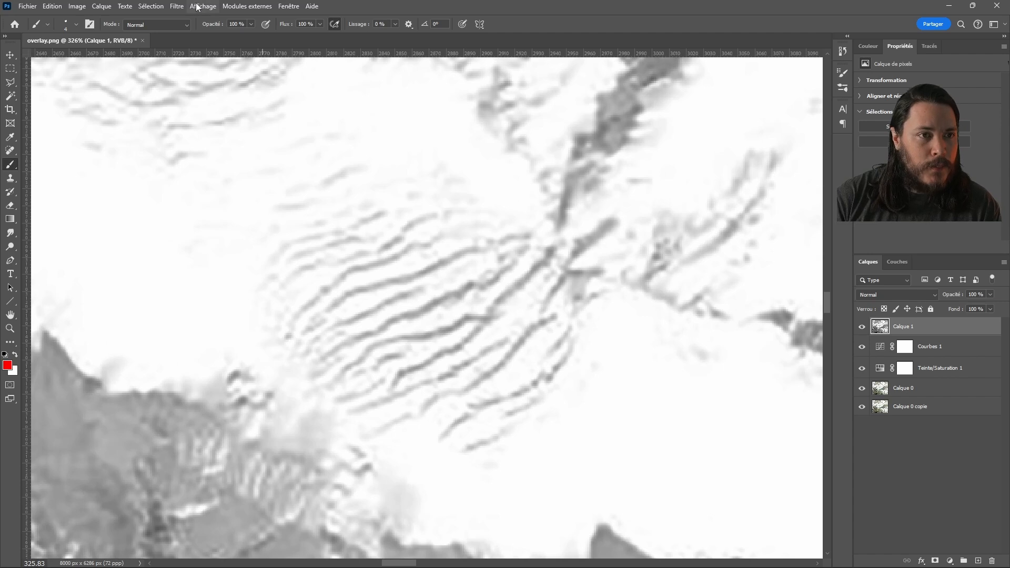
Step: Apply a Gaussian blur of 1.1 pixels to Calque 1 and save the image as overlay.psd and overlay.jpg
click(178, 6)
mouse_move(249, 172)
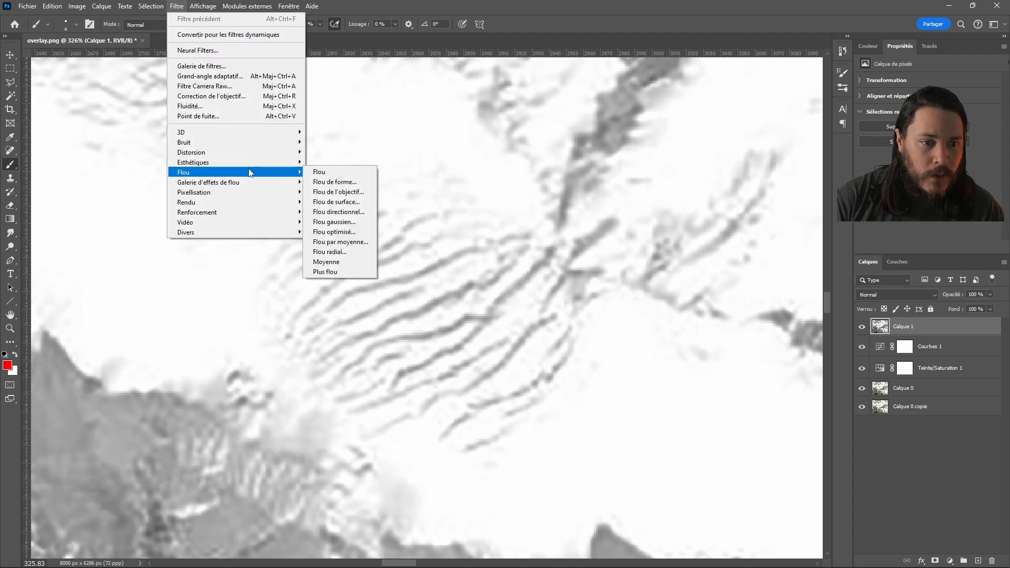
click(336, 222)
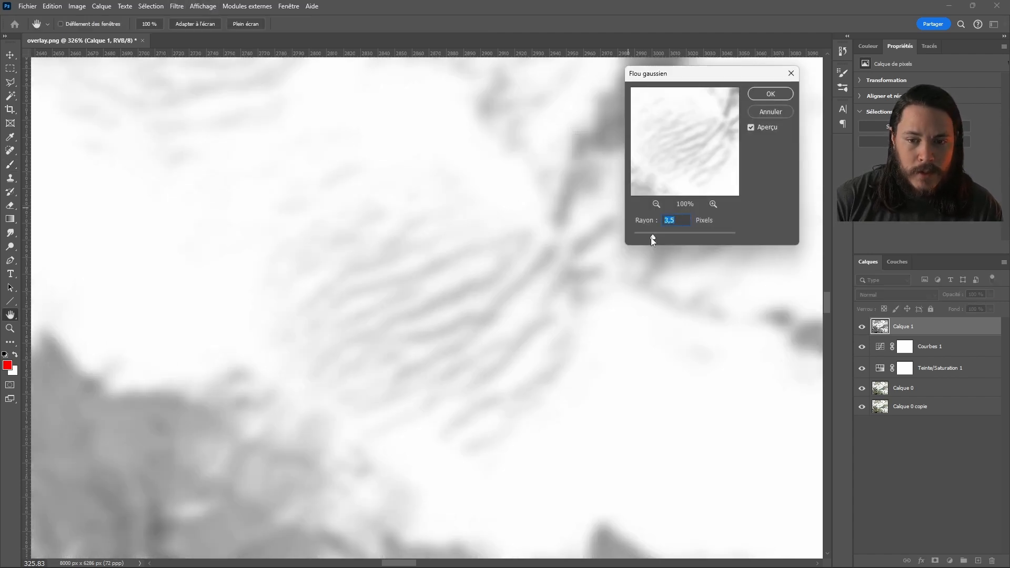
mouse_move(651, 237)
mouse_down()
mouse_move(635, 236)
mouse_move(654, 221)
mouse_up()
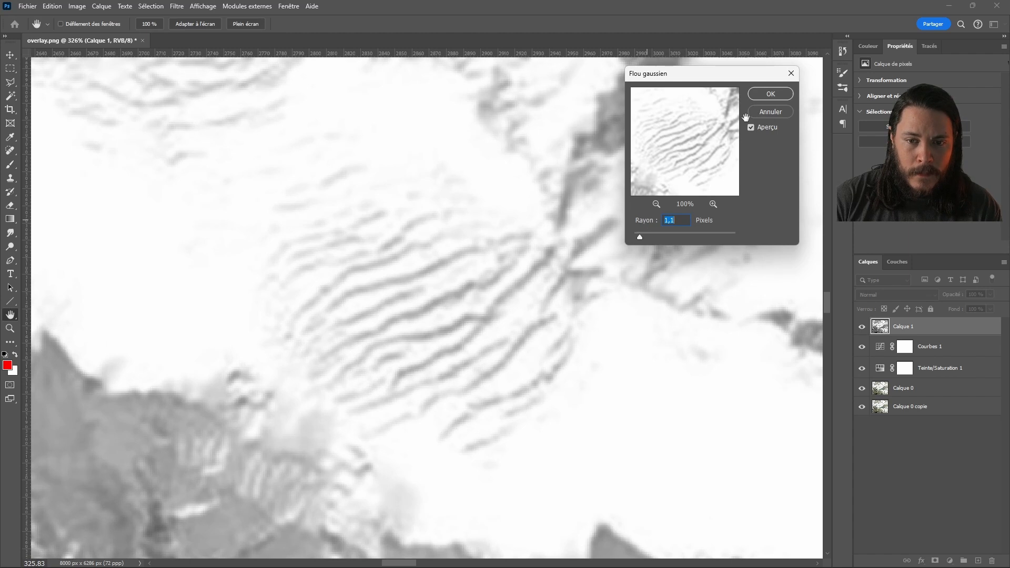
click(769, 94)
key(b)
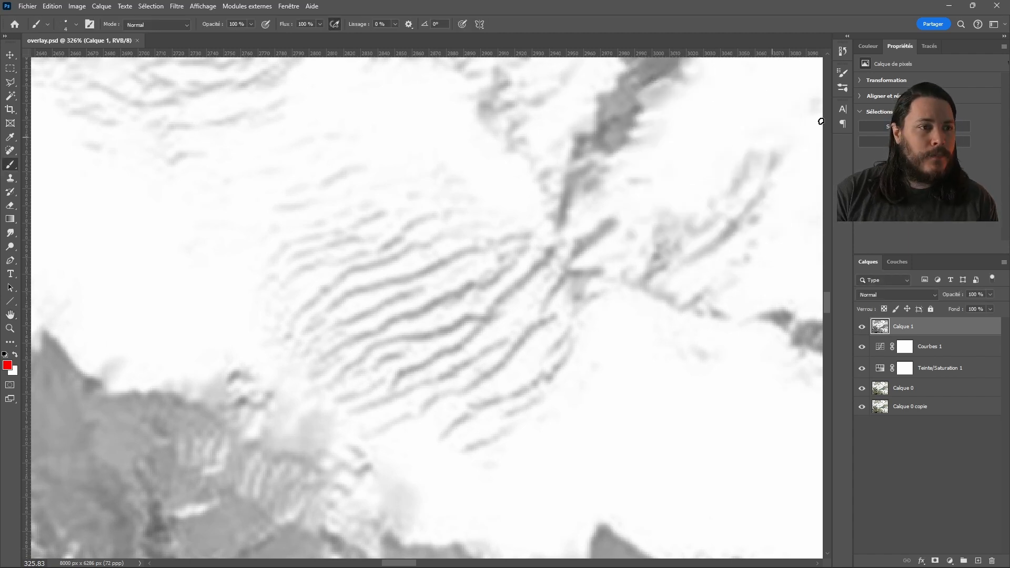
Step: Close Photoshop, return to Blender and load overlay.jpg from the tex folder into the terrain's overlay image node
click(996, 6)
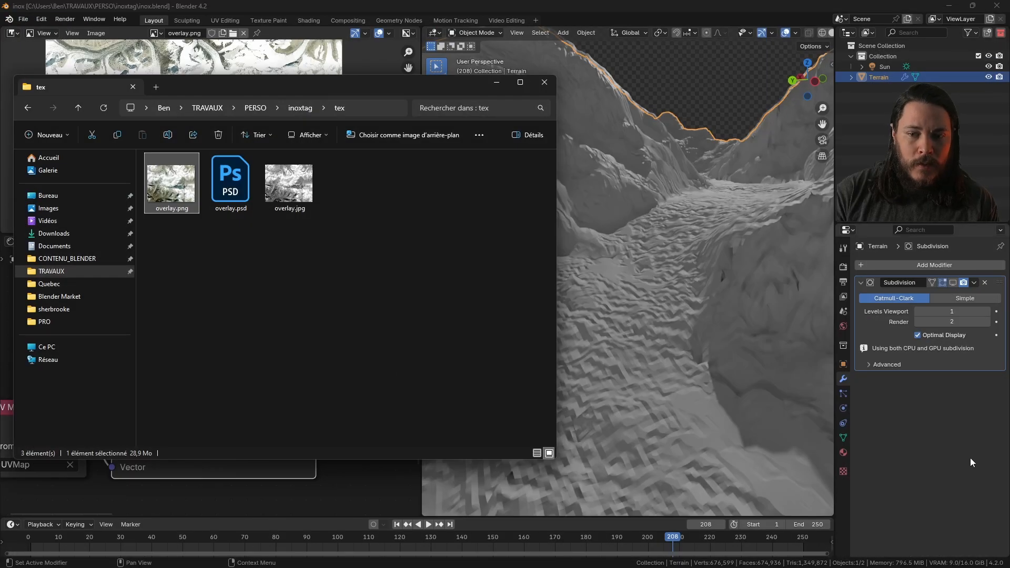
click(970, 458)
click(286, 339)
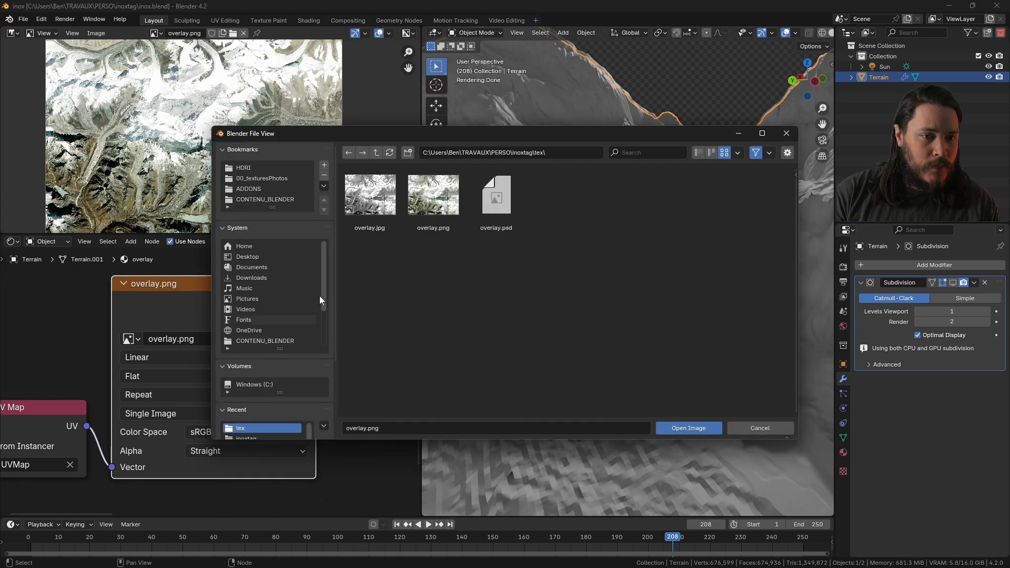
double_click(371, 199)
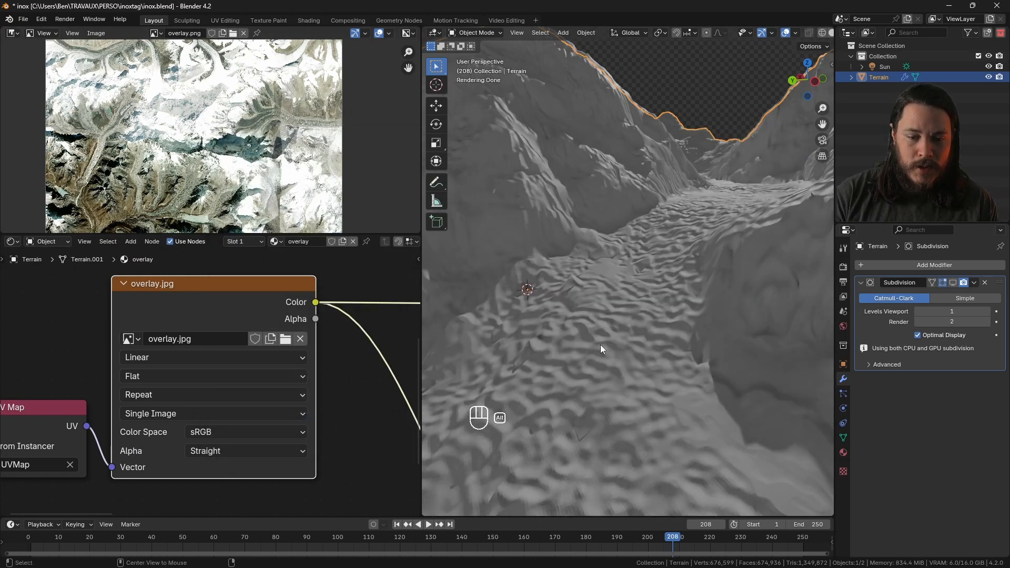
Step: View the glacier surface from close range and enable the terrain's Subdivision modifier in the viewport
middle_drag(558, 499, 575, 308)
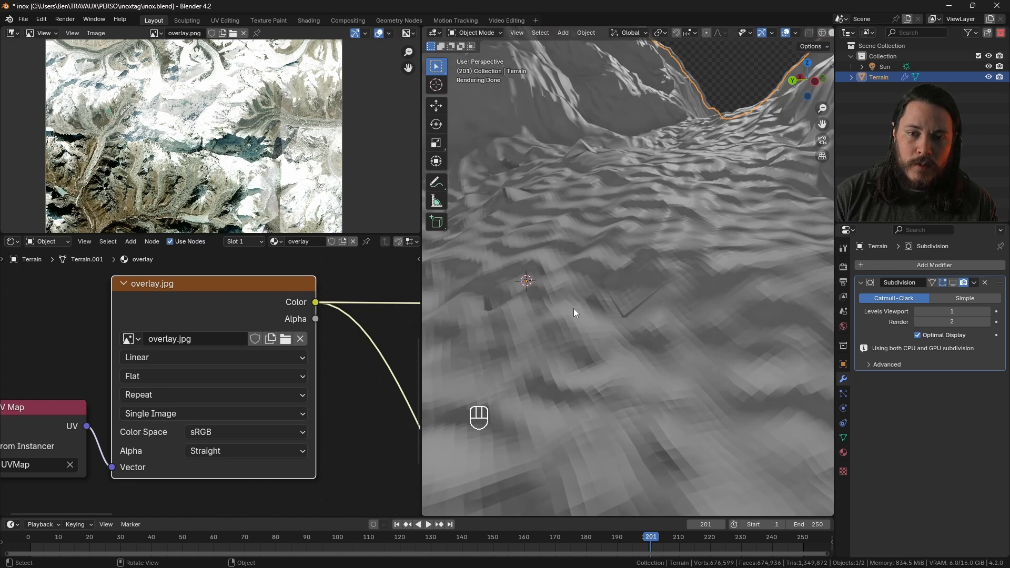
click(952, 283)
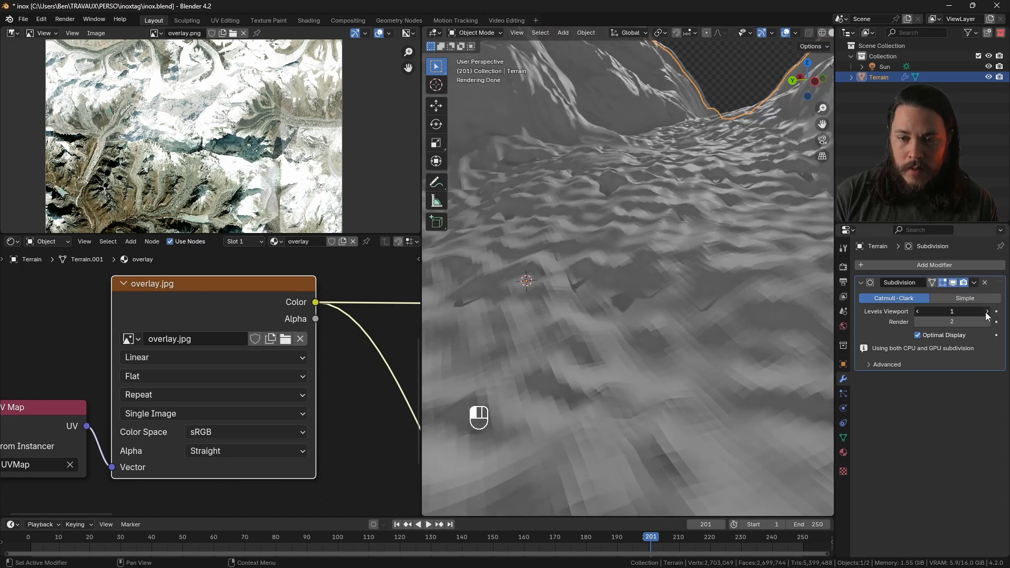
Step: Set the terrain's Subdivision viewport level to 2 and shade the terrain smooth
click(987, 312)
middle_drag(720, 203, 654, 314)
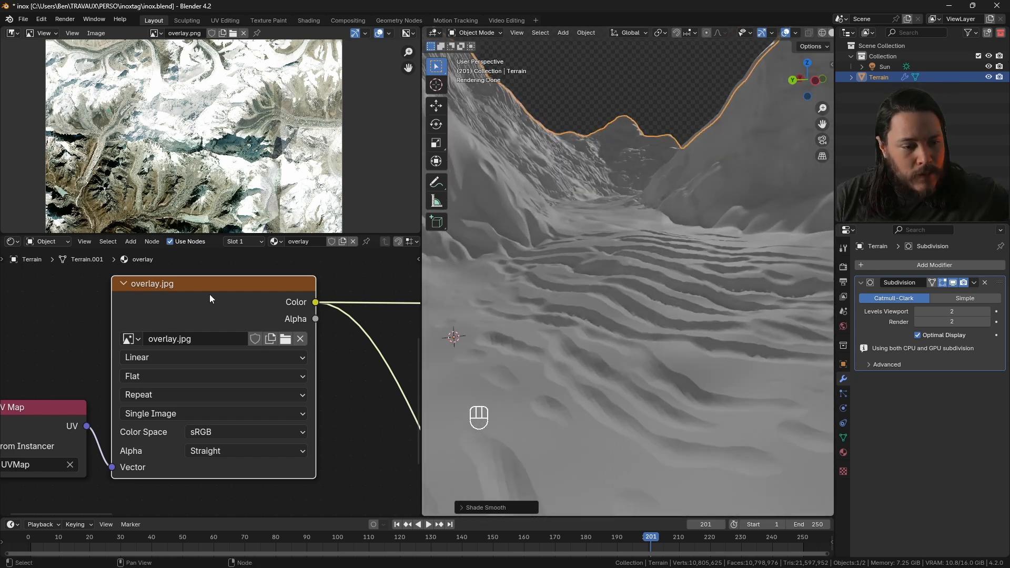
Step: Move the white stop of the displacement Color Ramp to position 1.000 and save the file
scroll(210, 294, down, 8)
scroll(55, 331, down, 9)
scroll(261, 392, up, 18)
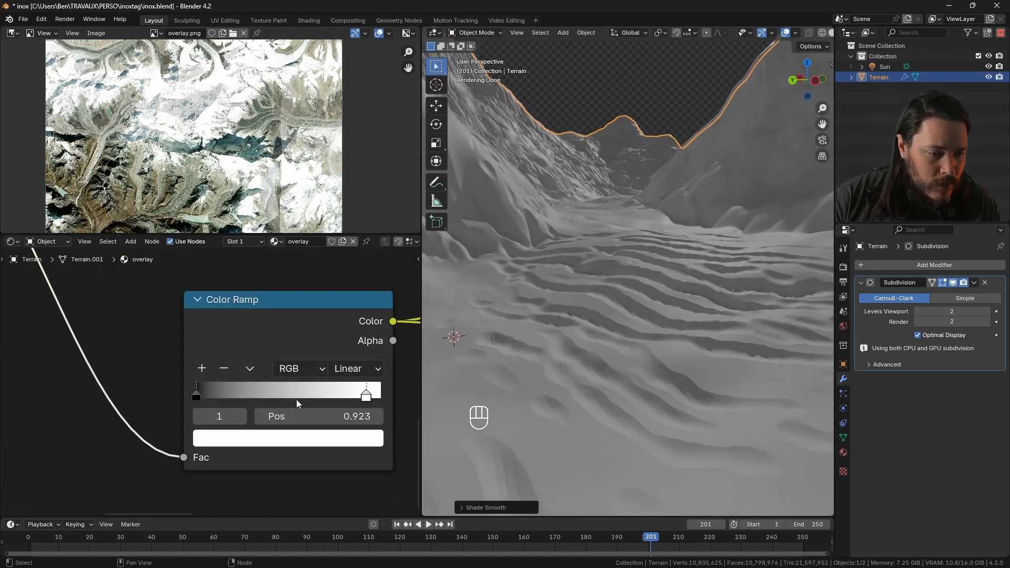
click(200, 396)
drag(368, 395, 765, 331)
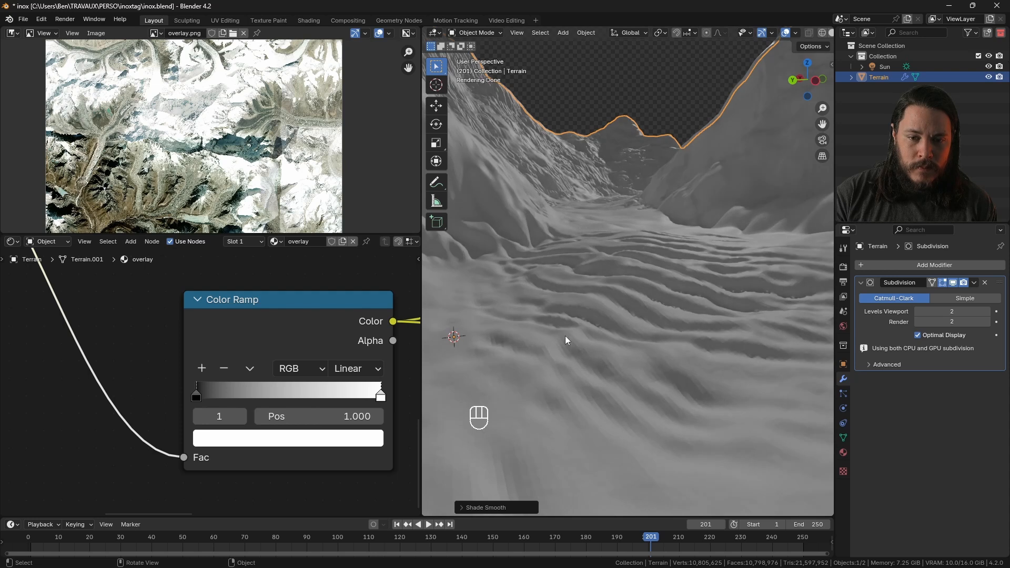
middle_drag(570, 335, 631, 357)
key(ctrl+s)
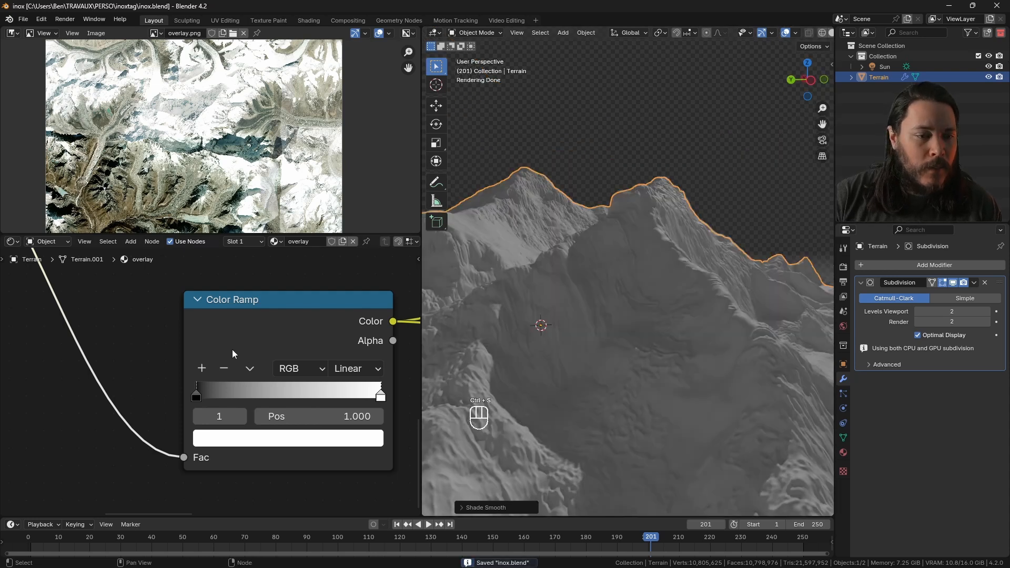
Step: Tidy the overlay material by moving the UV Map, image and Color Ramp nodes next to Displacement, and the Principled BSDF higher up
scroll(232, 350, down, 20)
scroll(291, 401, down, 6)
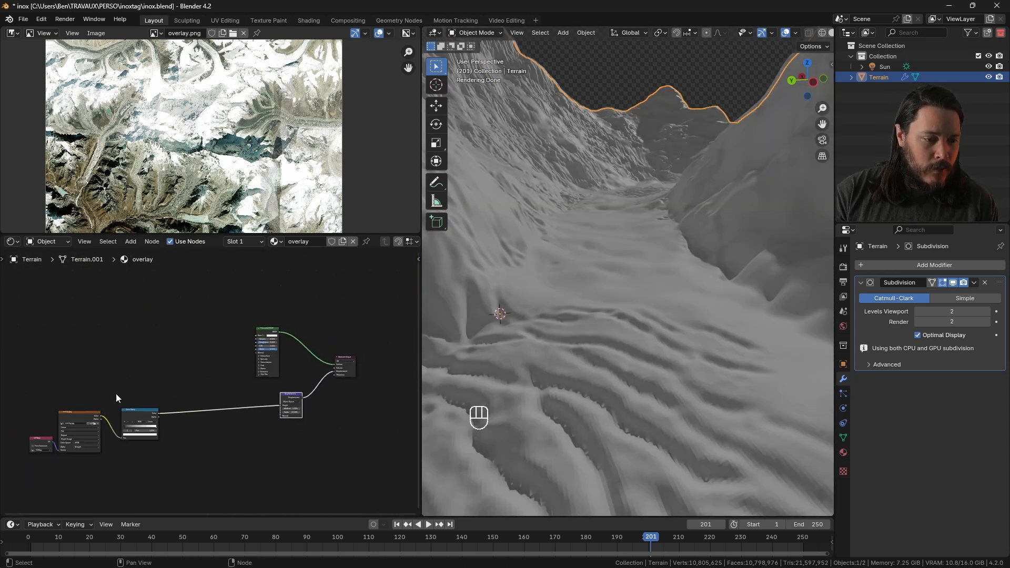
drag(18, 394, 173, 479)
key(g)
click(320, 437)
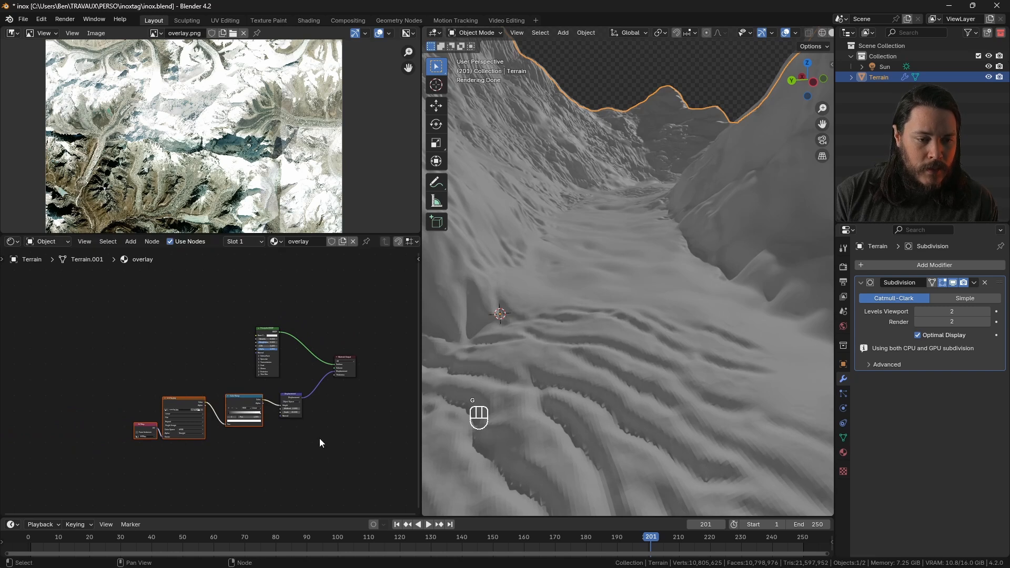
drag(267, 330, 239, 277)
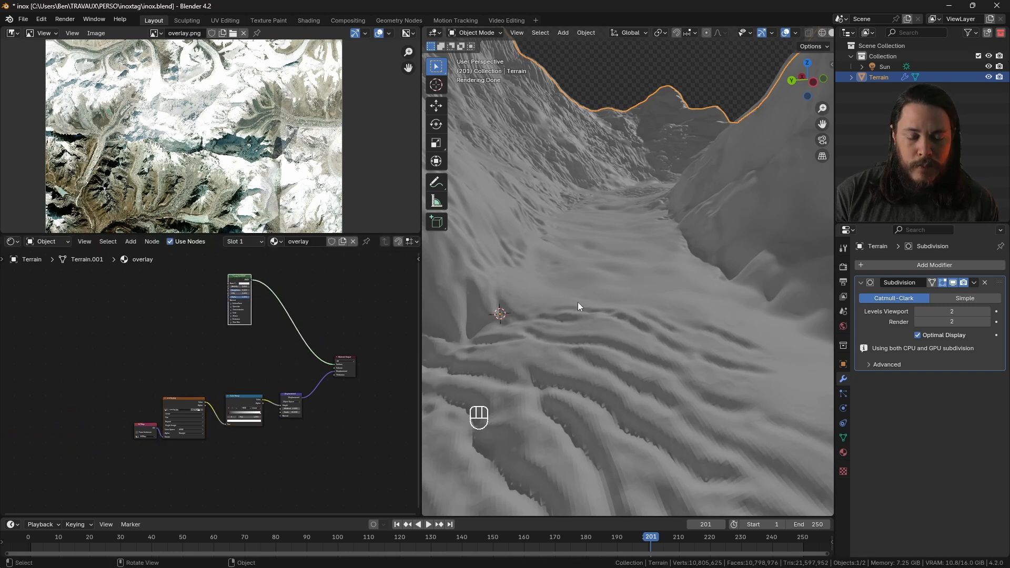
Step: Disable the terrain's Subdivision modifier in the viewport
scroll(582, 299, down, 5)
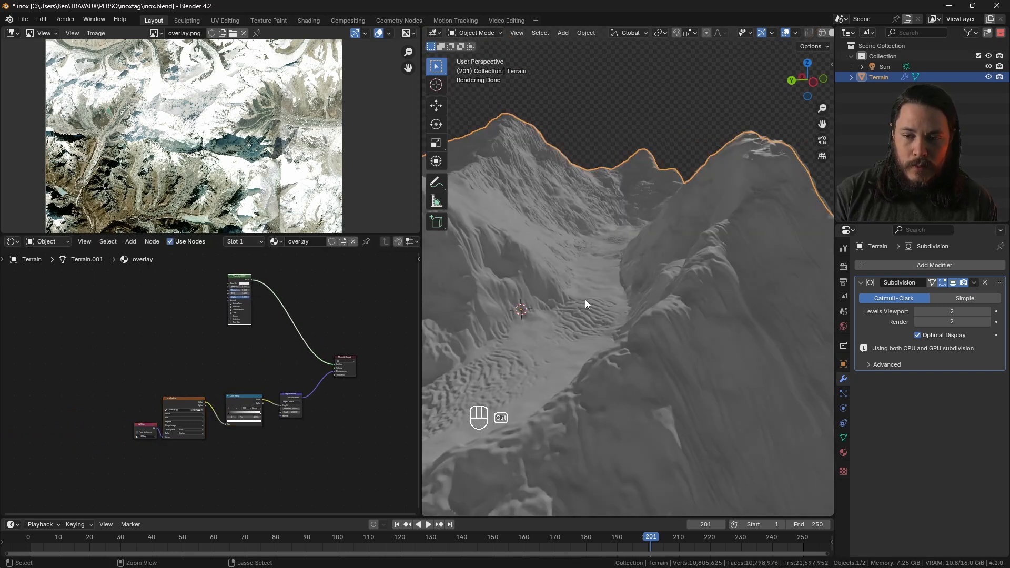
click(953, 282)
scroll(651, 329, down, 4)
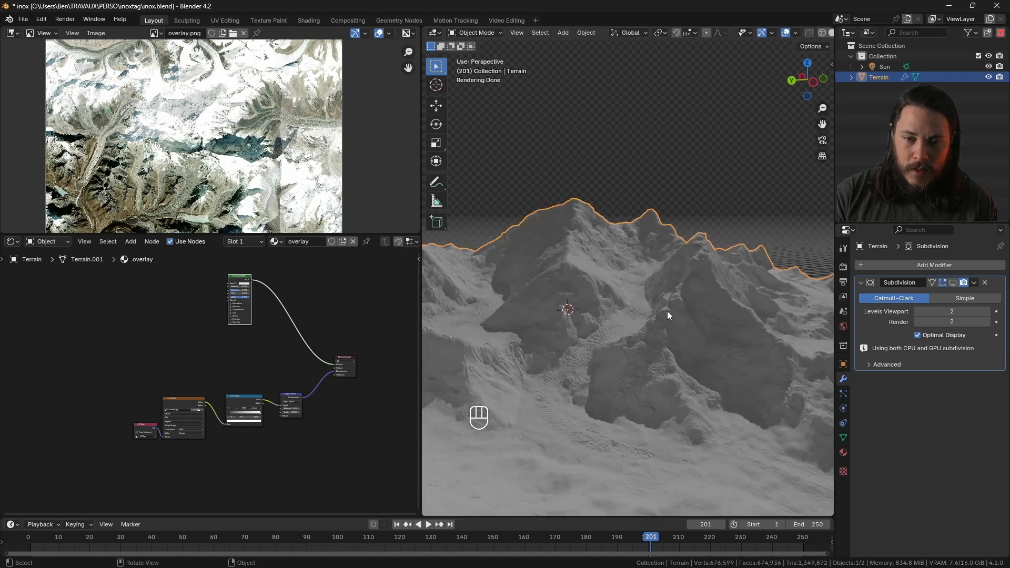
Step: Duplicate the Principled BSDF, blend the pair with a Mix Shader and give the upper one a black base color
middle_drag(230, 275, 312, 343)
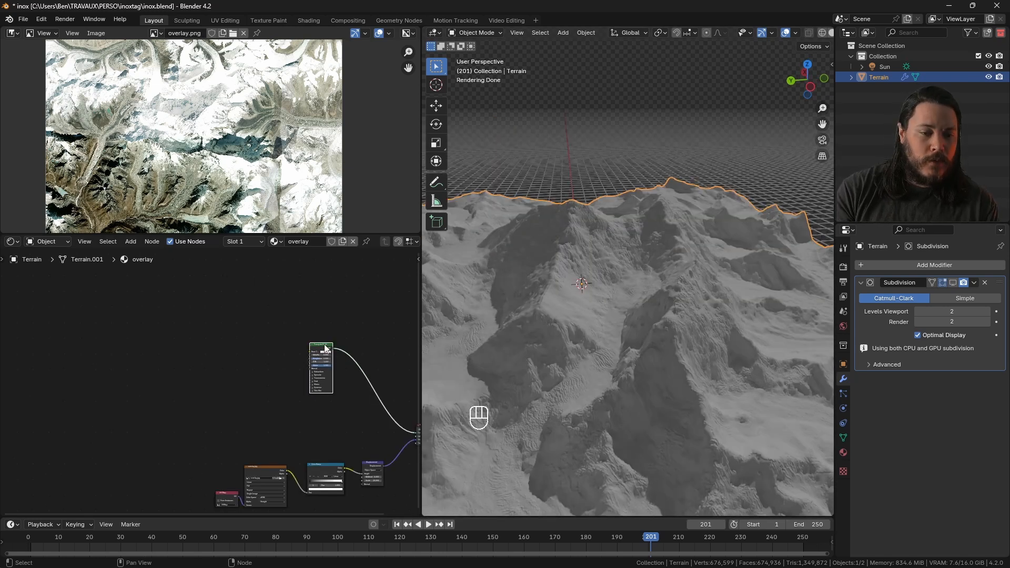
drag(317, 347, 290, 349)
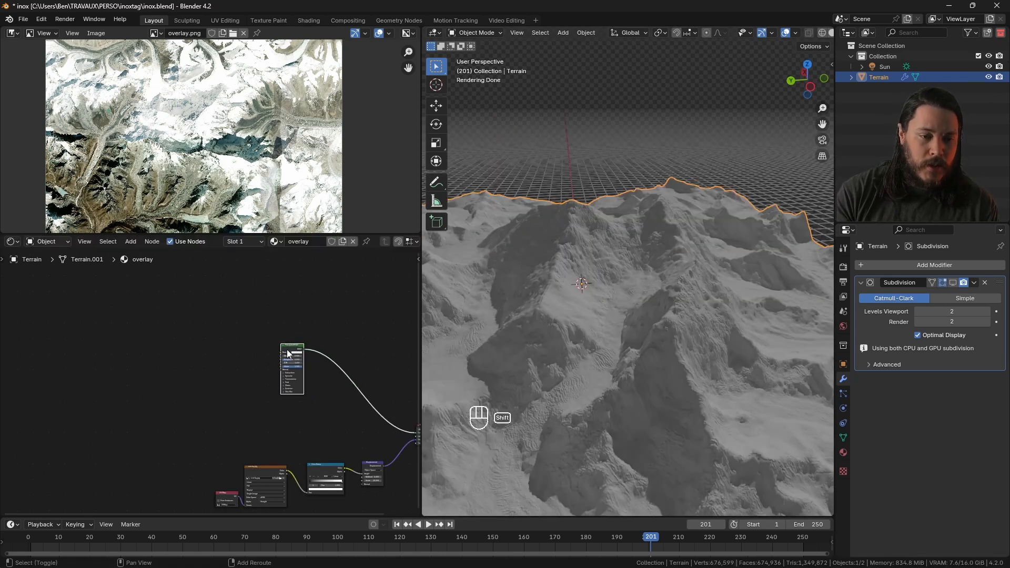
key(shift+d)
click(292, 289)
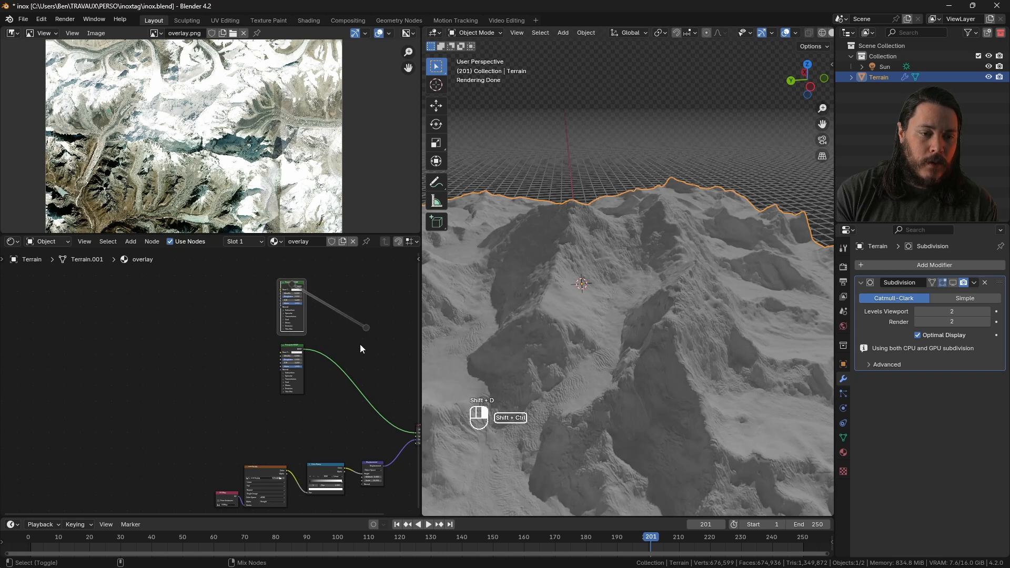
ctrl+shift+right_drag(360, 348, 294, 367)
scroll(281, 282, up, 5)
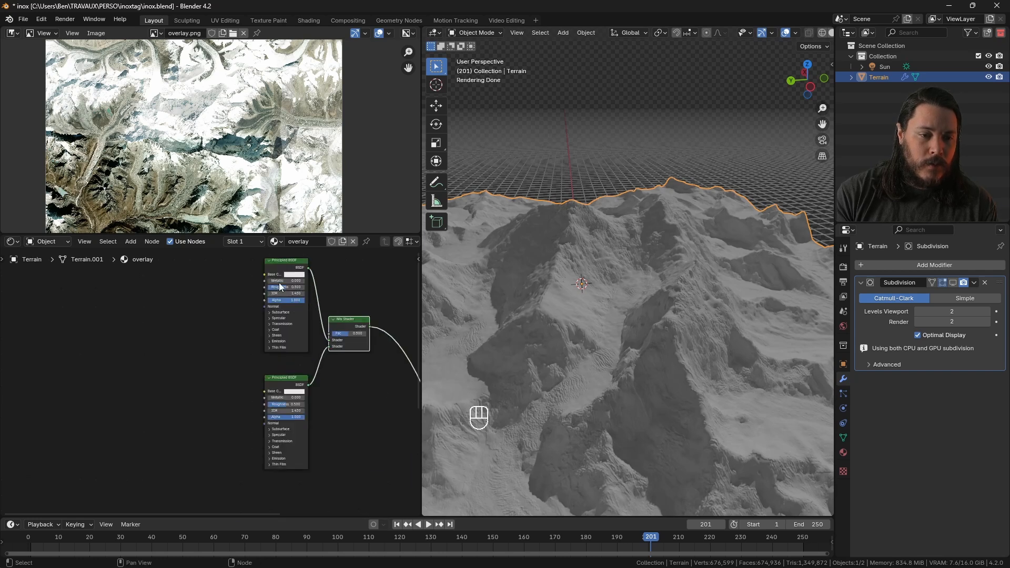
scroll(307, 272, down, 2)
click(308, 273)
Step: Move the Mix Shader close to the Material Output and spread both Principled BSDF nodes farther away from it
scroll(315, 369, down, 5)
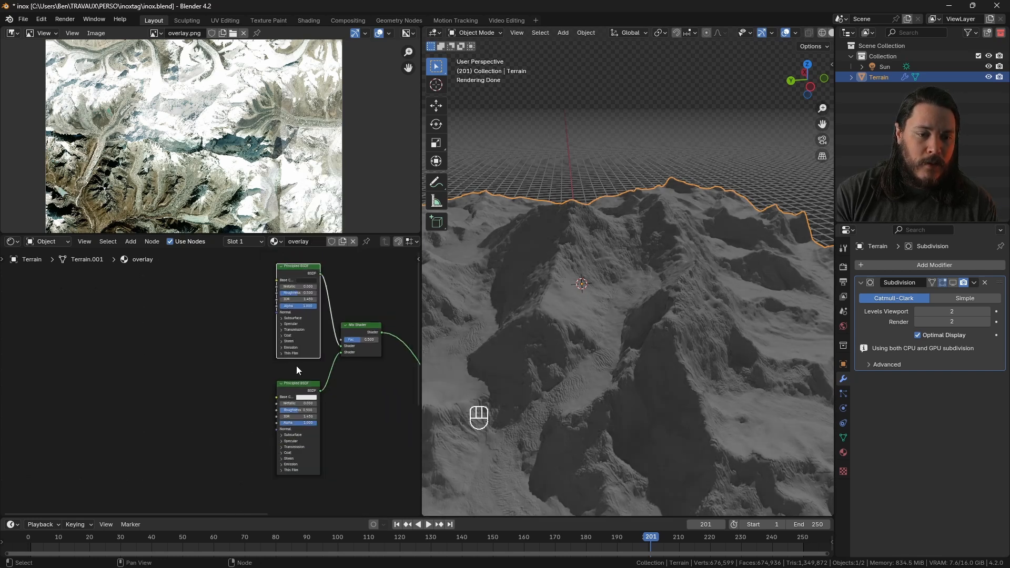
key(g)
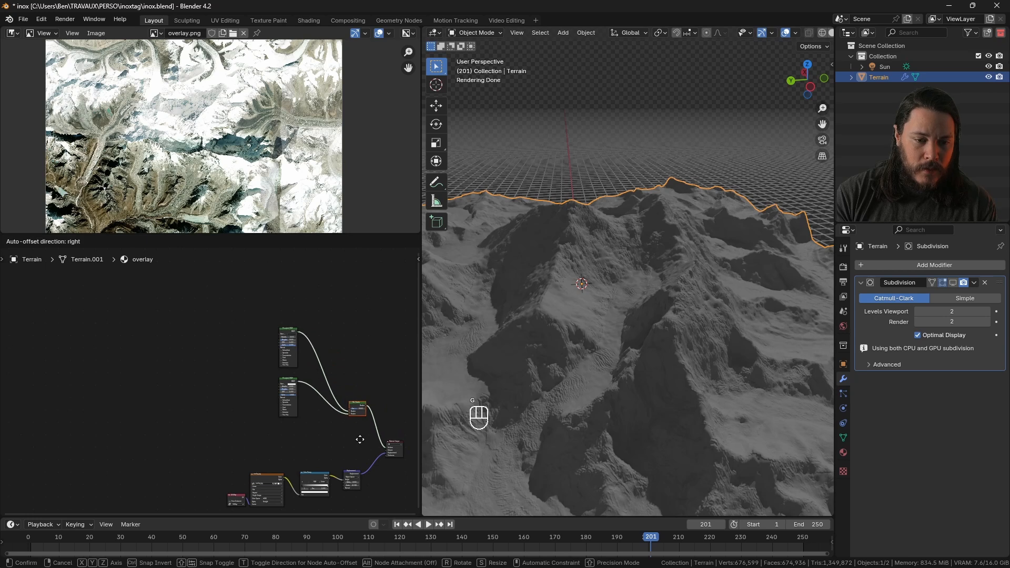
click(365, 445)
drag(238, 313, 297, 416)
key(g)
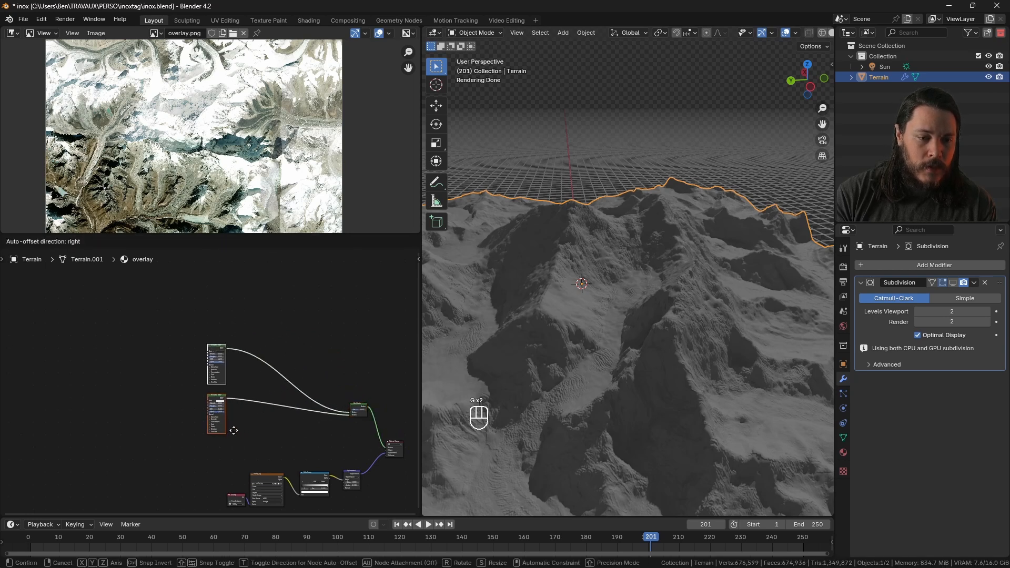
Step: Drive the Mix Shader's factor with a Noise Texture passed through a Color Ramp
drag(380, 351, 380, 441)
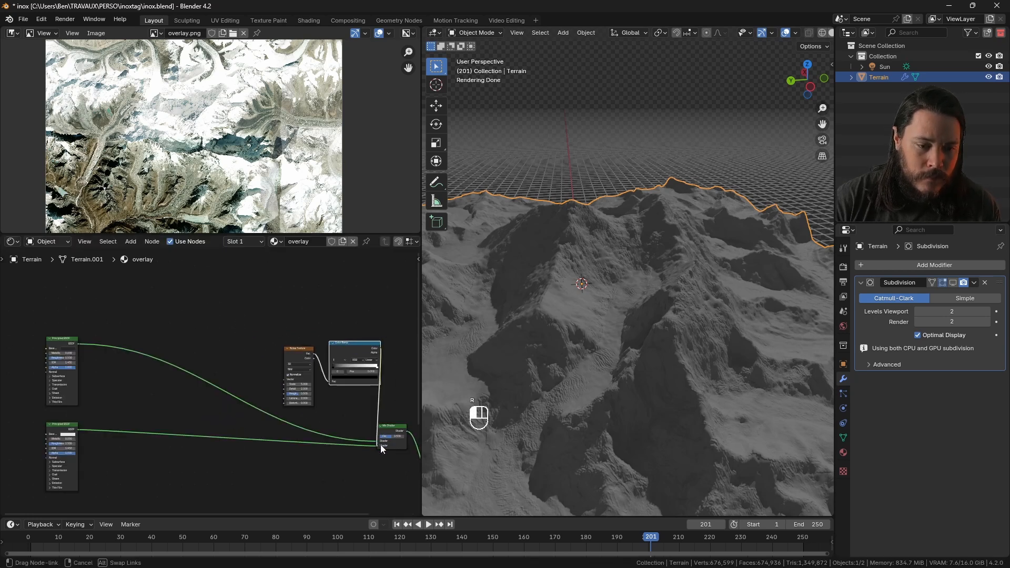
scroll(286, 335, up, 4)
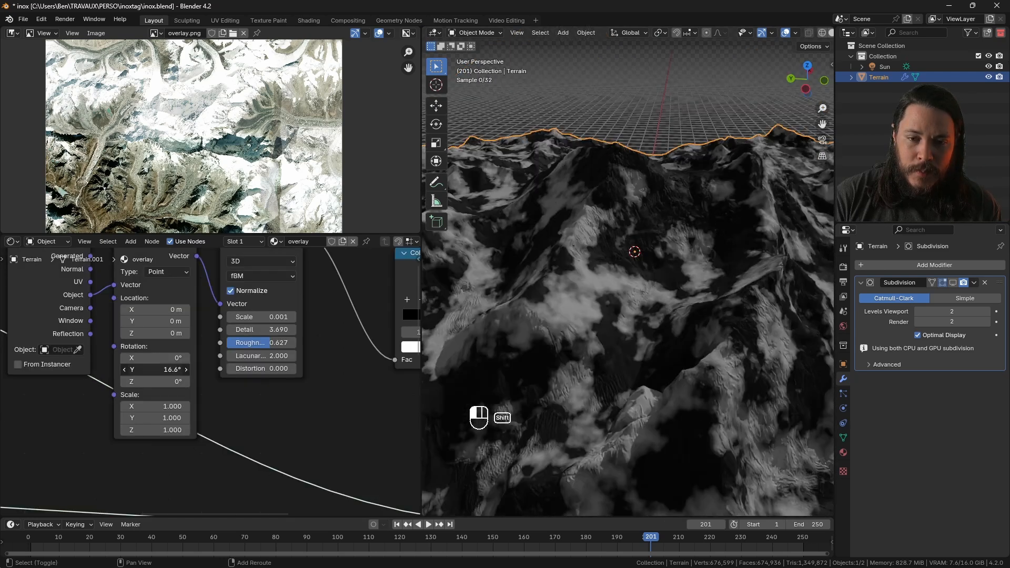
Step: Try a 16.6° Y rotation on the noise Mapping node and inspect the noise pattern over the glacier crevasses
drag(156, 370, 157, 371)
scroll(597, 402, up, 5)
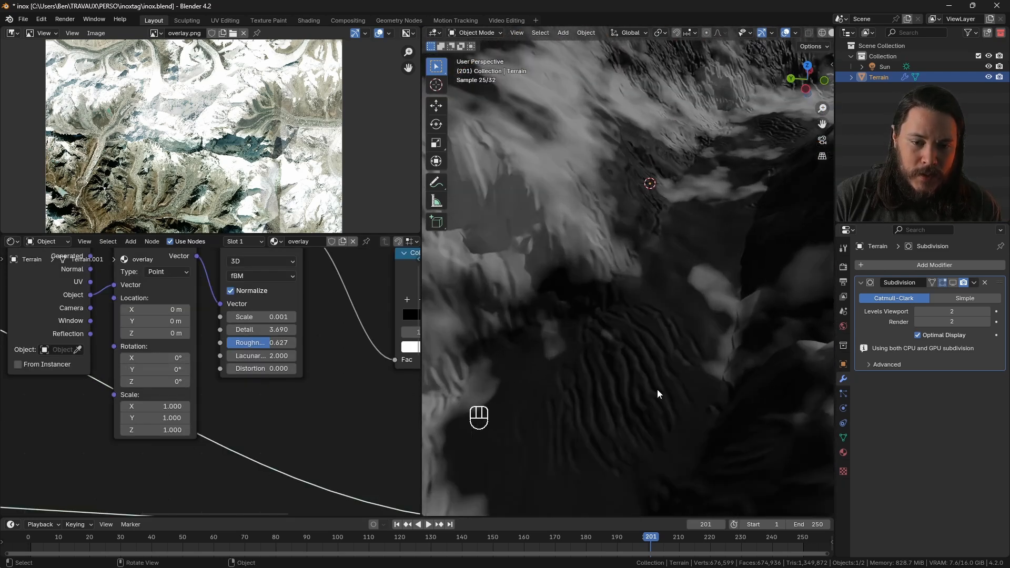
scroll(620, 308, down, 2)
scroll(622, 308, up, 5)
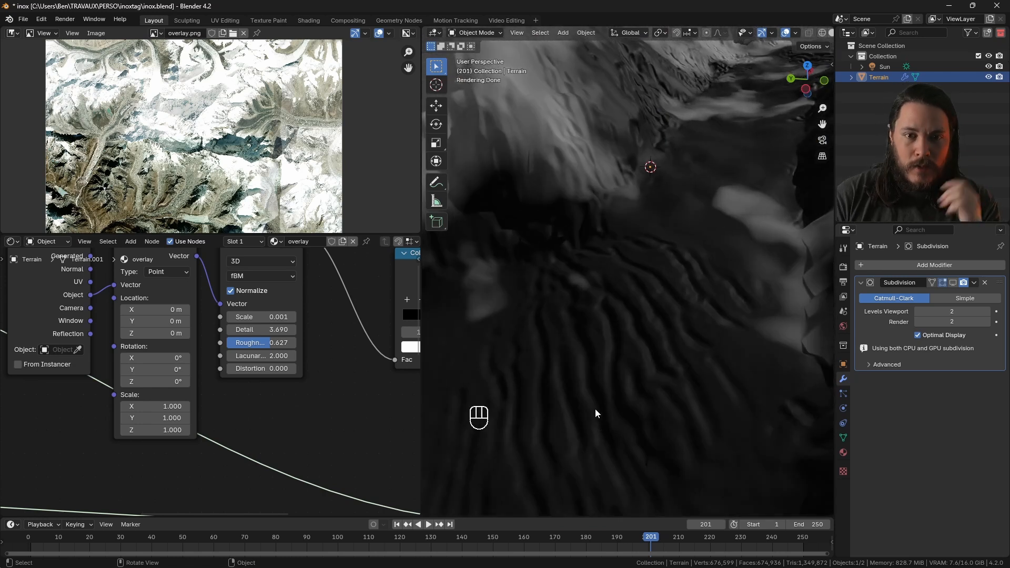
scroll(177, 387, down, 5)
Step: Drive the Color Ramp with the Geometry normal through a Normal node's Dot output, and turn its sphere to mask the slopes
shift+drag(165, 428, 142, 428)
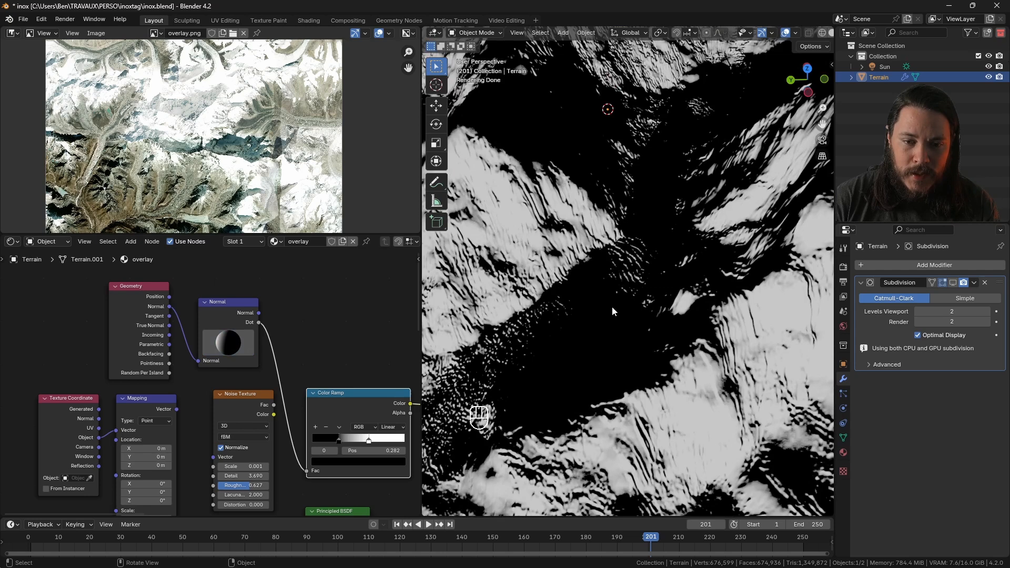
middle_drag(611, 306, 557, 279)
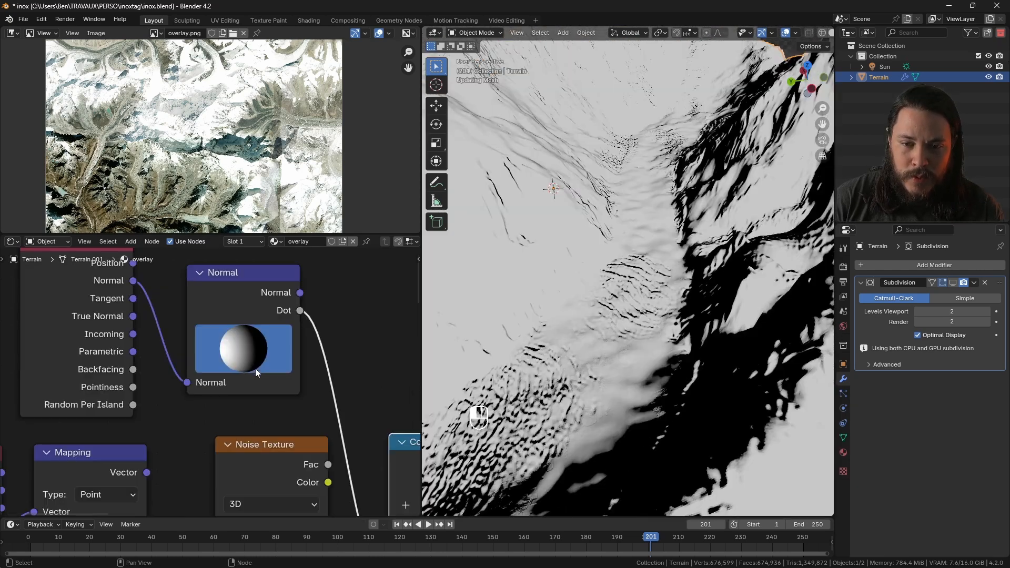
drag(254, 368, 223, 339)
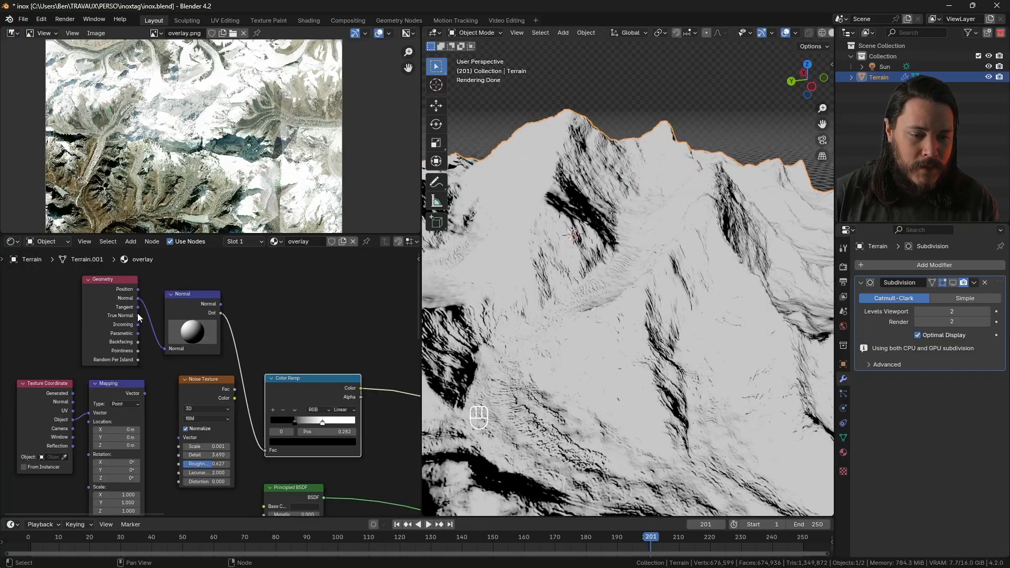
scroll(250, 394, down, 5)
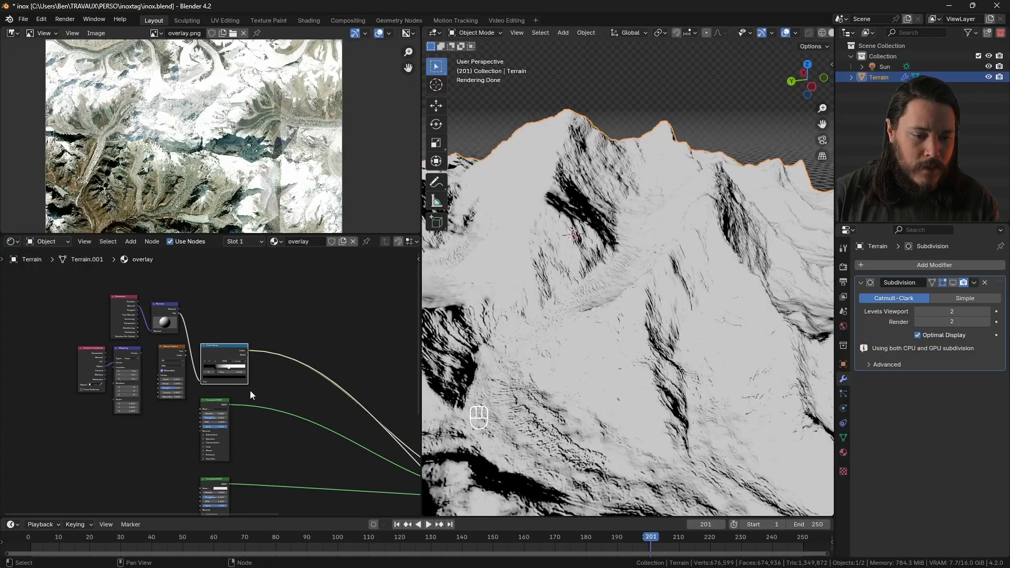
Step: Check the normal-based shader mix on the glacier and peaks, and save the file
middle_drag(578, 342, 529, 321)
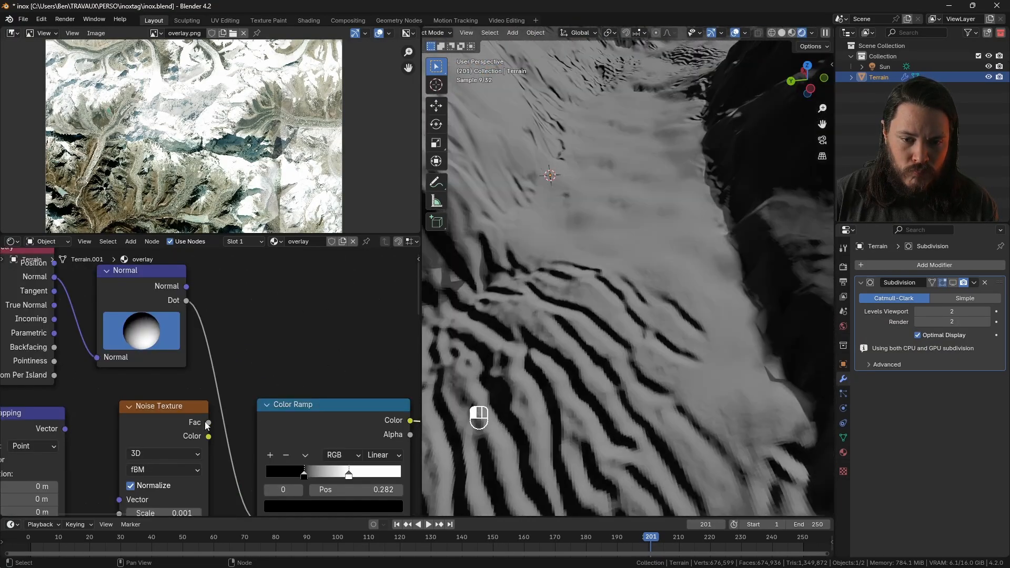
key(ctrl+s)
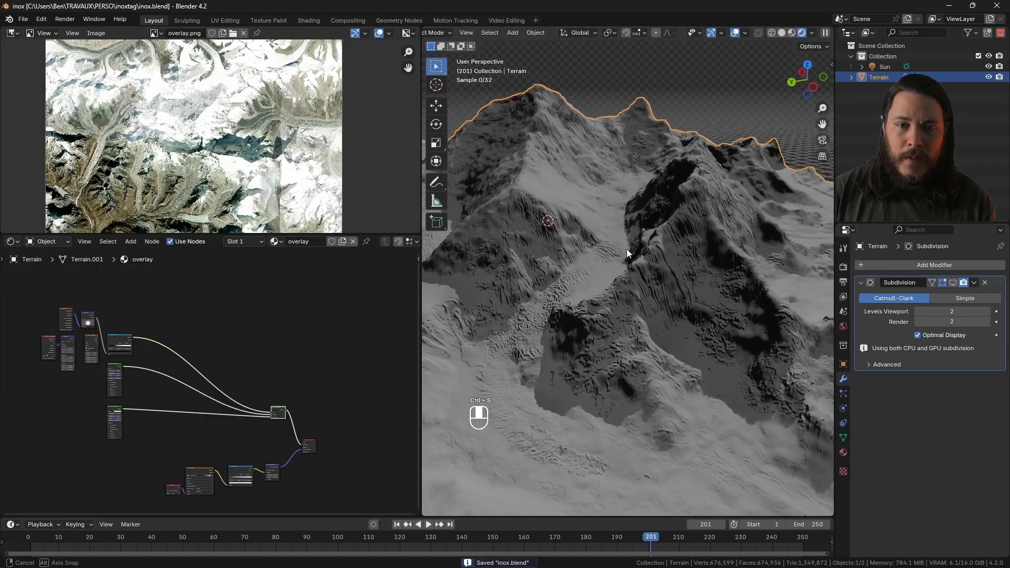
middle_drag(627, 248, 690, 278)
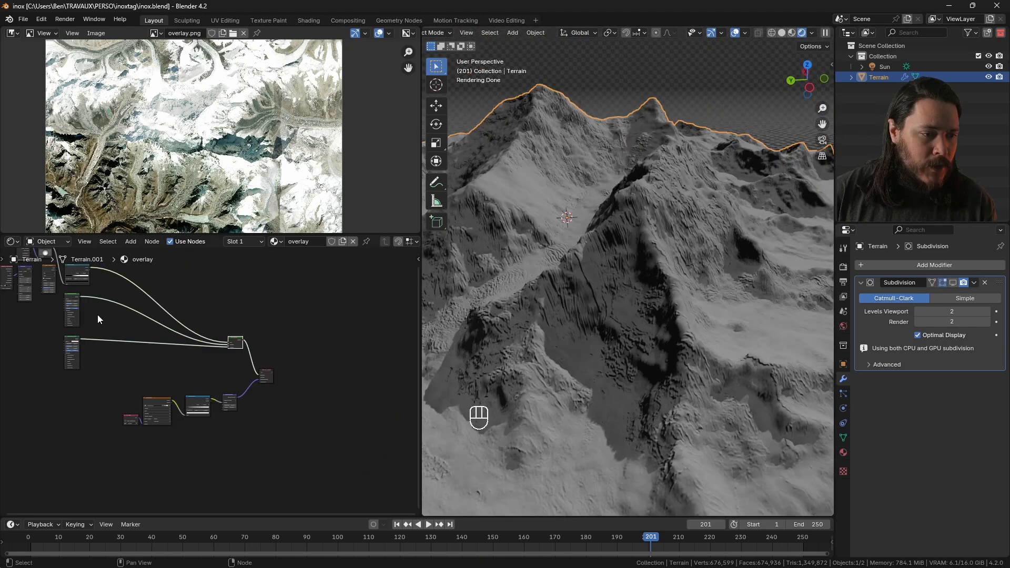
Step: Connect the Mapping vector to the Noise Texture and move the Geometry, Normal and Color Ramp nodes above them
scroll(126, 341, up, 1)
middle_drag(126, 341, 311, 437)
scroll(257, 358, up, 8)
drag(182, 378, 210, 405)
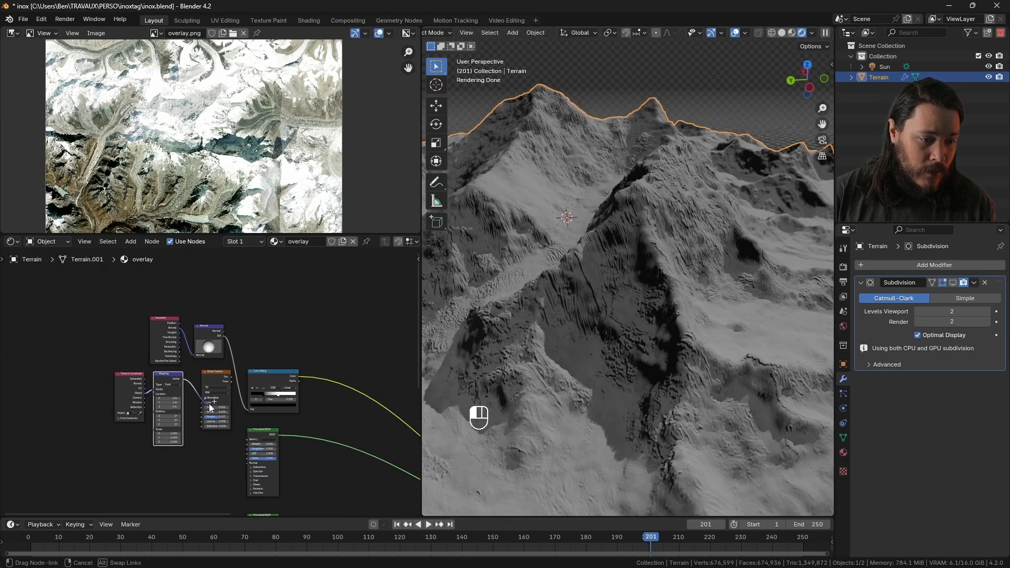
drag(273, 372, 266, 319)
drag(128, 341, 243, 320)
drag(243, 321, 196, 283)
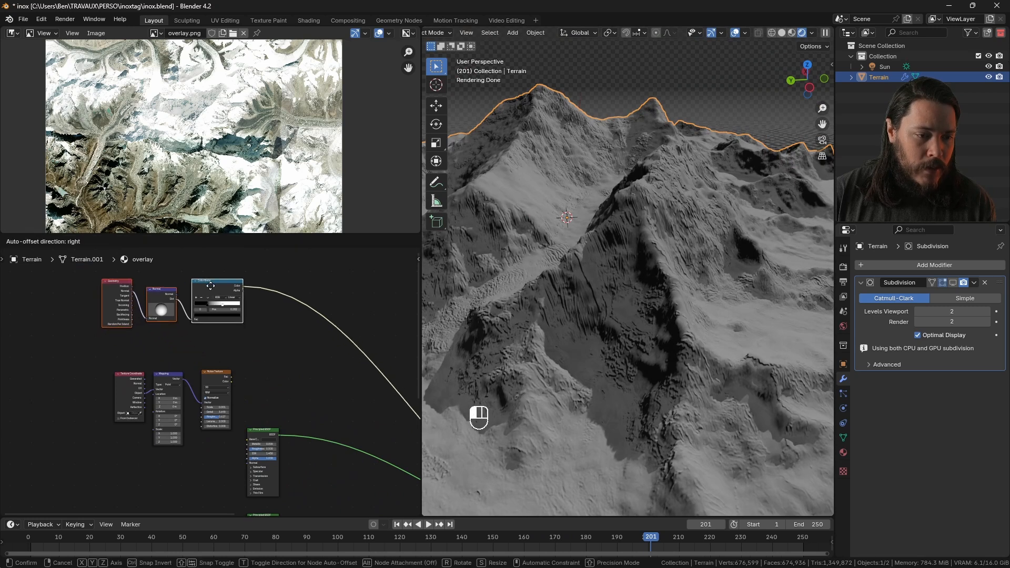
Step: Adjust a second Color Ramp fed by the Noise Texture and combine both ramps with a Mix Color node
drag(269, 389, 306, 388)
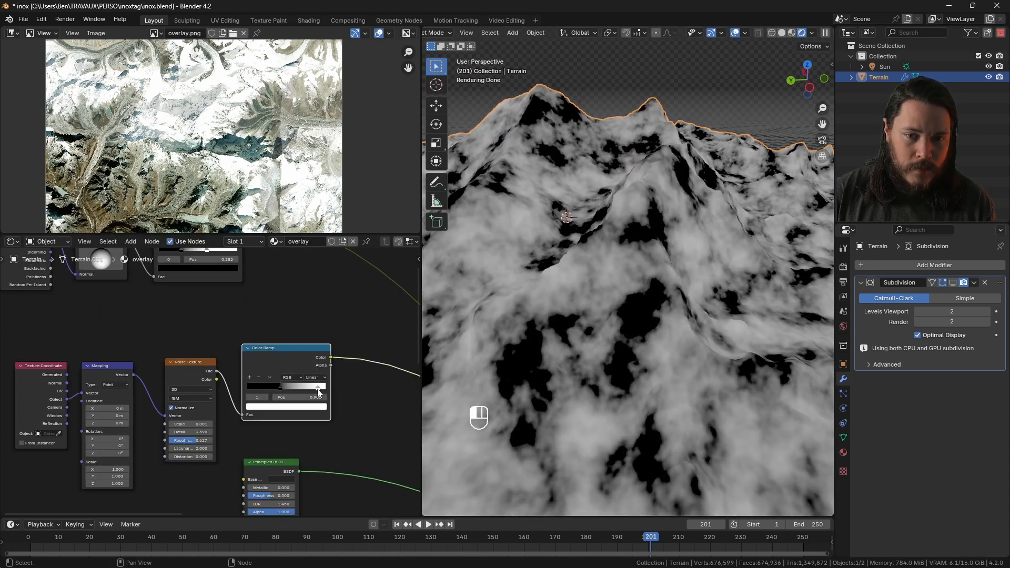
scroll(237, 384, down, 8)
drag(204, 305, 254, 306)
ctrl+shift+right_drag(253, 306, 244, 387)
drag(253, 312, 248, 314)
scroll(302, 347, up, 3)
ctrl+shift+click(285, 352)
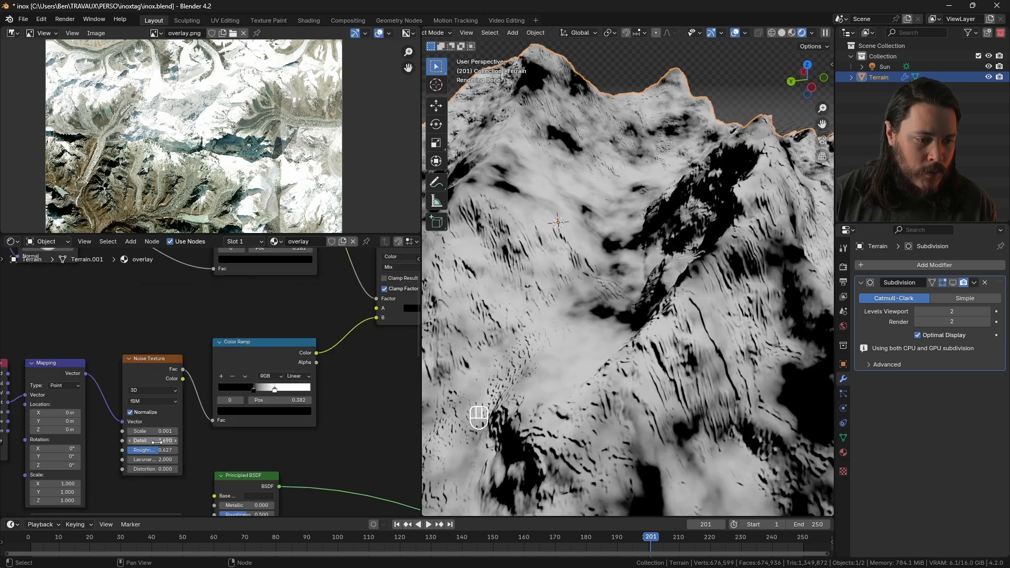
Step: Increase the Noise Texture's Detail and use the combined mask as the Mix Shader's factor
drag(153, 440, 164, 441)
middle_drag(657, 280, 483, 308)
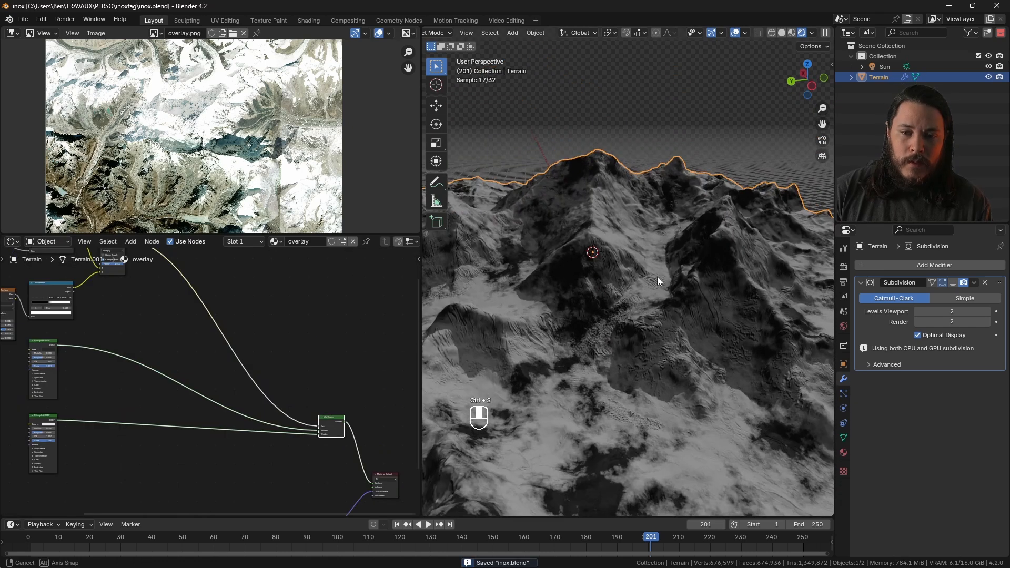
scroll(241, 314, down, 4)
scroll(250, 320, down, 4)
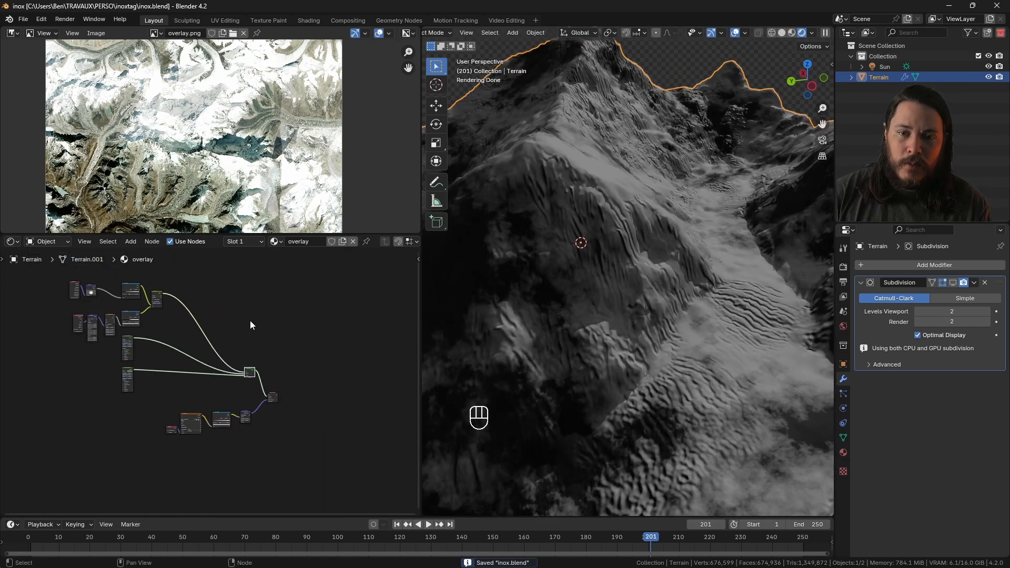
Step: Load the Rock034_2K color, normal and roughness images from the 06_mountains_textures folder into the rock Principled shader with texture setup
scroll(226, 378, up, 8)
scroll(58, 336, up, 7)
drag(97, 362, 202, 404)
scroll(190, 390, down, 3)
scroll(141, 324, up, 1)
drag(113, 297, 204, 339)
key(ctrl+shift+t)
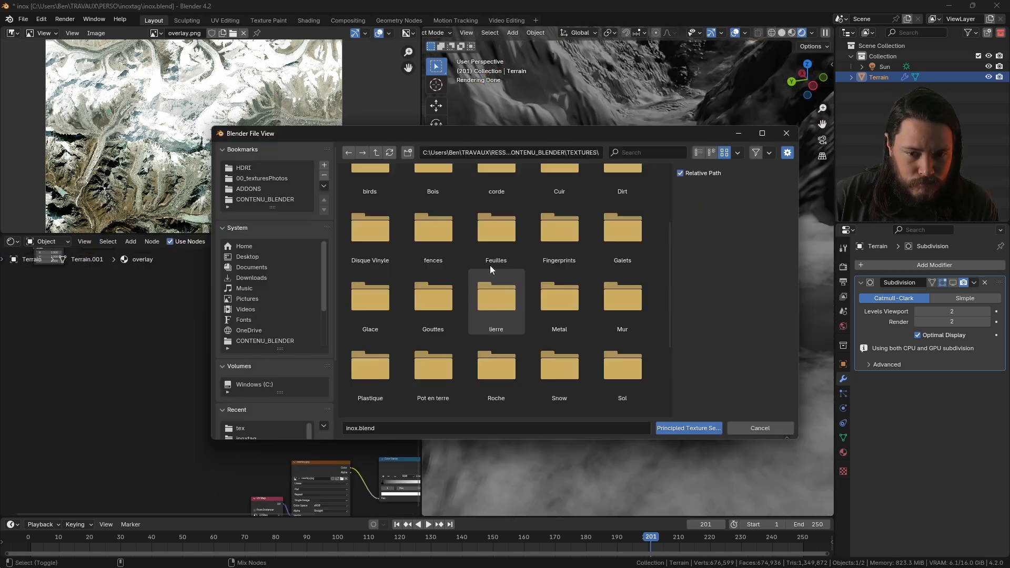
scroll(490, 265, down, 2)
double_click(614, 254)
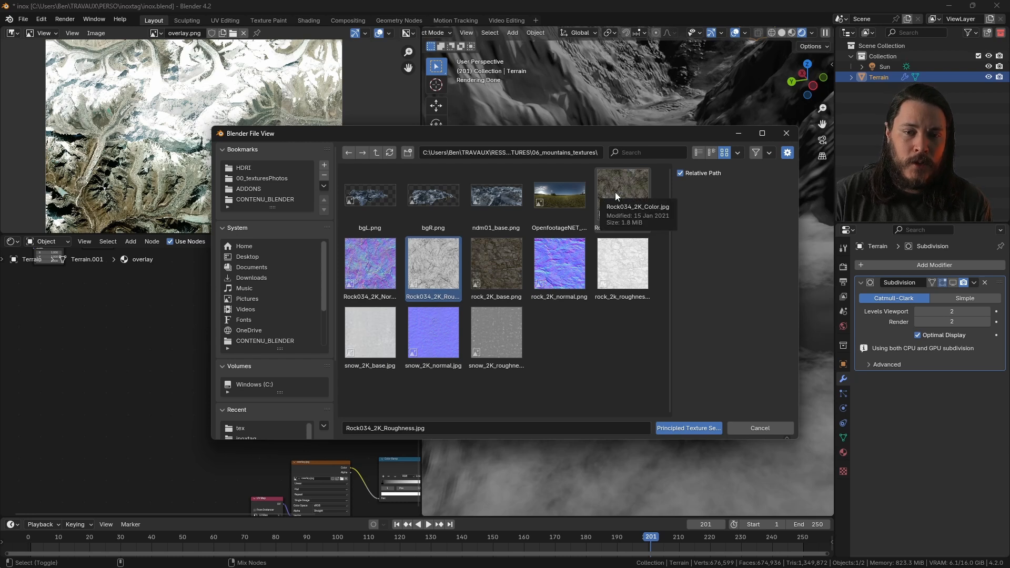
shift+click(614, 192)
click(659, 428)
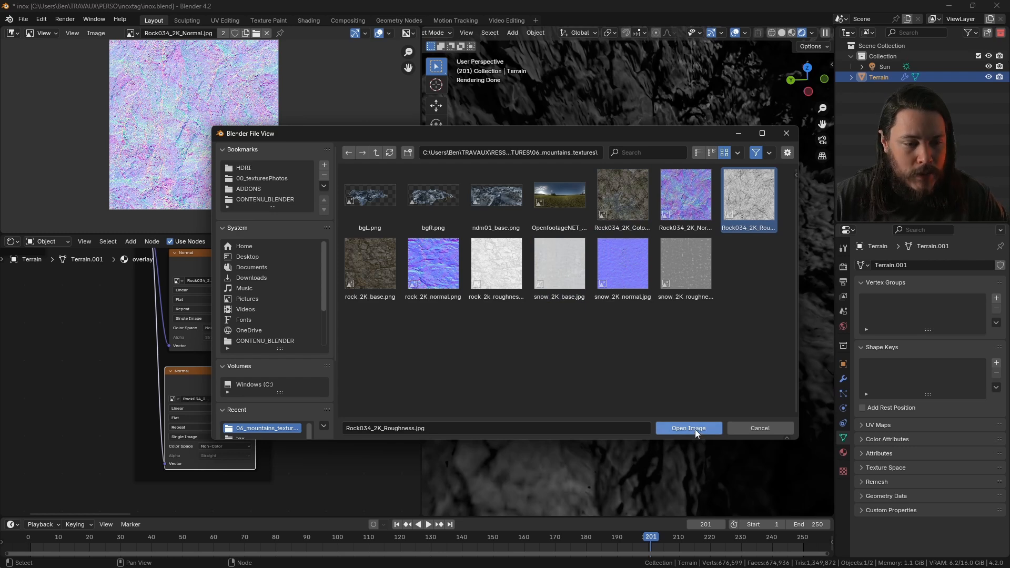
Step: Load Rock034_2K_Roughness.jpg into the extra texture node and combine its Displacement node with the terrain's existing displacement in a mix node
click(695, 429)
scroll(263, 378, down, 8)
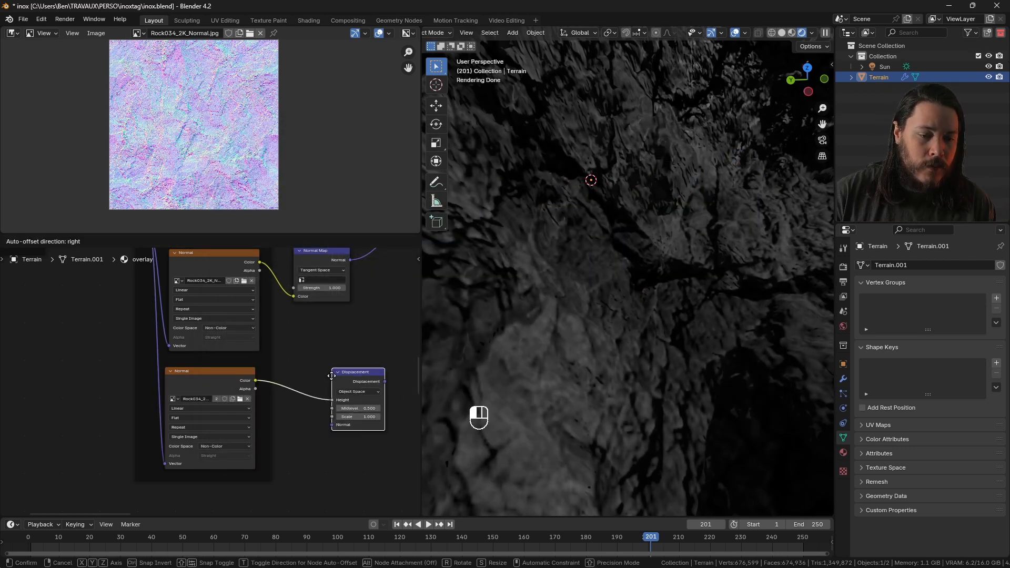
scroll(284, 356, up, 2)
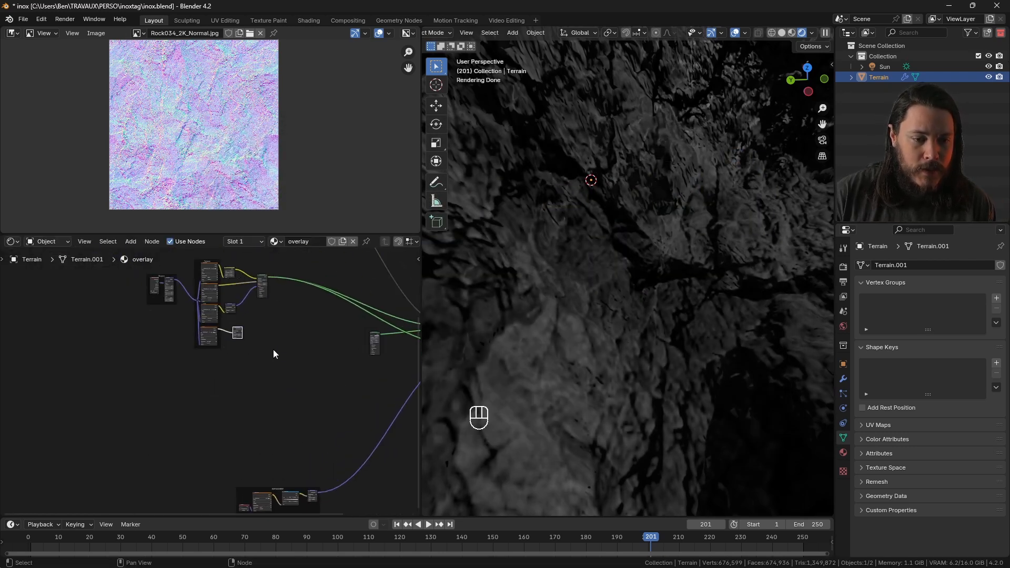
drag(240, 333, 348, 448)
key(g)
click(316, 483)
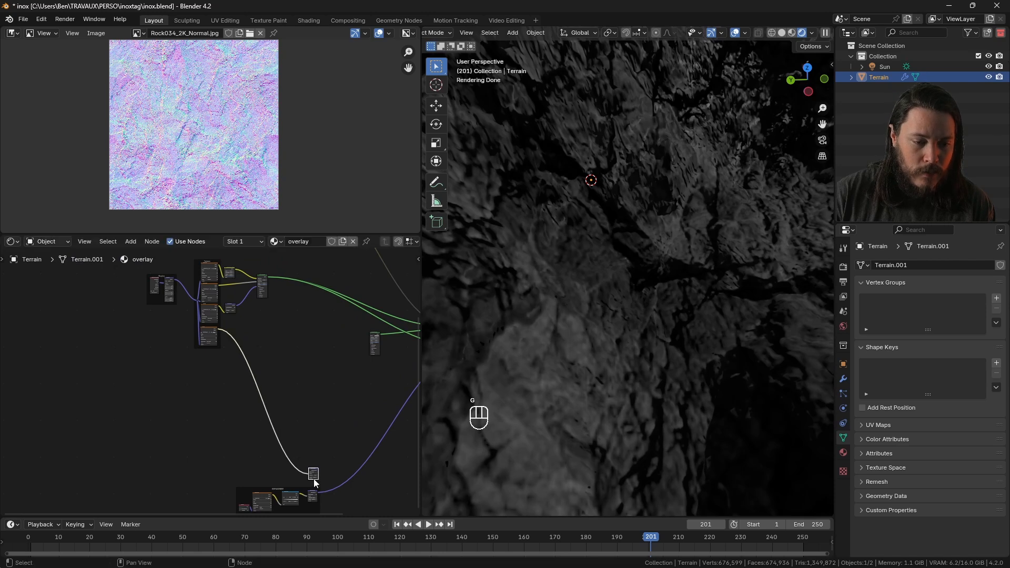
ctrl+shift+right_drag(314, 499, 313, 500)
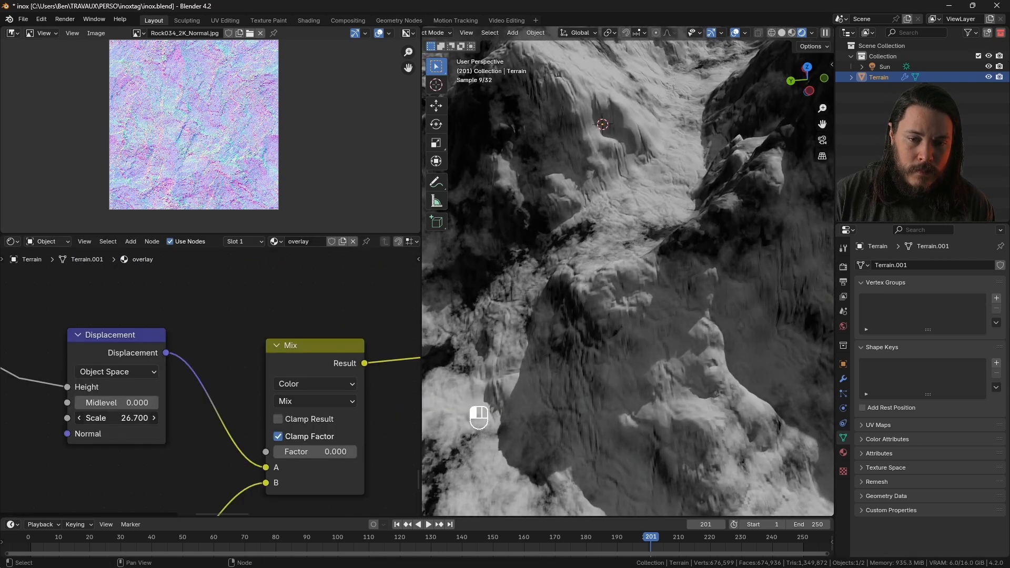
Step: Set the scale of the Displacement node feeding input A to 20 and the Mix node to Multiply with a factor of 1
click(116, 418)
text(20)
key(Return)
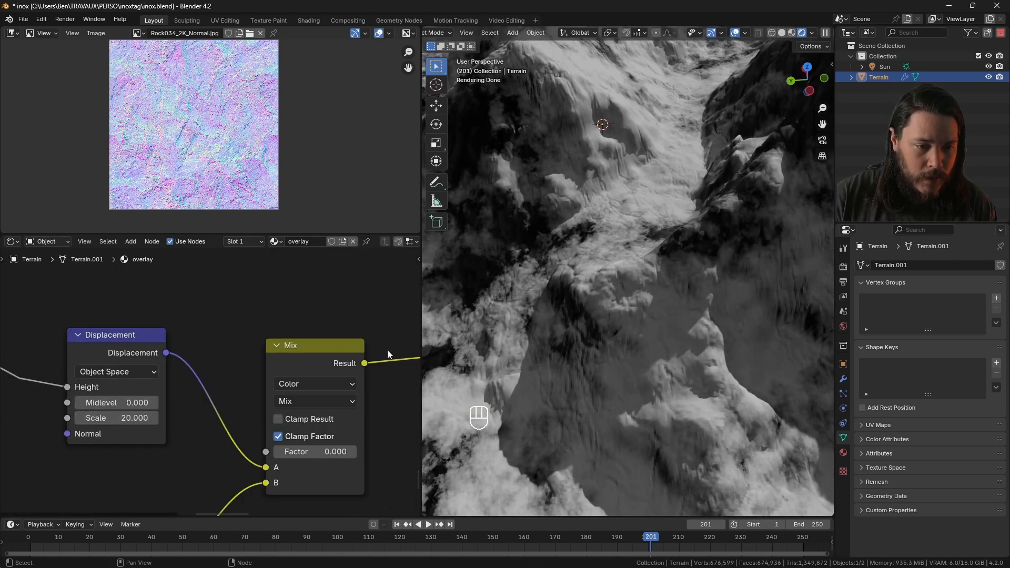
scroll(302, 450, up, 3)
click(301, 447)
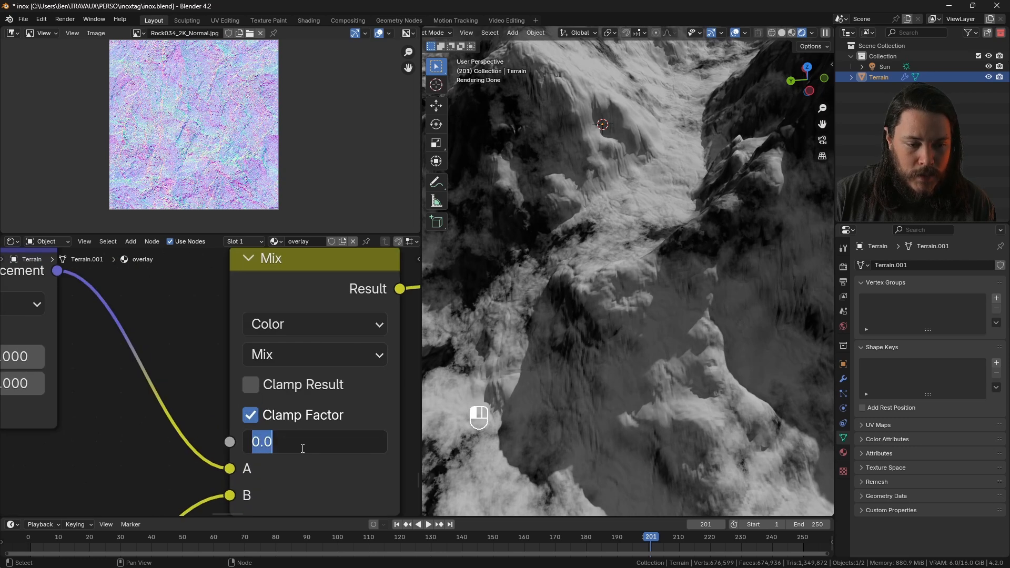
text(1)
key(Return)
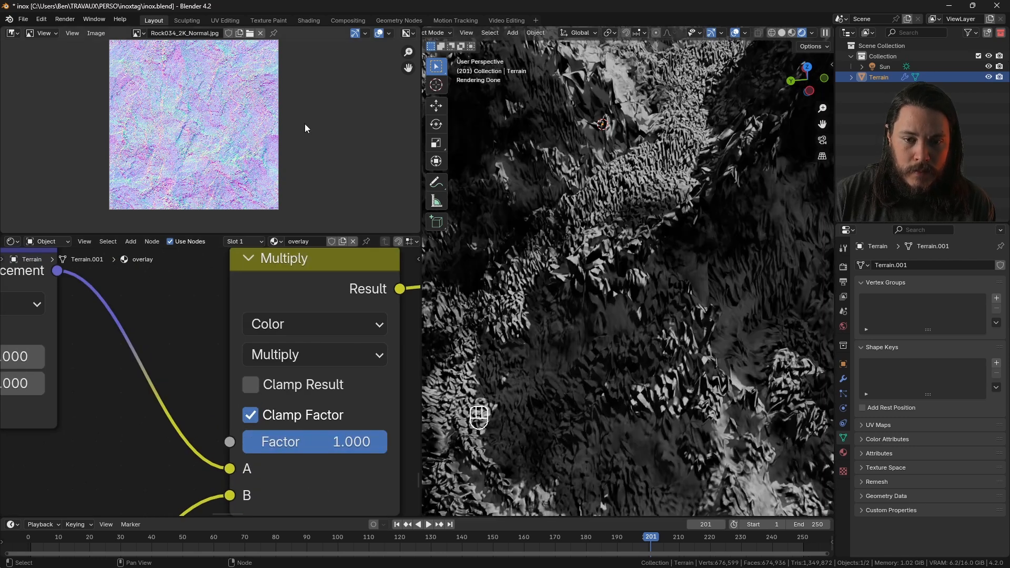
Step: Lower the rock Displacement node's scale to 1.370 while checking the glacier surface
click(358, 442)
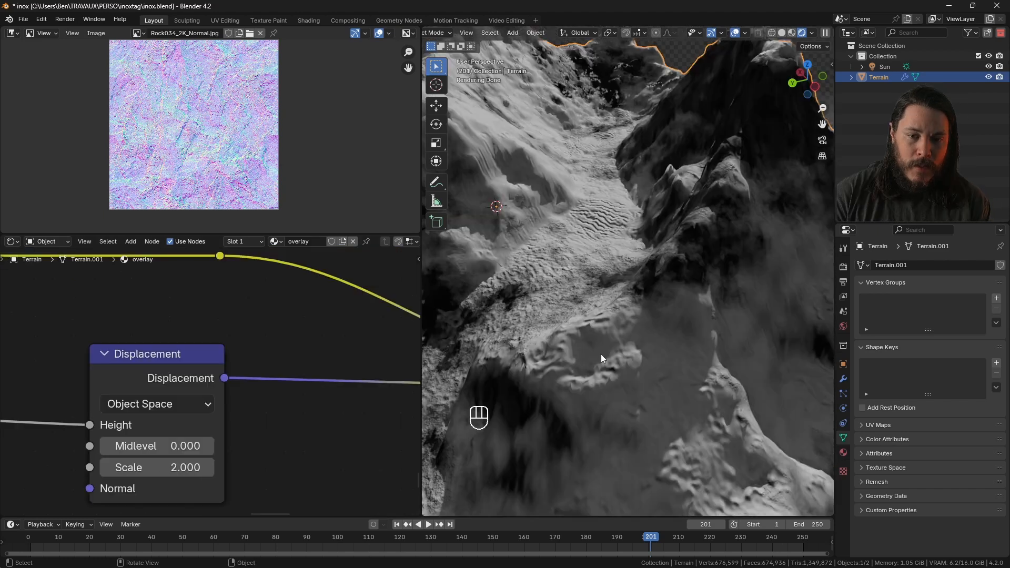
middle_drag(600, 354, 615, 330)
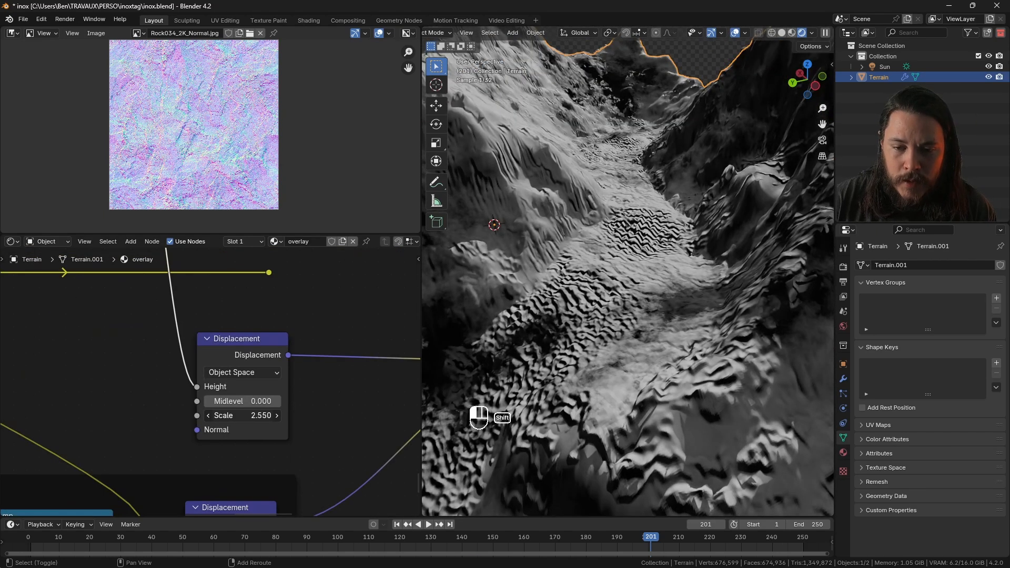
shift+drag(242, 416, 168, 416)
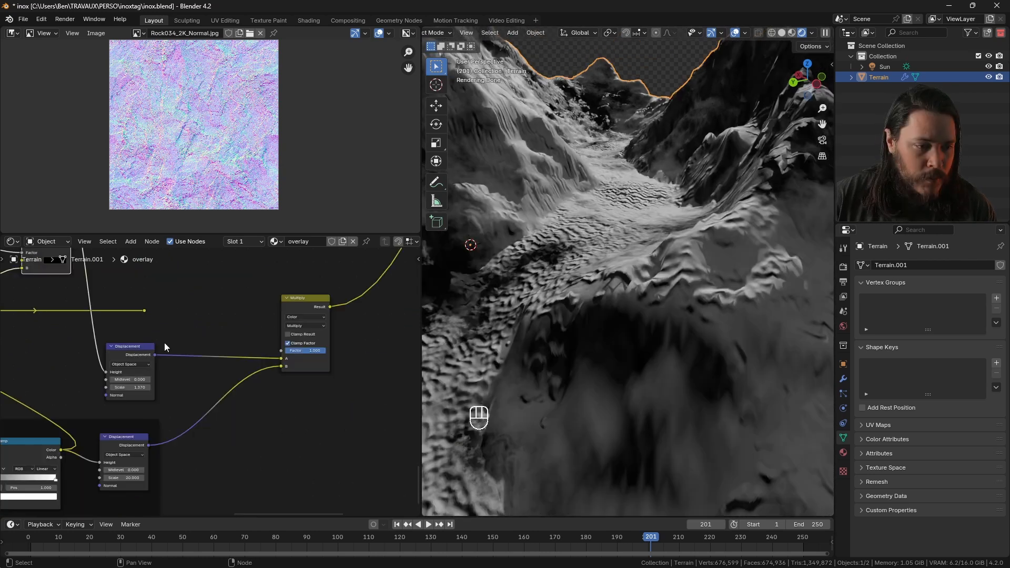
Step: Tidy the displacement nodes, delete the stray reroute above them, and save the file
middle_drag(111, 331, 320, 361)
drag(339, 377, 279, 377)
drag(316, 311, 368, 349)
drag(369, 350, 369, 349)
key(x)
key(ctrl+s)
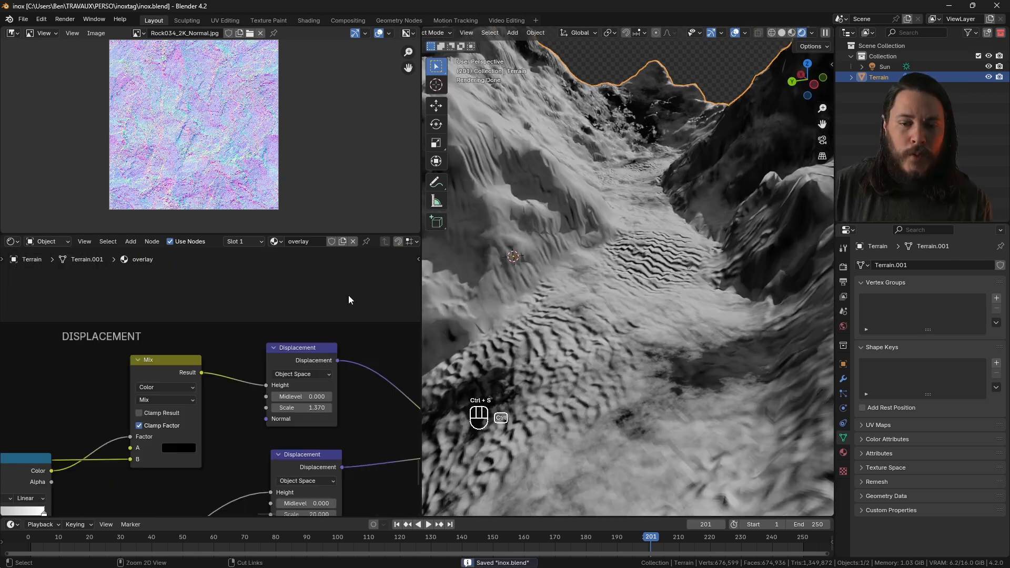
Step: Show the terrain's Subdivision modifier in the viewport and inspect the displacement detail on the glacier and slopes
click(844, 267)
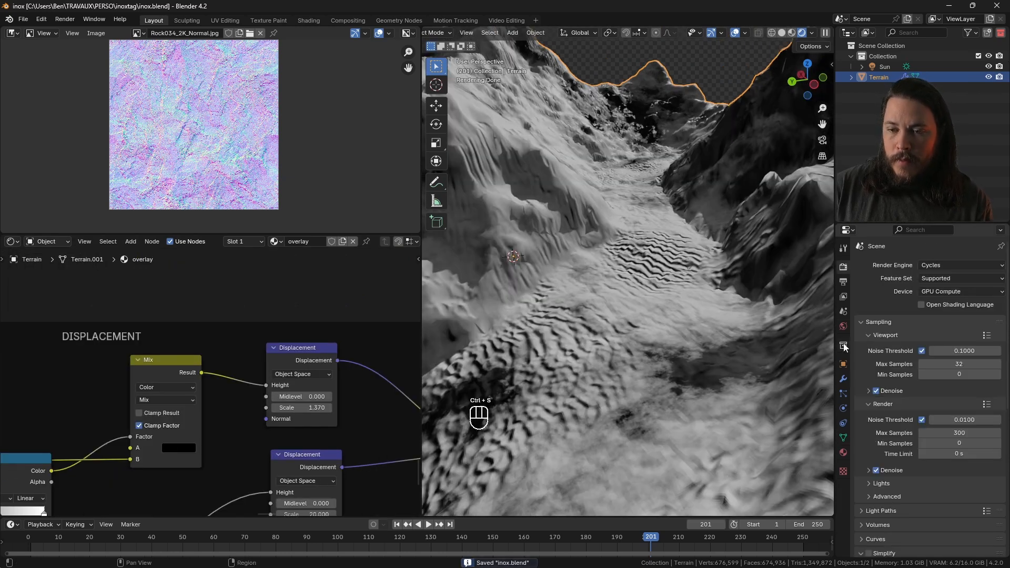
click(843, 378)
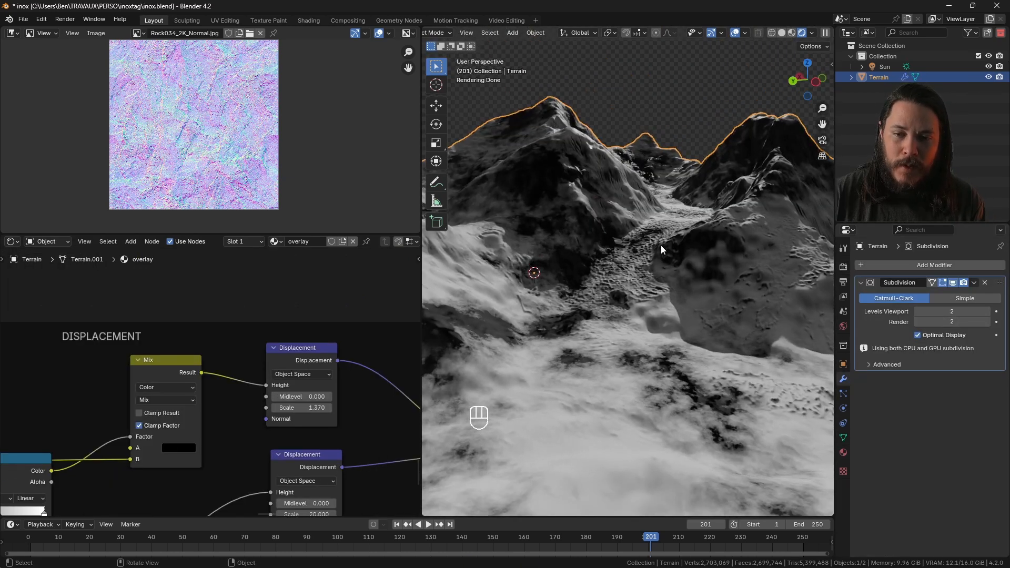
scroll(661, 244, up, 6)
scroll(623, 321, down, 5)
scroll(45, 449, down, 3)
middle_drag(26, 467, 94, 436)
scroll(93, 436, up, 2)
middle_drag(579, 346, 732, 261)
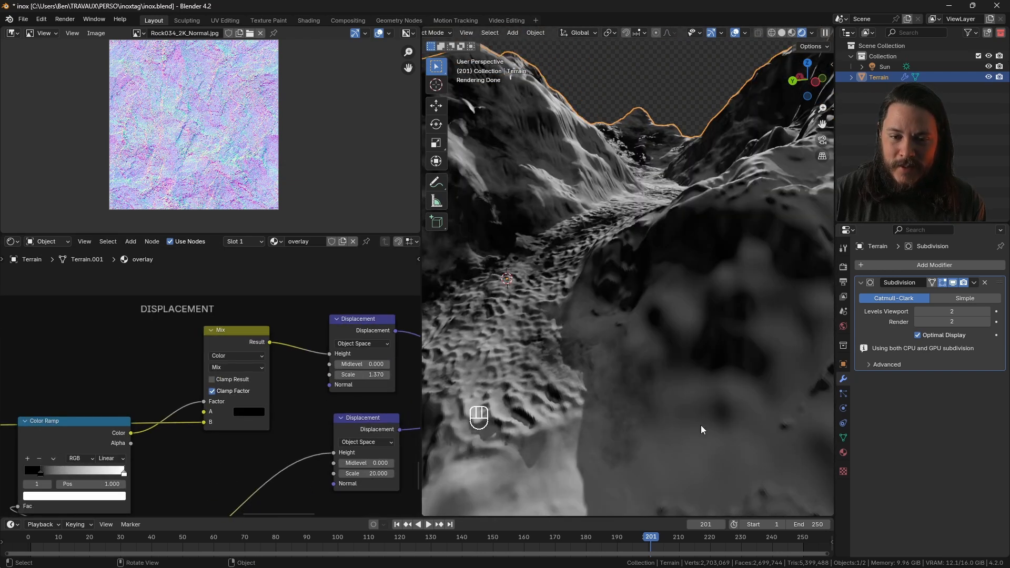
middle_drag(700, 425, 657, 376)
scroll(216, 379, down, 9)
Step: Select the rock shader's texture and mapping nodes and reposition them above the displacement group
middle_drag(212, 341, 281, 457)
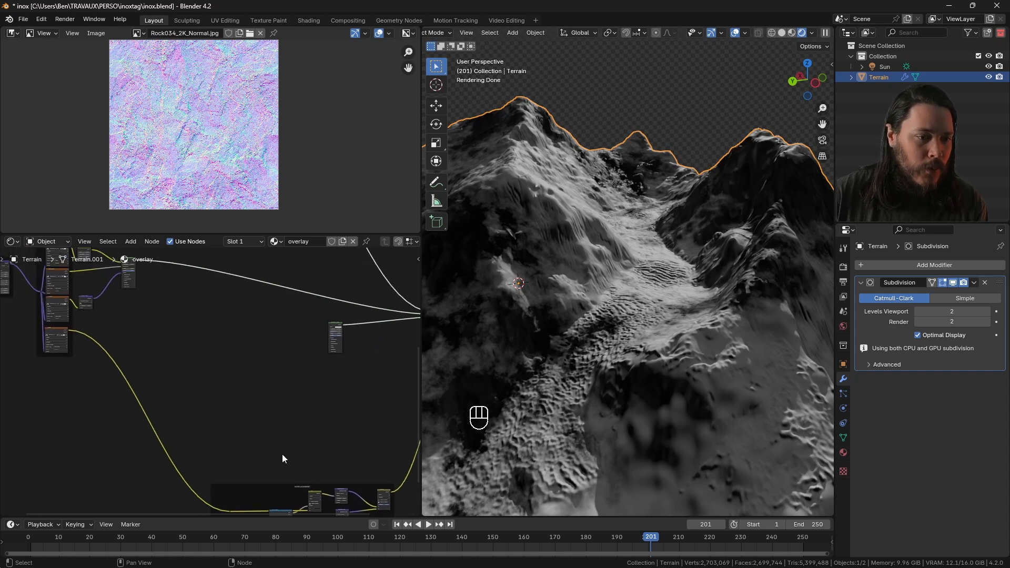
scroll(398, 377, down, 4)
drag(45, 273, 255, 374)
scroll(258, 375, down, 6)
key(g)
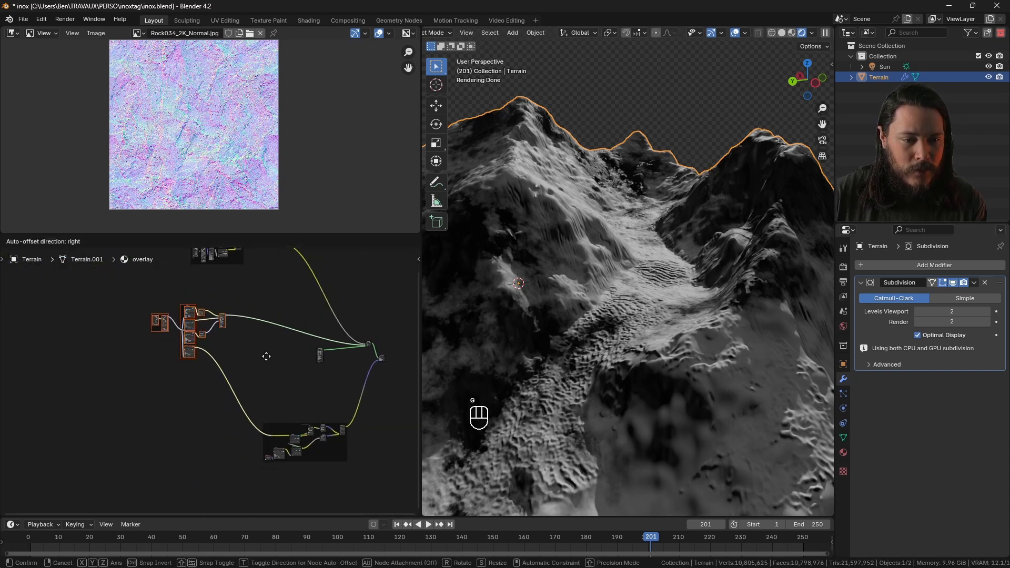
click(280, 348)
Step: Load the snow_2K base, normal and roughness images into the snow Principled shader and save the file
key(ctrl+shift+t)
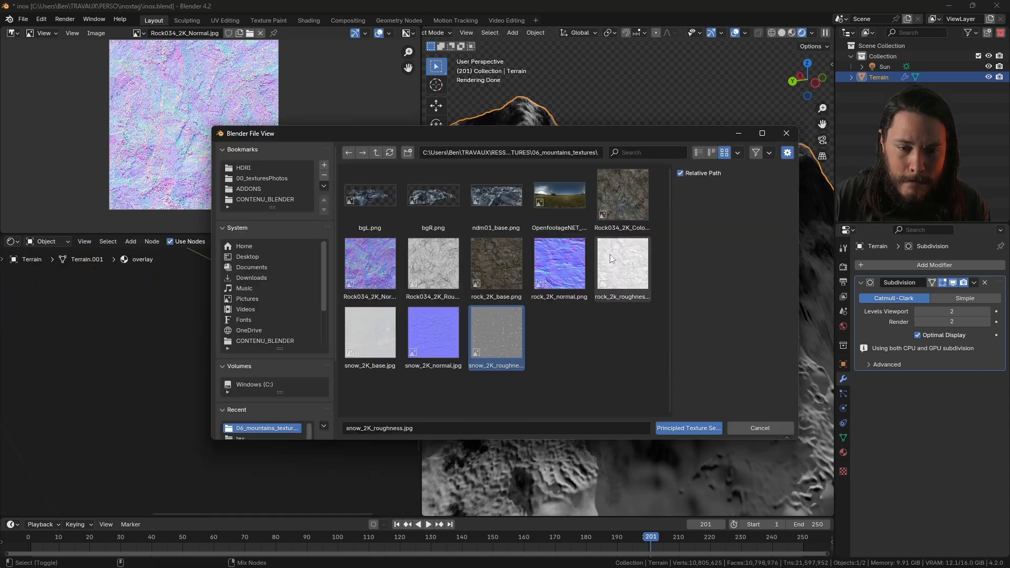
shift+click(374, 316)
click(671, 428)
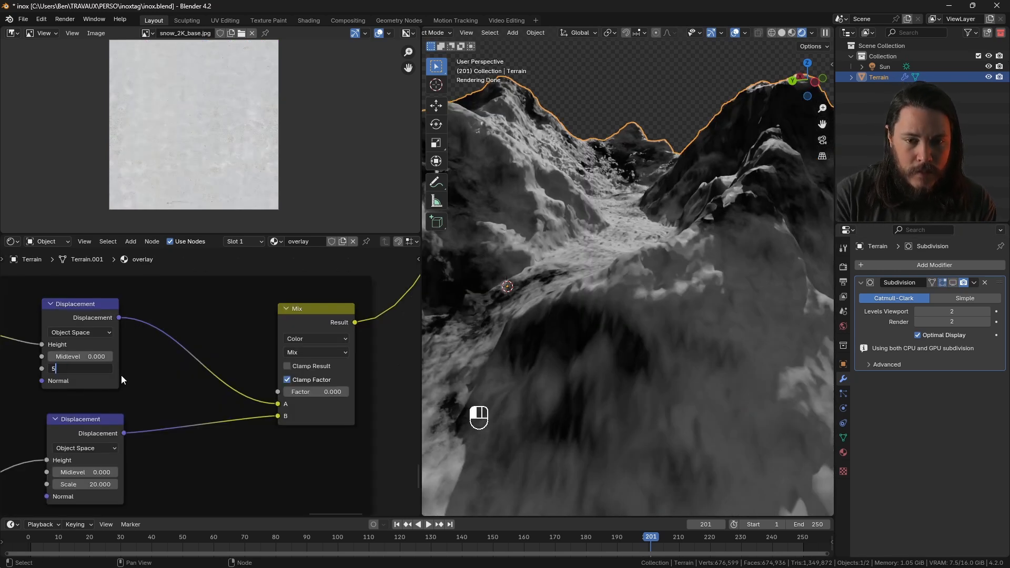
key(ctrl+s)
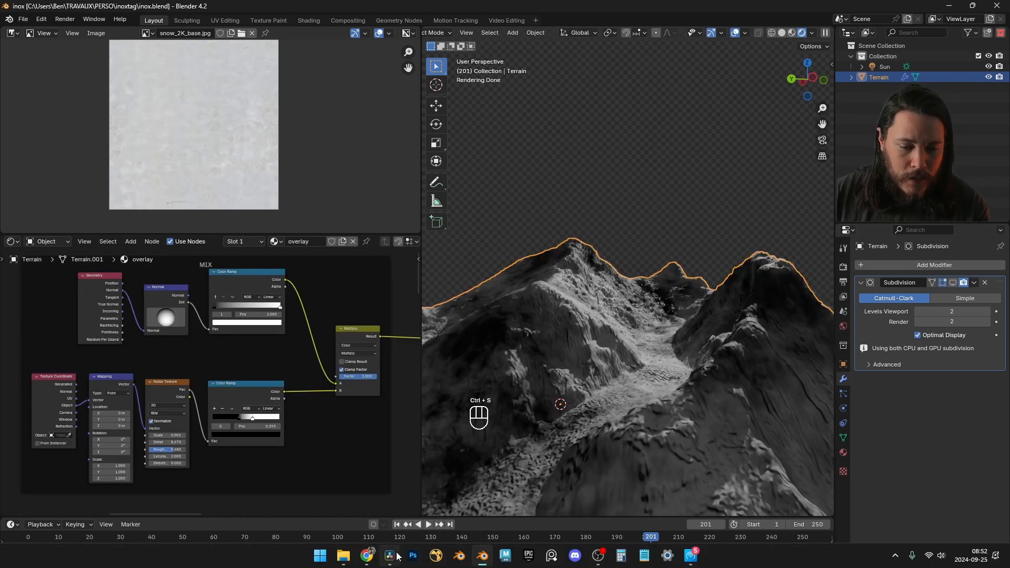
Step: Switch to DaVinci Resolve and play the Everest reference clip full screen, pausing to study the snow and rock distribution on the slopes
click(392, 556)
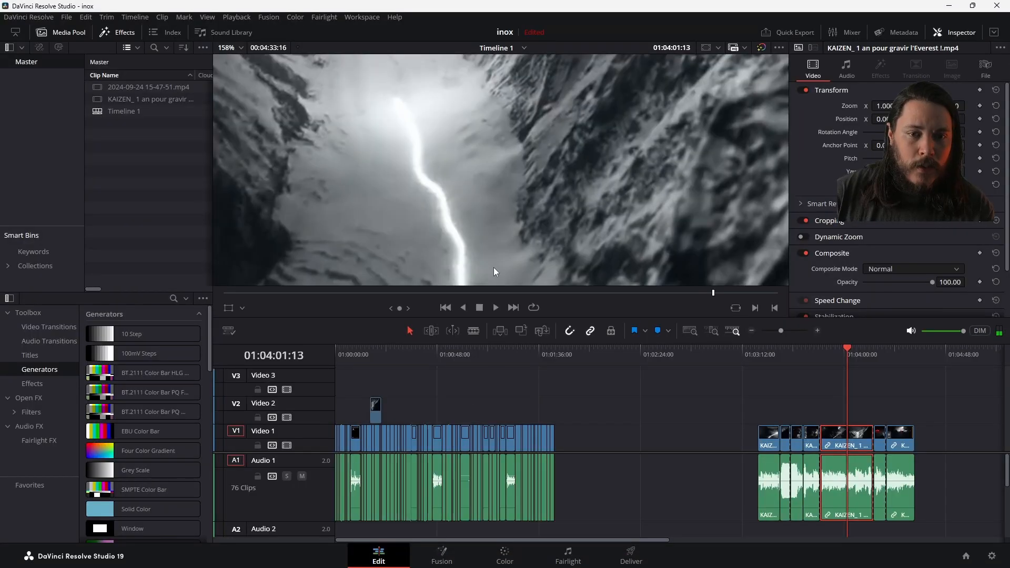
key(ctrl+f)
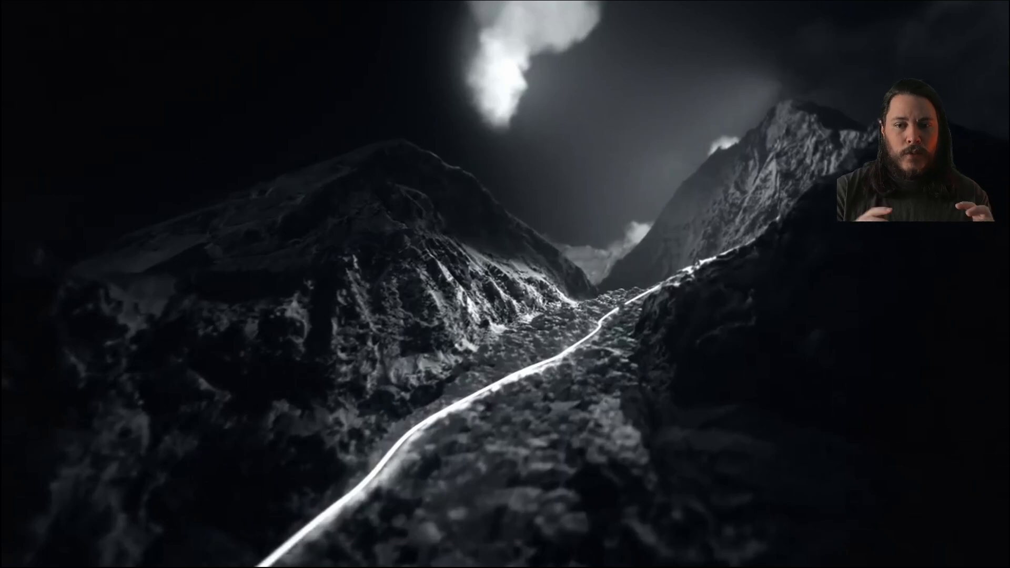
key(space)
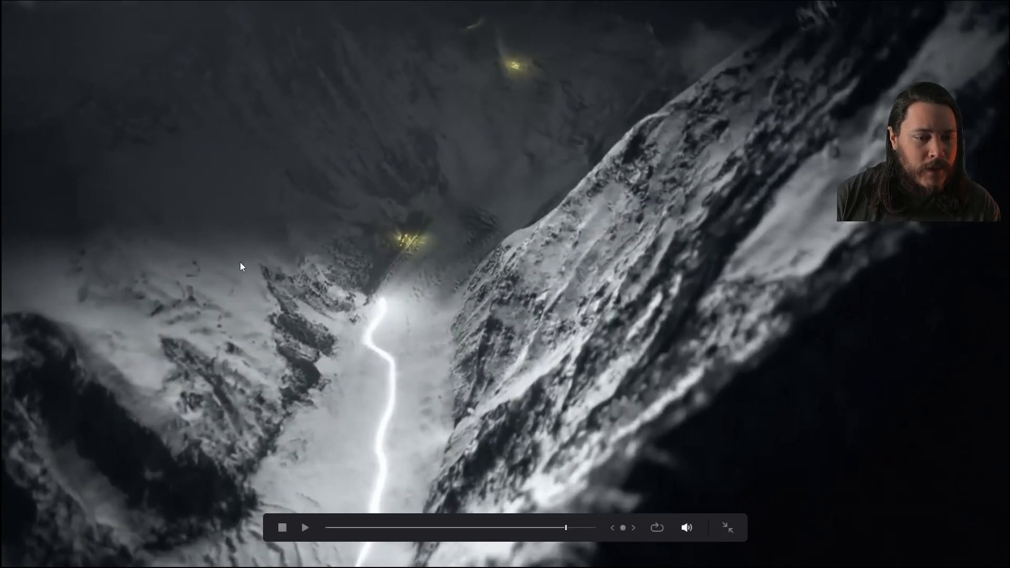
key(space)
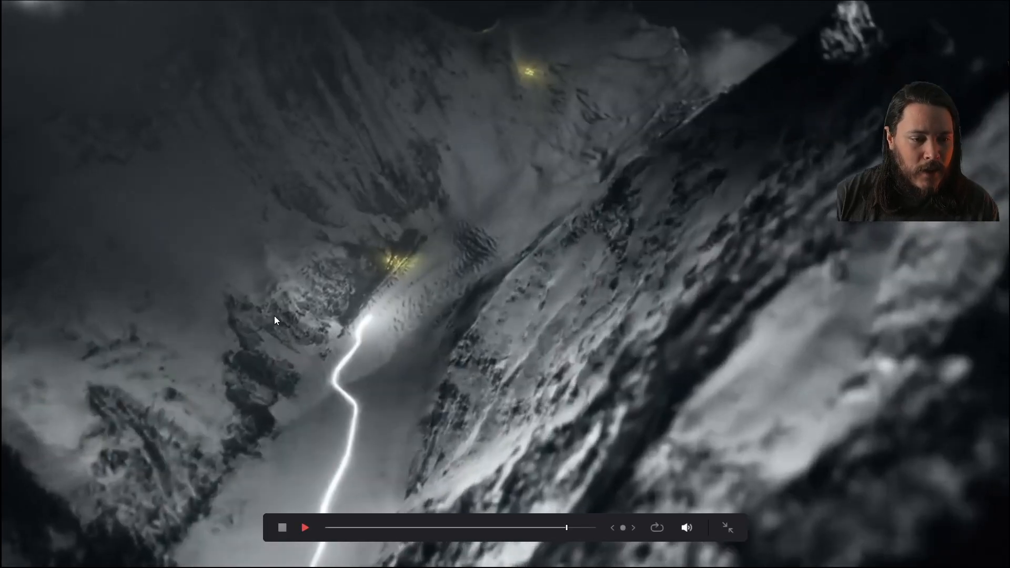
key(space)
key(space)
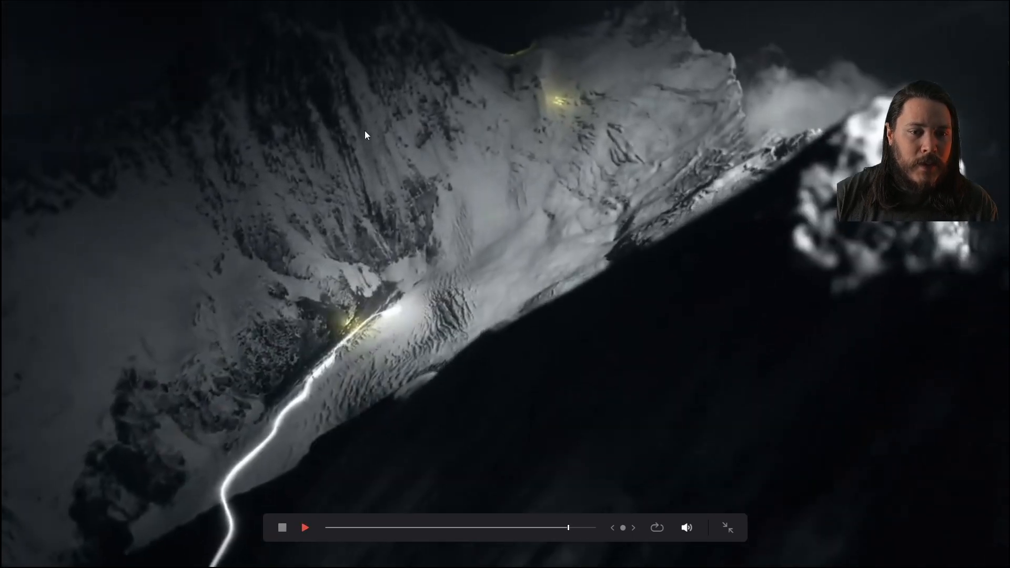
key(space)
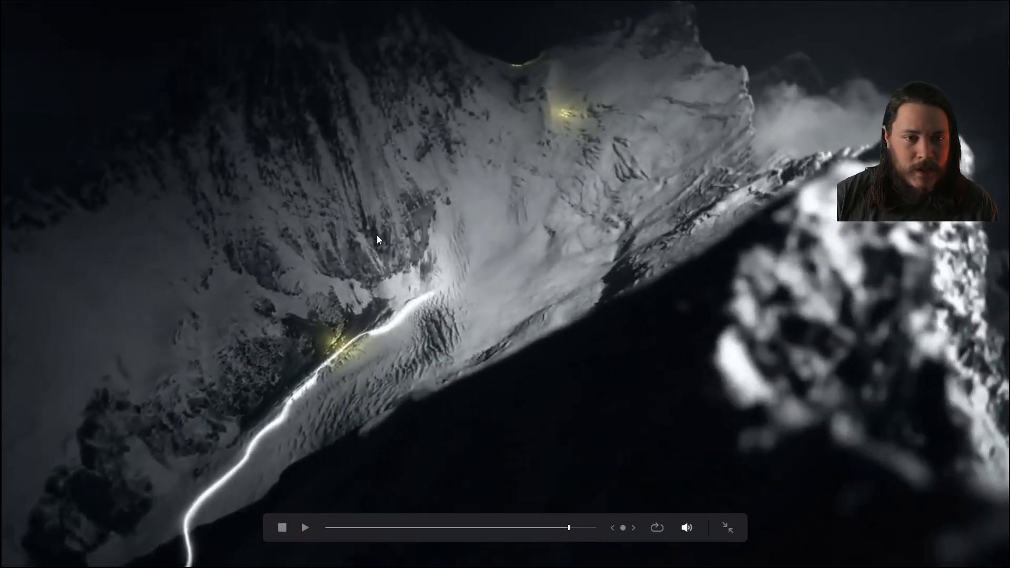
key(space)
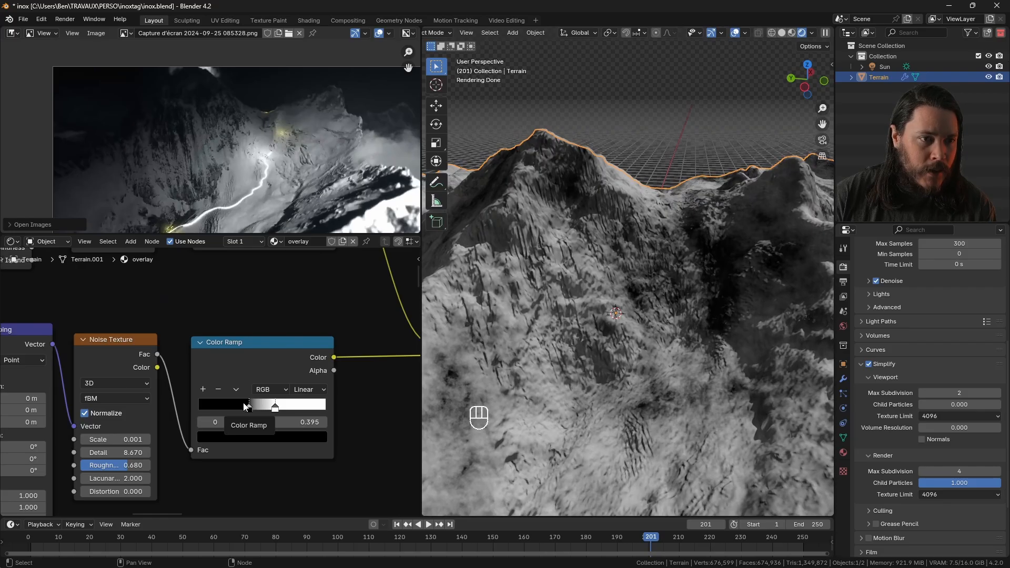
Step: Adjust the Color Ramp fed by the Noise Texture while comparing the snow and rock mask with the reference screenshot
mouse_move(193, 404)
mouse_down()
mouse_move(180, 403)
mouse_move(209, 404)
mouse_up()
scroll(261, 412, up, 2)
scroll(261, 145, up, 1)
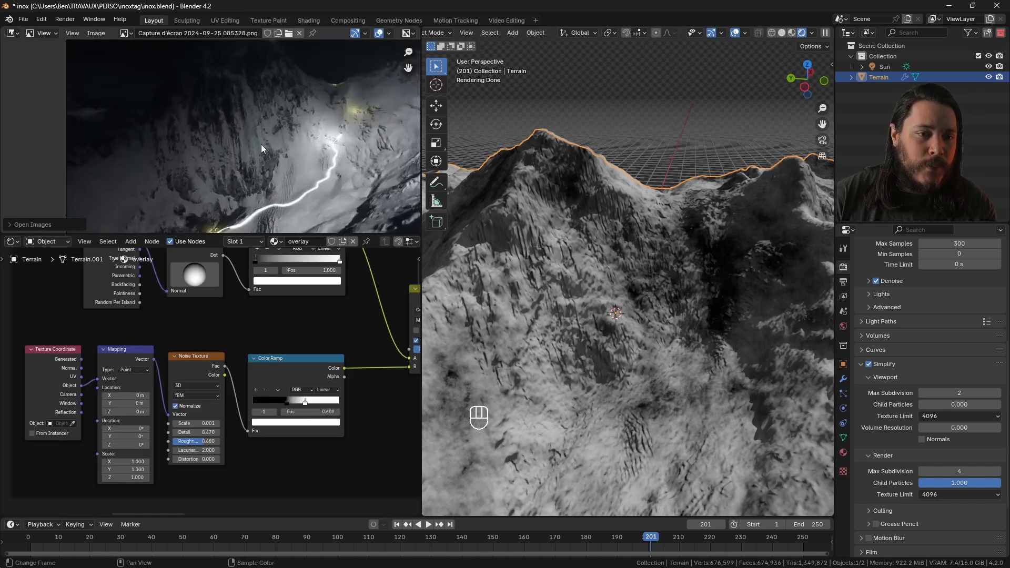
scroll(262, 144, down, 1)
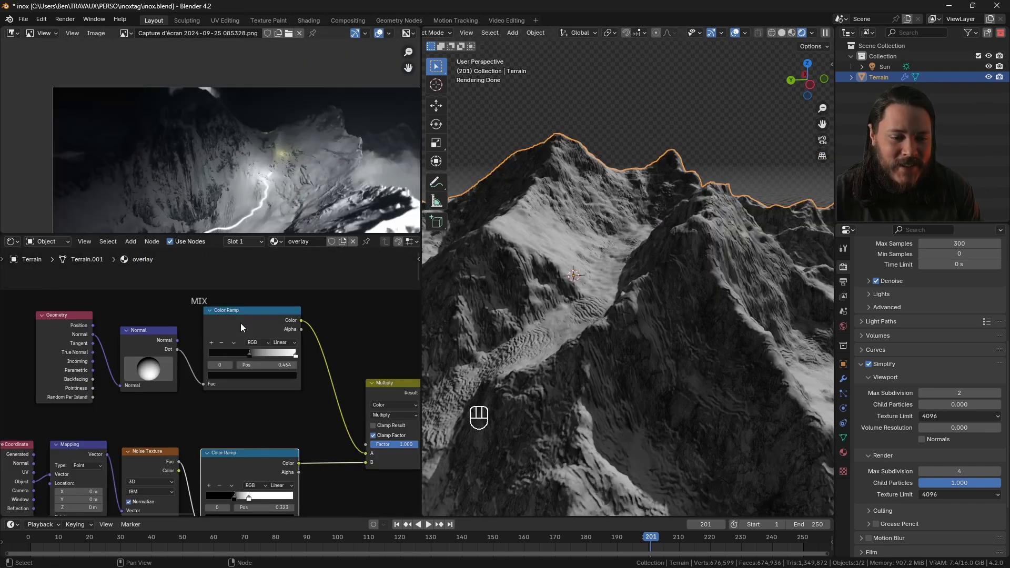
Step: Preview the overlay.png satellite texture on the terrain and move its image node away from the shader nodes
scroll(240, 323, down, 4)
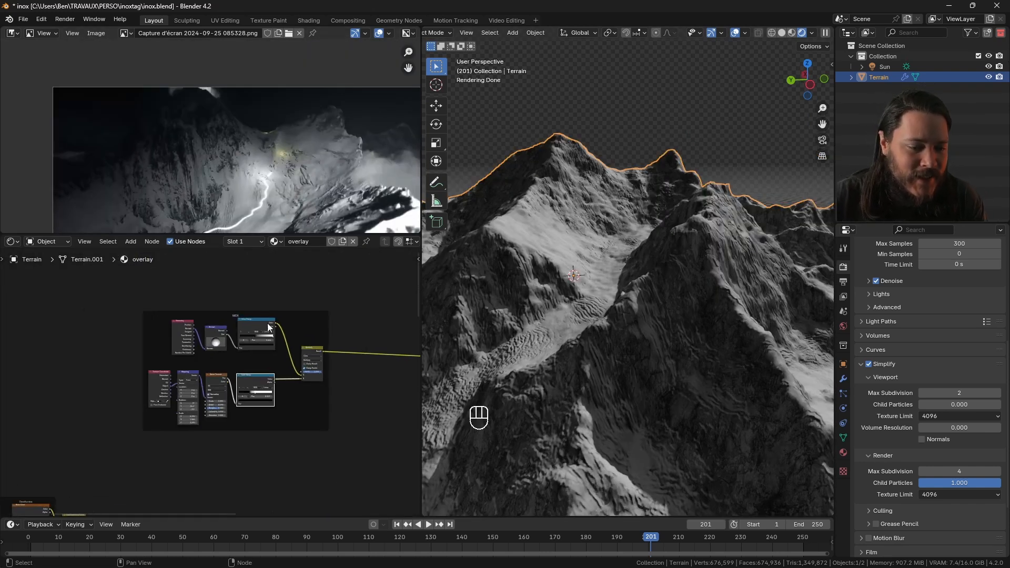
scroll(140, 340, down, 2)
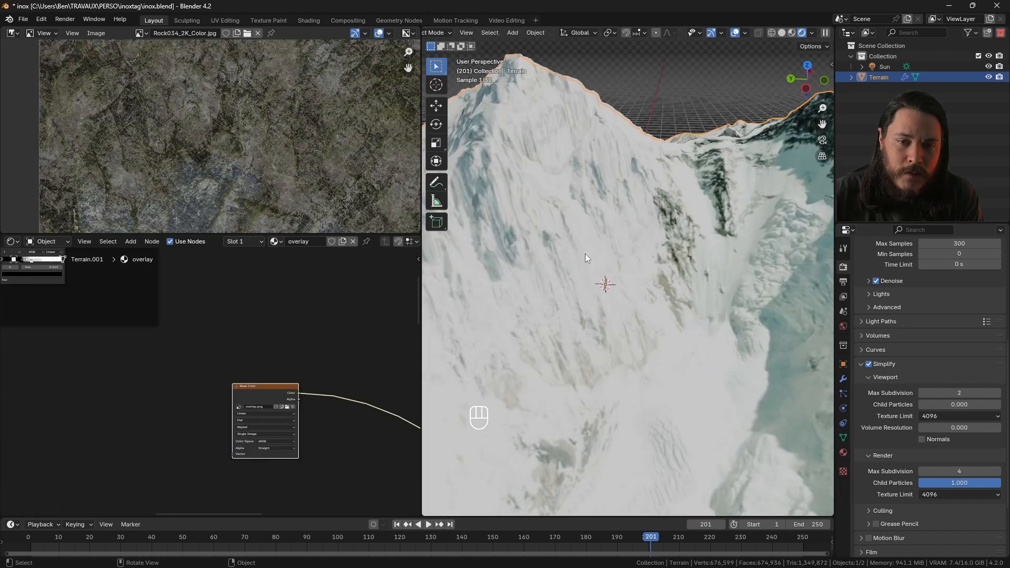
scroll(638, 353, down, 3)
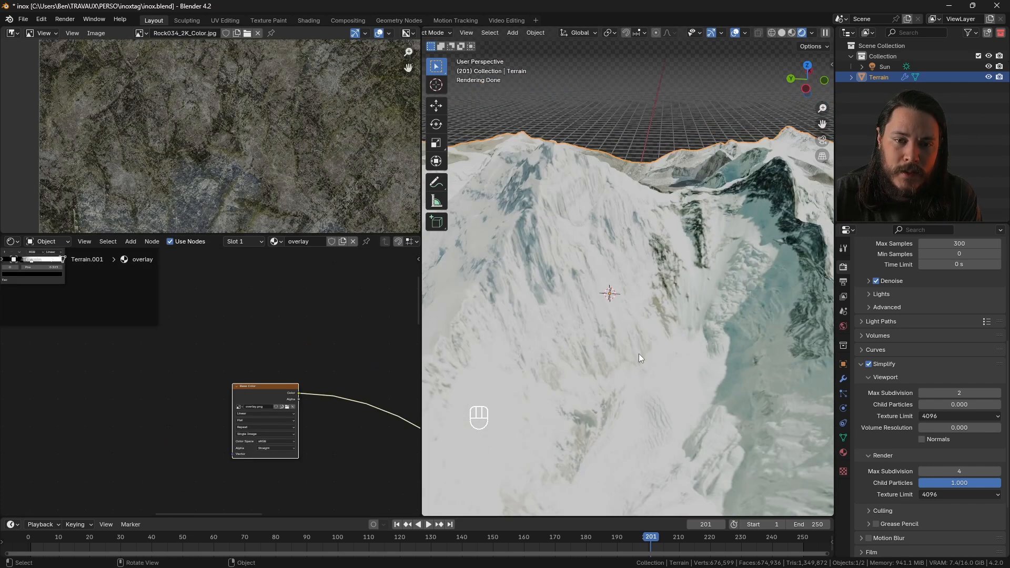
scroll(731, 214, up, 2)
drag(272, 393, 254, 394)
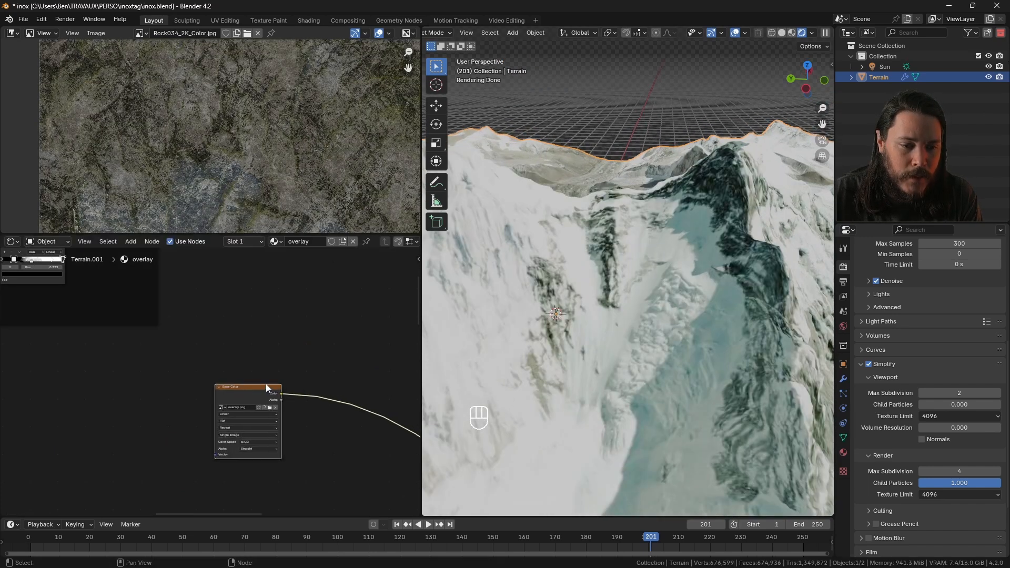
Step: Add a Color Ramp after the overlay.png image texture and move its black stop to 0.318
scroll(652, 301, down, 3)
key(shift+a)
text(color r)
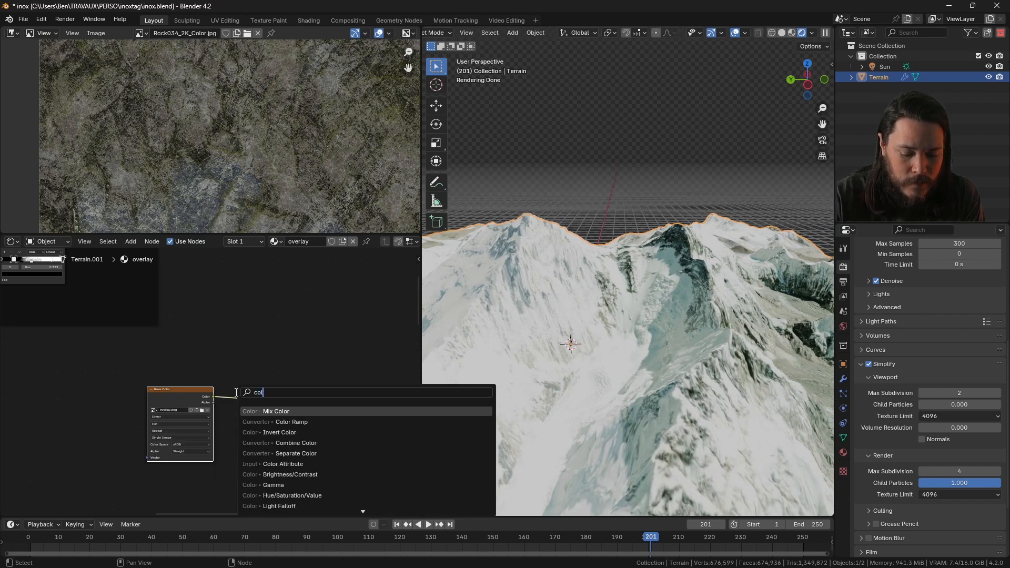
key(Return)
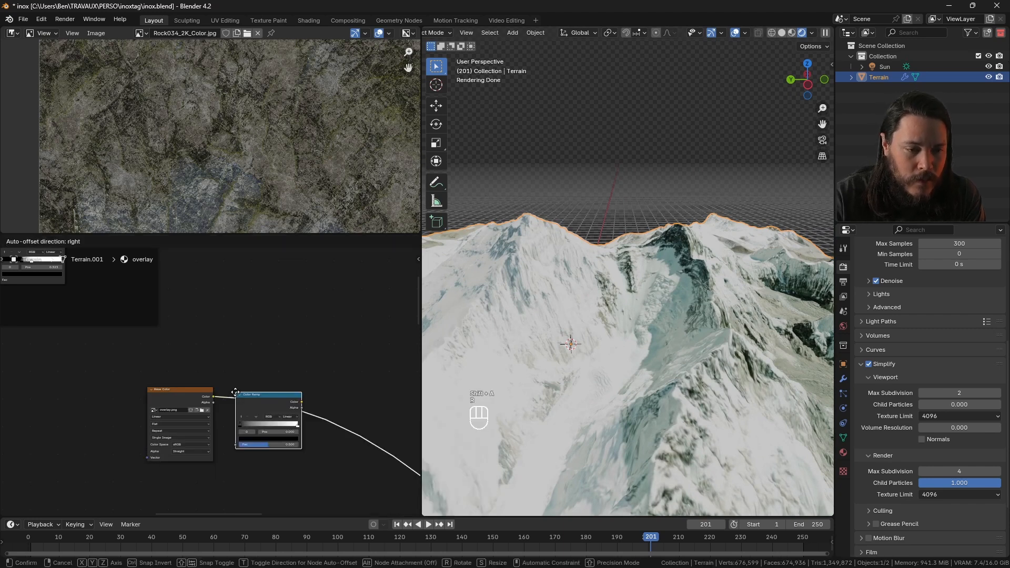
click(243, 398)
scroll(246, 399, up, 4)
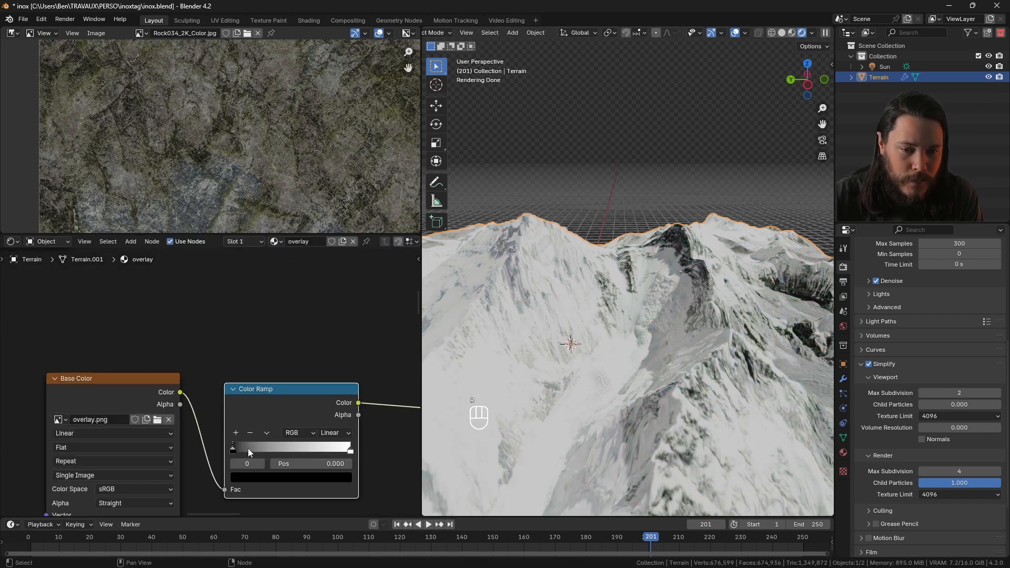
drag(248, 448, 270, 449)
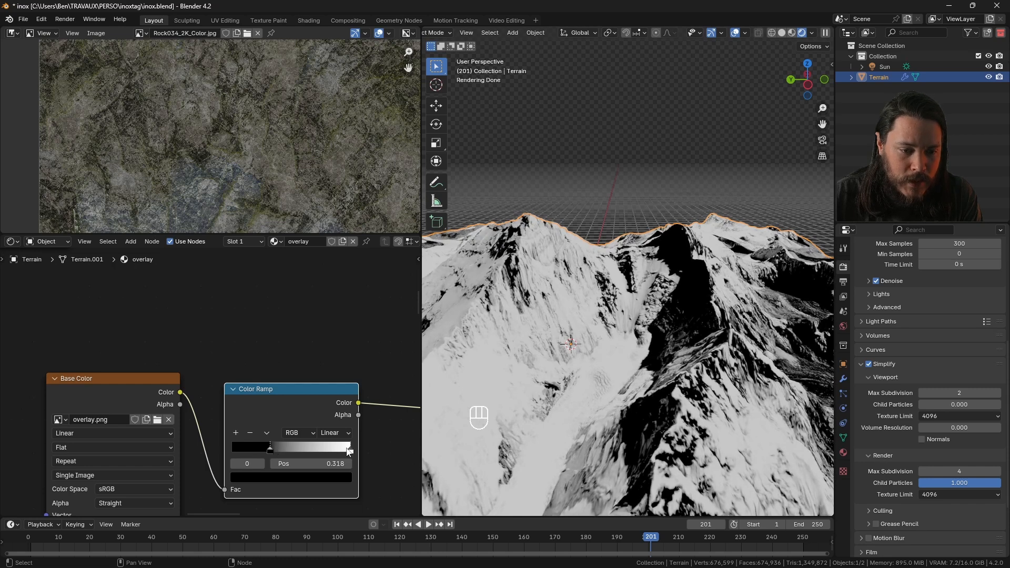
click(349, 450)
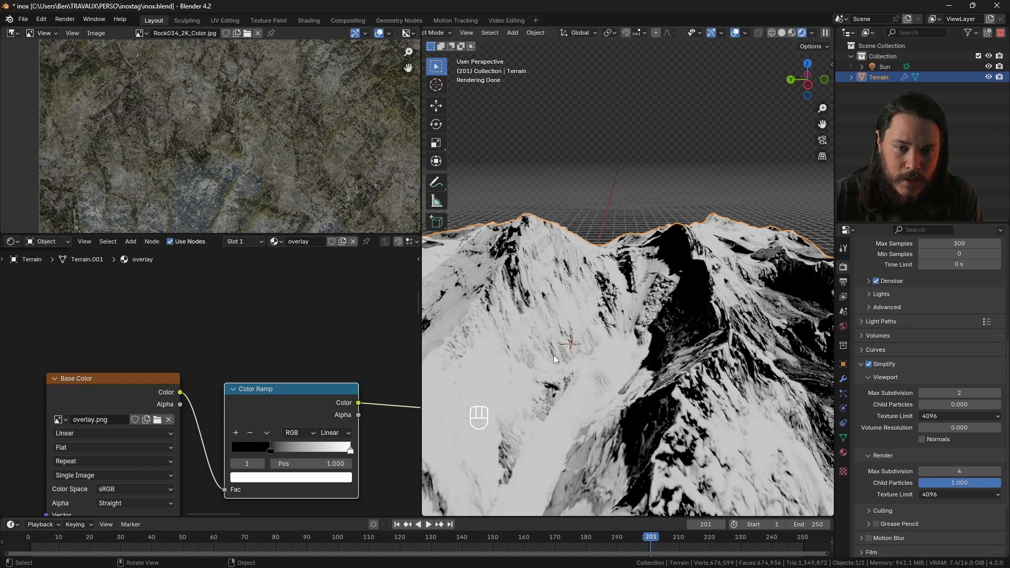
Step: Connect the overlay Color Ramp's color to the base color of the snow Principled BSDF and preview the snow shader
scroll(211, 340, down, 8)
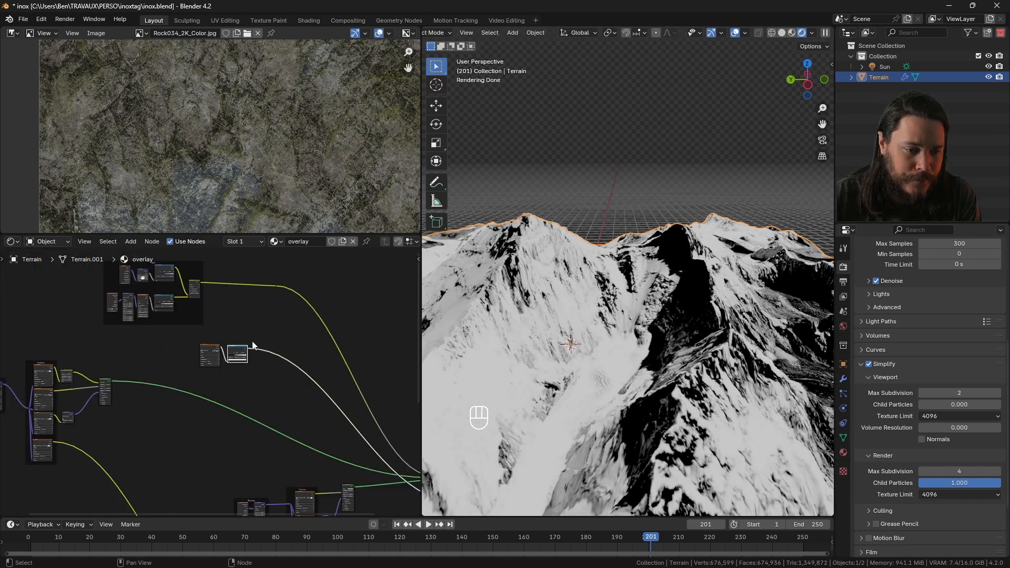
drag(281, 338, 315, 364)
drag(218, 390, 367, 468)
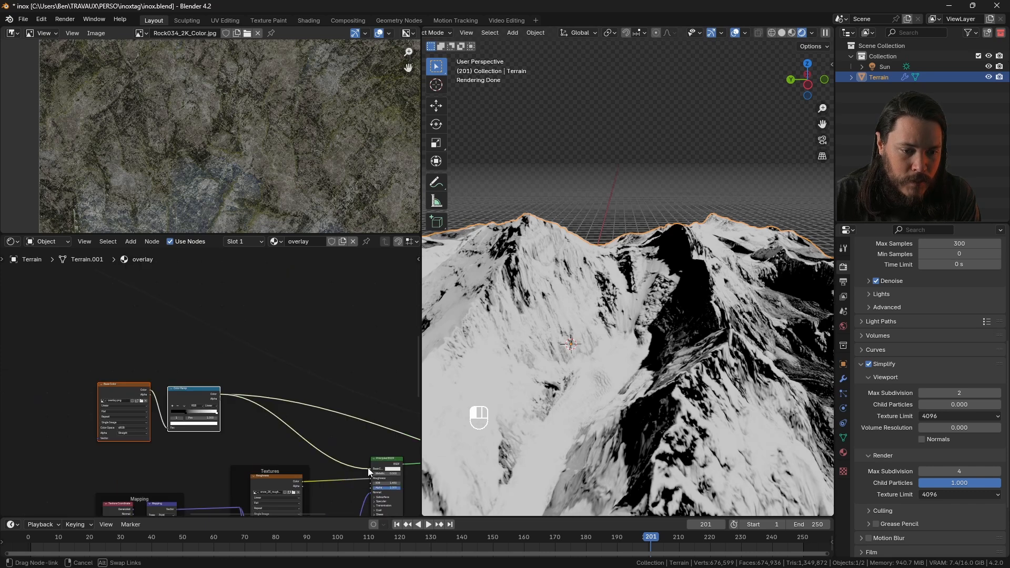
scroll(229, 394, down, 3)
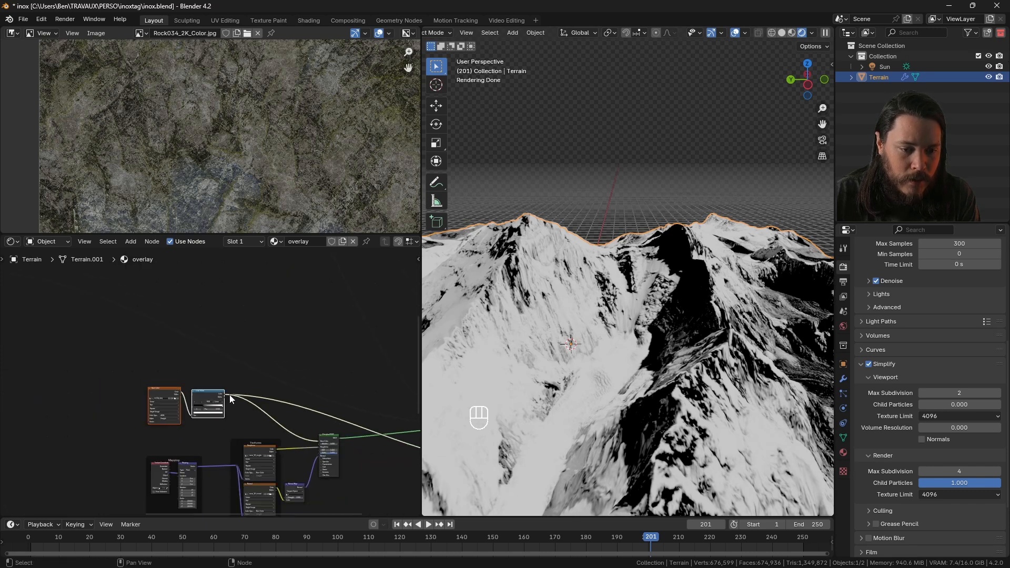
middle_drag(371, 420, 228, 408)
ctrl+shift+click(319, 405)
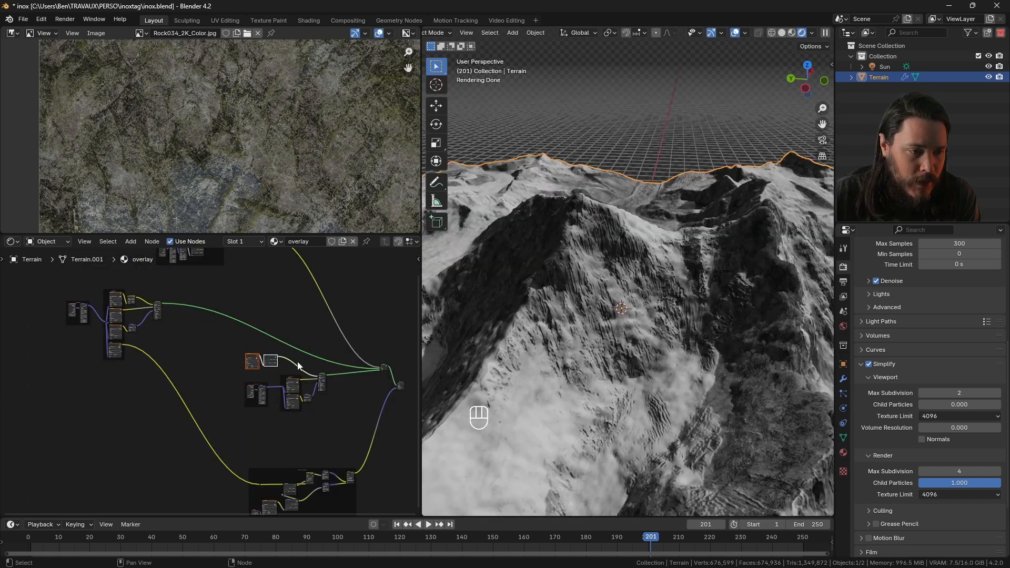
Step: Move the overlay nodes beside the rock nodes, mix their Color Ramp into the desaturated rock color and preview the mix
key(g)
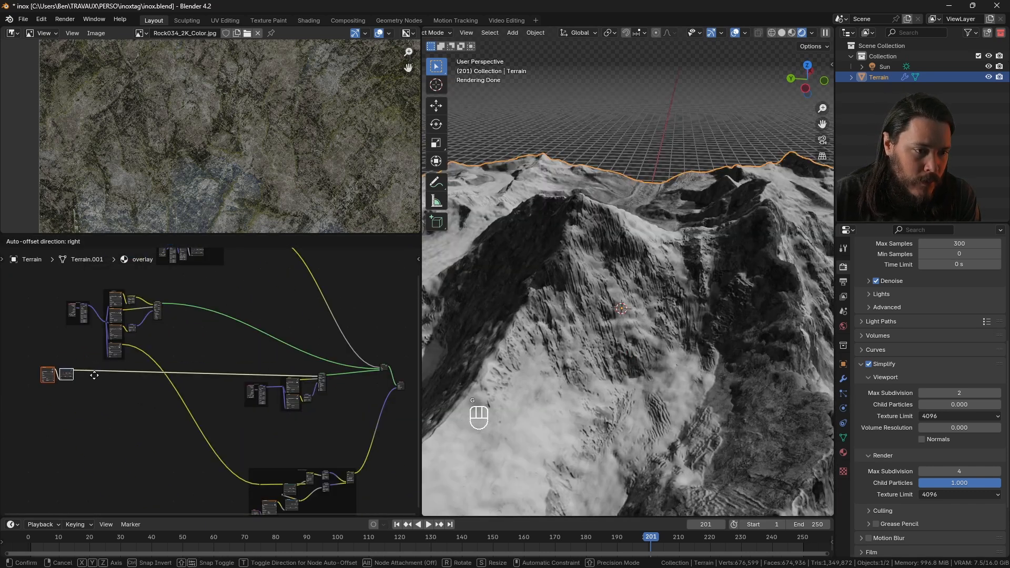
click(94, 375)
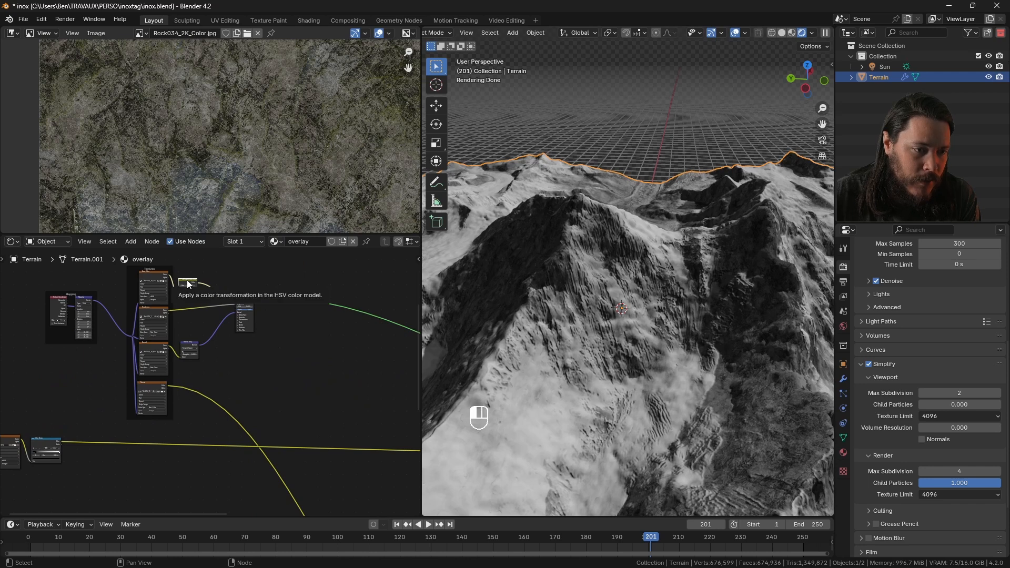
scroll(187, 279, up, 5)
ctrl+shift+click(141, 287)
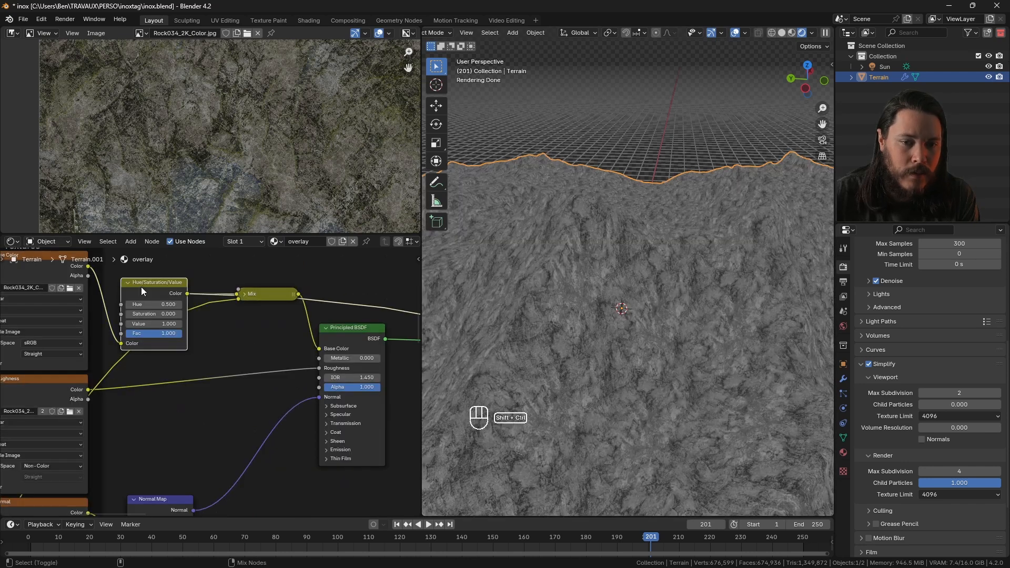
ctrl+shift+click(269, 289)
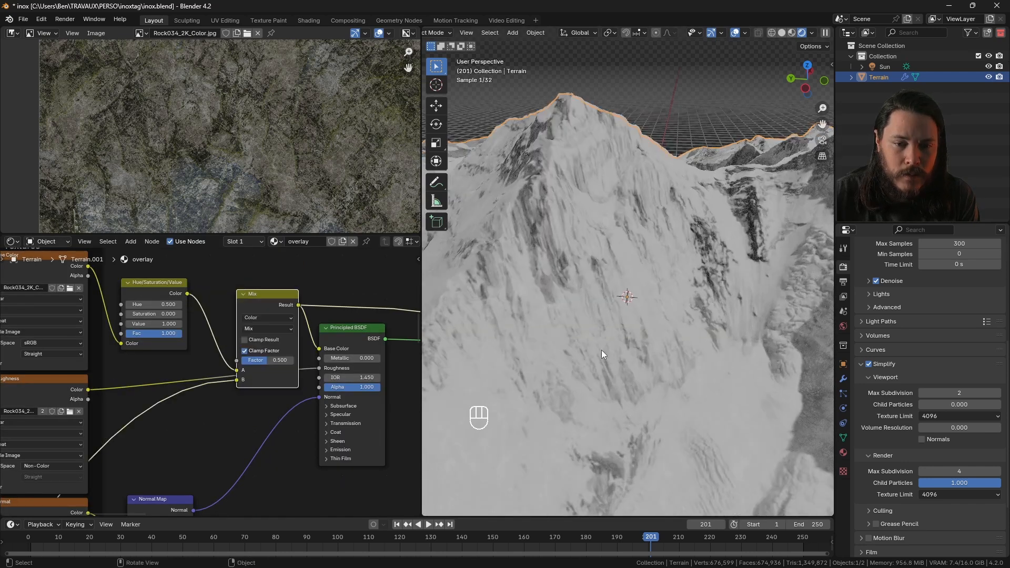
scroll(601, 349, up, 1)
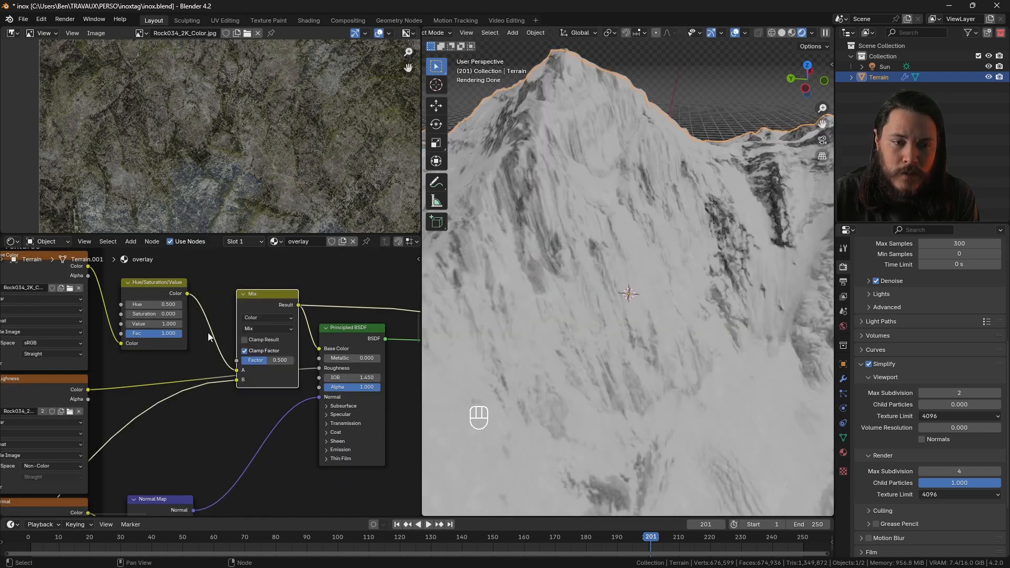
Step: Raise the black stop of the overlay Color Ramp to strengthen the contrast of the rock color on the terrain
scroll(237, 319, up, 2)
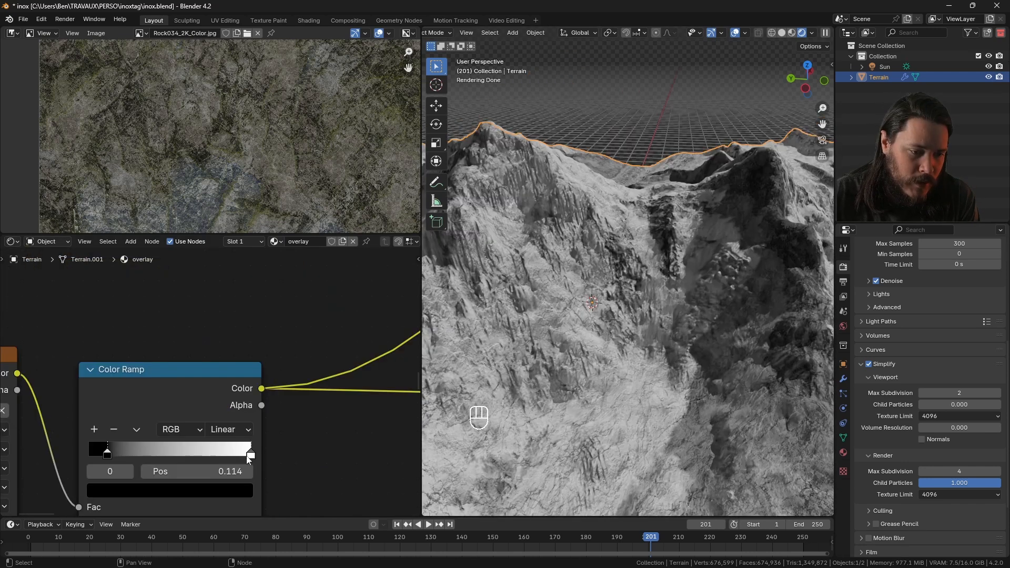
drag(225, 455, 317, 445)
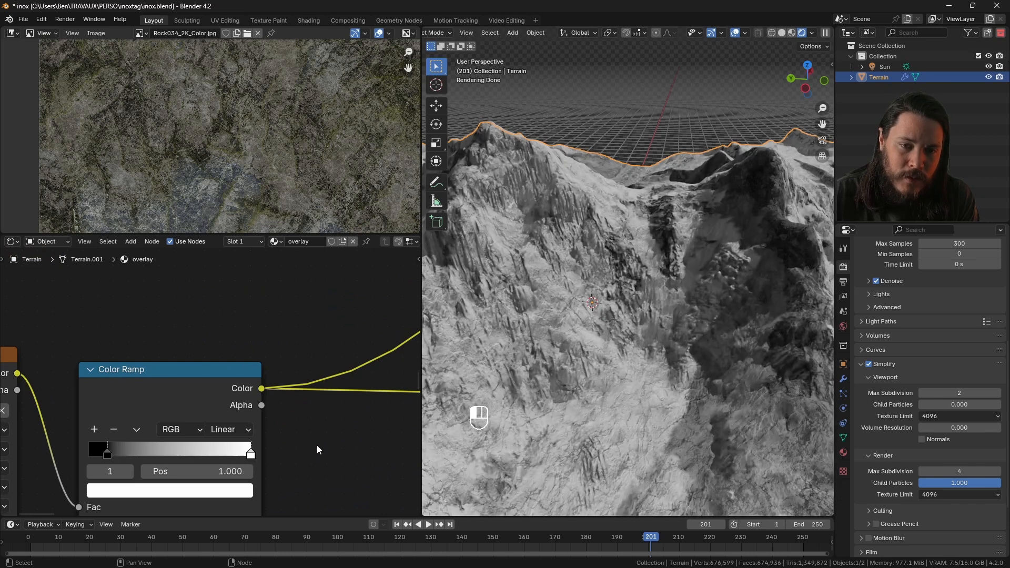
click(108, 455)
drag(107, 455, 180, 451)
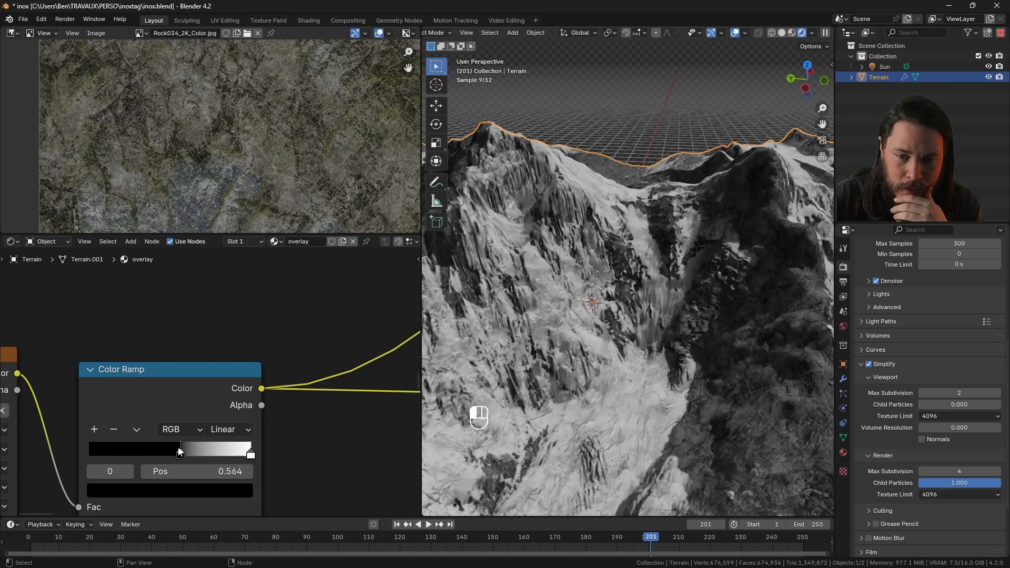
Step: Examine the combined rock and snow result of the Mix Shader on the terrain
scroll(132, 437, down, 15)
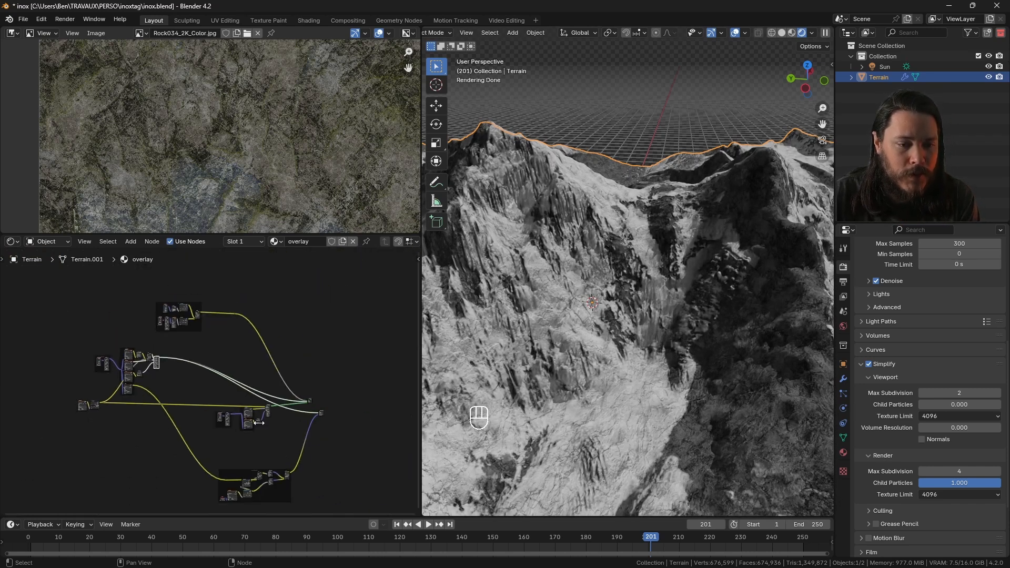
scroll(306, 401, up, 6)
scroll(309, 401, up, 2)
middle_drag(604, 326, 644, 335)
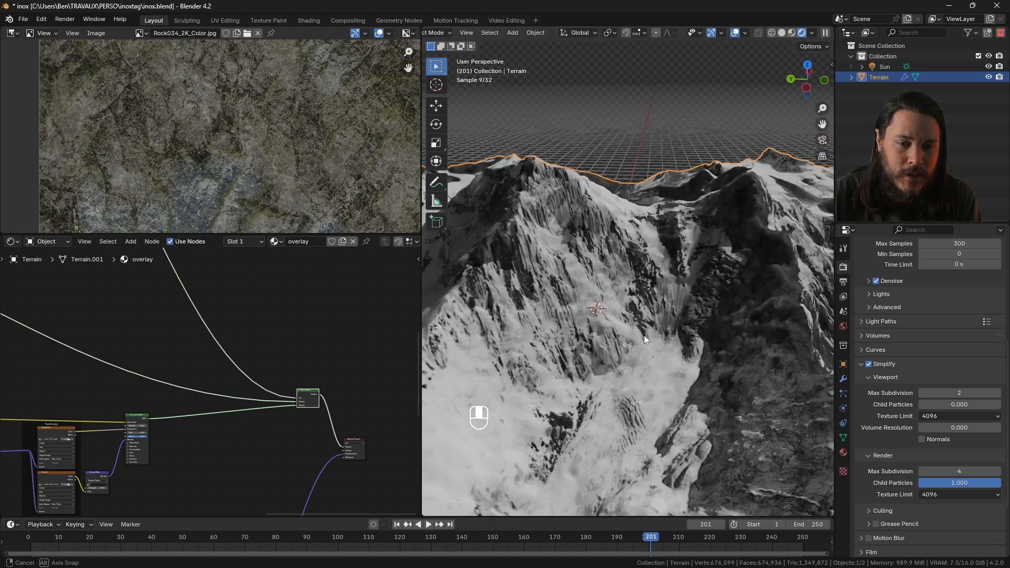
Step: Set the overlay Color Ramp's white stop to 0.900 and save the file
key(KP_Decimal)
click(333, 432)
drag(332, 432, 257, 434)
drag(272, 436, 315, 435)
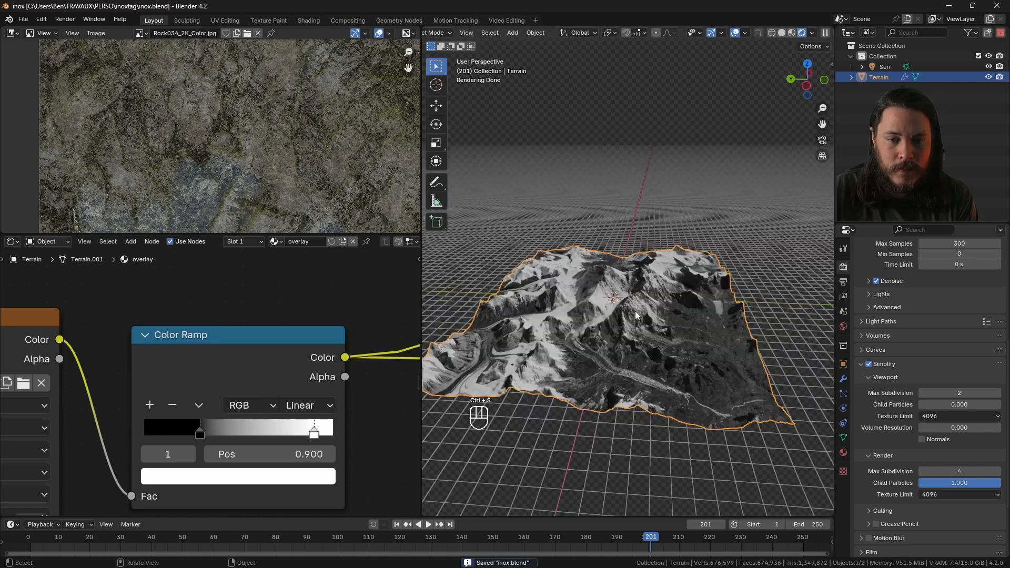
scroll(635, 311, up, 6)
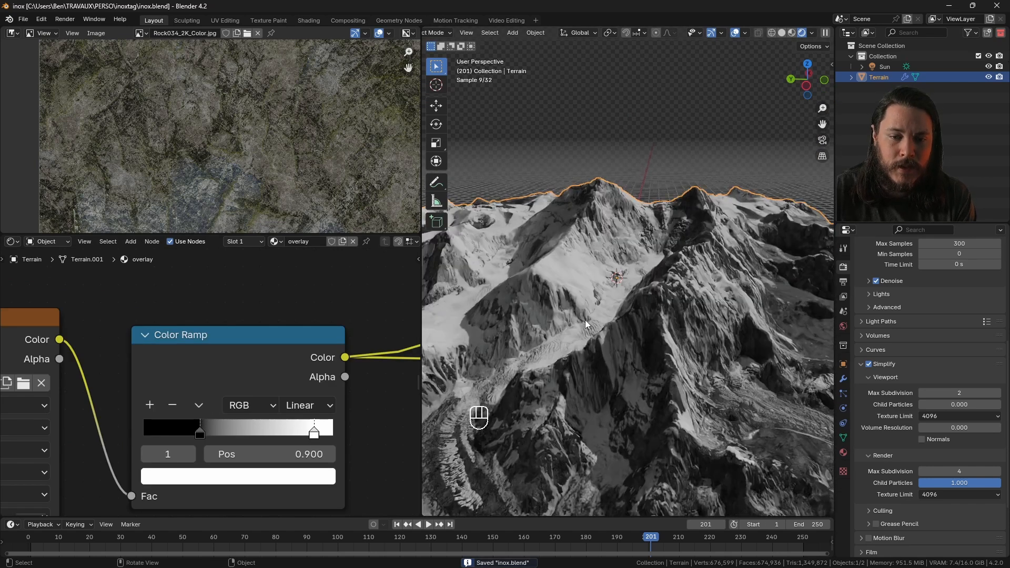
Step: Move the whole snow shader node group below the overlay image and Color Ramp nodes
scroll(151, 405, down, 1)
key(g)
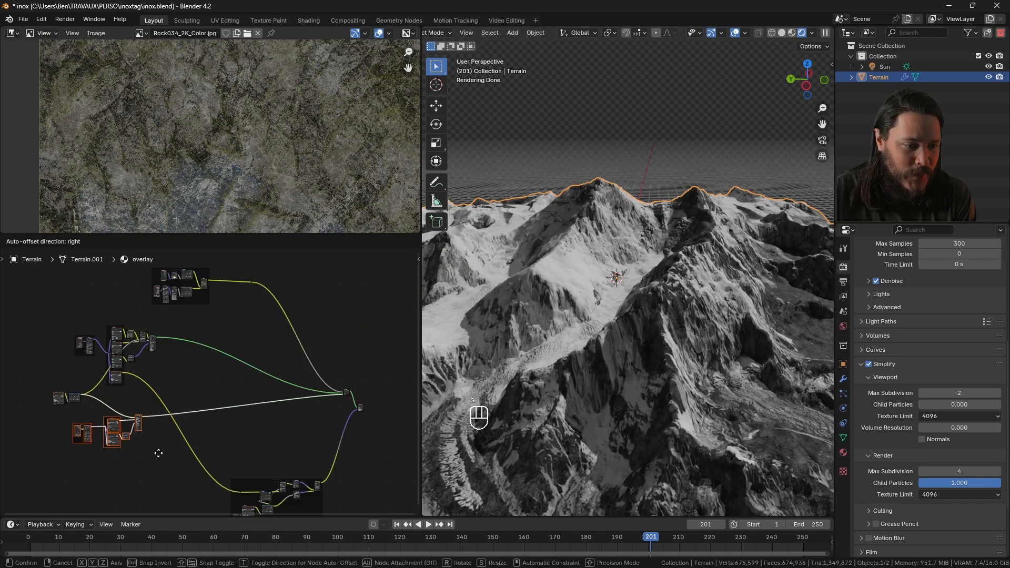
click(153, 460)
scroll(205, 283, up, 2)
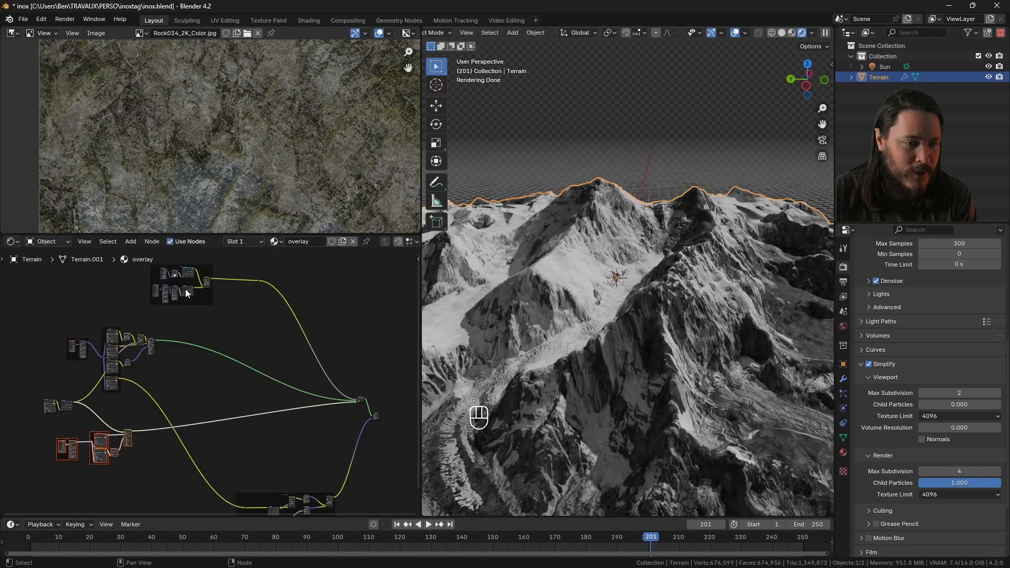
Step: Preview the rock and snow mask on the terrain and lower its Multiply node's factor to about 0.3
ctrl+shift+click(212, 281)
scroll(213, 279, up, 10)
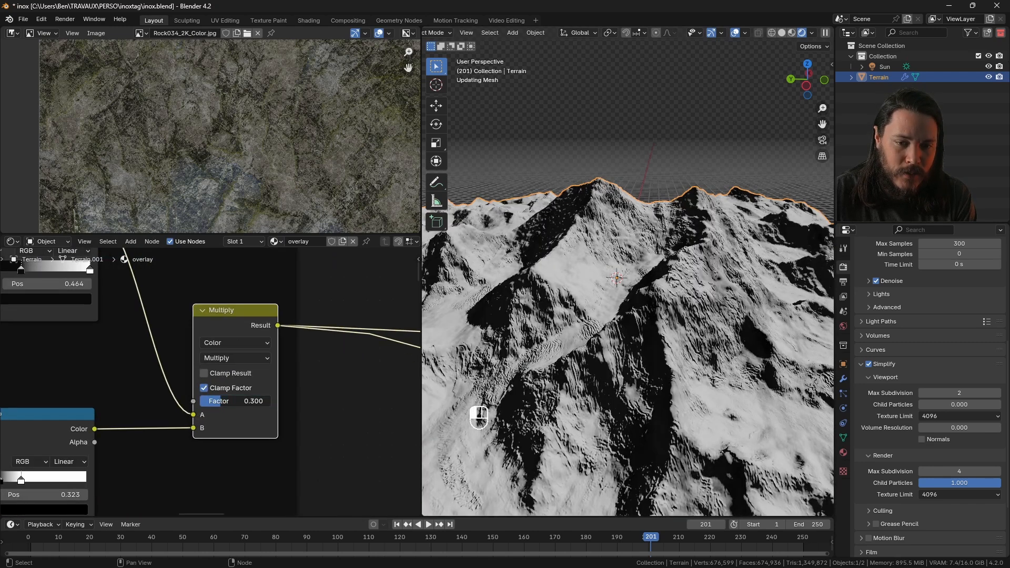
scroll(208, 312, down, 15)
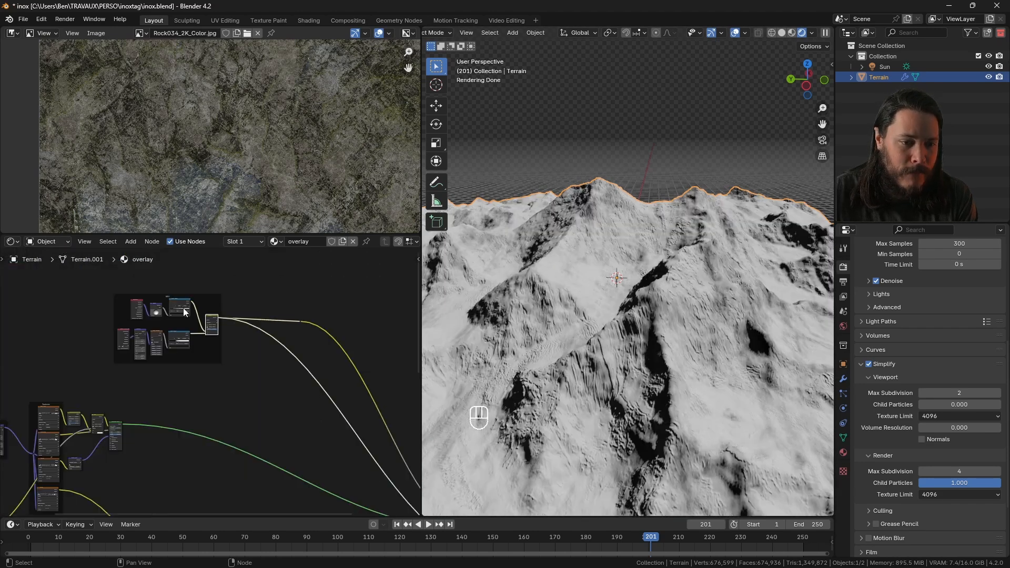
scroll(345, 445, up, 4)
scroll(362, 405, down, 4)
scroll(138, 358, up, 7)
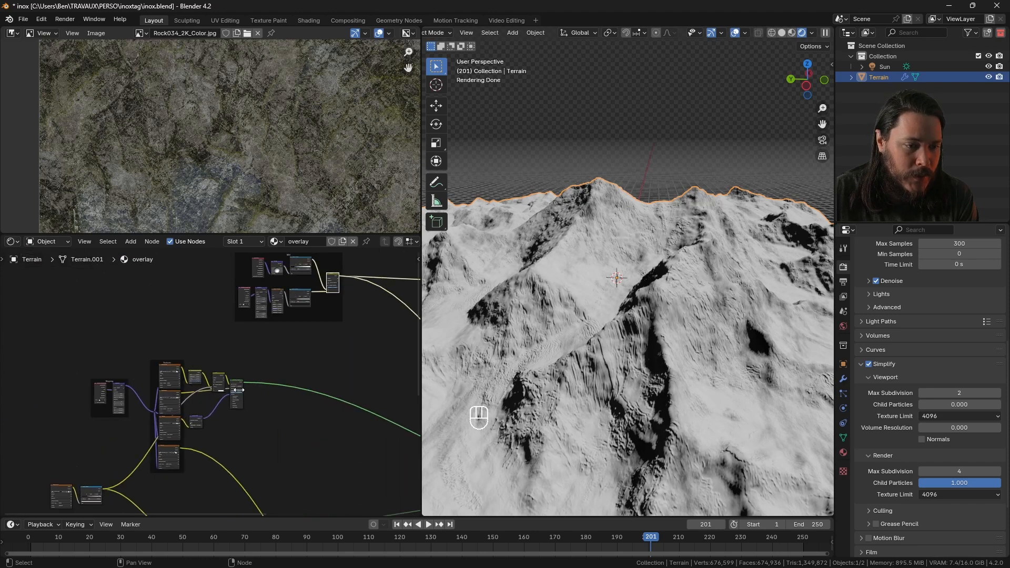
Step: Review the rock shader by previewing its textures, the overlay Color Ramp, the Mix node and the Principled BSDF one by one
ctrl+shift+click(237, 382)
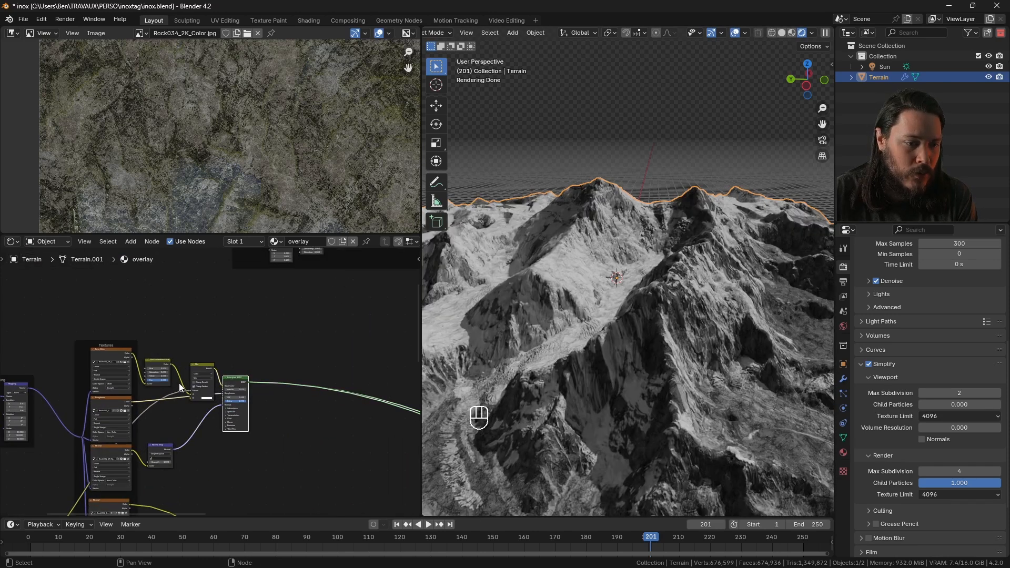
scroll(179, 383, down, 3)
ctrl+shift+click(168, 373)
middle_drag(200, 358, 295, 269)
scroll(105, 447, up, 2)
ctrl+shift+click(118, 441)
scroll(72, 437, down, 7)
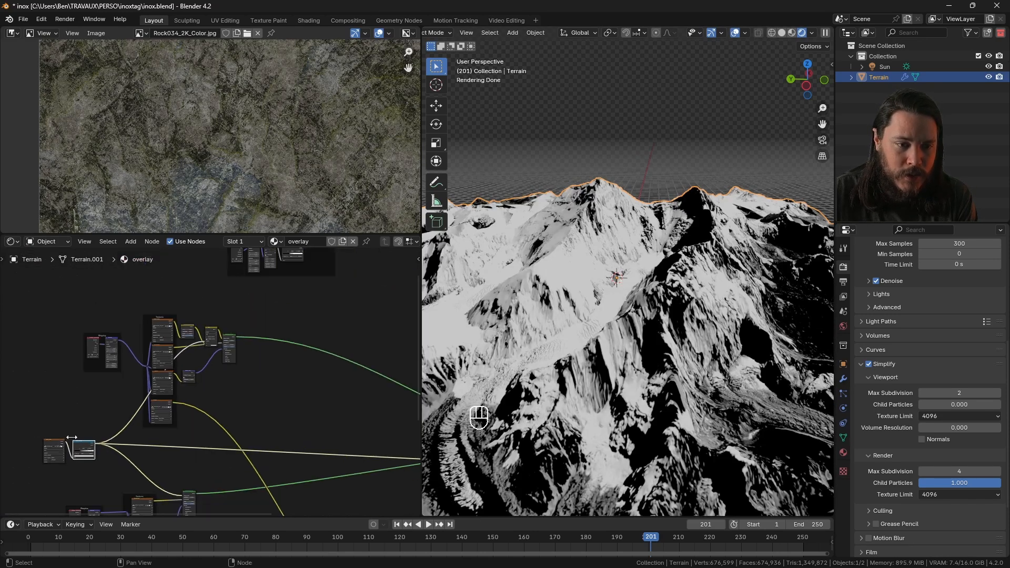
scroll(212, 328, up, 5)
ctrl+shift+click(212, 330)
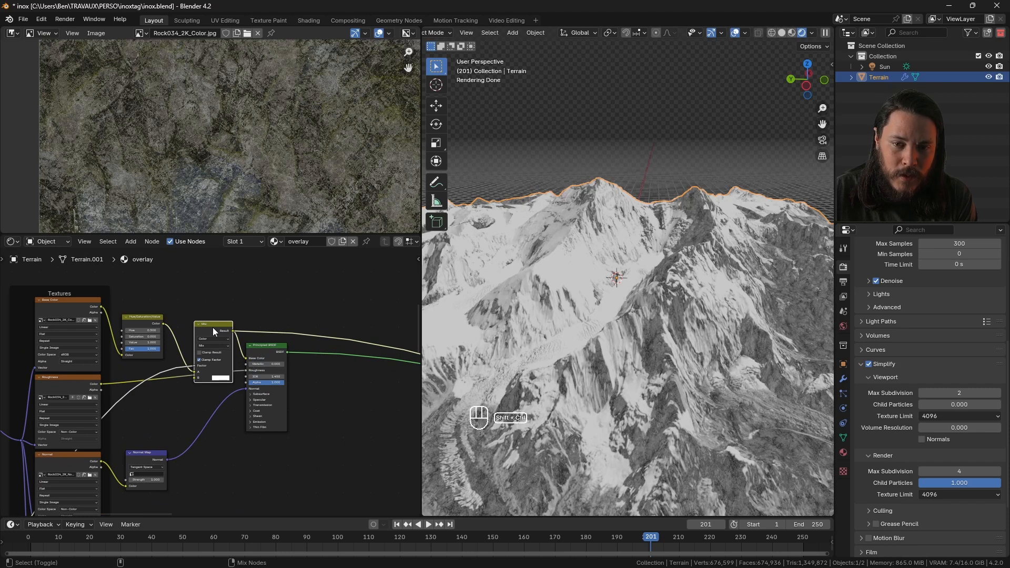
ctrl+shift+click(264, 352)
scroll(188, 304, down, 8)
Step: Review the snow shader by previewing its roughness and normal textures and its Principled BSDF on the terrain
scroll(144, 417, up, 3)
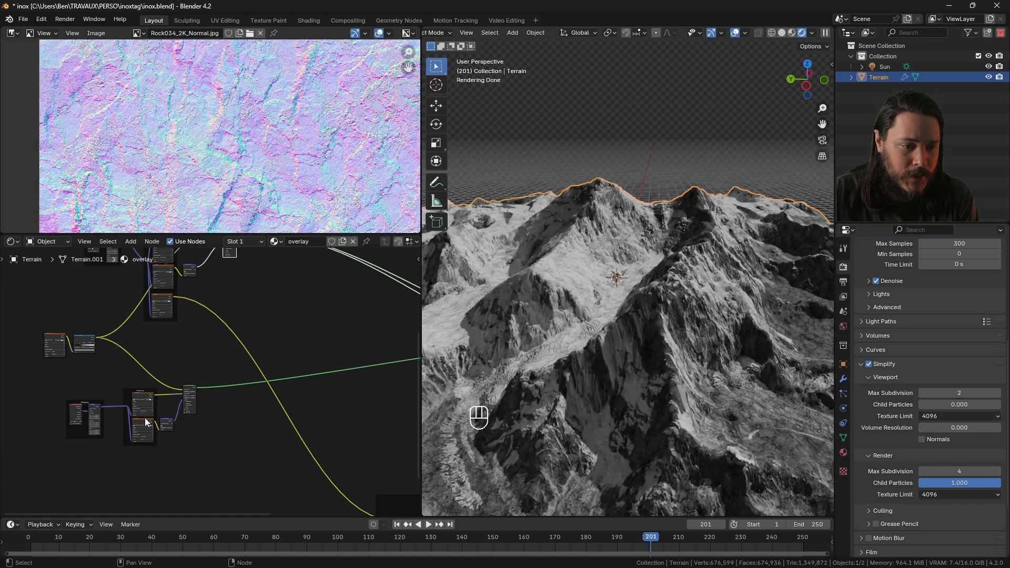
scroll(190, 380, up, 2)
scroll(164, 386, up, 3)
ctrl+shift+click(235, 368)
ctrl+shift+click(128, 399)
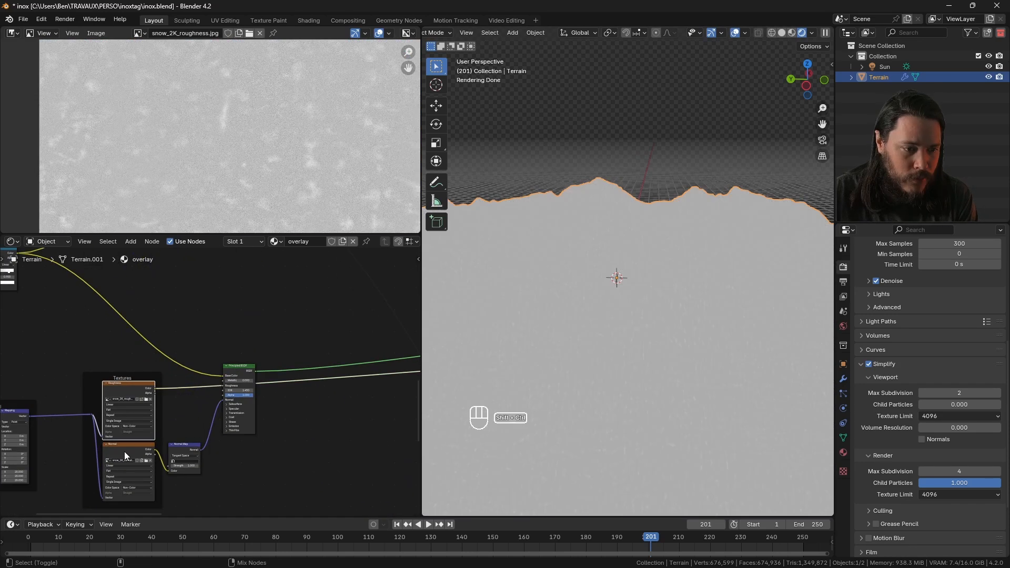
ctrl+shift+click(125, 451)
ctrl+shift+click(232, 367)
scroll(252, 400, down, 2)
scroll(236, 405, down, 3)
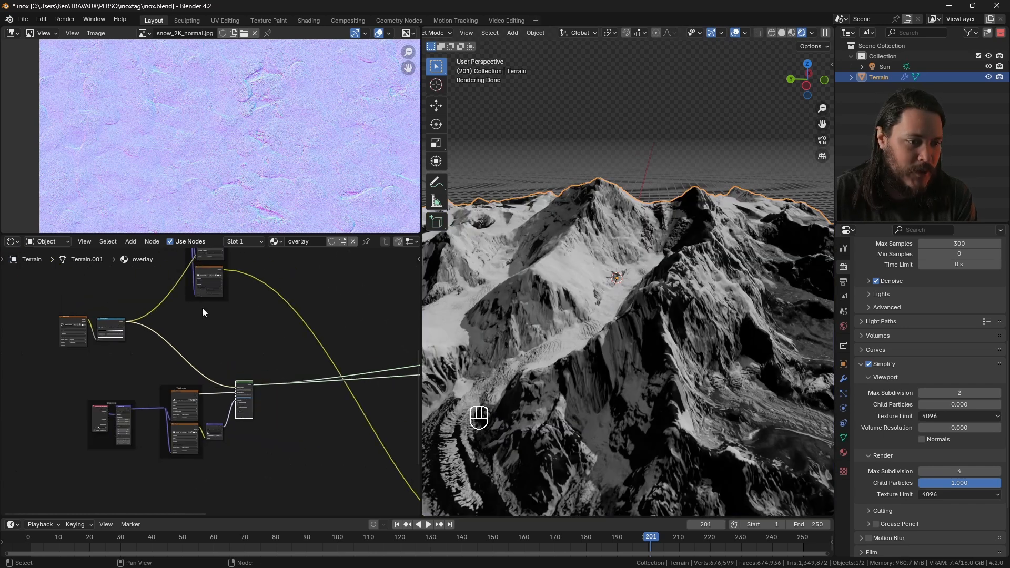
Step: Preview the Mix Shader, the final Mix node of the displacement group and its overlay.jpg texture on the terrain
scroll(97, 362, down, 10)
ctrl+shift+click(236, 339)
scroll(266, 420, up, 12)
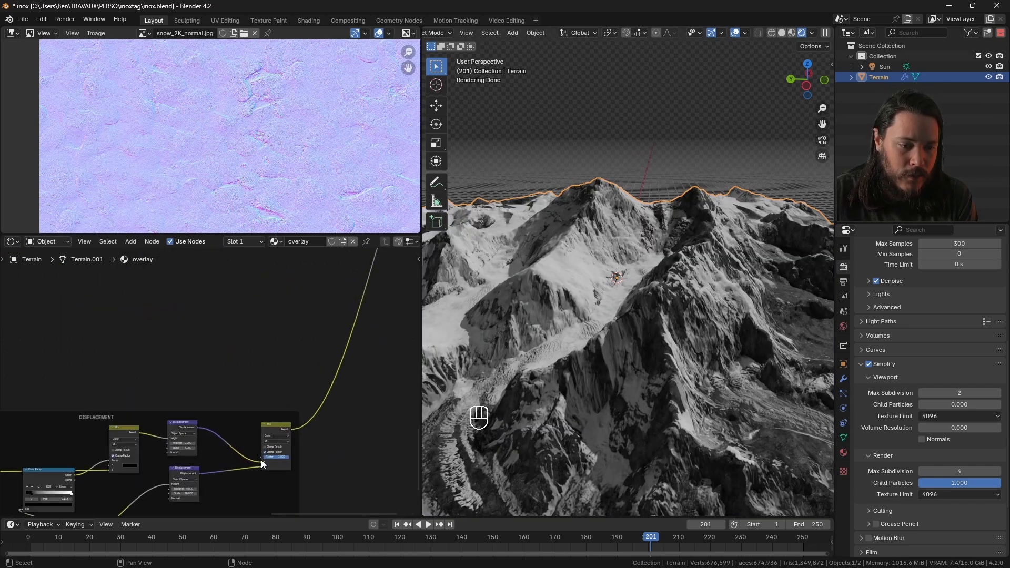
ctrl+shift+click(275, 426)
middle_drag(531, 336, 546, 349)
scroll(92, 487, up, 8)
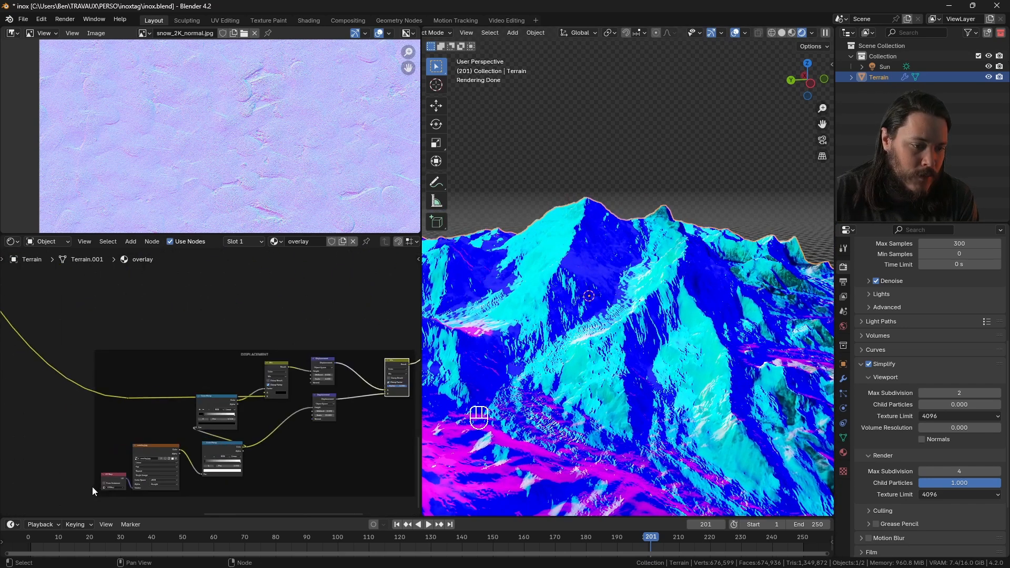
ctrl+shift+click(165, 427)
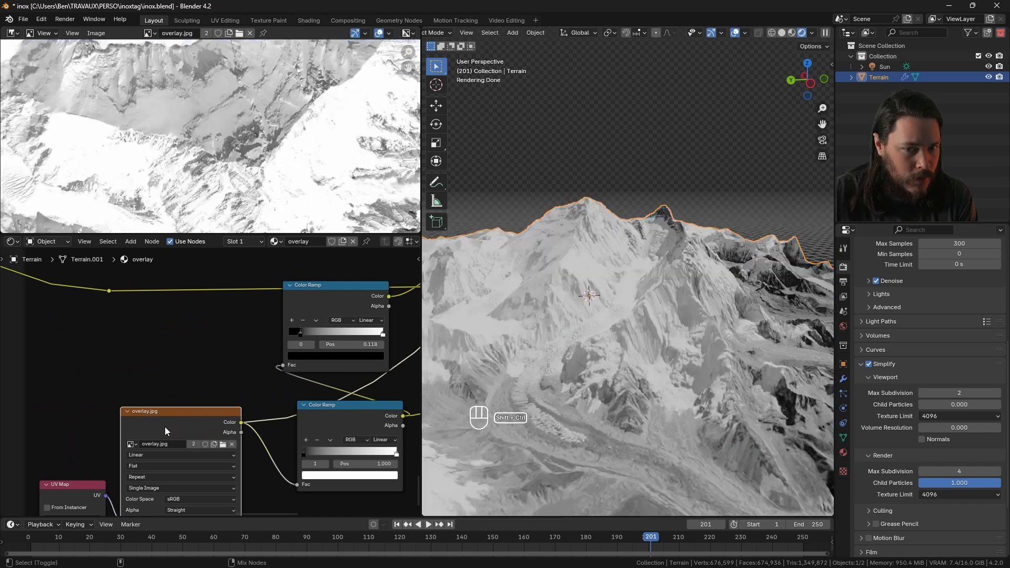
Step: Preview the displacement group's first Mix node, the upper Displacement node and the final Mix node one by one on the terrain
scroll(110, 429, down, 5)
scroll(180, 388, up, 4)
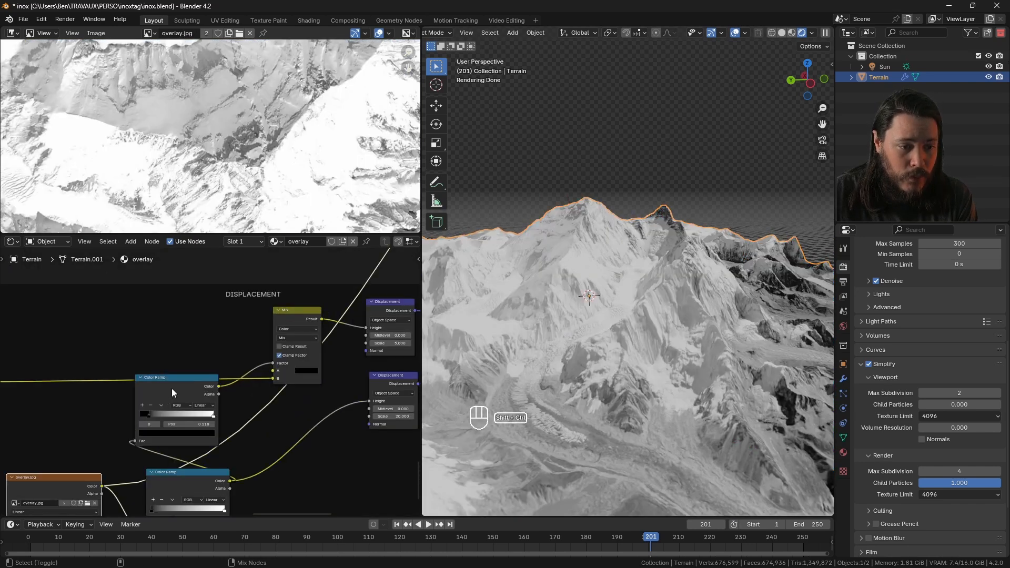
ctrl+shift+click(315, 332)
scroll(629, 361, up, 4)
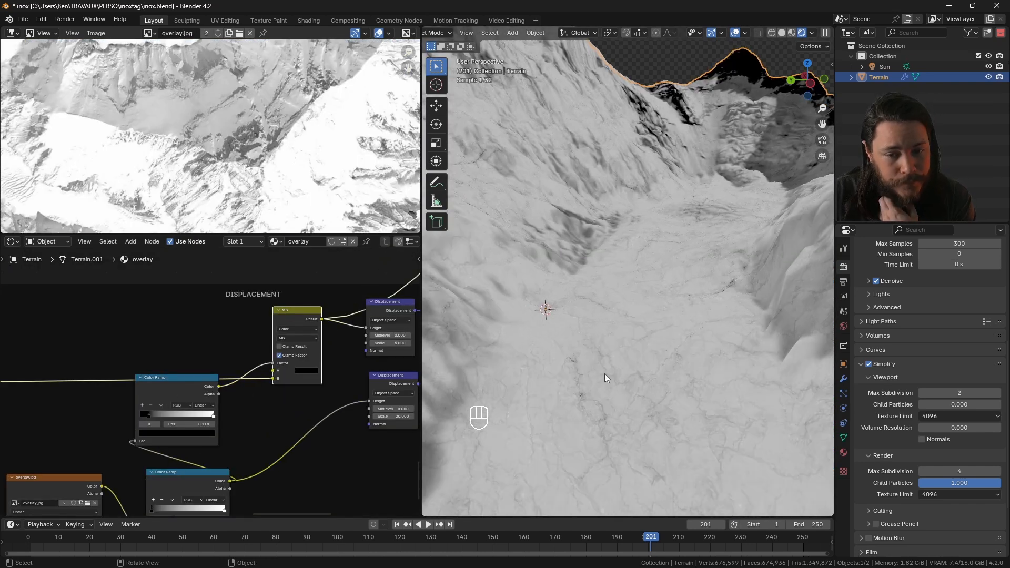
middle_drag(386, 305, 260, 349)
ctrl+shift+click(261, 349)
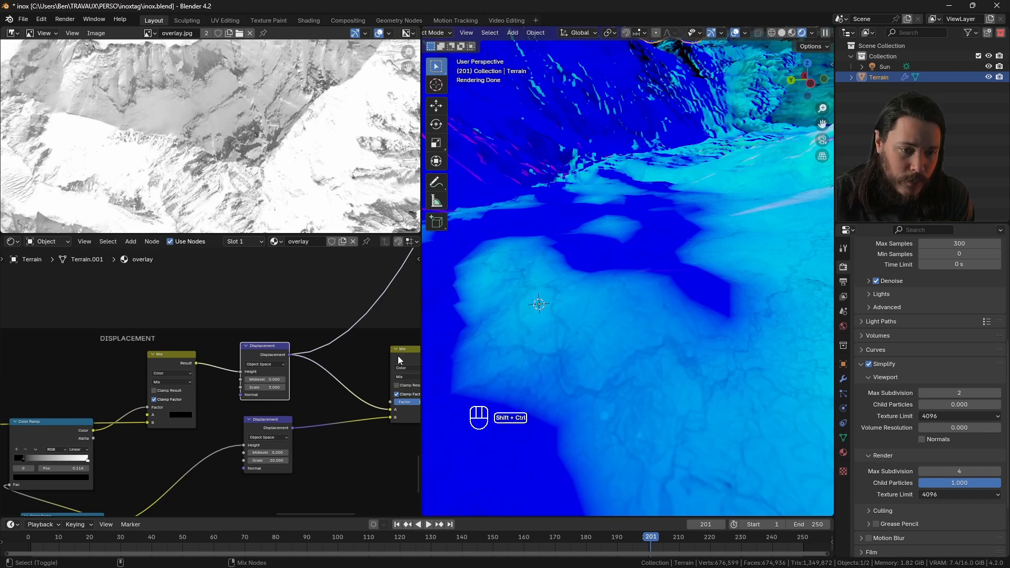
ctrl+shift+click(397, 356)
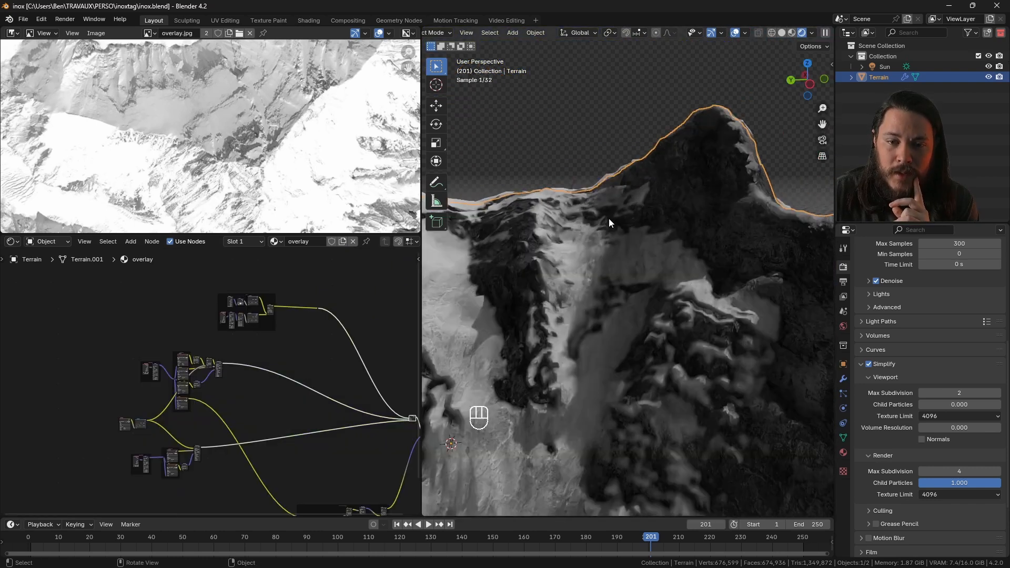
Step: Lighten the dark stop of the overlay mask's Color Ramp to a value of about 0.129 and save the file
middle_drag(608, 217, 571, 249)
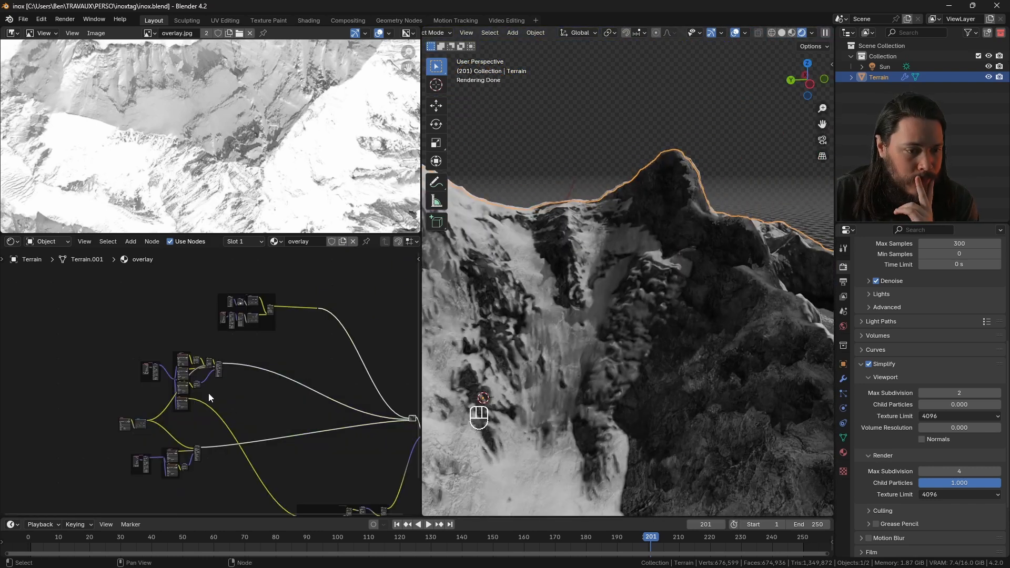
scroll(126, 426, up, 10)
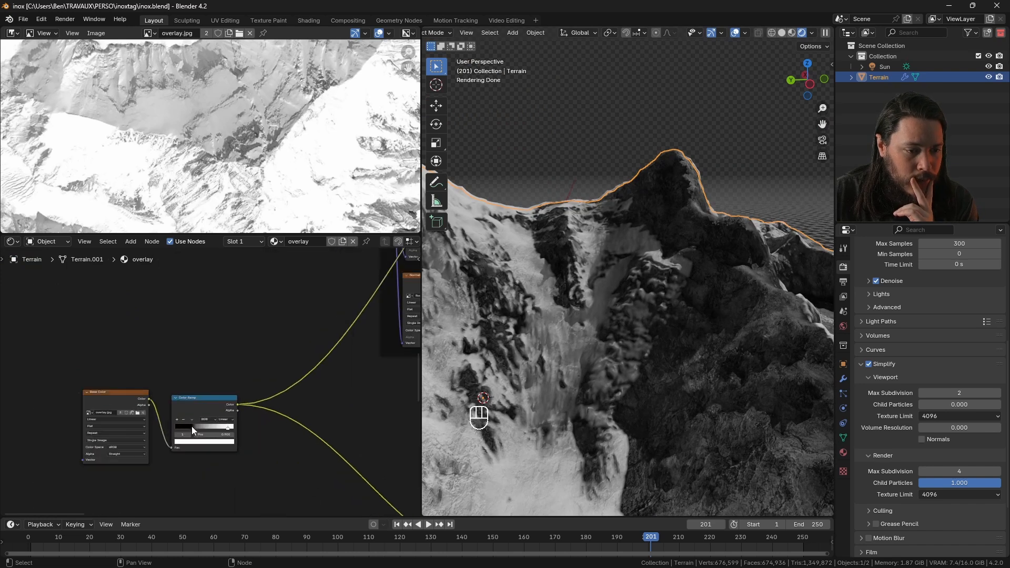
click(210, 455)
drag(269, 377, 268, 341)
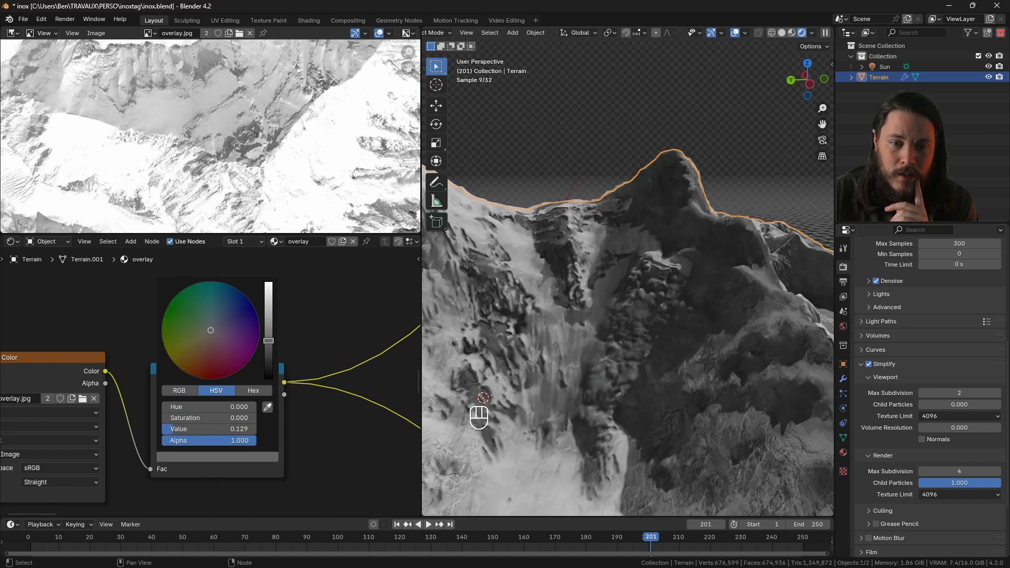
scroll(558, 291, down, 3)
scroll(623, 282, down, 2)
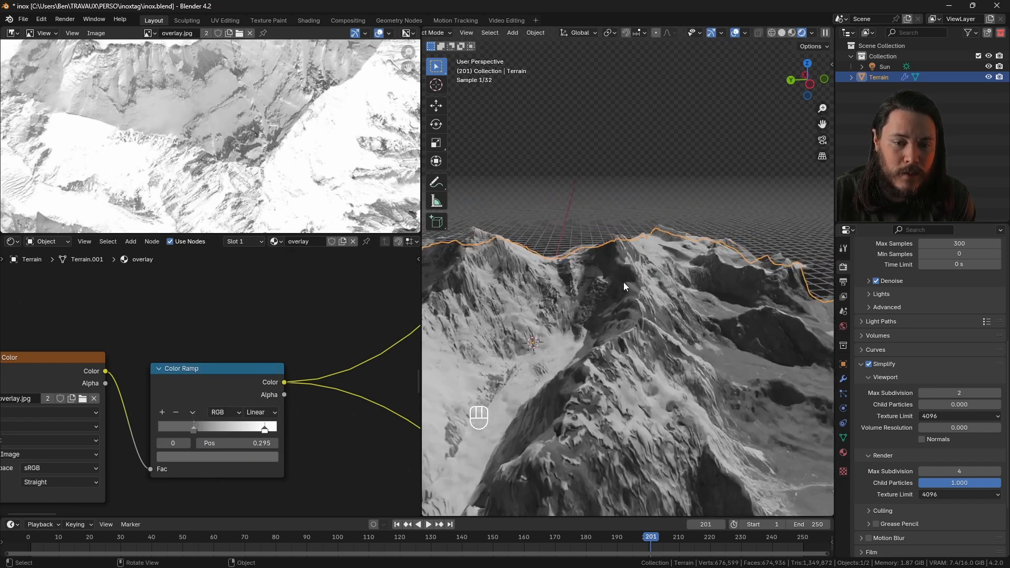
key(ctrl+s)
Step: Rotate the Sun freely with Trackball to change the light direction on the mountains, and save the file
click(885, 67)
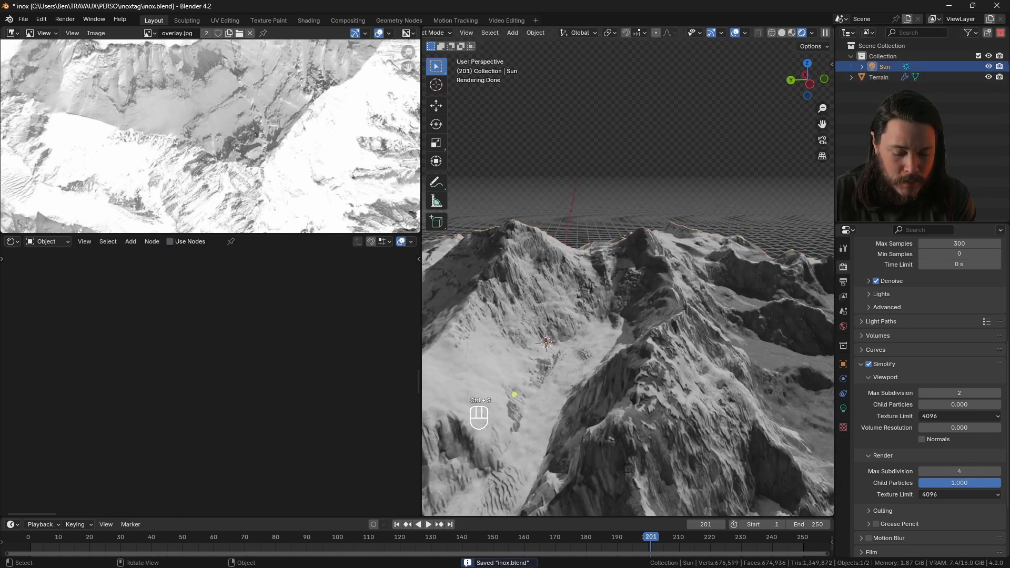
key(r)
key(r)
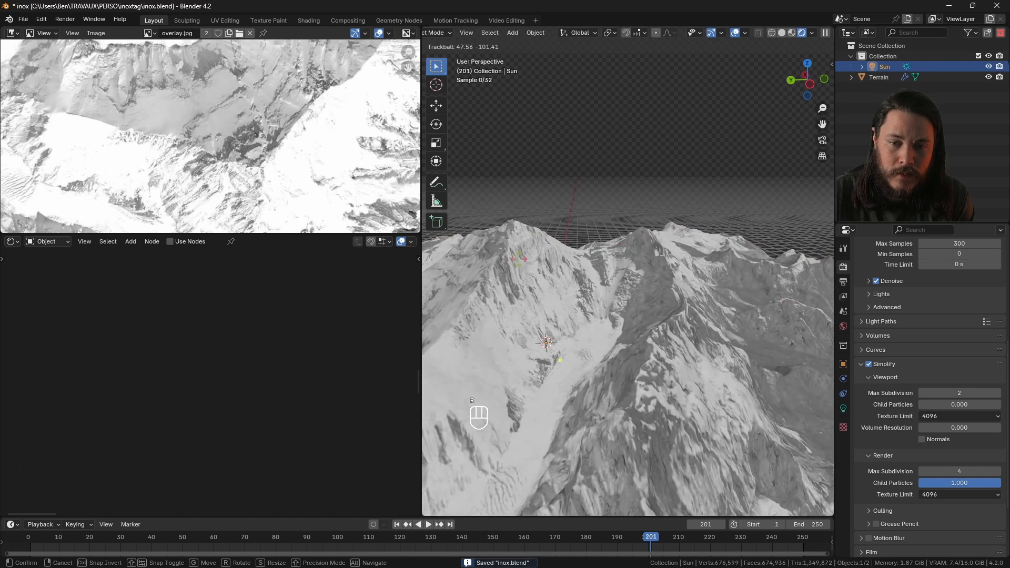
click(654, 241)
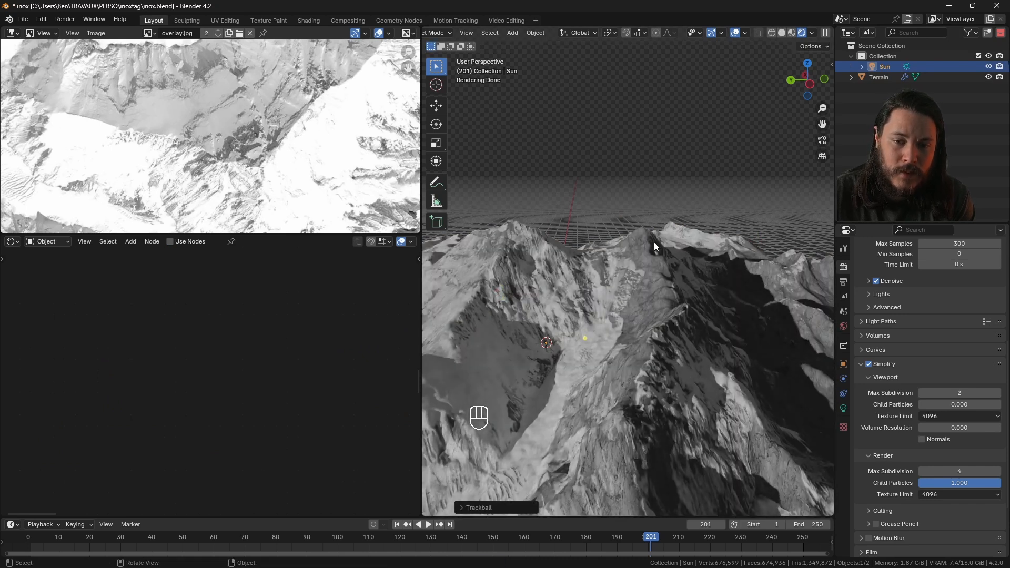
middle_drag(654, 242, 646, 349)
middle_drag(625, 229, 645, 237)
key(ctrl+s)
scroll(646, 238, up, 3)
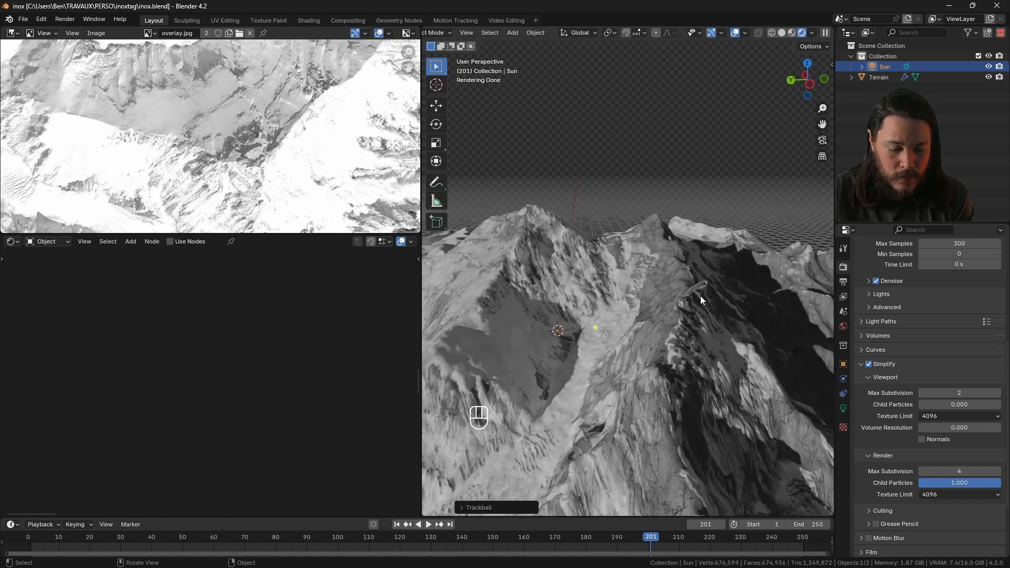
key(r)
key(r)
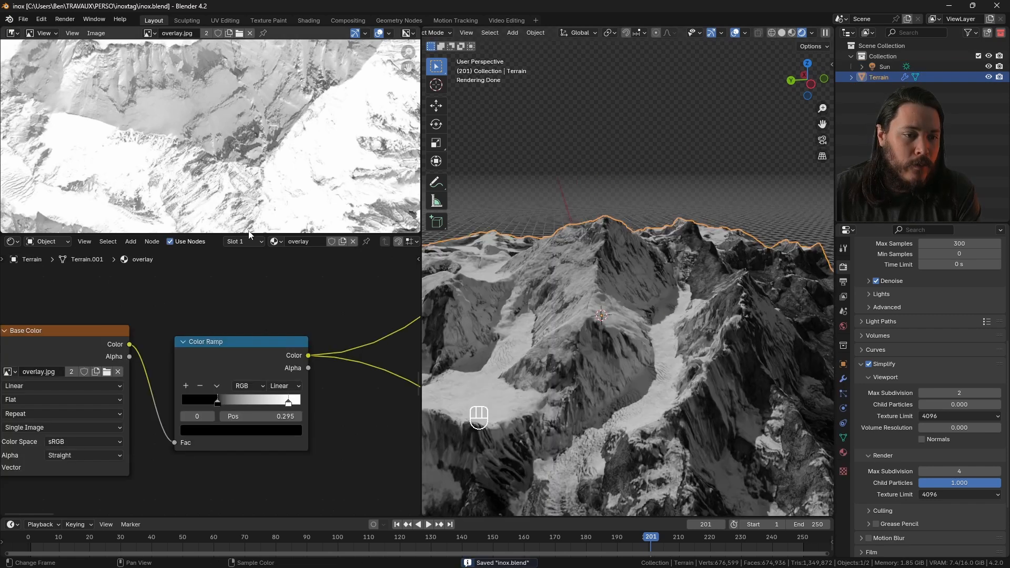
Step: Enlarge the Image Editor and examine the baked-in shadow areas of overlay.jpg around the central ridge
drag(251, 233, 253, 317)
scroll(251, 176, down, 6)
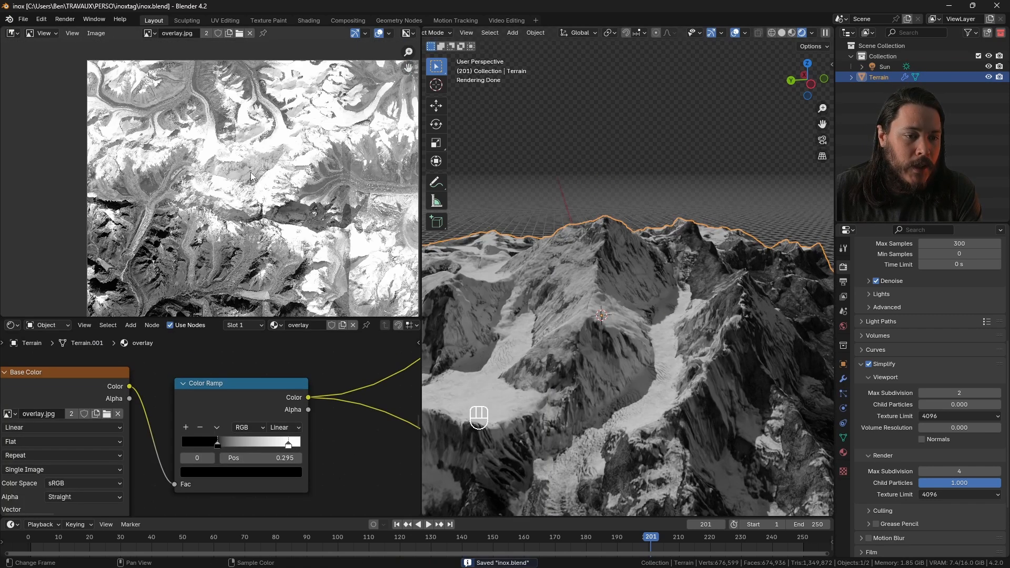
scroll(251, 177, up, 6)
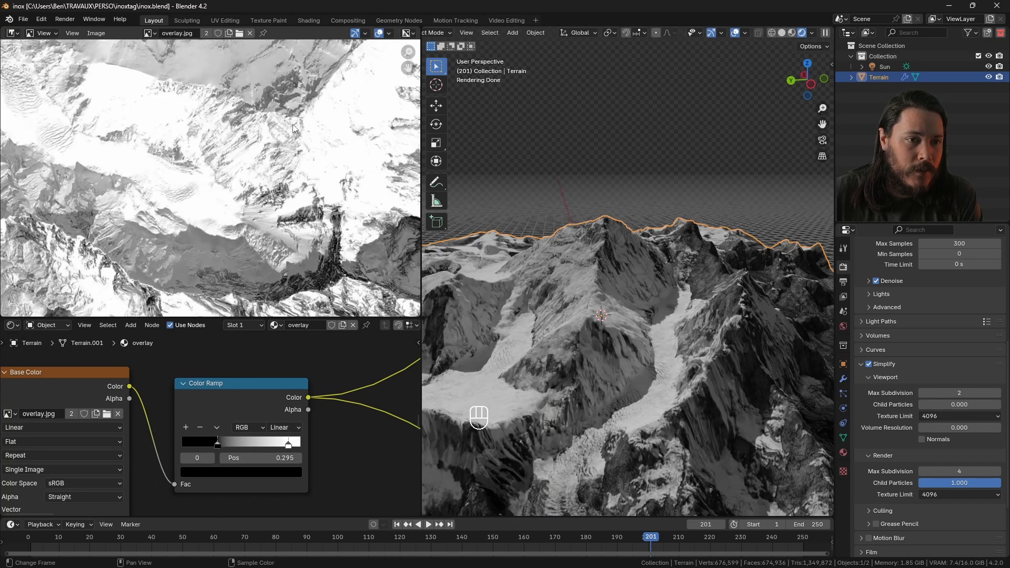
scroll(236, 218, up, 2)
scroll(288, 200, down, 2)
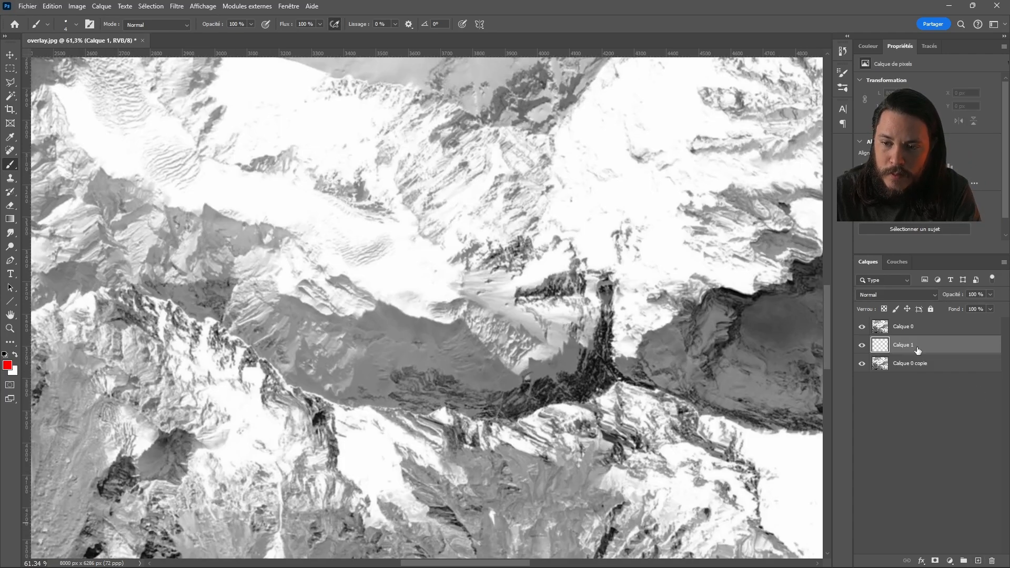
Step: In Photoshop, move Calque 1 above Calque 0 and outline the shadowed mountain face in red with the brush
drag(917, 350, 919, 321)
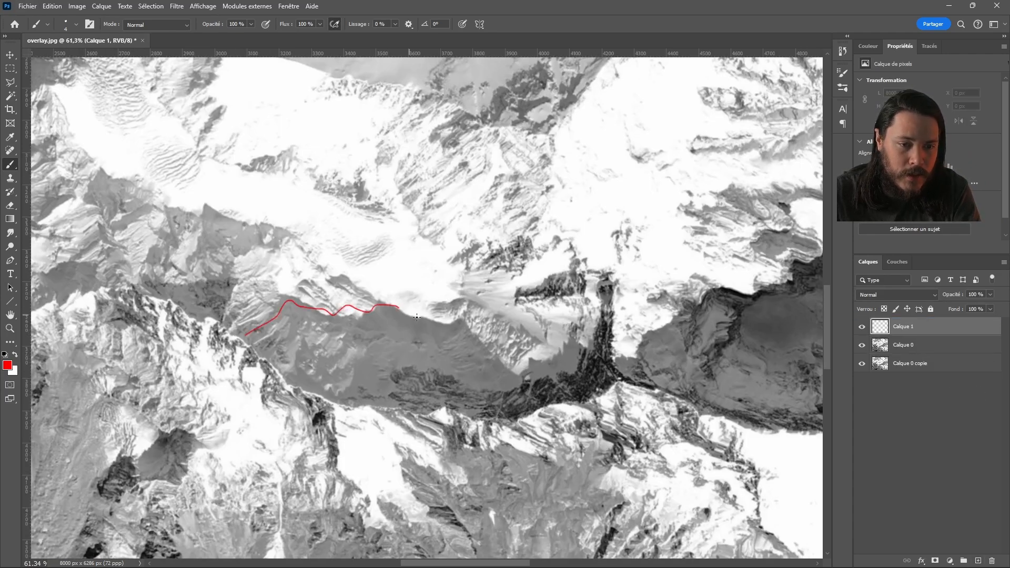
drag(416, 317, 384, 433)
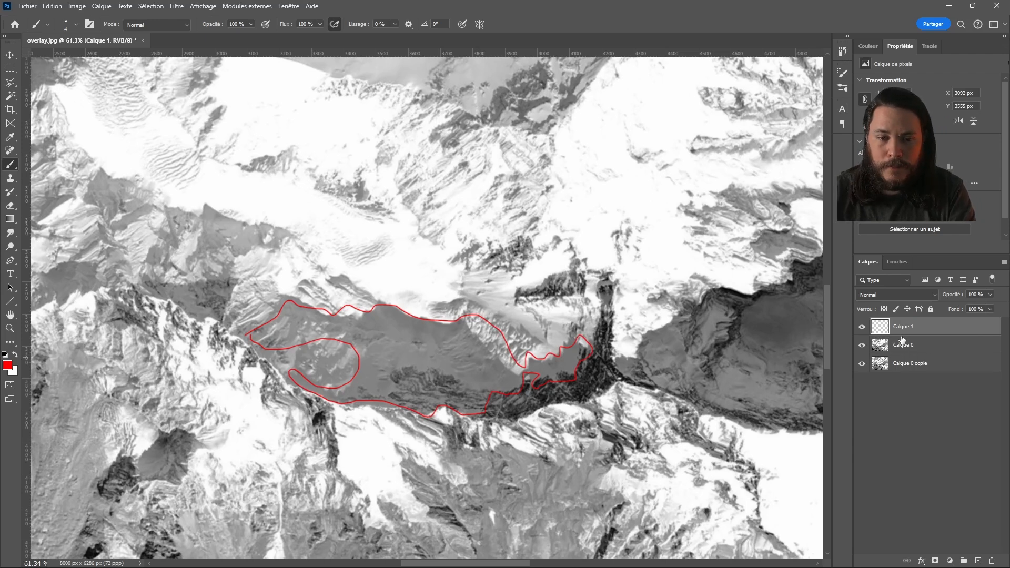
Step: Add a Curves adjustment layer and raise its curve to brighten the image, with input 44 mapped to output 93
click(951, 560)
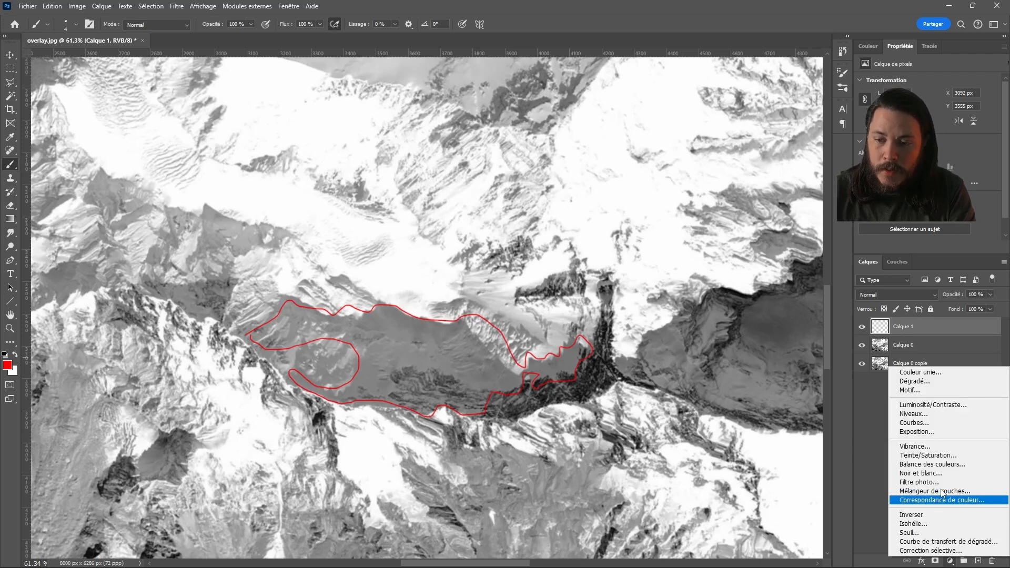
click(929, 423)
drag(955, 137, 945, 107)
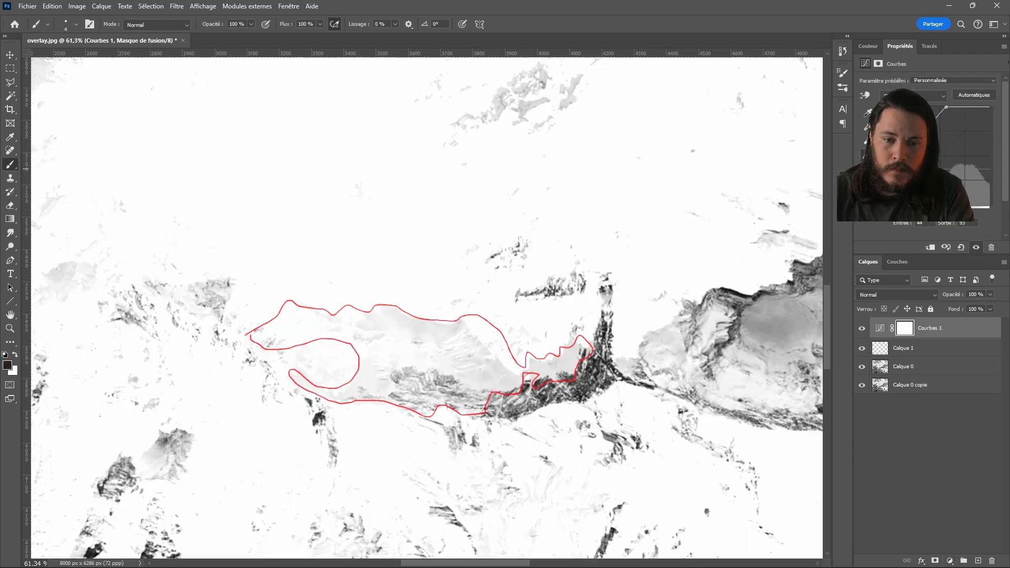
Step: Paint black over the Curves layer's mask with an enlarged brush so the brightening is limited to the outlined shadow
click(903, 329)
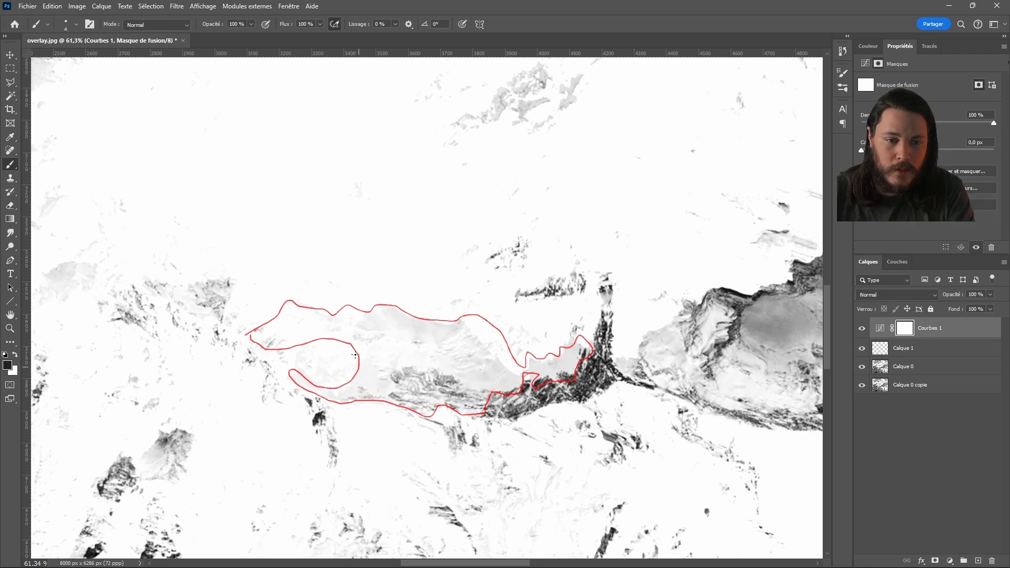
alt+scroll(364, 347, up, 6)
alt+scroll(371, 400, down, 2)
mouse_move(684, 271)
mouse_down()
mouse_move(282, 372)
mouse_move(526, 446)
mouse_up()
alt+scroll(400, 310, down, 6)
alt+right_drag(515, 393, 547, 393)
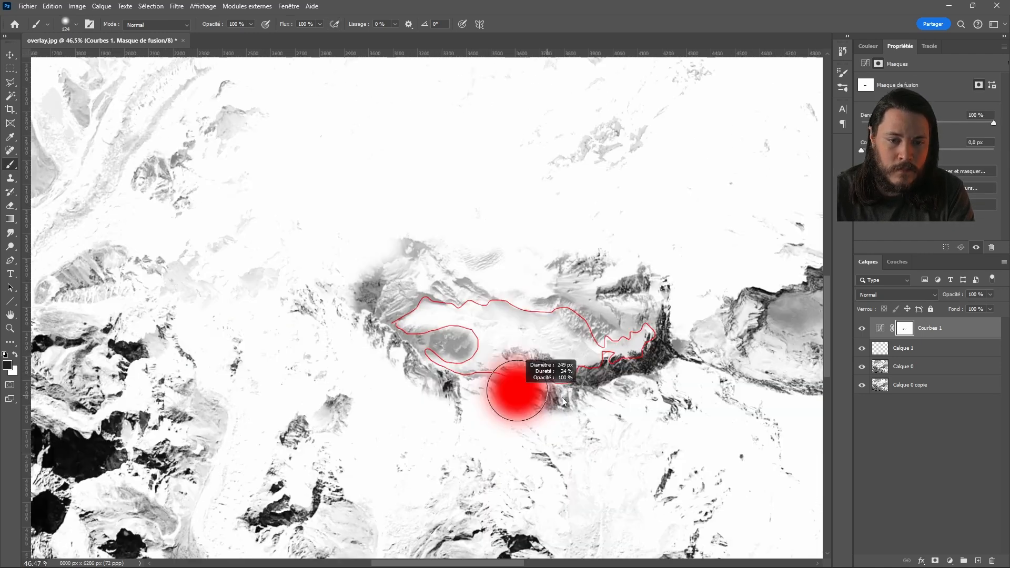
click(413, 347)
alt+scroll(394, 303, down, 8)
mouse_move(126, 125)
mouse_down()
mouse_move(205, 379)
mouse_move(630, 137)
mouse_move(295, 121)
mouse_up()
alt+right_drag(829, 116, 765, 116)
scroll(829, 116, up, 3)
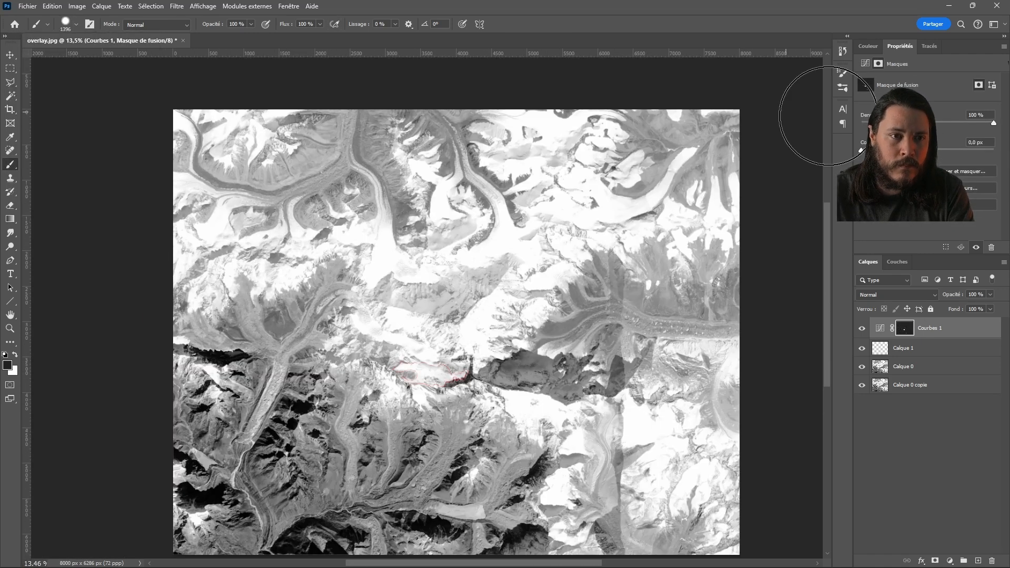
scroll(568, 446, down, 3)
Step: Set the brush hardness to about 41% and refine the Curves mask along the shadow's lower edge, resizing the brush
click(77, 24)
click(87, 86)
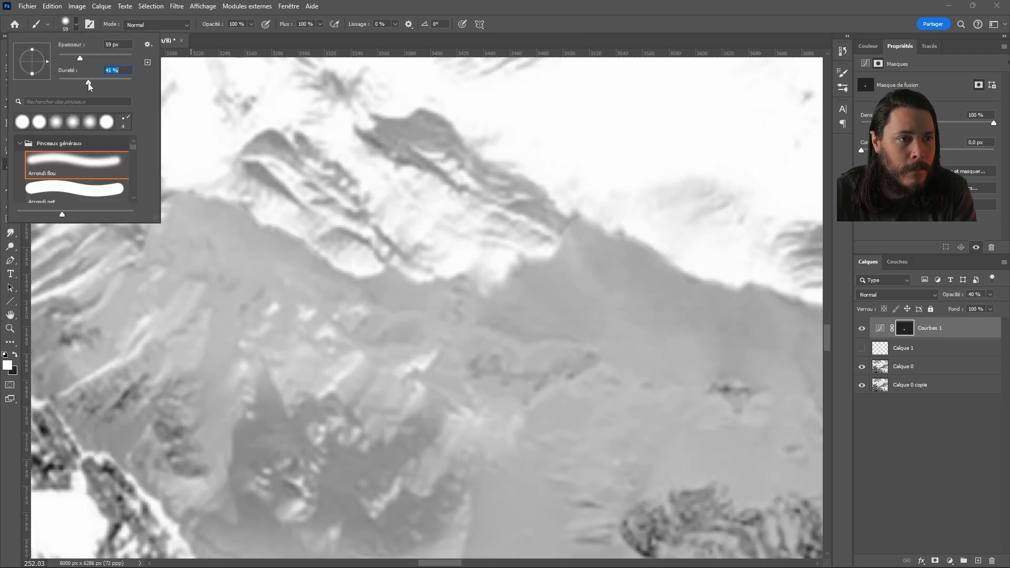
key(Return)
drag(93, 359, 188, 288)
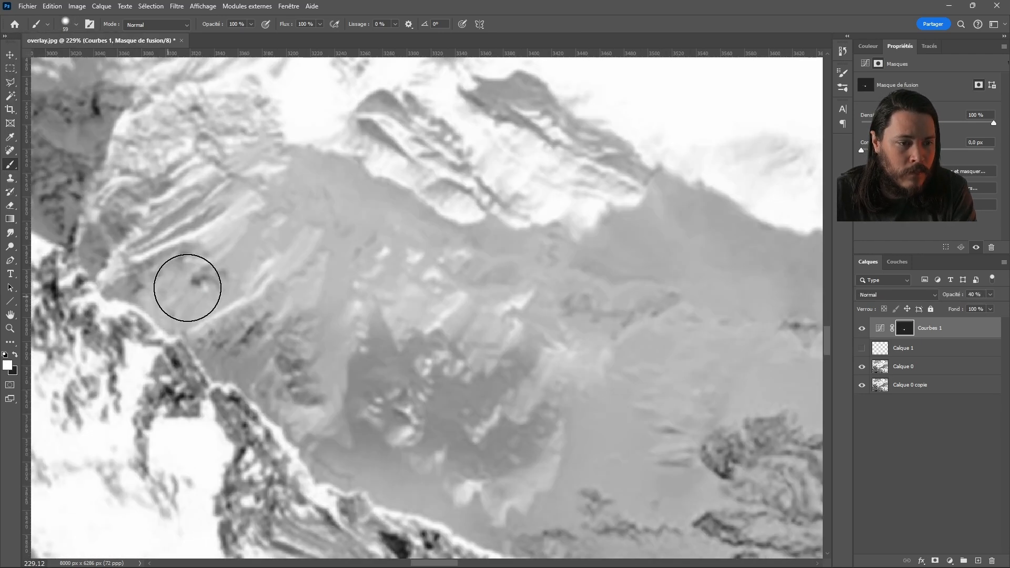
alt+right_drag(187, 288, 162, 288)
key(])
mouse_move(322, 455)
mouse_down()
mouse_move(371, 383)
mouse_move(543, 417)
mouse_move(409, 460)
mouse_up()
Step: Toggle the Curves layer's visibility to compare the shadowed face with and without the correction
alt+scroll(492, 315, down, 5)
click(861, 328)
click(861, 328)
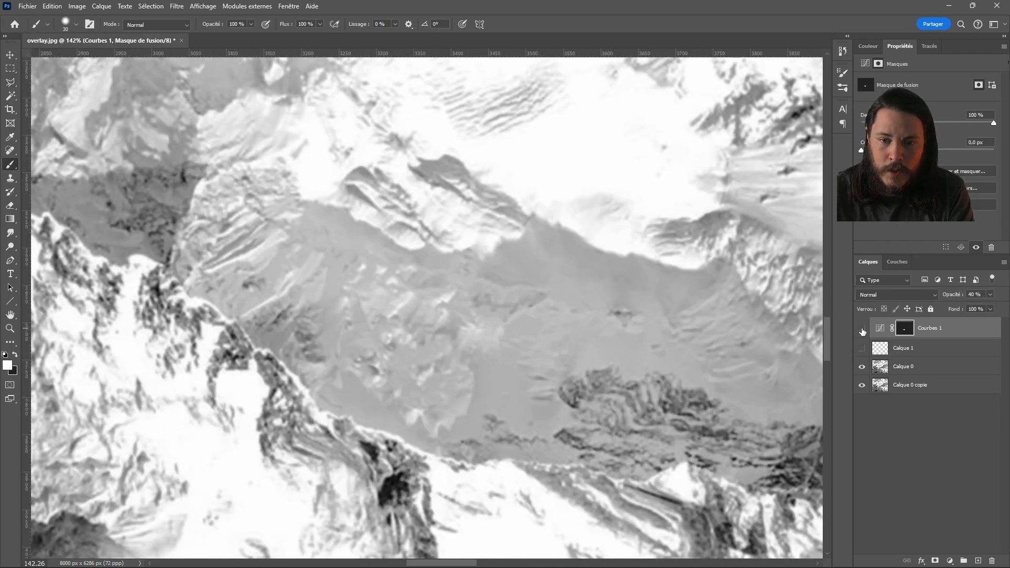
click(861, 328)
click(861, 328)
Step: Raise the Curves layer's opacity to about 94% and refine its mask along the shadow's upper ridge, alternating white and black
alt+scroll(638, 249, up, 5)
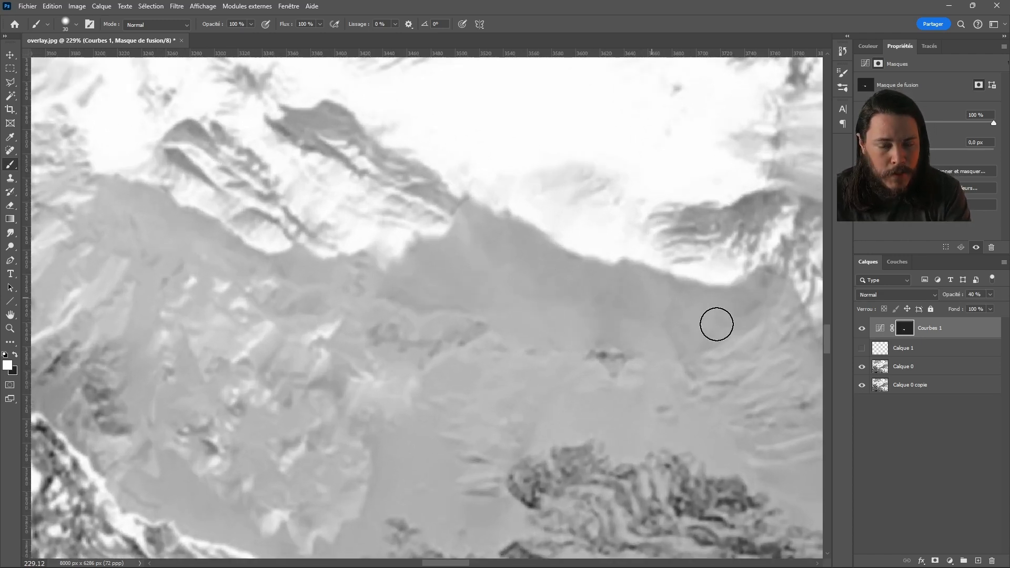
drag(949, 295, 978, 298)
drag(525, 238, 435, 230)
key(bracketleft)
key(bracketleft)
key(bracketleft)
key(x)
drag(367, 205, 374, 198)
key(x)
key(bracketright)
key(bracketright)
key(bracketright)
key(bracketright)
key(bracketright)
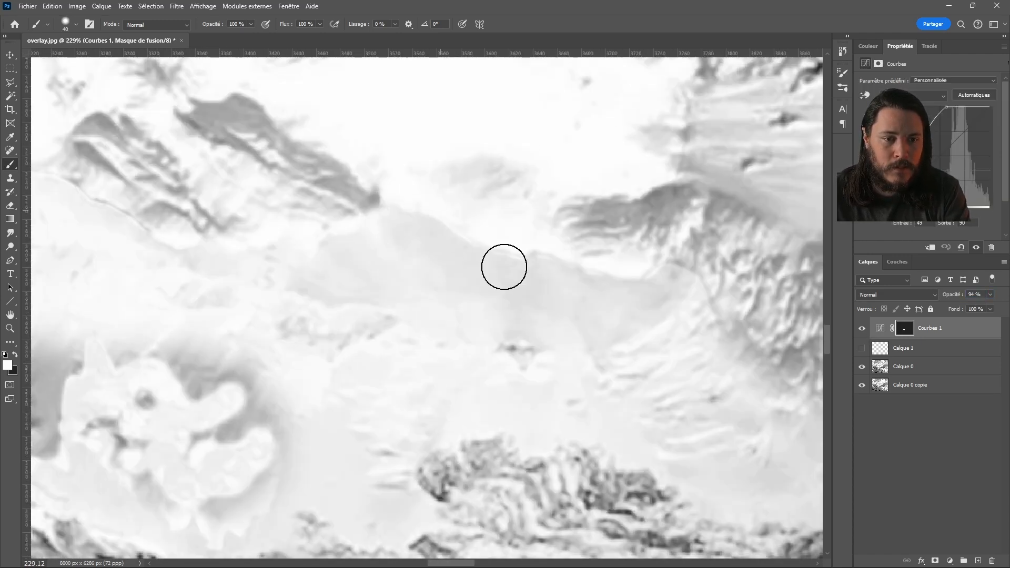
click(862, 348)
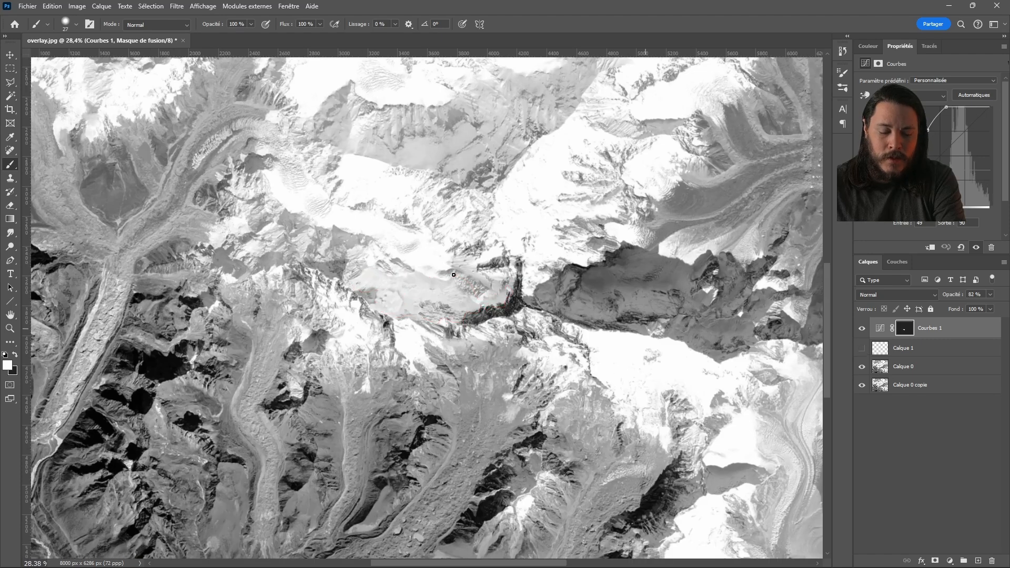
Step: Save the corrected image as overlay2.jpg and quit Photoshop without saving the changes to overlay.jpg
key(ctrl+shift+s)
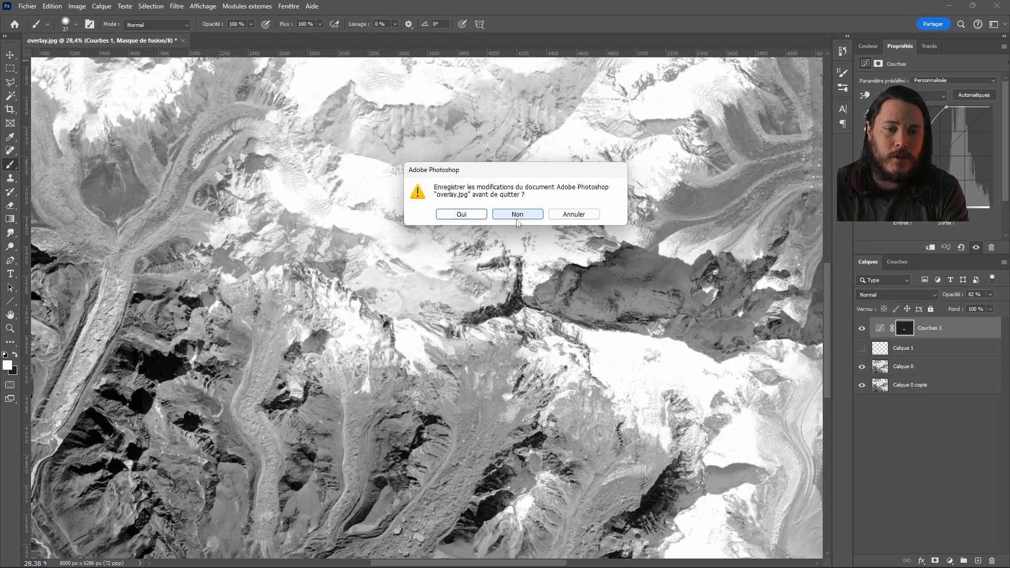
click(517, 216)
click(582, 168)
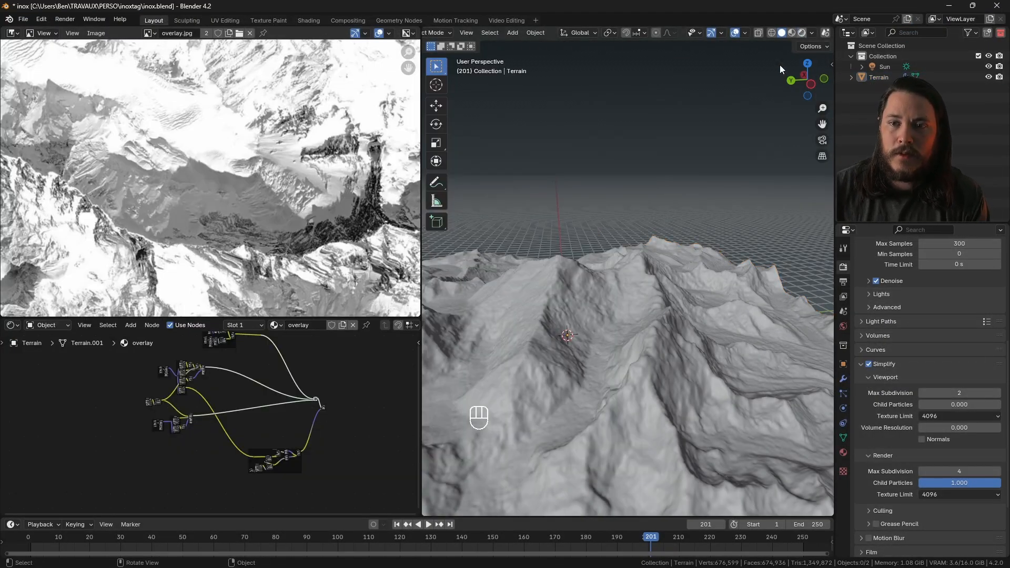
Step: In Blender, switch the viewport to rendered shading and replace the Base Color texture's image with overlay2.jpg
click(801, 33)
click(843, 378)
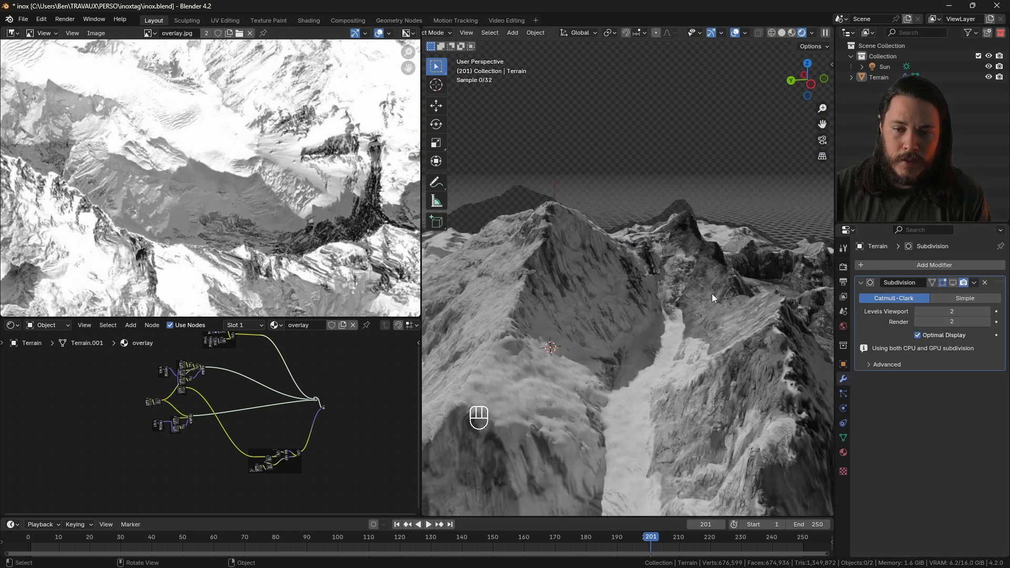
scroll(158, 404, up, 7)
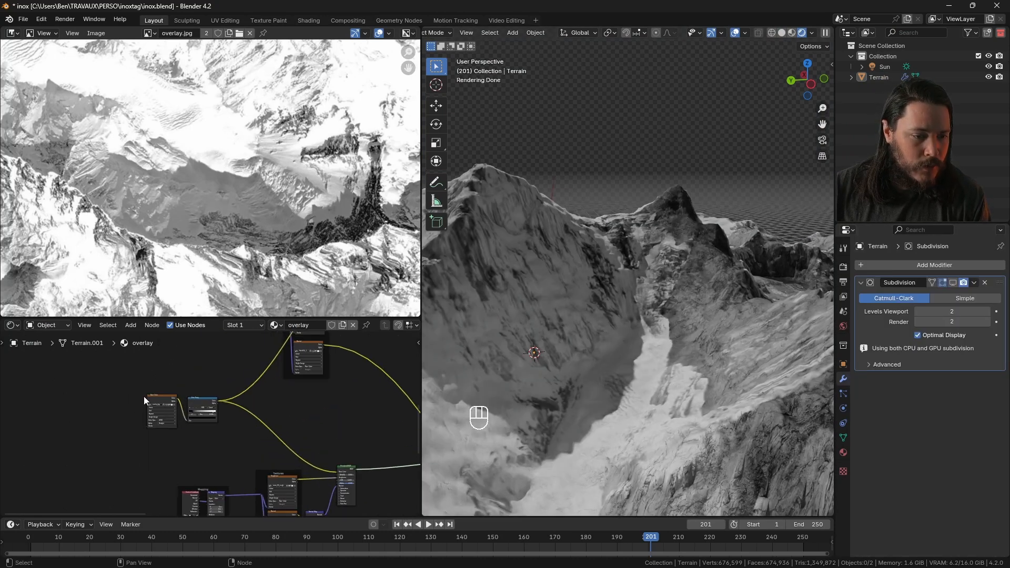
click(185, 389)
click(435, 199)
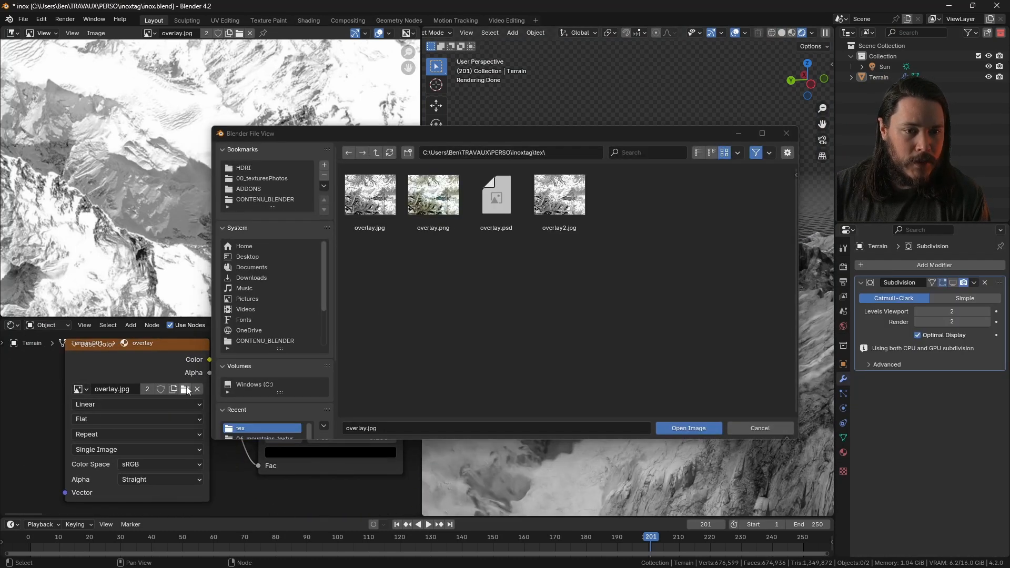
click(695, 431)
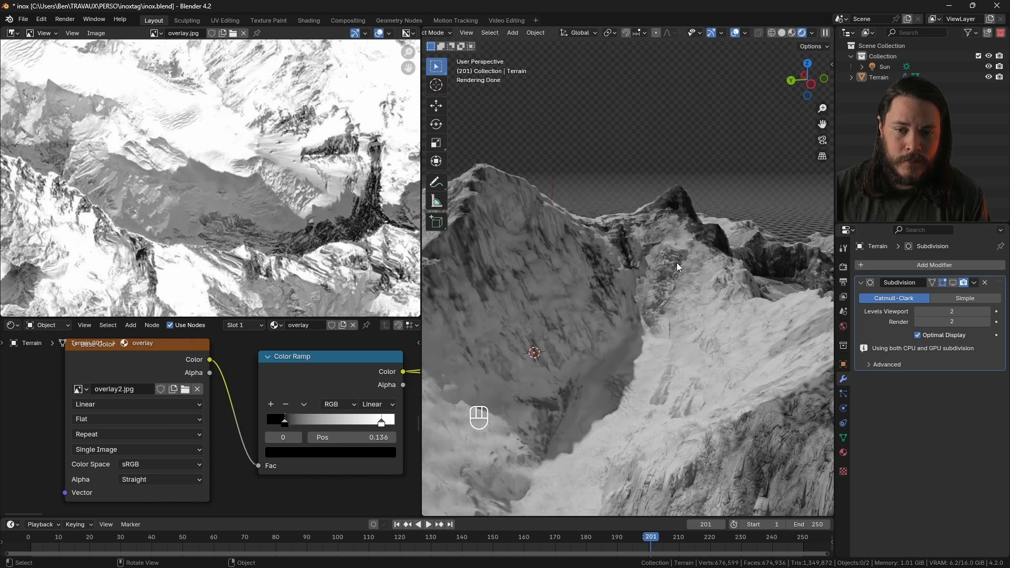
Step: Inspect the terrain's corrected face with overlay2.jpg up close and save the Blender file
middle_drag(676, 263, 653, 204)
scroll(661, 222, up, 3)
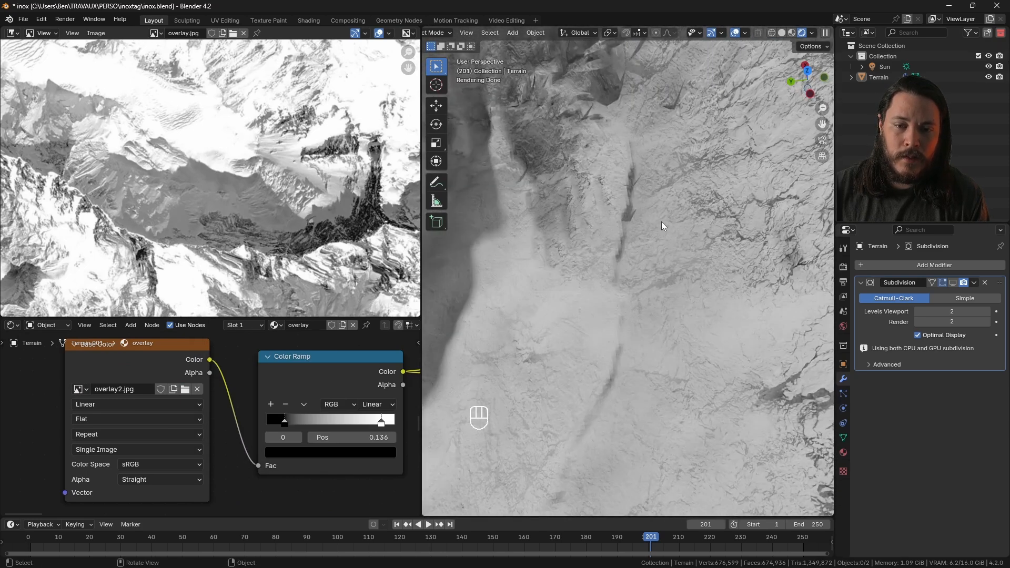
key(ctrl+s)
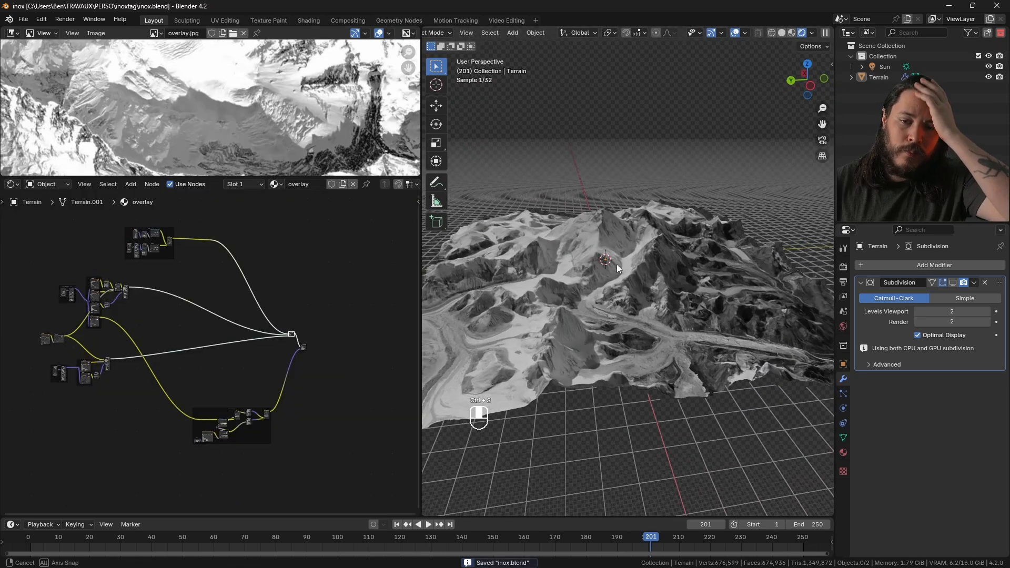
Step: Move the Color Ramp's black stop to about 0.20 for darker rock streaks on the face and save the file
middle_drag(617, 264, 624, 320)
scroll(621, 239, up, 6)
scroll(626, 308, up, 3)
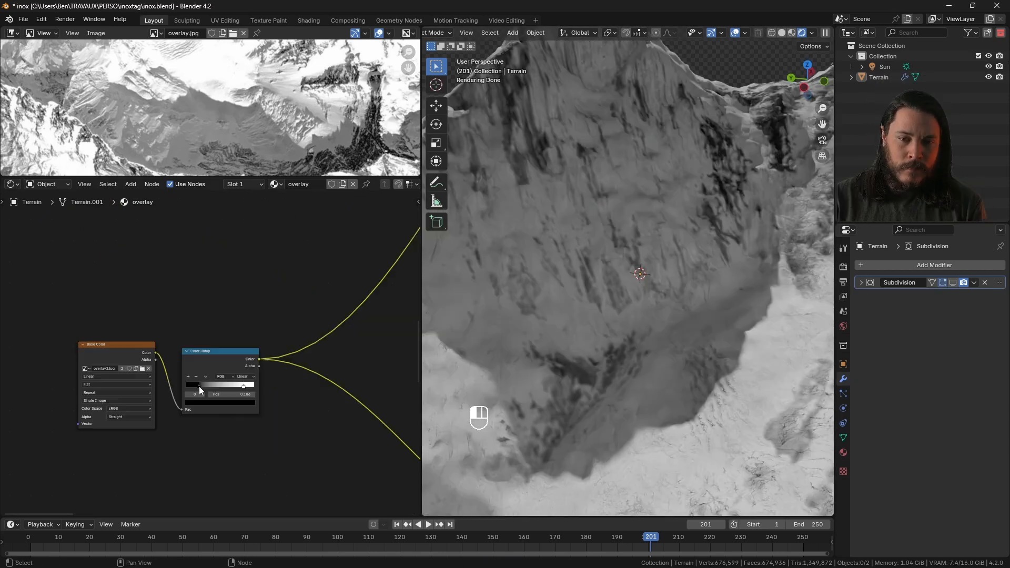
drag(199, 386, 204, 386)
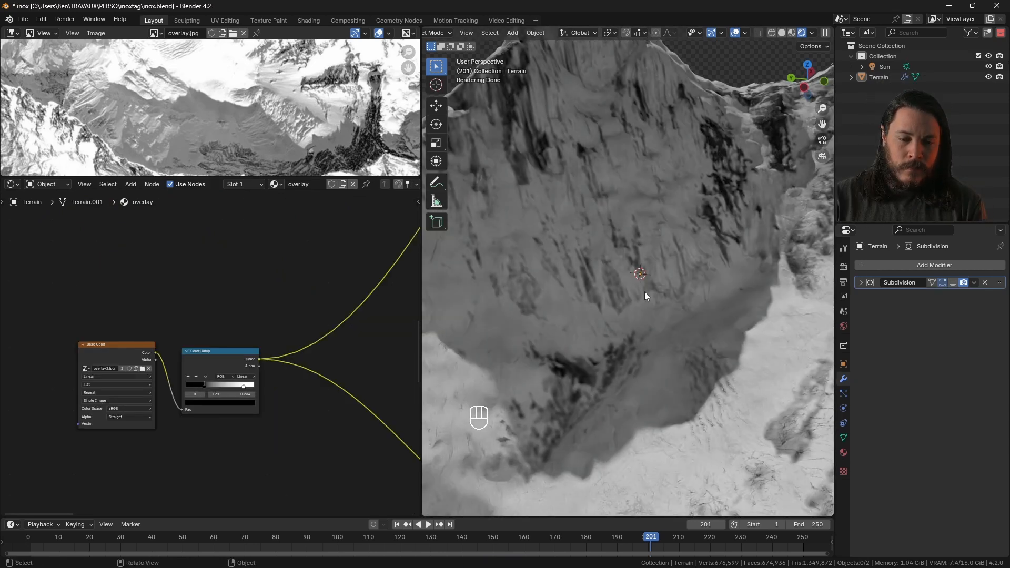
scroll(645, 294, down, 8)
key(ctrl+s)
Step: Compare the base camp lights in the DaVinci Resolve reference footage with the Everest terrain to locate the camp
middle_drag(620, 292, 648, 358)
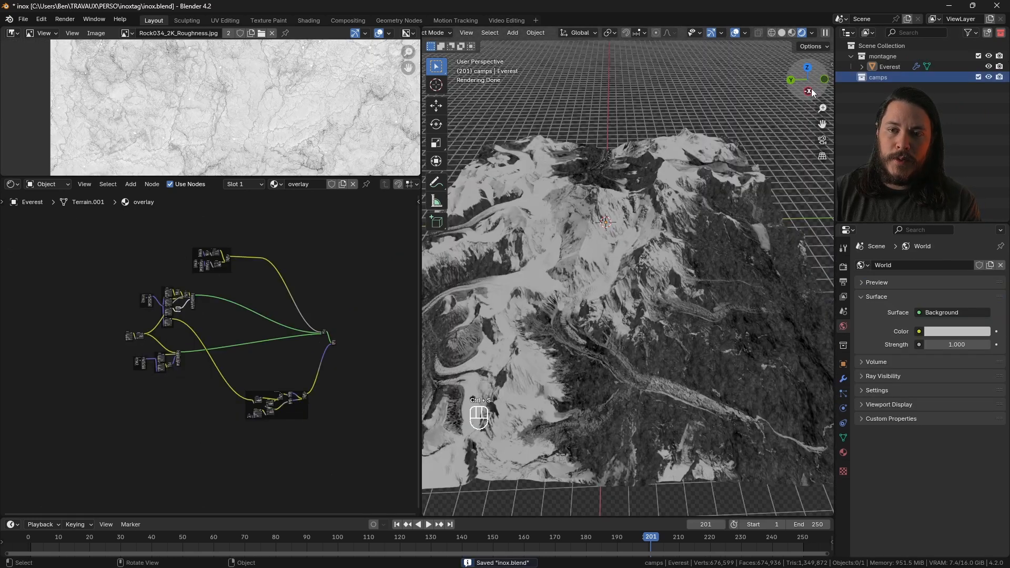
click(807, 80)
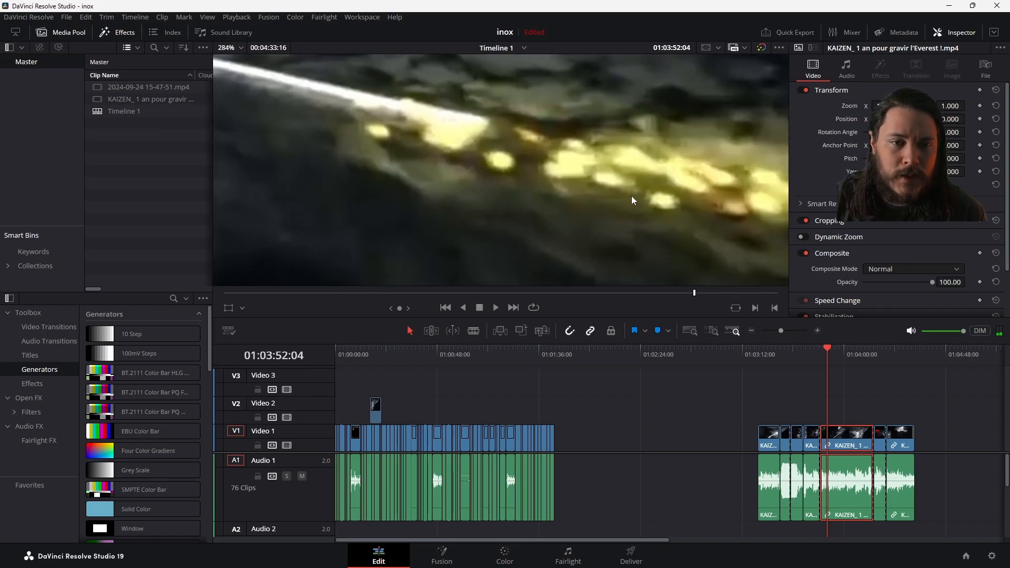
mouse_move(357, 154)
middle_down()
mouse_move(388, 167)
mouse_move(357, 153)
middle_up()
middle_drag(647, 170, 398, 171)
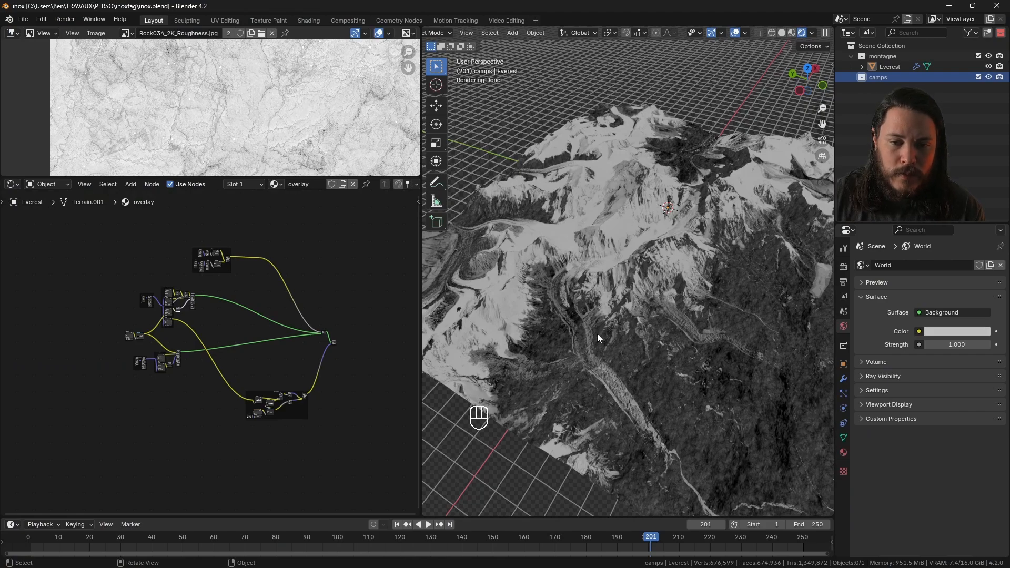
middle_drag(598, 334, 629, 305)
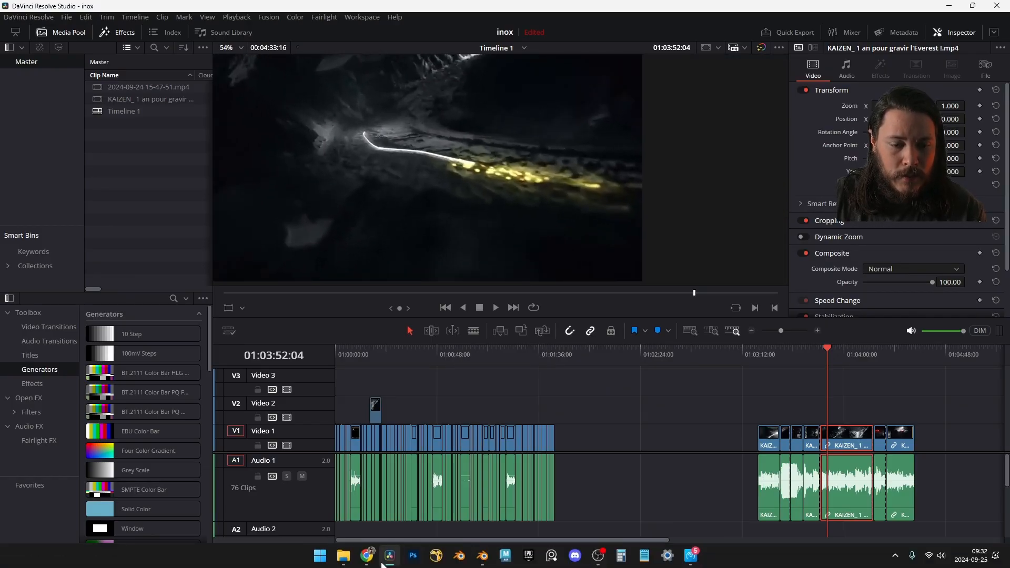
click(385, 558)
Step: Place the 3D cursor on the glacier below the icefall, at the base camp's location
shift+middle_drag(672, 387, 649, 342)
scroll(572, 285, up, 2)
shift+right_click(554, 281)
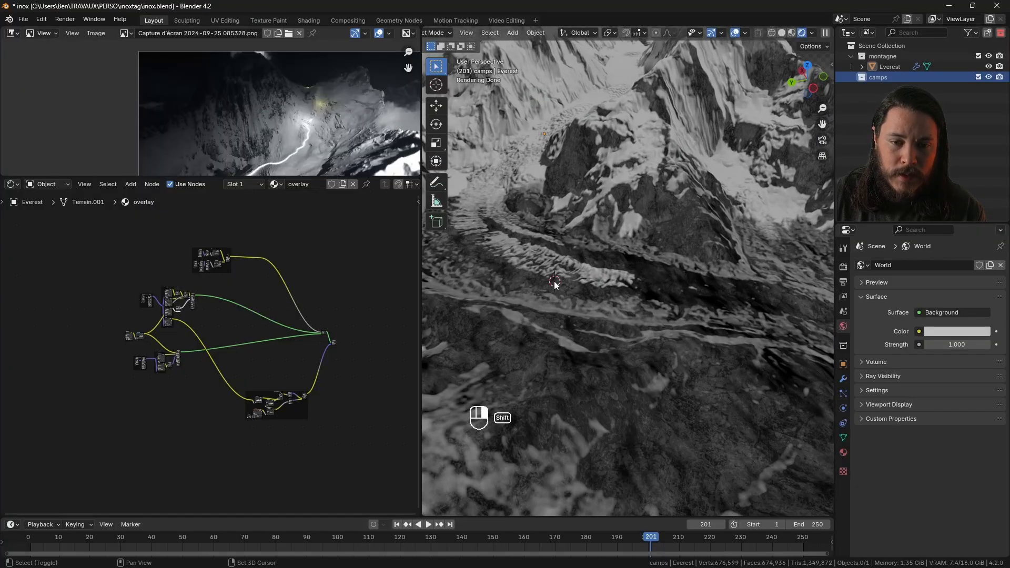
mouse_move(528, 273)
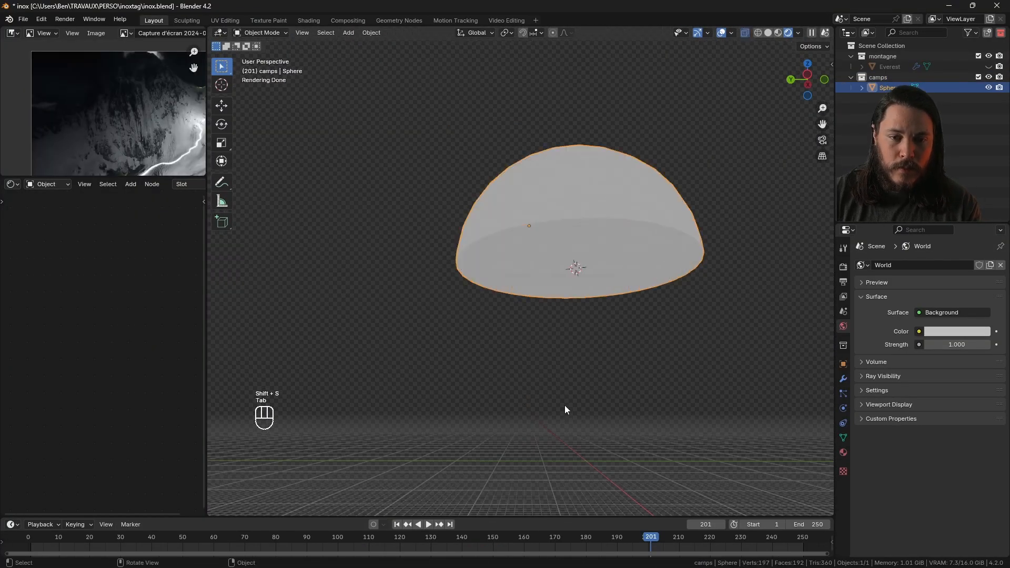
Step: Set the snap target to Face and move the glowing dome onto the glacier surface
scroll(563, 248, down, 4)
scroll(532, 237, up, 4)
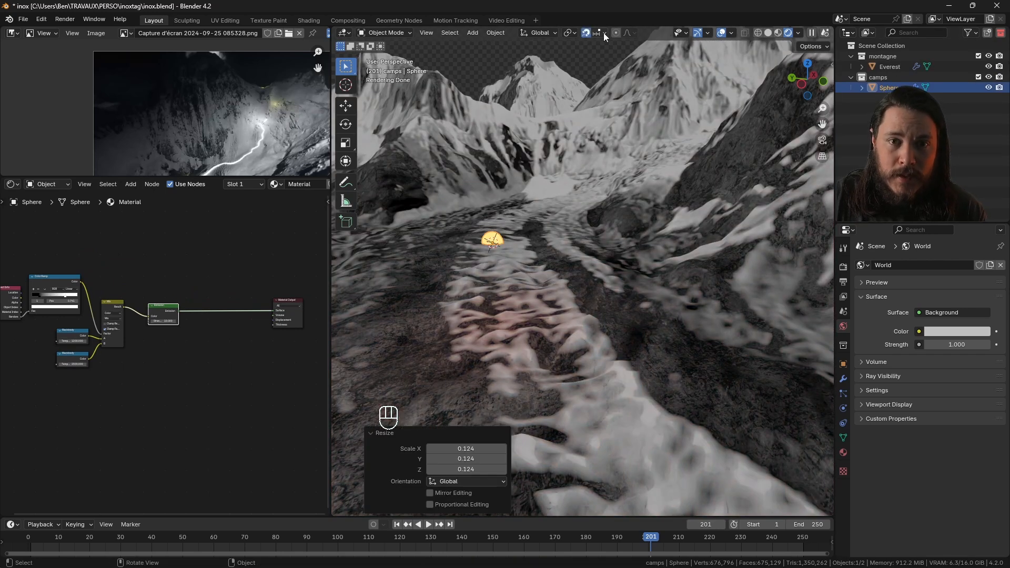
click(604, 32)
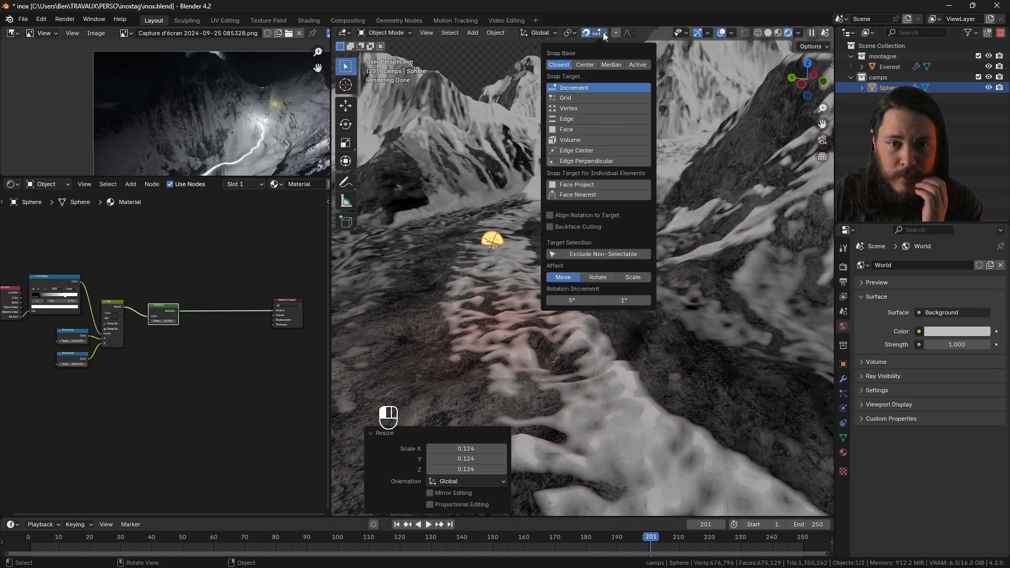
click(579, 129)
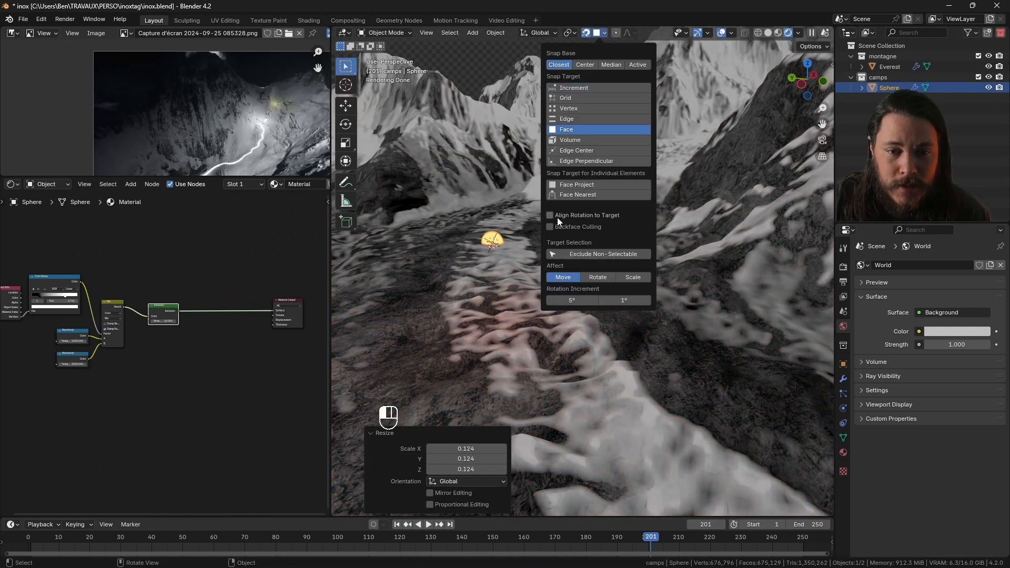
key(g)
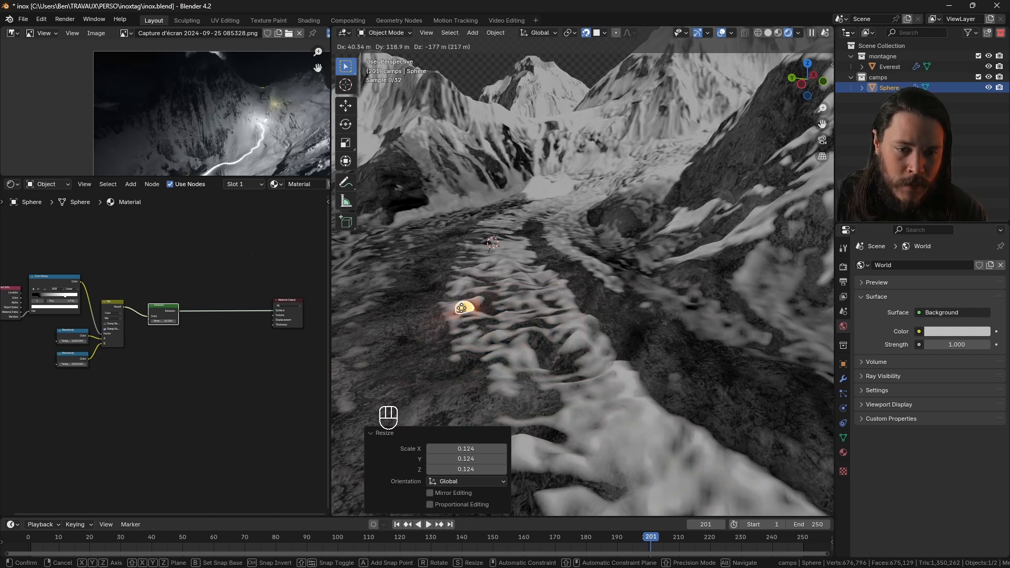
click(500, 301)
Step: Scale the glowing dome by about 0.252 and switch to DaVinci Resolve for the base camp reference
middle_drag(500, 301, 611, 345)
key(s)
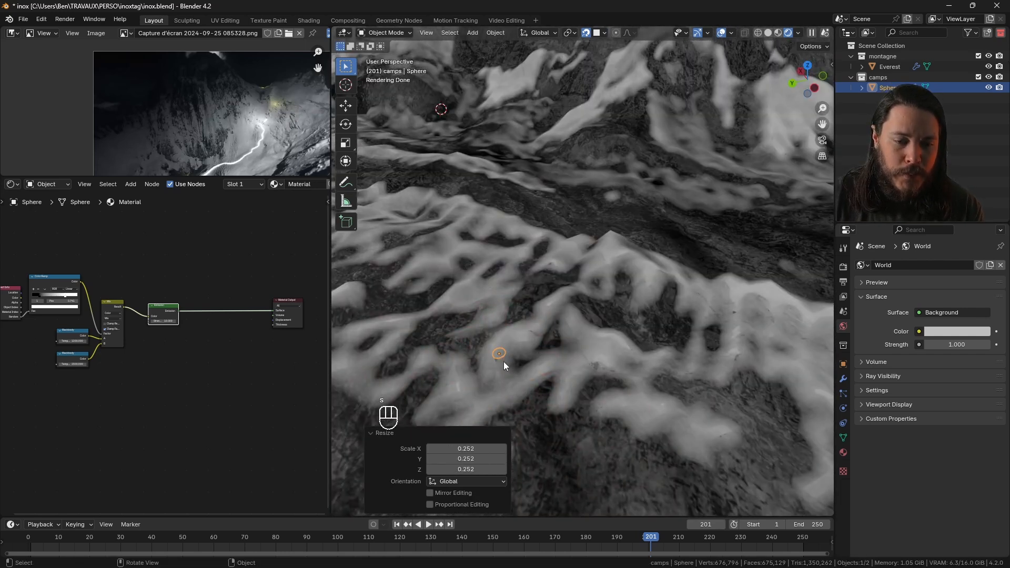
click(499, 353)
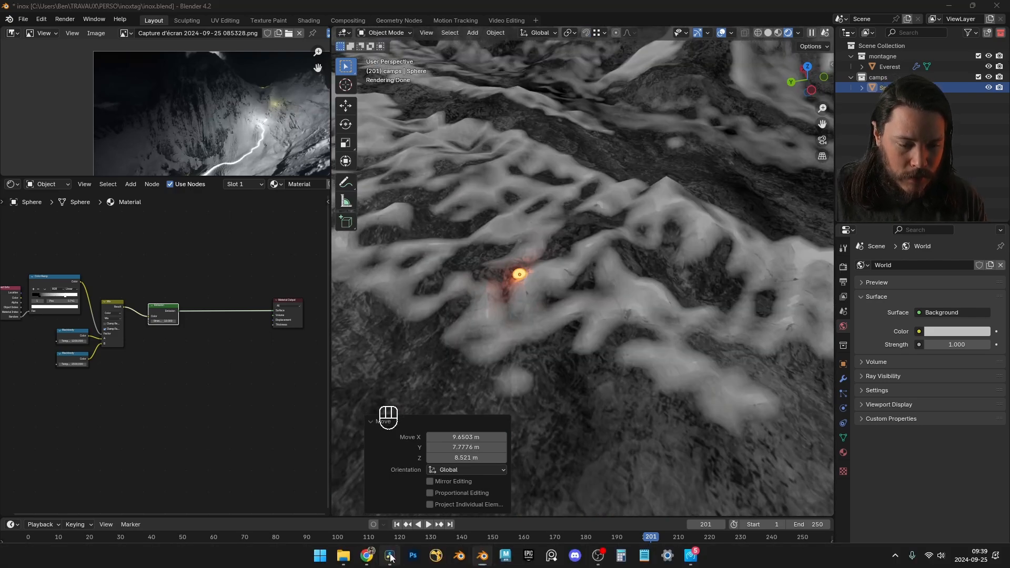
click(390, 556)
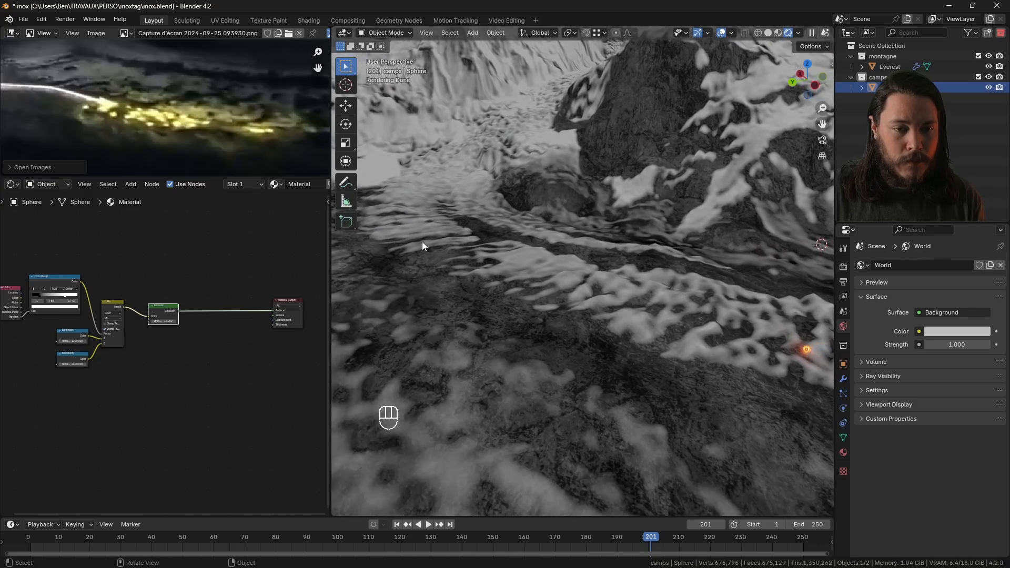
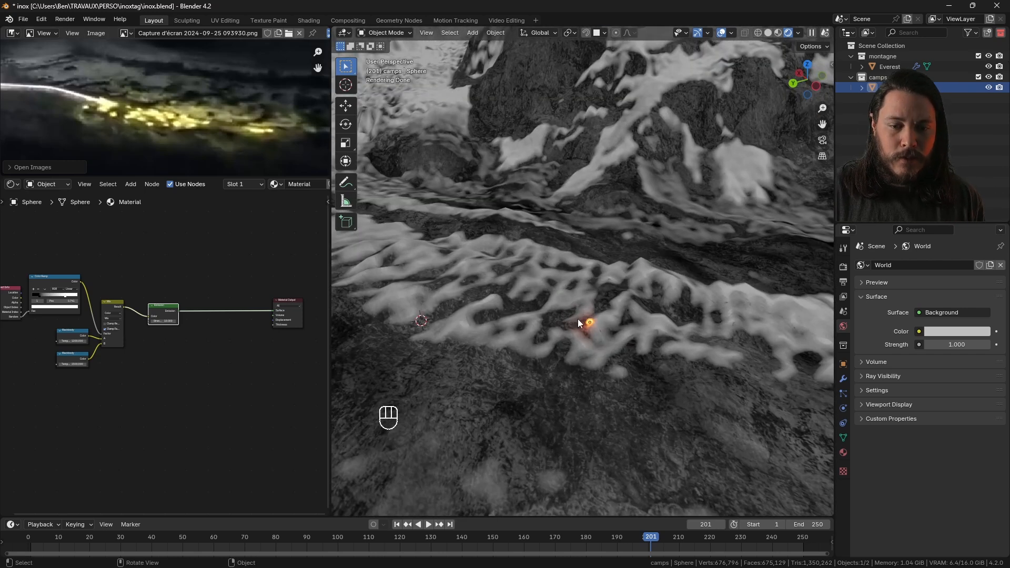
Step: Scatter linked duplicates of the glowing dome along the glacier, following the light clusters in the base camp reference image
click(578, 319)
key(alt+d)
click(506, 314)
key(alt+d)
click(573, 279)
key(alt+d)
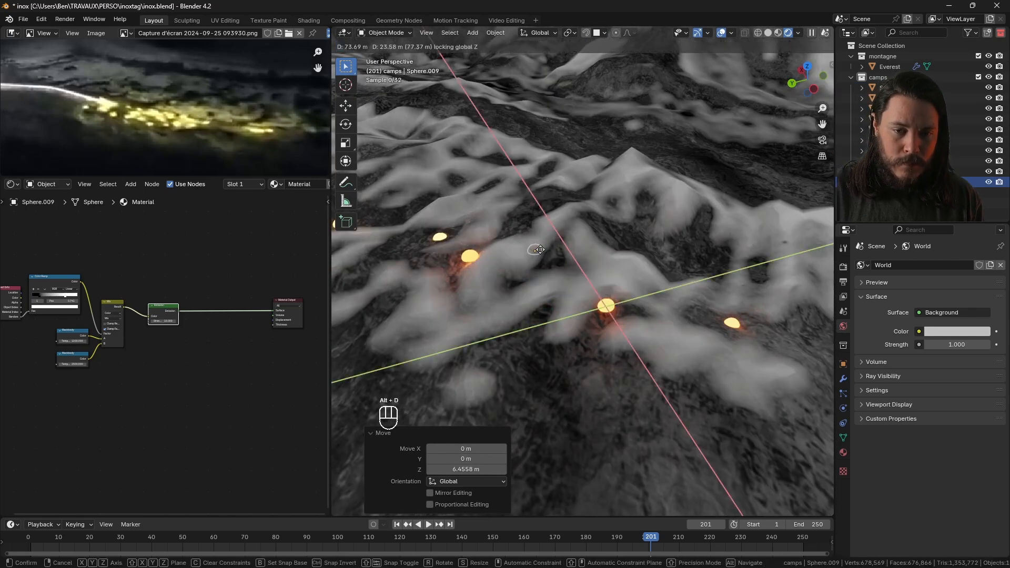
click(539, 249)
key(alt+d)
click(516, 290)
key(alt+d)
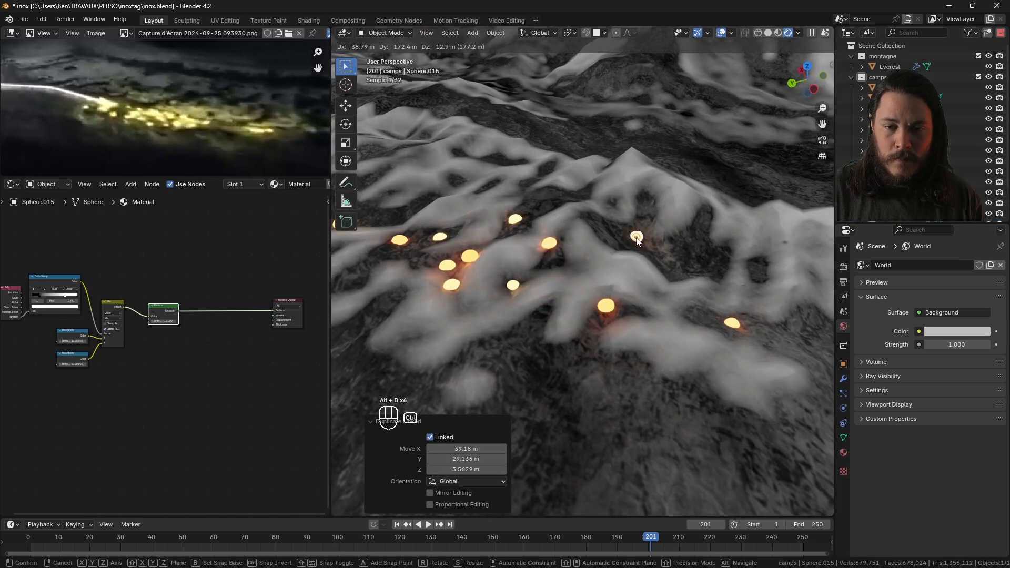
click(638, 237)
key(alt+d)
click(759, 261)
key(alt+d)
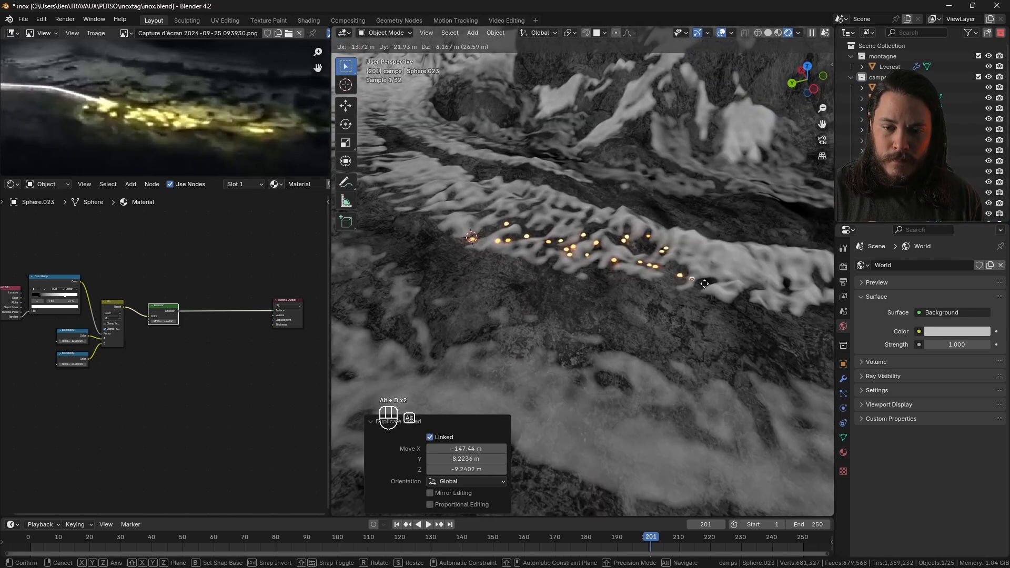
click(704, 283)
key(alt+d)
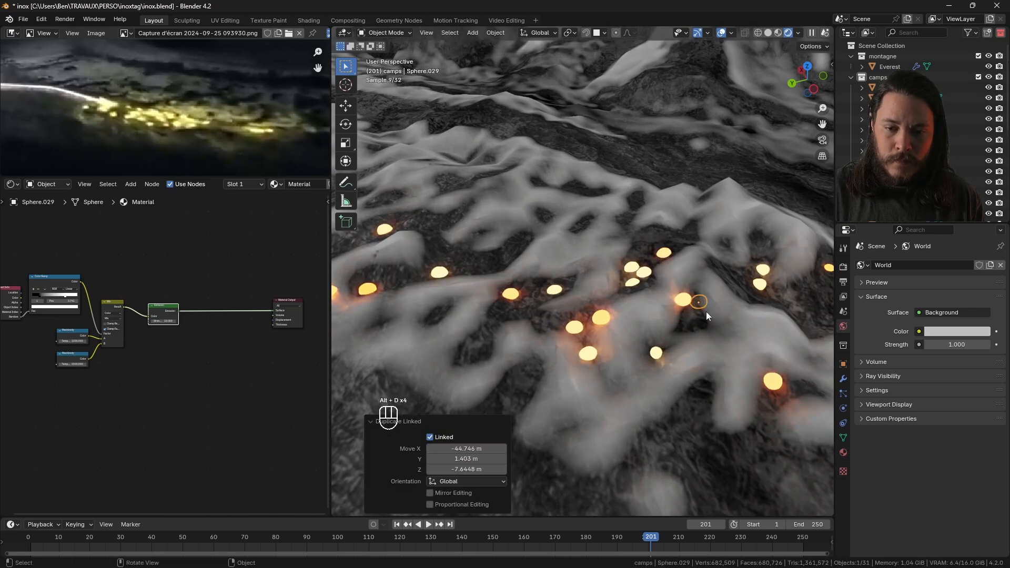
click(706, 311)
key(alt+d)
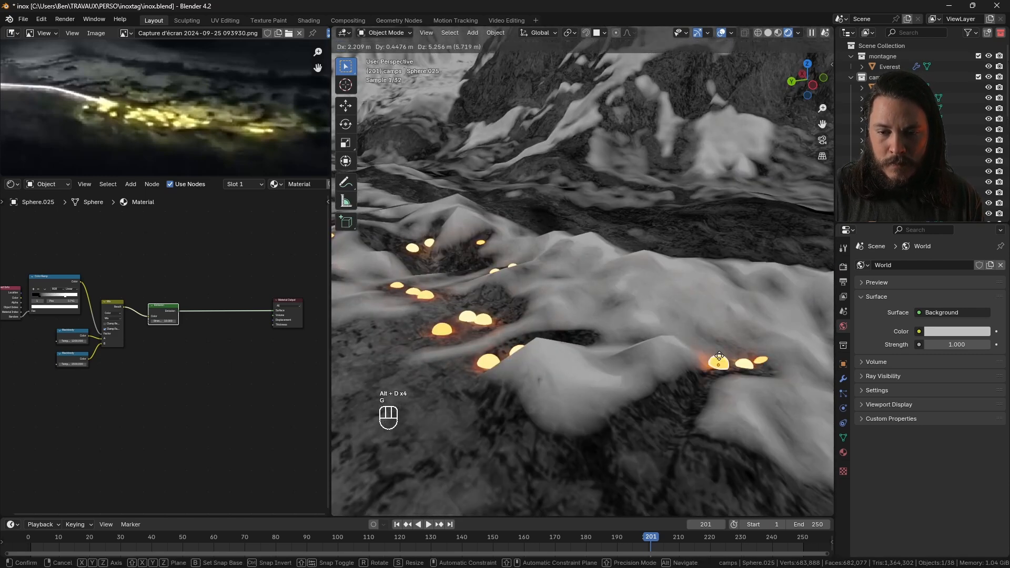
Step: Select every object in the camps collection and randomize their rotation by X 8.3°, Y 86° and Z 138°
click(565, 330)
click(866, 79)
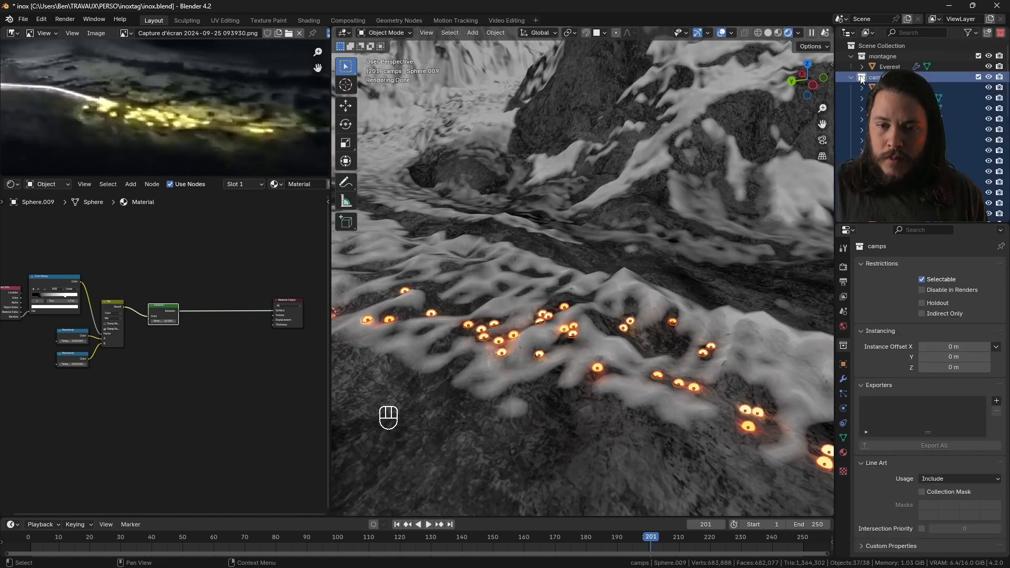
middle_drag(579, 328, 613, 360)
key(q)
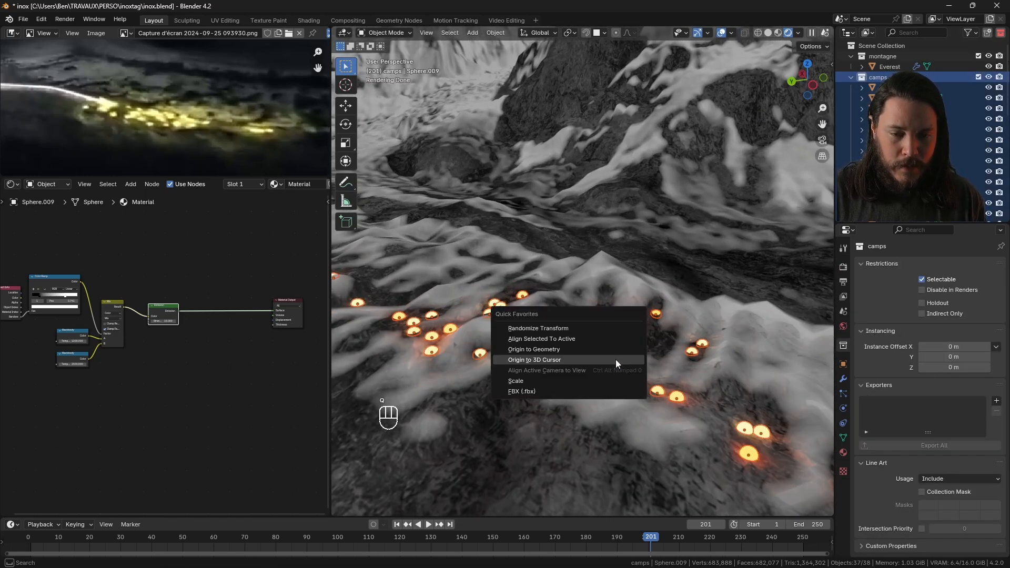
click(562, 328)
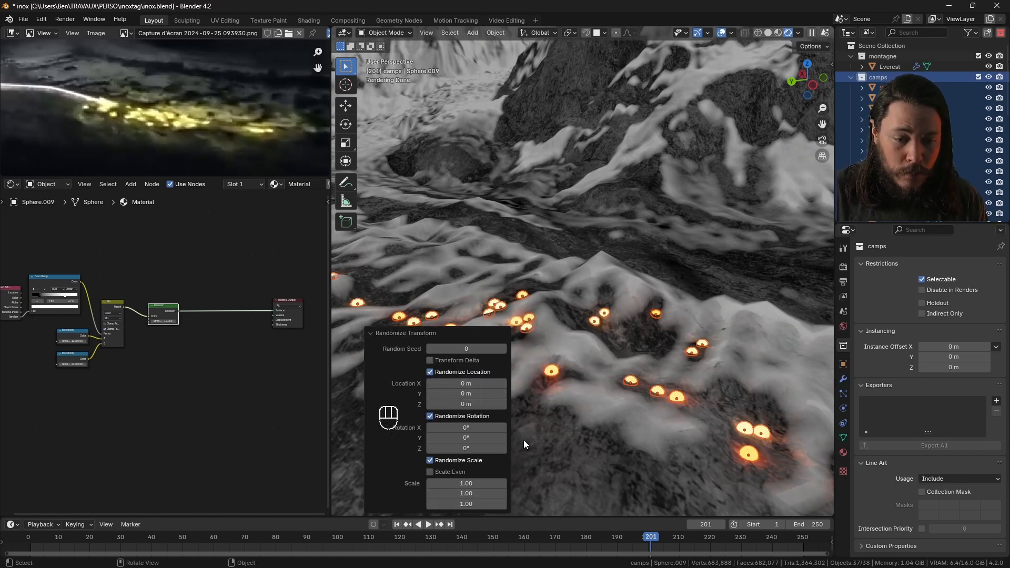
click(467, 448)
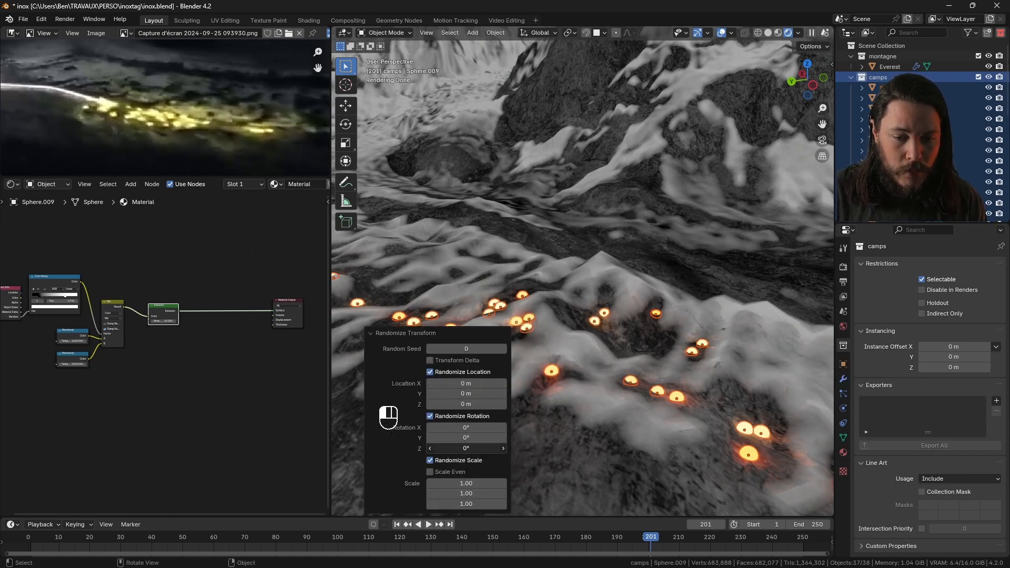
drag(467, 448, 474, 448)
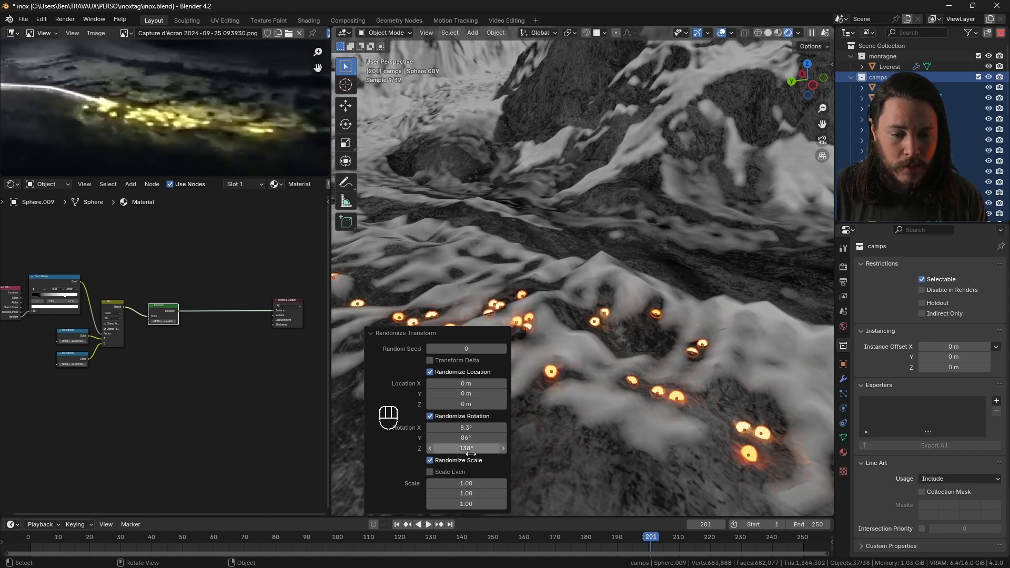
click(595, 293)
Step: Shift the domes' shared emission material to a yellower glow and set its Emission strength to 150
middle_drag(596, 293, 538, 276)
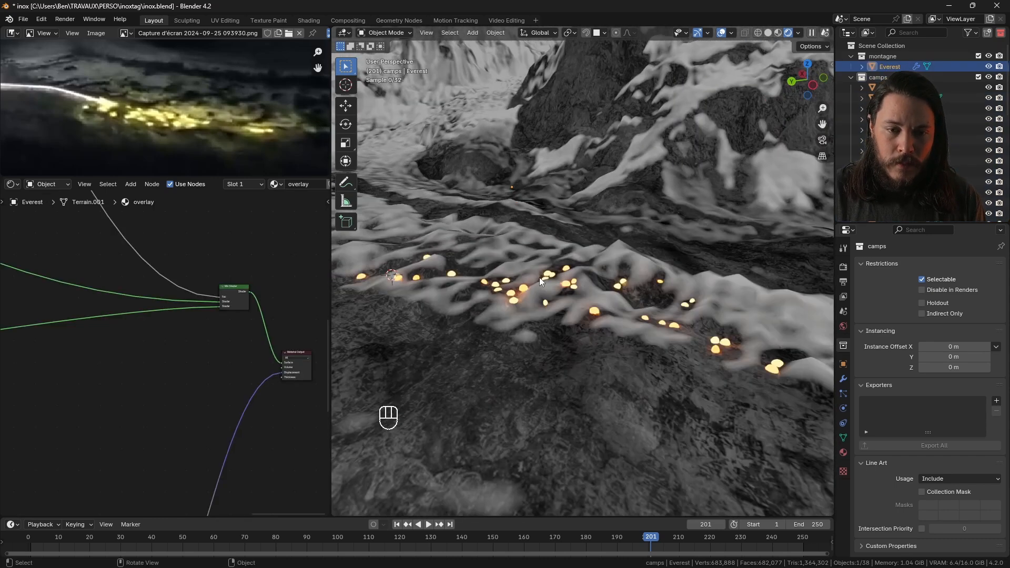
click(539, 277)
scroll(158, 294, up, 7)
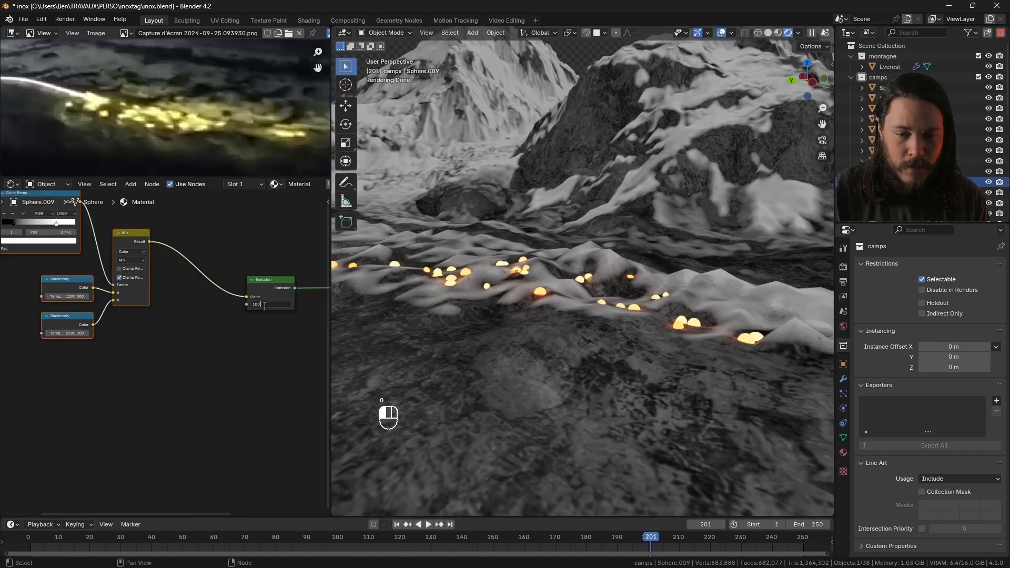
click(124, 277)
text(1400)
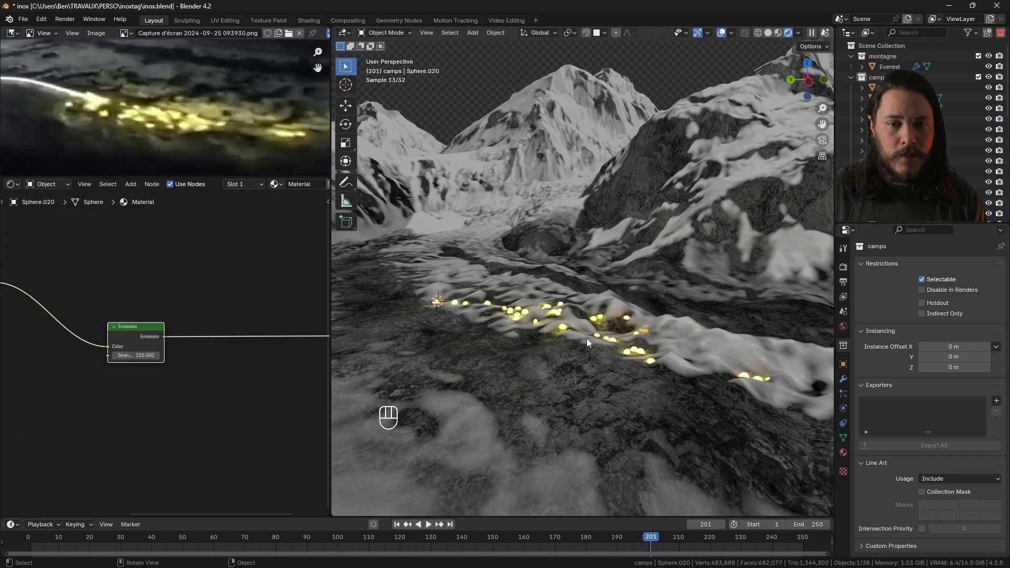
Step: Set the World background strength to 0 so that only the camp domes light the terrain
click(842, 327)
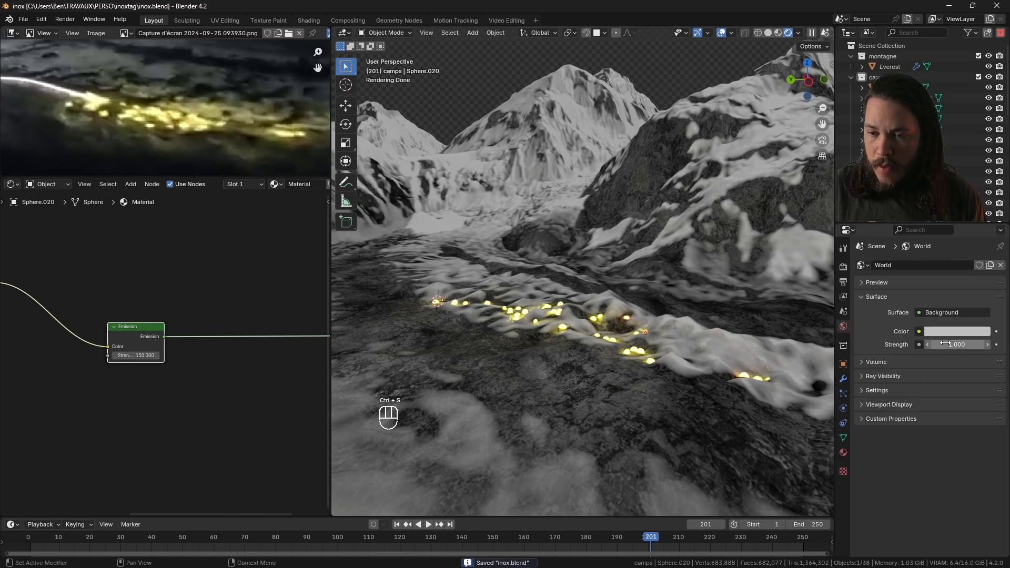
drag(956, 344, 927, 345)
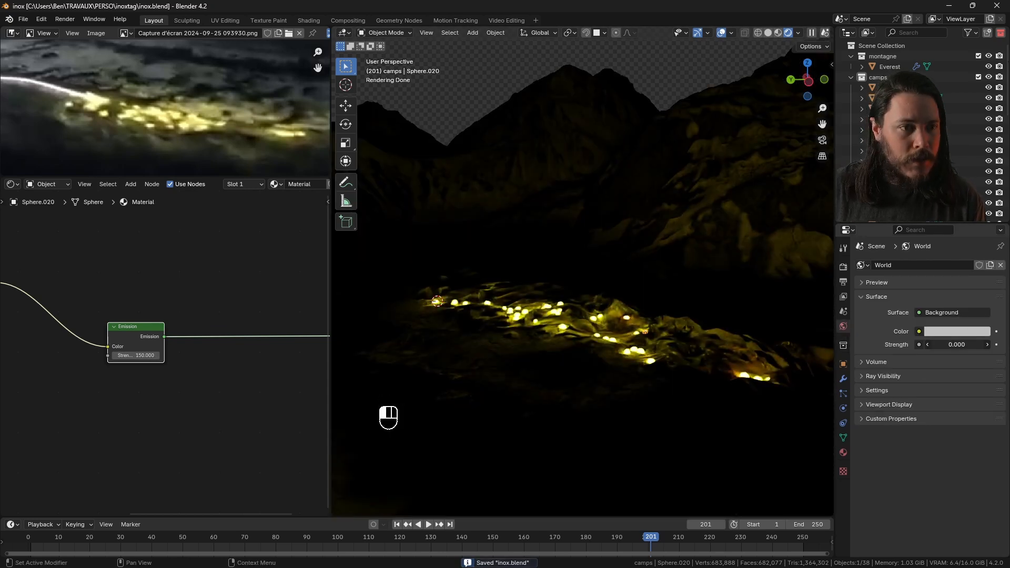
Step: Add an area light over the glowing camp domes, raise it along Z and scale it up about 95.8 times
middle_drag(579, 326, 604, 334)
key(shift+a)
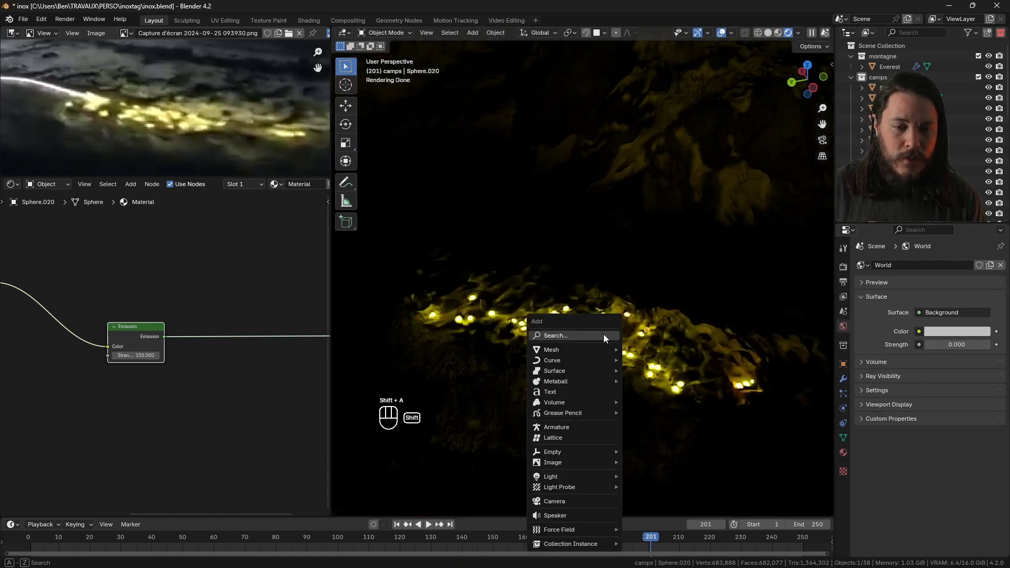
mouse_move(597, 476)
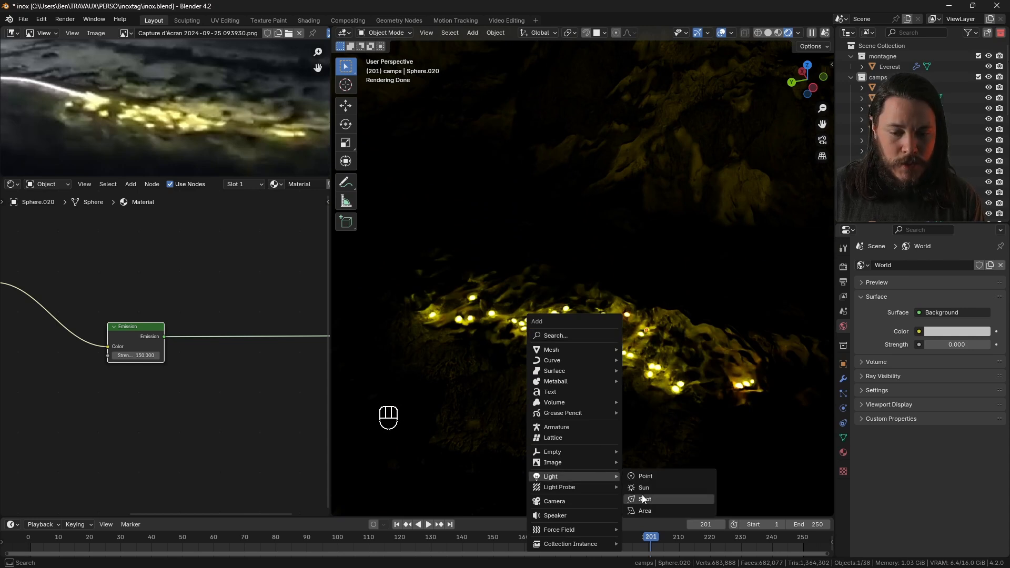
click(645, 510)
key(g)
key(z)
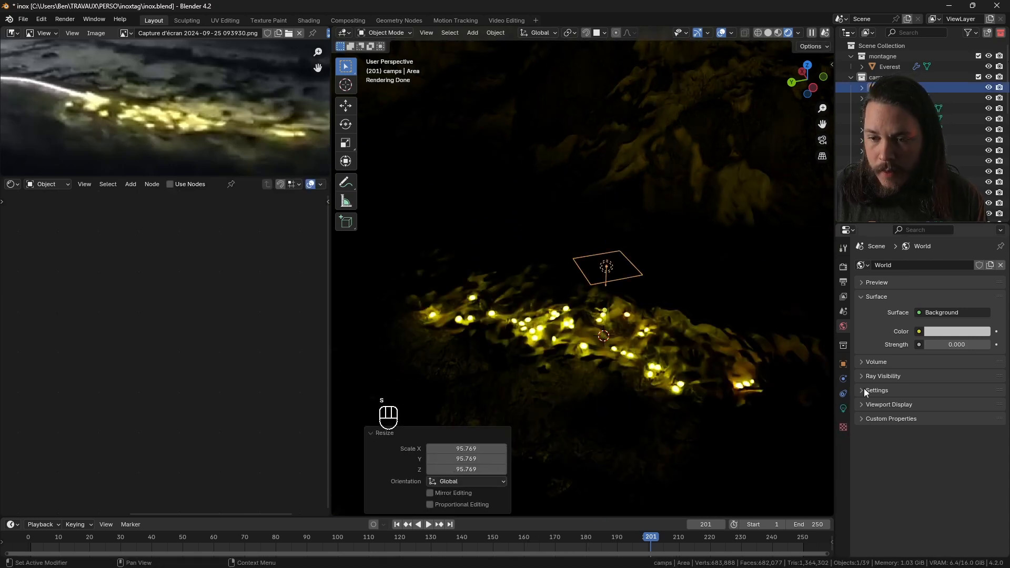
Step: Give the area light an Ellipse shape, a warm orange color of about hue 0.090 and saturation 0.715, and 100000 W power
click(843, 412)
click(936, 353)
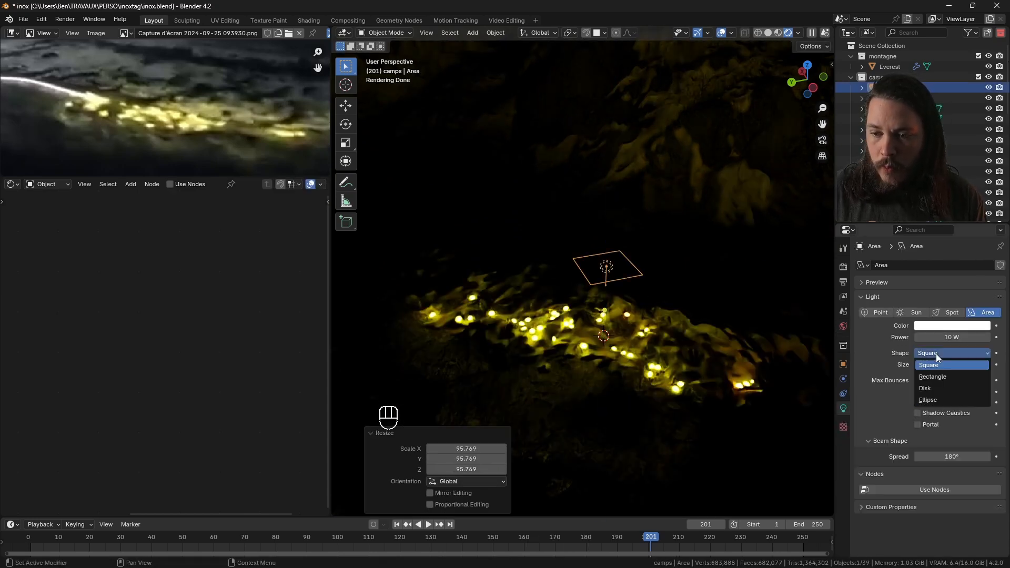
click(927, 400)
click(952, 326)
click(900, 238)
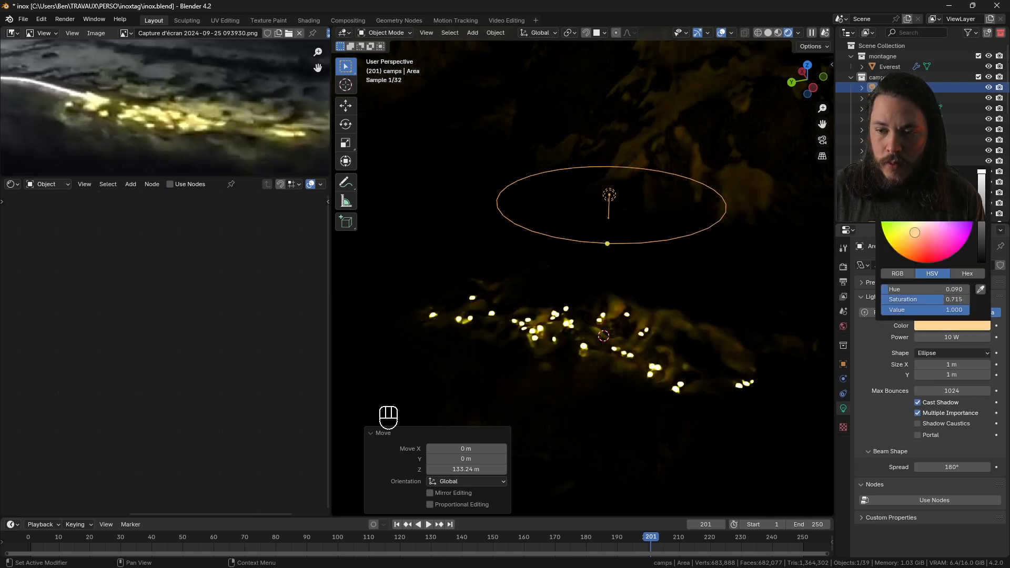
click(941, 337)
text(100 000)
key(Return)
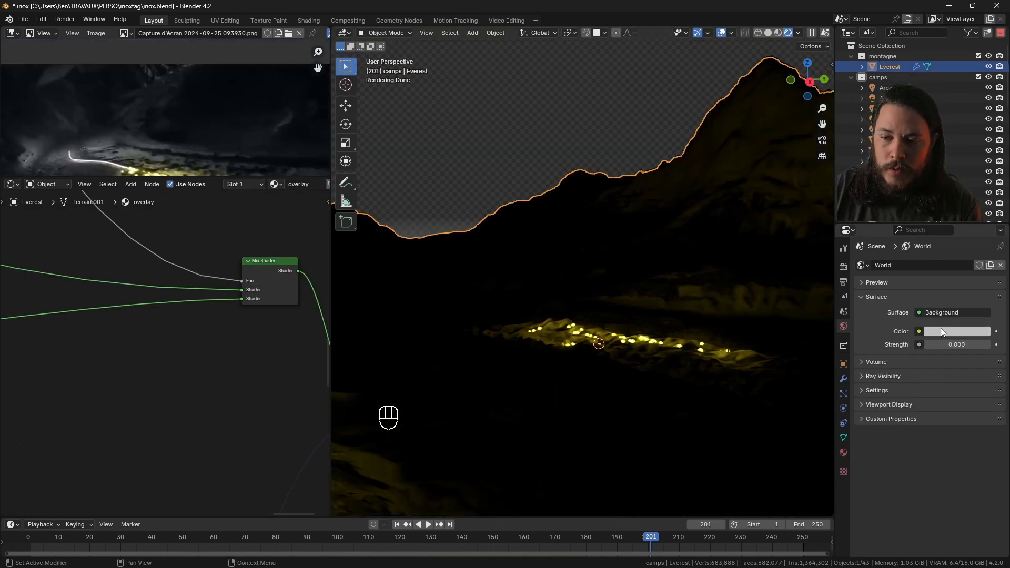
Step: Tint the World background color pale blue at full brightness, set its strength to 0.010 and save the file
click(948, 332)
drag(980, 206, 981, 166)
click(946, 331)
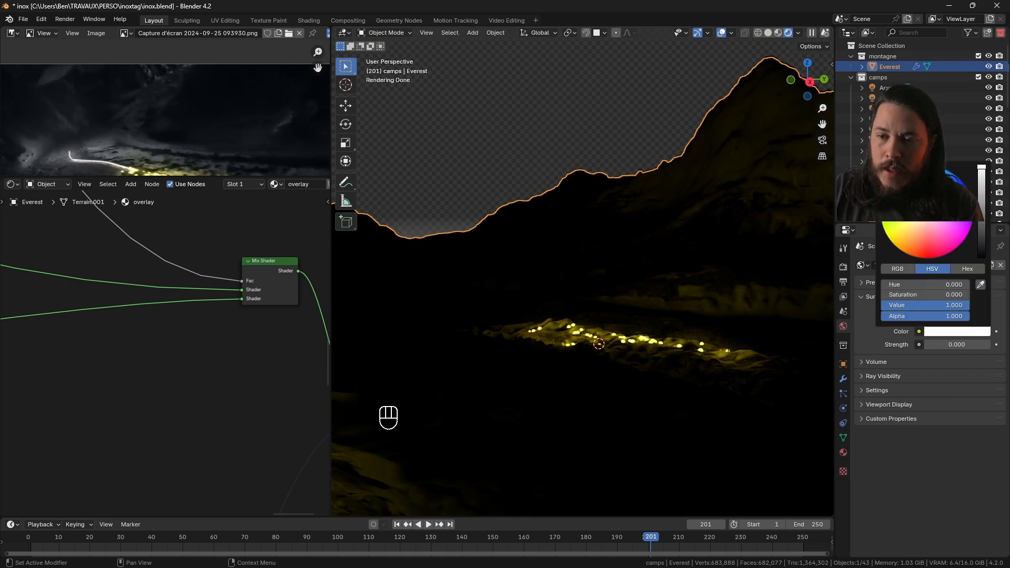
shift+drag(956, 344, 963, 345)
middle_drag(520, 294, 678, 211)
key(ctrl+s)
scroll(530, 273, up, 6)
click(532, 286)
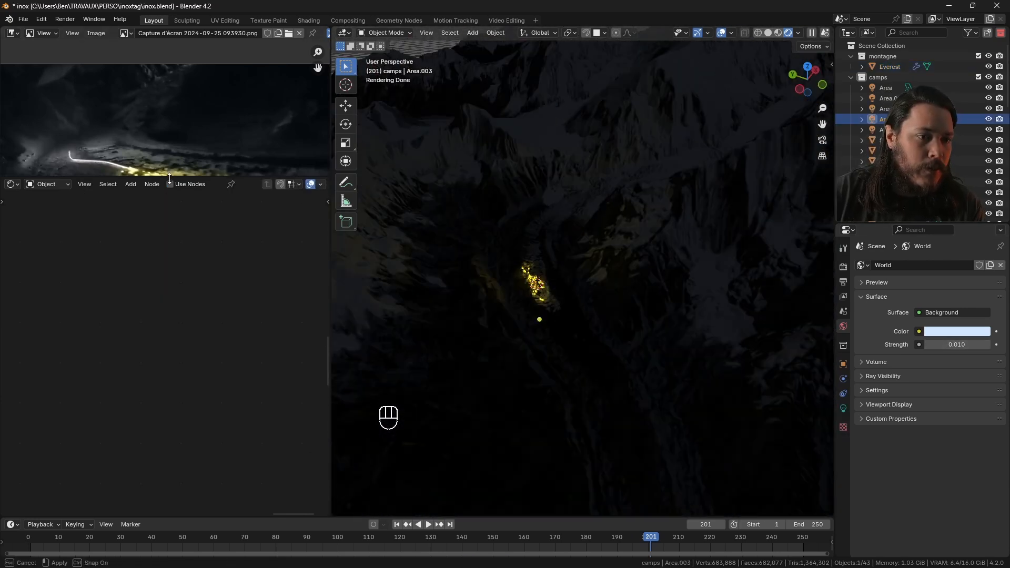
Step: Enlarge the reference image area and place the first rotated linked copies of the tent sphere in a row on the snow slope
drag(169, 178, 169, 321)
scroll(574, 301, up, 5)
middle_drag(550, 287, 573, 251)
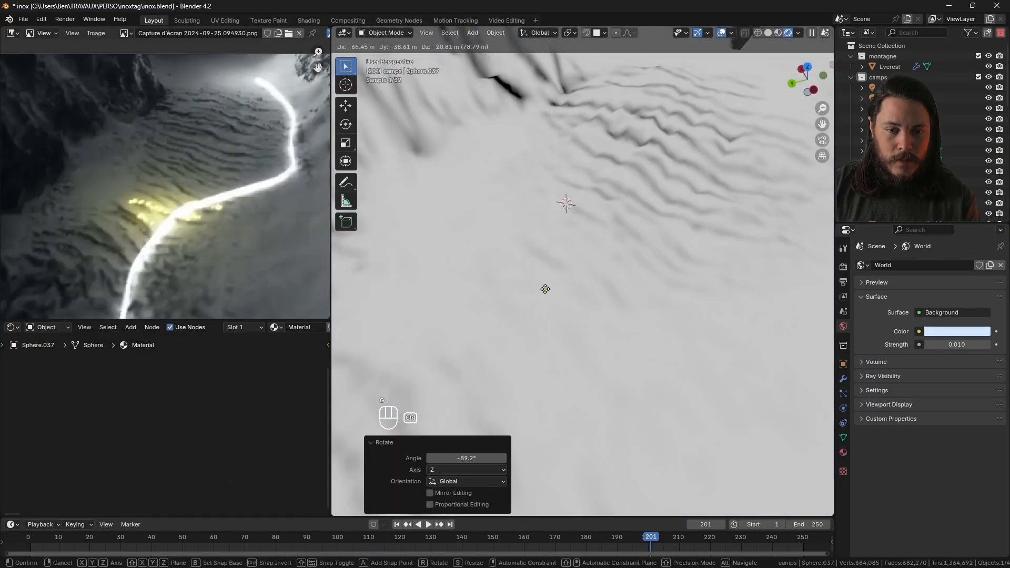
key(r)
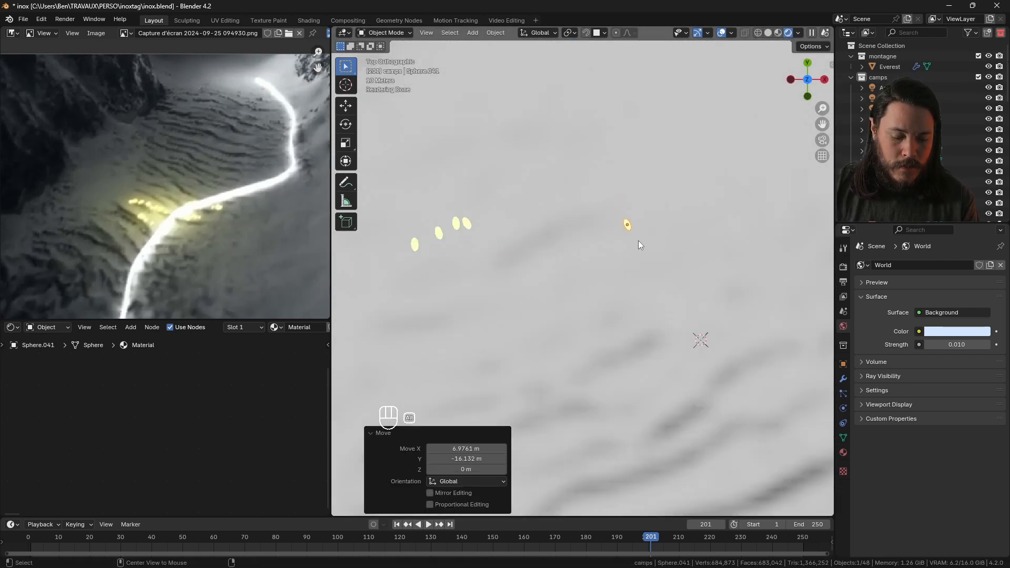
key(r)
click(593, 259)
key(g)
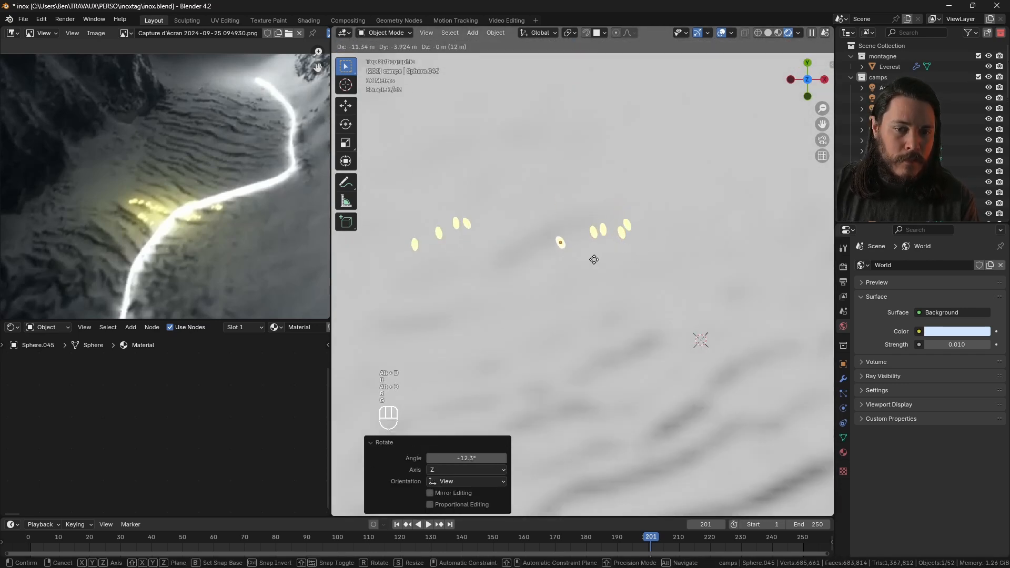
click(594, 259)
Step: Fill out the camp with more linked sphere copies in loose rows, each rotated slightly, and save the file
key(alt+d)
key(r)
click(590, 272)
key(alt+d)
click(464, 308)
key(alt+d)
click(446, 347)
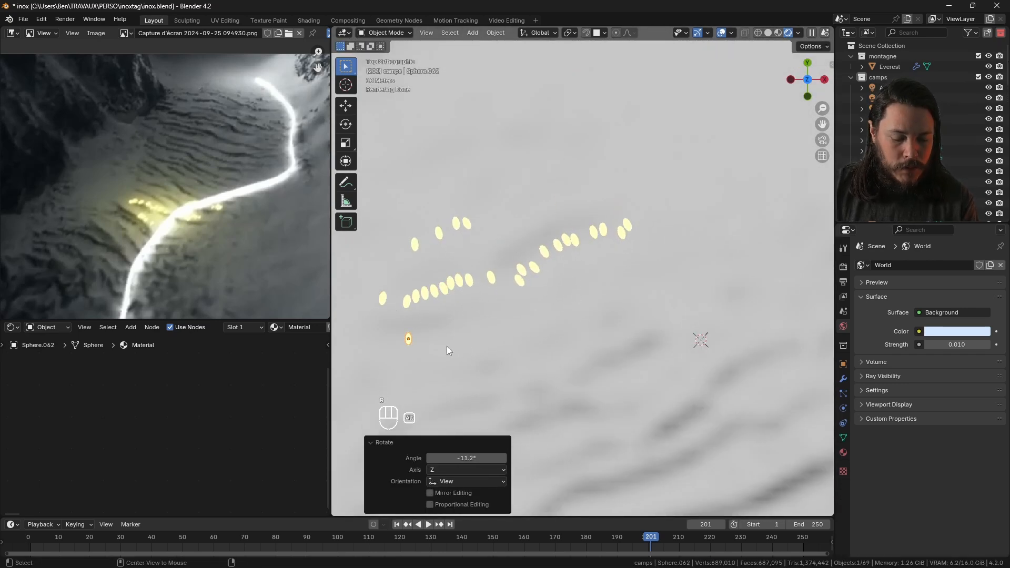
key(a)
click(582, 277)
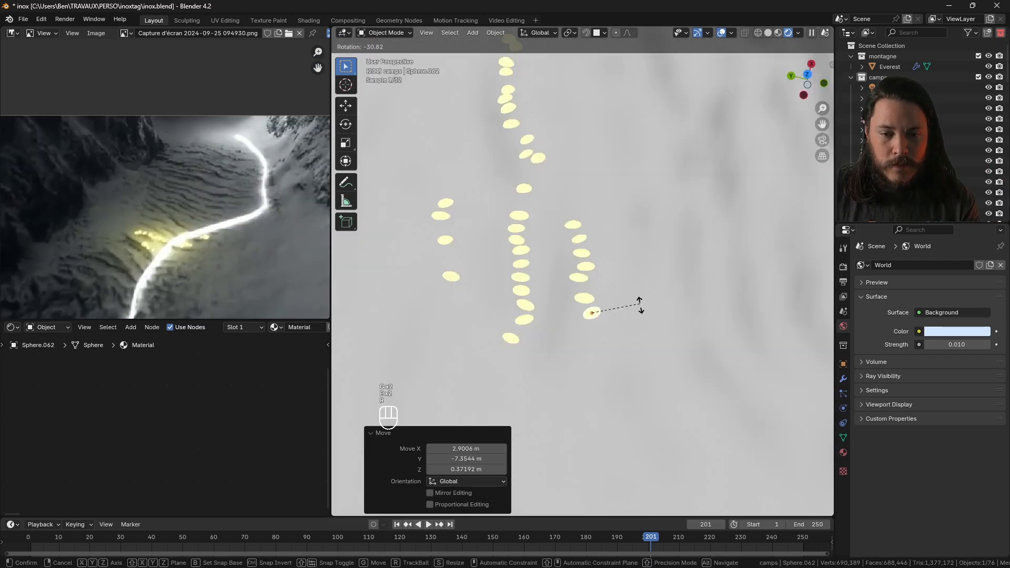
click(467, 233)
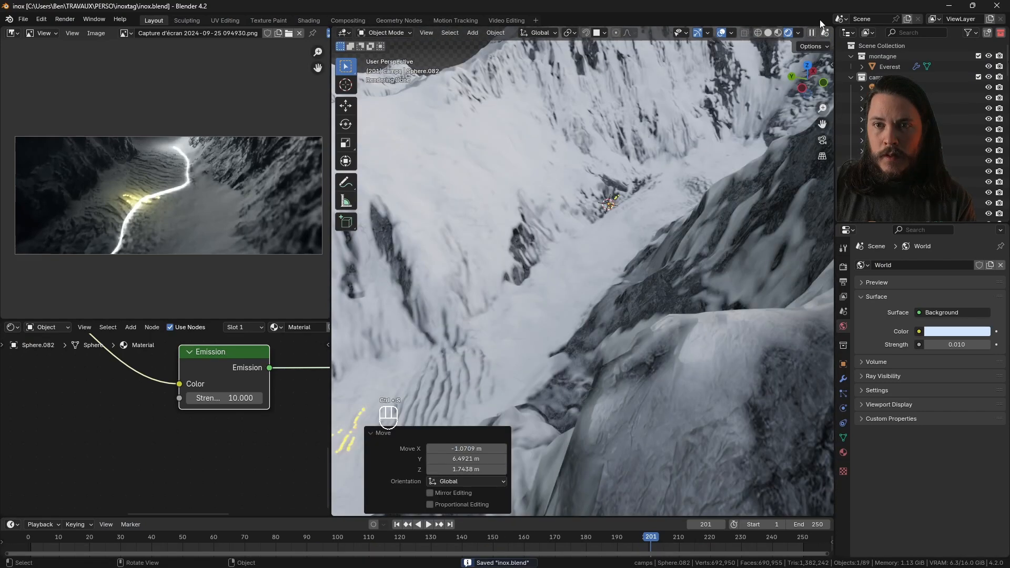
key(ctrl+s)
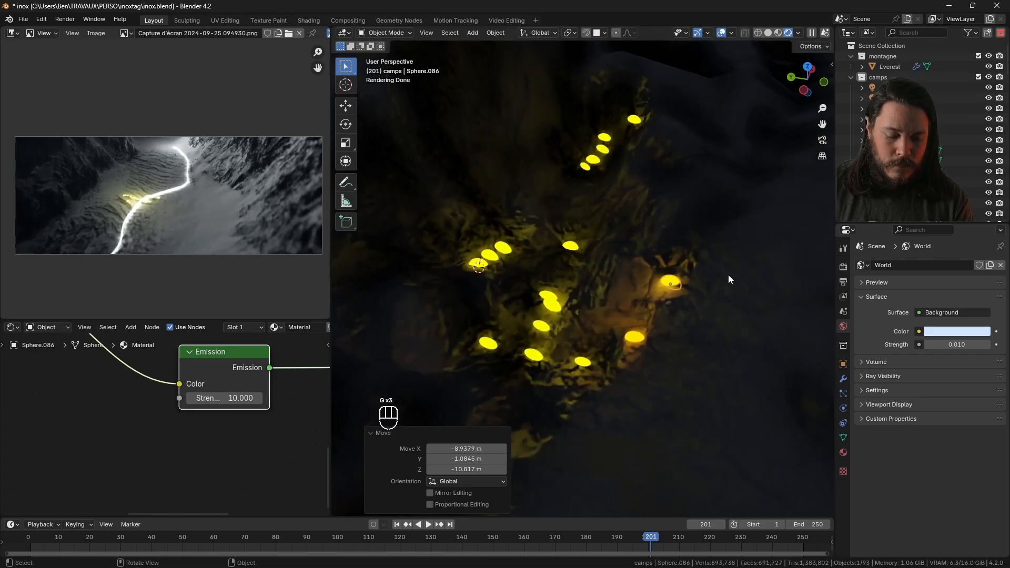
Step: Place linked copies of the glowing tent spheres and area lights at the higher camps, and save the file
key(g)
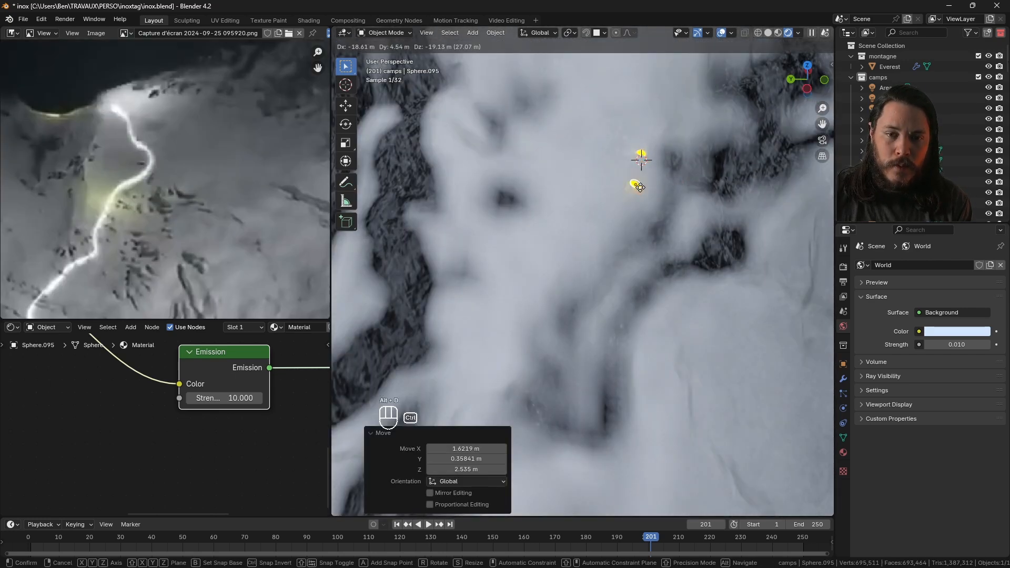
key(alt+d)
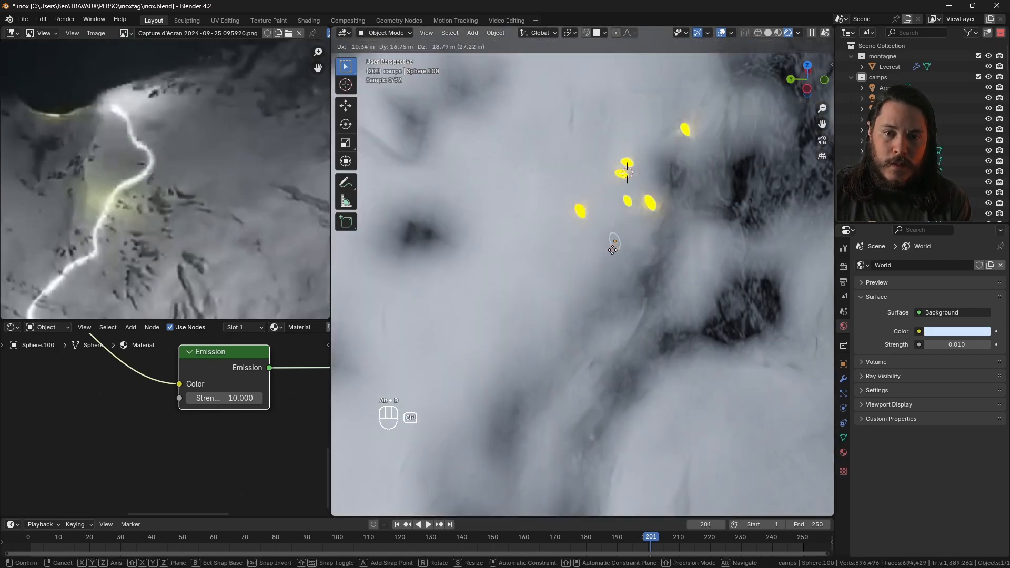
click(612, 250)
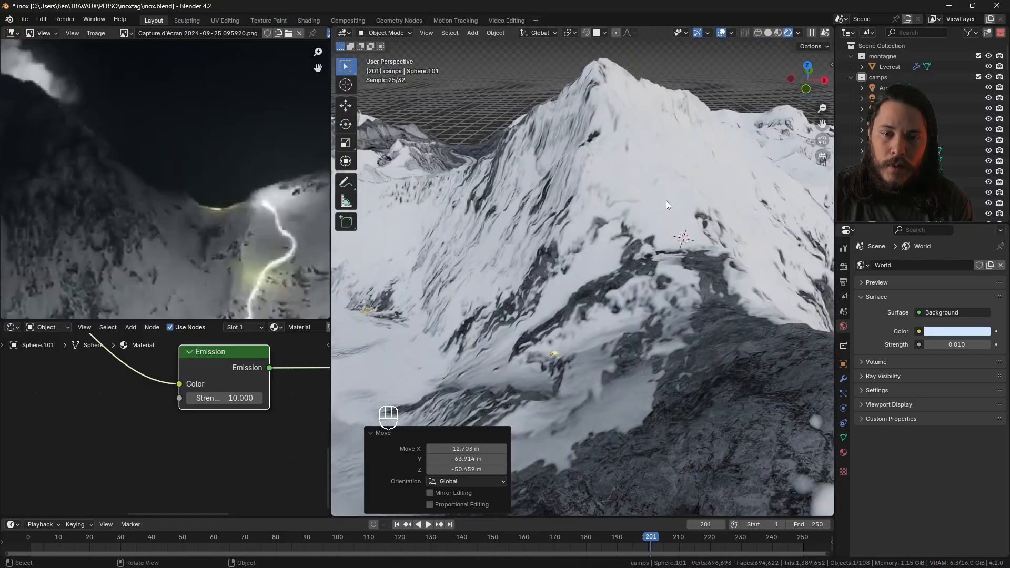
scroll(582, 263, up, 3)
key(alt+d)
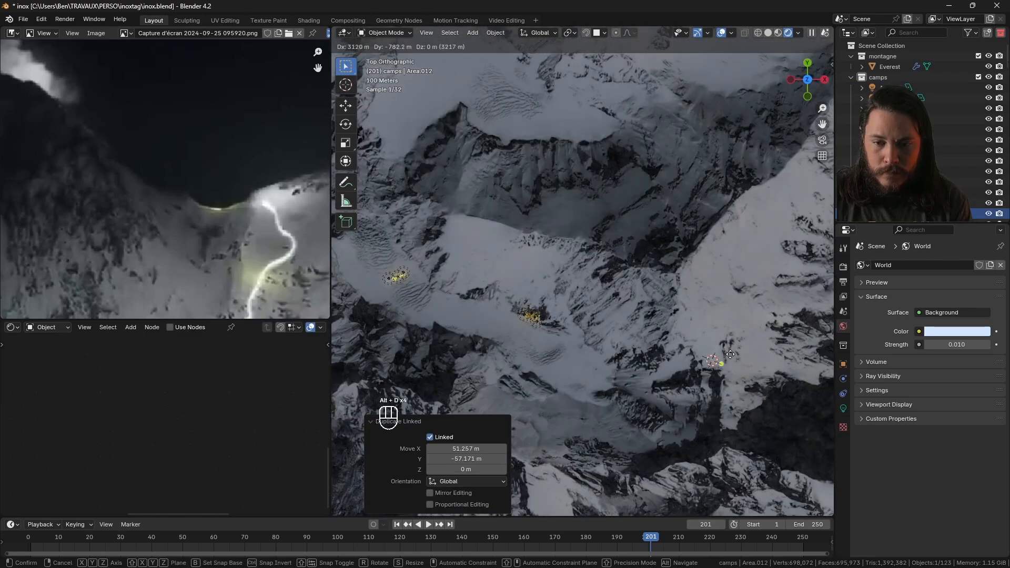
key(ctrl+s)
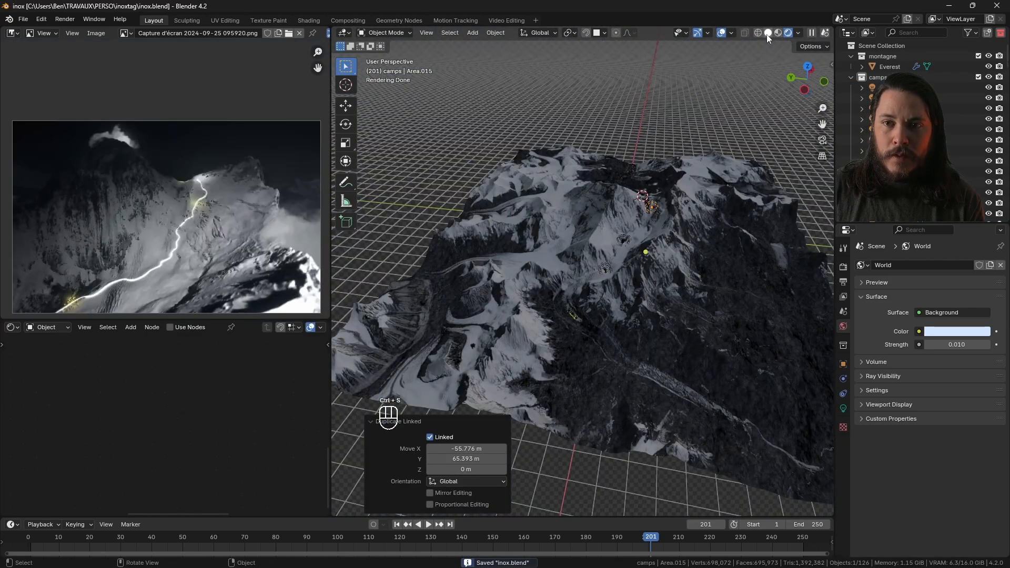
Step: Switch the rendered viewport's render pass from Combined to Diffuse Color
click(799, 33)
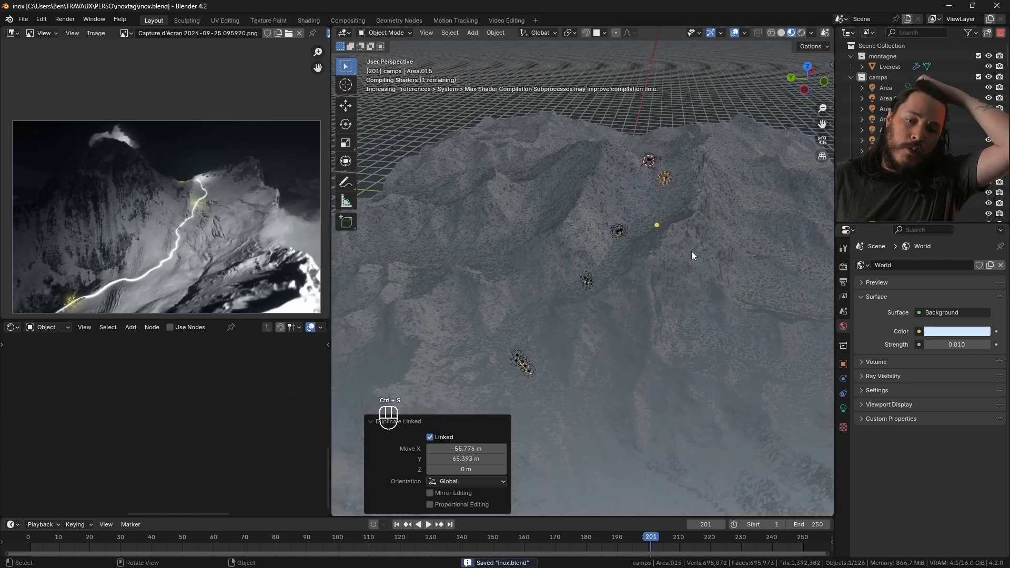
key(ctrl+s)
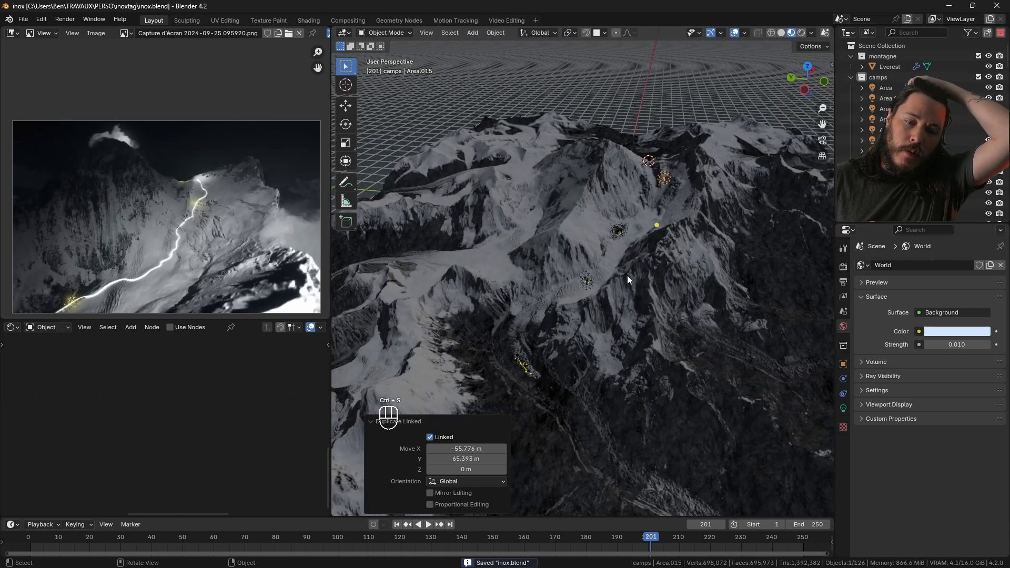
click(801, 34)
click(797, 32)
click(781, 237)
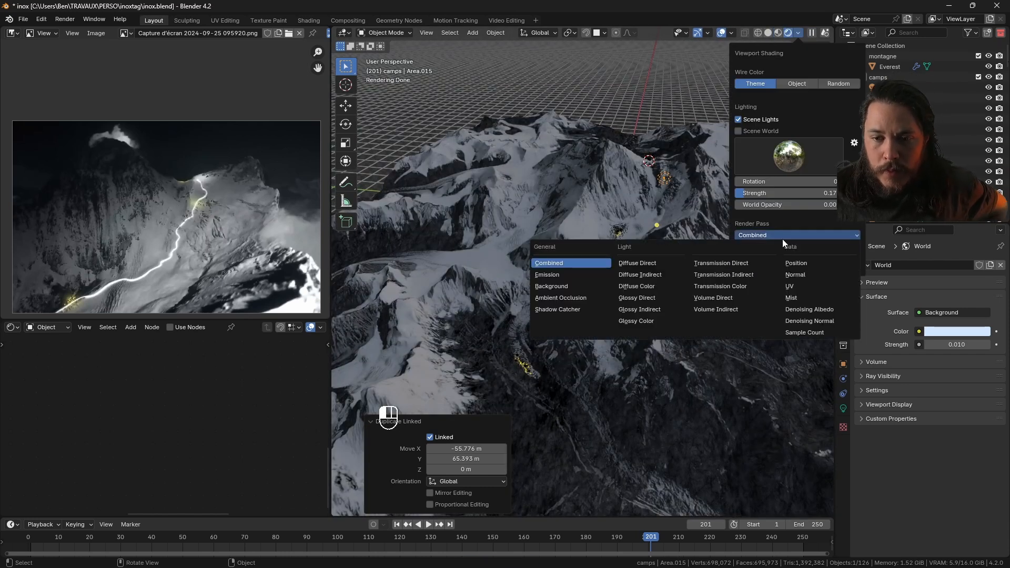
click(648, 285)
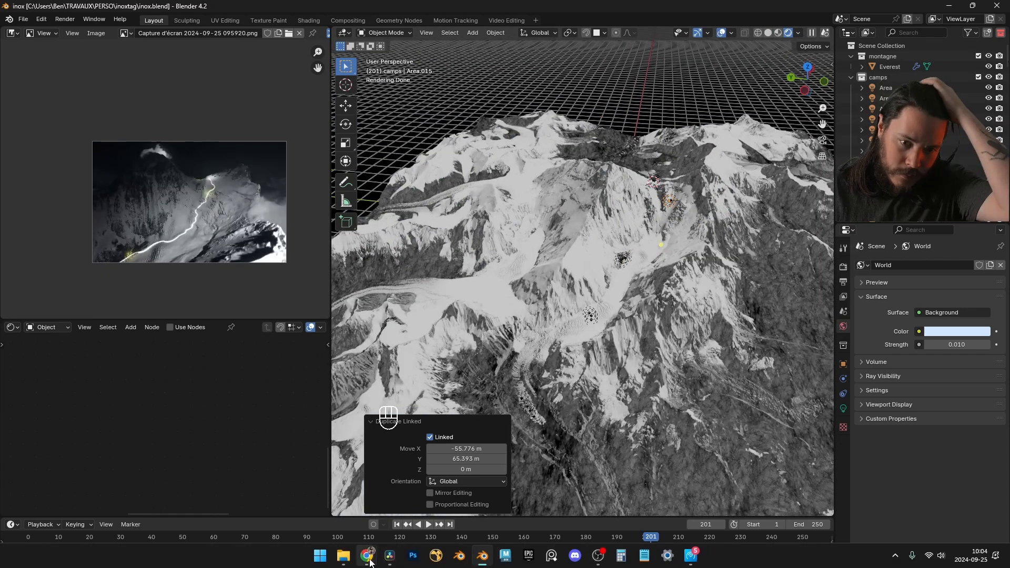
Step: Switch the reference picture to "Capture d'écran 2024-09-25 093930.png"
click(125, 33)
click(146, 55)
click(125, 33)
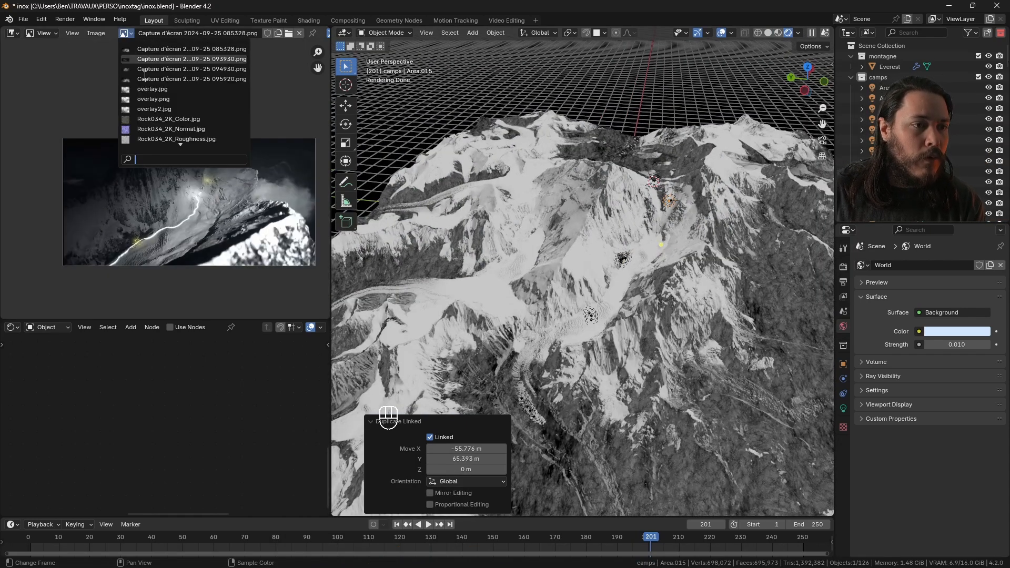
click(156, 79)
scroll(707, 229, down, 5)
scroll(707, 229, up, 8)
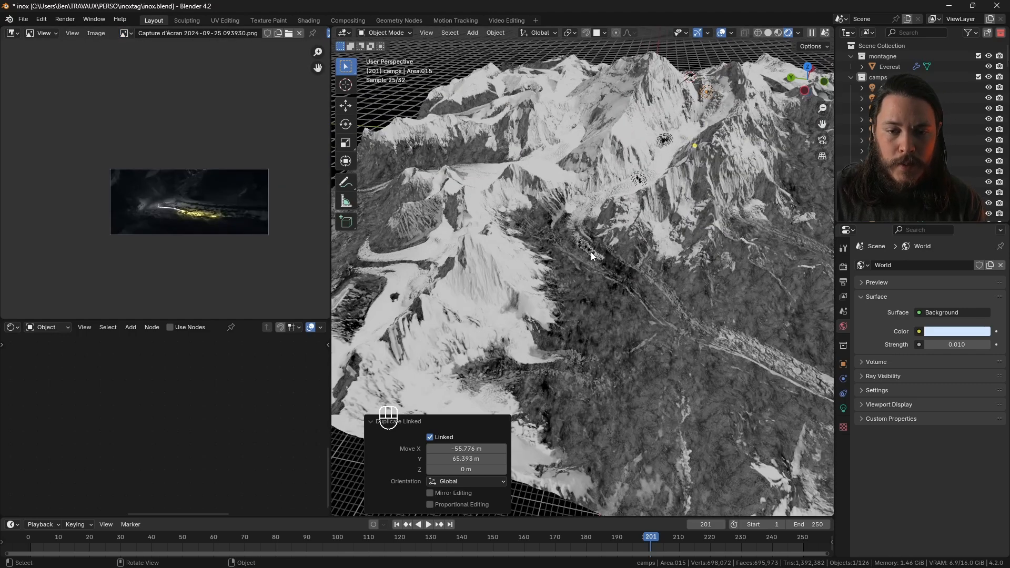
Step: Save the file and, in top view, start annotating the climbing route over the terrain from the lowest camp
click(808, 70)
key(ctrl+s)
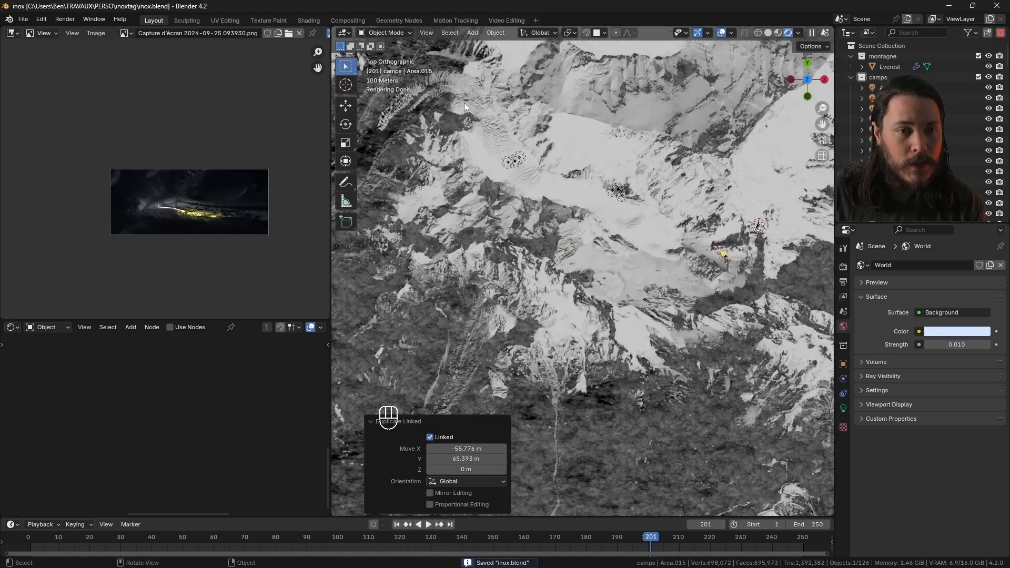
scroll(535, 153, up, 6)
scroll(528, 158, down, 3)
key(shift+space)
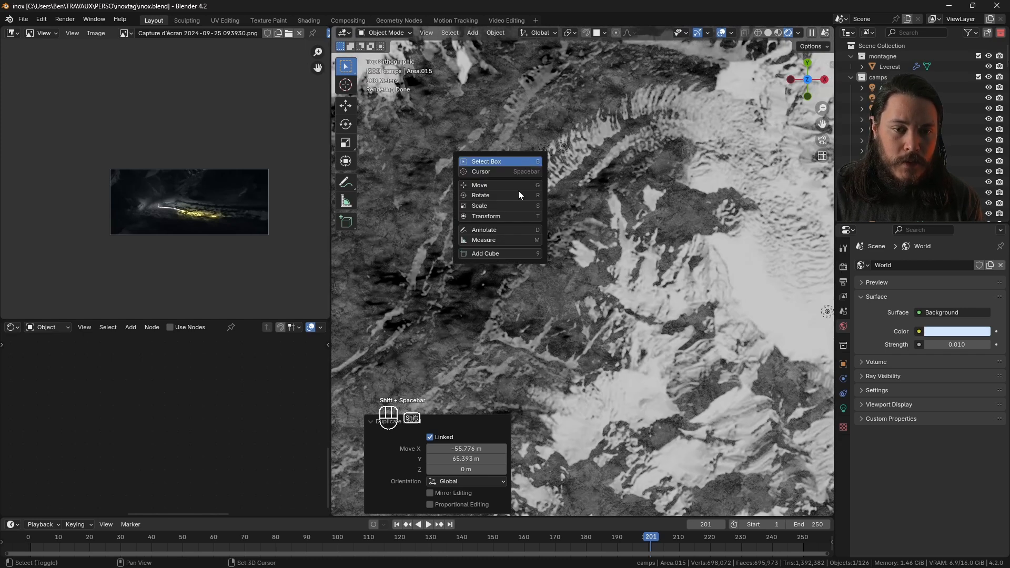
click(512, 229)
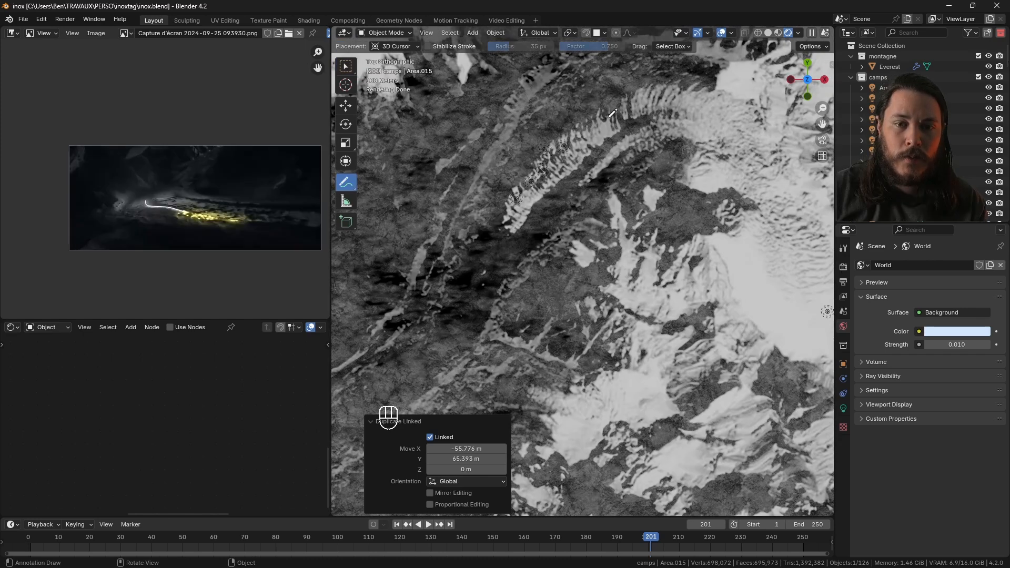
scroll(542, 157, up, 3)
drag(472, 231, 538, 167)
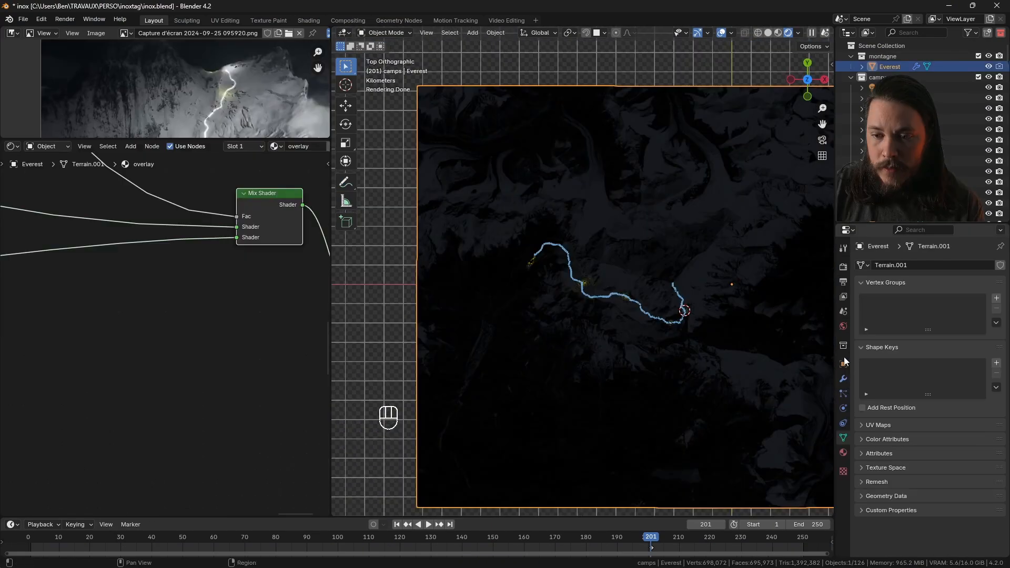
Step: Enable the Subdivision modifier on the Everest terrain for the viewport and show the Diffuse Color render pass again
click(841, 377)
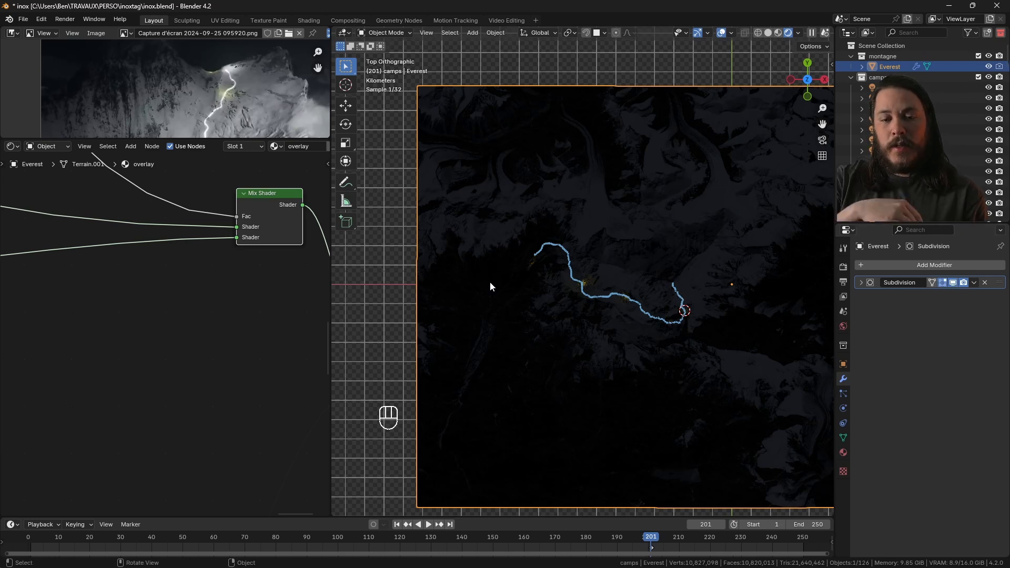
scroll(512, 367, up, 5)
scroll(491, 372, up, 2)
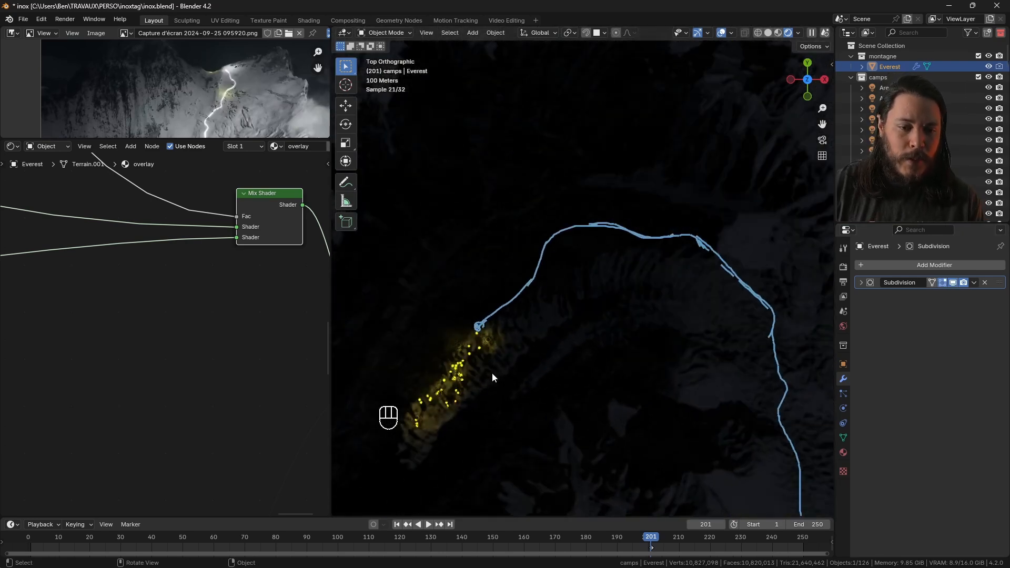
scroll(462, 337, up, 2)
click(798, 33)
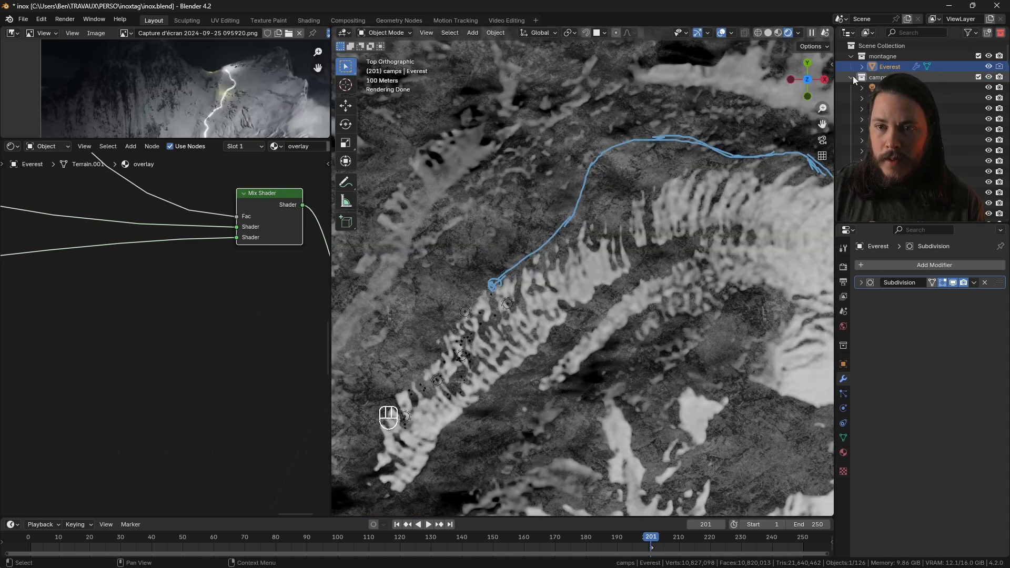
Step: Collapse the camps collection and rename the new collection below it to "chemin"
click(851, 77)
double_click(891, 86)
text(path)
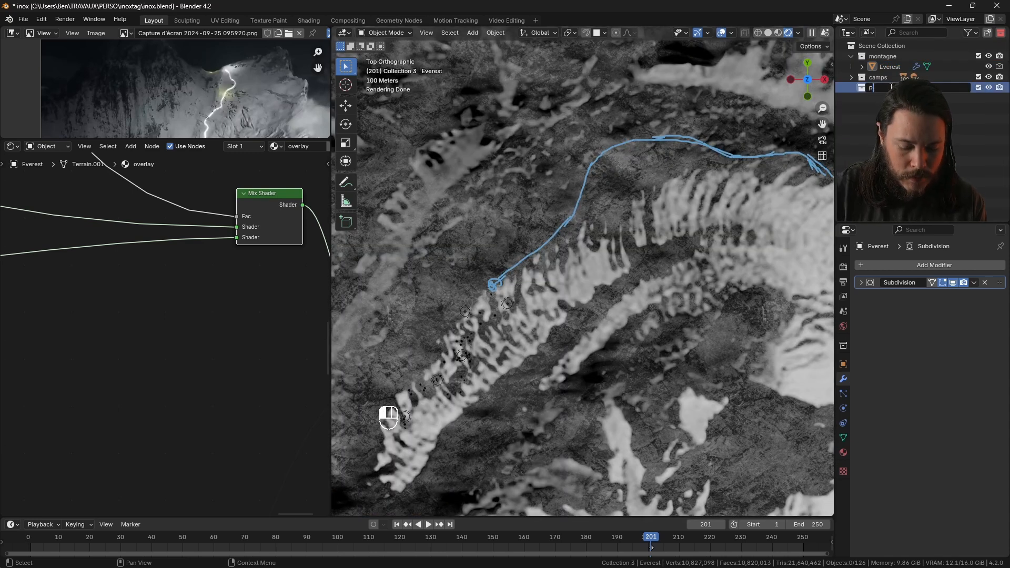
key(BackSpace)
text(chemin)
key(Return)
Step: Add a Bézier curve in the chemin collection and draw it along the annotated route, projected onto the terrain surface
key(shift+a)
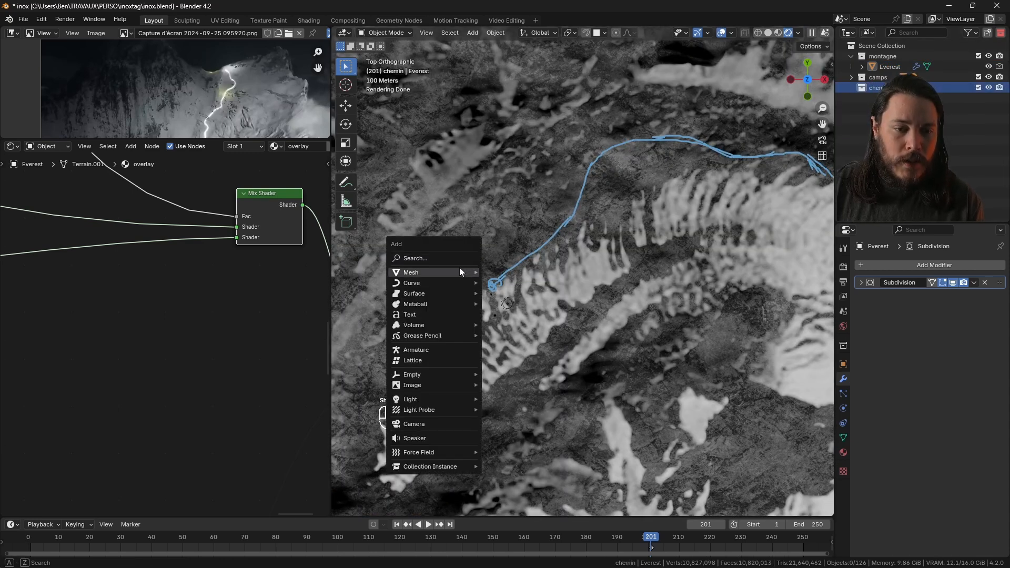
mouse_move(463, 283)
click(516, 365)
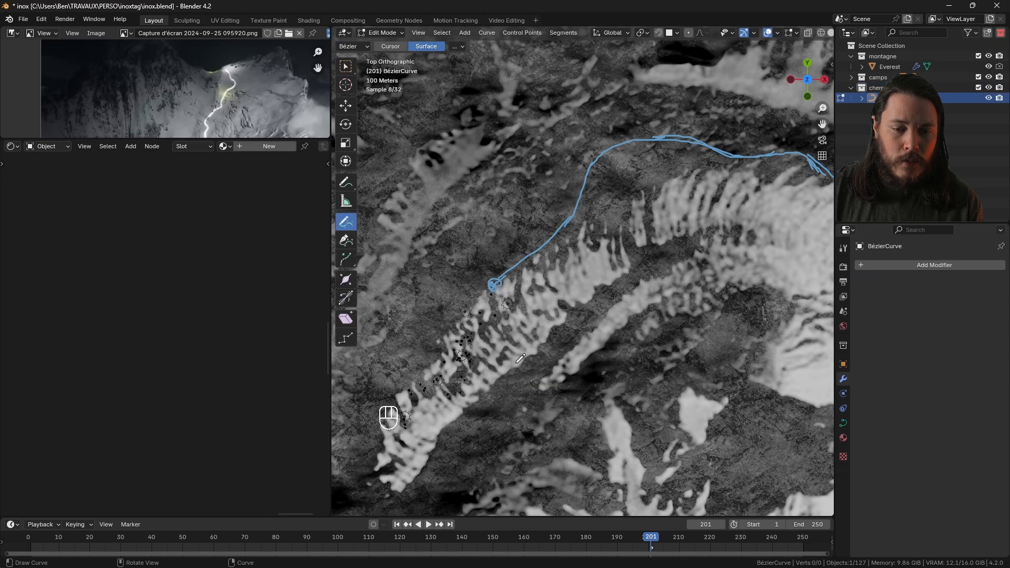
drag(491, 287, 525, 257)
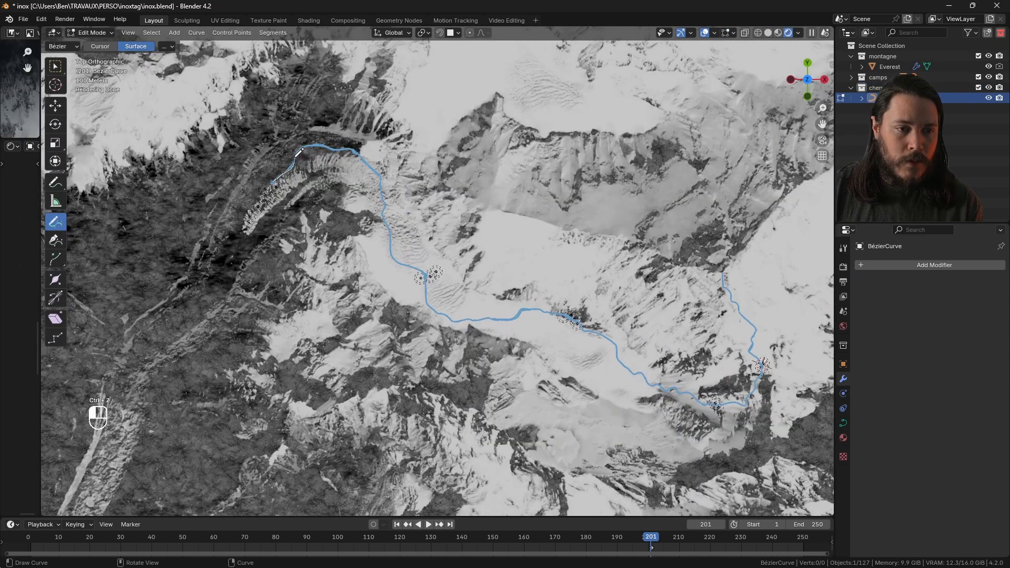
mouse_move(302, 147)
mouse_down()
mouse_move(437, 308)
mouse_move(517, 313)
mouse_up()
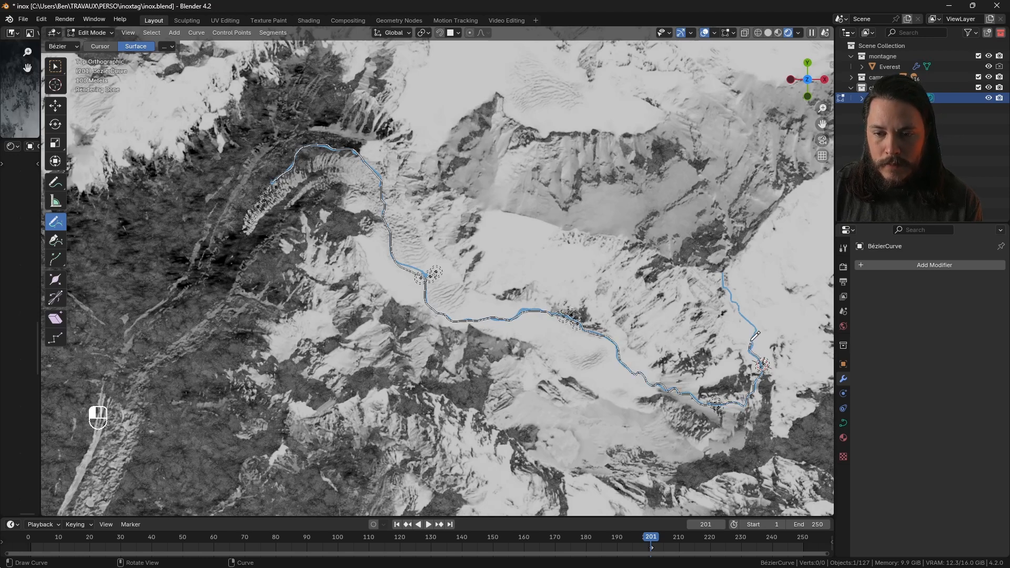
drag(729, 281, 729, 280)
Step: Inspect the drawn route curve above the glacier, switch to the Select Box tool and return to Object Mode
key(n)
middle_drag(610, 392, 715, 308)
key(n)
key(shift+space)
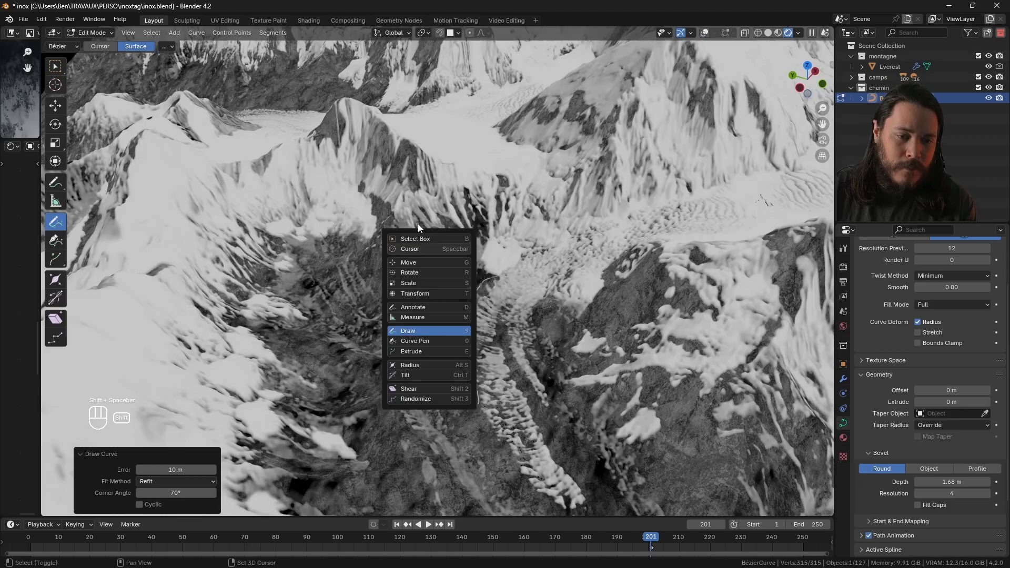
click(420, 238)
scroll(452, 331, up, 7)
key(Tab)
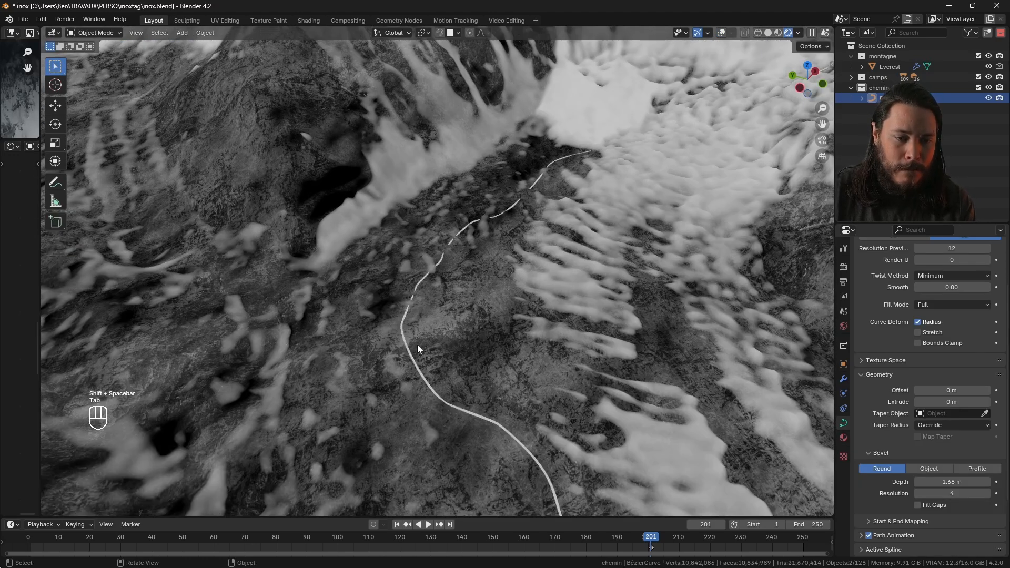
Step: Raise the route curve about 4.6 m along Z above the terrain and widen the reference image area
key(g)
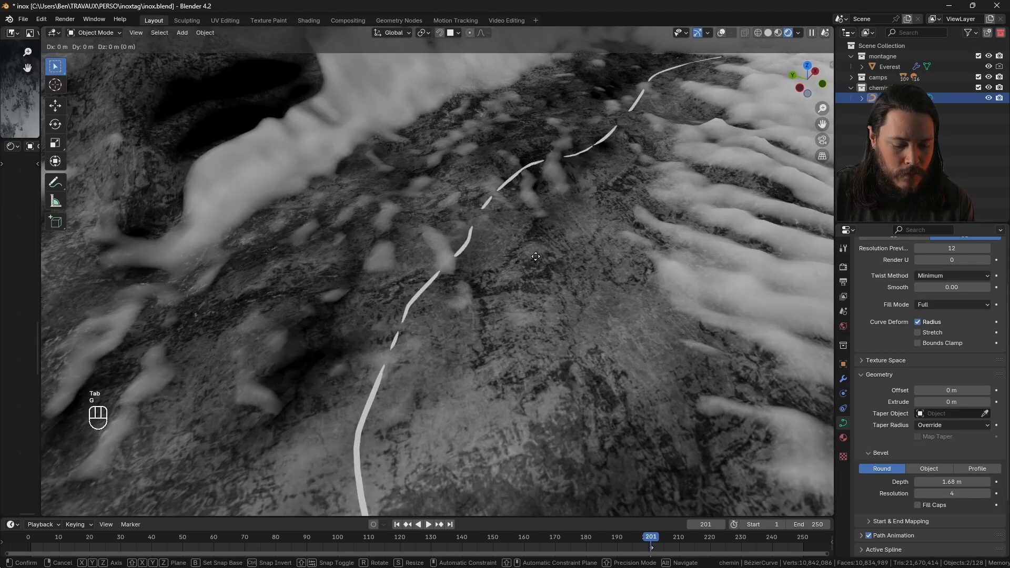
key(z)
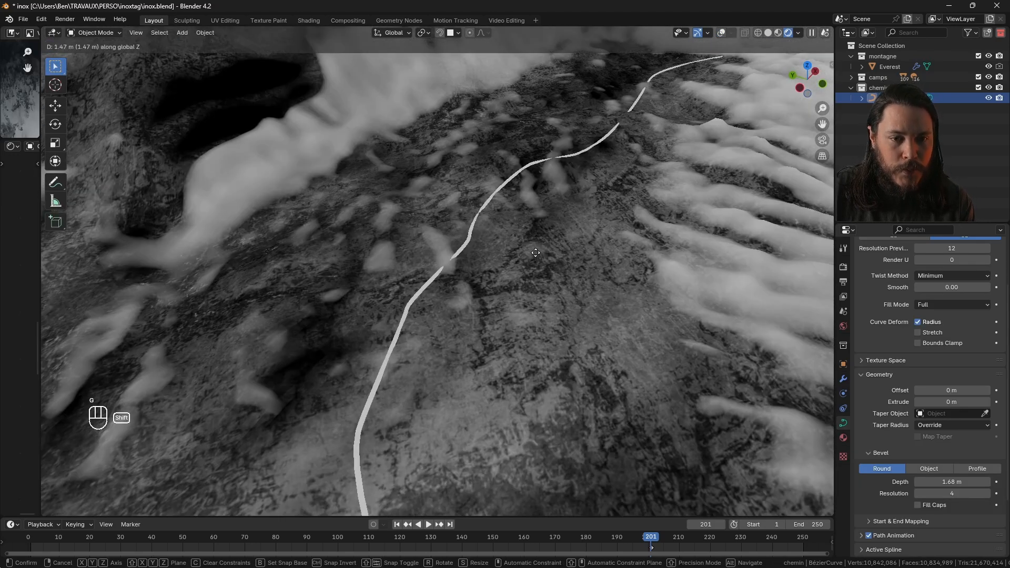
click(532, 246)
drag(41, 186, 243, 181)
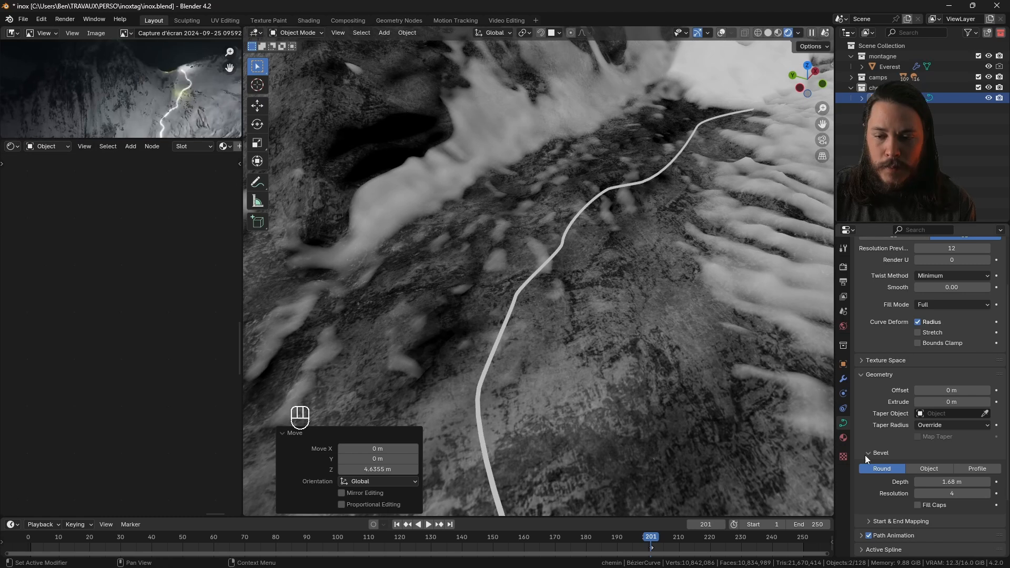
Step: Assign the existing Material.001 emission material to the route curve and rename the material "chemin"
click(843, 438)
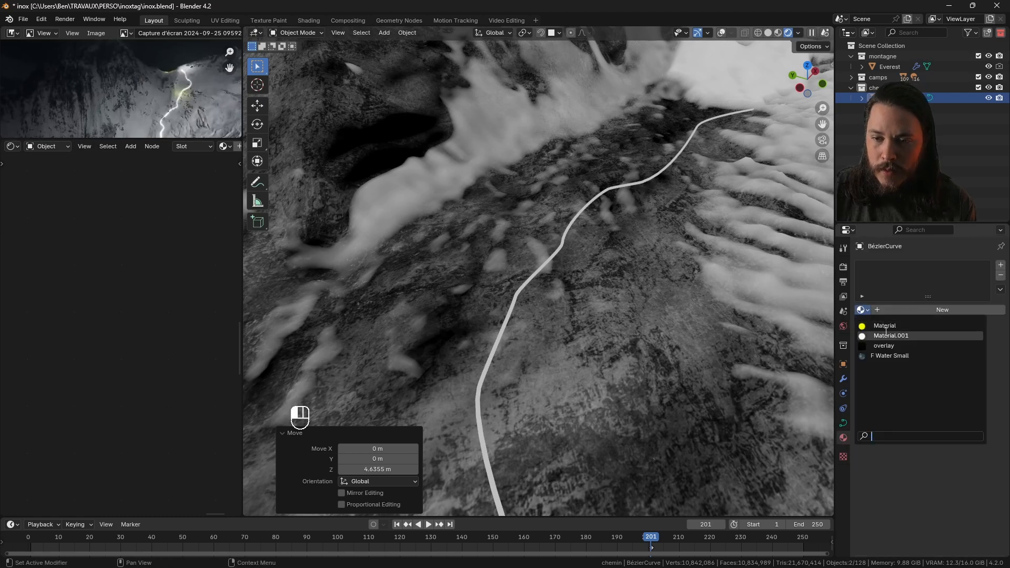
click(910, 335)
click(907, 310)
text(ch)
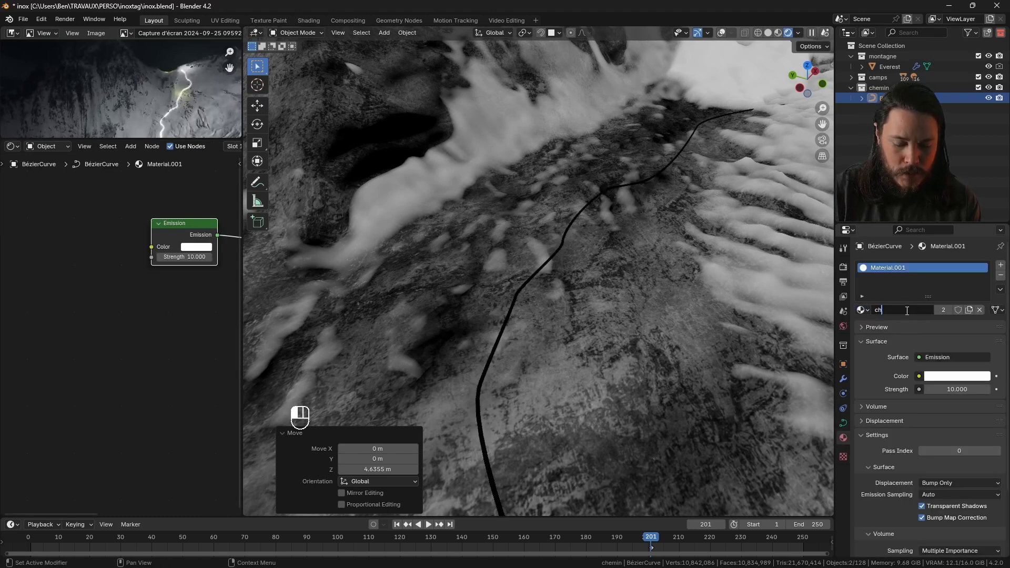
text(emin)
key(Return)
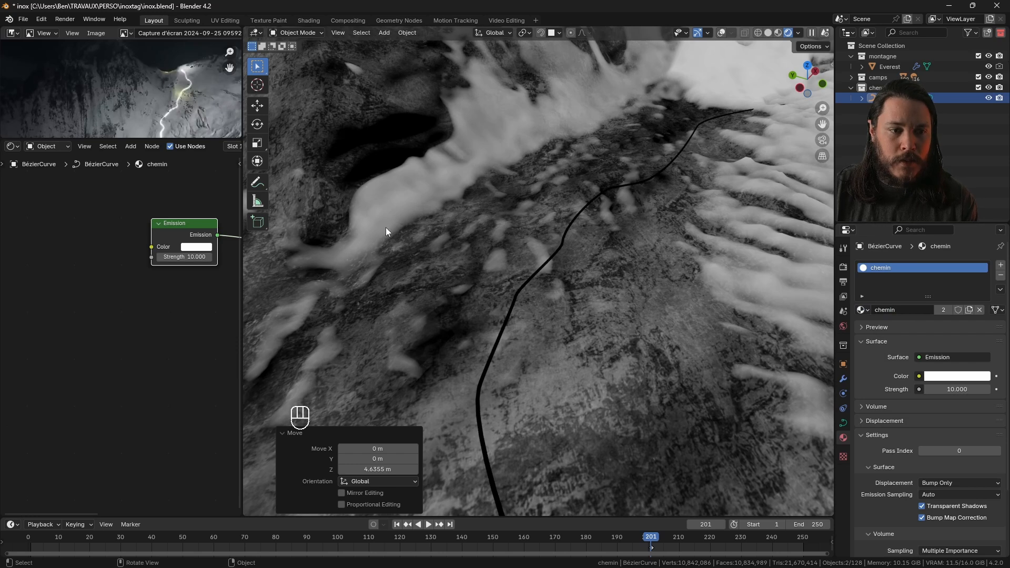
Step: Switch the viewport render pass from diffuse color to the fully lit render and save the file
click(797, 32)
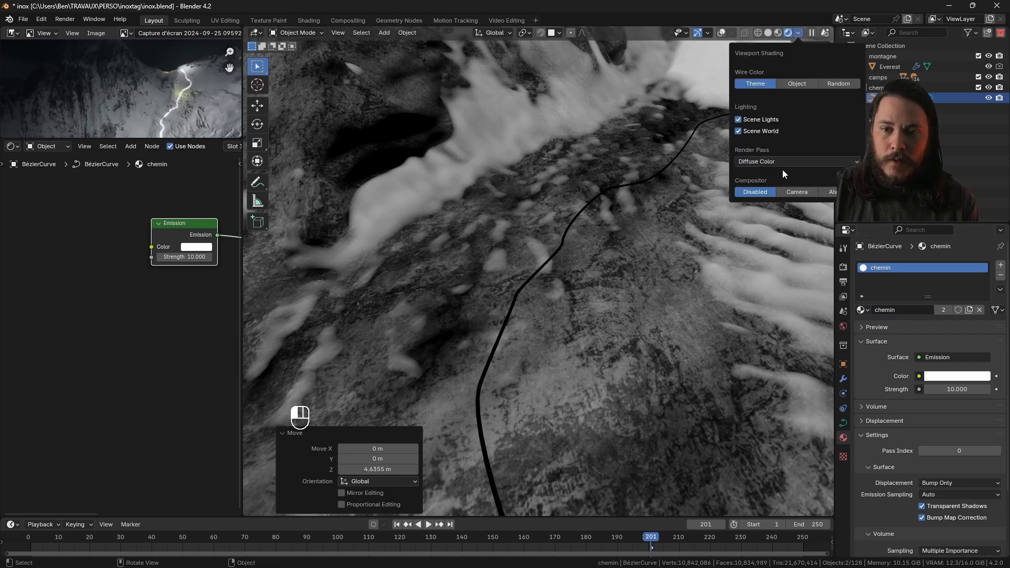
click(778, 162)
click(589, 191)
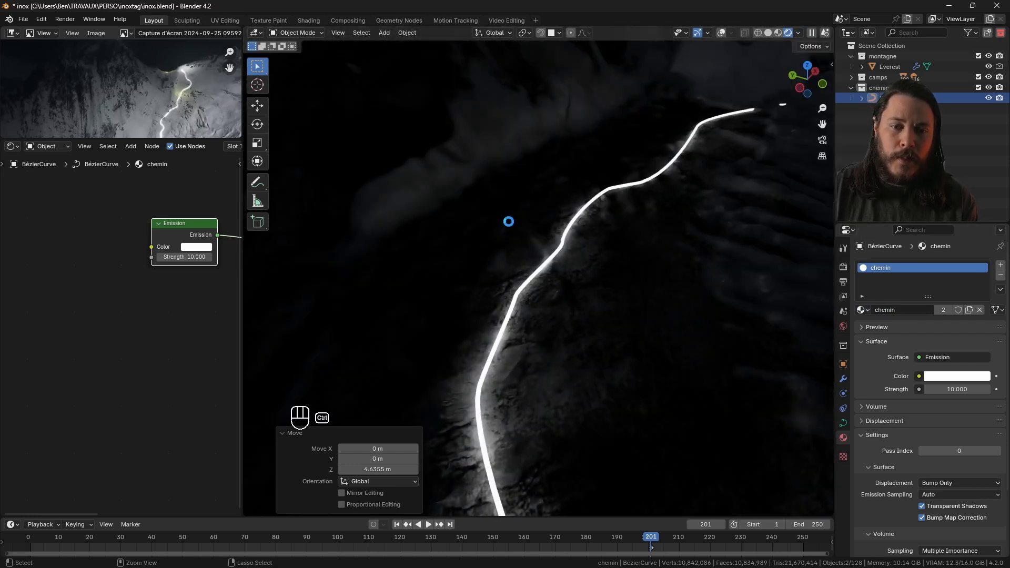
key(ctrl+s)
Step: Edit the route curve with X-ray and overlays on, raising its buried control points along Z above the terrain with proportional editing
key(Tab)
click(744, 33)
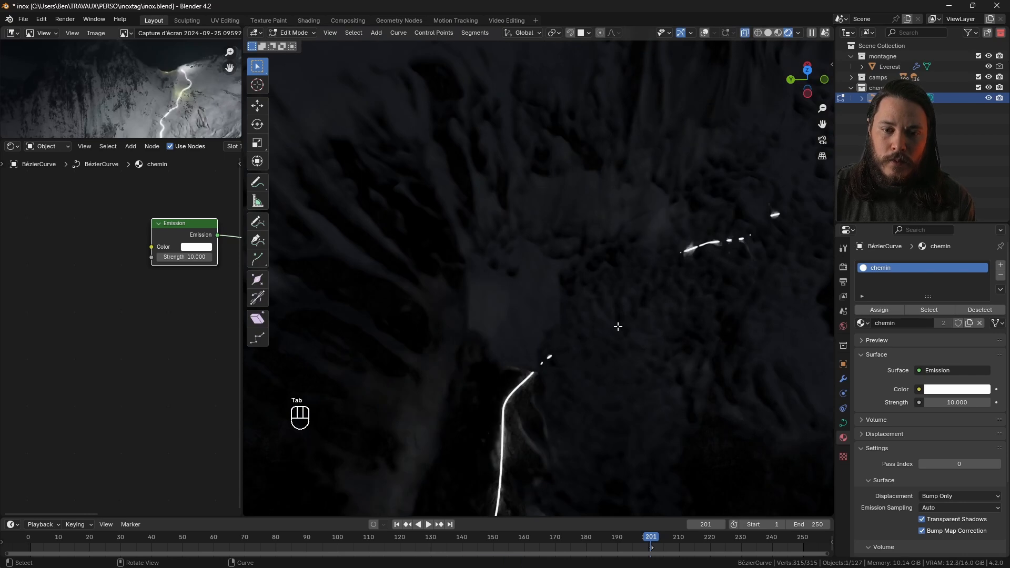
click(705, 33)
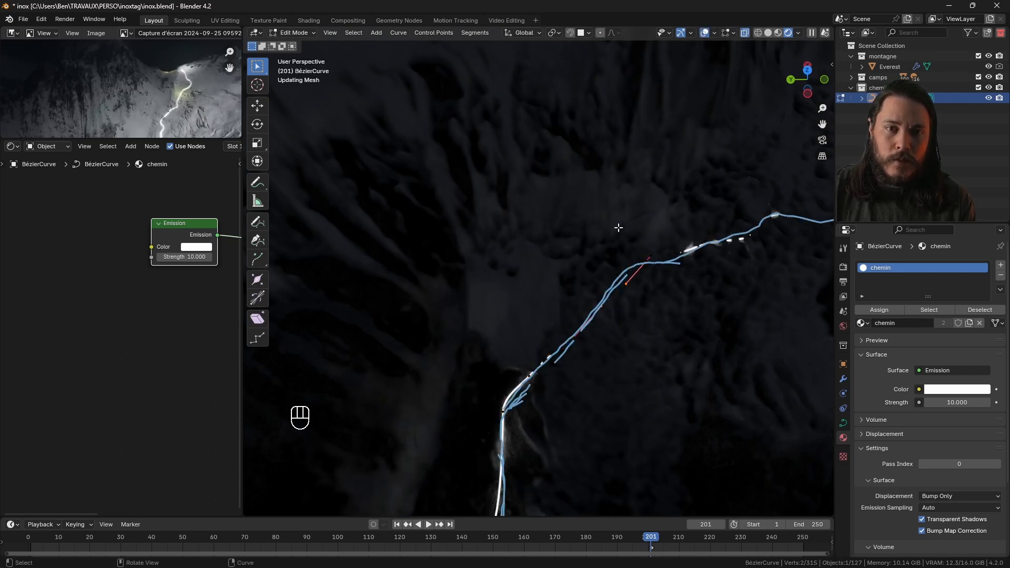
click(646, 261)
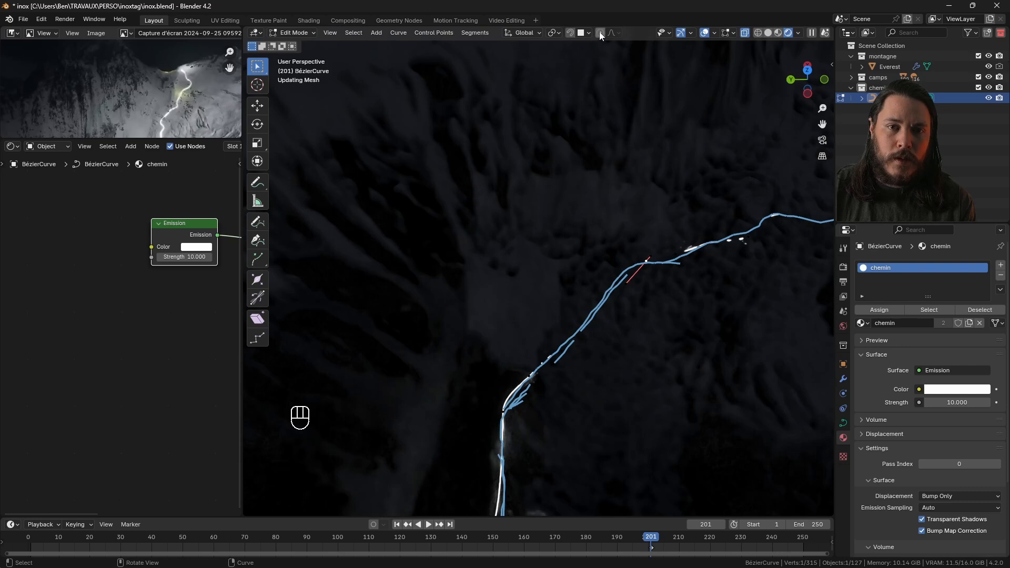
key(g)
key(z)
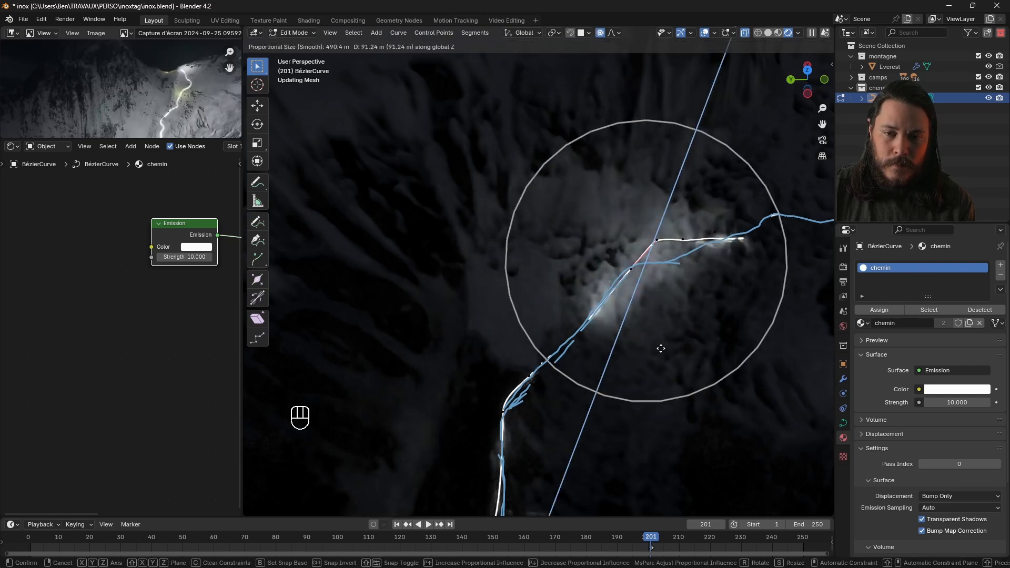
click(669, 257)
scroll(669, 257, up, 5)
key(g)
key(z)
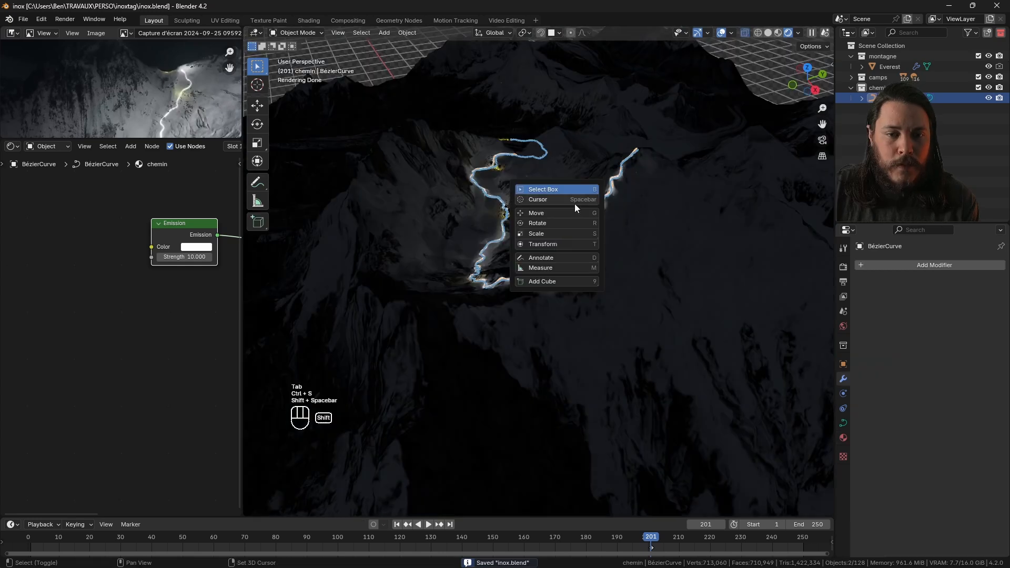
Step: Hide the viewport overlays, make Select Box the active tool and save the file
click(560, 255)
ctrl+drag(568, 277, 545, 254)
click(723, 32)
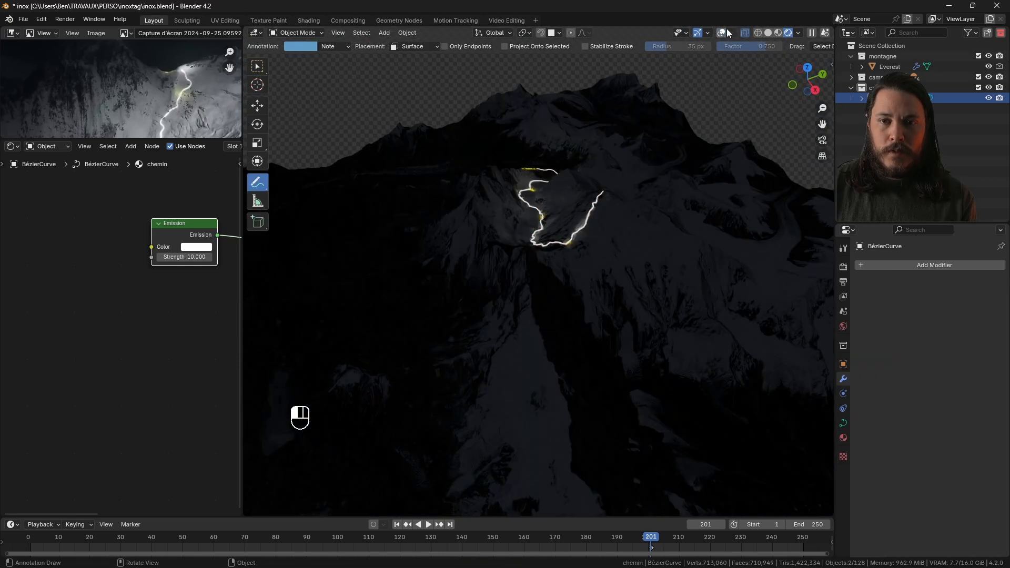
mouse_move(527, 192)
middle_down()
mouse_move(621, 226)
mouse_move(547, 188)
middle_up()
key(shift+space)
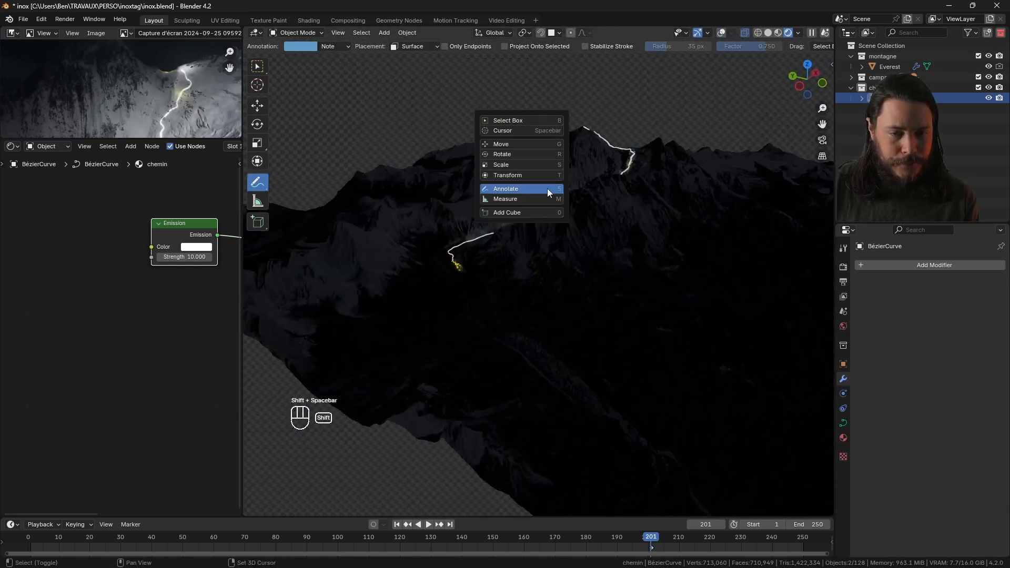
click(534, 121)
key(ctrl+s)
Step: Enlarge the reference image area to compare the image with the lit route, saving the file along the way
middle_drag(477, 249, 658, 223)
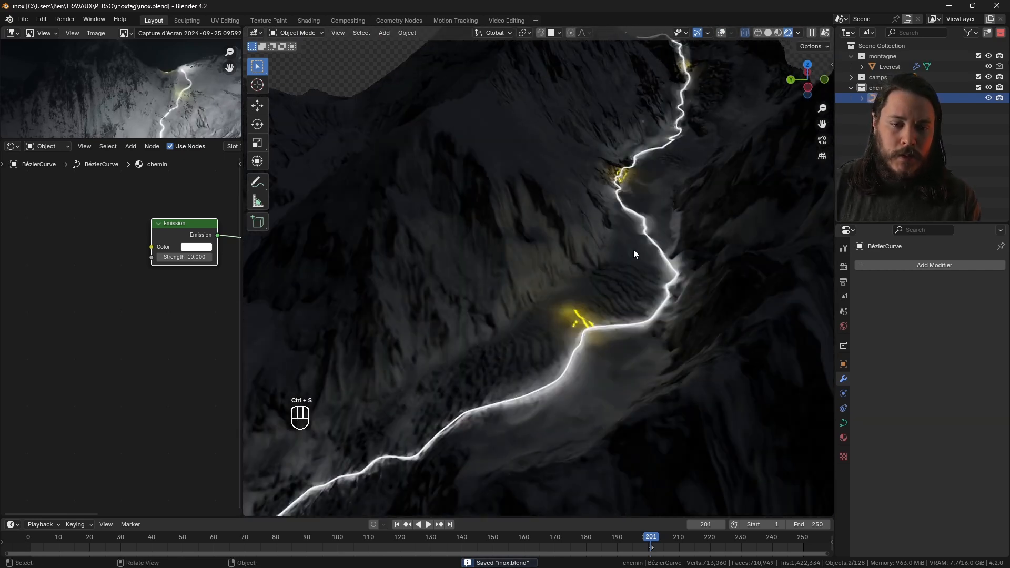
drag(153, 138, 150, 299)
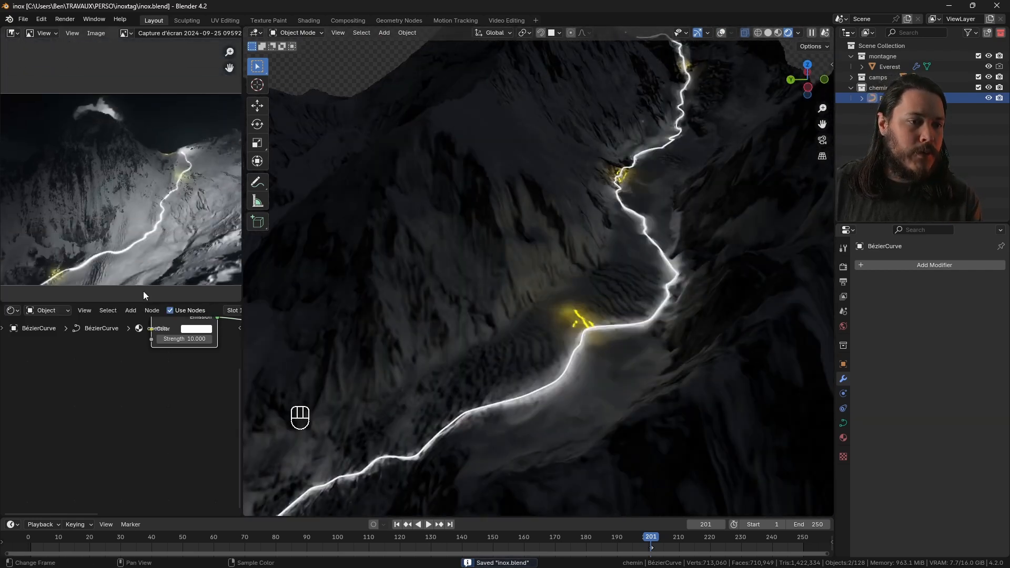
scroll(144, 190, down, 5)
scroll(157, 181, up, 3)
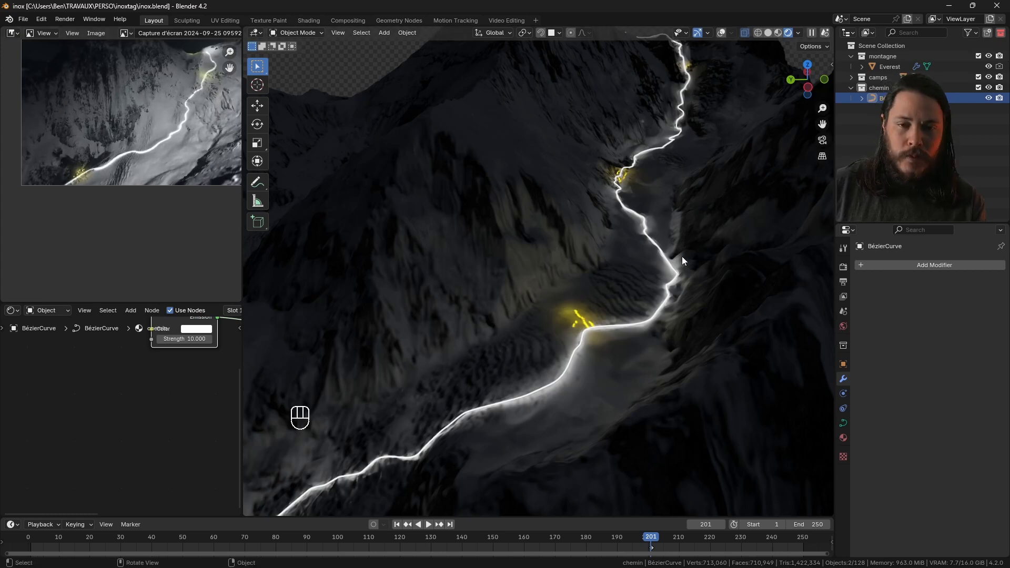
scroll(682, 256, down, 8)
key(ctrl+s)
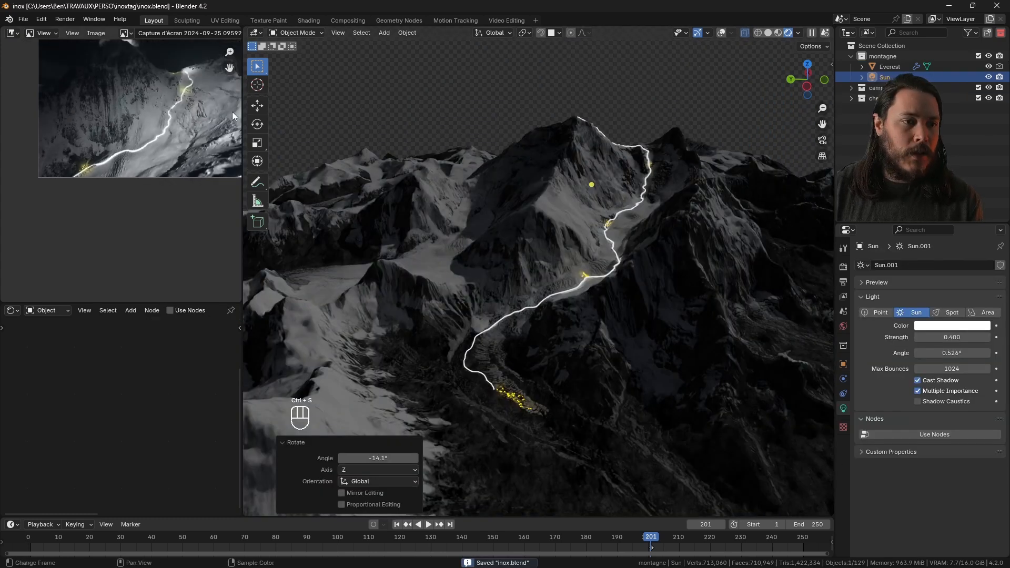
scroll(158, 115, down, 5)
scroll(152, 120, up, 4)
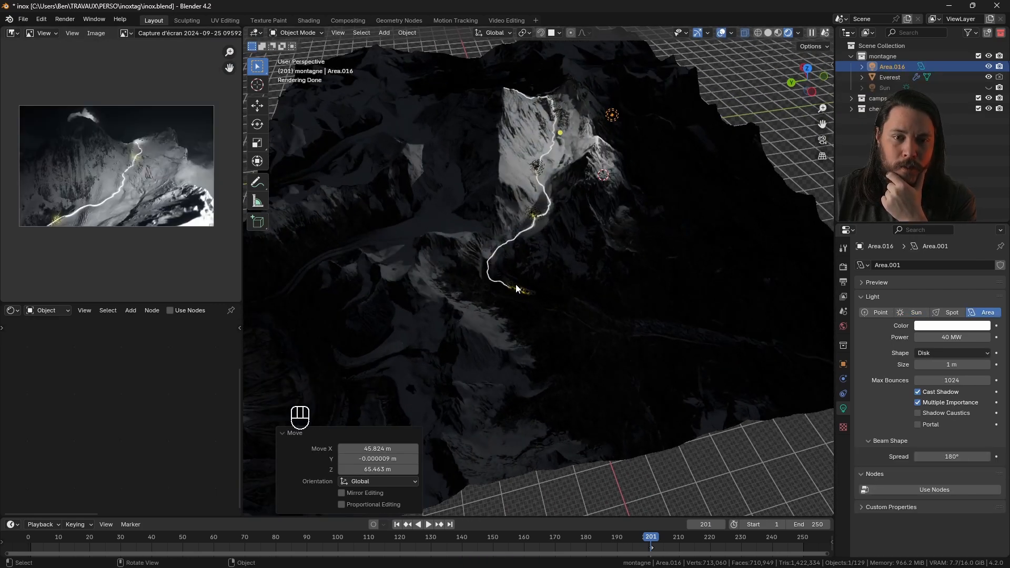
Step: In the route curve's bevel start and end mapping, set the End factor to 0 and keyframe it at frame 1
scroll(503, 216, up, 8)
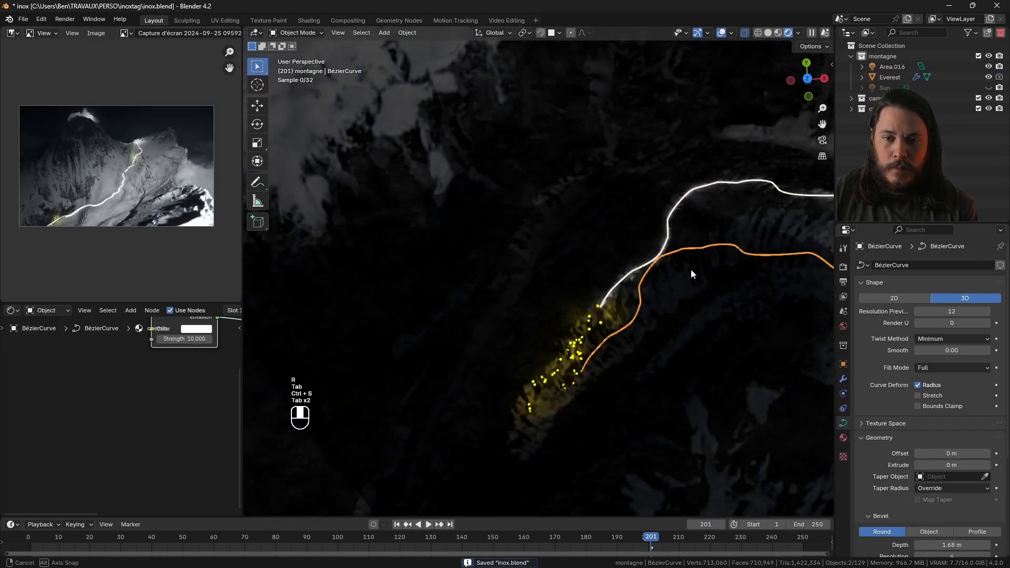
scroll(535, 242, down, 8)
middle_drag(690, 269, 662, 255)
scroll(612, 231, down, 5)
scroll(888, 449, down, 7)
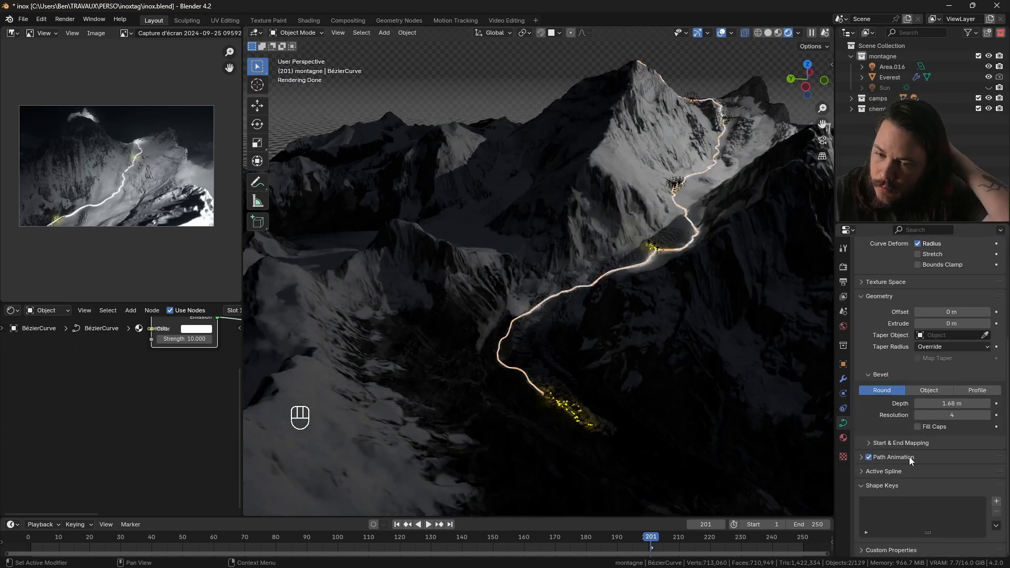
click(909, 457)
scroll(908, 456, down, 2)
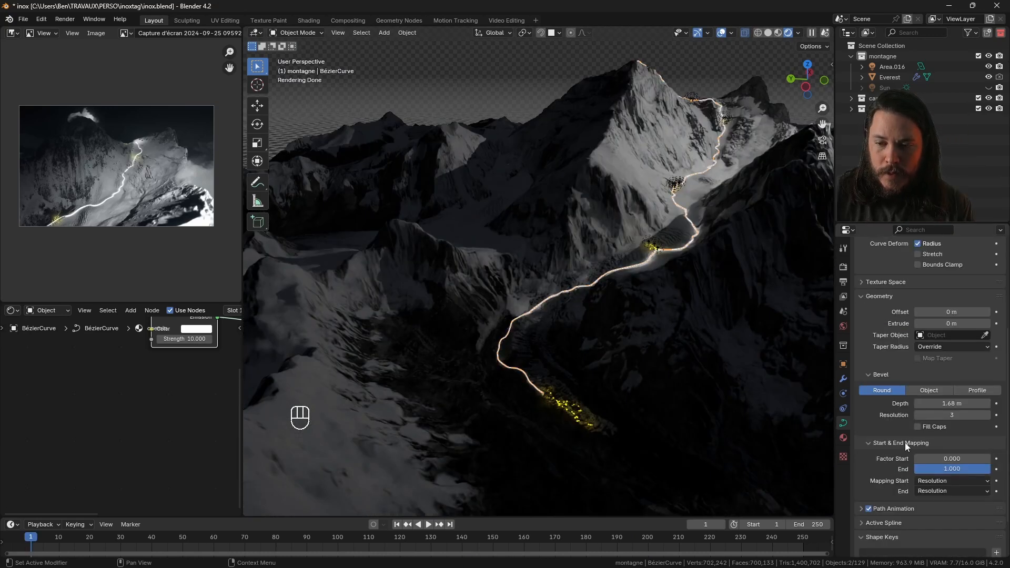
scroll(945, 500, down, 2)
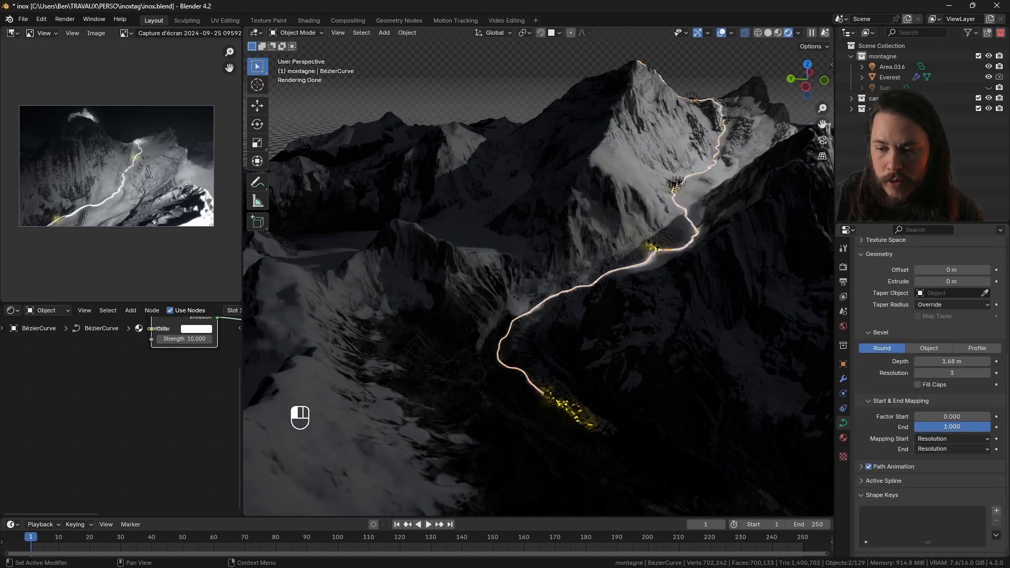
drag(970, 427, 914, 426)
click(997, 427)
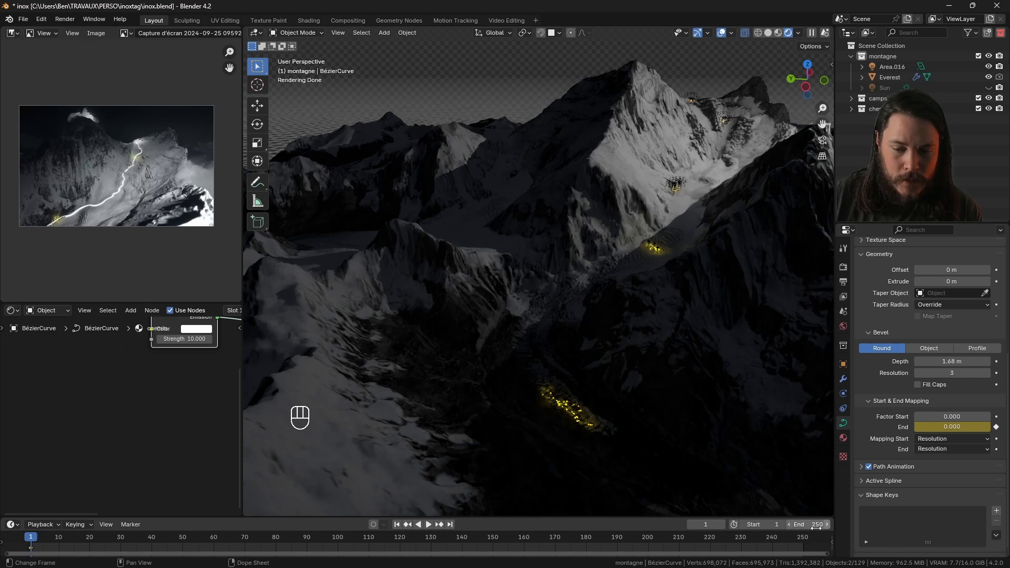
Step: Switch to DaVinci Resolve, work out the animation's frame count in the calculator by multiplying 24, and close the calculator
mouse_move(588, 557)
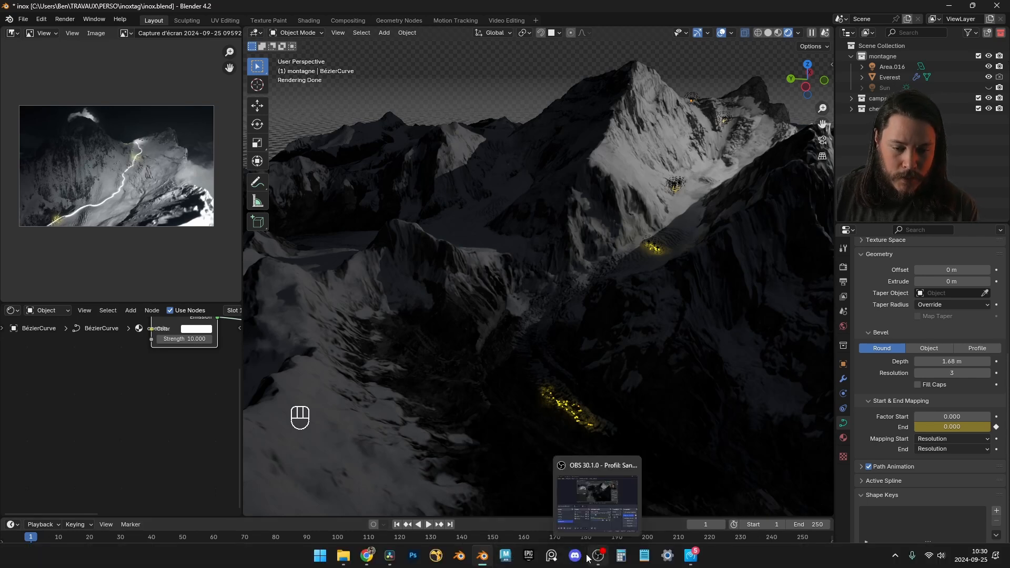
click(389, 556)
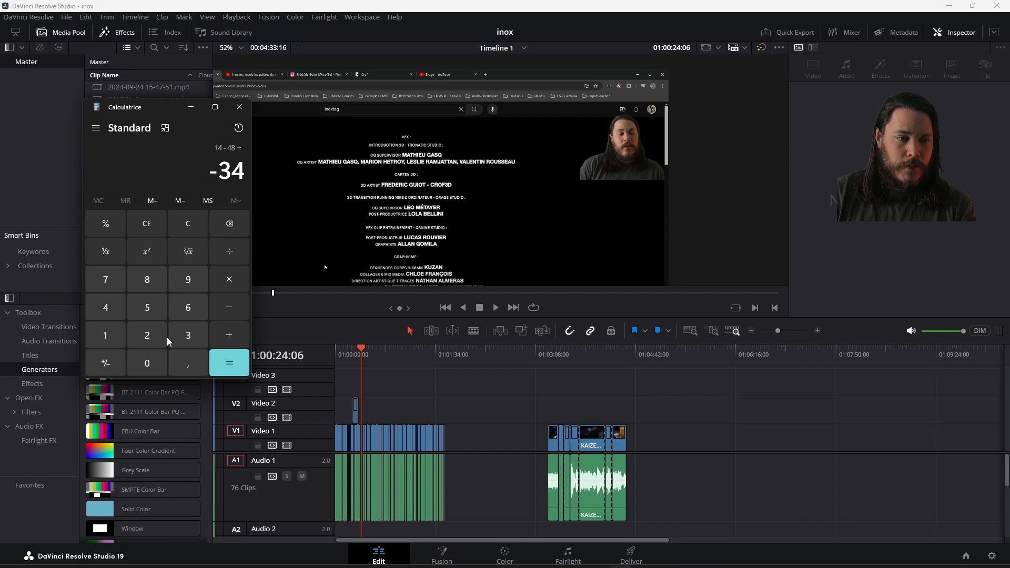
text(24)
click(228, 279)
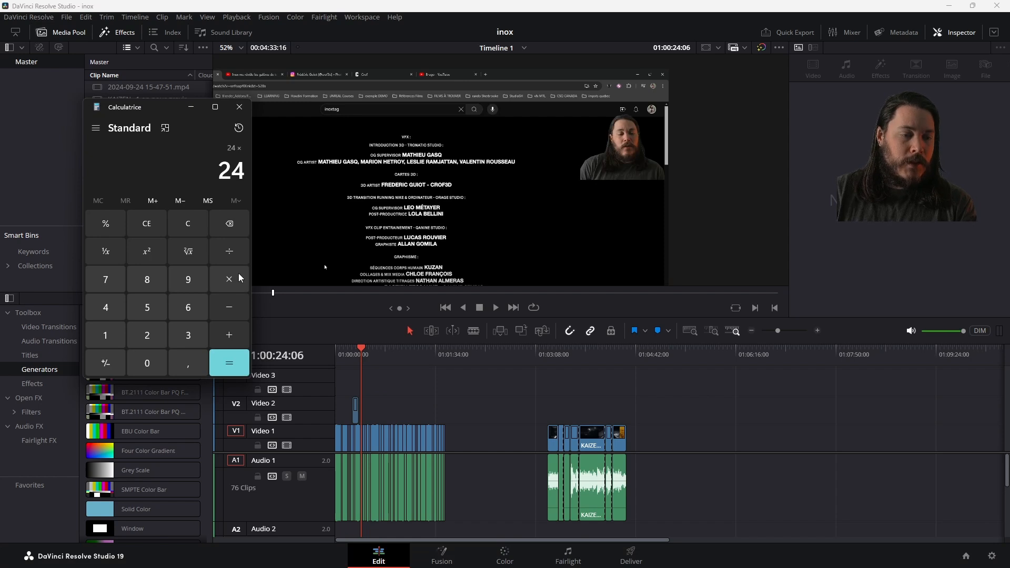
click(228, 362)
click(239, 108)
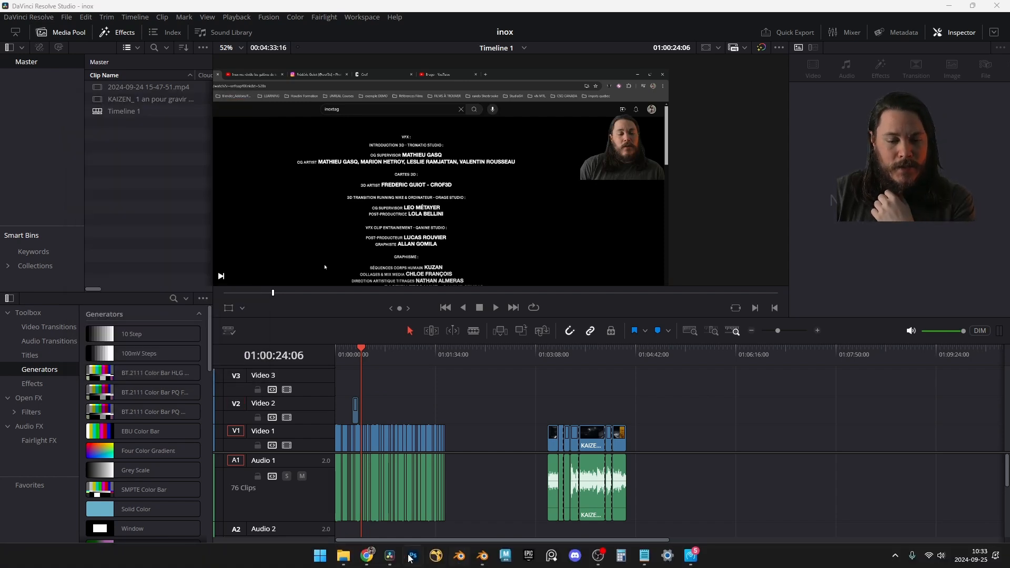
Step: Switch back to Blender and set the timeline's end frame to 580
mouse_move(395, 558)
click(467, 557)
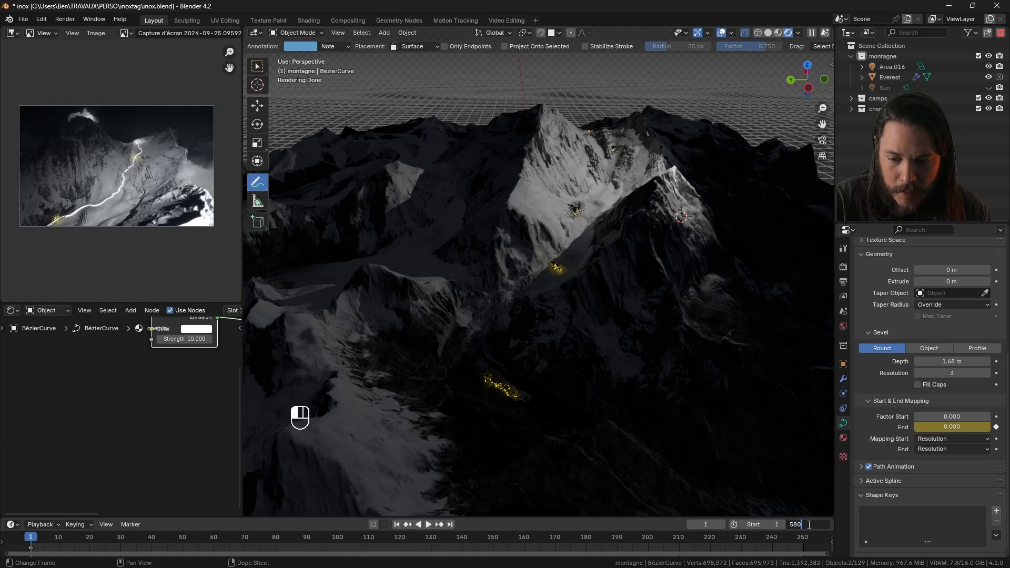
key(Return)
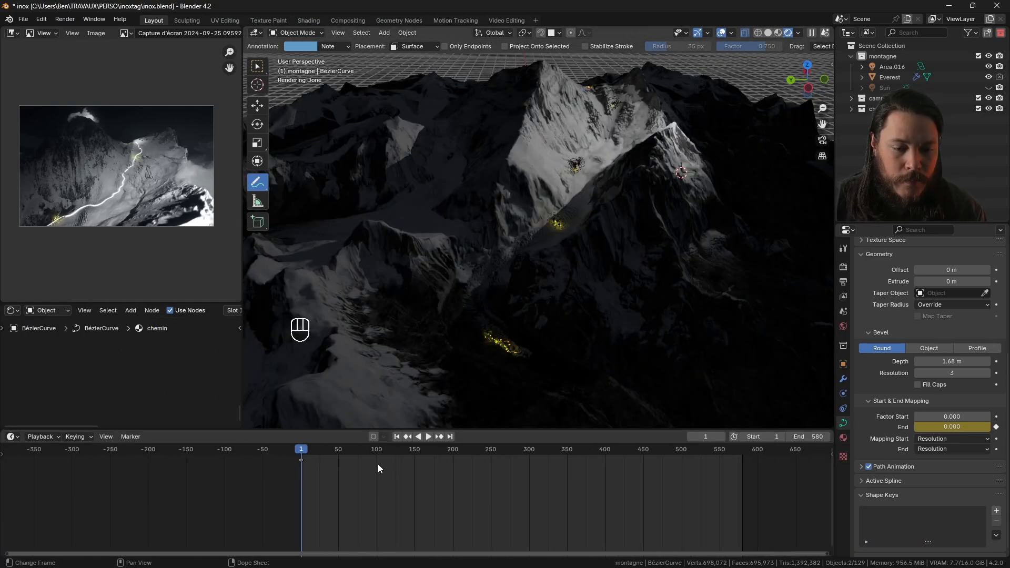
Step: Go to frame 580, raise the route curve's End factor to its maximum and keyframe it
scroll(415, 457, down, 1)
scroll(438, 459, up, 2)
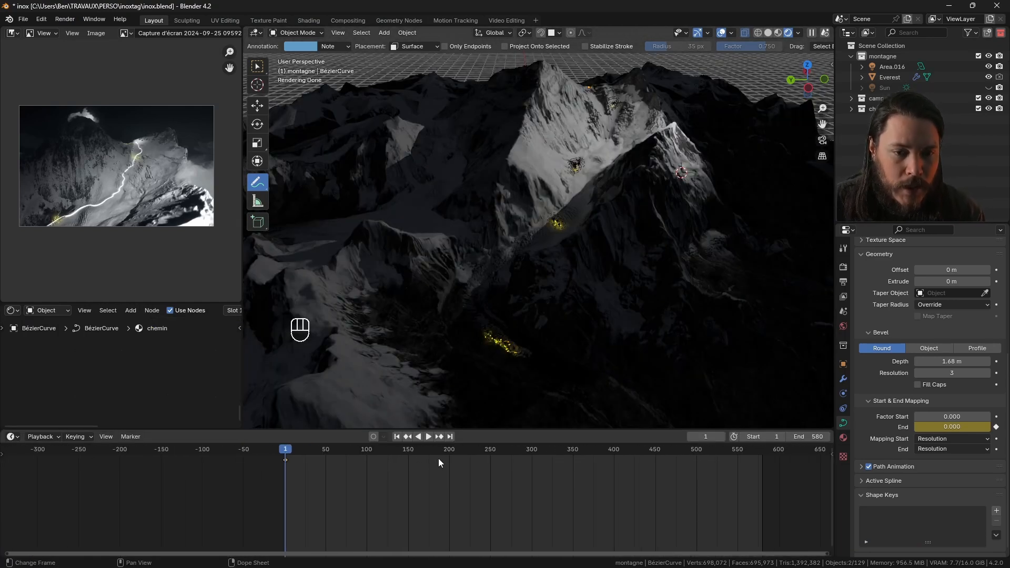
drag(766, 452, 763, 452)
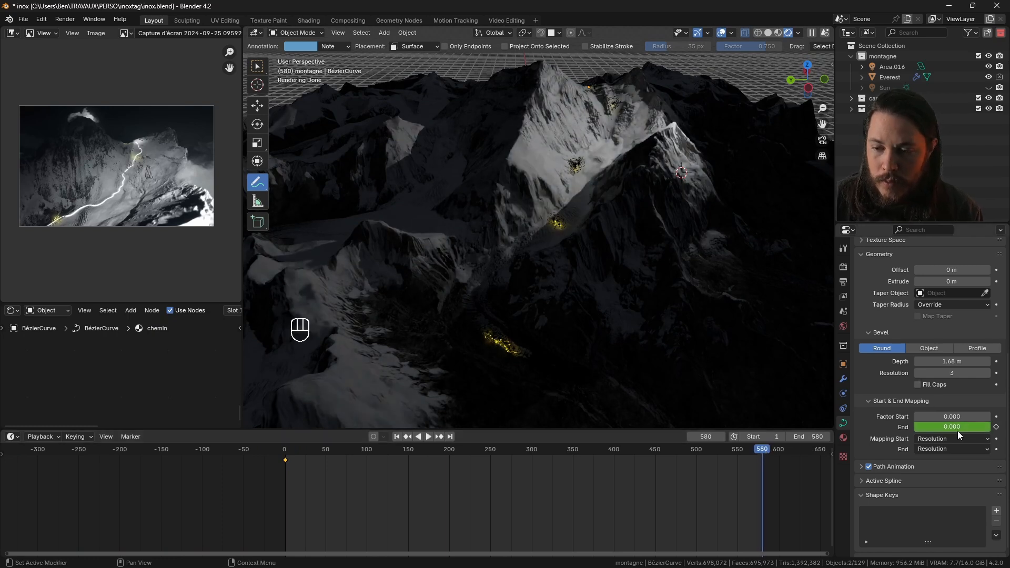
drag(944, 427, 990, 426)
click(996, 427)
Step: Play the animation to check the route growing from base camp, switching to the Select Box tool, and stop playback
key(space)
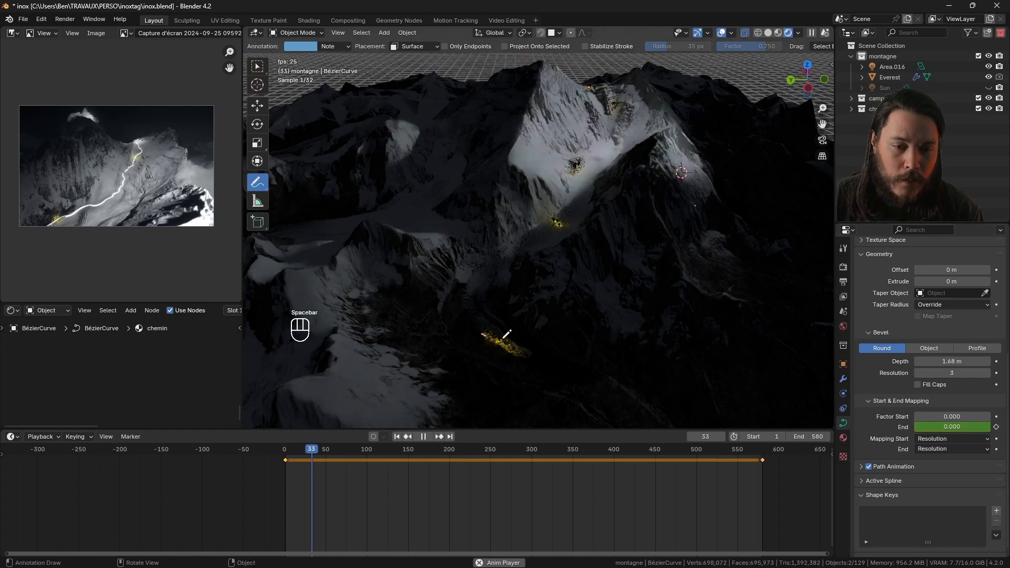
key(shift+space)
click(498, 265)
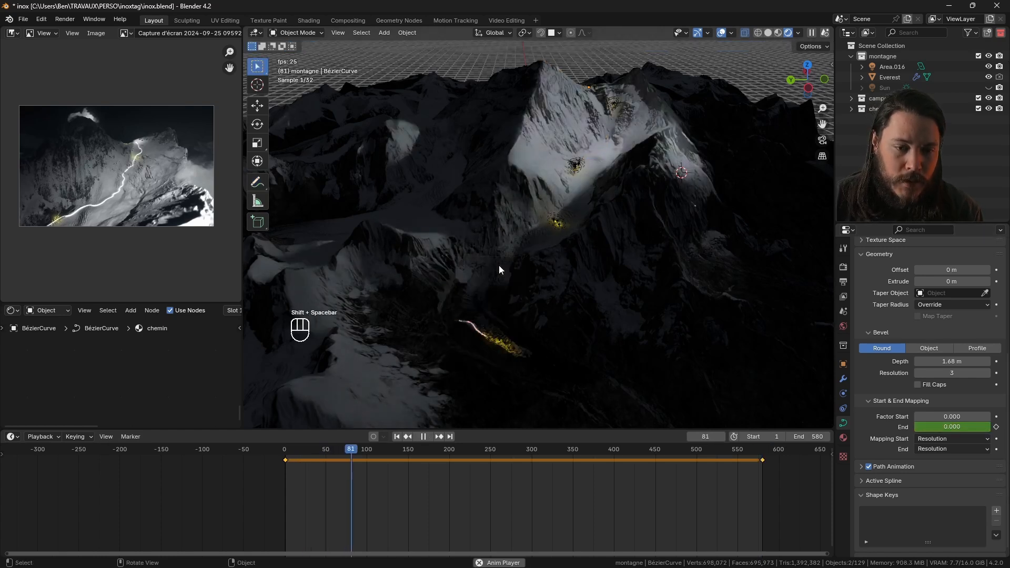
key(space)
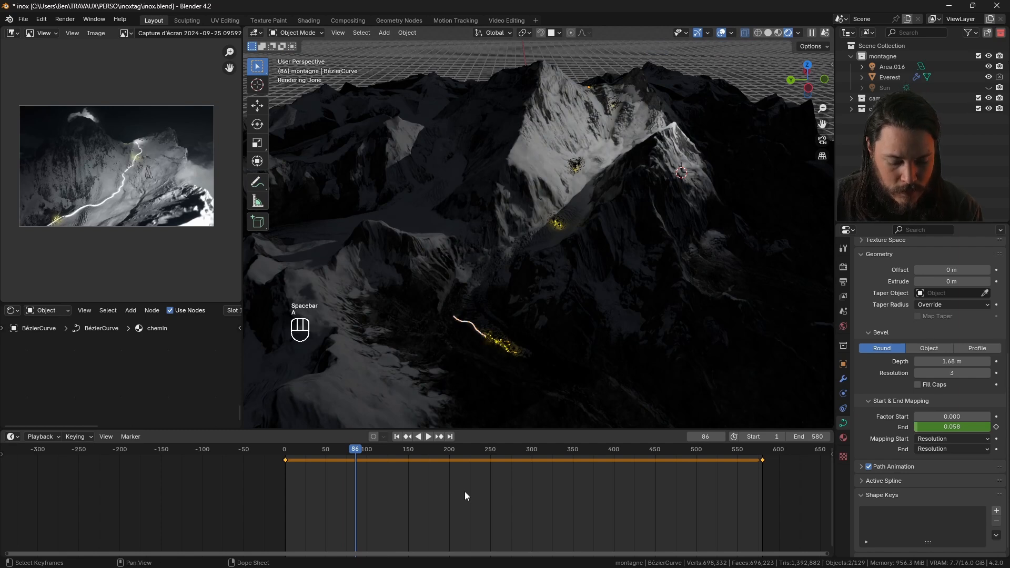
Step: Set the interpolation of all the route's keyframes to linear and play the animation again
key(t)
click(241, 497)
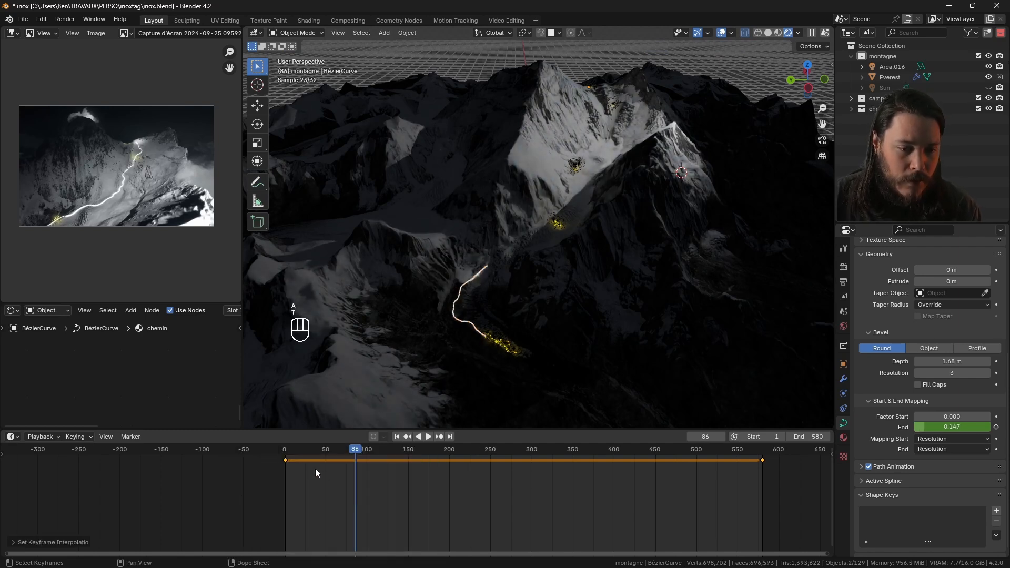
key(space)
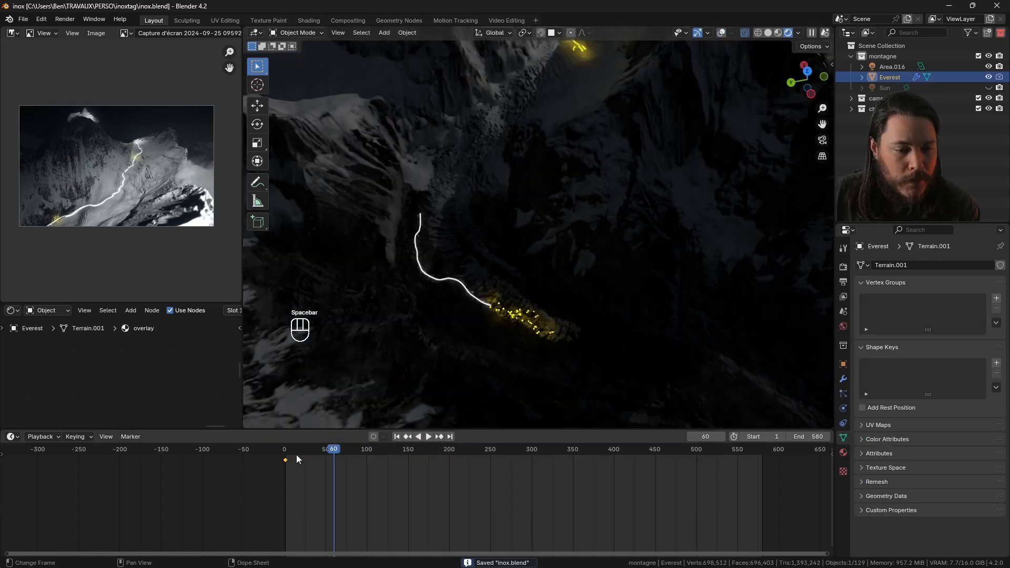
Step: Scrub the timeline to frame 85 to check the route's growth, and switch to DaVinci Resolve to play the reference clip
click(286, 455)
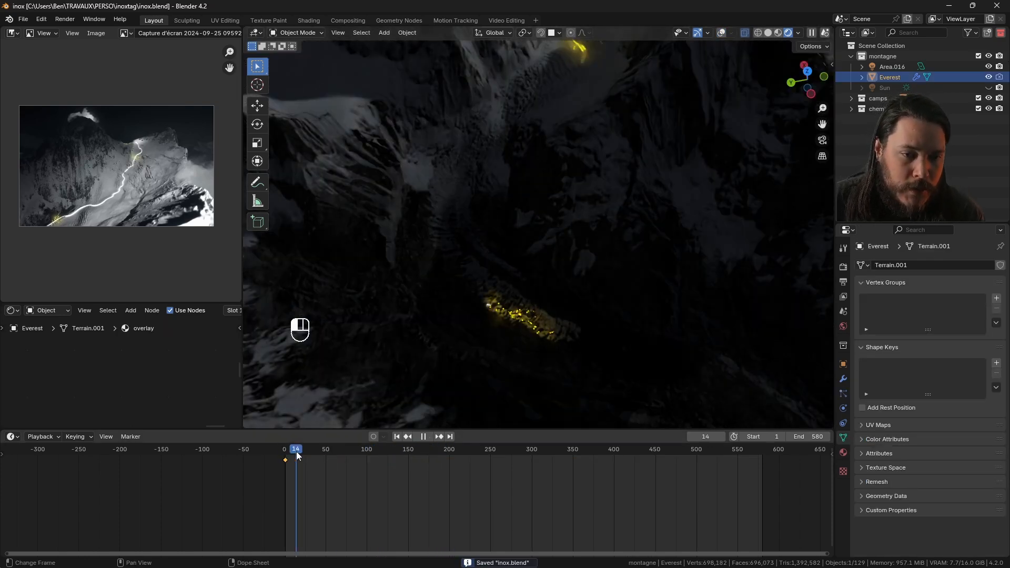
drag(297, 455, 354, 455)
scroll(467, 61, up, 2)
middle_drag(474, 162, 470, 133)
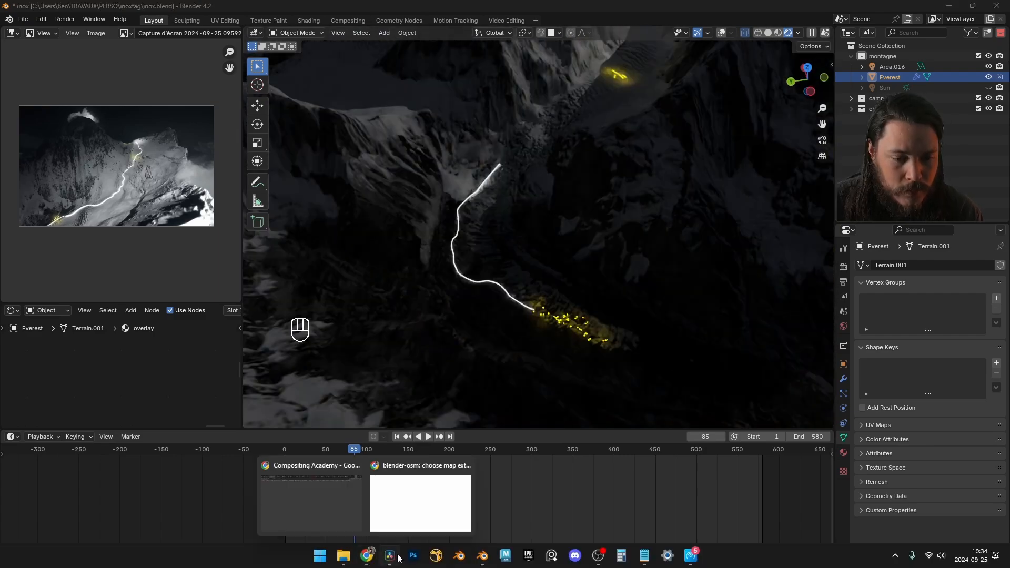
click(395, 554)
key(space)
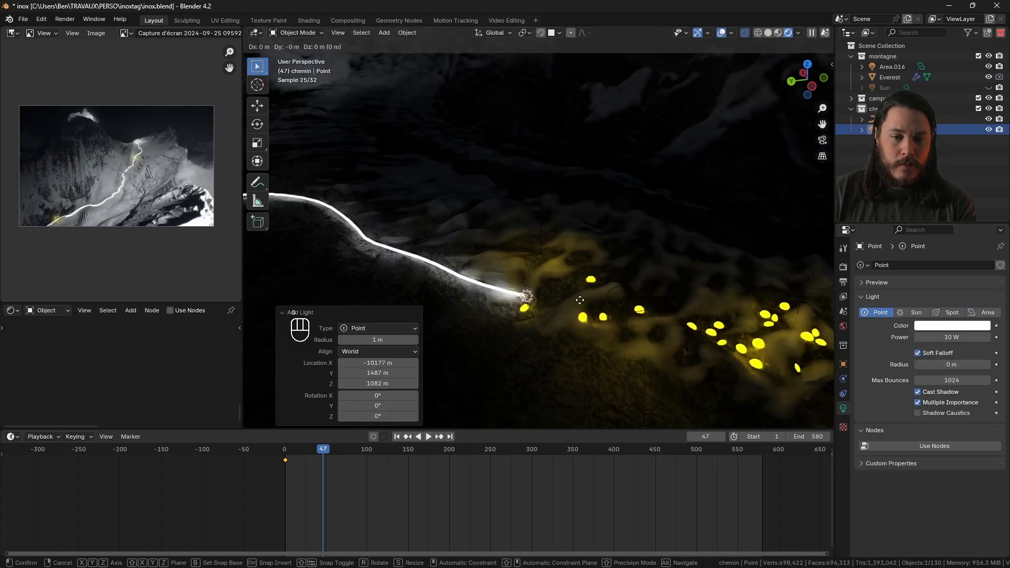
Step: Raise the new point light about 54 m along Z above the route's start and set its power to 100000 W
key(g)
key(z)
click(591, 261)
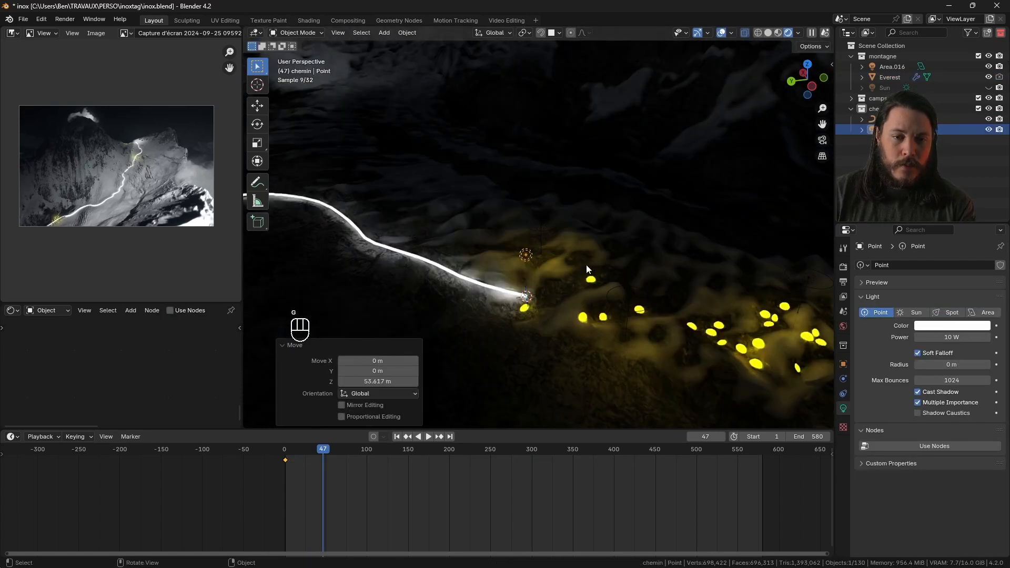
click(931, 337)
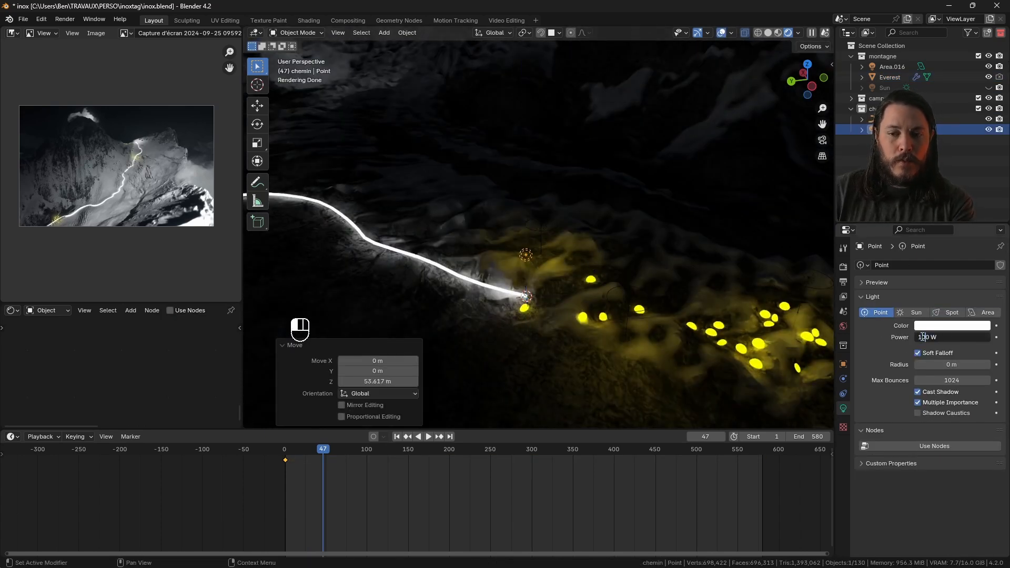
text(100000)
key(Return)
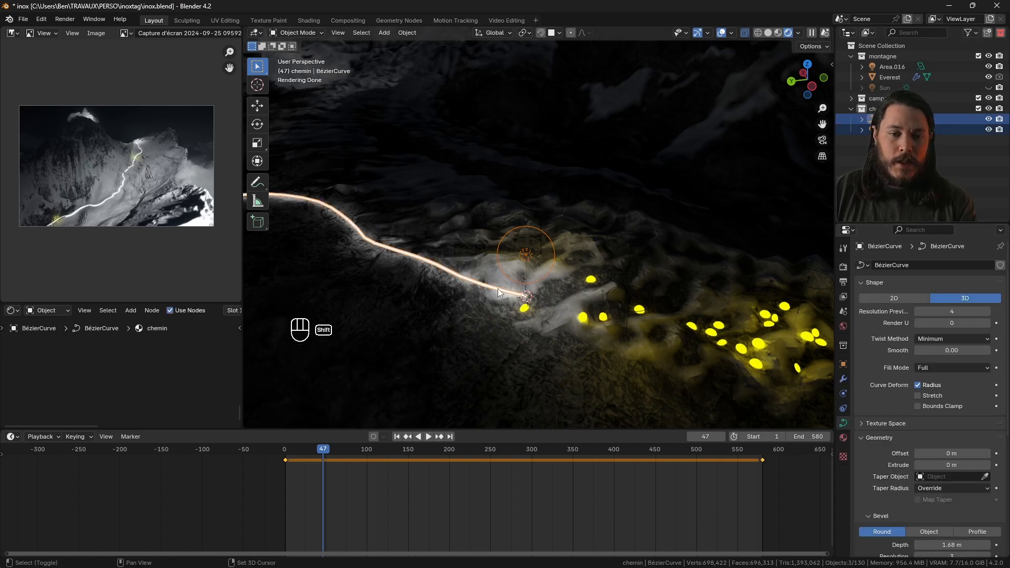
Step: Parent the point light to the animated empty with Keep Transform and play the animation to check its motion along the route
click(843, 393)
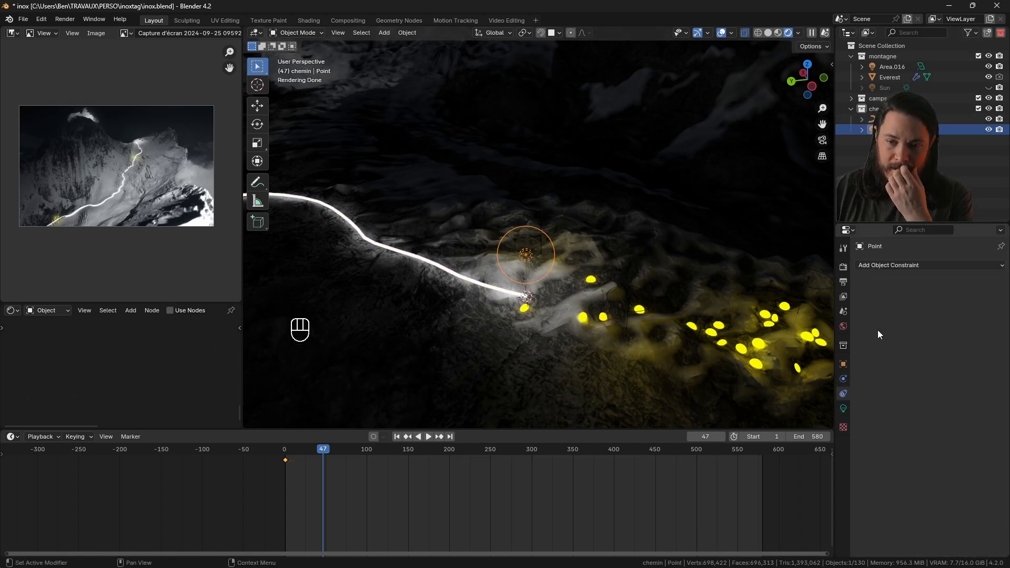
key(ctrl+p)
key(space)
scroll(394, 234, down, 8)
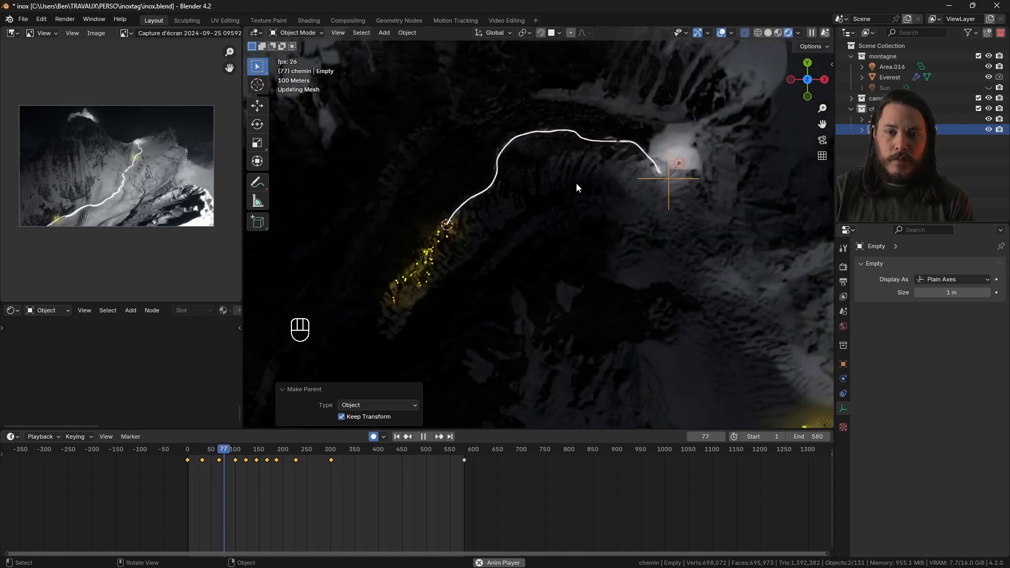
key(space)
Step: Raise the point light about 55 m along Z above the route's tip at frame 140 with auto keying
scroll(733, 206, up, 5)
key(g)
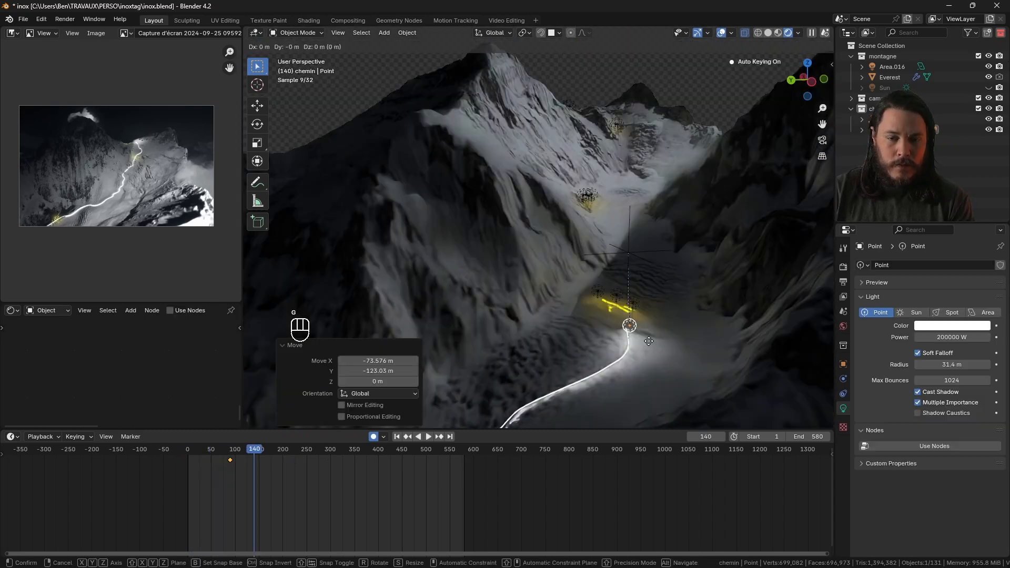
key(z)
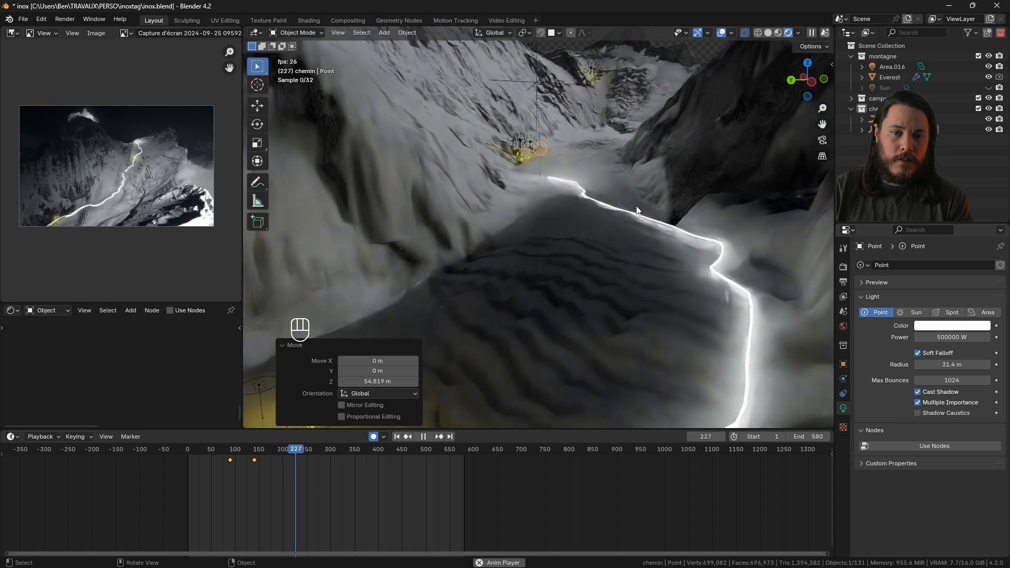
Step: Play the animation to review how the light accompanies the growing route, and save the file
key(space)
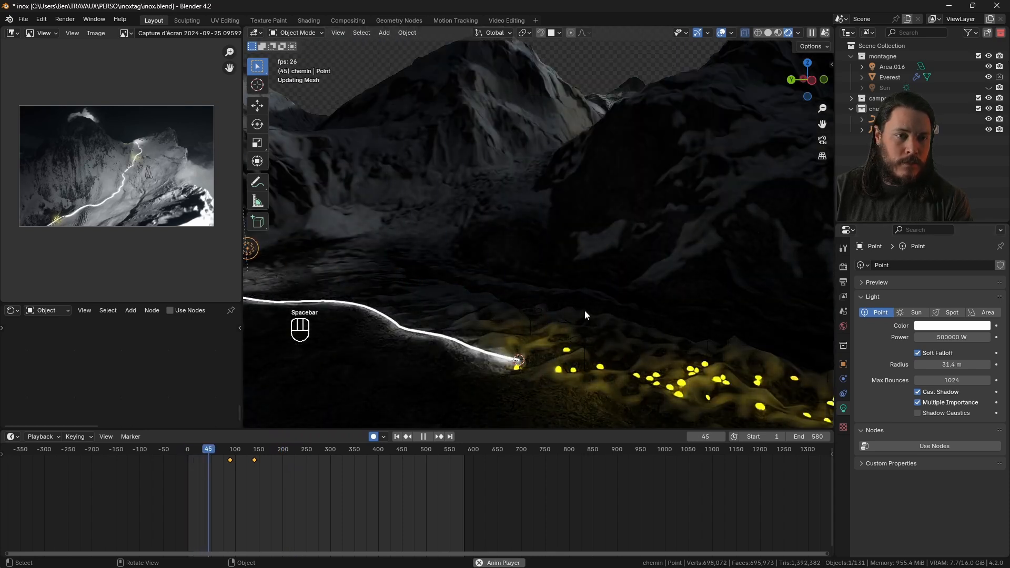
key(space)
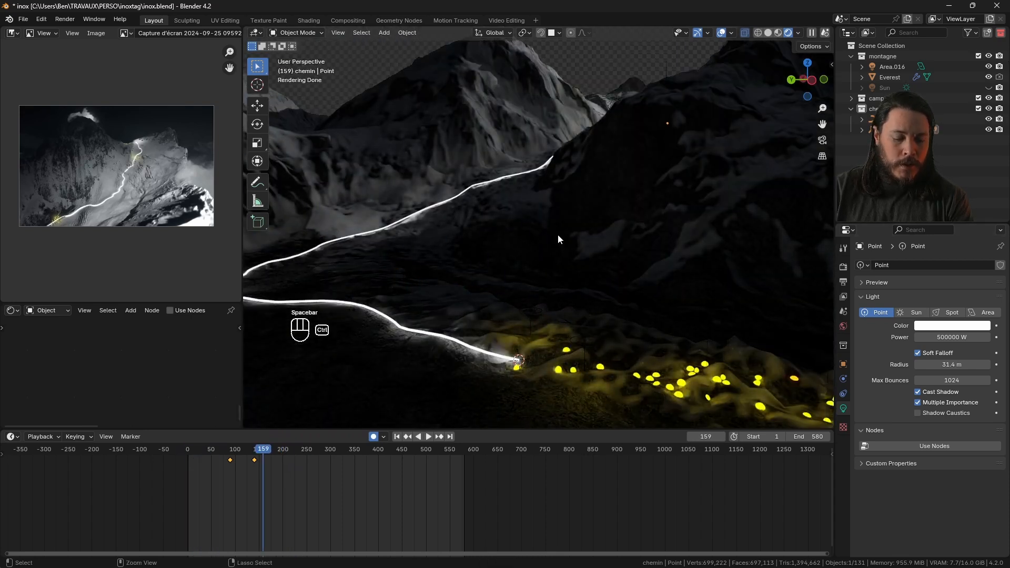
key(ctrl+s)
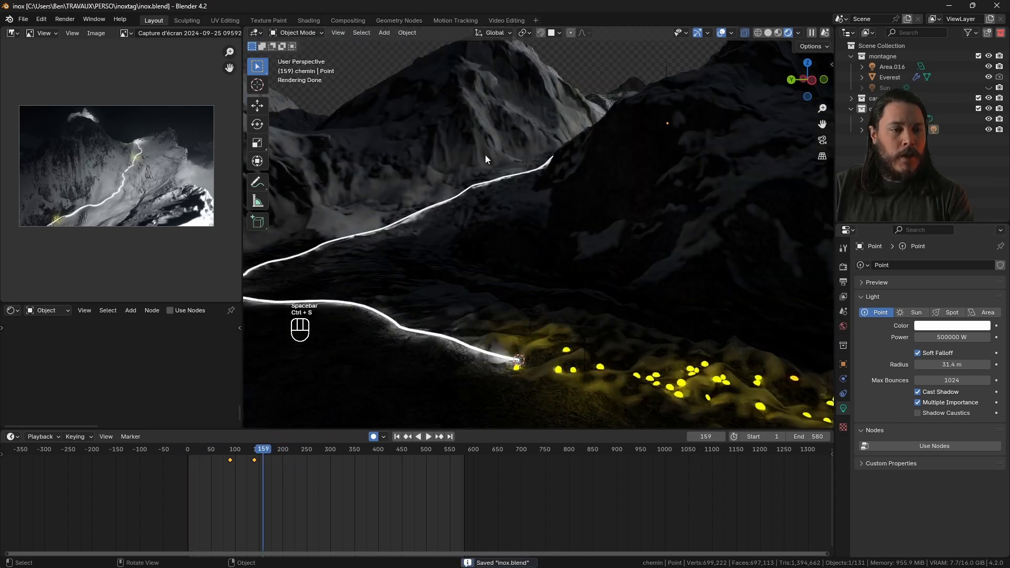
Step: Add a camera and align it to a low view of the mountain range with base camp in frame
key(shift+a)
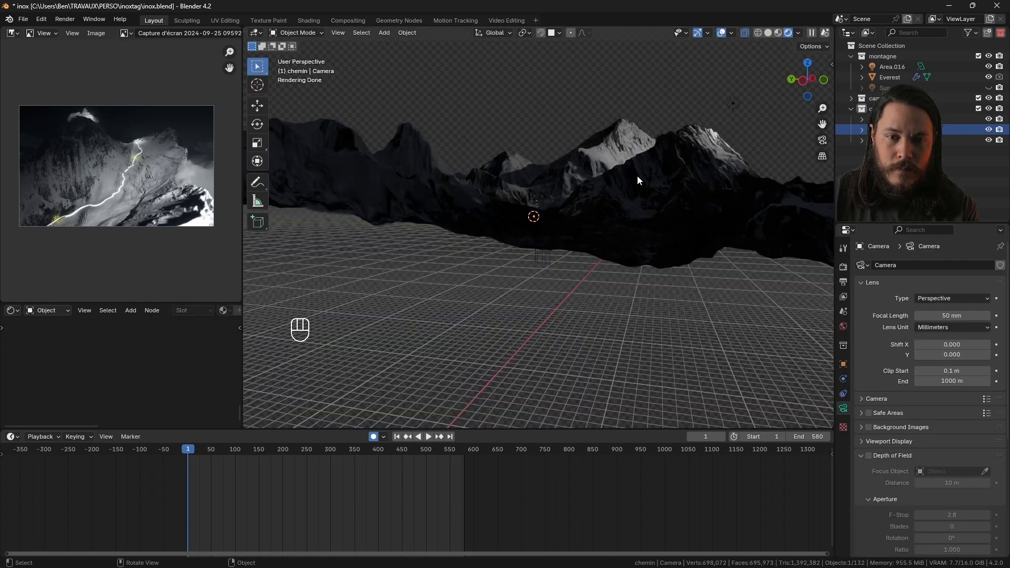
mouse_move(636, 175)
middle_down()
mouse_move(623, 190)
mouse_move(686, 159)
mouse_move(648, 190)
mouse_move(632, 181)
middle_up()
scroll(567, 188, up, 4)
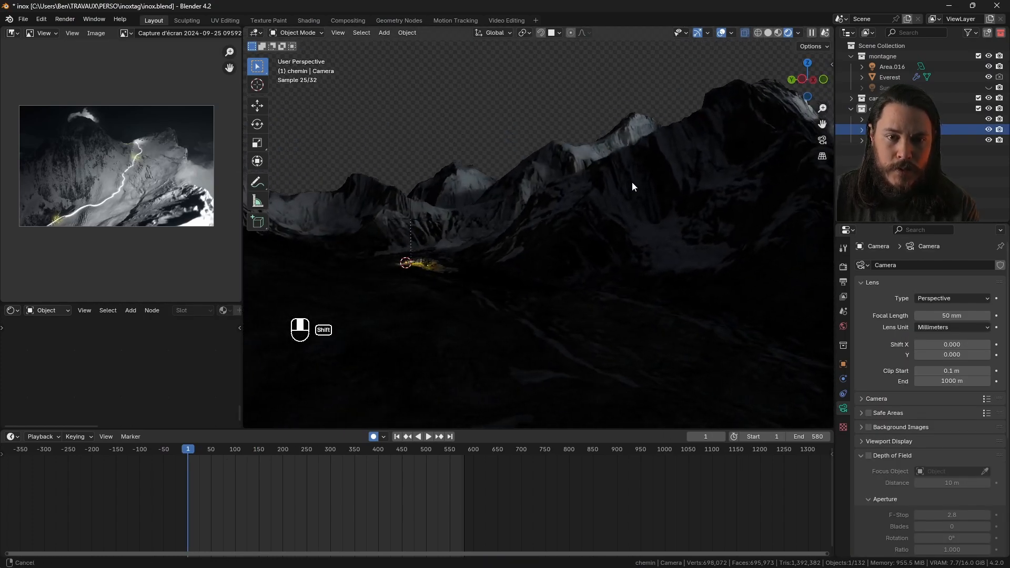
key(q)
click(572, 231)
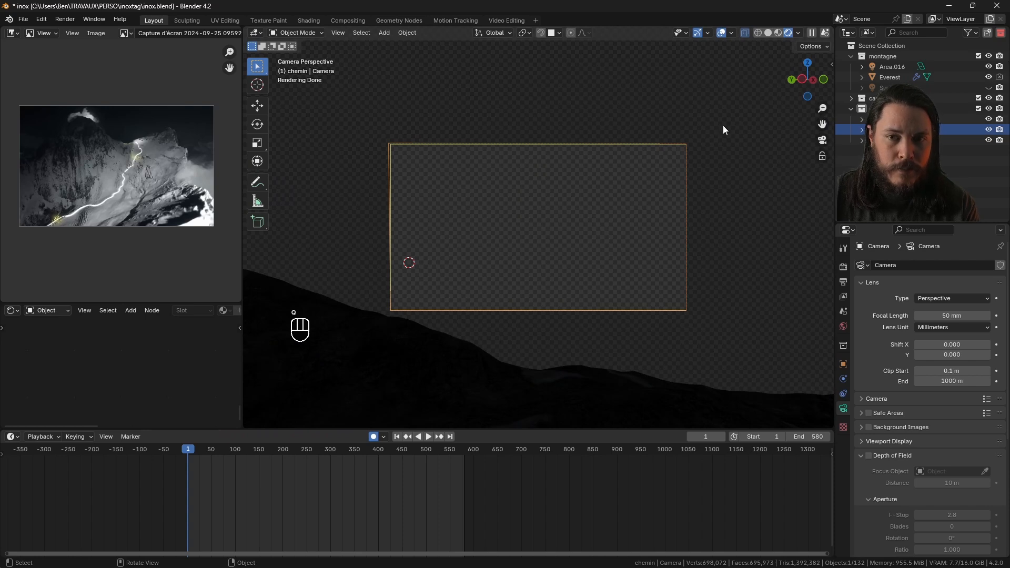
Step: Set the camera's clip end to 100000 m
click(937, 381)
text(00)
key(Return)
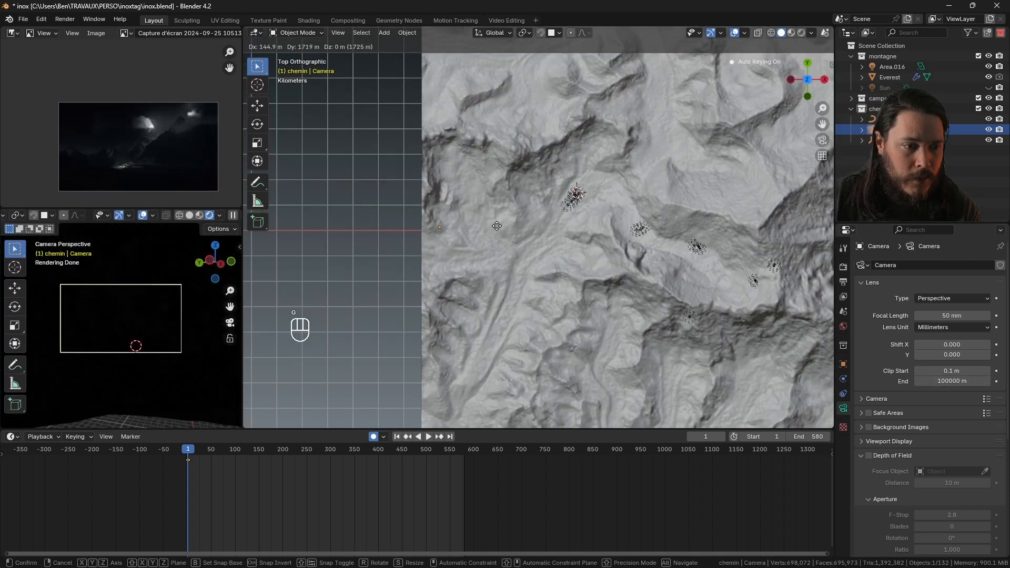
Step: Move the camera about 290 m in X and 1263 m in Y, and rotate it to frame the peaks, tilting about its local X axis
drag(547, 200, 555, 194)
key(r)
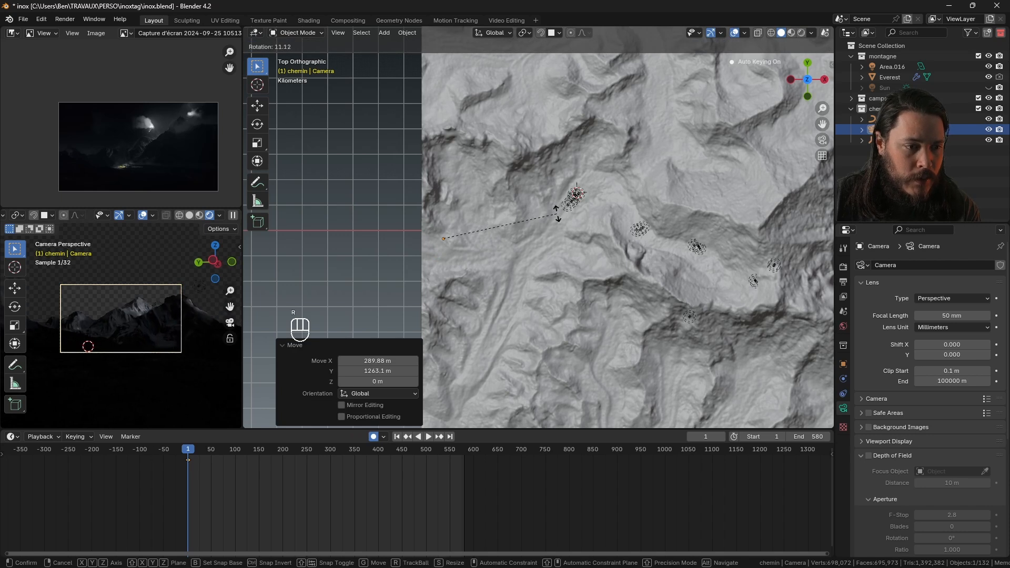
key(x)
key(x)
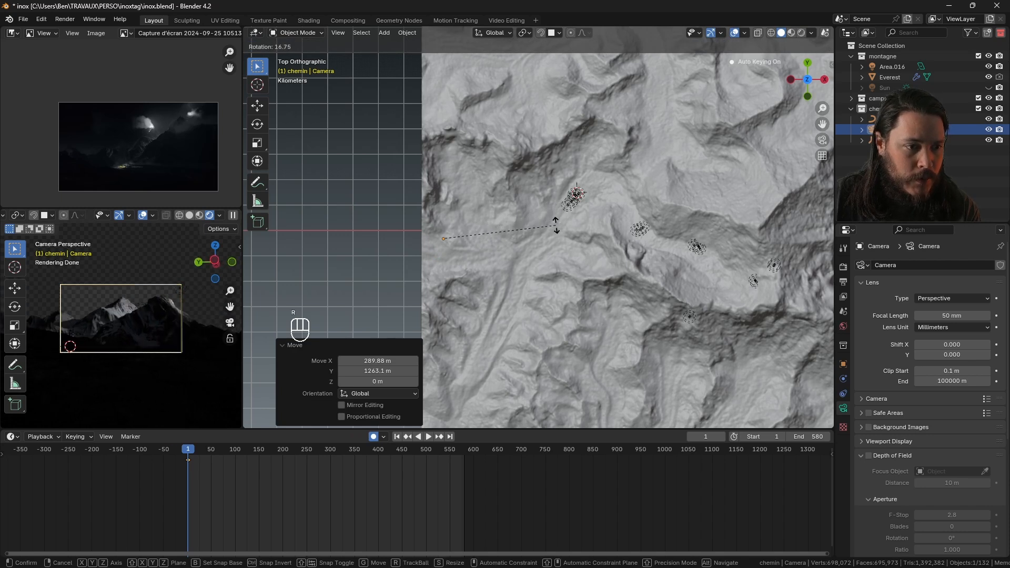
click(544, 232)
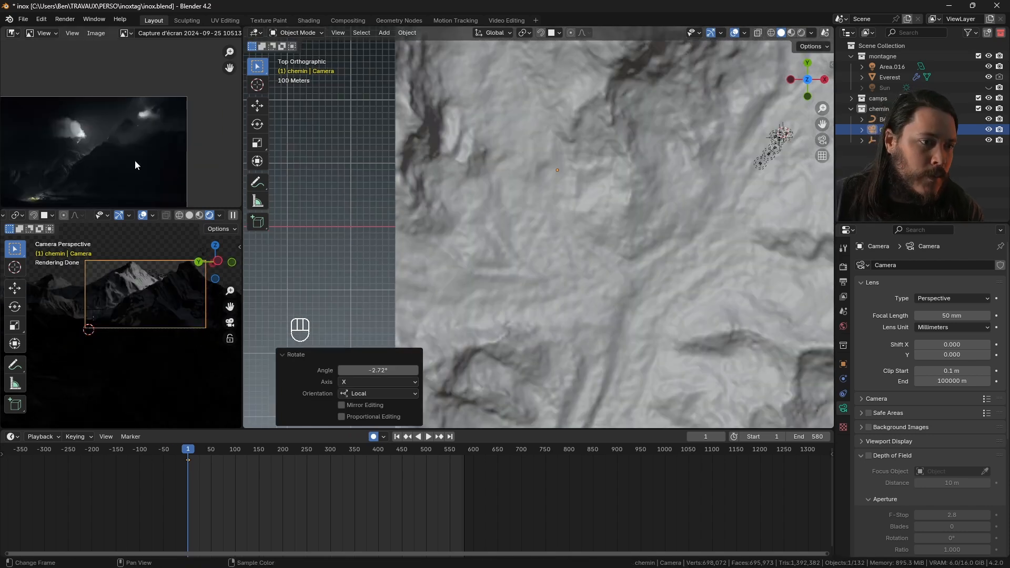
Step: Centre the night reference image and set the camera's focal length to 35 mm
middle_drag(135, 164, 183, 142)
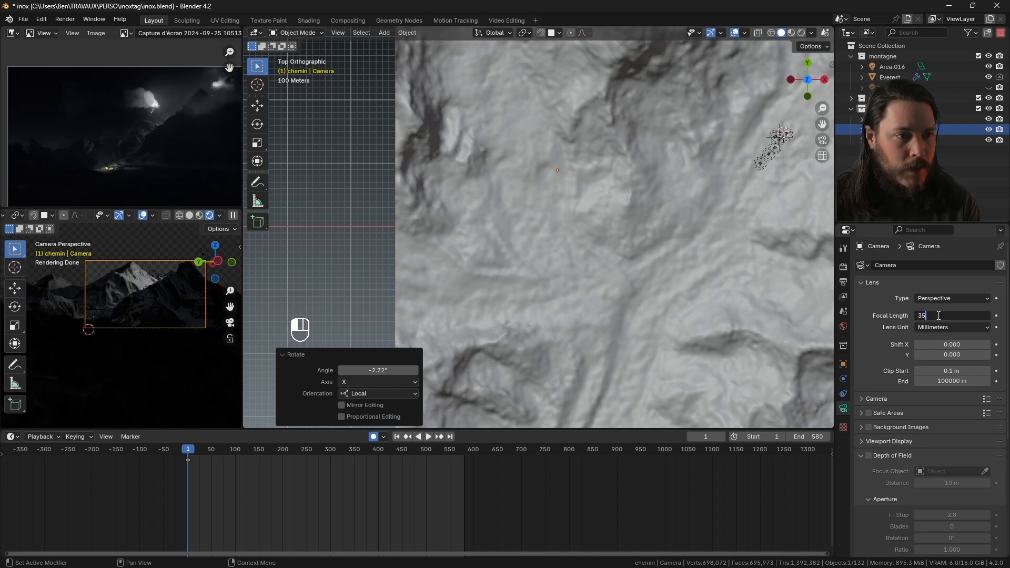
key(Return)
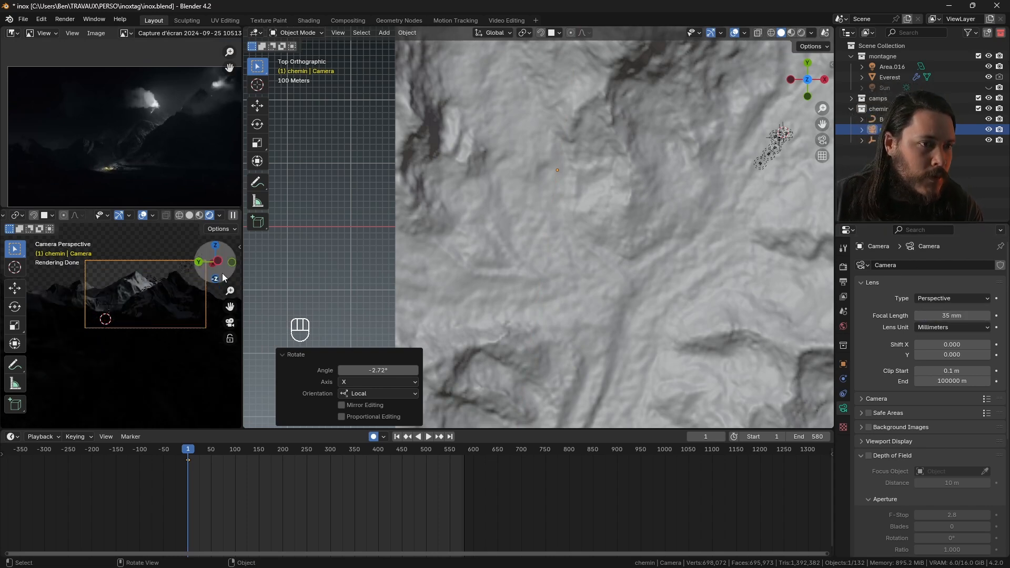
scroll(162, 290, up, 2)
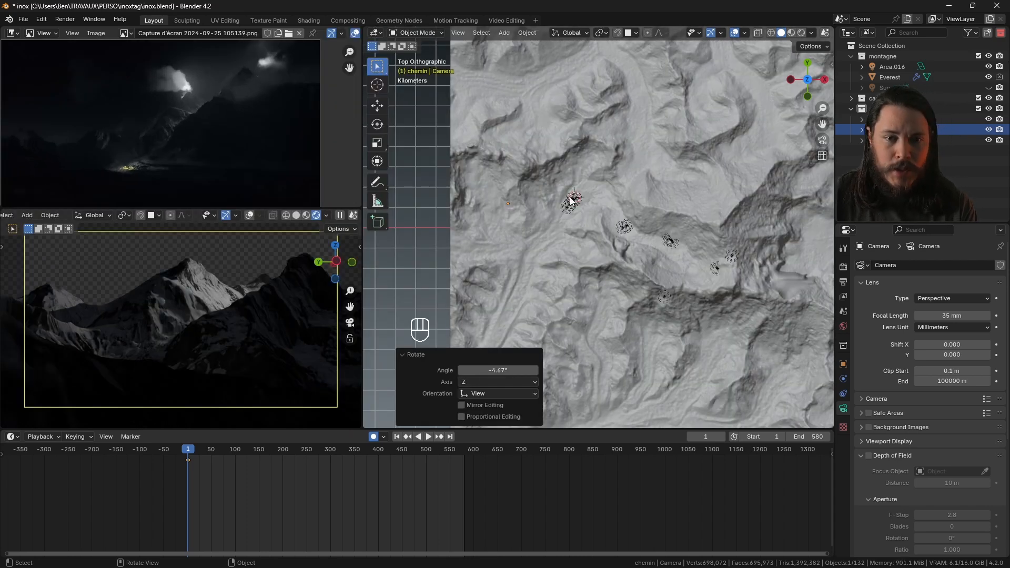
Step: Check the camera's framing of base camp and the peaks against the reference image, and save the file
middle_drag(571, 200, 614, 189)
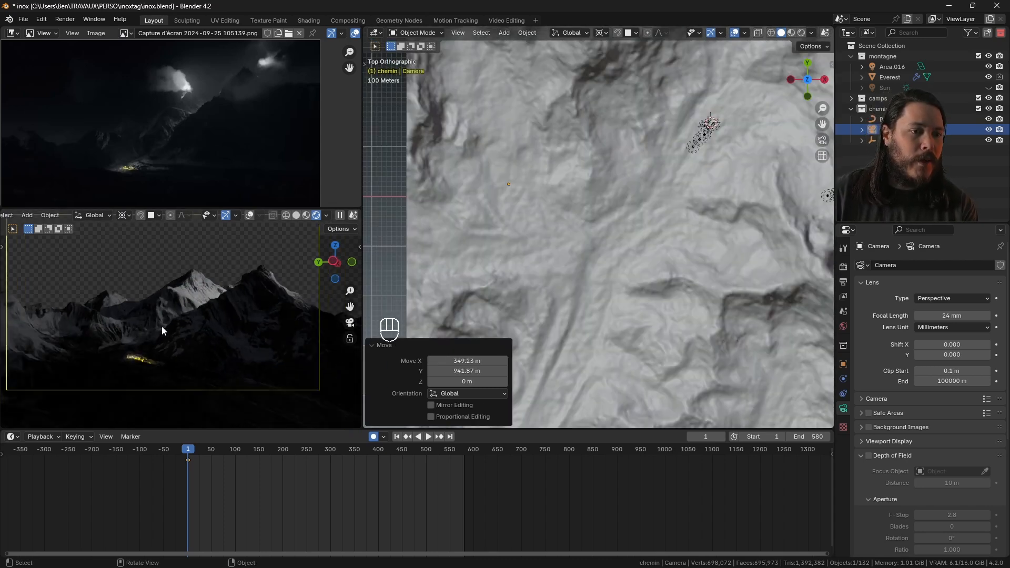
scroll(162, 327, up, 1)
scroll(207, 295, down, 1)
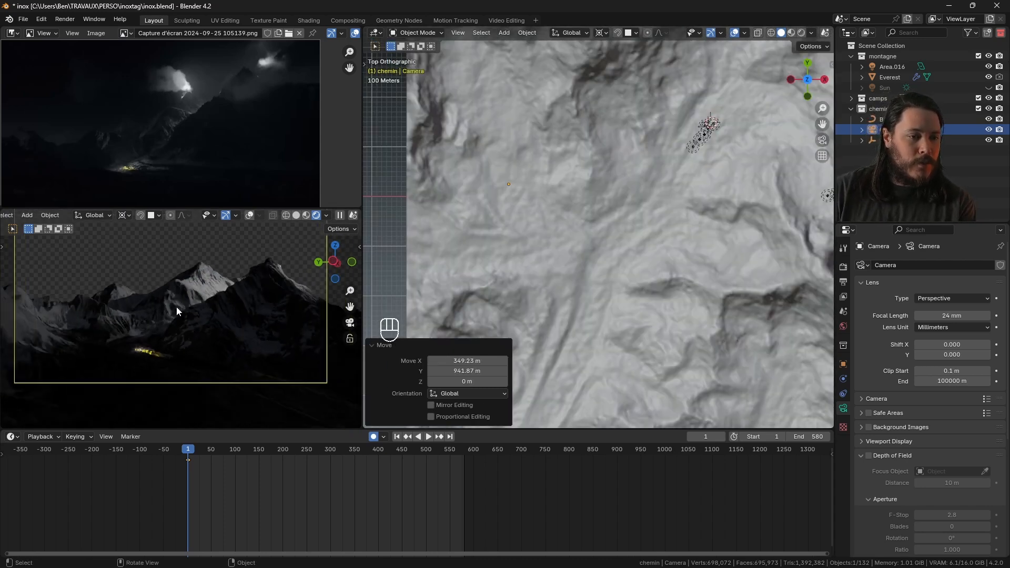
scroll(175, 307, down, 2)
scroll(172, 267, up, 1)
key(ctrl+s)
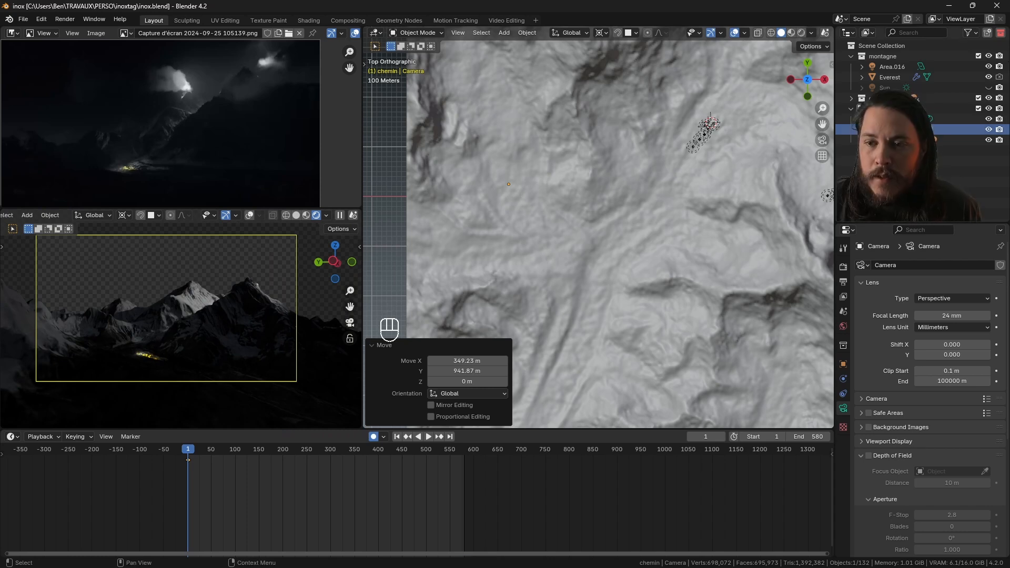
Step: Move the camera out of the chemin collection and give it a Track To constraint targeting the point light
drag(878, 129, 883, 153)
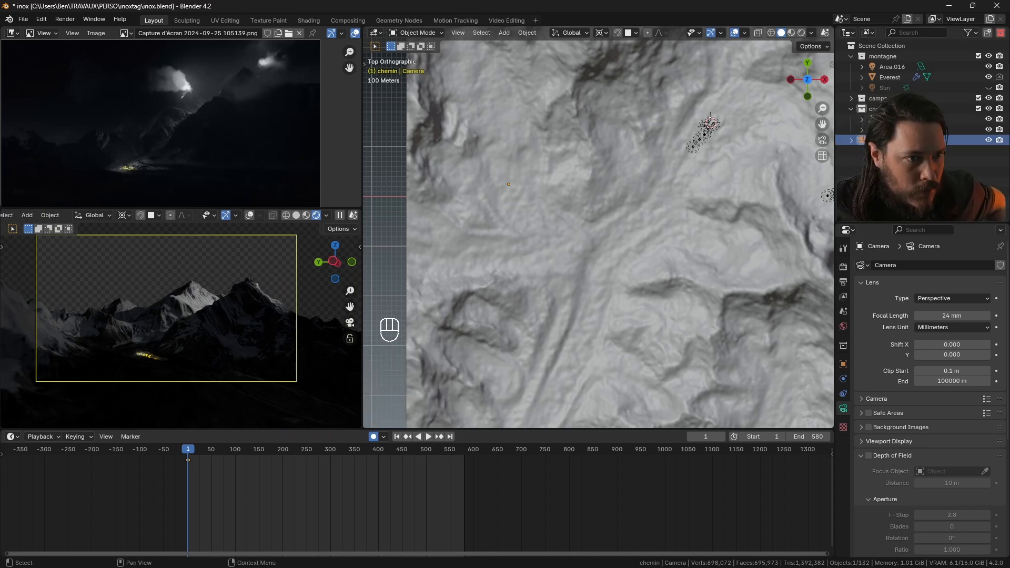
click(843, 393)
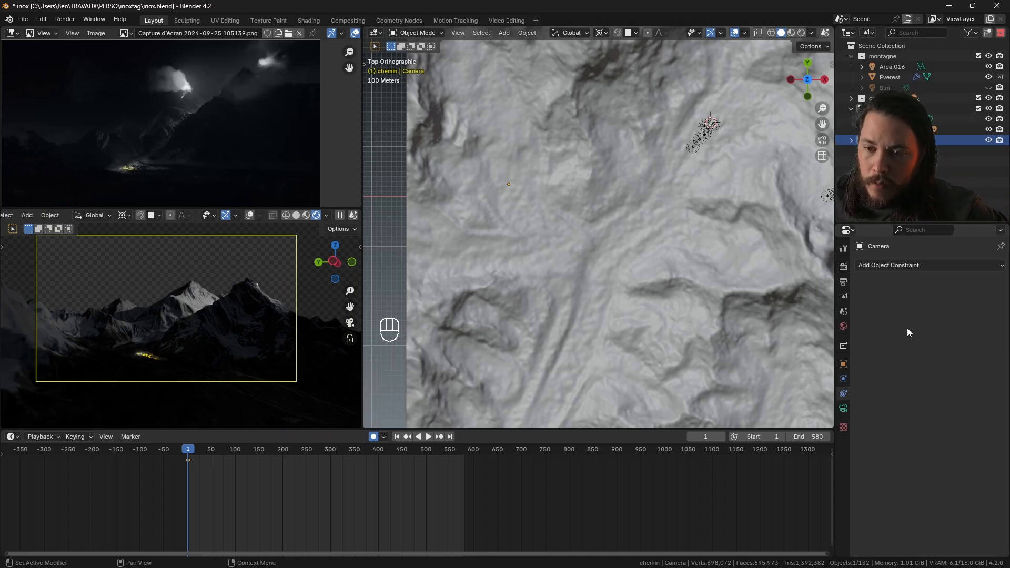
click(942, 264)
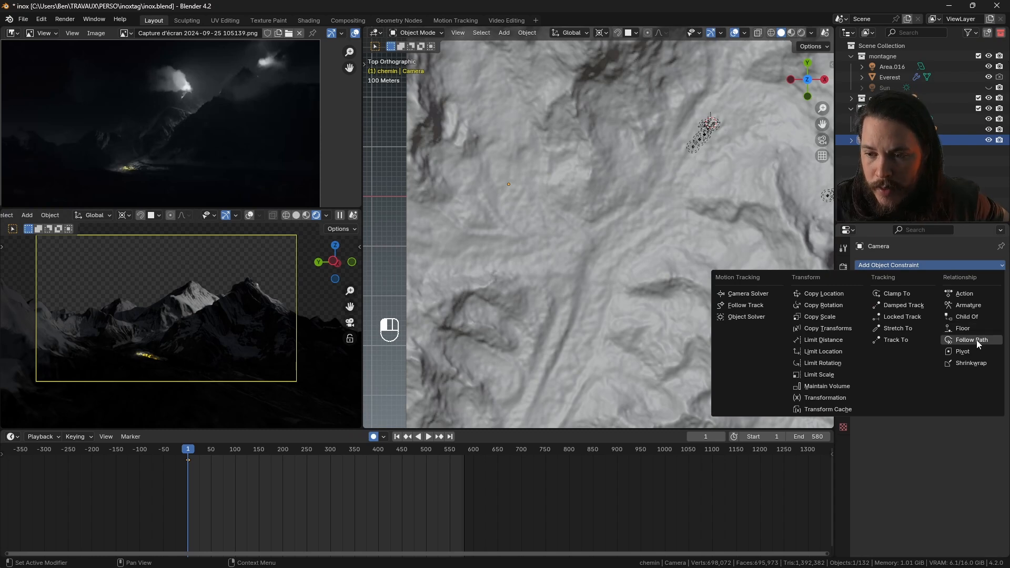
click(897, 340)
click(962, 298)
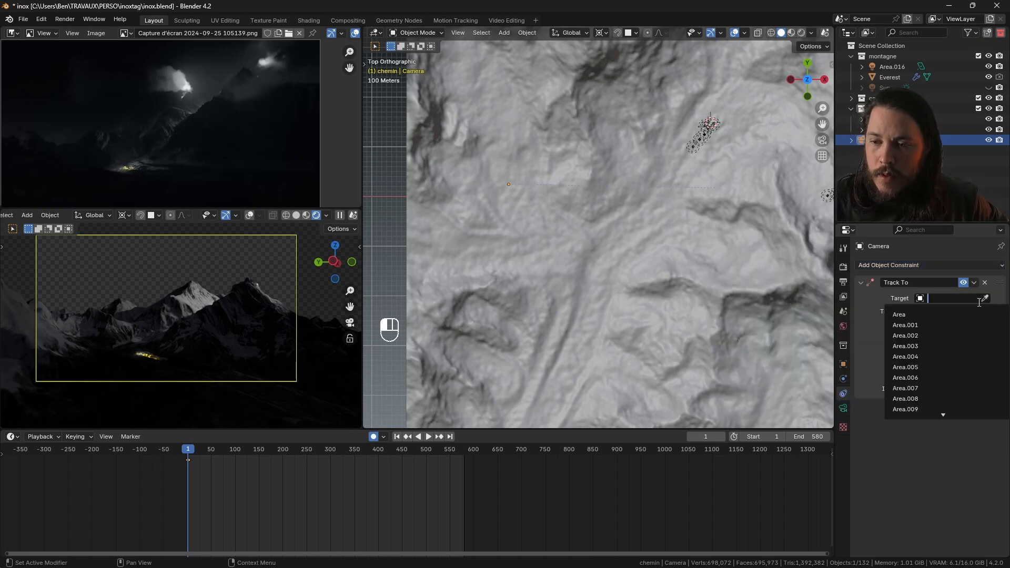
click(983, 299)
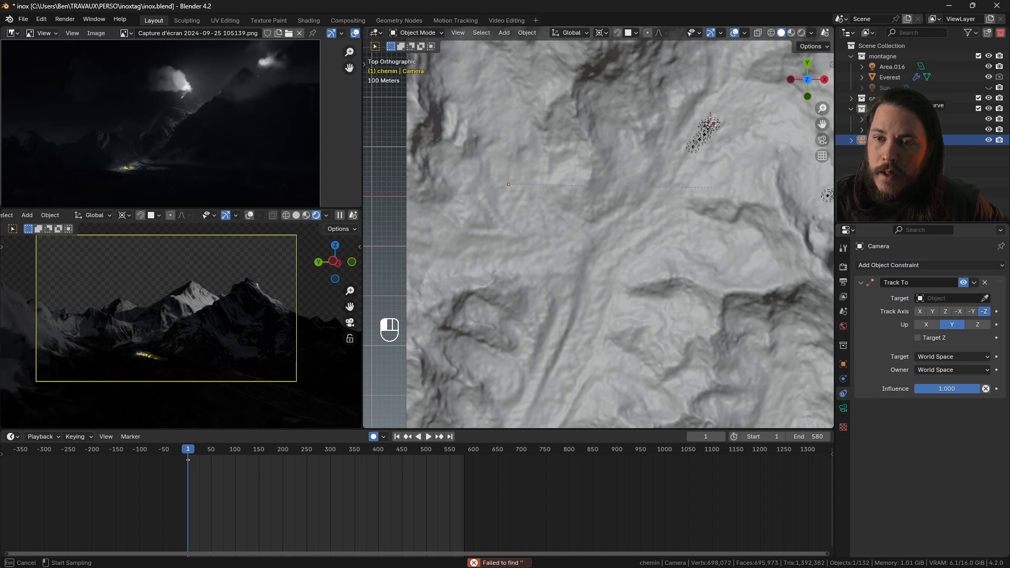
Step: Play the animation to check the camera tracking the light, save the file and return to the start of the timeline
key(space)
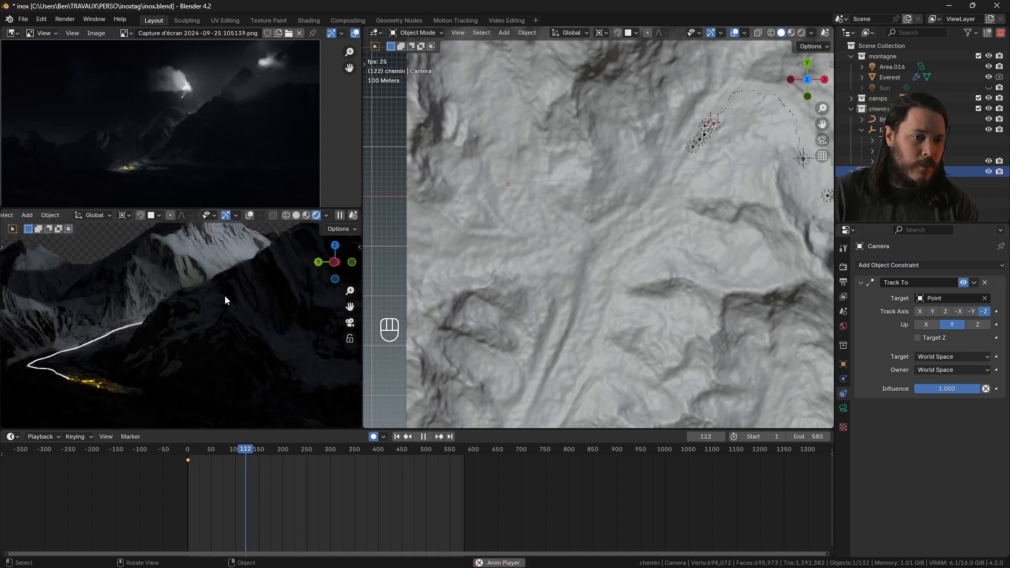
key(space)
key(ctrl+s)
click(189, 451)
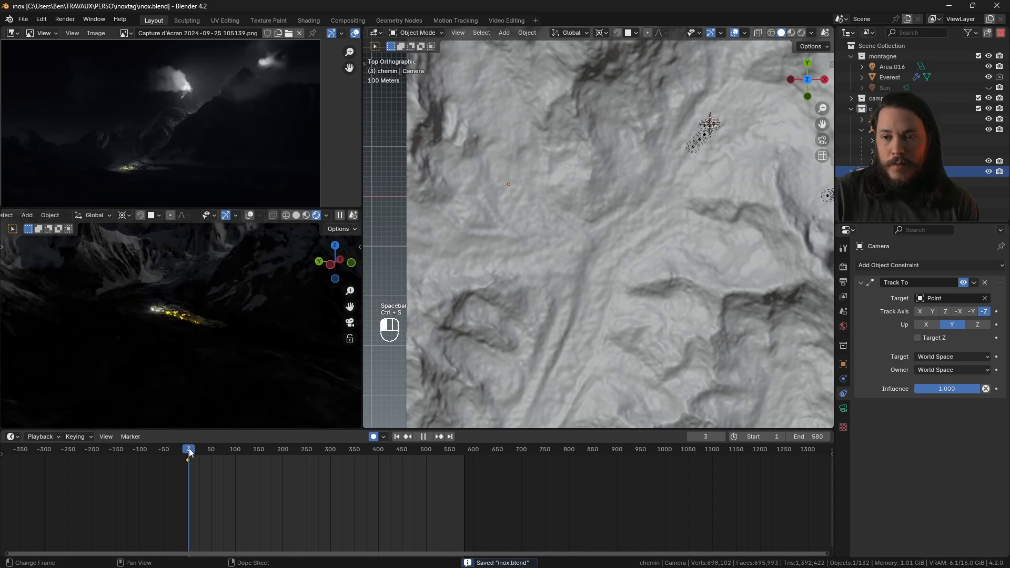
Step: Look over the whole reference image and switch to DaVinci Resolve to review the reference clip
scroll(203, 102, down, 2)
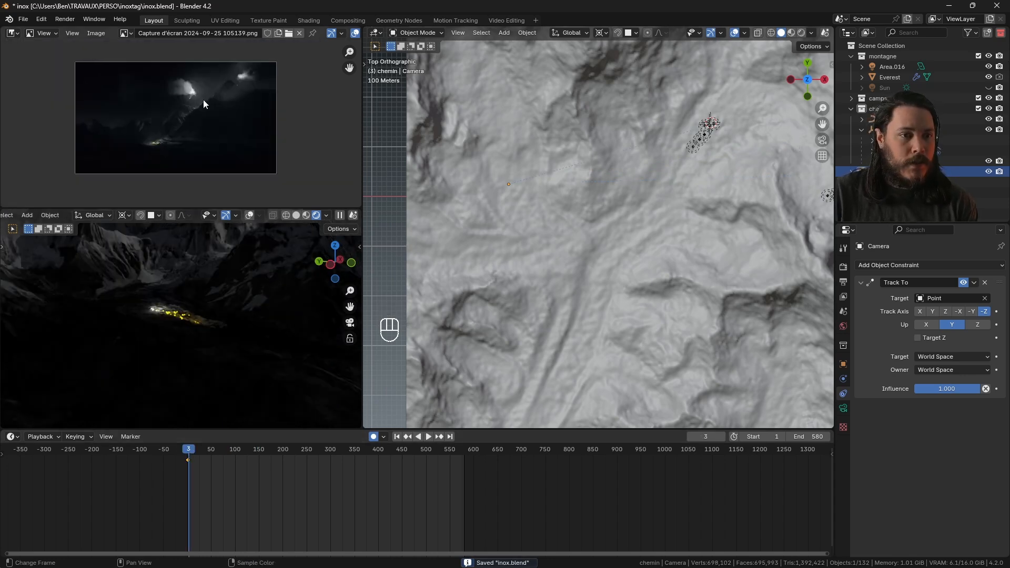
scroll(202, 101, up, 1)
mouse_move(429, 550)
click(388, 556)
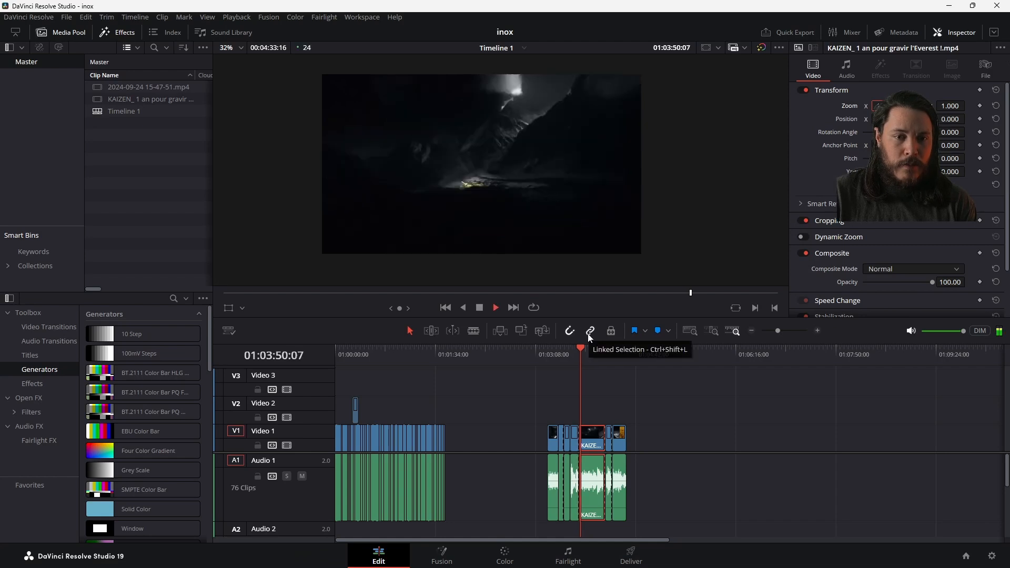
Step: Compare the camera move in the DaVinci Resolve reference clip with the Blender scene and return to Blender
key(space)
key(alt+Tab)
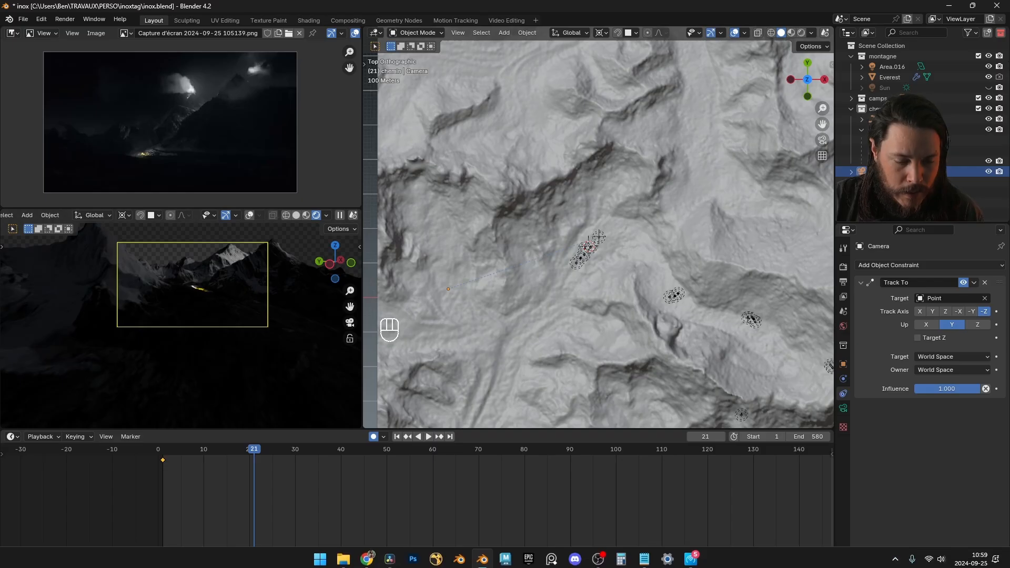
click(388, 556)
key(space)
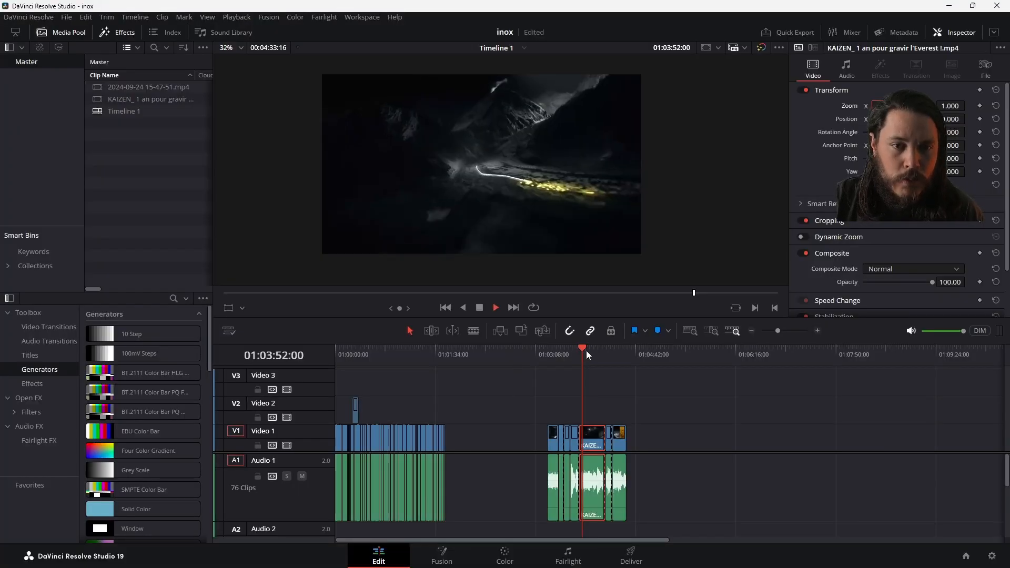
key(space)
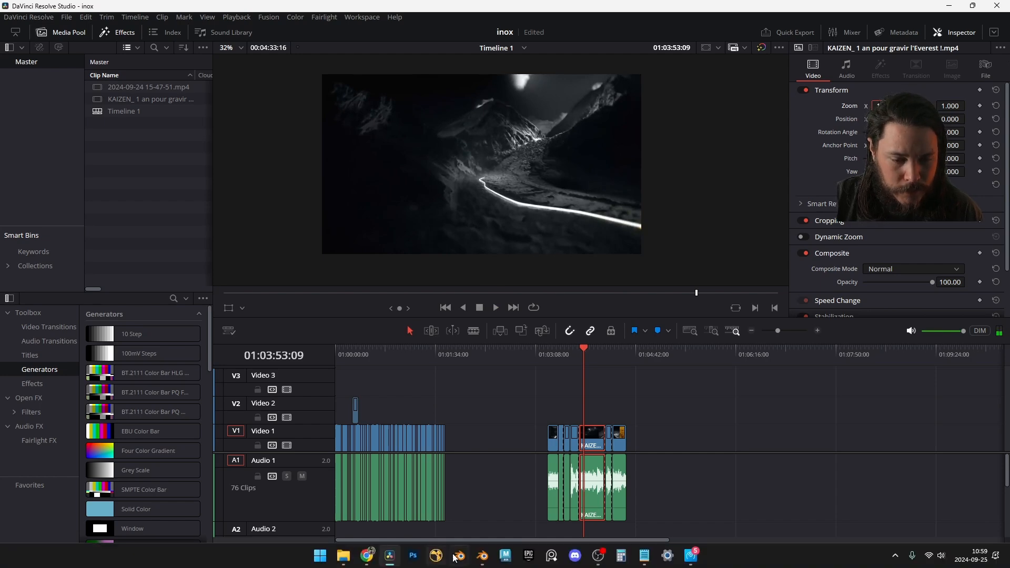
click(482, 555)
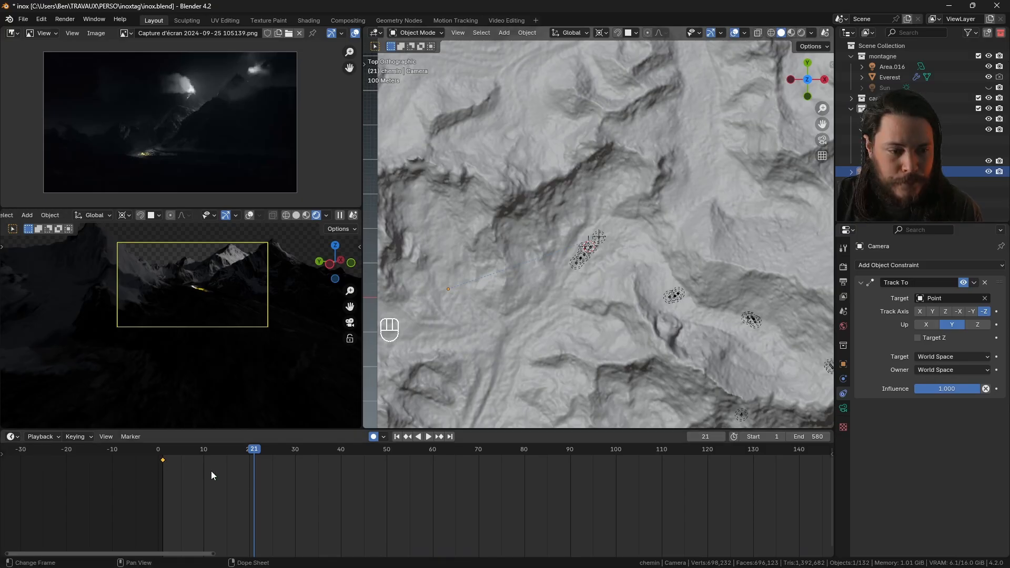
Step: At frame 50, move the camera about 2362 m in X and 975 m in Y towards the camp and lower it about 336 m
scroll(173, 277, up, 6)
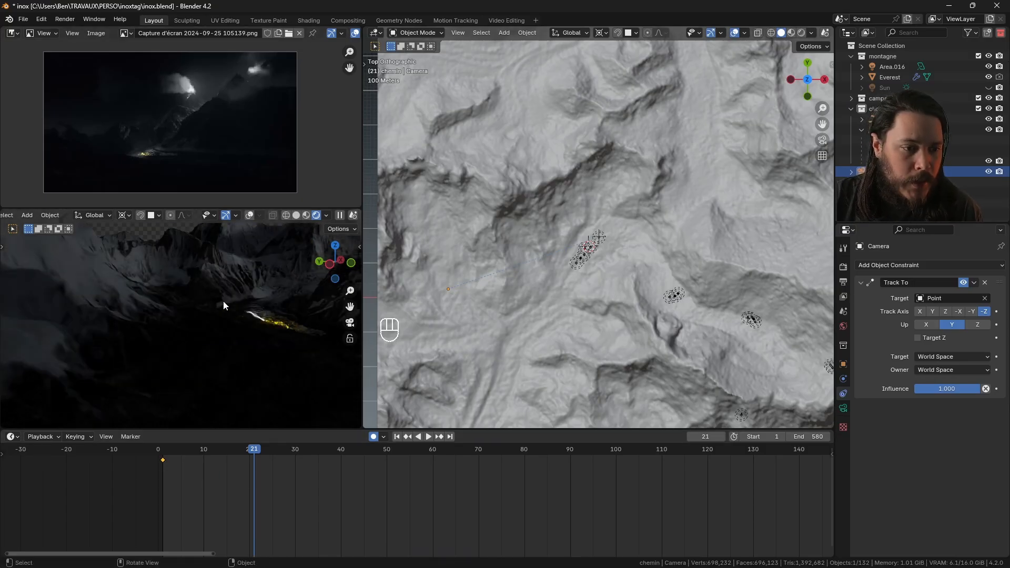
key(space)
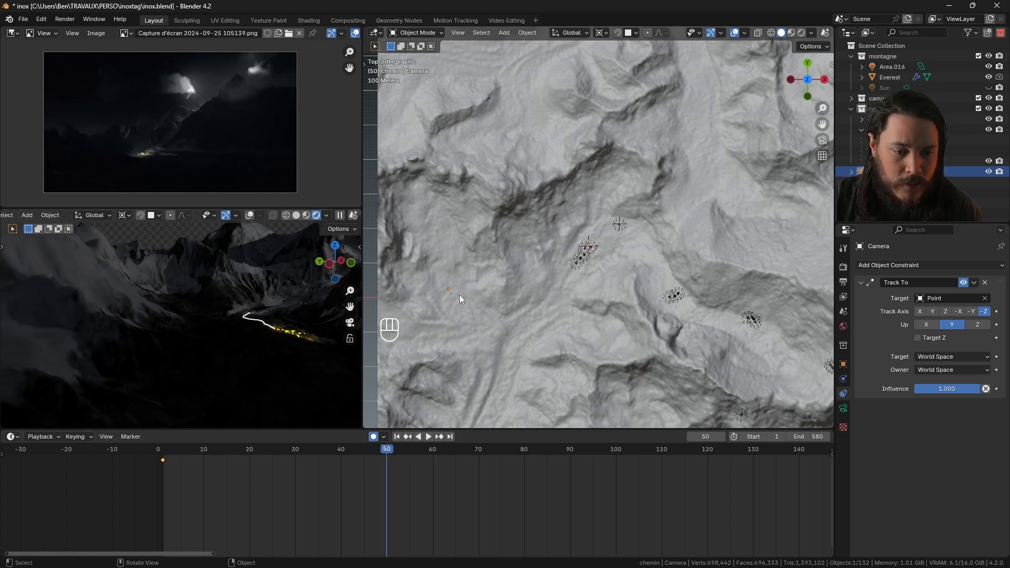
key(g)
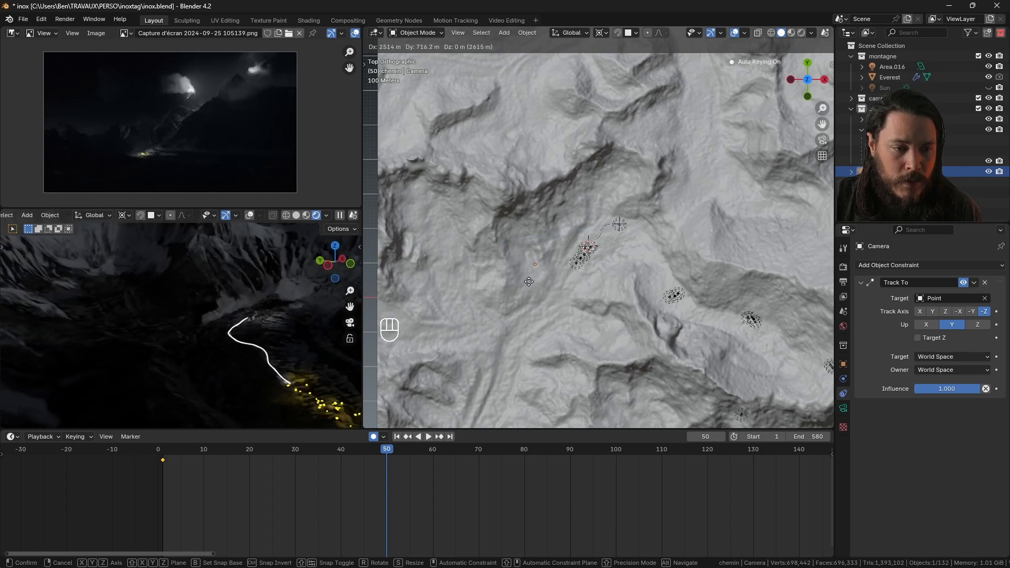
click(525, 274)
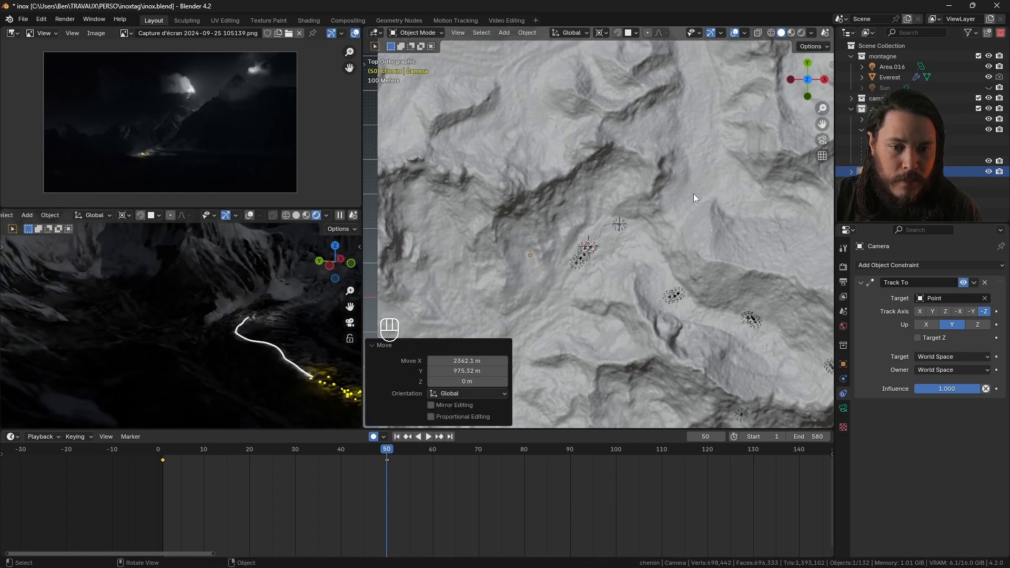
middle_drag(693, 193, 652, 241)
key(g)
key(z)
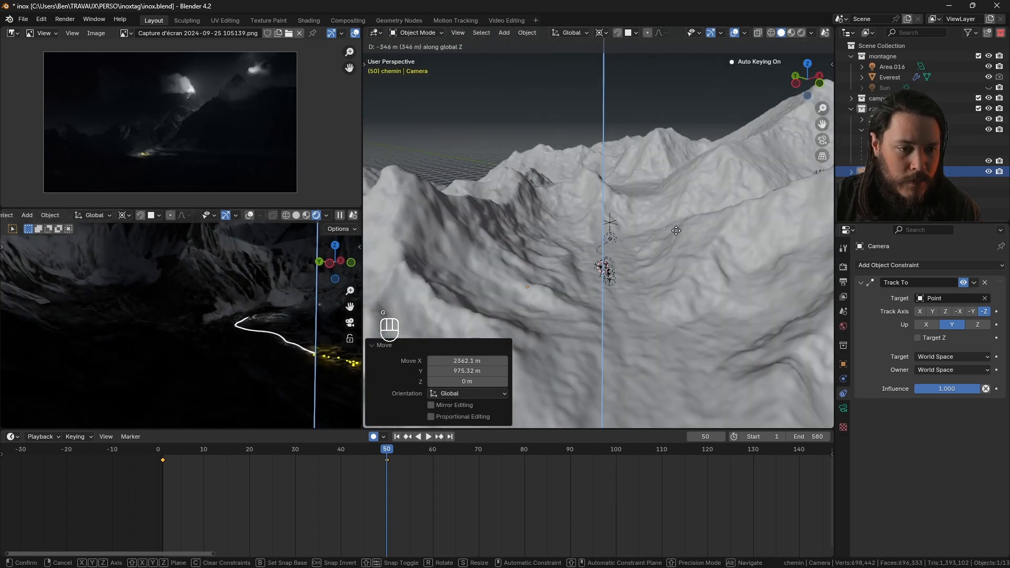
click(676, 230)
Step: Change the interpolation of the camera's keyframes and play the animation from the start to check the move
drag(386, 450, 201, 457)
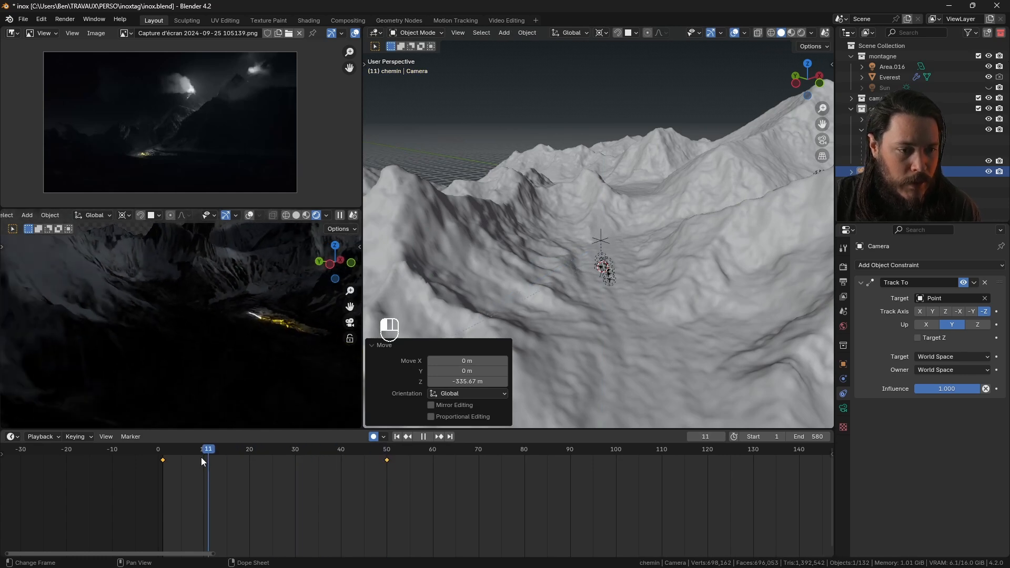
key(space)
key(space)
key(t)
click(446, 483)
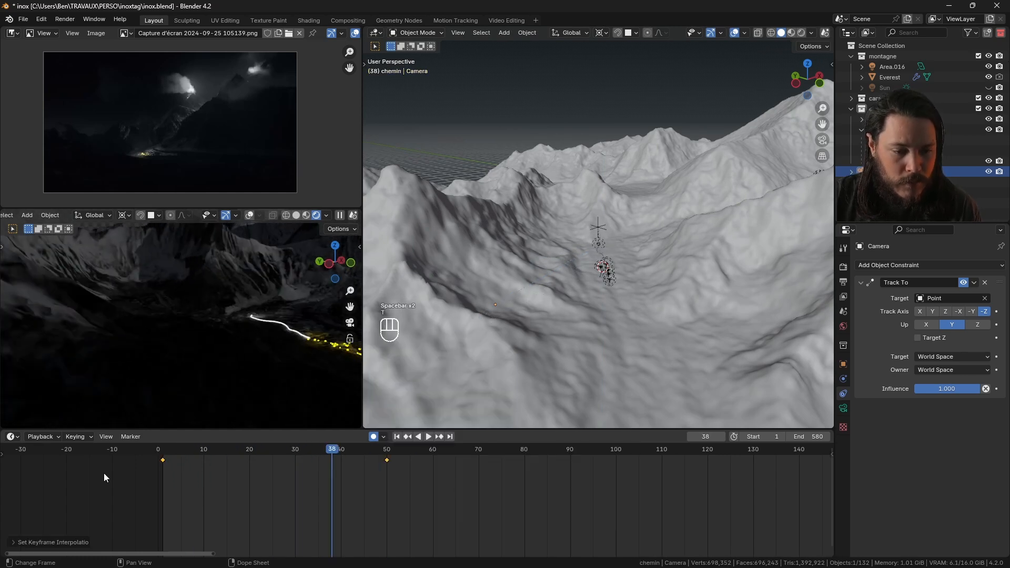
click(162, 452)
key(space)
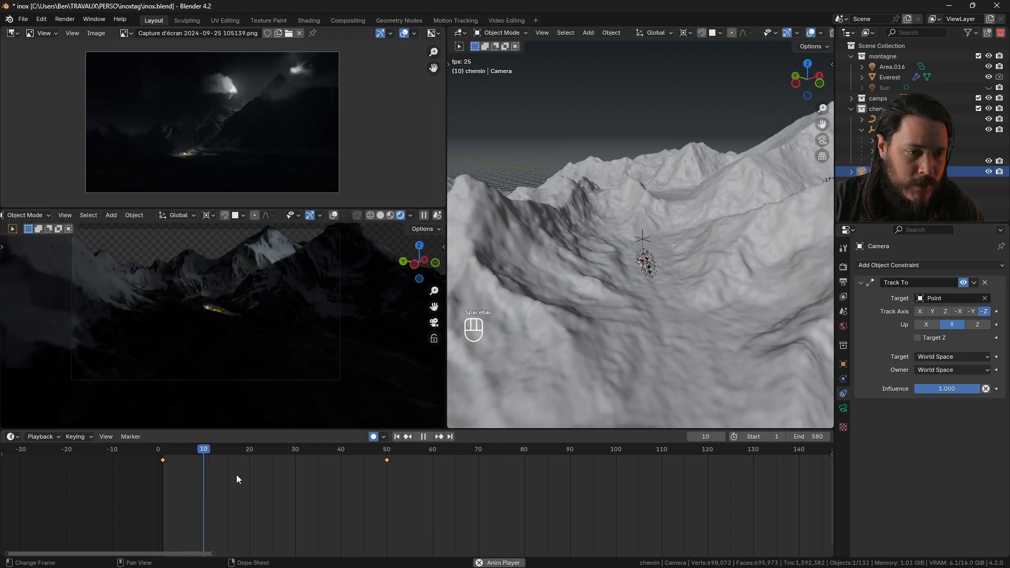
key(space)
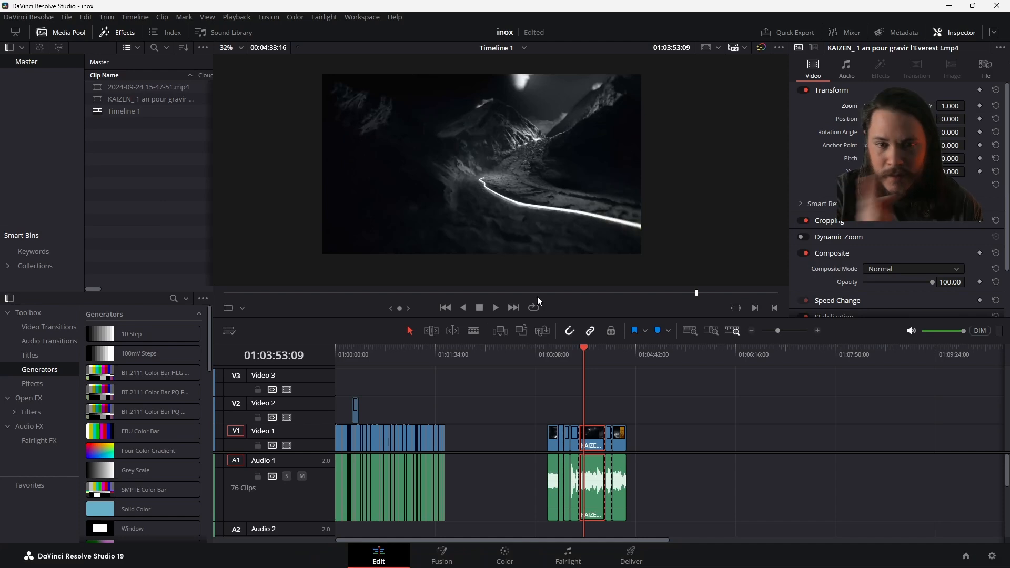
Step: Review how the camera follows the route further along in the reference clip and return to Blender
key(space)
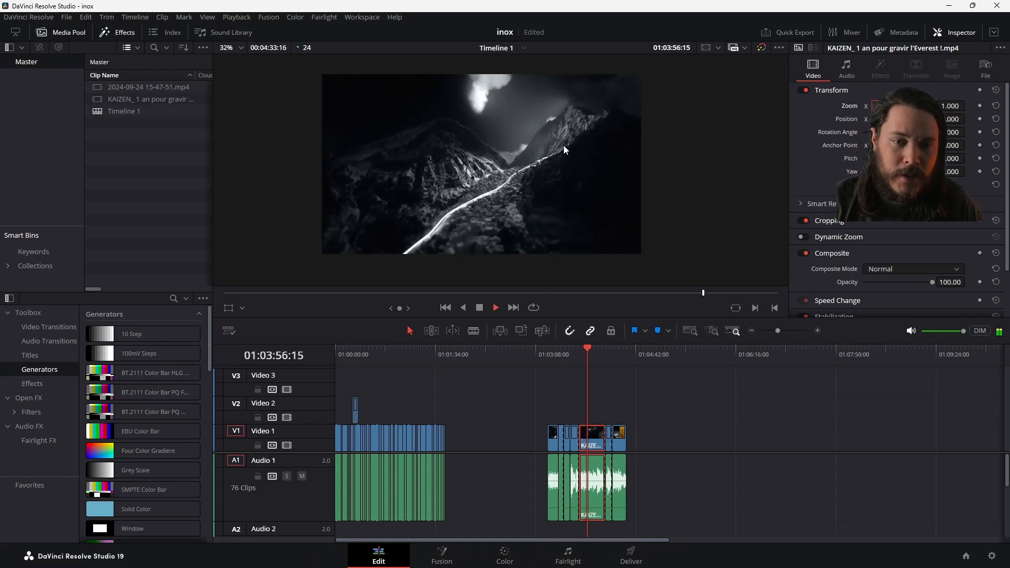
key(space)
mouse_move(560, 562)
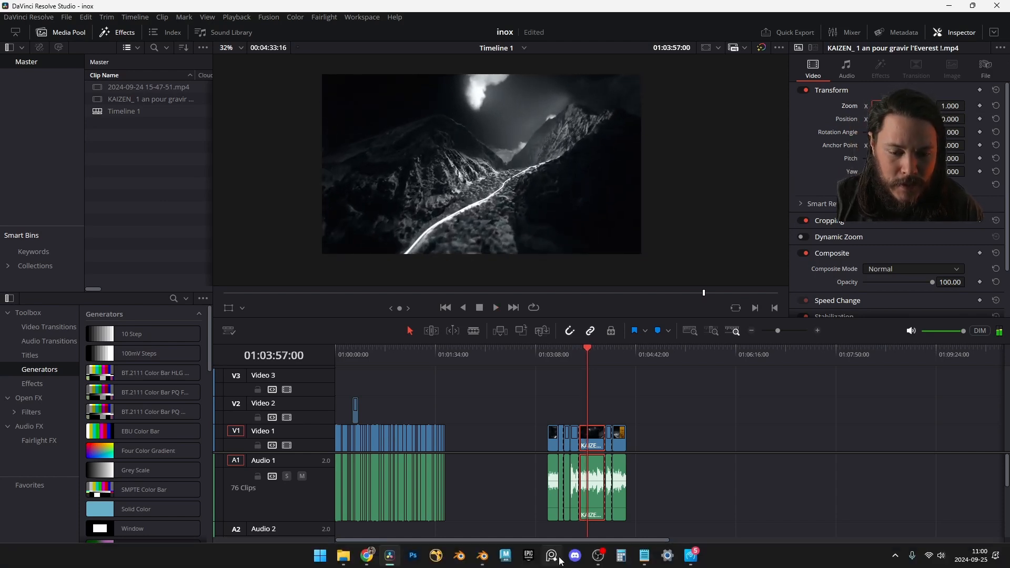
click(487, 558)
Step: Remove the camera's Track To constraint and return to the start of the timeline
click(982, 282)
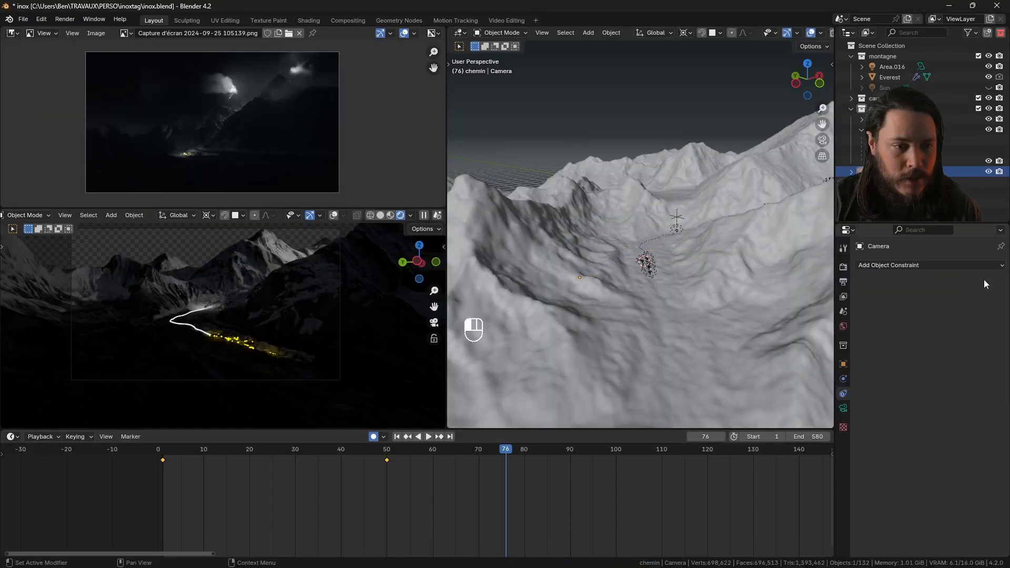
click(161, 452)
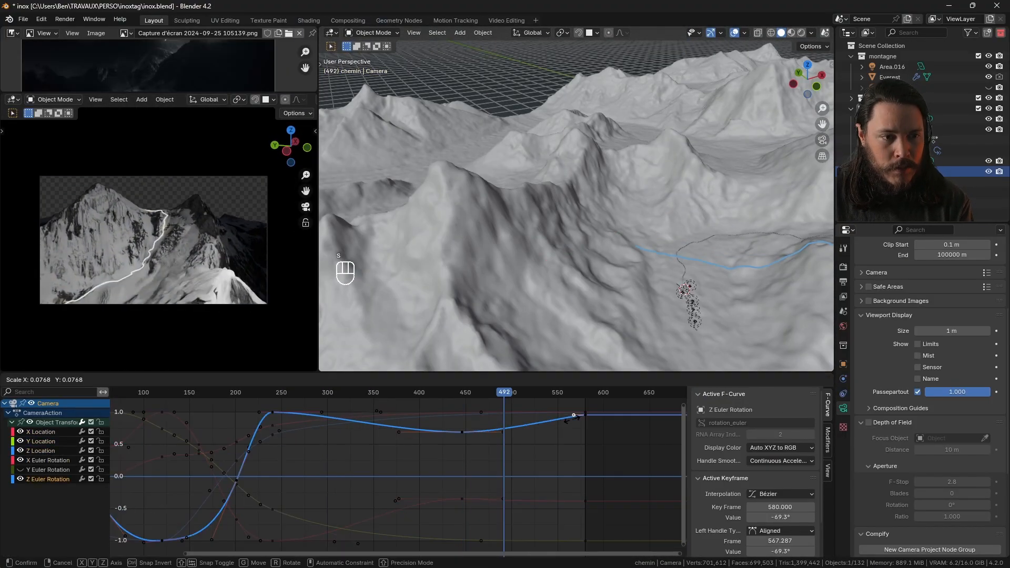
Step: Scale down the camera's Z Euler Rotation keyframe handles at frame 580 and save the file
key(s)
key(s)
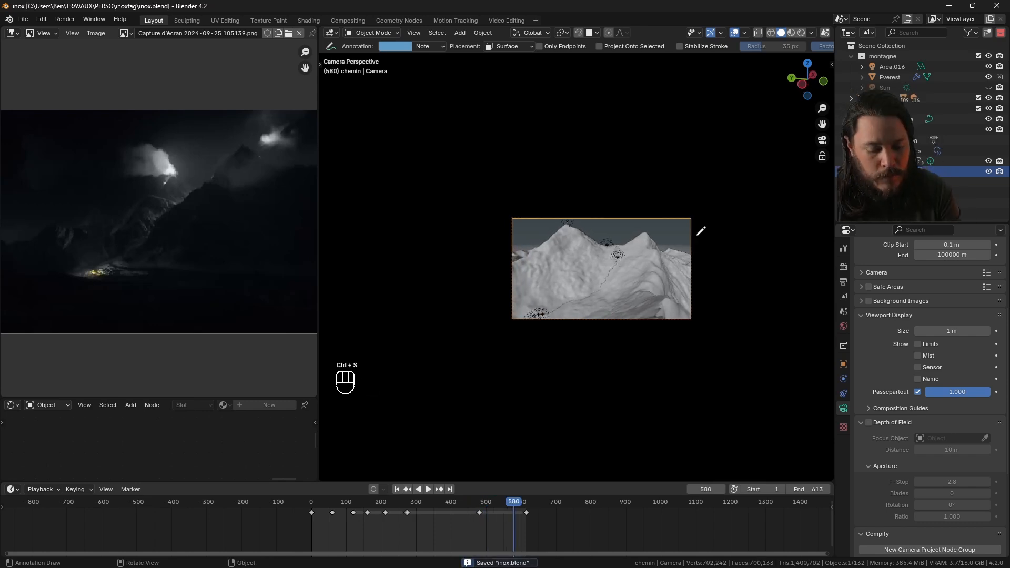
Step: Replace the Annotate tool with the selection tool and go to frame 2 of the timeline
key(shift+space)
click(621, 62)
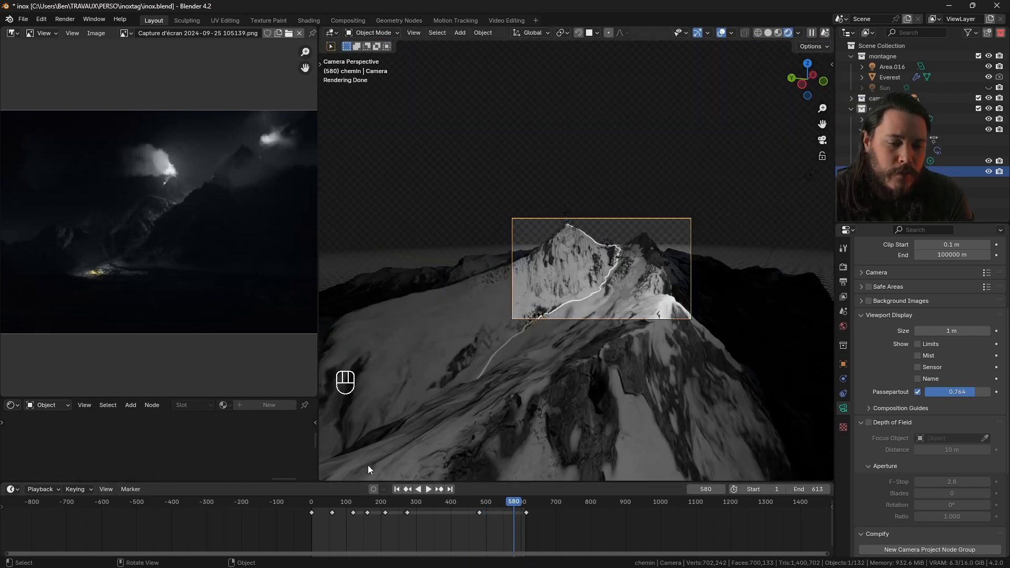
click(312, 502)
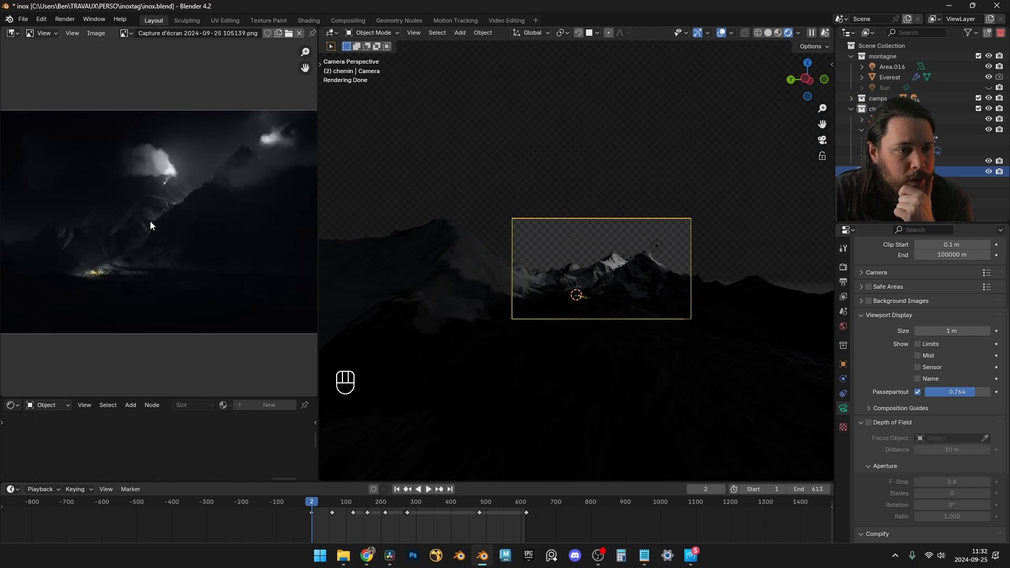
Step: Following the reference's glow, add a 10000 W point light at the dark peak and raise it about 513 m
scroll(185, 231, up, 2)
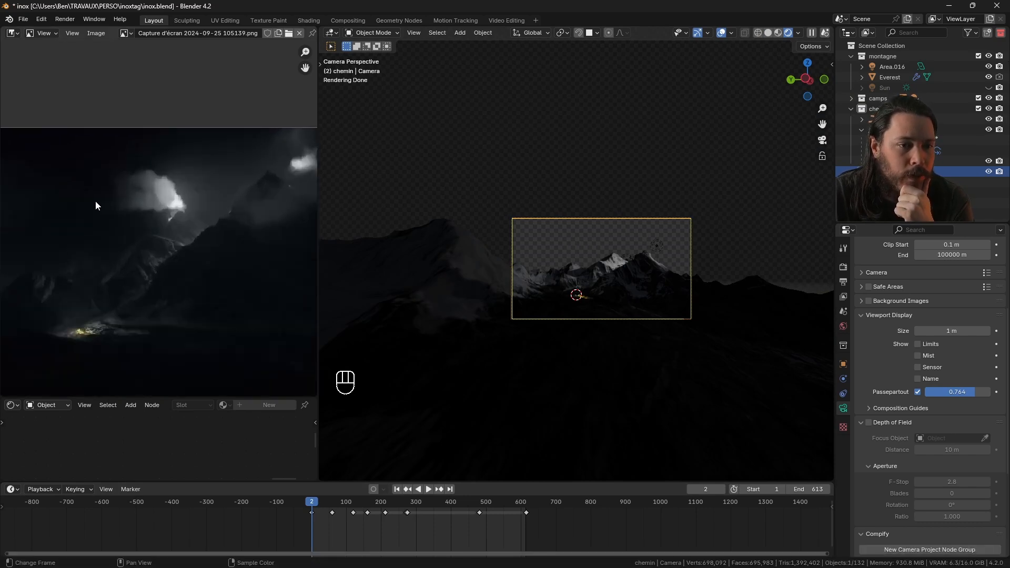
scroll(115, 206, down, 1)
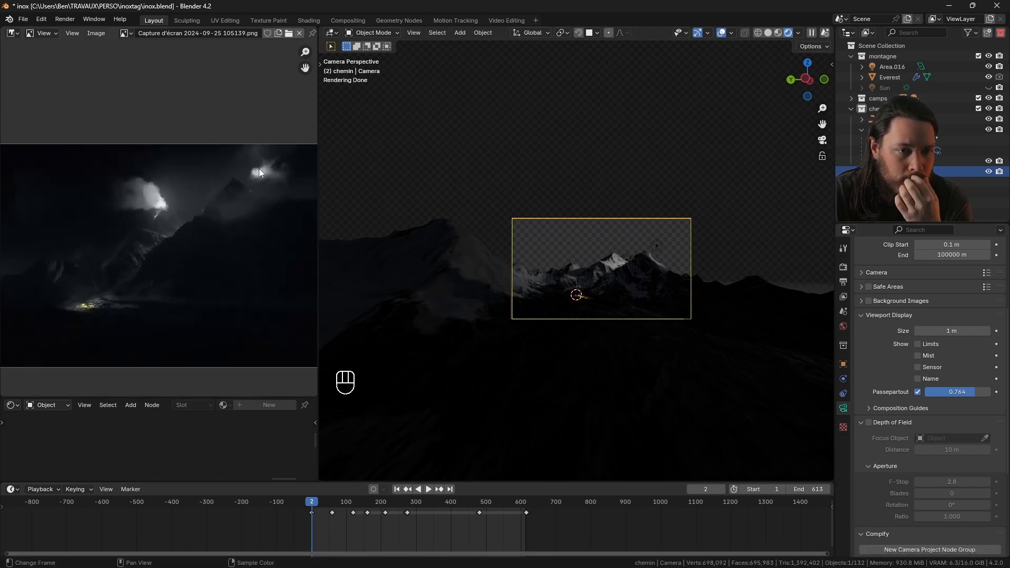
scroll(643, 255, up, 4)
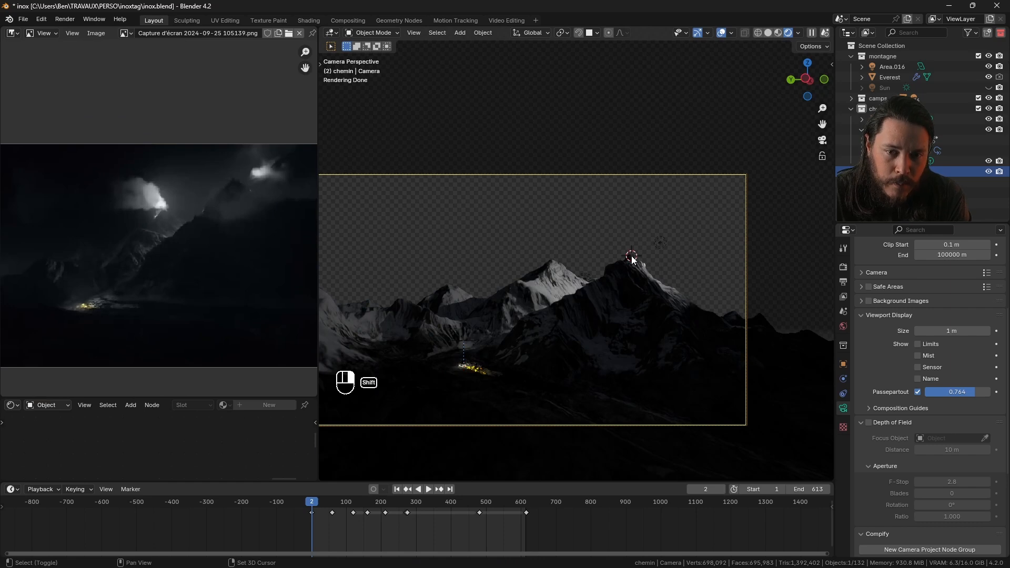
key(shift+a)
key(Escape)
key(shift+a)
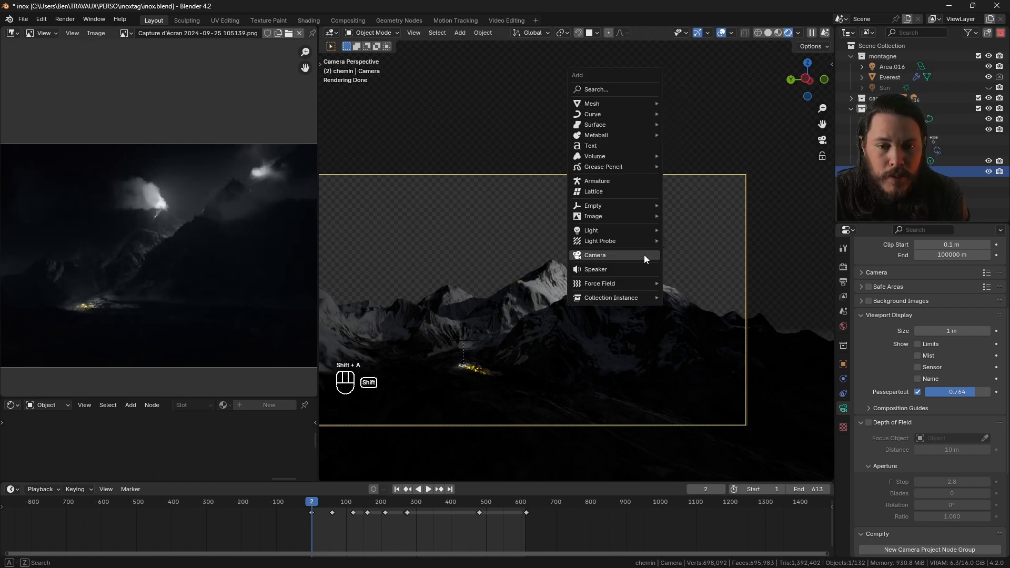
click(684, 230)
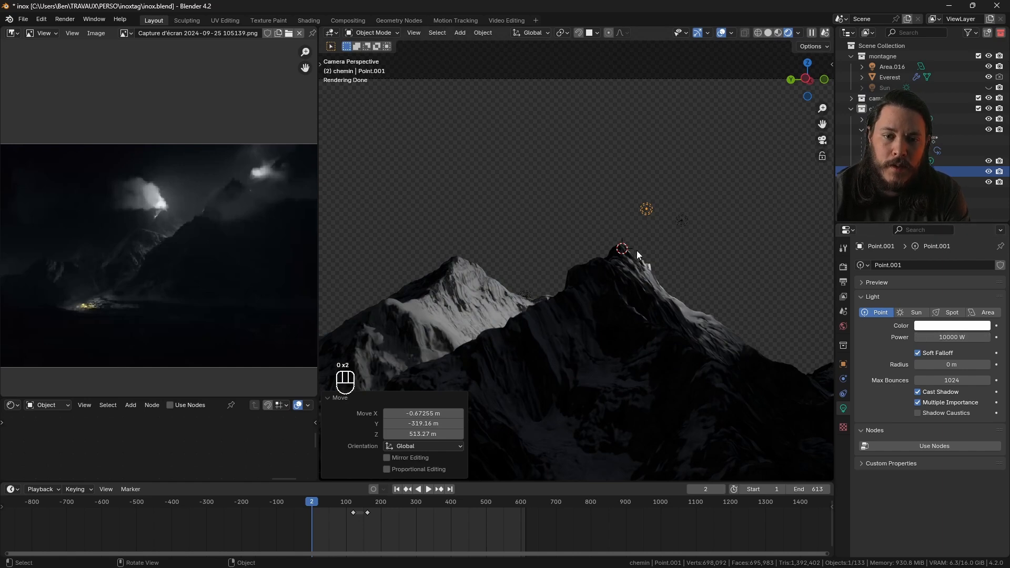
Step: Snap the 3D cursor to the new point light and add a cube for the fog
key(shift+s)
click(646, 279)
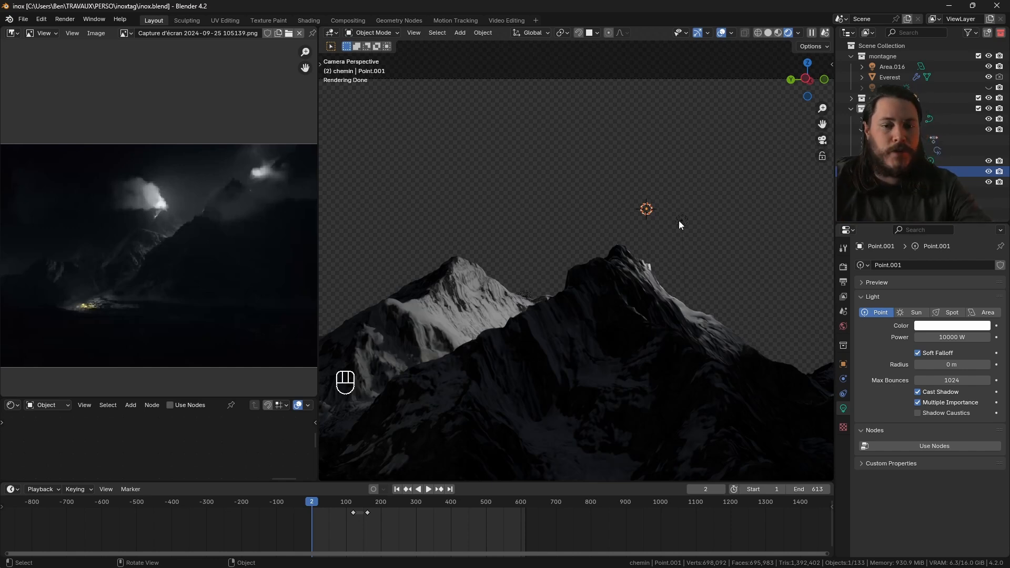
scroll(589, 146, down, 4)
middle_drag(617, 219, 610, 270)
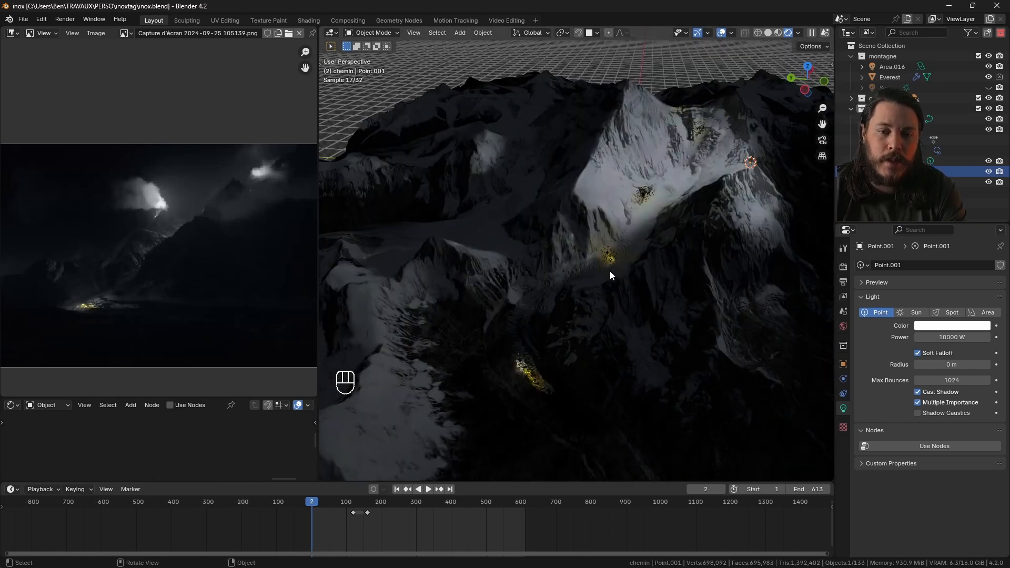
key(shift+a)
mouse_move(620, 126)
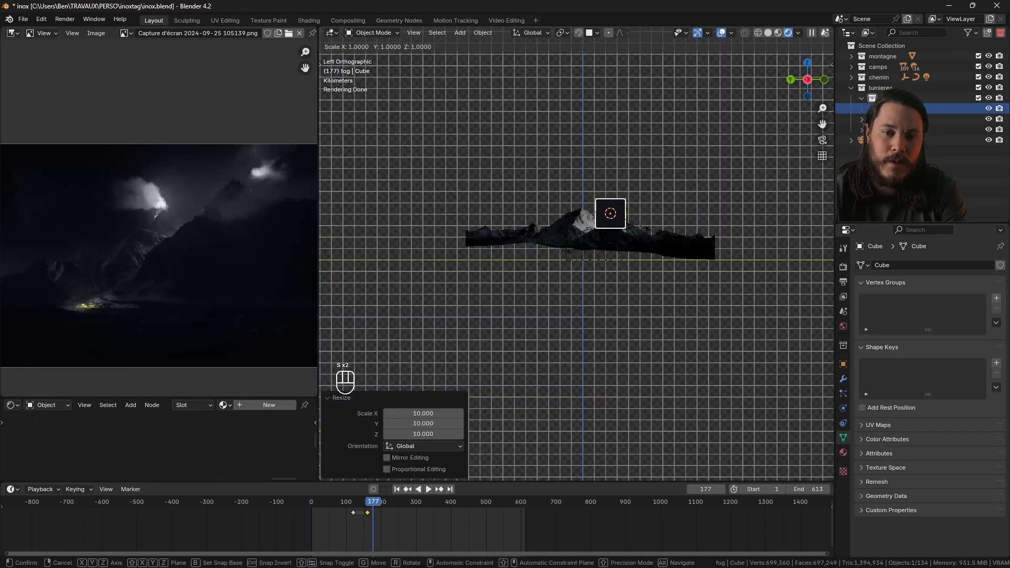
Step: Scale the fog cube by 10, shift it over the terrain and resize it only horizontally to fit the mountains
text(s10)
key(Return)
key(s)
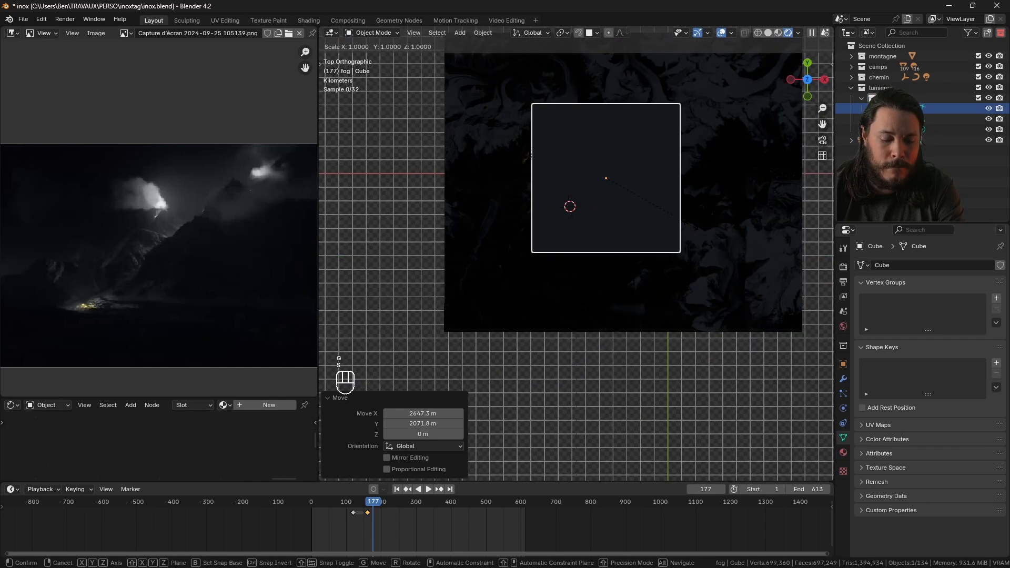
key(shift+z)
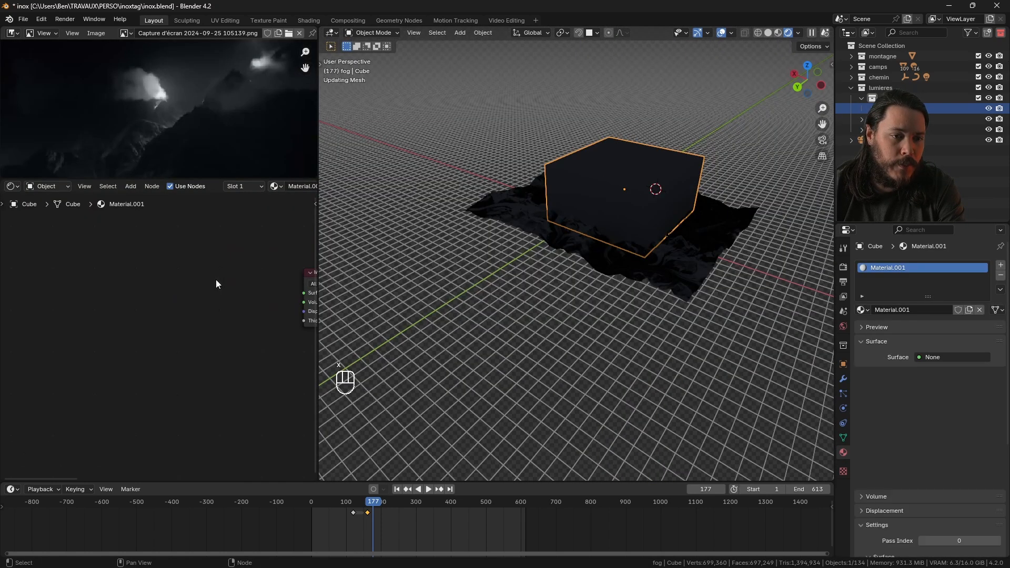
Step: Add a Volume Scatter node to the fog cube's material and connect it to the output's Volume input
key(shift+a)
click(186, 277)
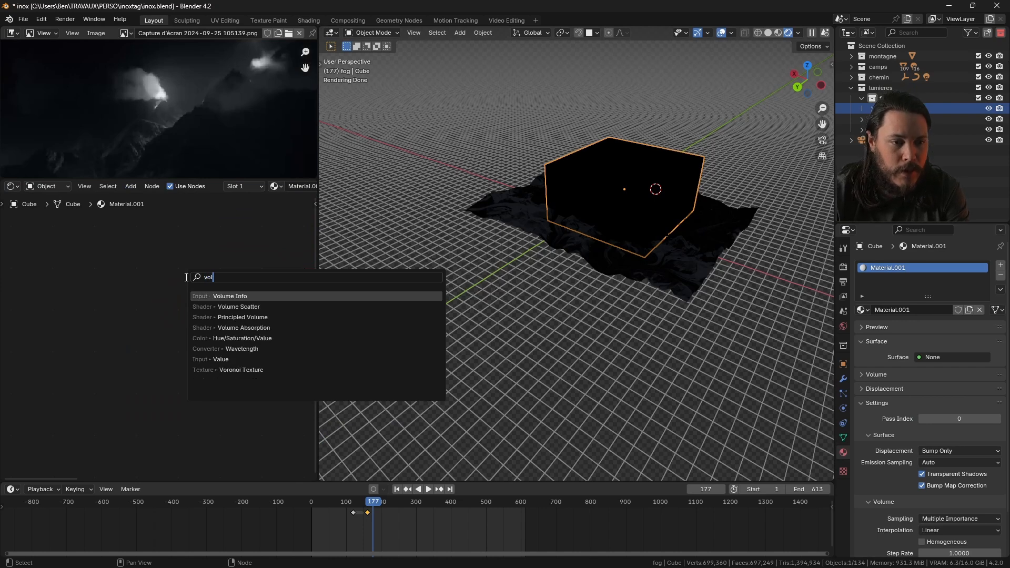
key(Down)
key(Return)
click(186, 277)
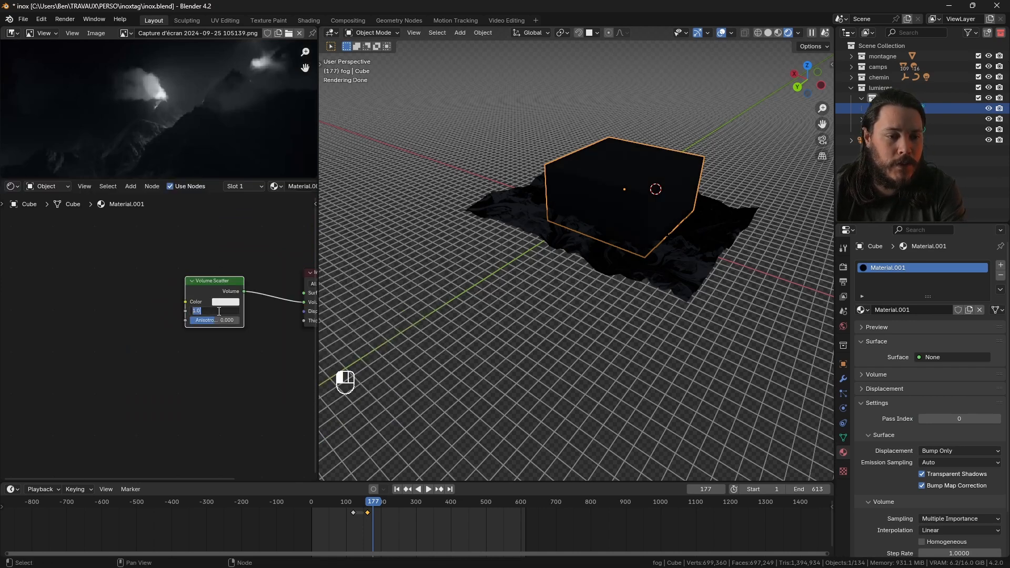
Step: Set the Volume Scatter density to 0.0001 and anisotropy to 0.101, and play the animation to check the fog
text(0.001)
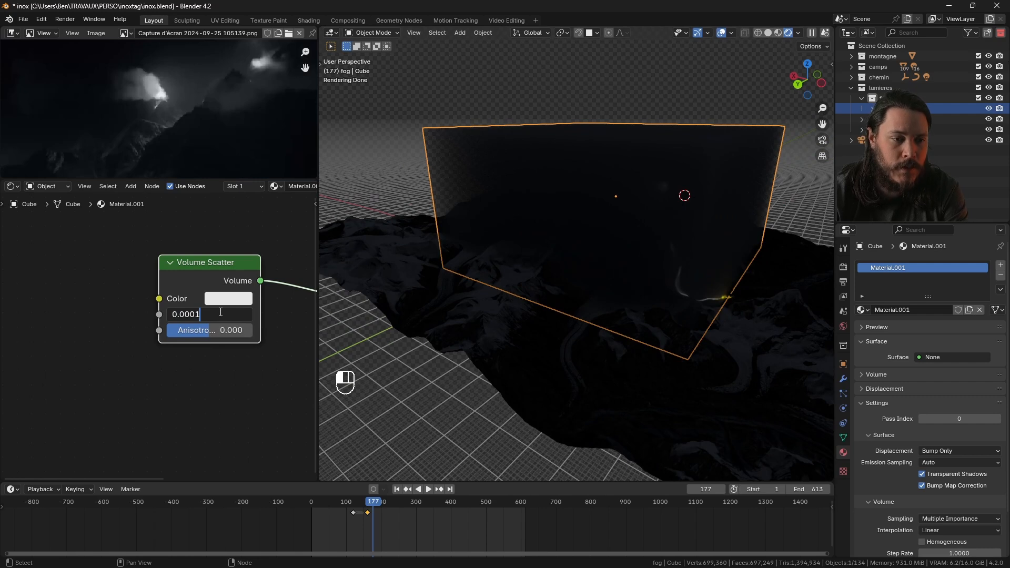
key(Return)
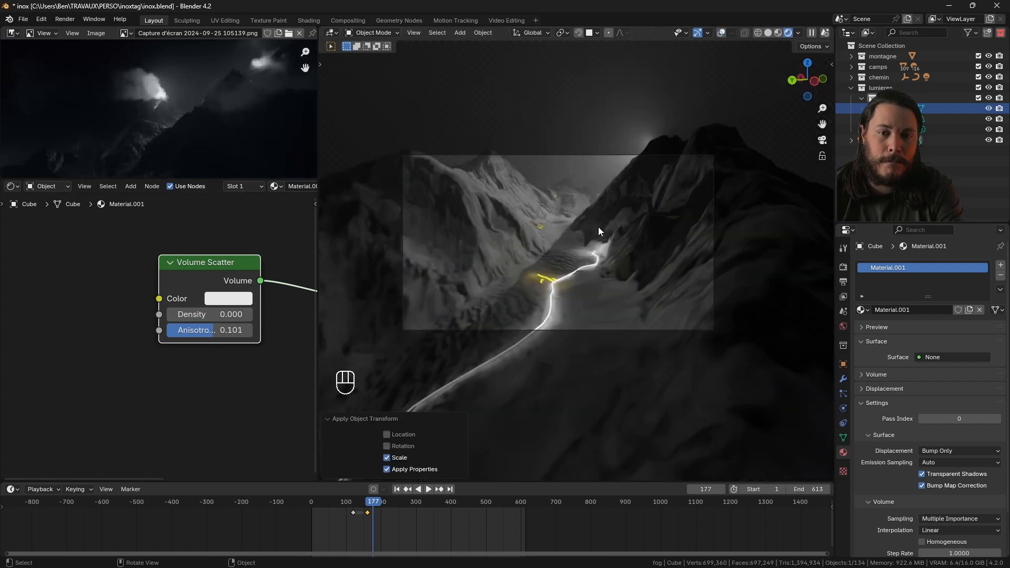
key(space)
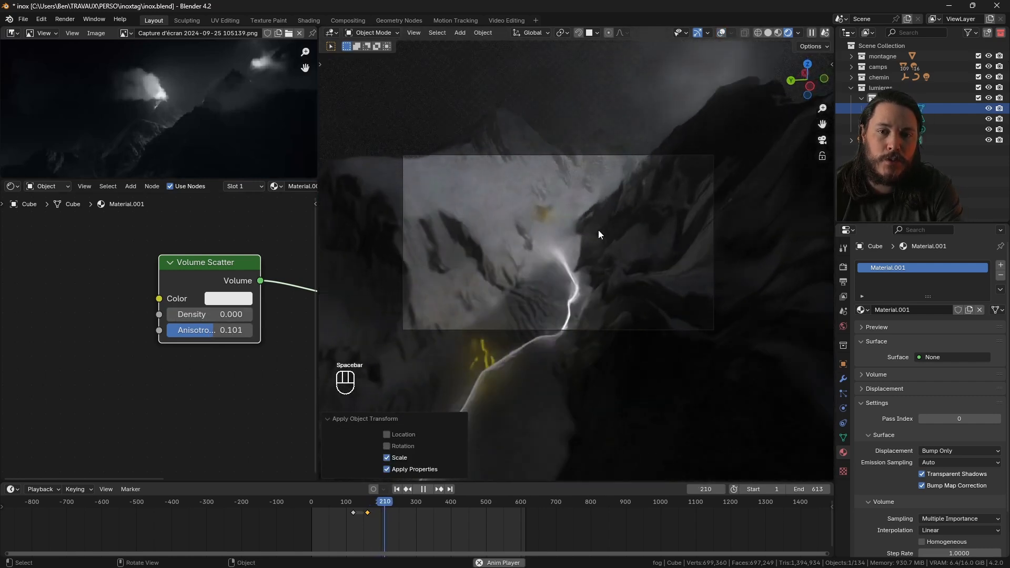
Step: Return to frame 17 and add a mapped Noise Texture at scale 0.001 to the fog material, previewing it on the cube
key(space)
drag(351, 502, 327, 502)
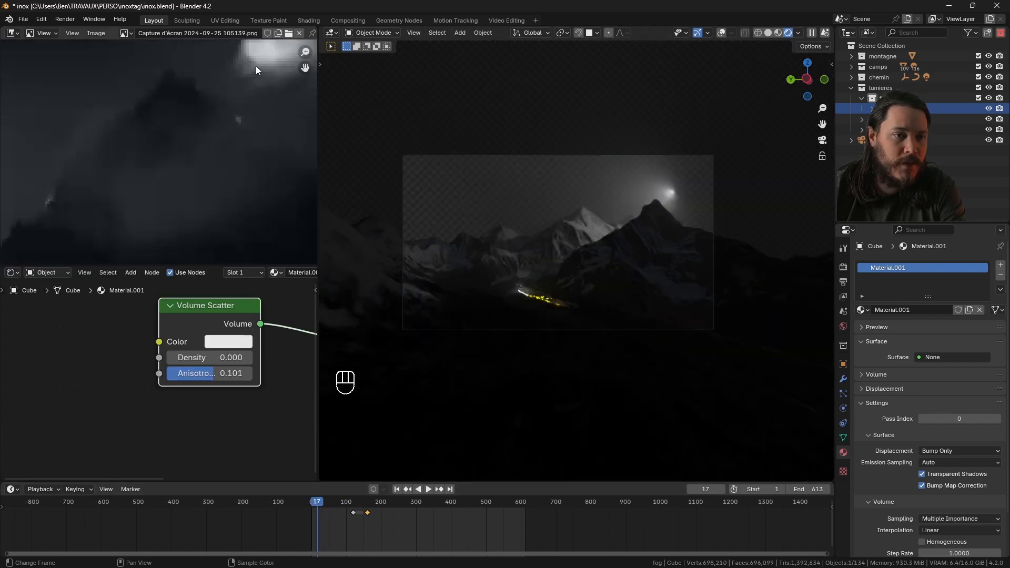
scroll(252, 353, down, 4)
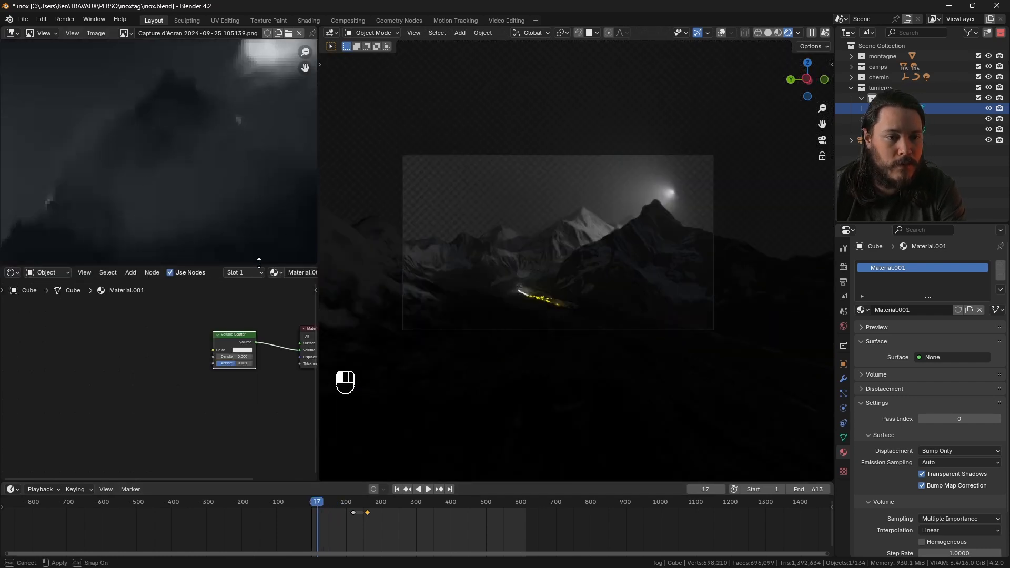
drag(259, 263, 259, 136)
scroll(195, 350, down, 2)
key(shift+a)
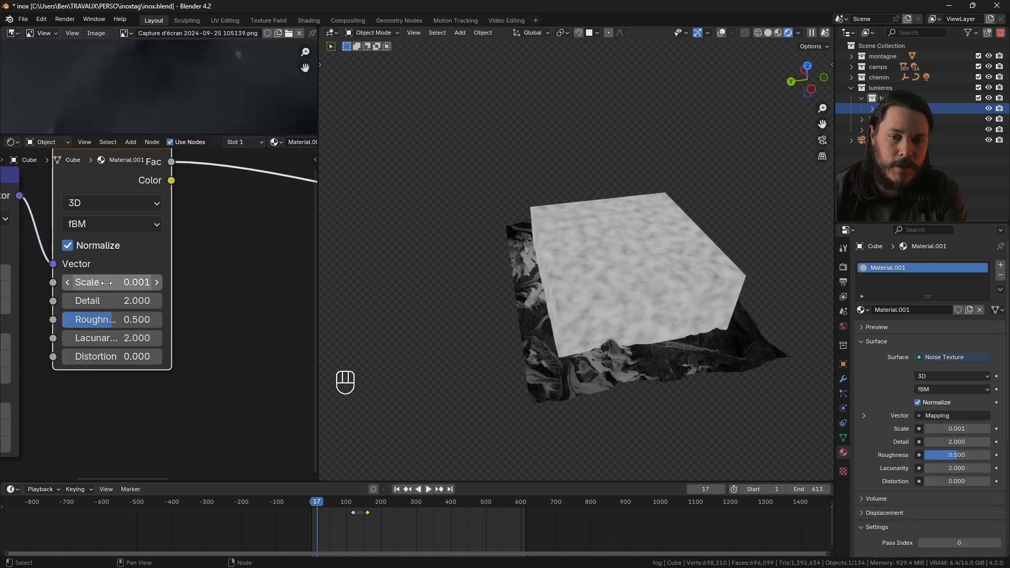
Step: Insert a Color Ramp node after the Noise Texture
scroll(142, 240, down, 2)
key(shift+a)
click(141, 240)
text(colo)
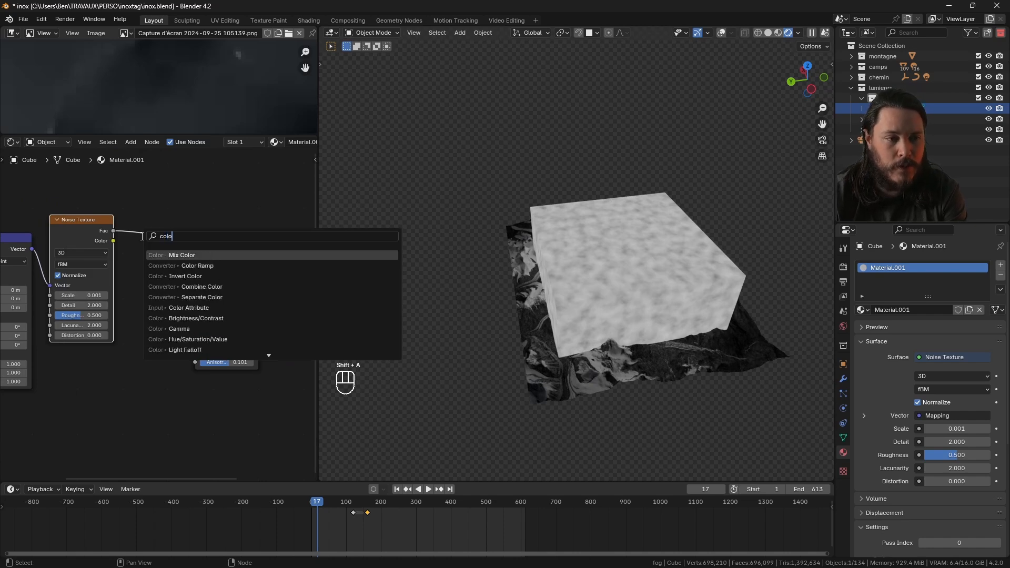
text(r r)
key(Return)
click(162, 201)
Step: Move the Color Ramp's black stop to 0.500 and white stop to 0.645, and lighten the black stop to dark grey
scroll(180, 254, up, 2)
drag(164, 251, 235, 254)
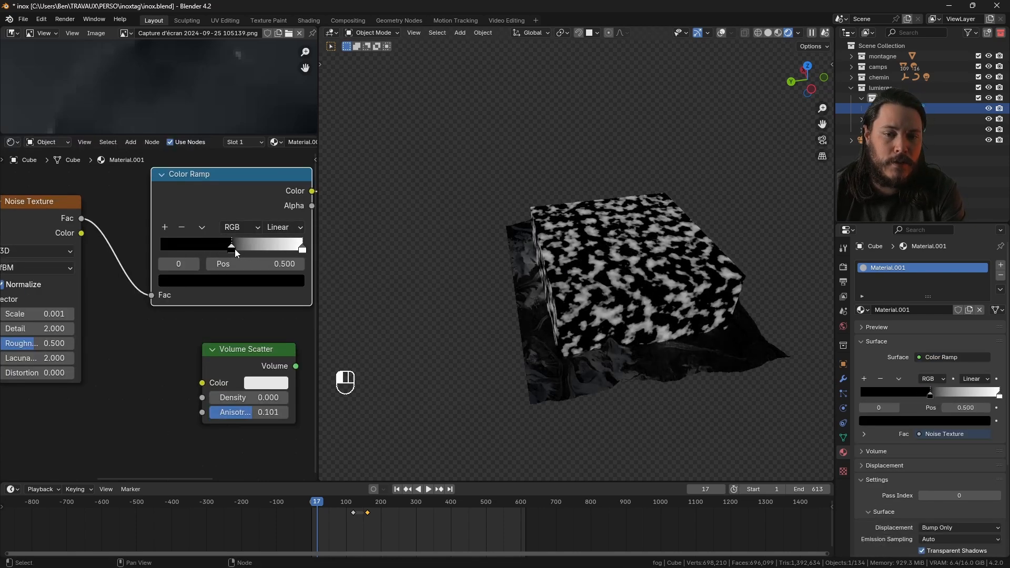
drag(303, 251, 251, 250)
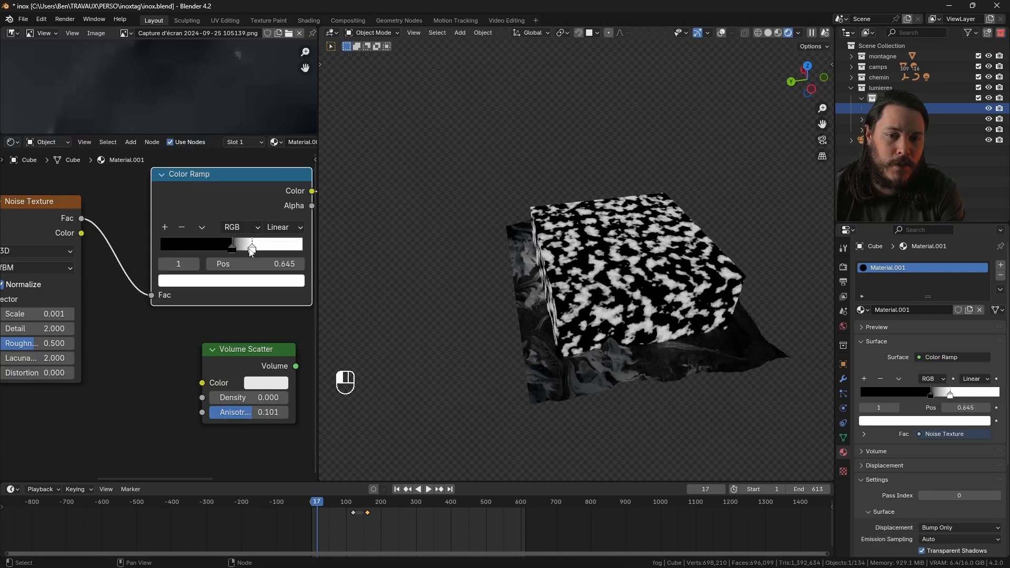
click(232, 279)
drag(292, 184, 293, 174)
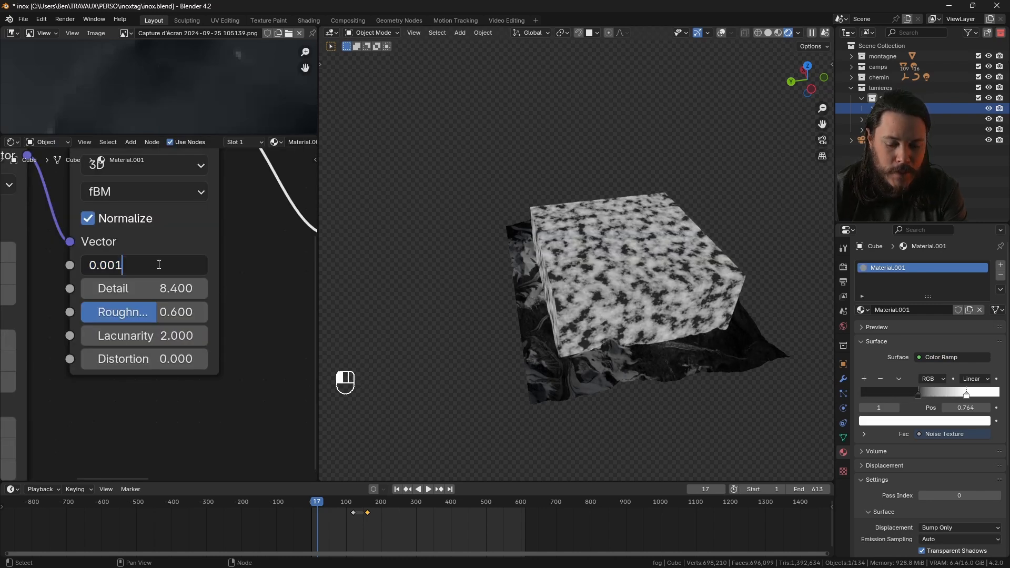
Step: Connect the Color Ramp to the Volume Scatter's Density, feed the scatter into the output's Volume input, and cut the Surface link
scroll(157, 265, down, 4)
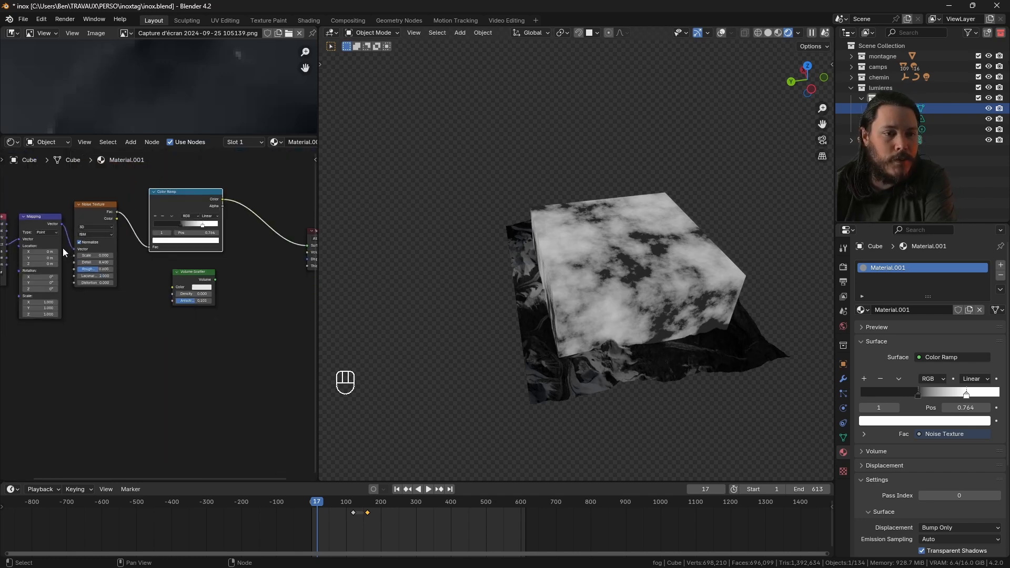
scroll(206, 266, up, 1)
drag(115, 292, 118, 294)
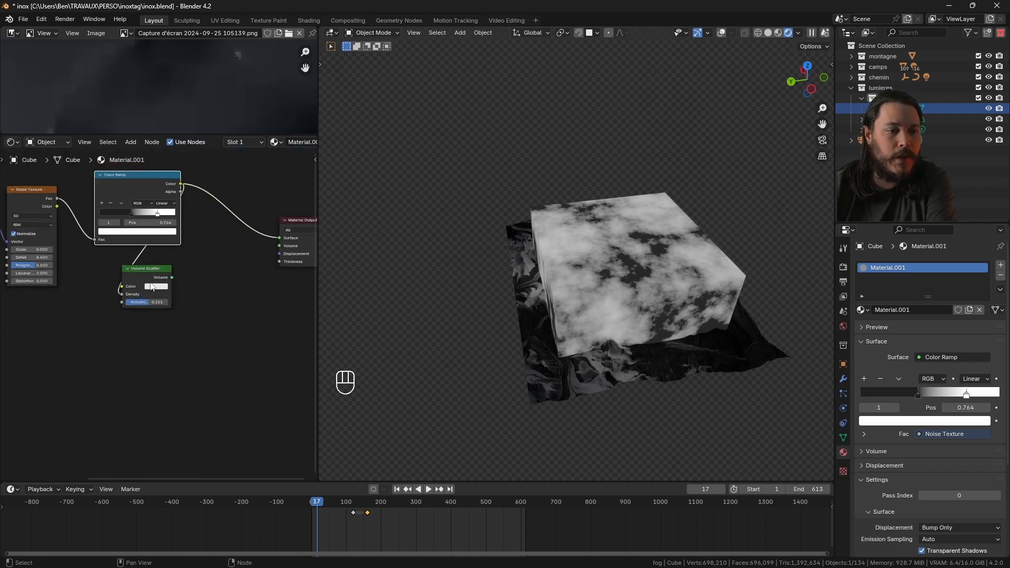
drag(172, 277, 182, 277)
drag(270, 241, 278, 245)
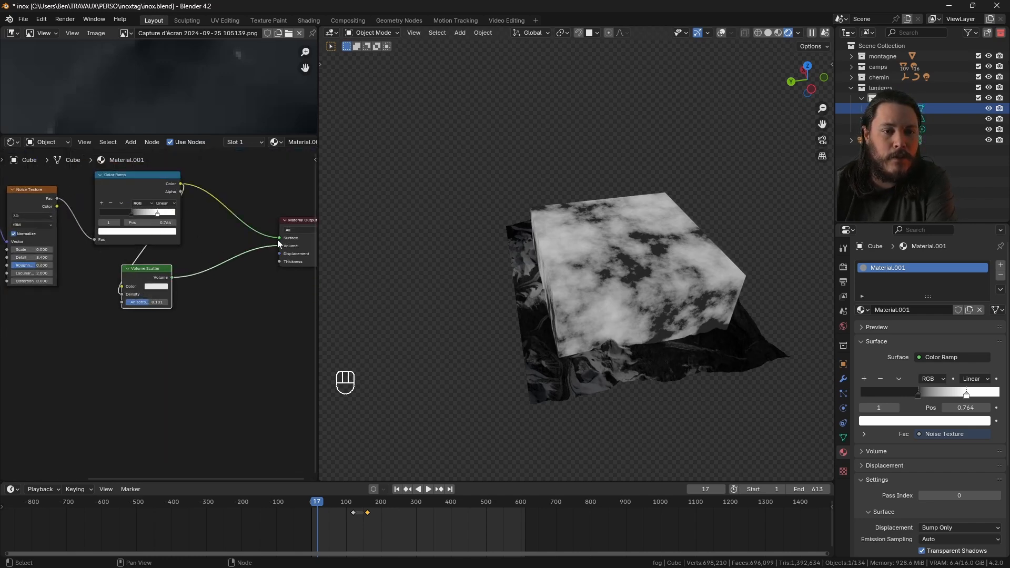
ctrl+right_drag(277, 245, 228, 233)
Step: Reroute the Color Ramp link from the Volume Scatter's Density to its Color input and inspect the fog around the peaks
scroll(166, 254, up, 3)
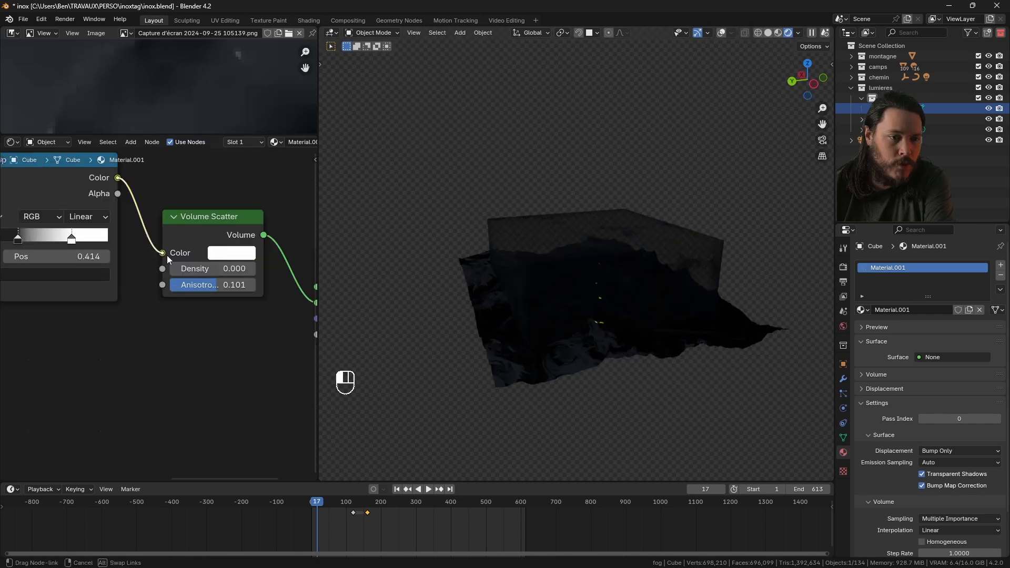
drag(163, 269, 163, 253)
scroll(608, 248, up, 5)
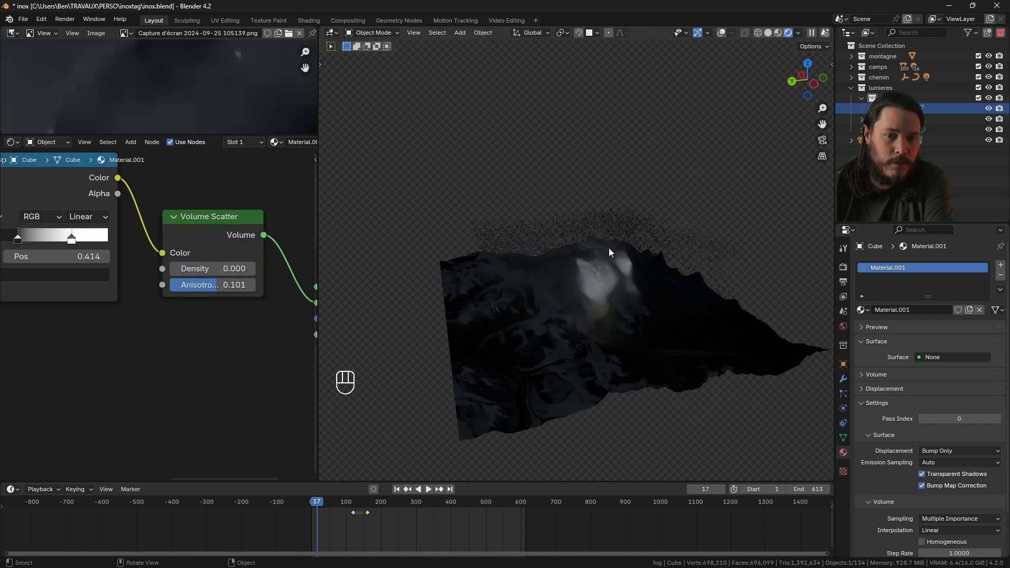
middle_drag(608, 247, 646, 229)
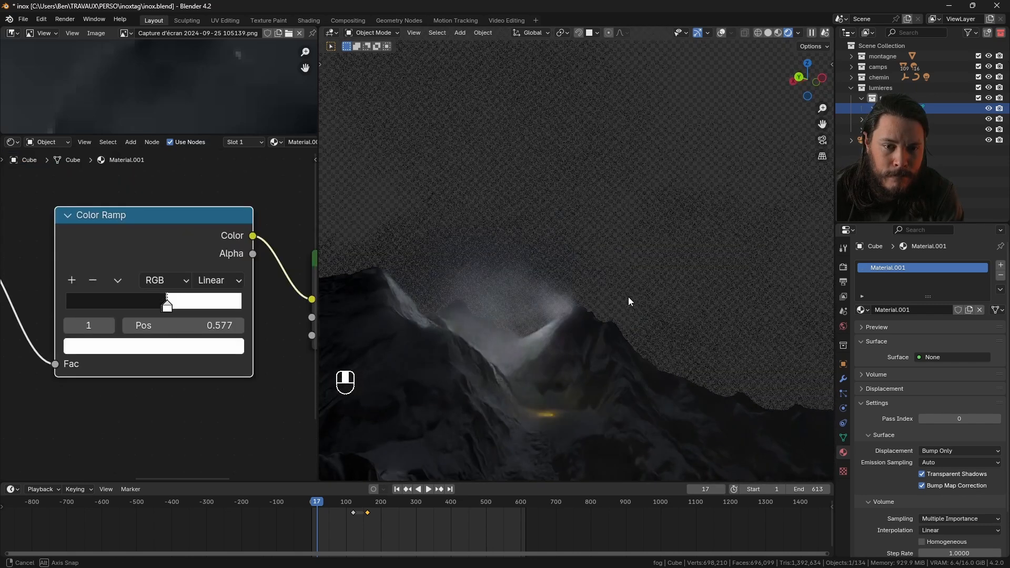
Step: Turn off Scene World in the viewport shading and check the drifting fog in the animation
click(798, 33)
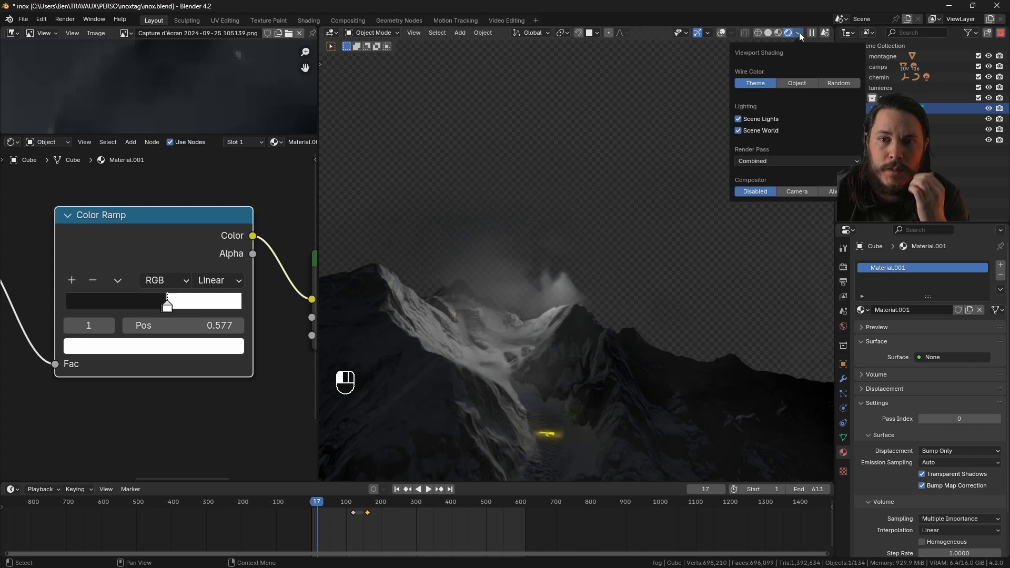
click(738, 130)
mouse_move(475, 289)
middle_down()
mouse_move(604, 306)
mouse_move(563, 336)
mouse_move(514, 318)
mouse_move(539, 302)
middle_up()
drag(254, 226, 255, 164)
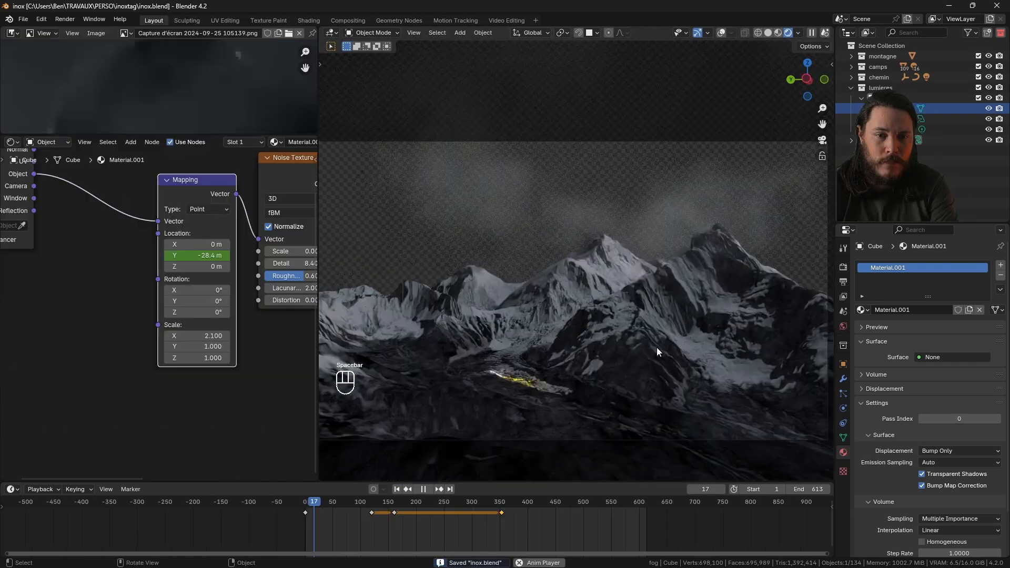
key(space)
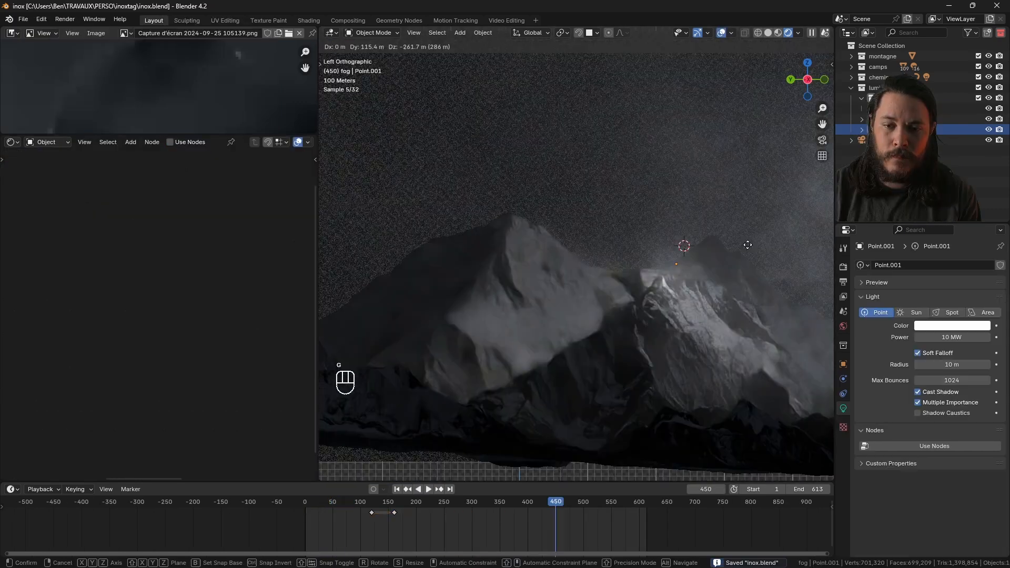
Step: Snap the 3D cursor to the repositioned peak light and save the file
key(shift+s)
click(724, 320)
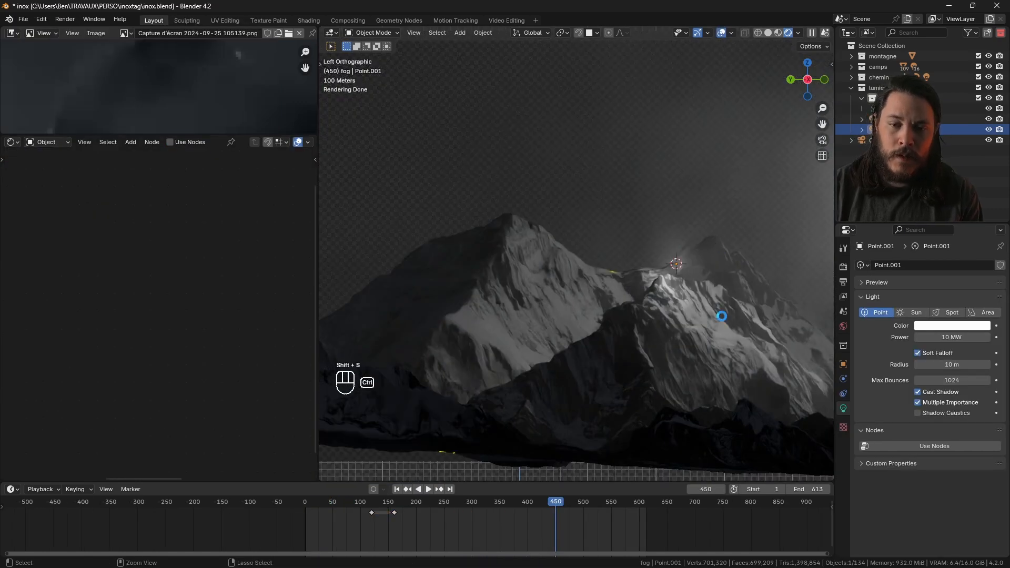
key(ctrl+s)
Step: Select the fog cube and set its Noise Texture roughness to 0.875
scroll(645, 260, down, 5)
scroll(670, 243, up, 5)
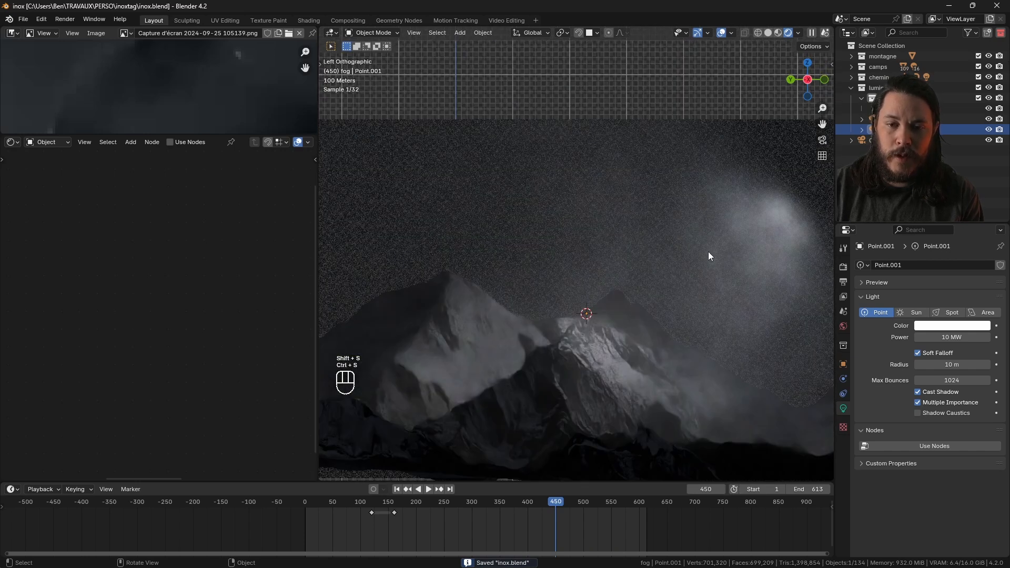
click(730, 256)
drag(223, 308, 219, 308)
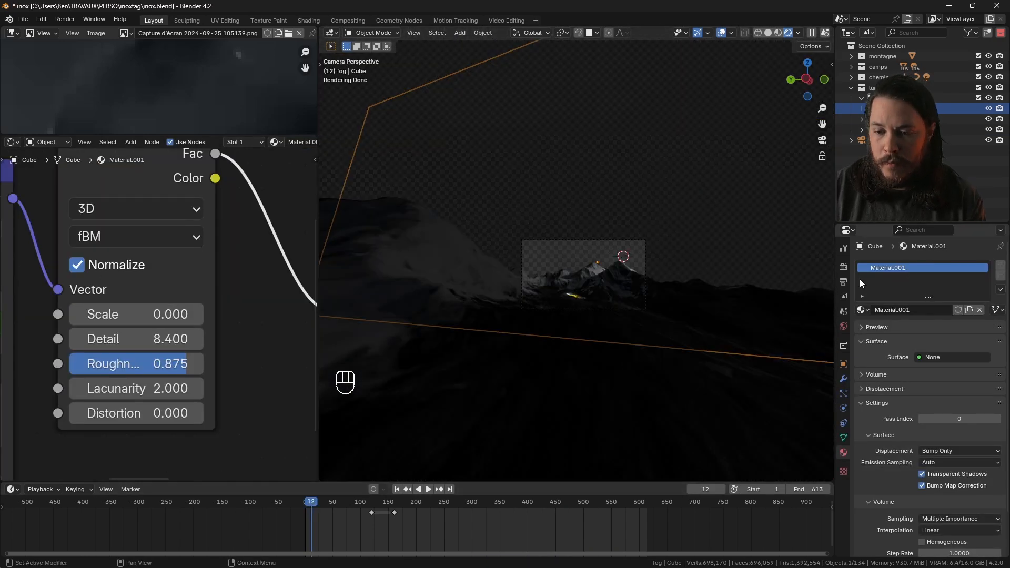
Step: Turn off the Transparent film option in the render settings
click(843, 268)
scroll(884, 468, down, 5)
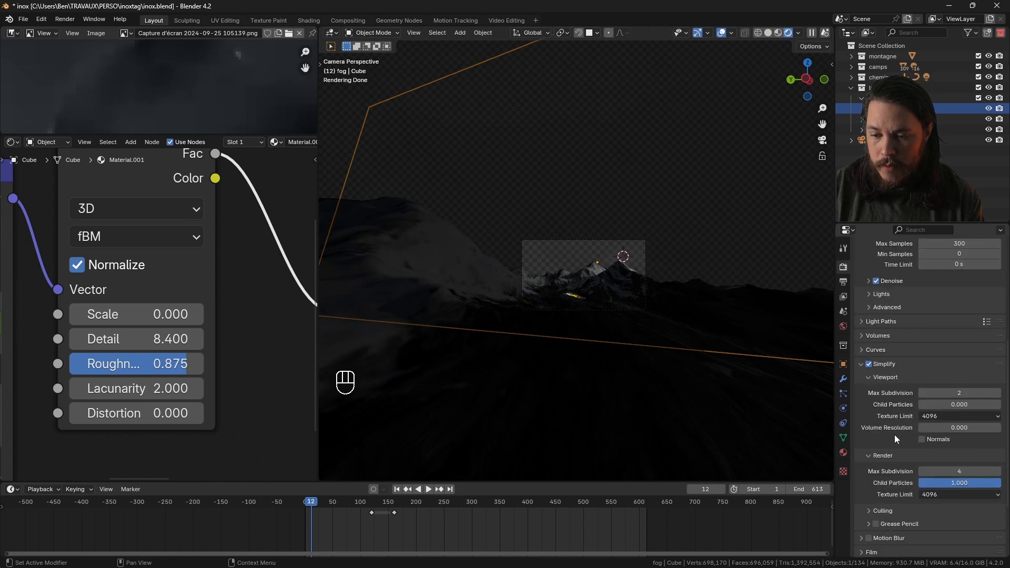
click(871, 465)
scroll(883, 465, down, 5)
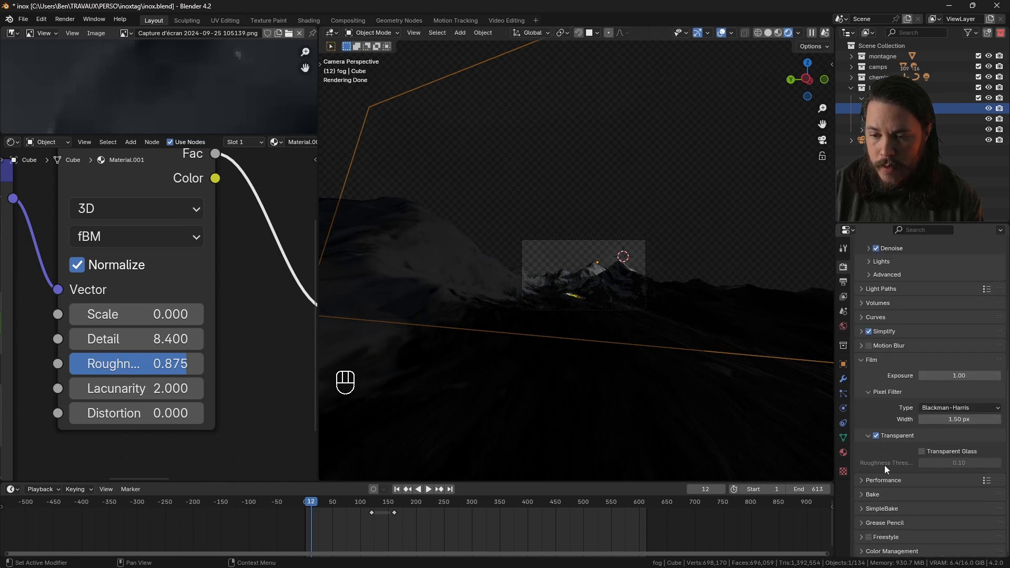
click(876, 435)
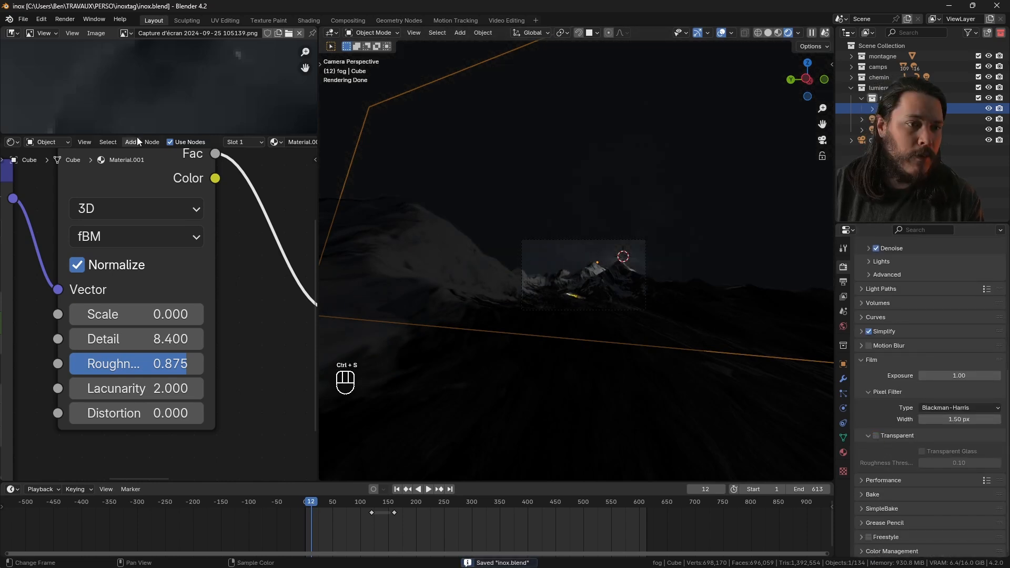
Step: Enlarge the reference image for comparison, then darken the World background color to value 0.004 with strength 1.000
drag(137, 135, 147, 390)
scroll(153, 263, down, 9)
scroll(101, 258, up, 3)
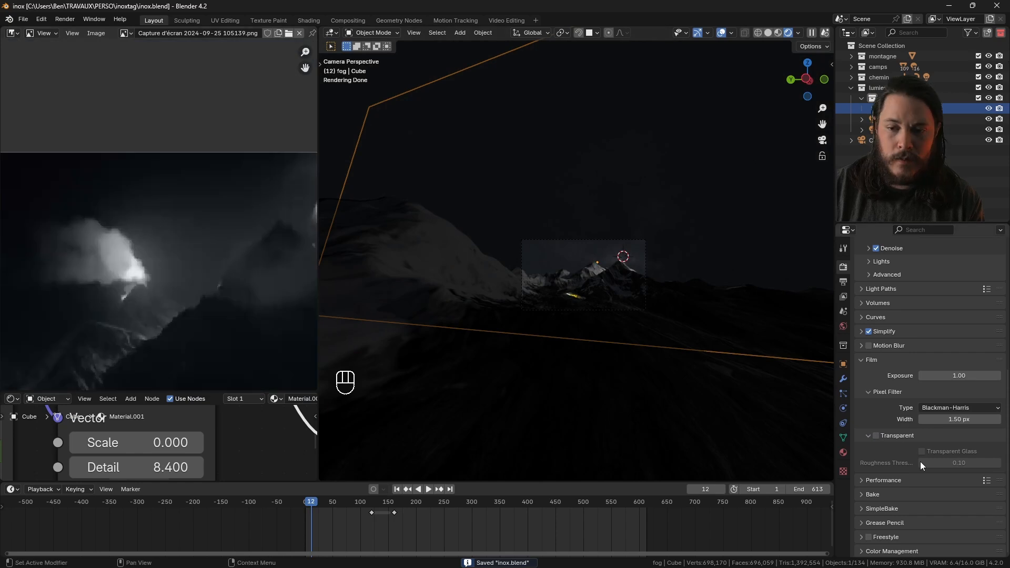
click(843, 326)
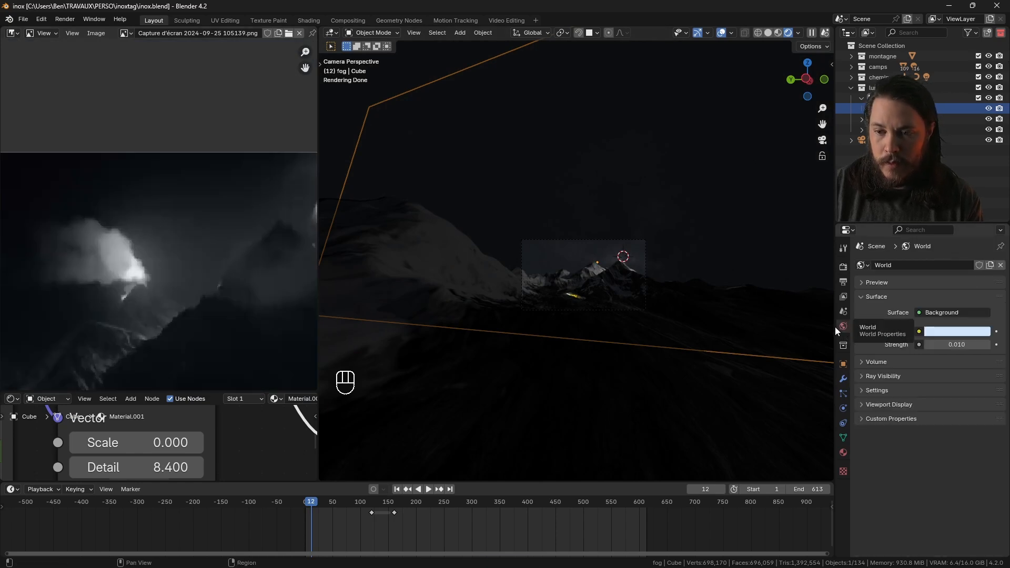
click(954, 331)
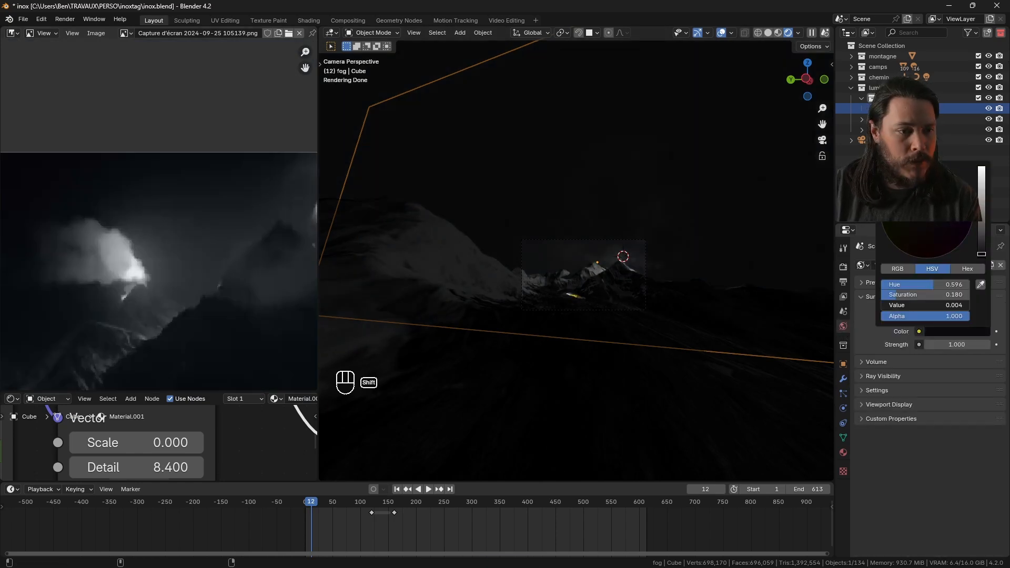
Step: Set the Noise Texture's roughness to 0.700 and compare the fog near the peaks with the reference image
scroll(602, 268, up, 10)
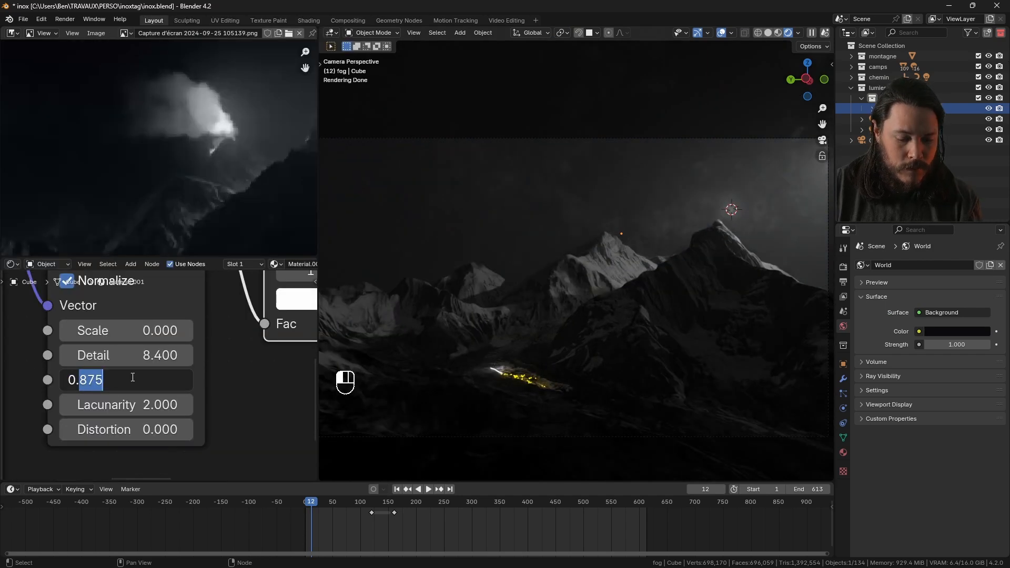
key(Return)
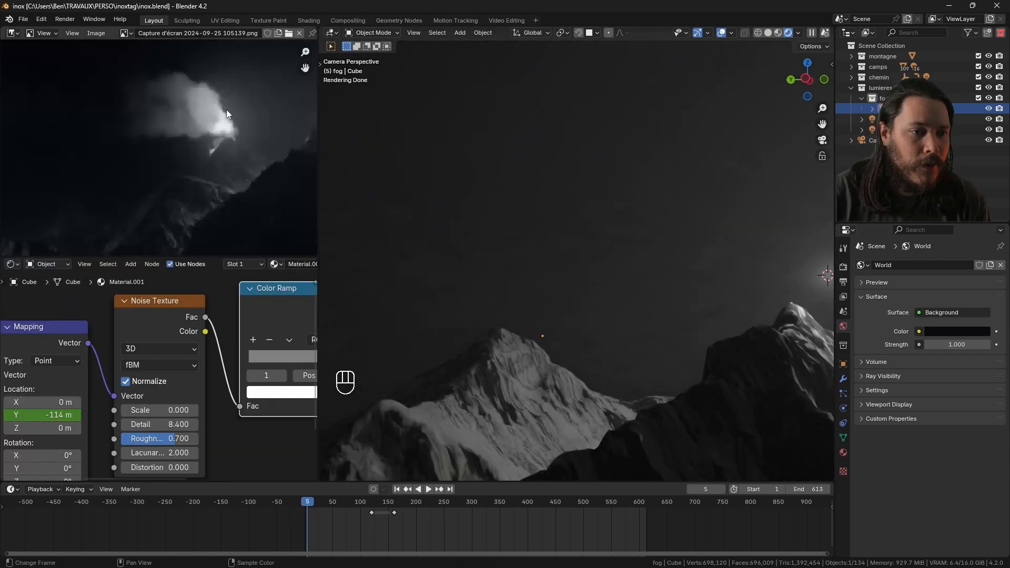
scroll(204, 146, up, 5)
scroll(514, 367, down, 3)
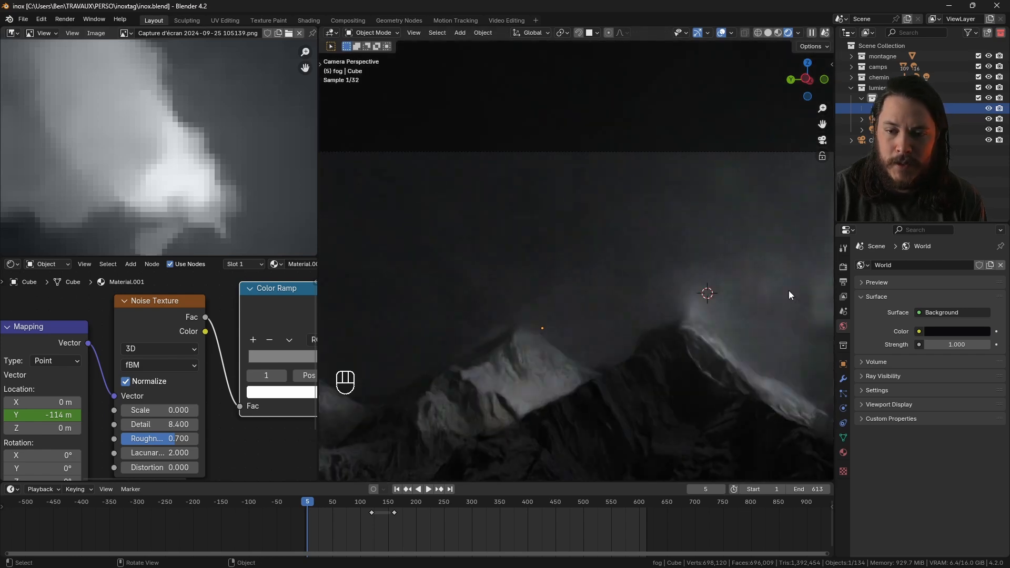
middle_drag(706, 298, 706, 329)
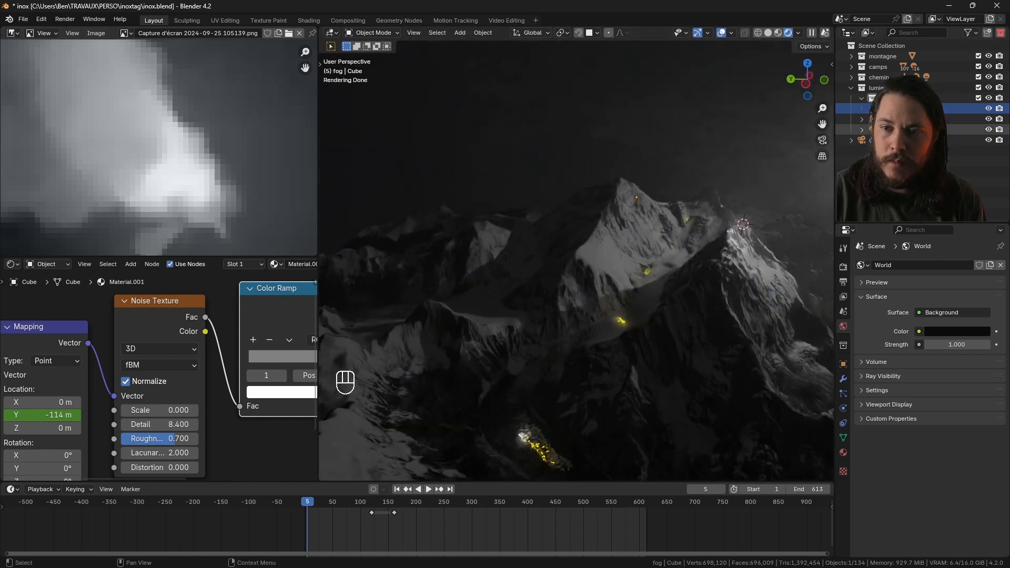
Step: Duplicate the existing peak's point light from the top view and place the copy about 5200 m away along X, behind the ridge
click(894, 129)
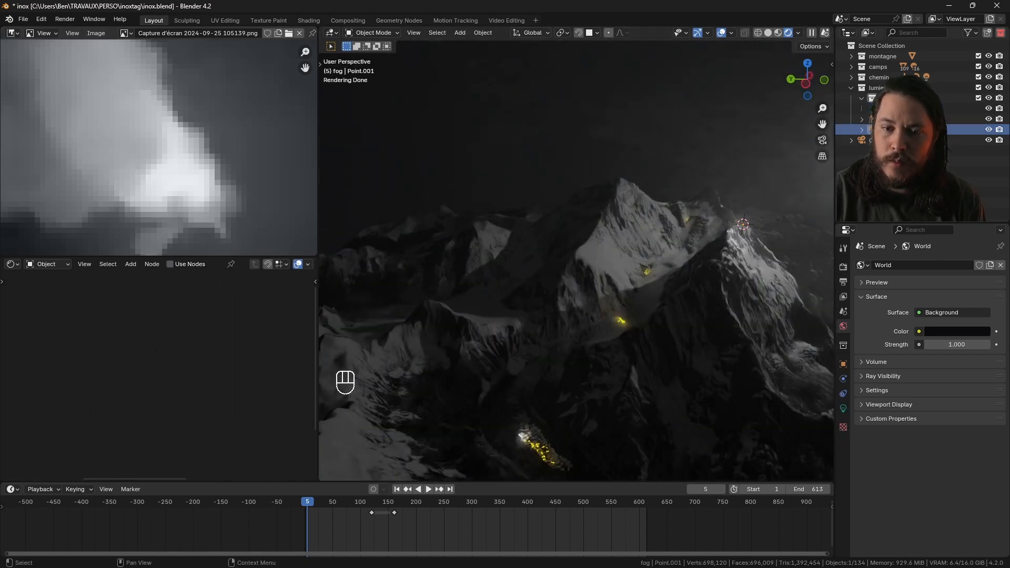
key(KP_7)
key(shift+d)
click(691, 344)
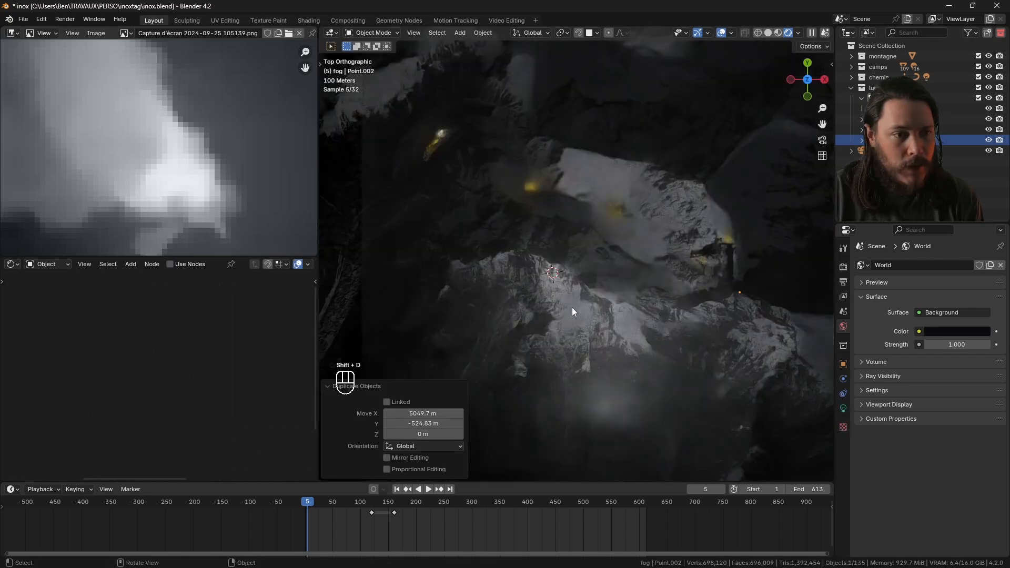
scroll(752, 305, up, 2)
key(g)
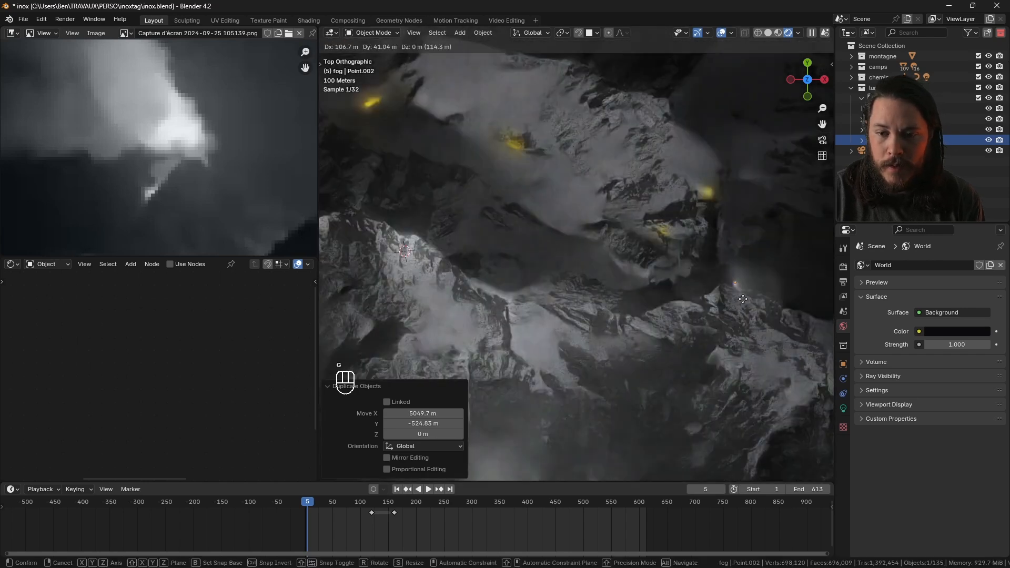
click(747, 300)
Step: Reposition and raise the duplicated light just above the snowy main summit, and adjust its power
mouse_move(747, 301)
middle_down()
mouse_move(721, 218)
mouse_move(753, 319)
middle_up()
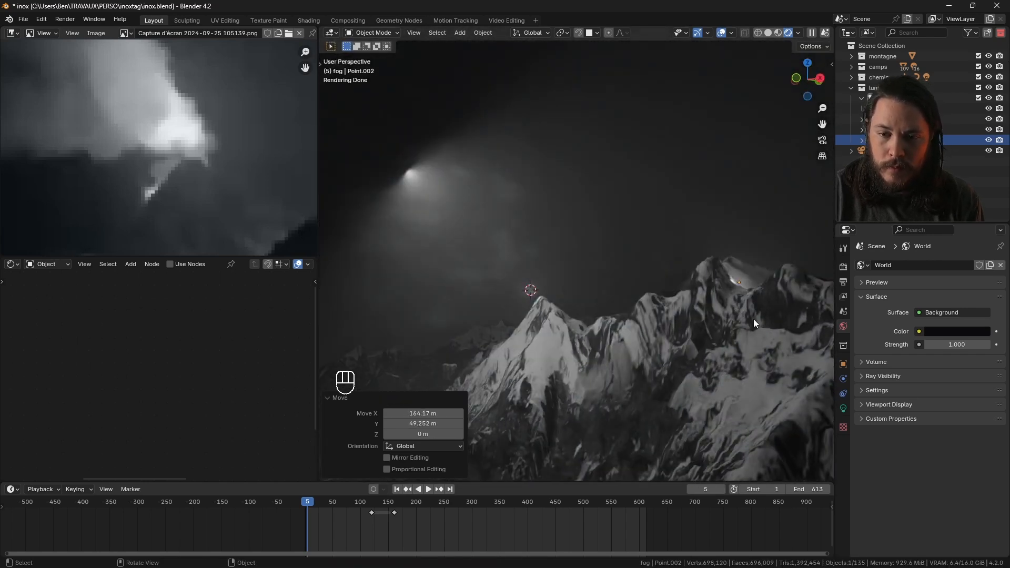
key(g)
key(z)
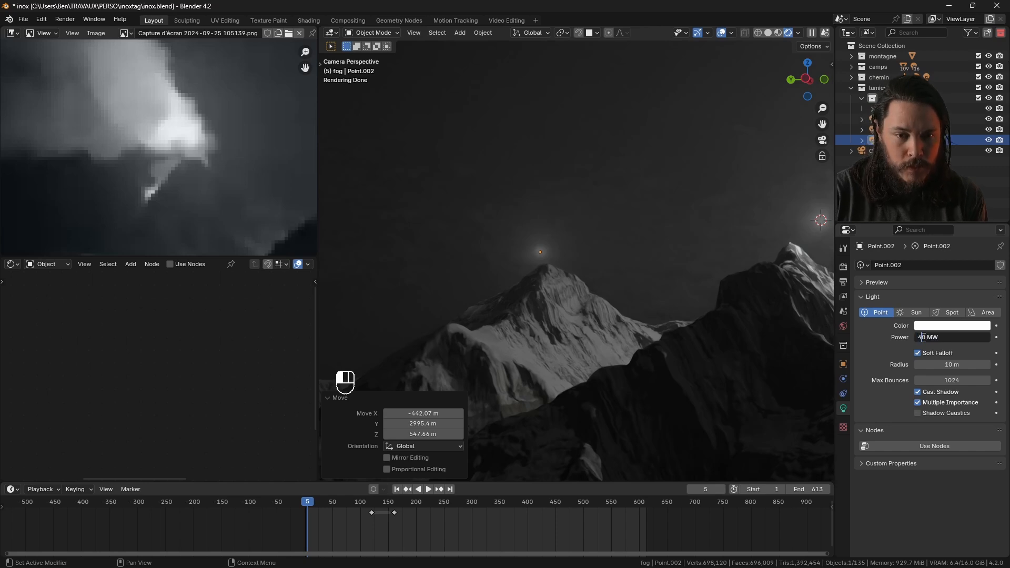
key(Return)
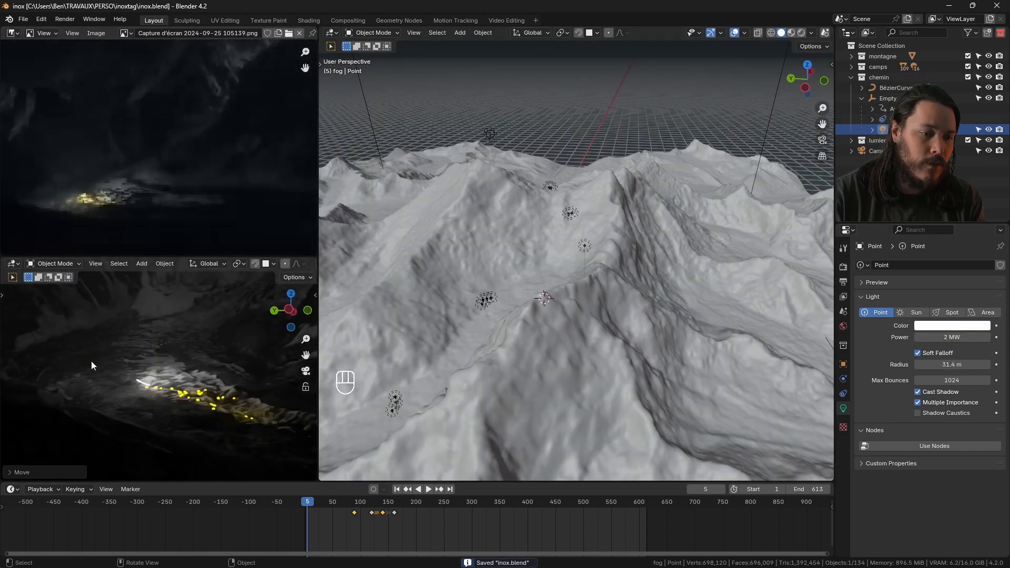
Step: Reposition the route's point light along the glowing path and save the file
key(g)
scroll(143, 334, down, 6)
key(ctrl+s)
scroll(575, 336, down, 5)
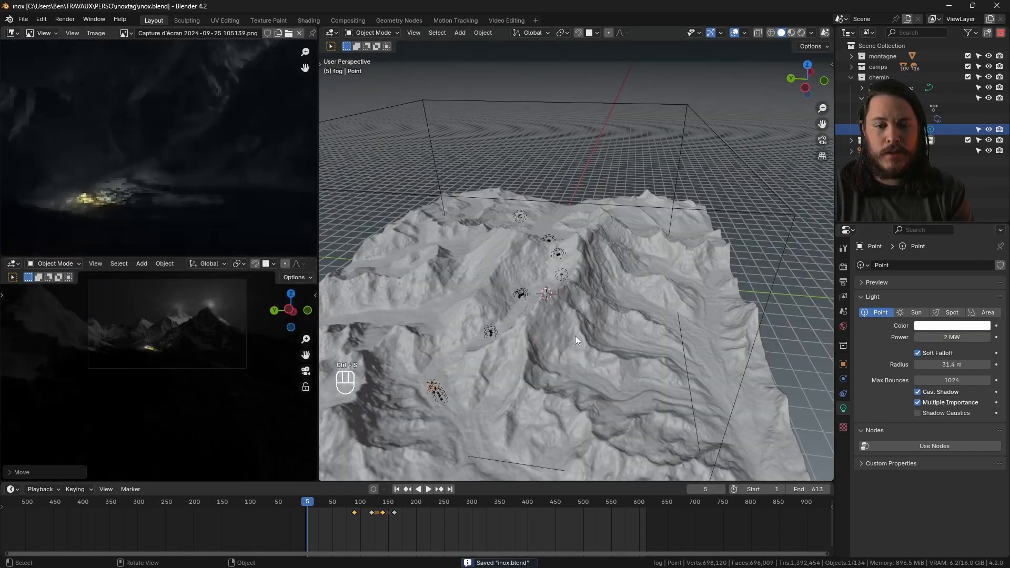
middle_drag(575, 336, 598, 321)
key(ctrl+s)
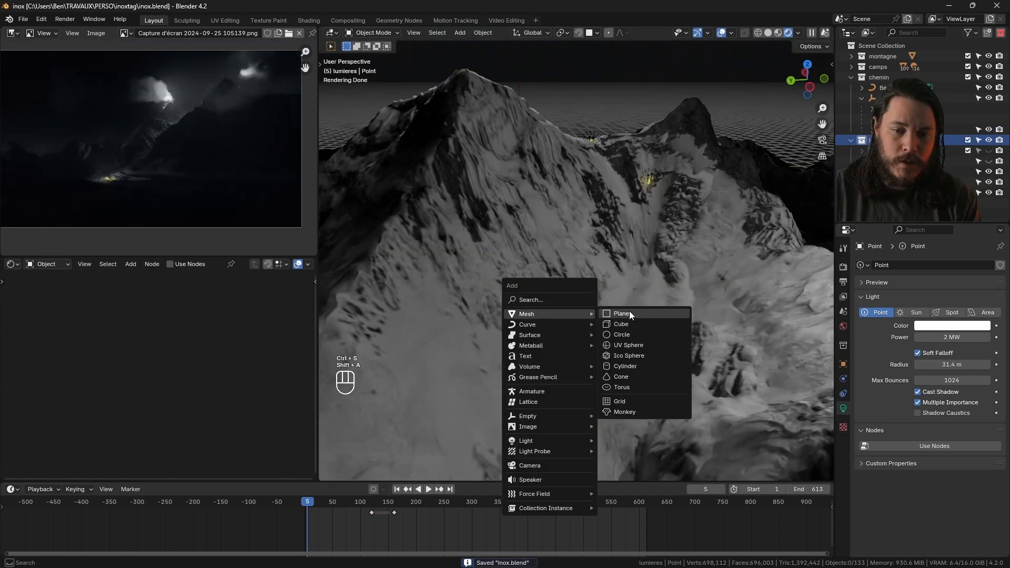
Step: Add a mesh plane near the peaks, scale it by 1000, and adjust its size further
click(629, 312)
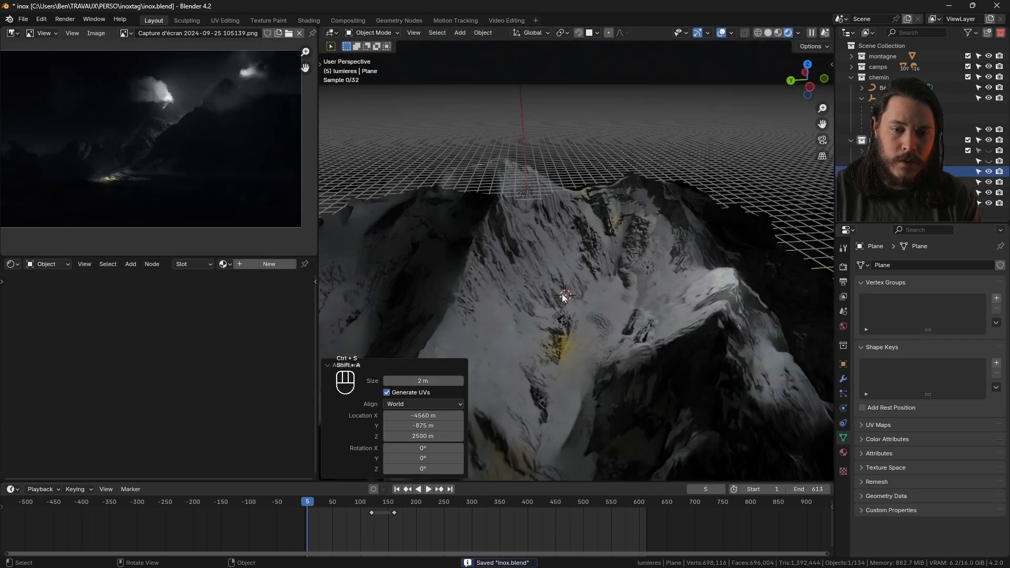
text(s1000)
key(Return)
key(s)
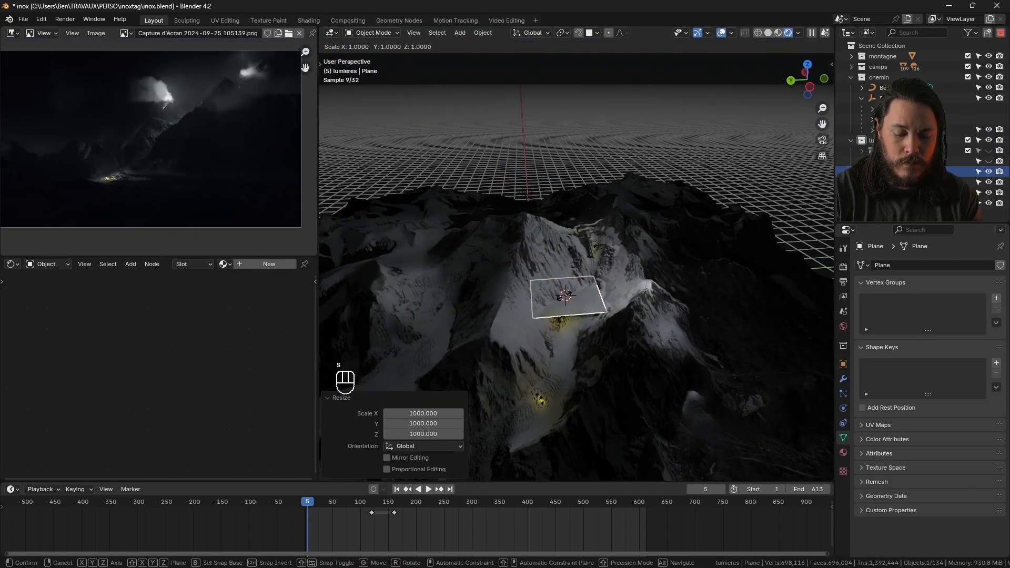
click(646, 293)
Step: Tilt the plane upright and move it above the ridge between the two main peaks
key(r)
key(r)
click(681, 299)
click(808, 86)
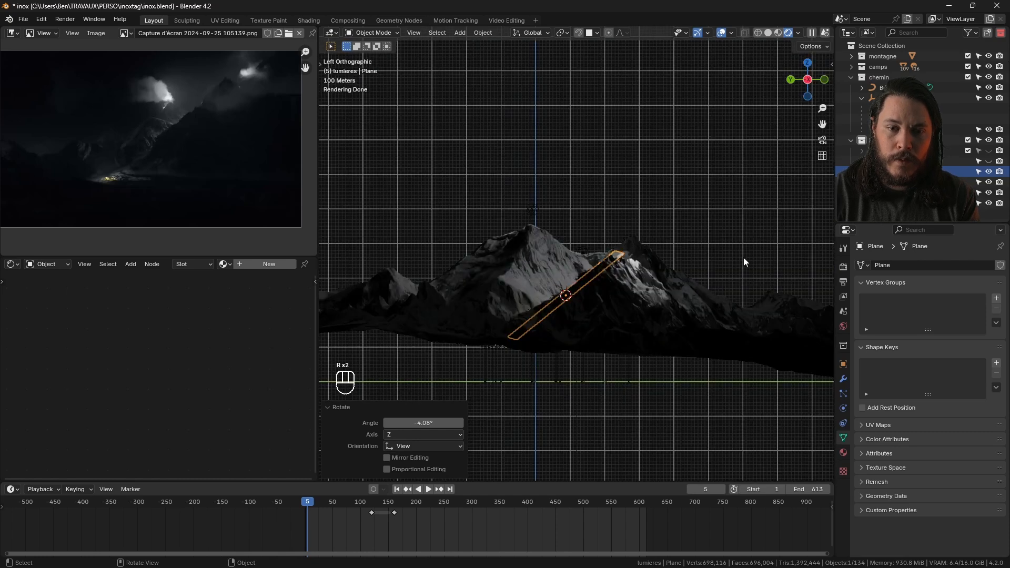
key(r)
click(598, 333)
key(f)
key(g)
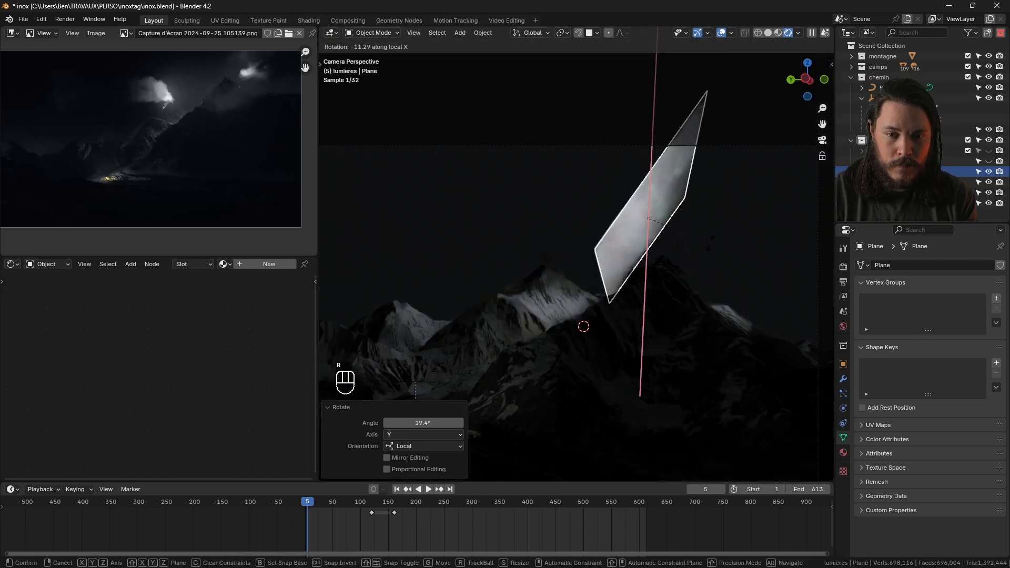
Step: Give the plane a new material and apply its object transform
click(845, 455)
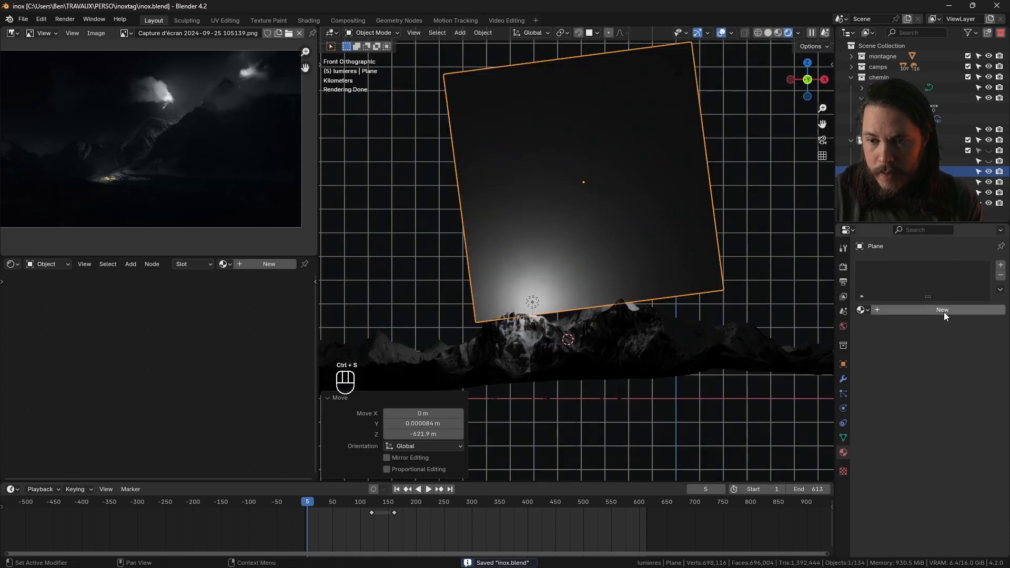
click(944, 311)
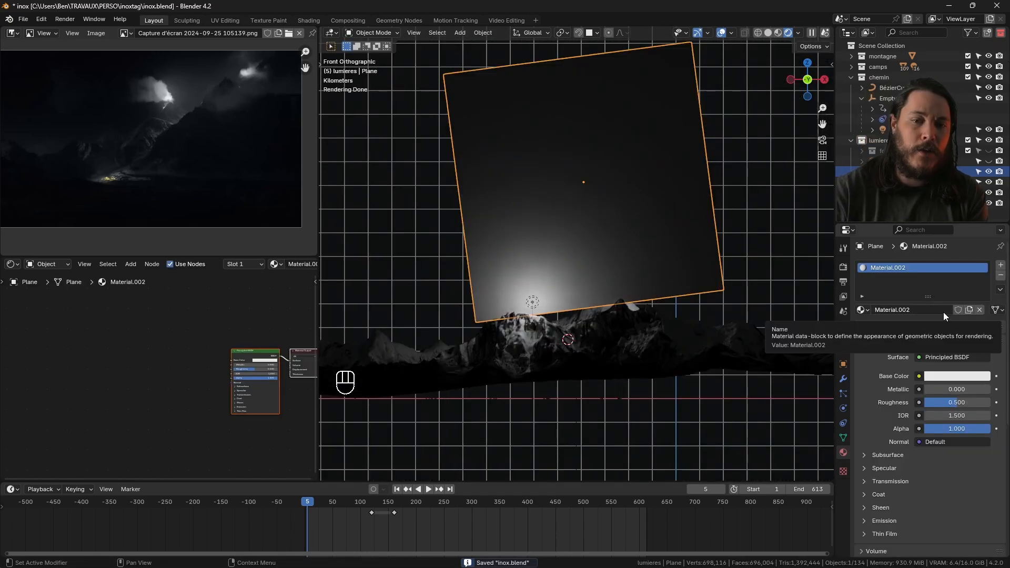
key(ctrl+a)
click(621, 231)
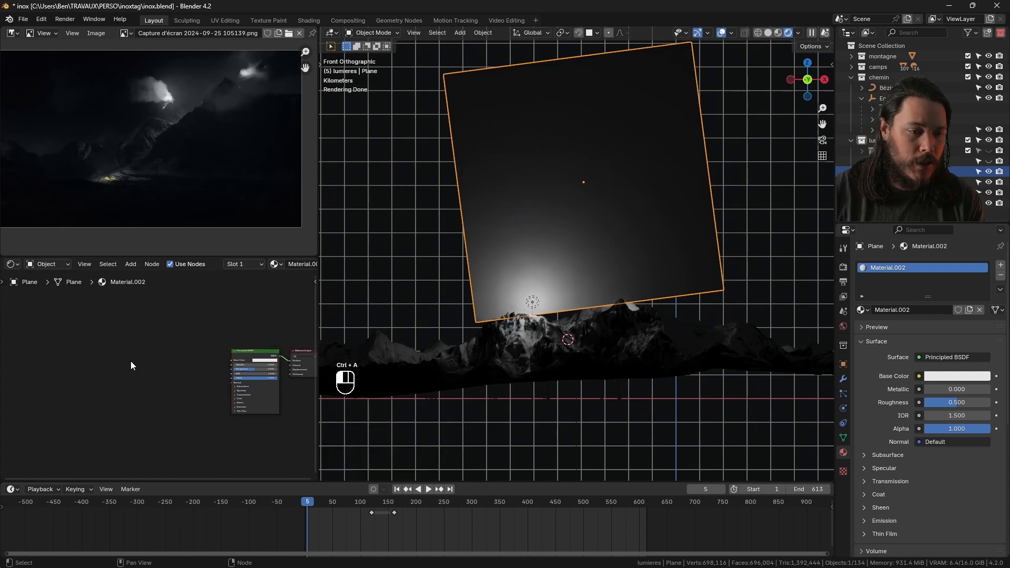
Step: Add a Gradient Texture node to the plane's material, preview it on the surface, and set its type to Radial
key(shift+a)
key(Return)
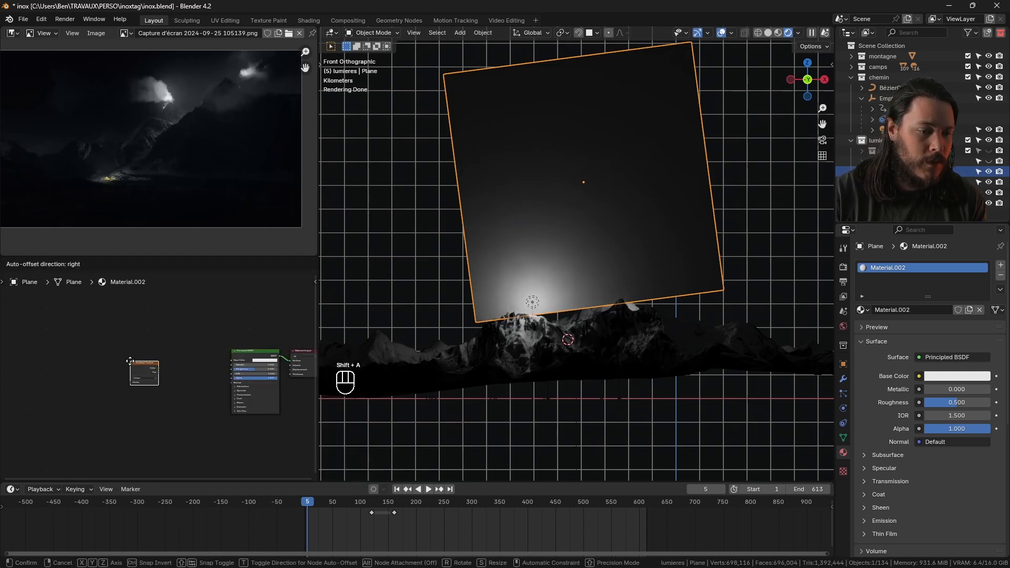
click(131, 361)
ctrl+shift+click(133, 365)
scroll(142, 374, up, 8)
click(143, 382)
click(142, 500)
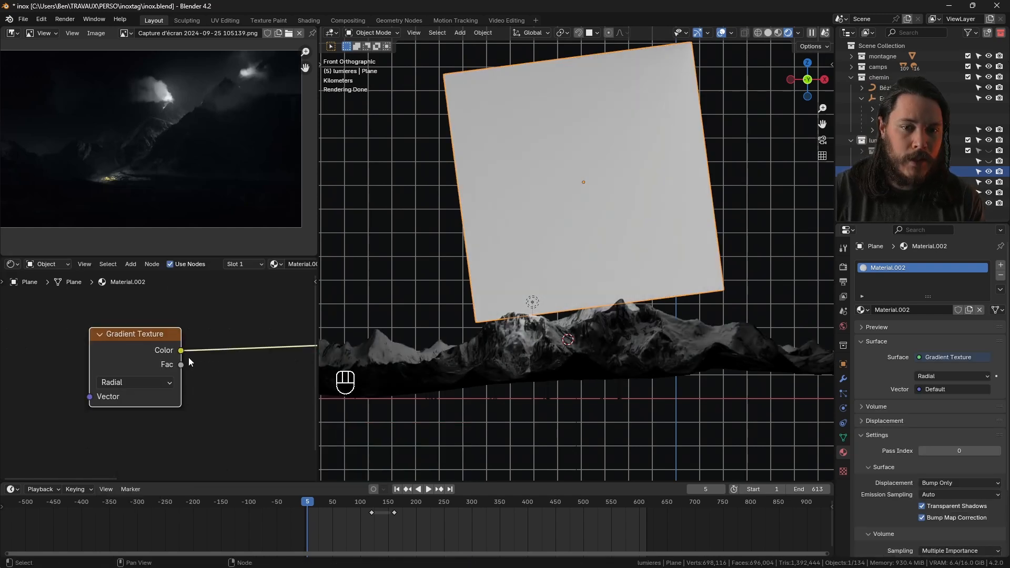
Step: Insert a Color Ramp after the Gradient Texture, preview it on the plane, and move its black stop to 0.605
scroll(111, 337, down, 8)
key(shift+a)
text(r)
click(141, 374)
click(139, 339)
ctrl+shift+click(140, 340)
scroll(142, 334, up, 12)
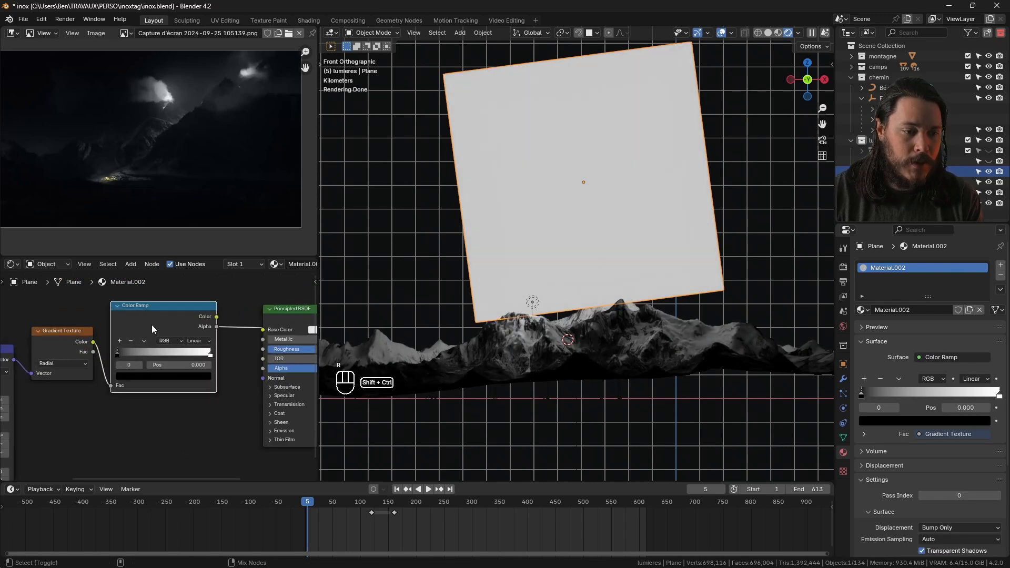
ctrl+shift+click(153, 329)
drag(118, 352, 174, 353)
Step: Switch the gradient to Spherical and centre it with a -0.5 m Mapping location, setting the Color Ramp's black stop to 0.295
scroll(234, 335, down, 2)
middle_drag(62, 362, 112, 355)
scroll(111, 355, up, 2)
click(136, 410)
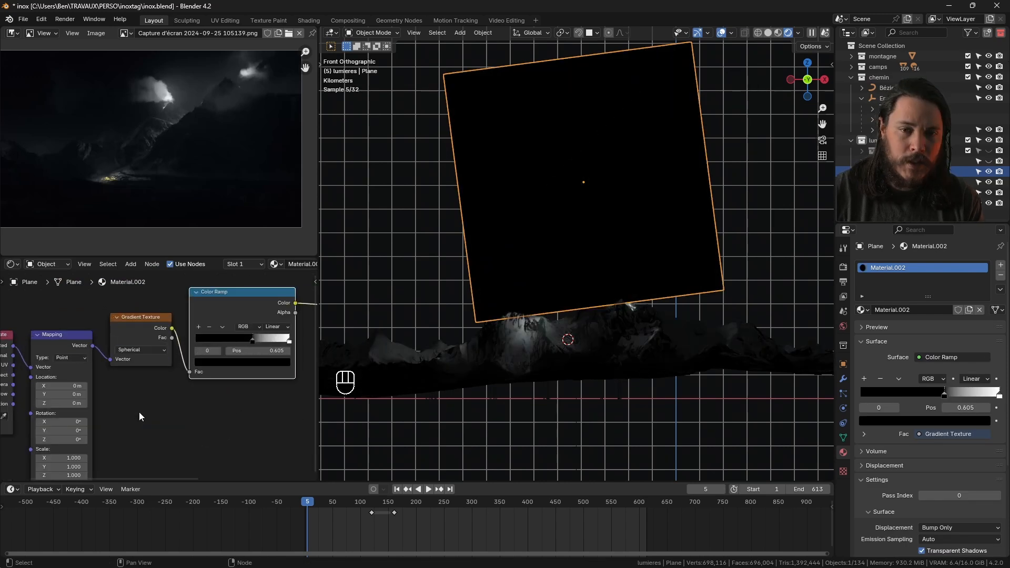
scroll(252, 335, down, 5)
drag(252, 336, 210, 331)
scroll(109, 388, up, 3)
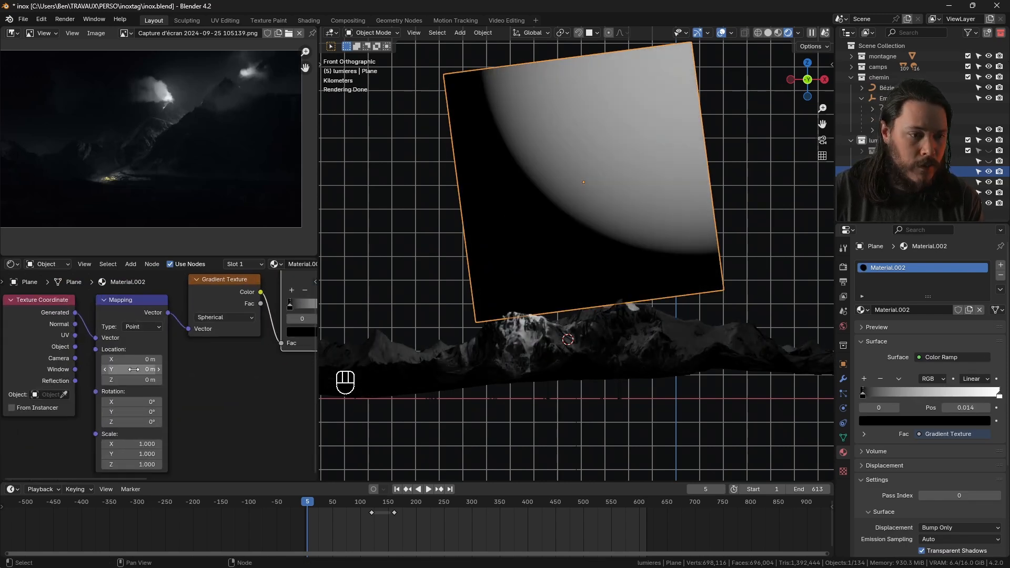
key(Return)
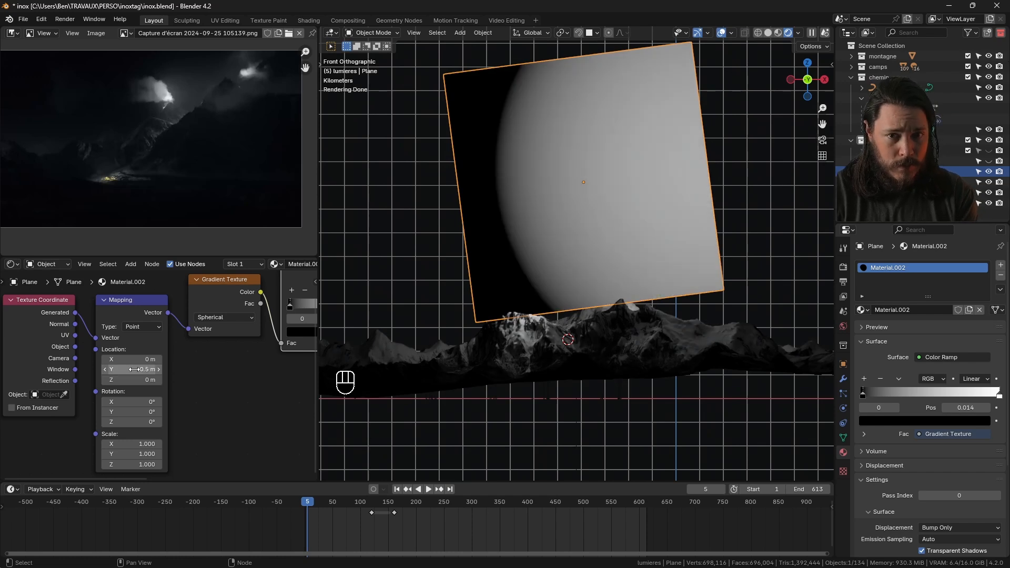
drag(169, 329, 196, 329)
Step: Connect the Color Ramp to the Principled BSDF's Alpha and lower the ramp's black stop to 0.314
drag(184, 316, 214, 348)
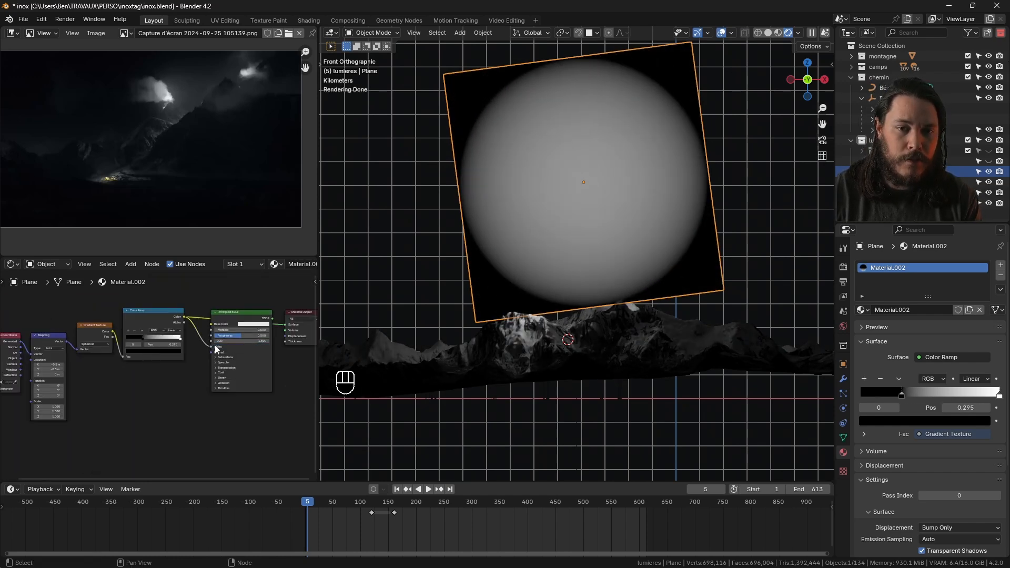
middle_drag(462, 248, 588, 246)
key(KP_0)
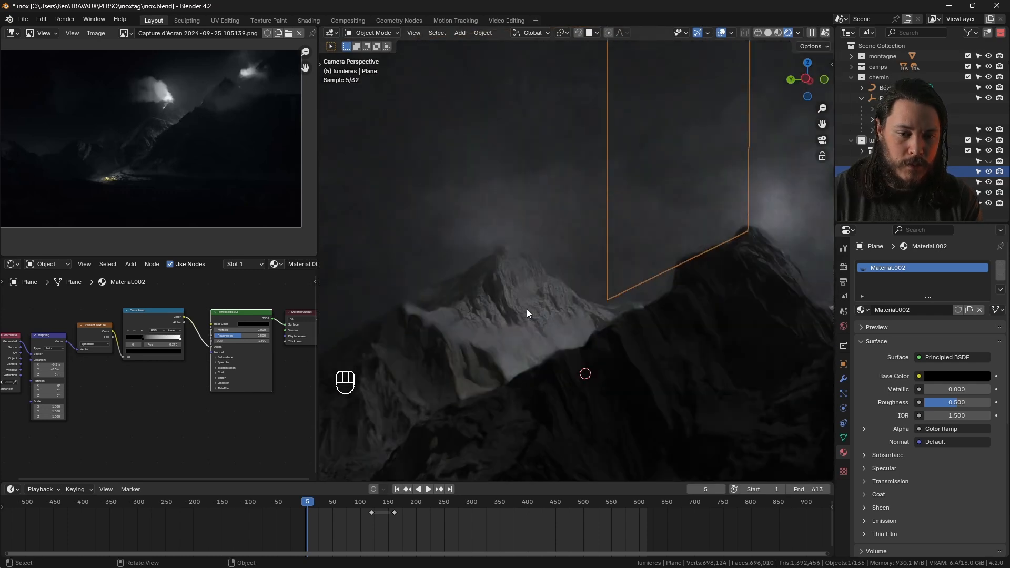
scroll(145, 348, up, 4)
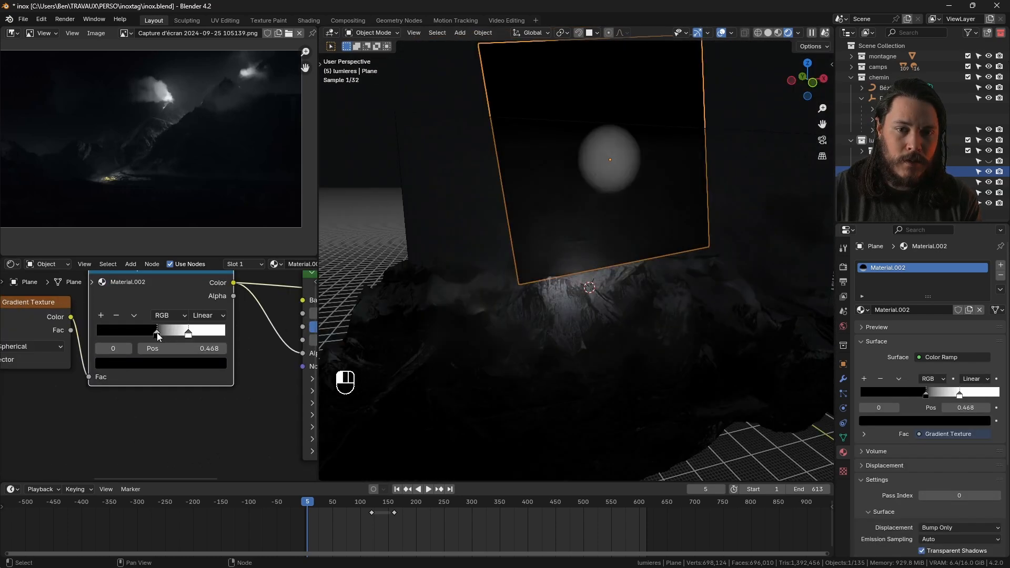
drag(157, 333, 144, 330)
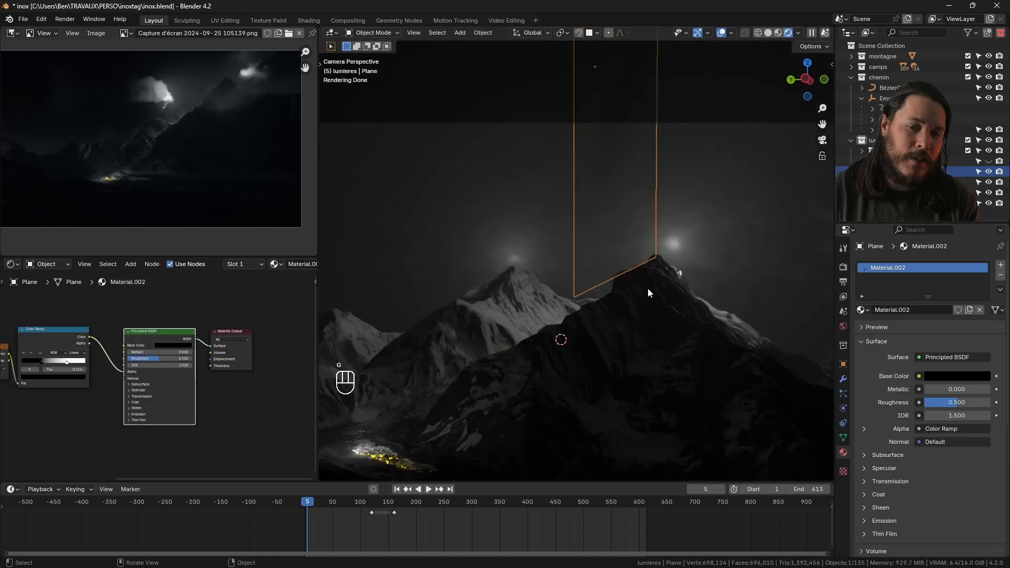
Step: Change the plane's Gradient Texture type to Linear and shift the Color Ramp stop to adjust the transition
scroll(263, 328, down, 3)
scroll(92, 359, up, 6)
click(142, 349)
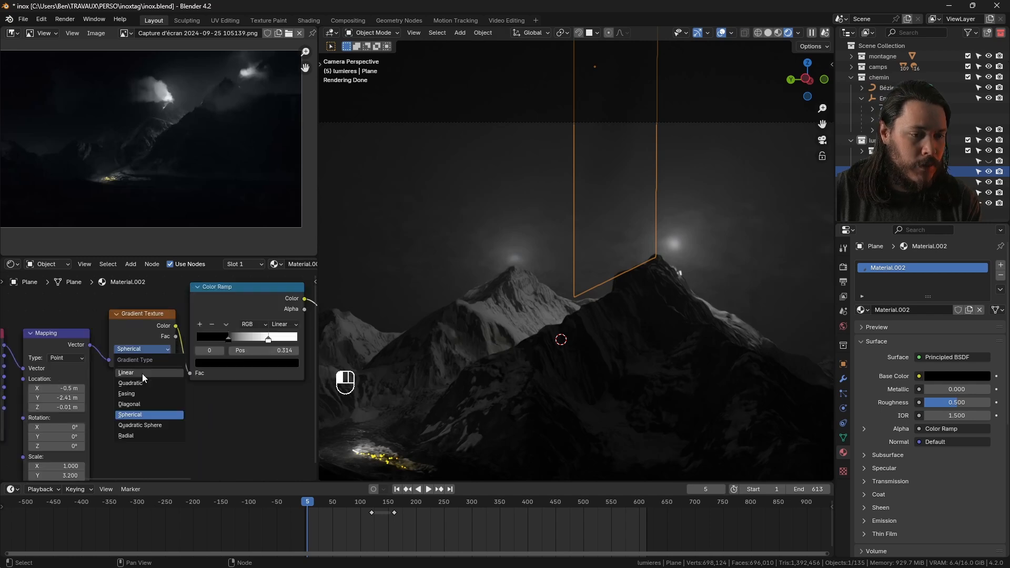
click(142, 373)
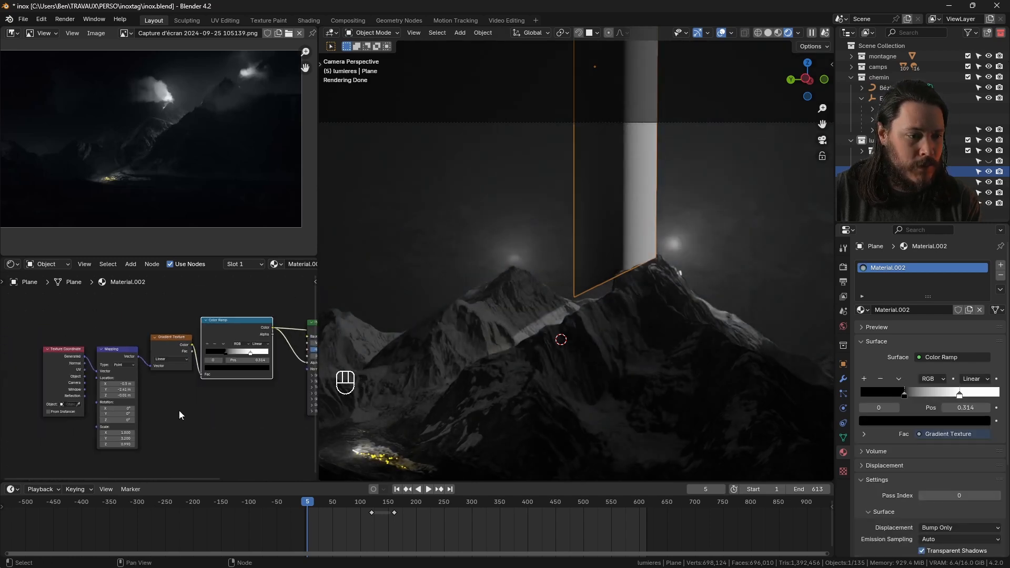
scroll(181, 400, up, 5)
drag(195, 339, 176, 340)
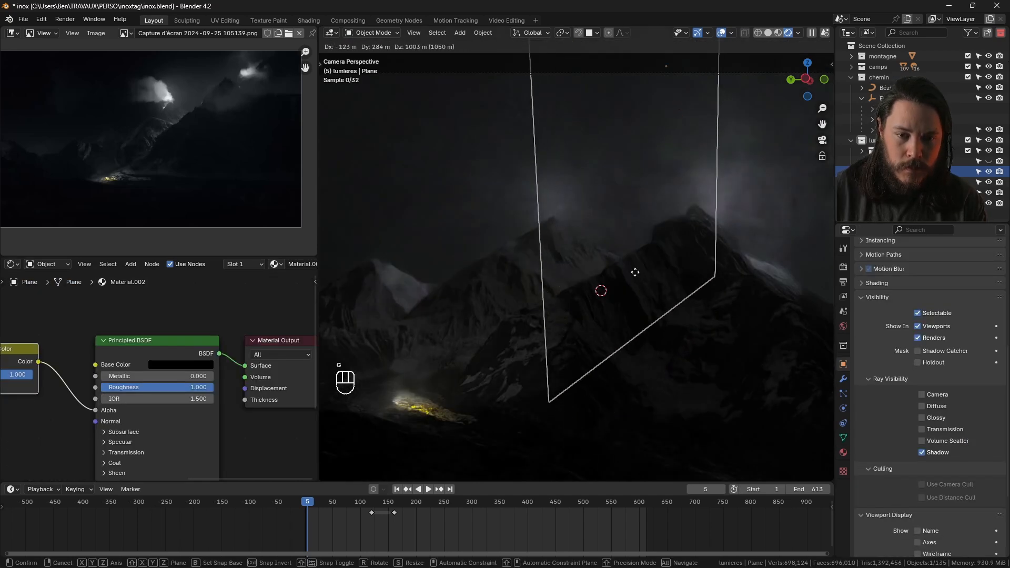
Step: Move the shadow plane about -238 m in X, 469 m in Y and 2061 m in Z, comparing the ridge shadow with the reference
key(g)
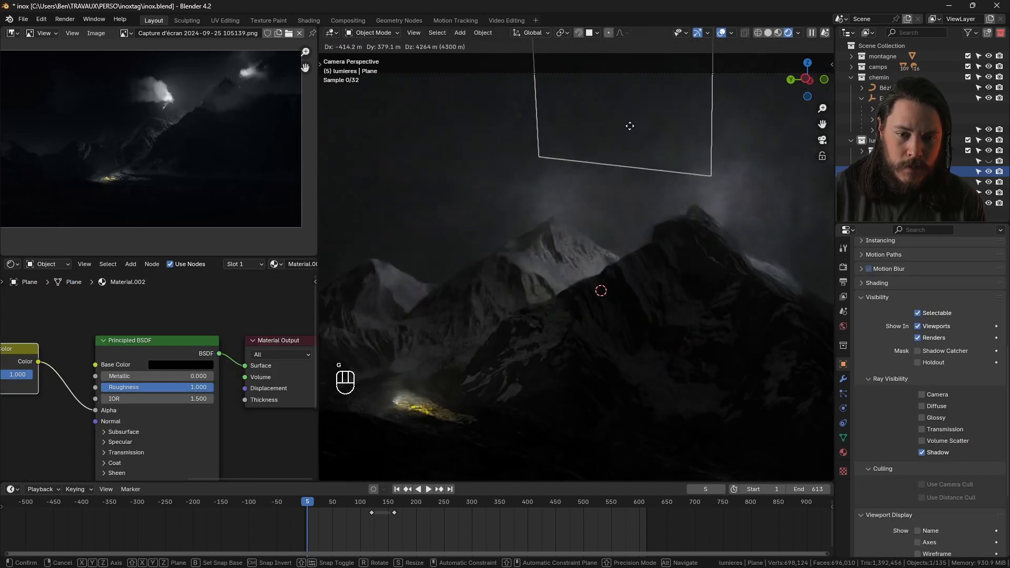
click(634, 219)
scroll(165, 134, up, 5)
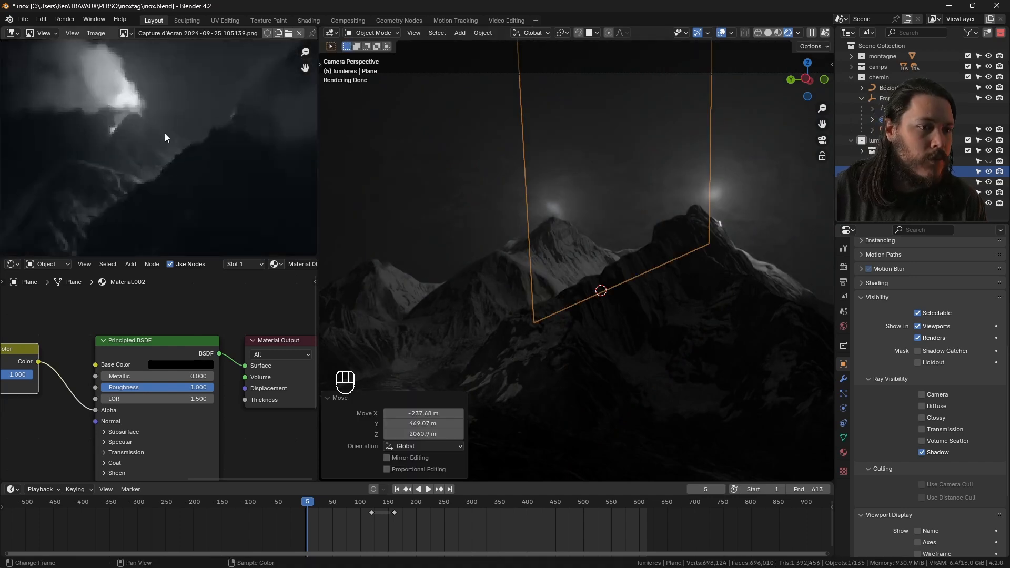
key(Tab)
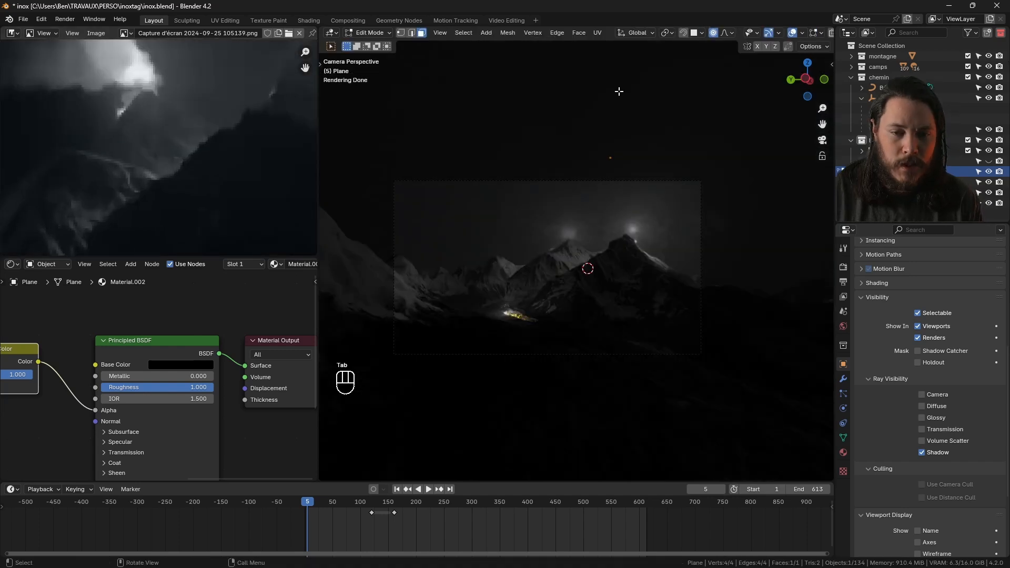
key(Tab)
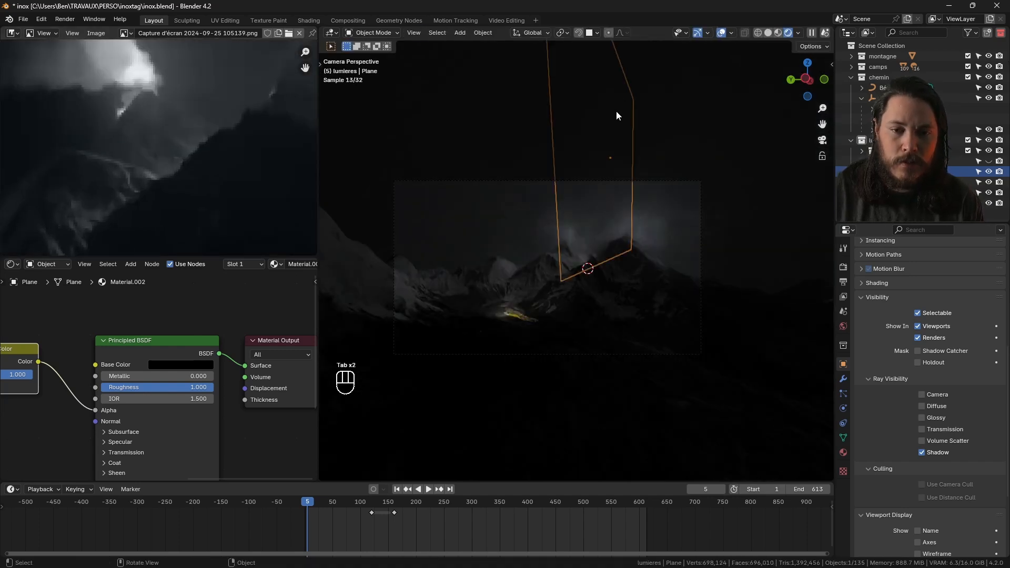
key(g)
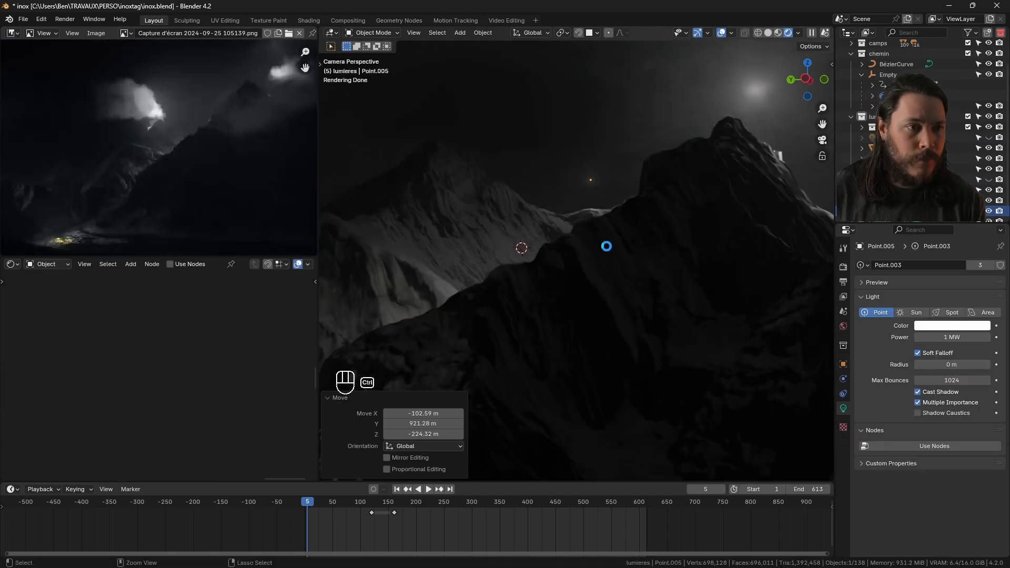
Step: Save the file and select the large fog cube inside the fog collection
key(ctrl+s)
click(866, 129)
click(861, 127)
click(868, 137)
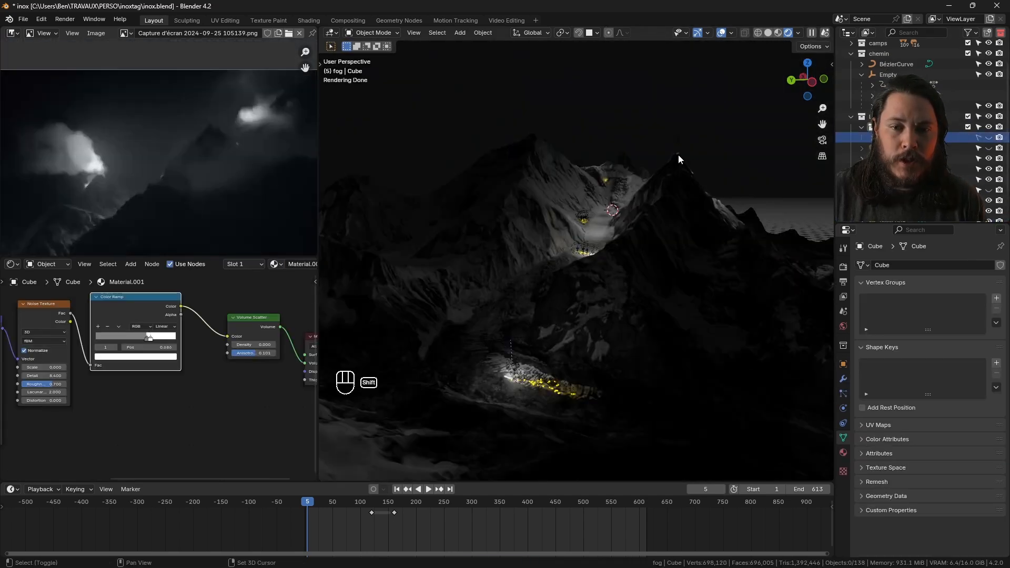
Step: Place the 3D cursor on the dark foreground summit and add a new cube there for local fog
shift+right_click(678, 155)
key(shift+a)
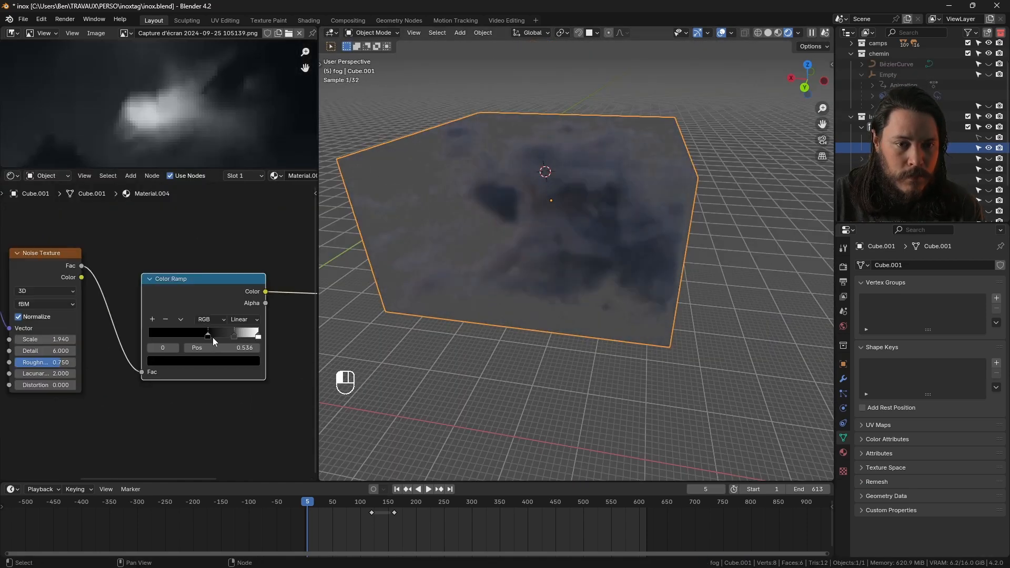
Step: Shape the new cube's cloud through its Color Ramp, placing black stops near 0.536 and 0.864
drag(212, 337, 213, 339)
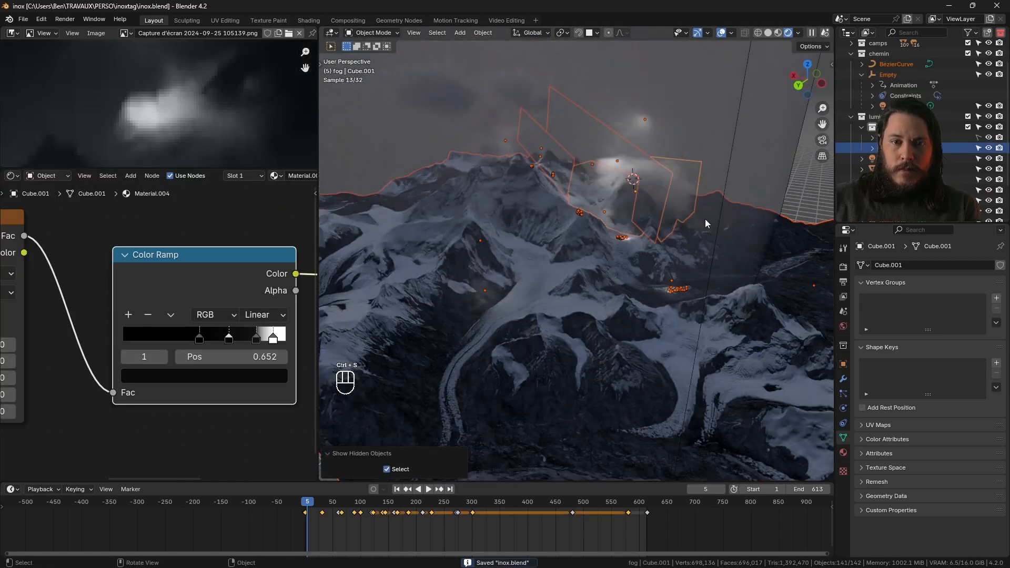
middle_drag(705, 219, 793, 133)
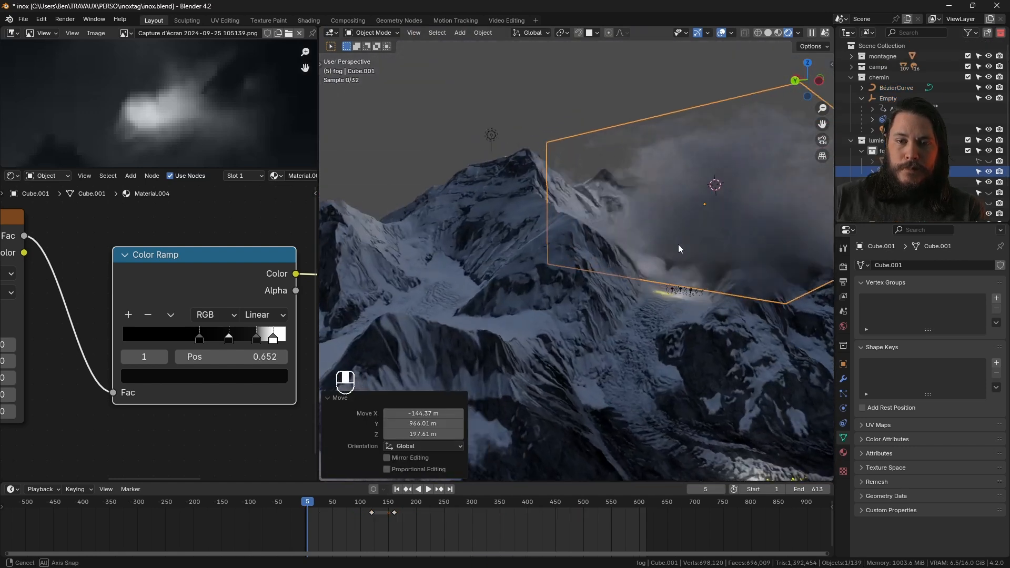
middle_drag(677, 245, 637, 266)
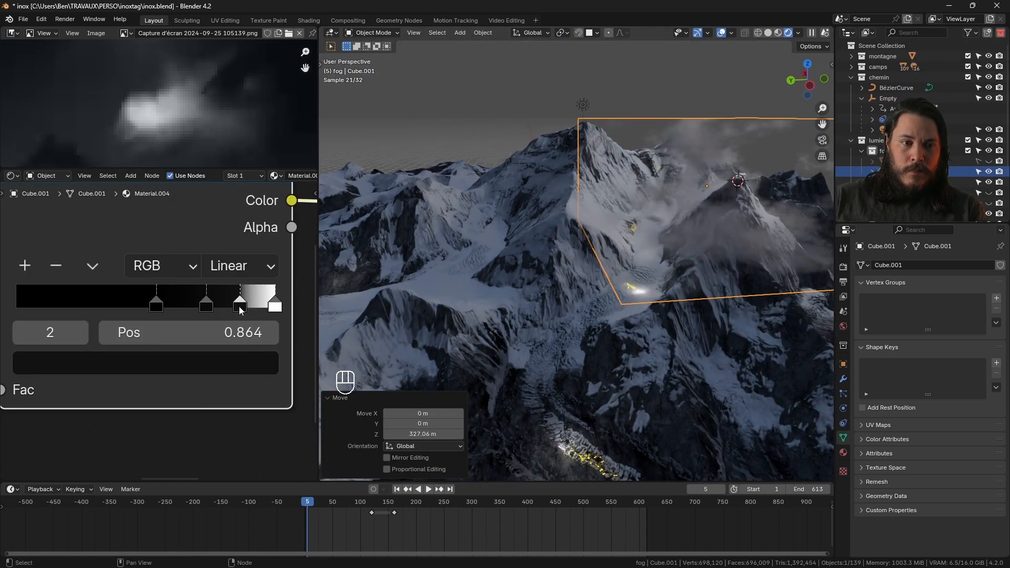
drag(261, 309, 243, 310)
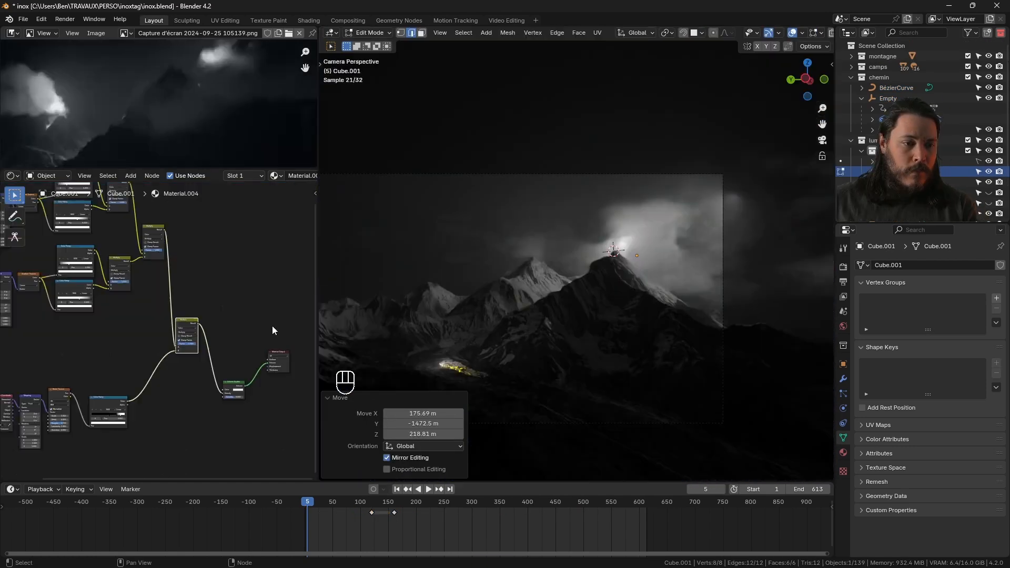
Step: Tighten the black-to-white transition in the summit cloud's noise Color Ramp and move the lower dark stop to 0.568
scroll(176, 399, up, 6)
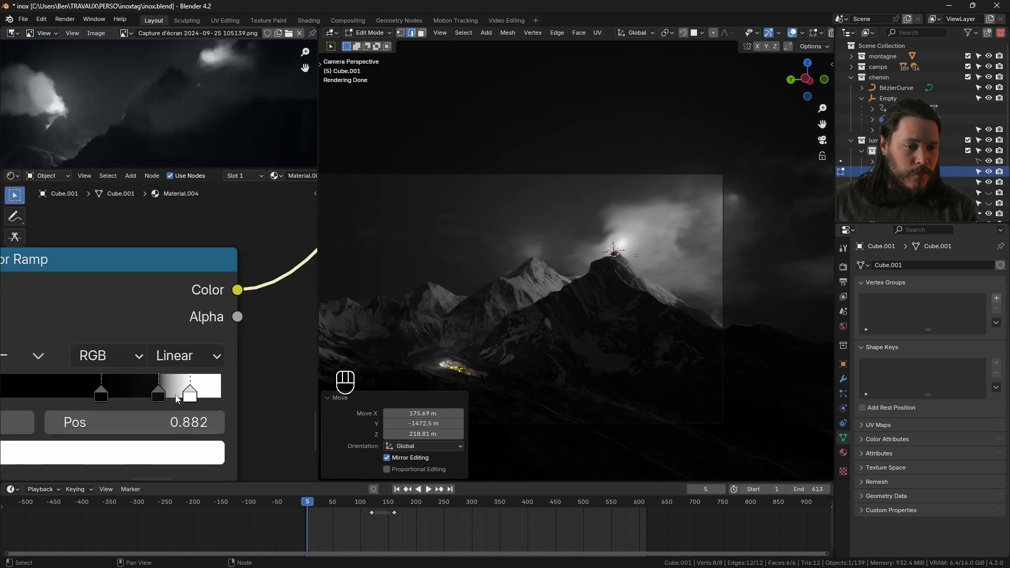
mouse_move(191, 393)
mouse_down()
mouse_move(205, 395)
mouse_move(181, 397)
mouse_up()
drag(104, 397, 112, 397)
scroll(839, 162, down, 3)
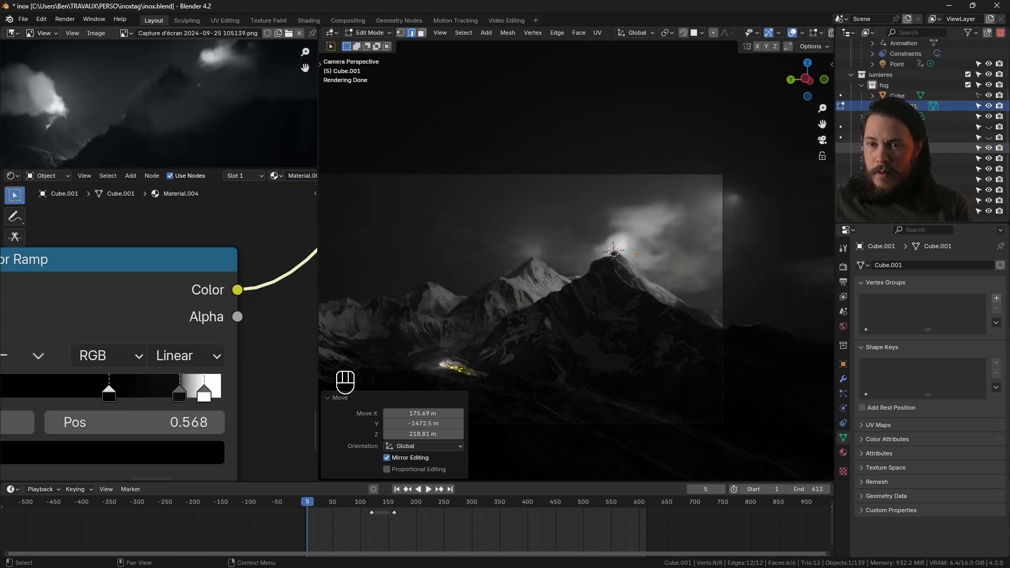
Step: Duplicate the summit fog cube, offset the copy about 3579 m in X and 3495 m in Y, and rotate it from above
click(893, 148)
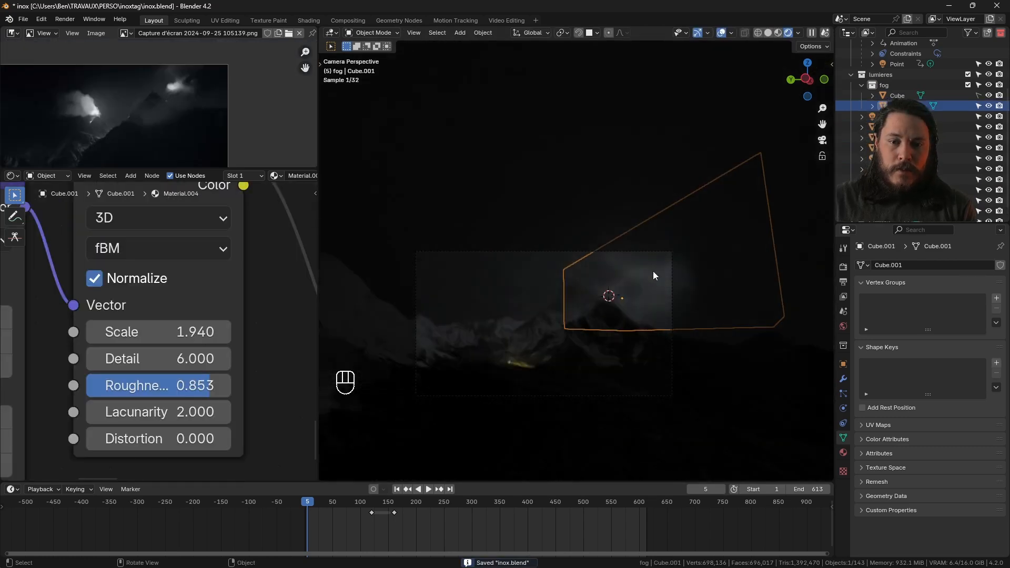
middle_drag(653, 271, 528, 340)
scroll(529, 340, down, 5)
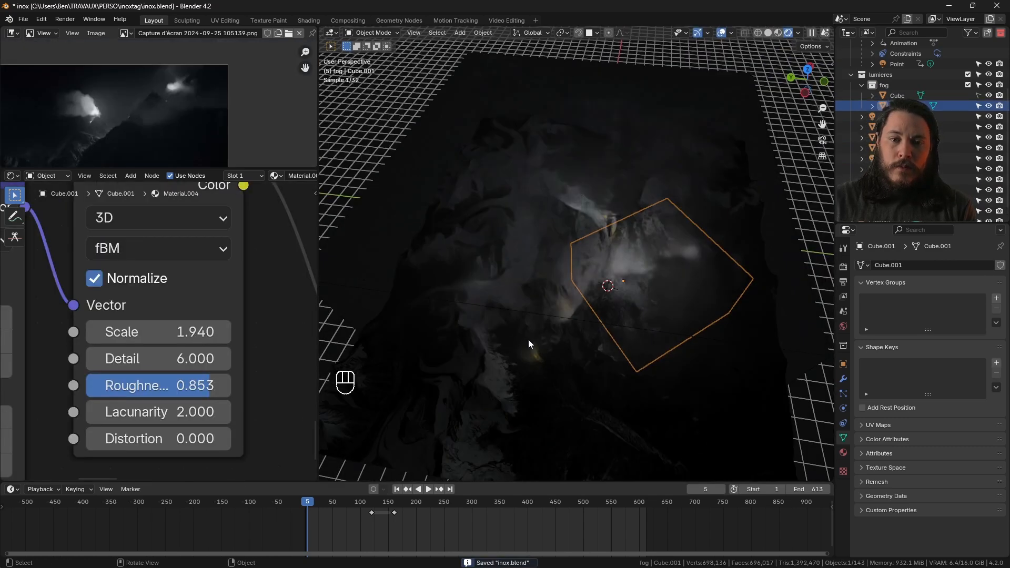
click(807, 69)
key(shift+d)
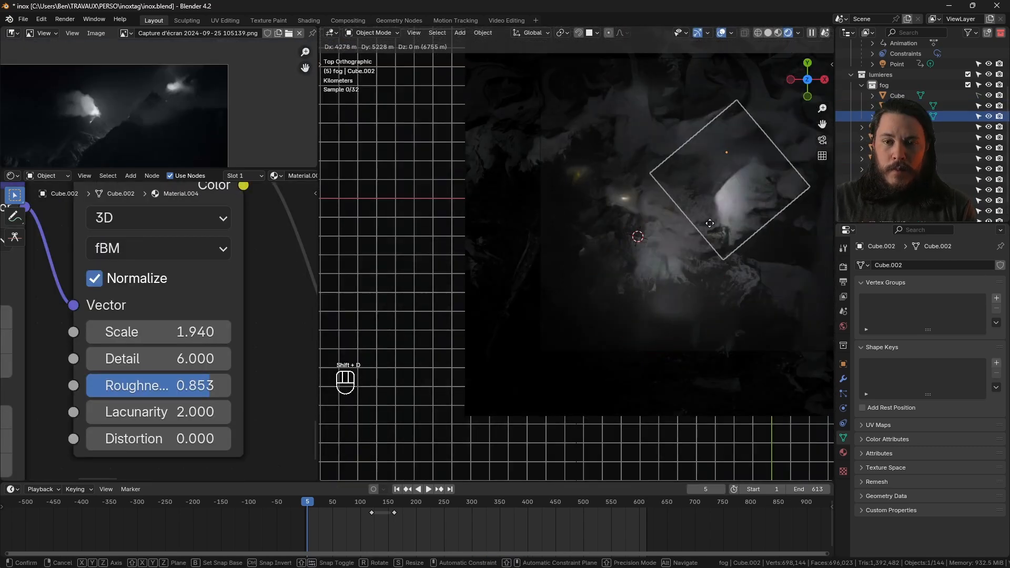
click(697, 255)
key(r)
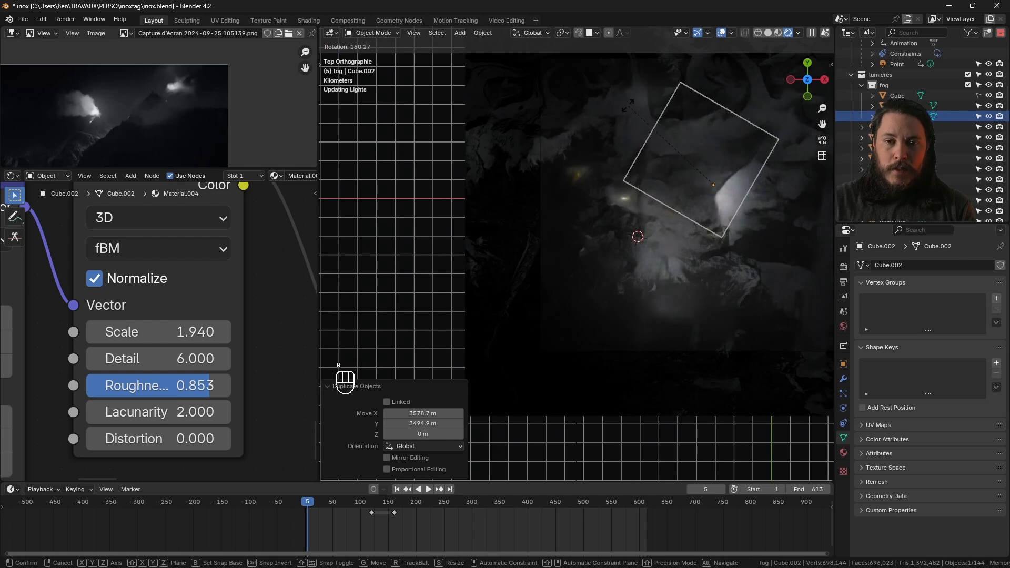
click(654, 86)
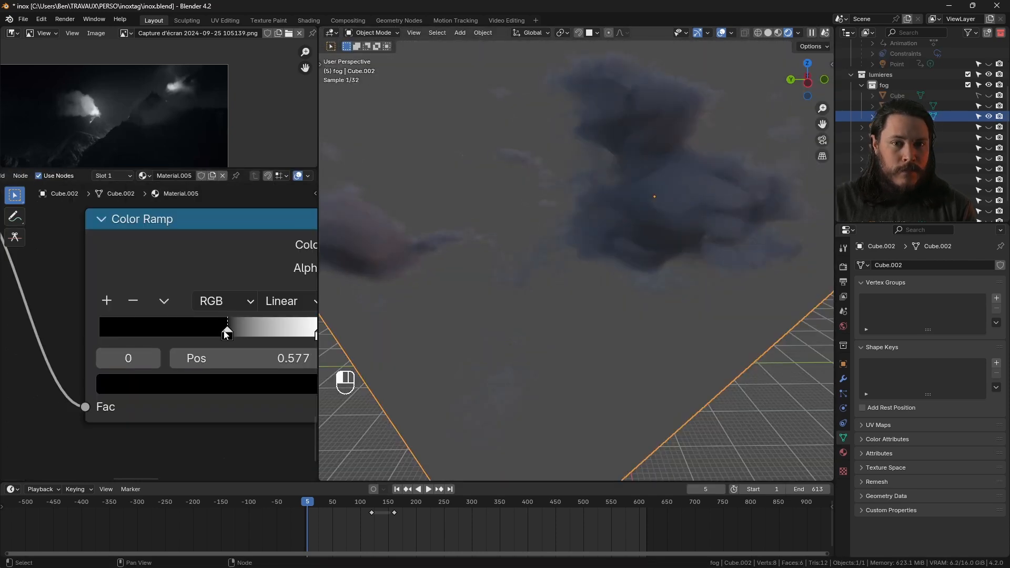
Step: Save the file and adjust the Roughness of the Noise Texture in the duplicated cube's cloud material
key(ctrl+s)
scroll(223, 335, down, 3)
scroll(85, 361, up, 5)
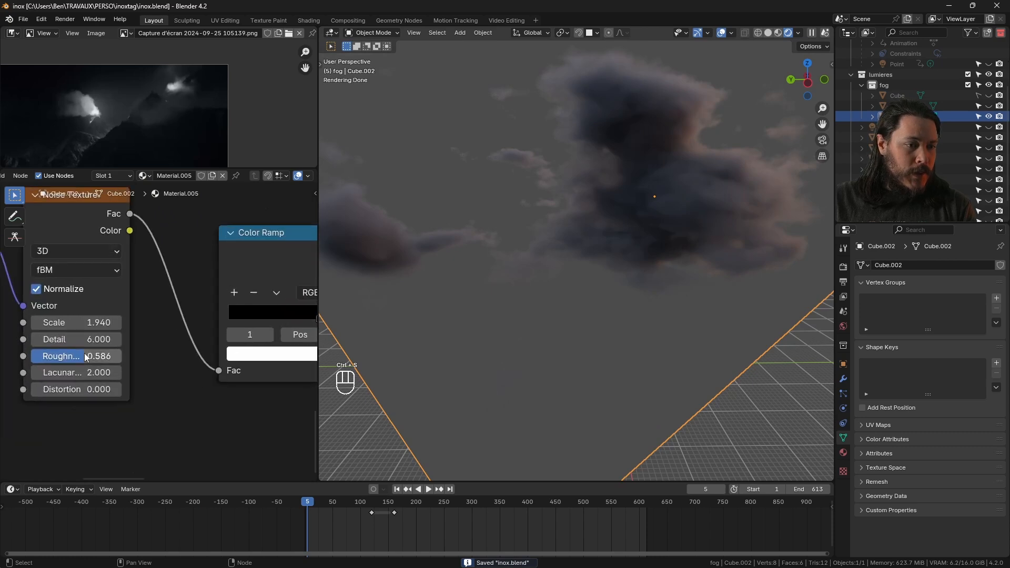
drag(76, 357, 137, 330)
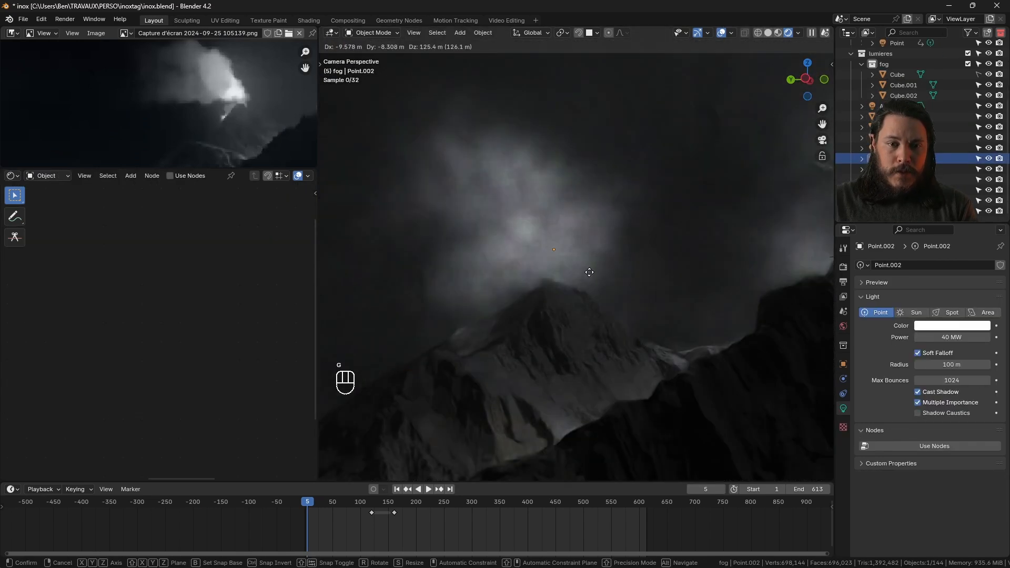
Step: Reposition the second peak's point light and its fog cube around the rear summit, and save the file
key(g)
click(589, 272)
double_click(927, 337)
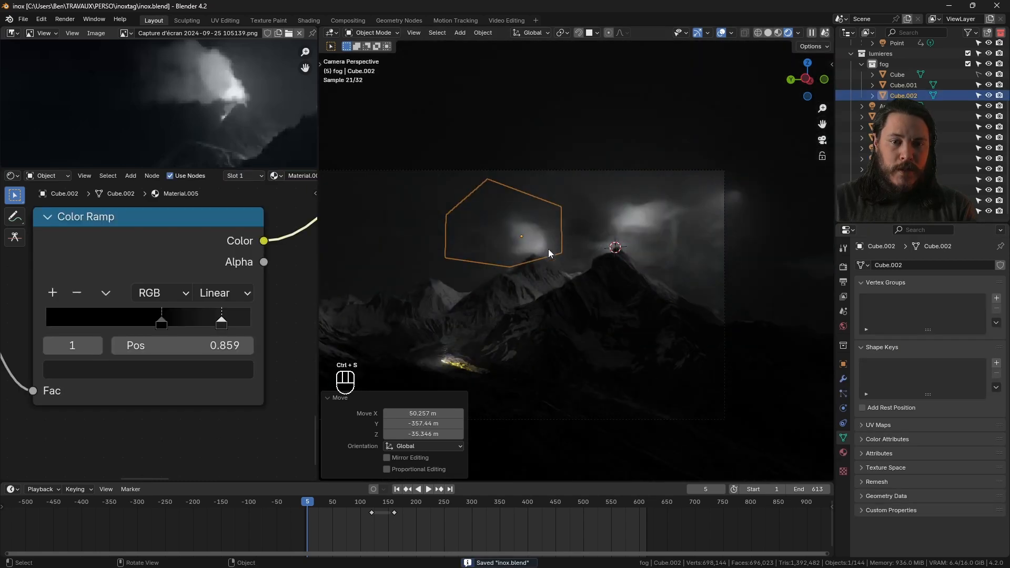
key(g)
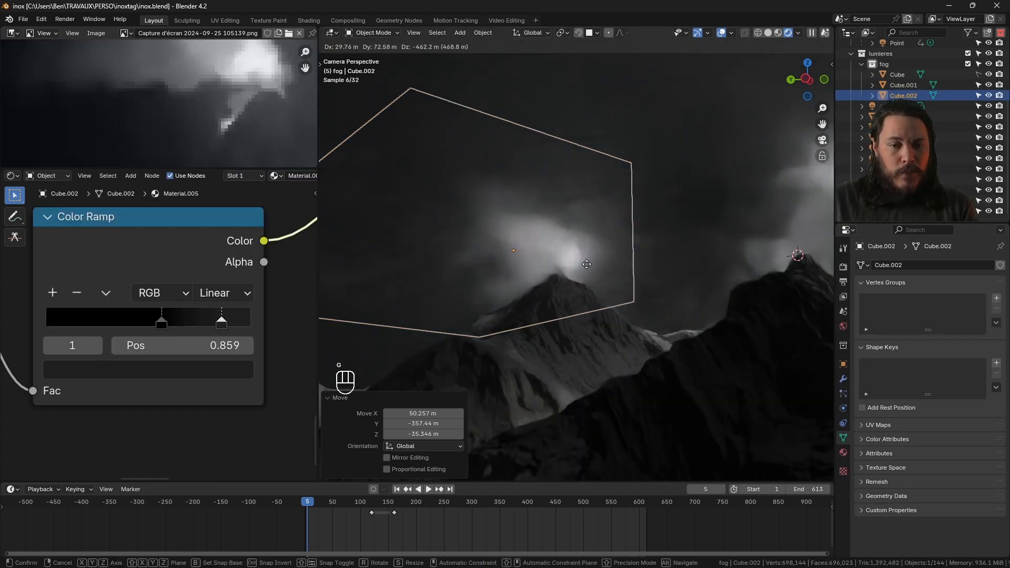
click(587, 266)
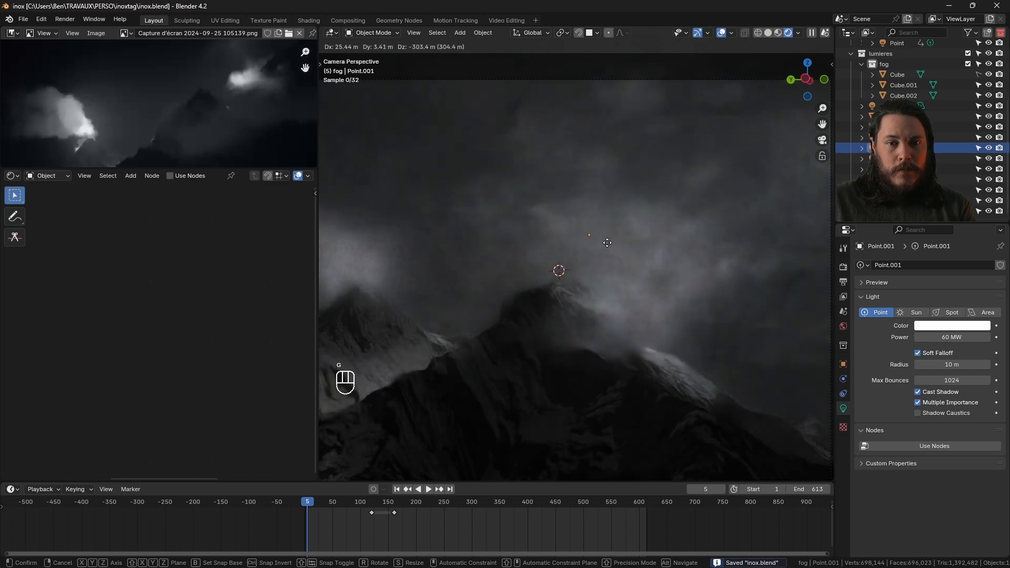
key(ctrl+s)
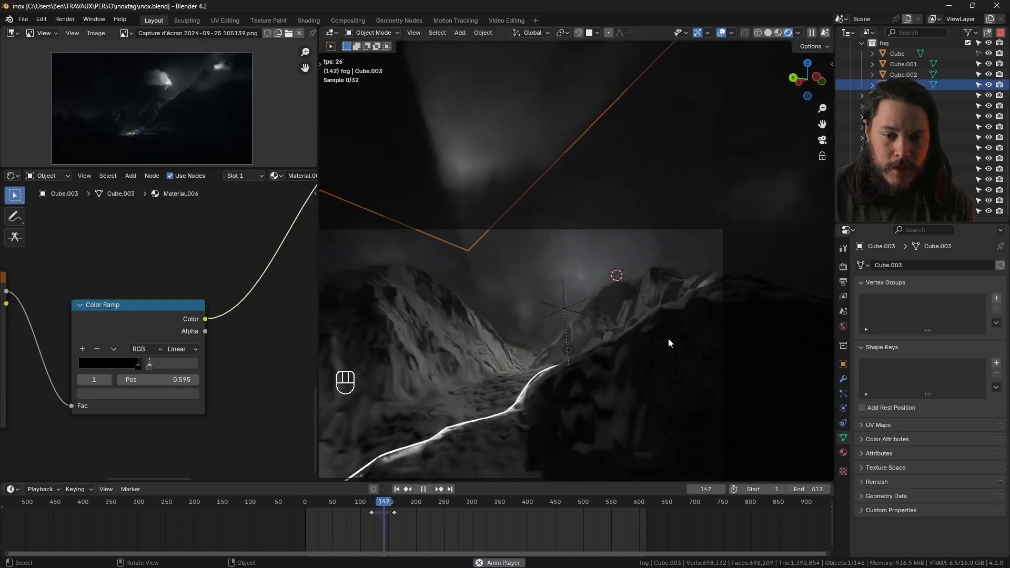
Step: Play the camera animation, save, and compare frame 207 with the reference footage in DaVinci Resolve before returning to Blender
key(space)
key(space)
key(space)
key(ctrl+s)
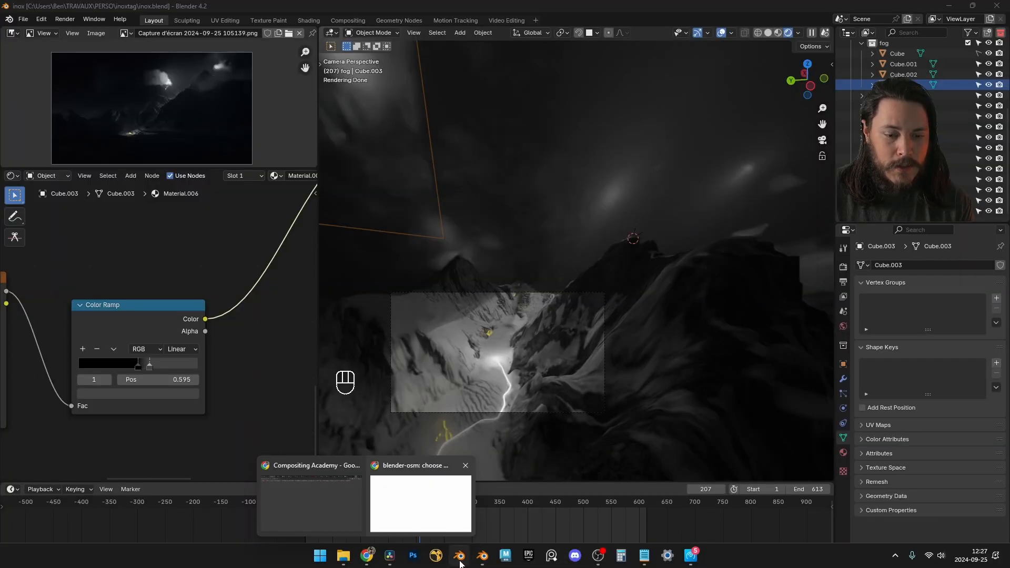
click(391, 561)
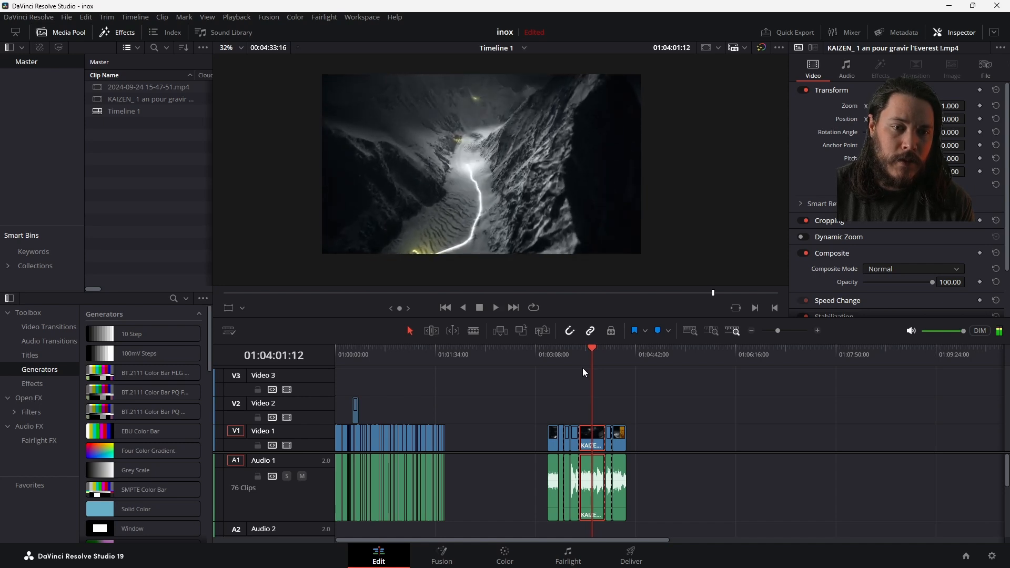
mouse_move(452, 562)
click(485, 557)
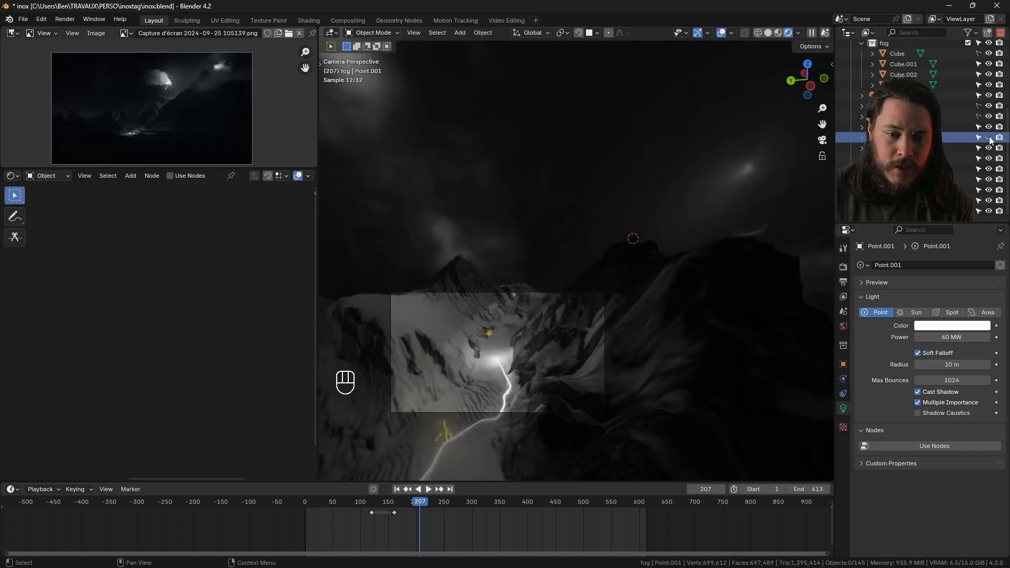
Step: Keyframe the foreground summit point light's Power at 60 MW and position that keyframe at frame 214
click(988, 139)
click(415, 501)
key(i)
key(space)
key(space)
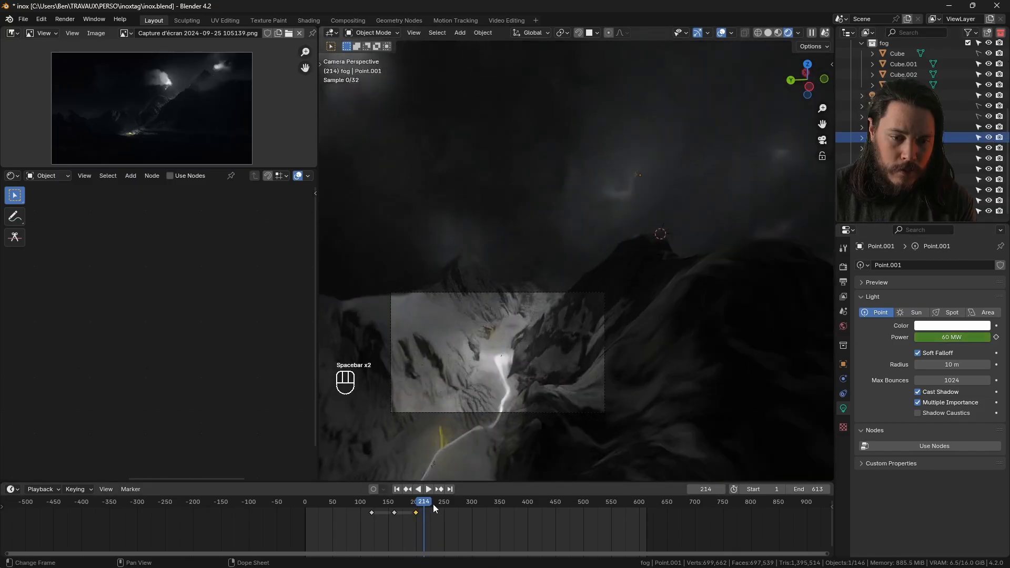
Step: Keyframe the summit light's Power at 1000 W on frame 220 and play back the fade
click(448, 514)
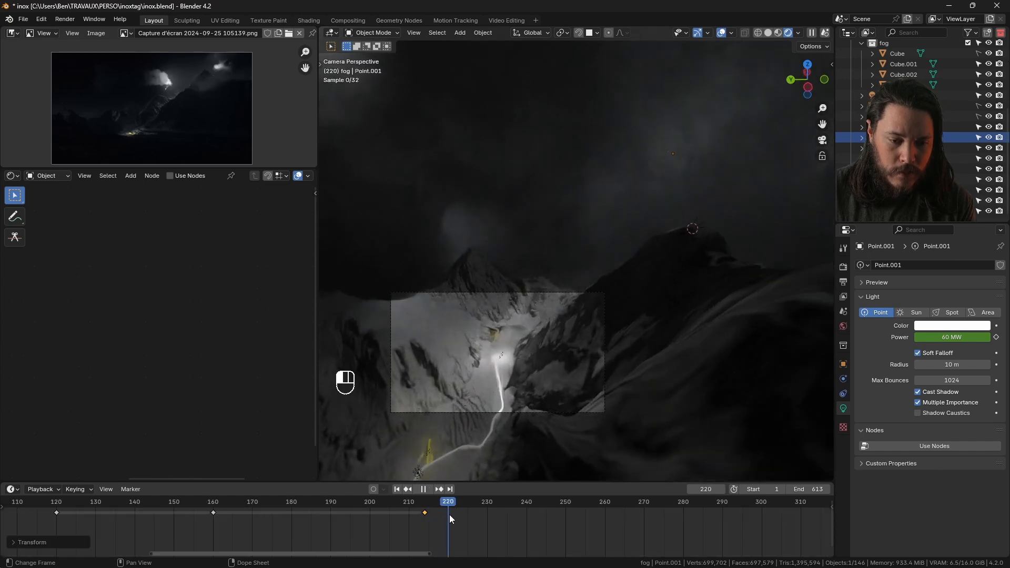
drag(951, 336, 951, 337)
click(952, 337)
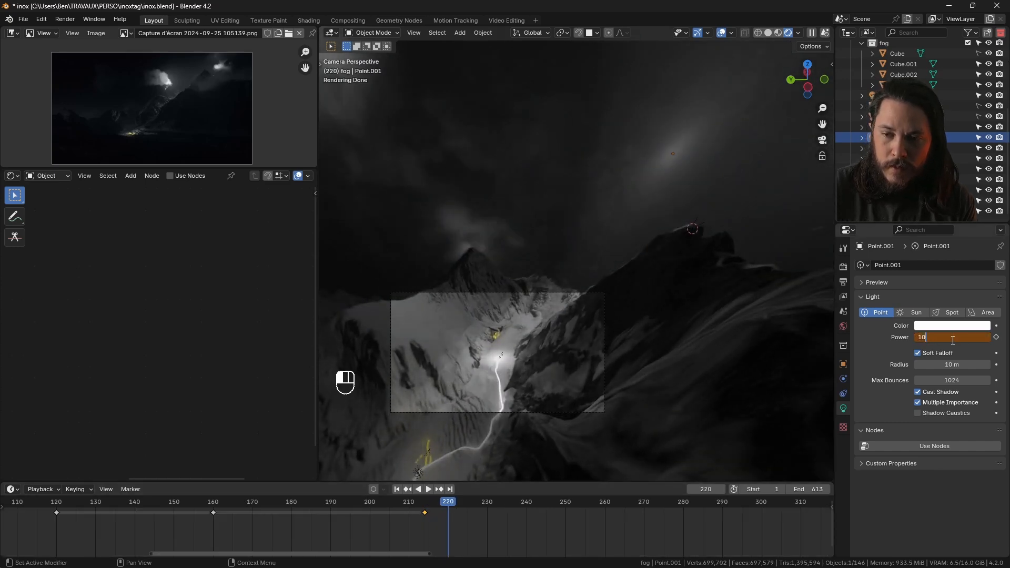
text(1000)
key(Return)
key(i)
key(space)
key(space)
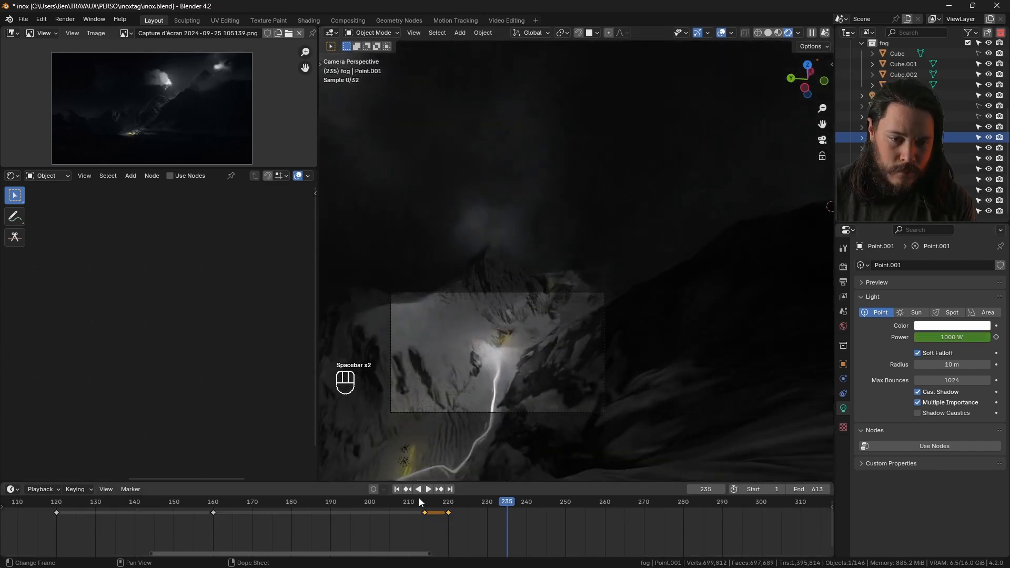
click(421, 505)
key(space)
key(space)
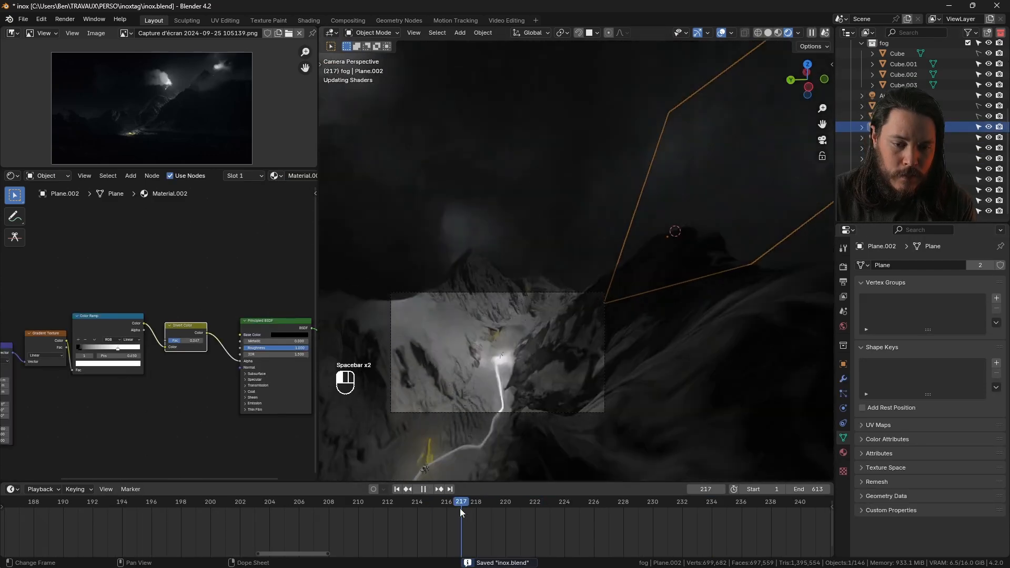
Step: Scrub the frames around 217 and check the matching moment of the reference footage in DaVinci Resolve, returning to Blender
mouse_move(460, 508)
mouse_down()
mouse_move(408, 510)
mouse_move(554, 506)
mouse_move(453, 510)
mouse_up()
click(436, 504)
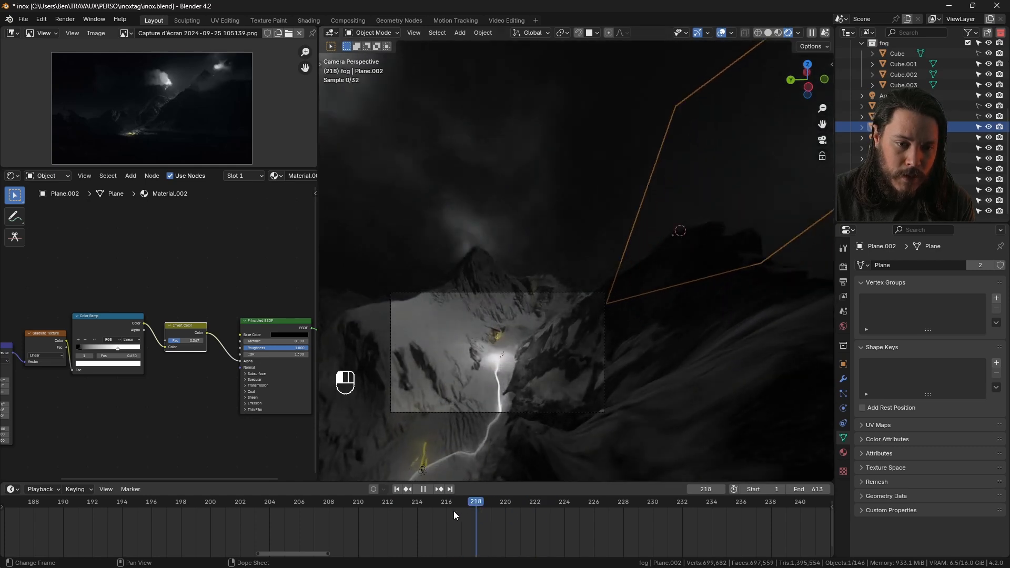
mouse_move(389, 555)
click(447, 527)
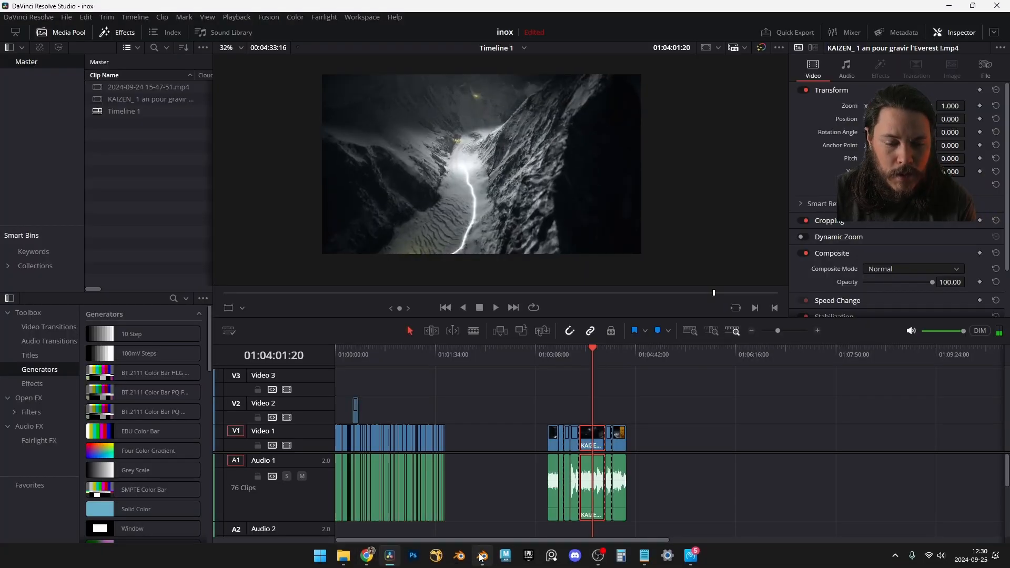
click(481, 555)
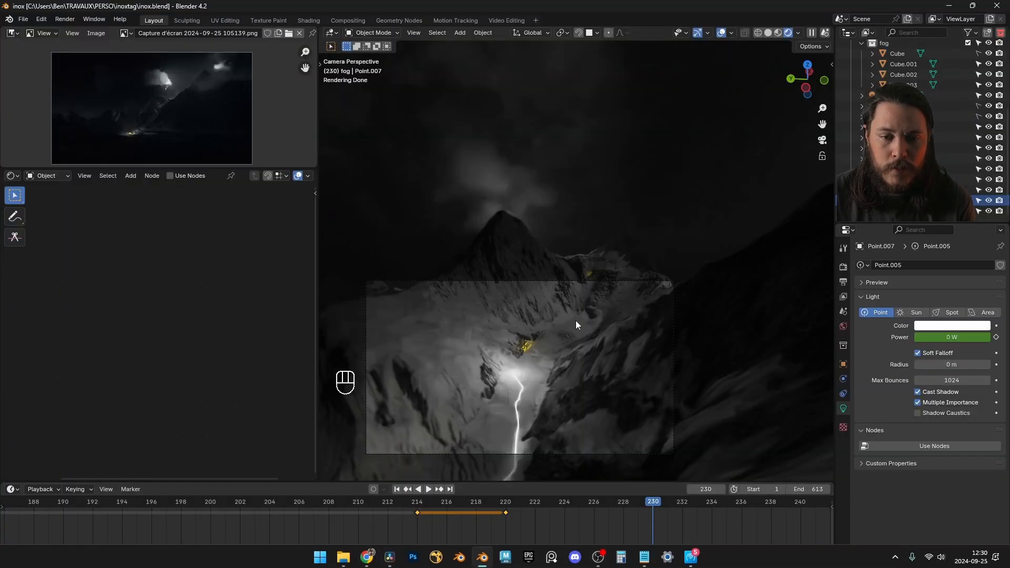
Step: Duplicate the animated point light, place the copy over the next camp along the route, and lower it about 2190 m in Z
key(KP_7)
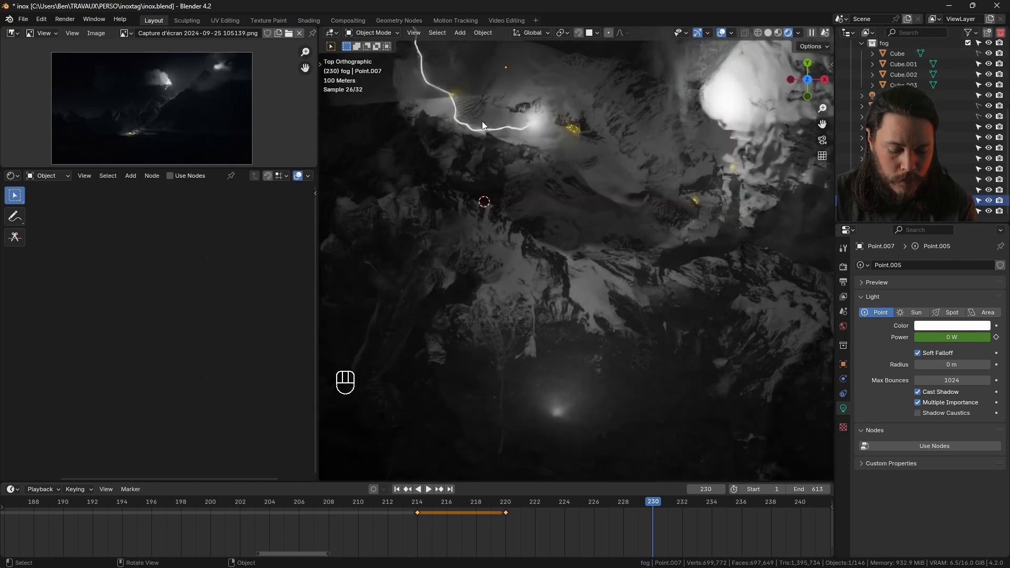
key(shift+d)
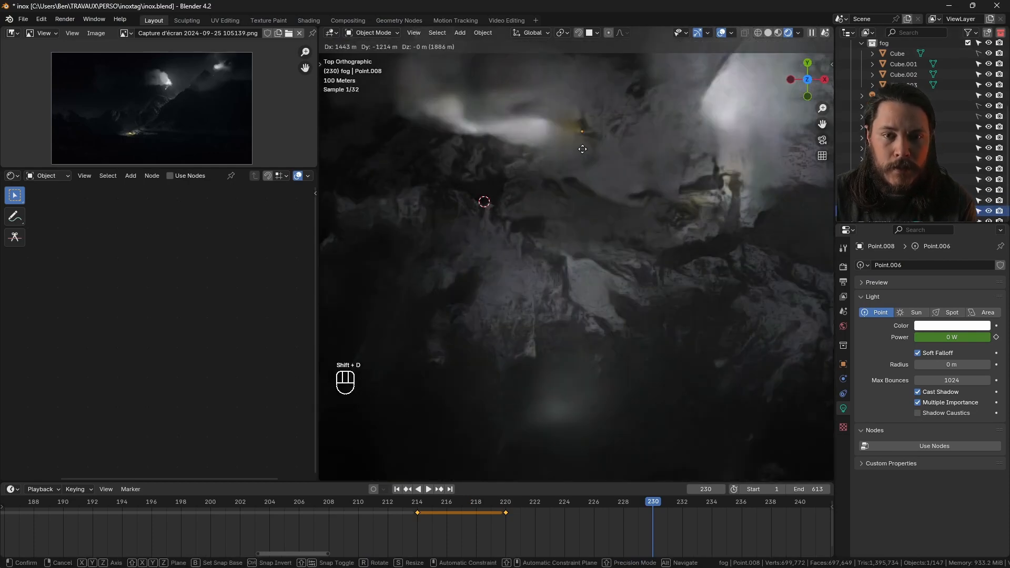
click(582, 148)
click(790, 80)
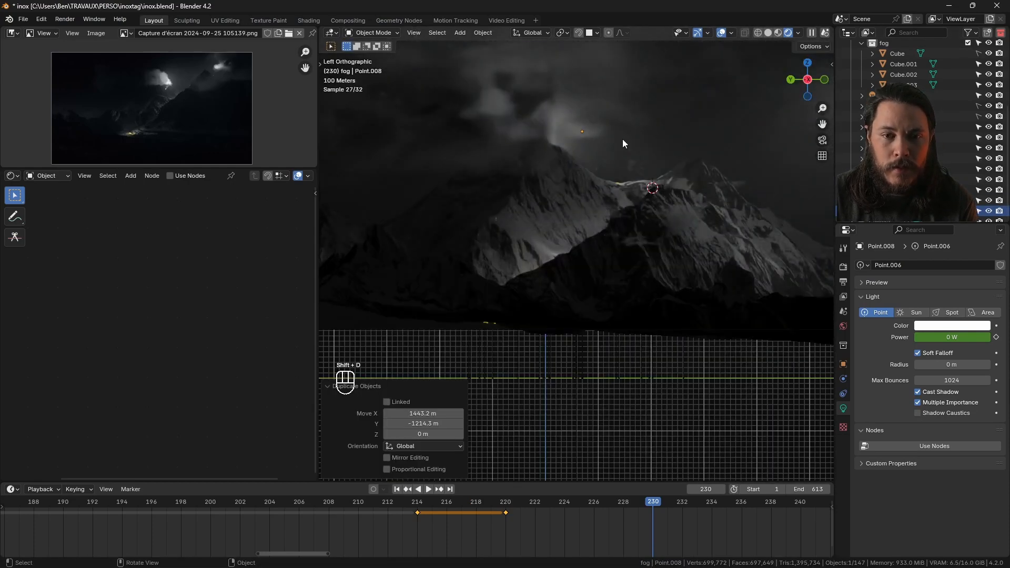
key(g)
key(z)
click(628, 256)
middle_drag(628, 255, 870, 331)
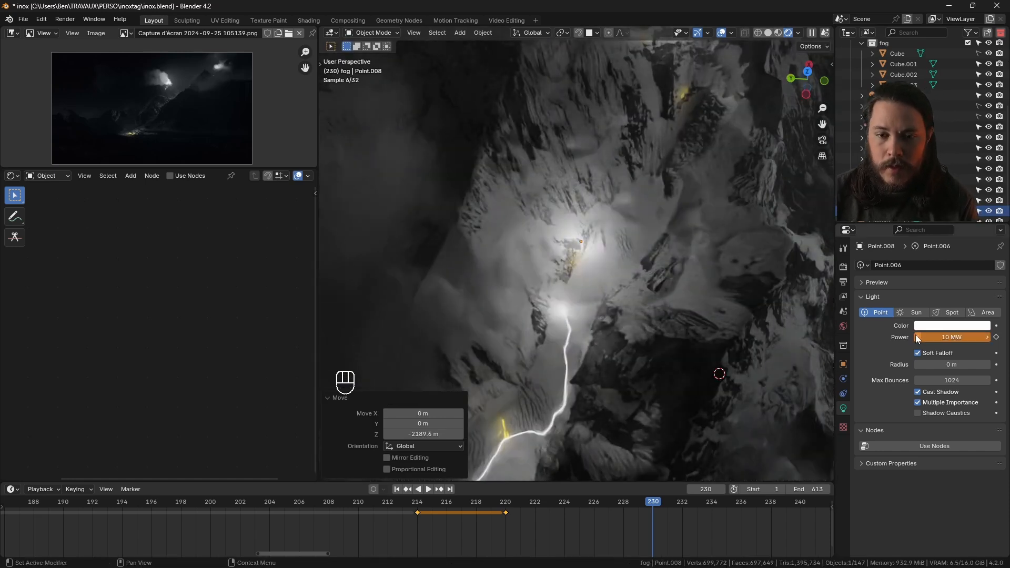
Step: Replace the duplicated light's existing Power keyframes with a single 0 W keyframe at frame 214
click(506, 504)
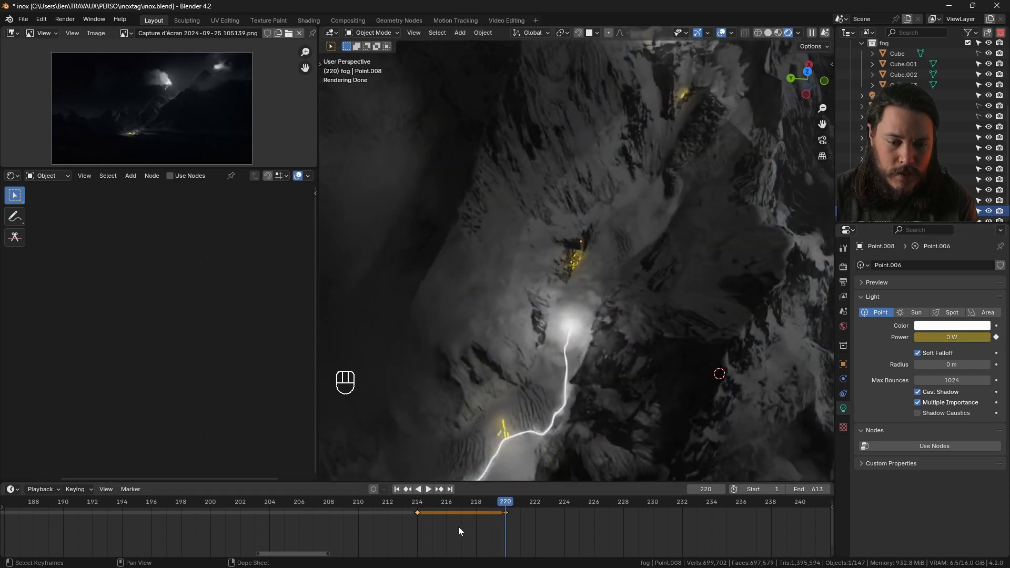
key(a)
key(x)
click(553, 525)
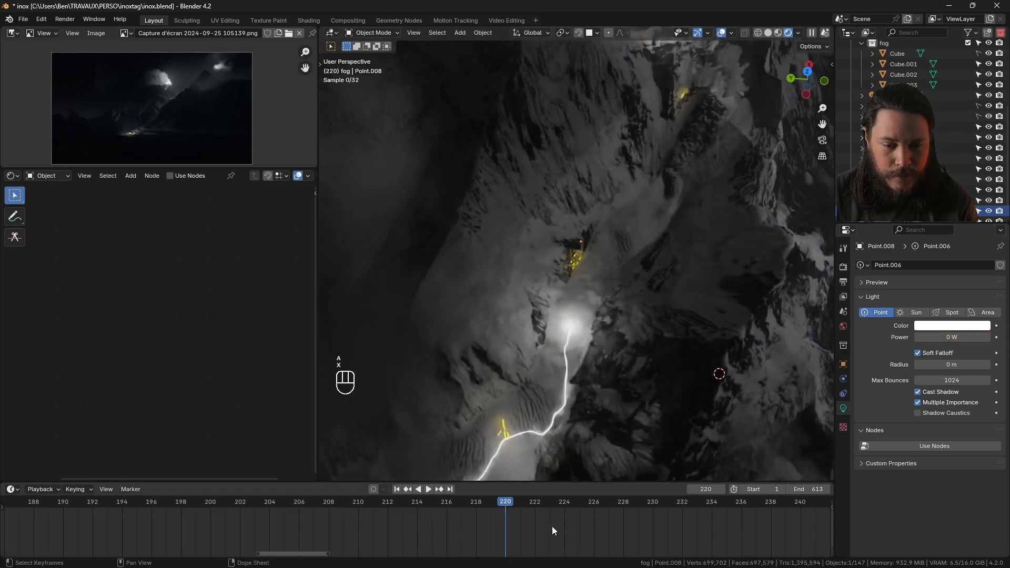
Step: Set the new camp light's Power to 10 MW at frame 220 and lower the light about 225 m in camera view
text(10)
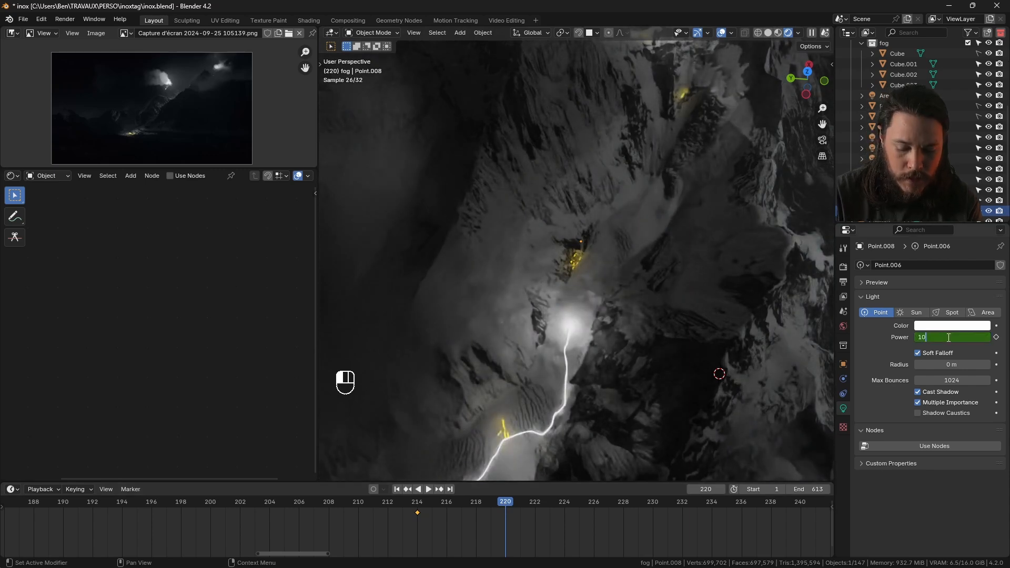
text( M)
key(Return)
key(KP_0)
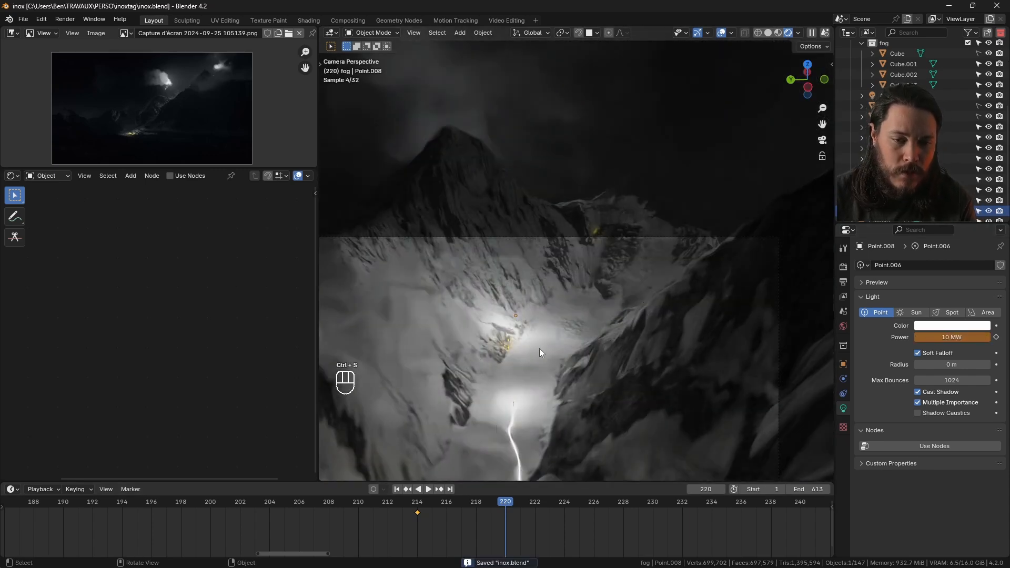
key(ctrl+s)
key(g)
key(z)
click(533, 342)
Step: Set the new camp light's Power to 5 MW, keyframe it at frame 220, and play back the light-up
click(922, 339)
text(5 M)
key(Return)
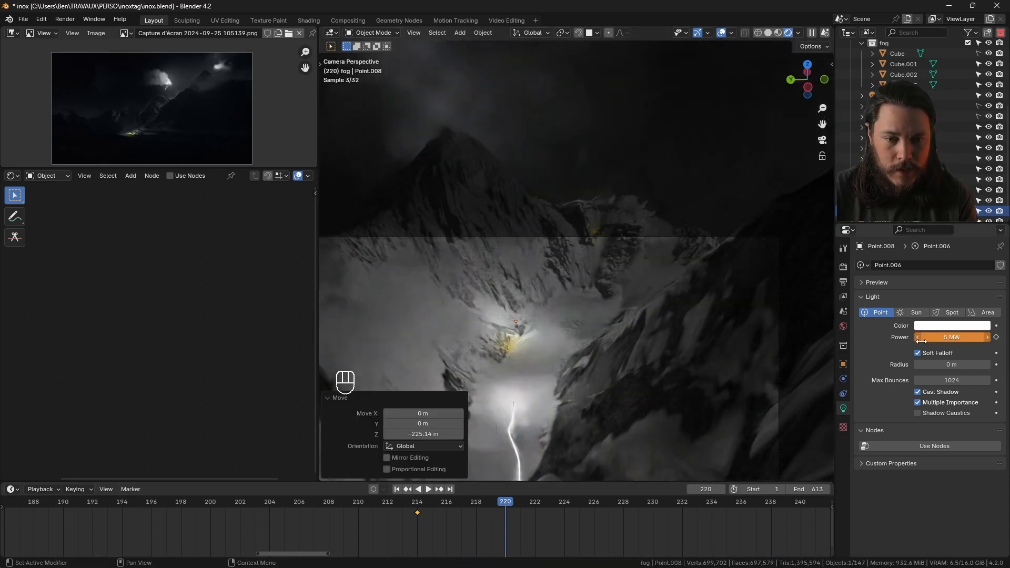
key(ctrl+s)
key(i)
key(space)
key(space)
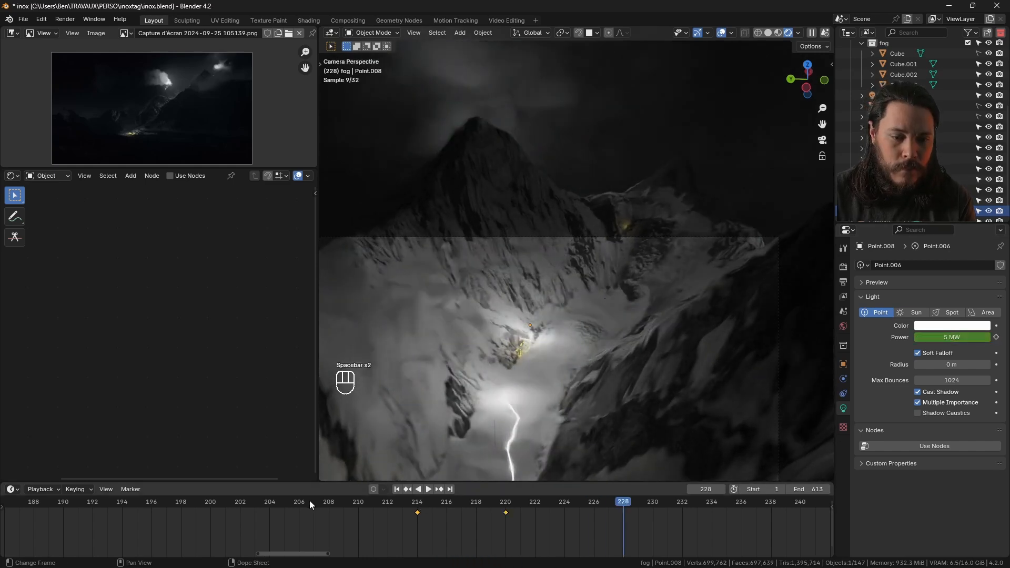
click(309, 500)
key(space)
key(space)
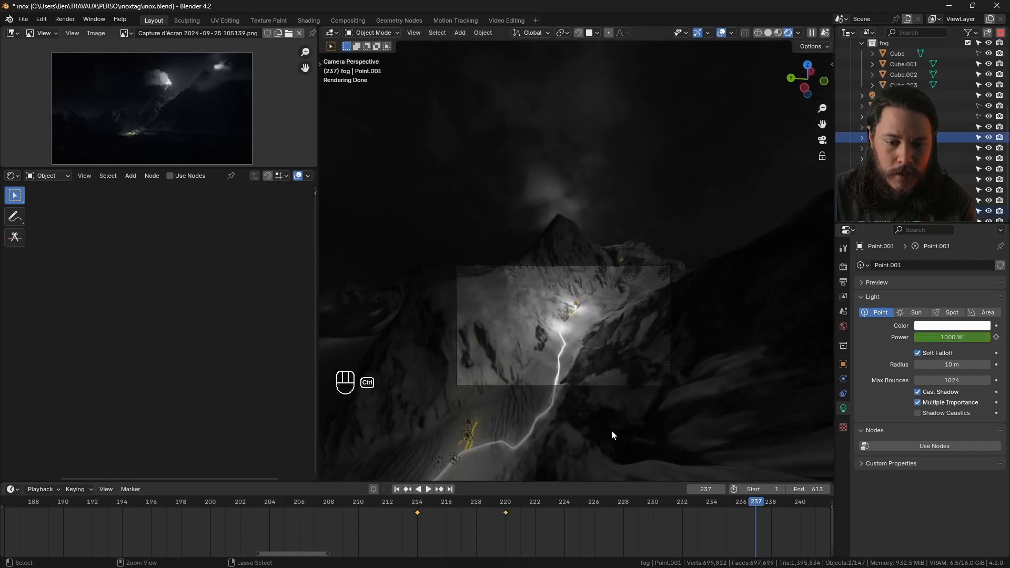
Step: Move the selected lights' frame 220 keyframe to frame 230, replay from frame 210, and switch to the reference footage in DaVinci Resolve
drag(506, 512, 652, 513)
click(365, 501)
key(space)
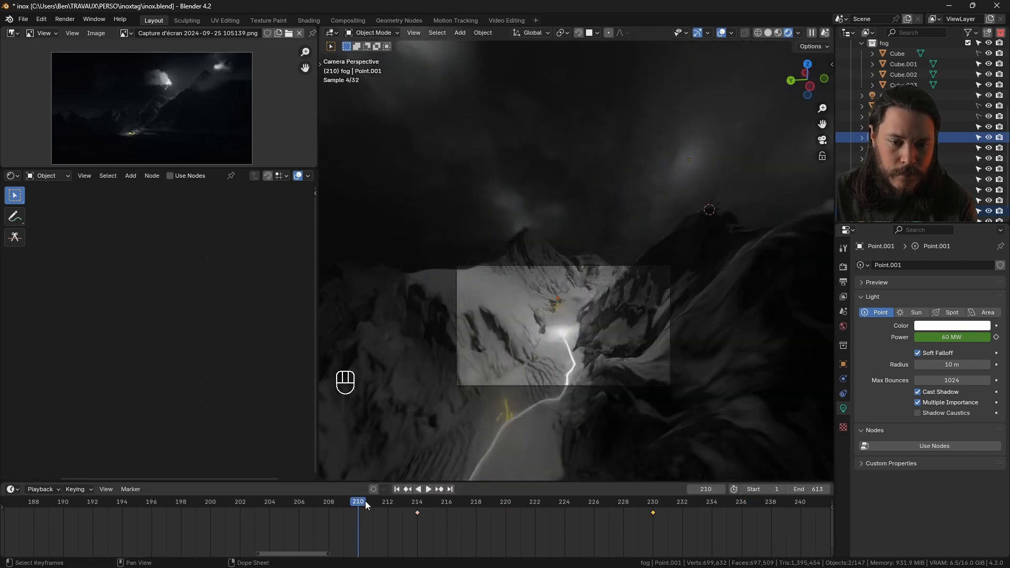
click(390, 557)
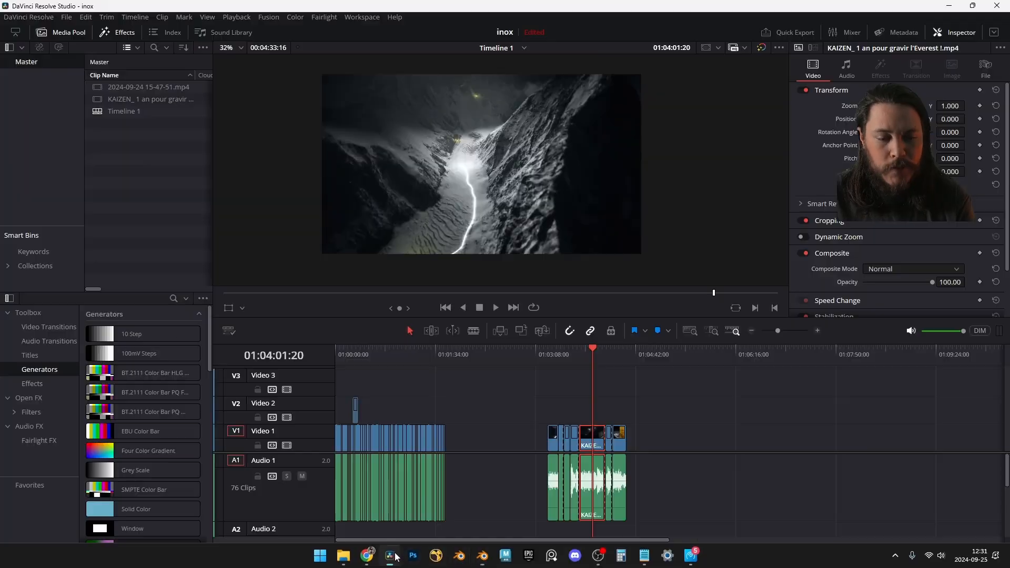
Step: Play the reference footage in DaVinci Resolve and pause on the second camp light-up, returning to Blender
key(space)
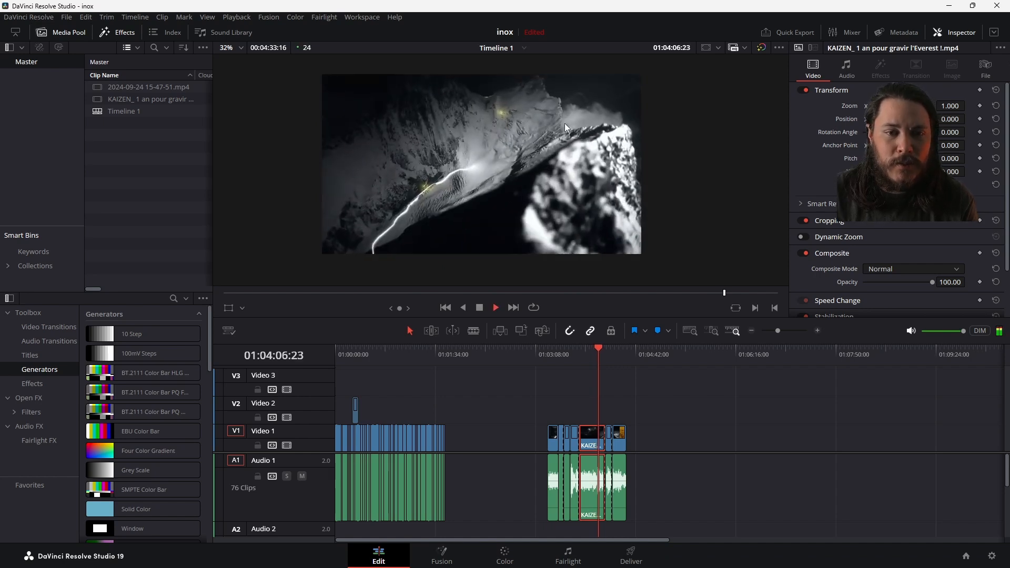
key(space)
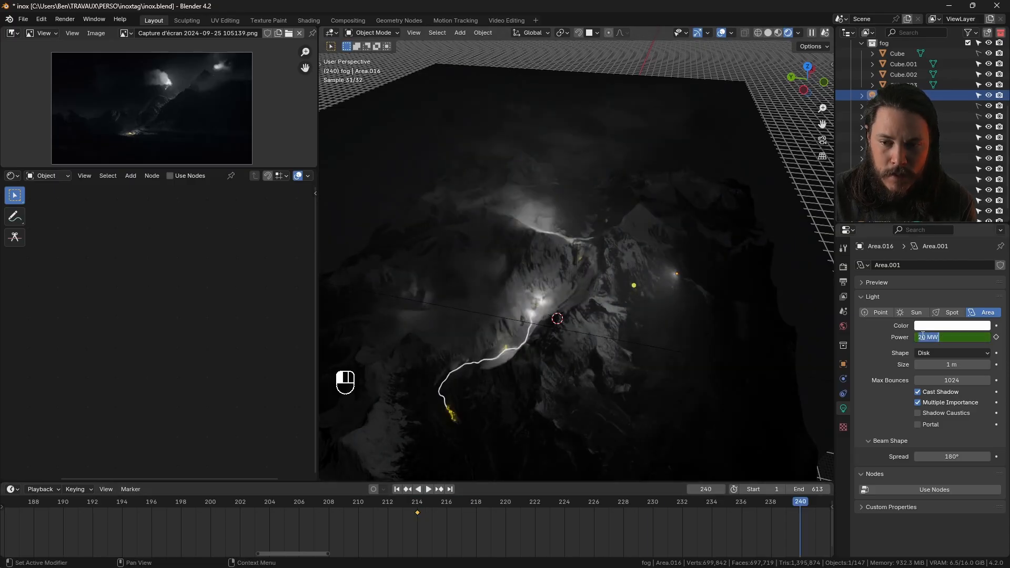
Step: Keyframe the Power of light Area.016 at frames 200, 214 and 240, and play back the light-up in camera view
scroll(679, 272, down, 3)
key(ctrl+s)
drag(808, 78, 816, 86)
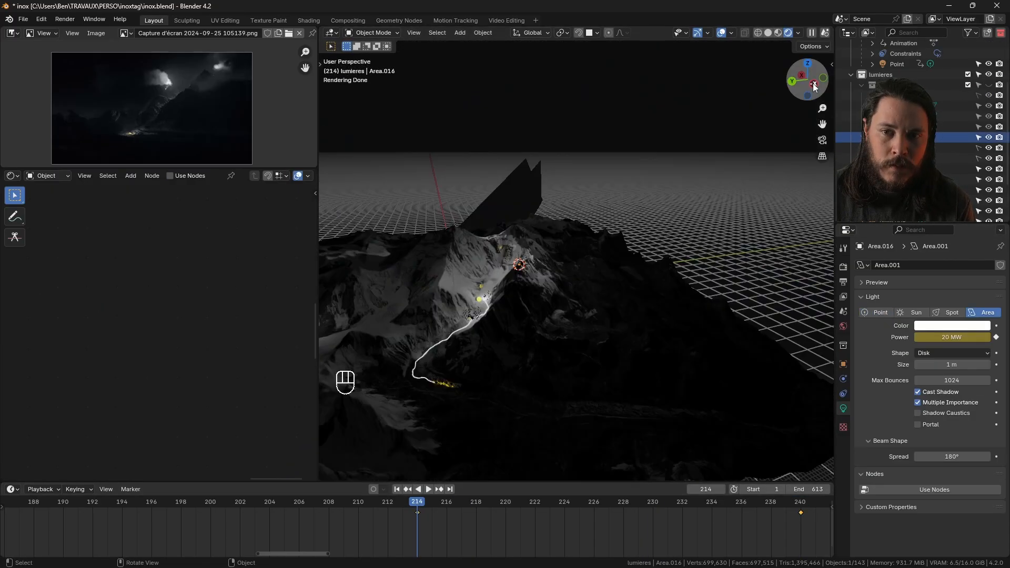
key(space)
click(545, 522)
key(KP_7)
key(r)
click(487, 519)
click(944, 337)
key(KP_0)
click(534, 519)
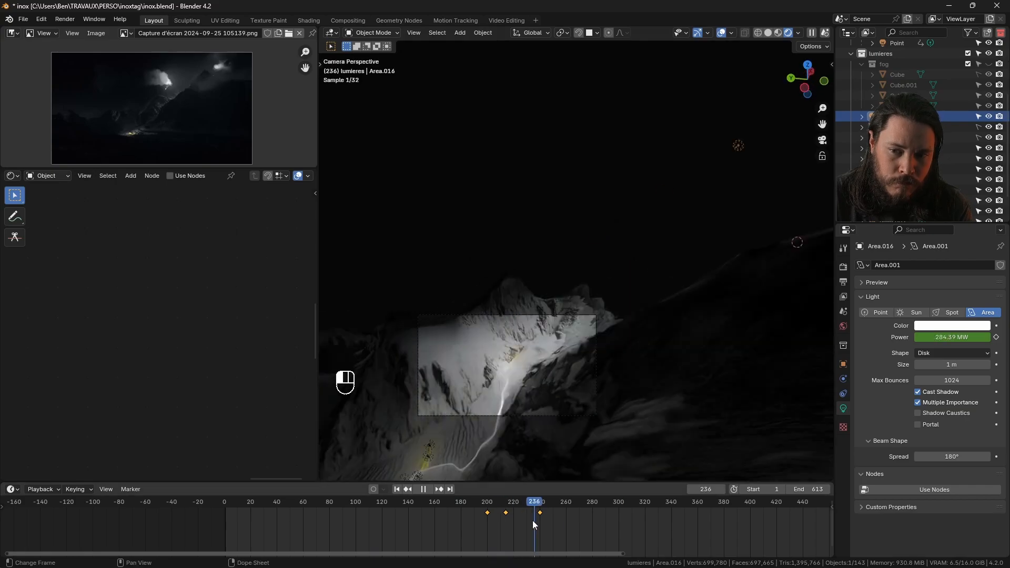
Step: Add a plane beside the ridge at frame 214 and rotate it 90° about the X axis
click(730, 519)
key(z)
key(r)
key(KP_7)
key(g)
click(484, 509)
key(shift+a)
middle_drag(631, 263, 739, 219)
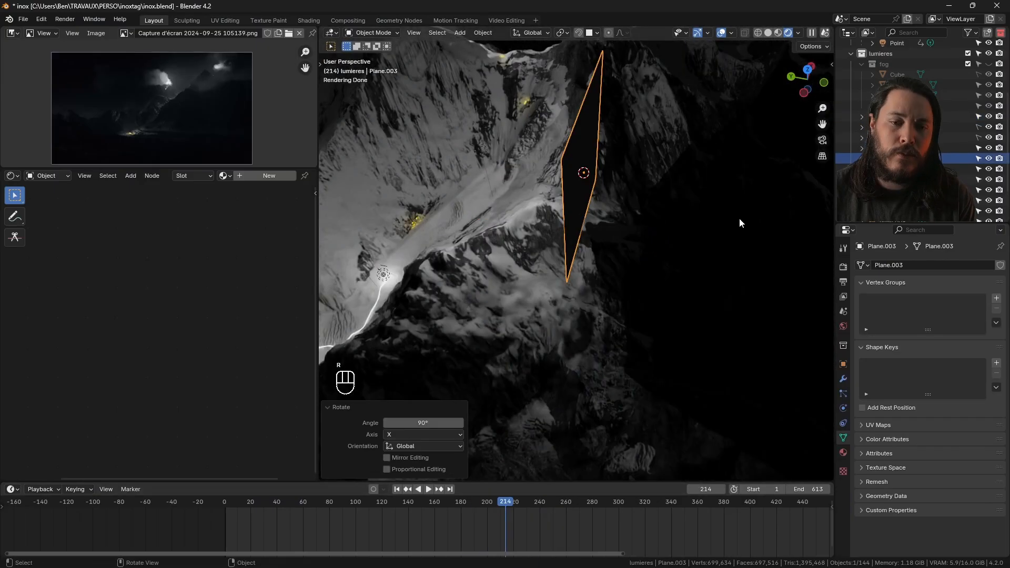
Step: Give the plane a new noise texture material with a Mapping node and keyframe its Location X at 995 m on frame 240
click(297, 176)
key(ctrl+t)
drag(124, 350, 147, 350)
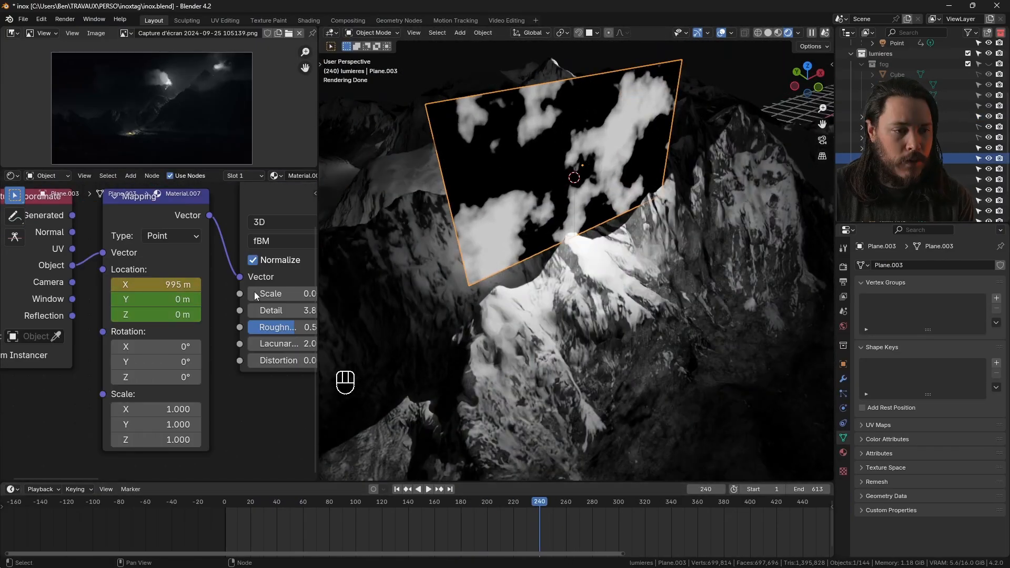
Step: Move the shadow plane about 280 m in X, -779 m in Y and 89 m in Z, play back the animation, and save
click(598, 556)
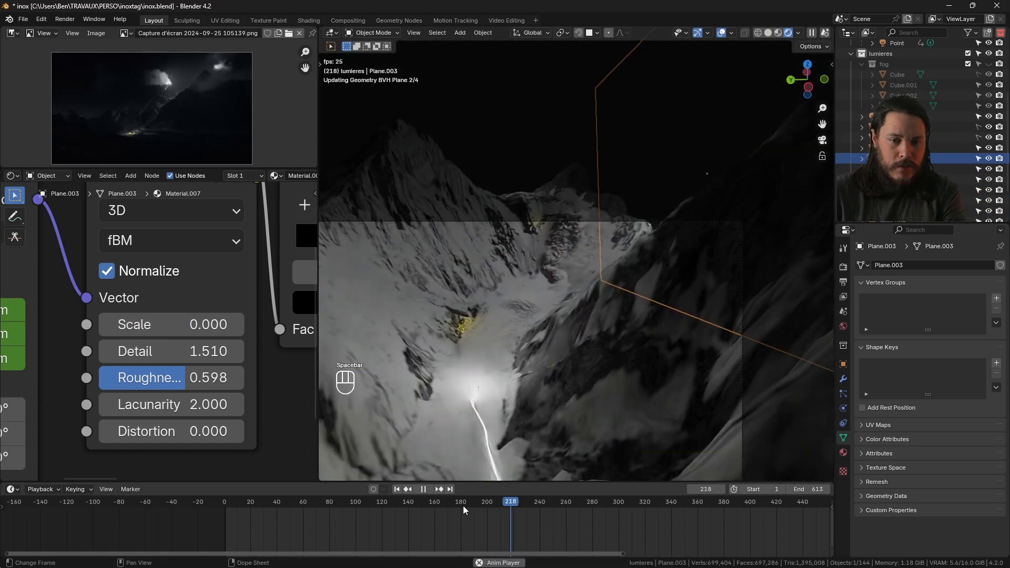
scroll(68, 323, down, 3)
key(space)
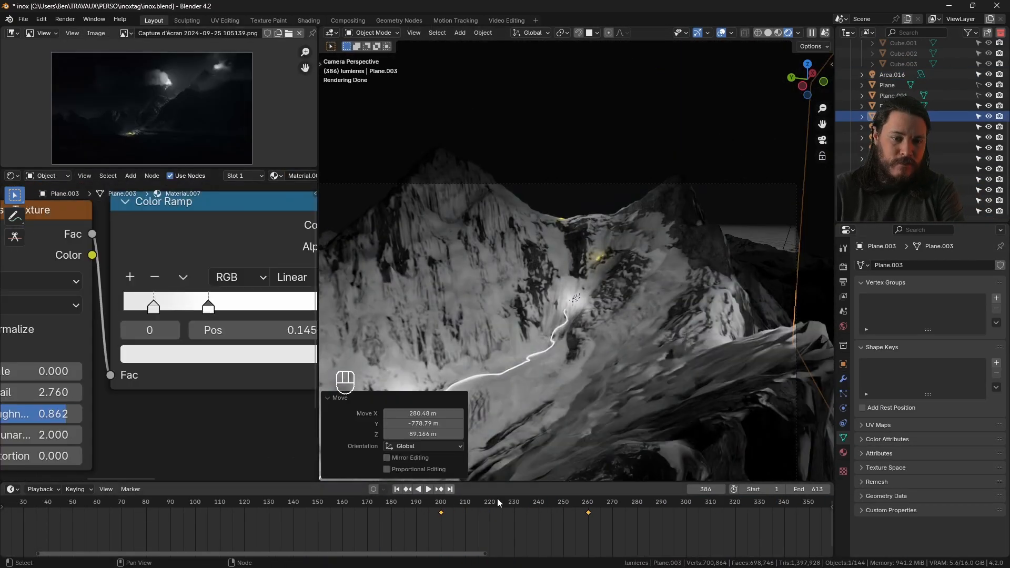
key(ctrl+s)
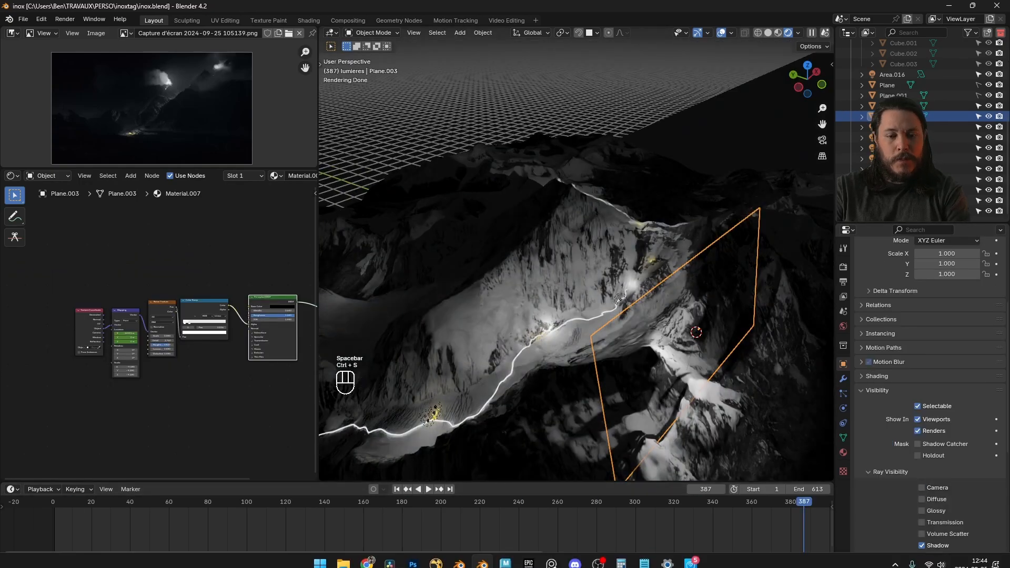
Step: Check the reference footage in DaVinci Resolve, and in Blender move the Mapping node's last Location keyframe to frame 260
click(389, 555)
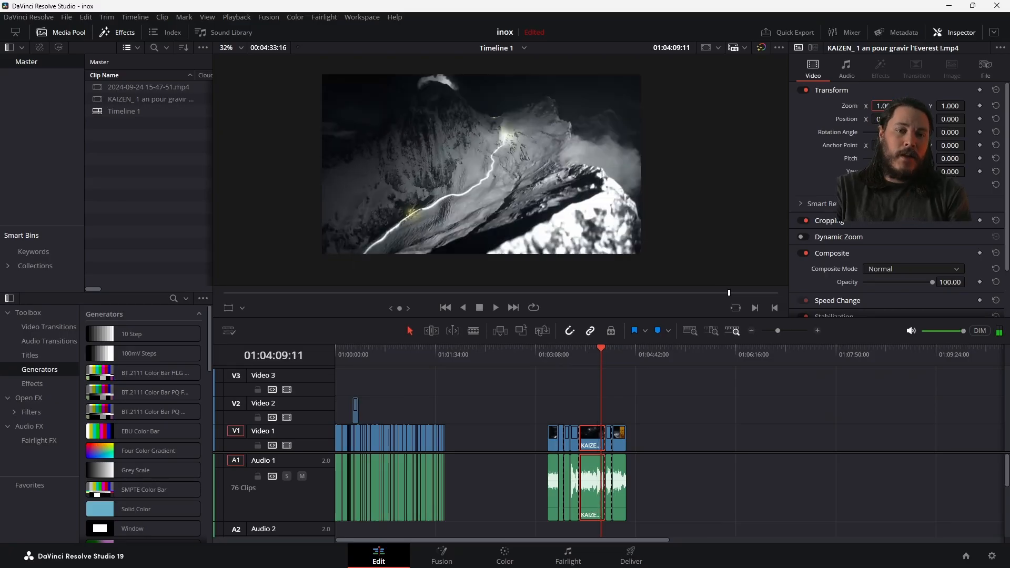
click(481, 560)
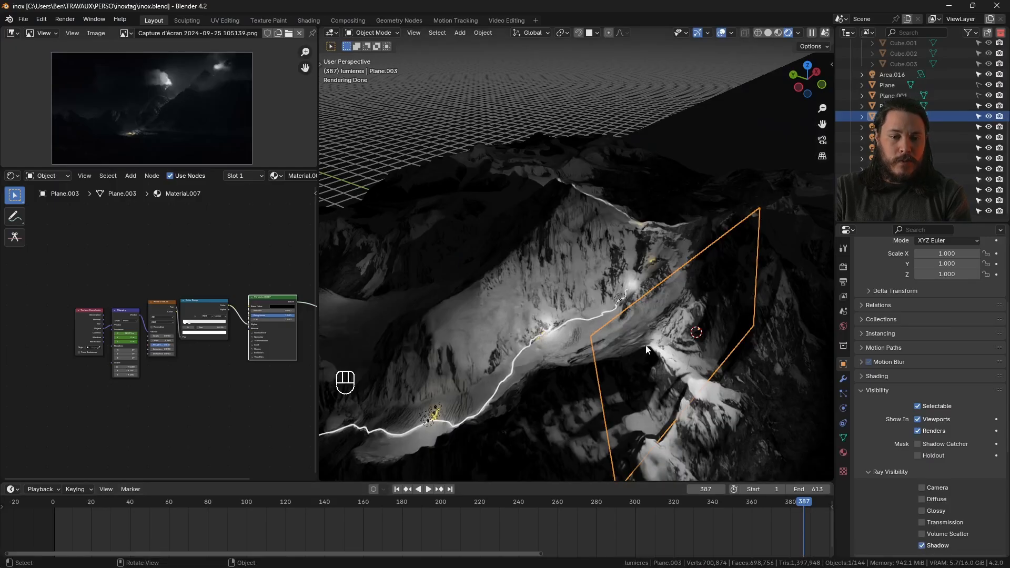
click(528, 504)
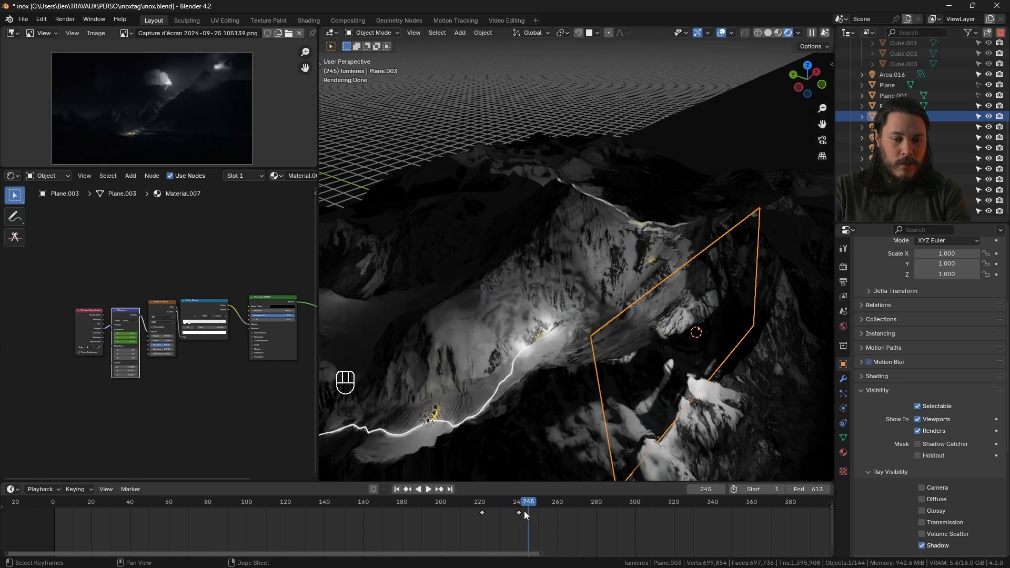
drag(519, 512, 558, 515)
click(556, 504)
Step: Adjust the Mapping node's Location X at frame 260 and open its keyframe options
scroll(133, 332, up, 6)
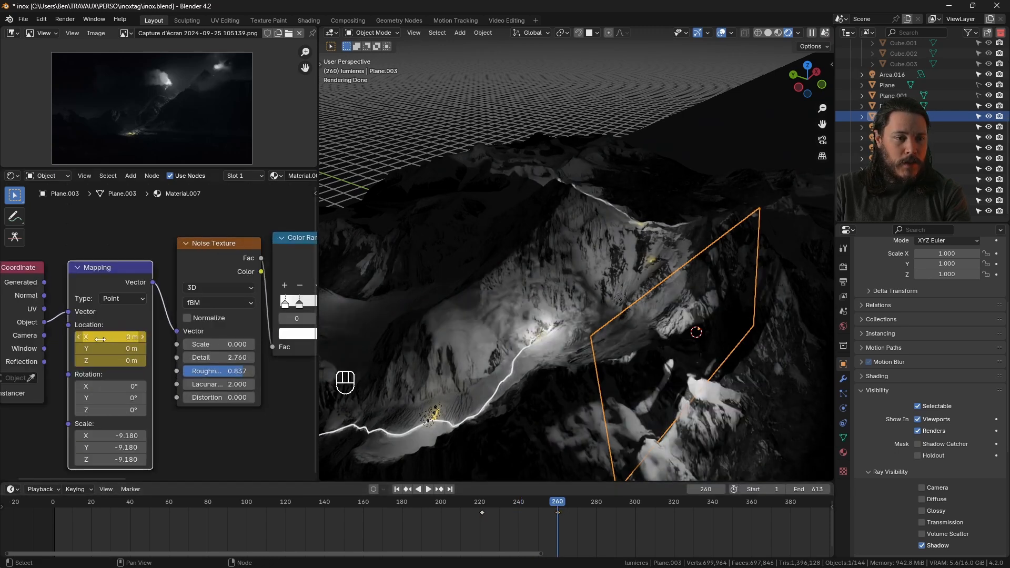
scroll(100, 339, up, 2)
drag(117, 337, 138, 337)
right_click(117, 338)
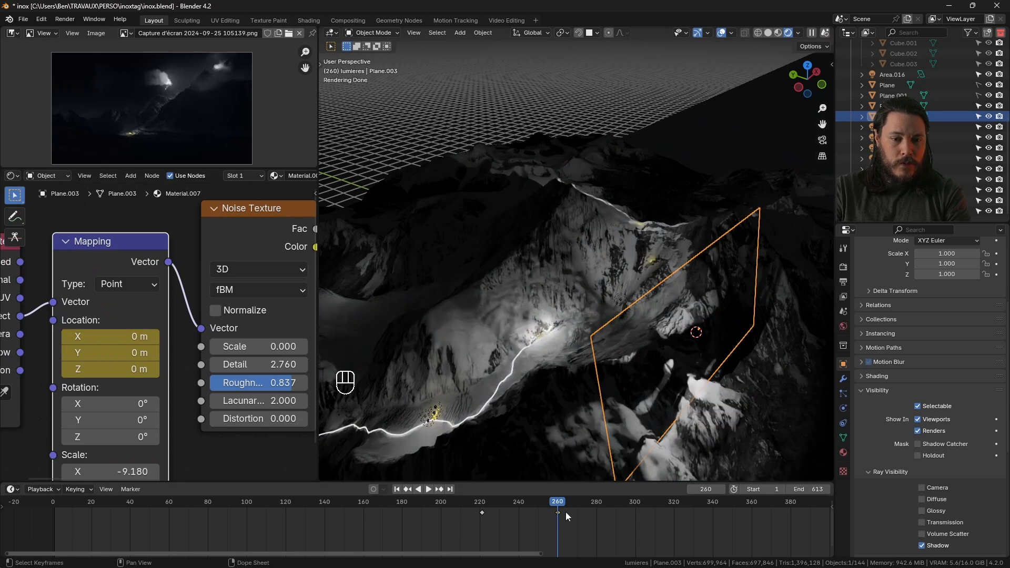
mouse_move(560, 504)
mouse_down()
mouse_move(539, 508)
mouse_move(565, 512)
mouse_move(557, 514)
mouse_up()
right_click(115, 336)
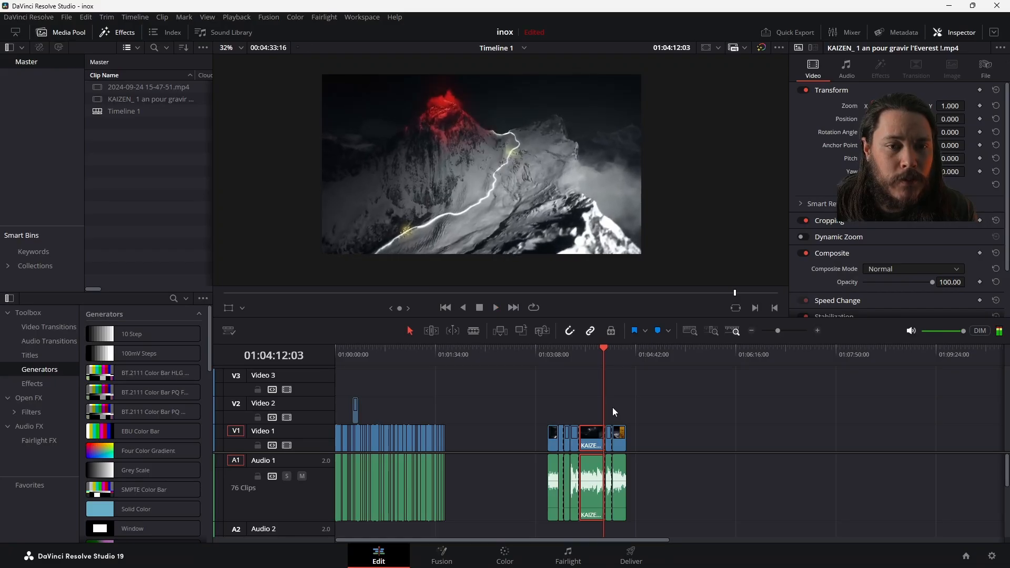
Step: Step back through the reference footage and replay it around 01:04:11 to examine the summit light change
key(shift+Left)
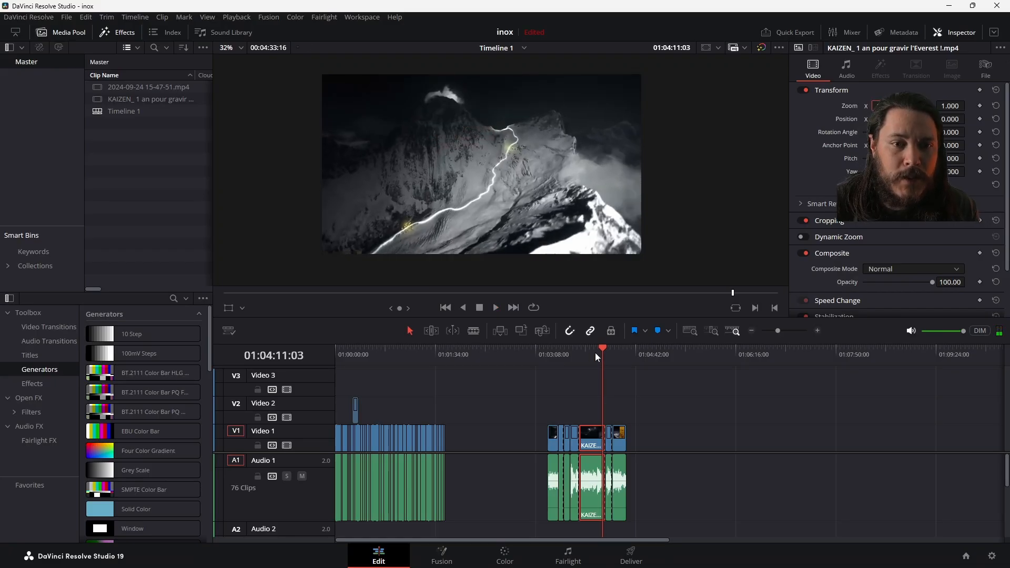
key(space)
key(shift+Left)
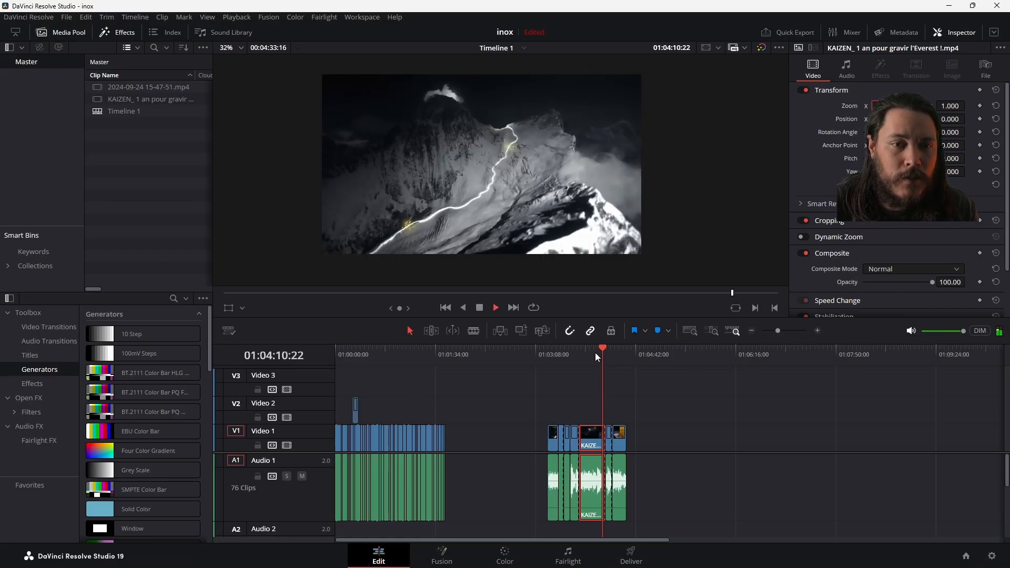
key(space)
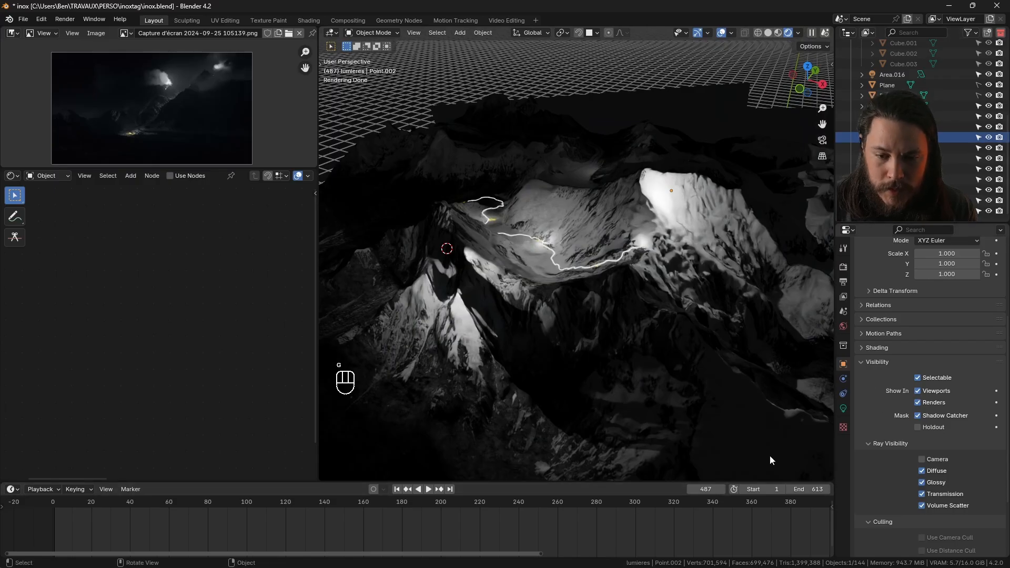
Step: Keyframe the 60 MW Power of summit light Point.002 at frame 485
click(843, 408)
scroll(562, 529, down, 5)
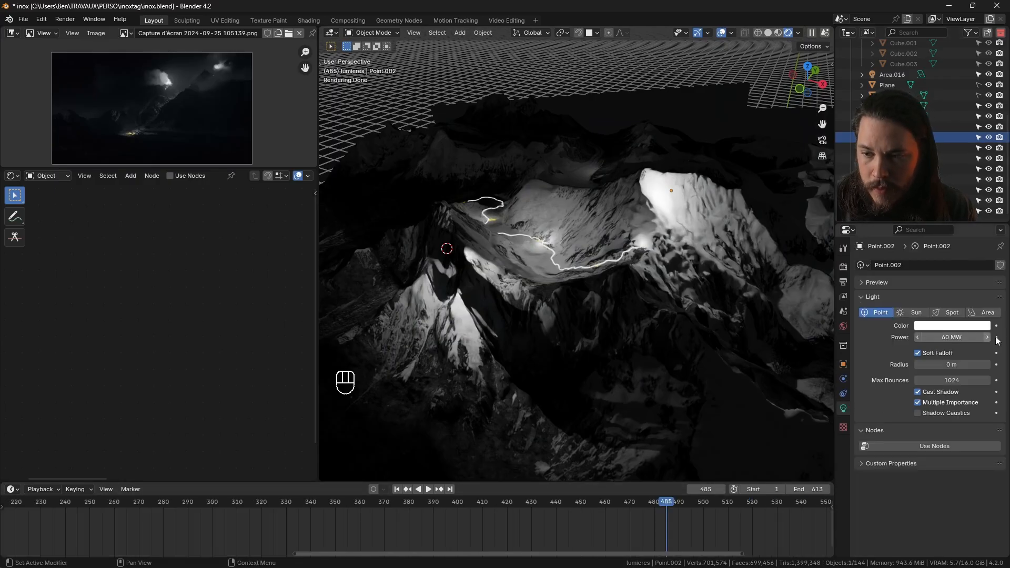
click(995, 337)
Step: Set the summit light's Power to 0 W, keyframe it at frame 488, and save the file
key(Right)
key(Right)
key(Right)
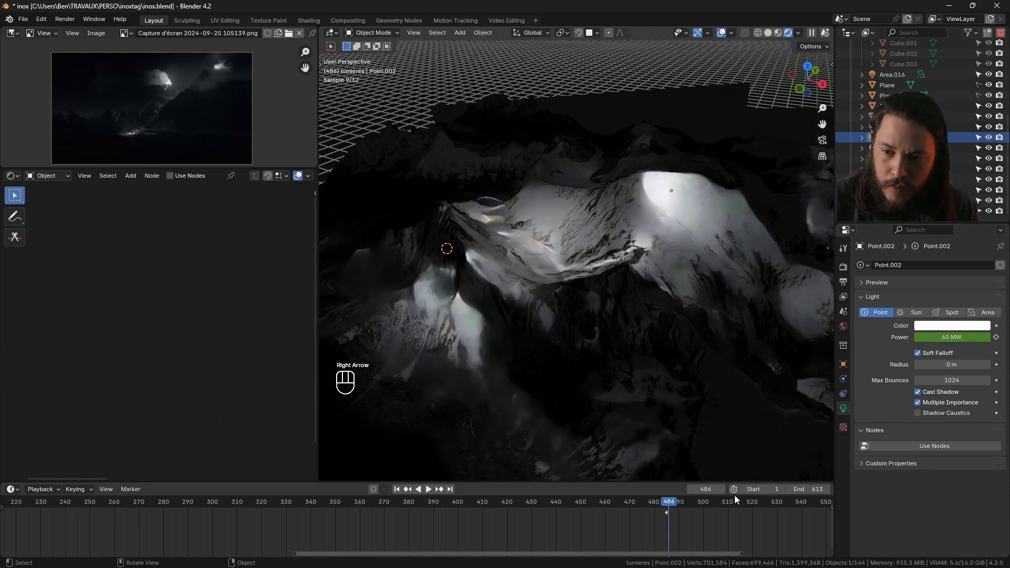
click(932, 337)
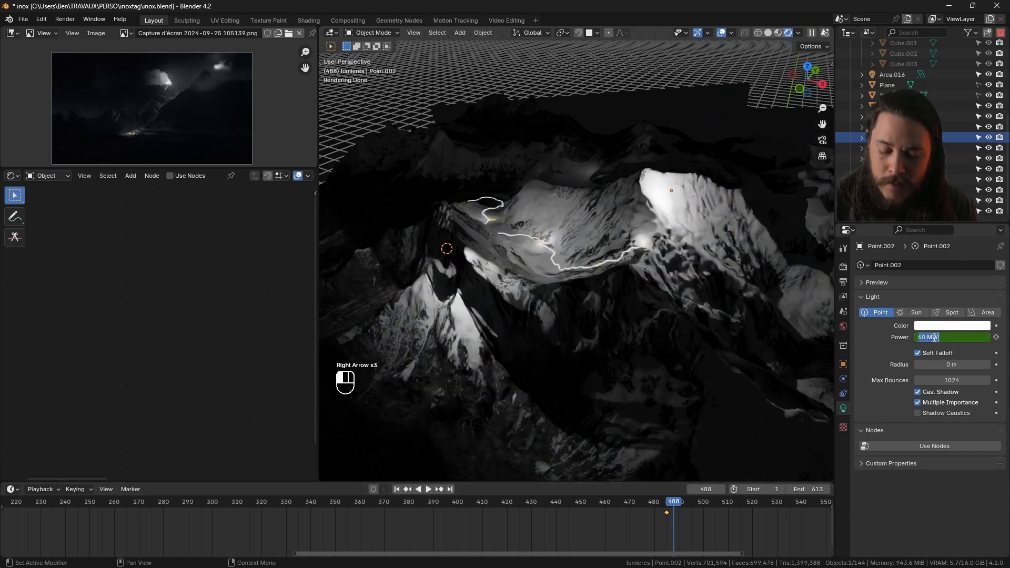
key(Return)
click(995, 337)
key(ctrl+s)
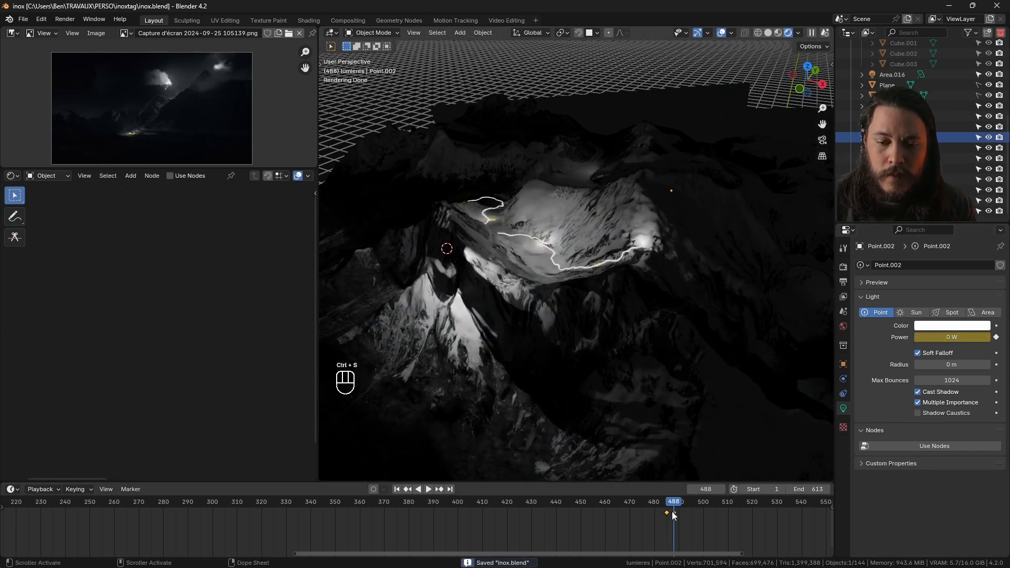
Step: Move the summit light's 0 W Power keyframe to frame 486
scroll(672, 513, up, 14)
click(655, 505)
key(Right)
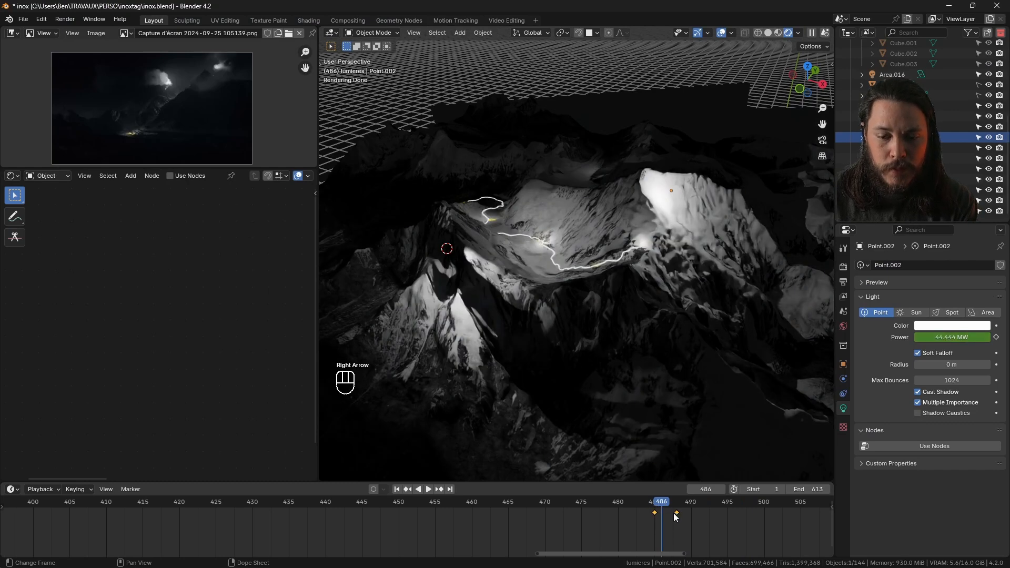
drag(677, 513, 659, 514)
Step: Set the summit light's Power to 100 MW at frame 487 and change its color to red
key(Right)
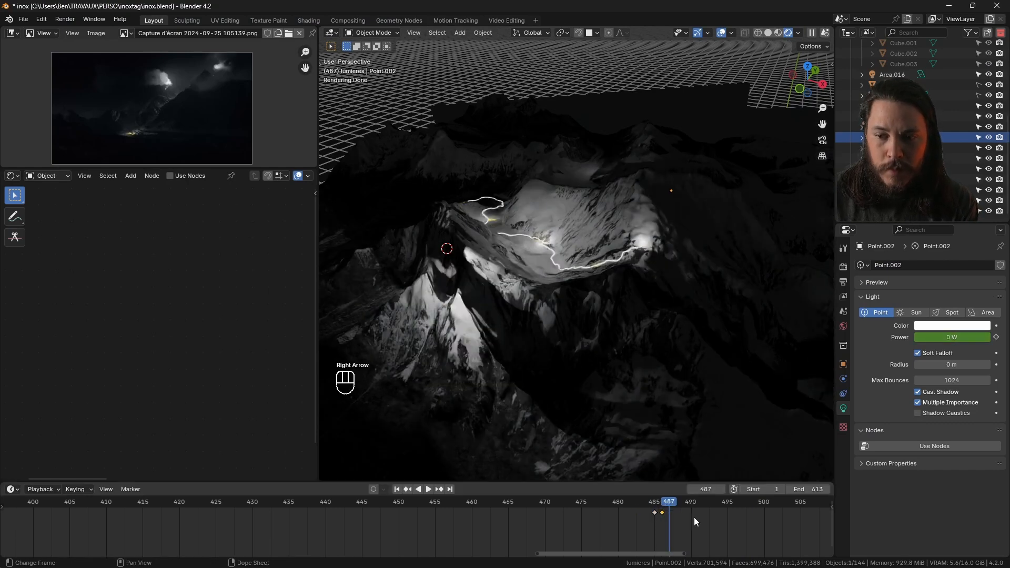
click(919, 336)
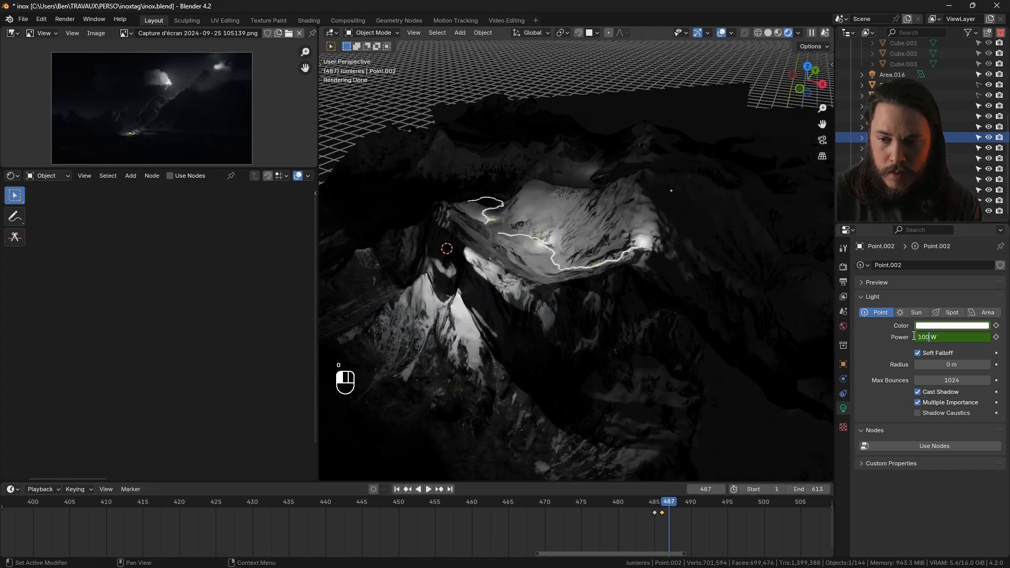
text(M)
key(Return)
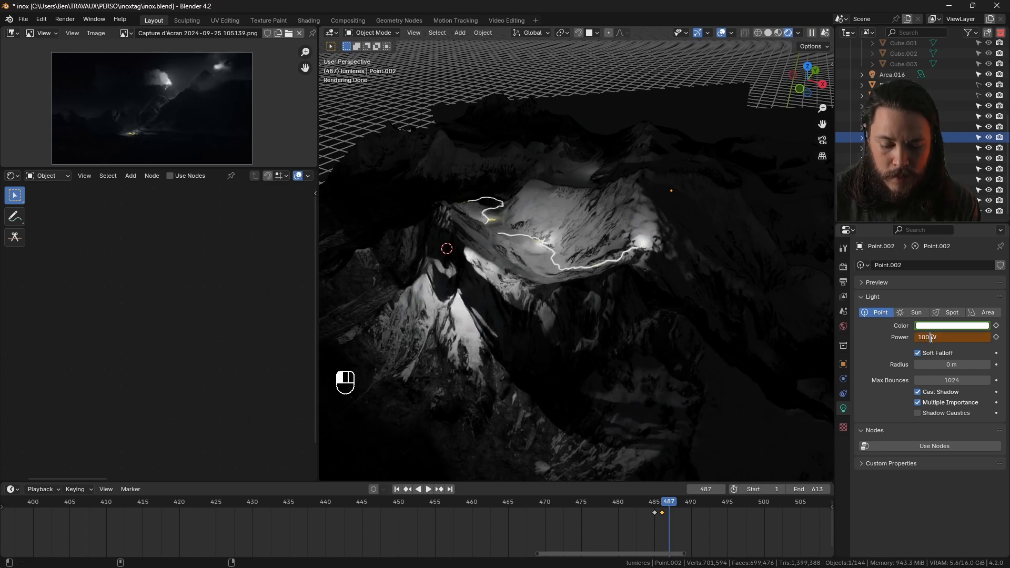
click(952, 325)
click(978, 182)
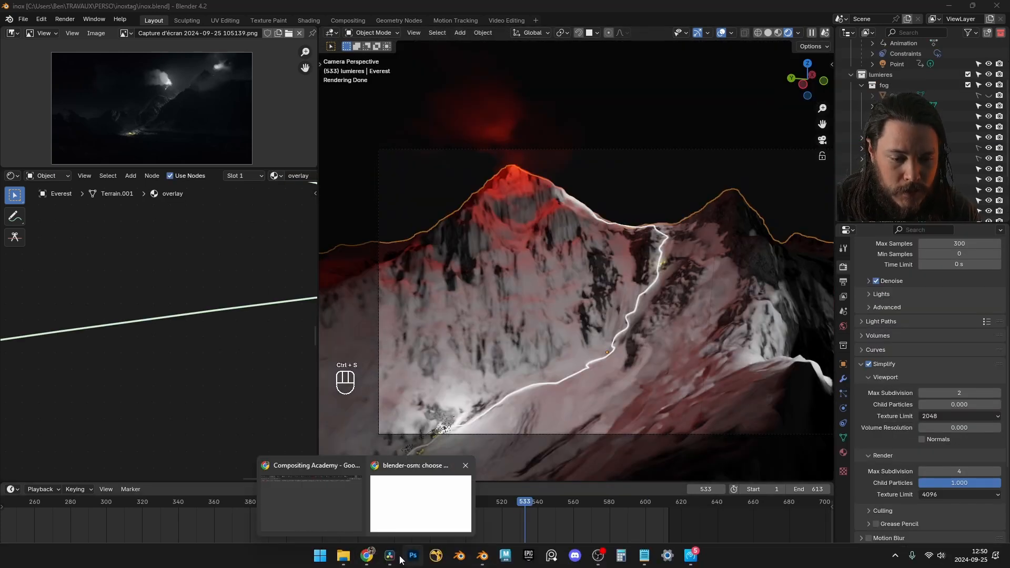
Step: Check the reference footage in DaVinci Resolve, then save the Blender scene and view it in solid shading
click(392, 559)
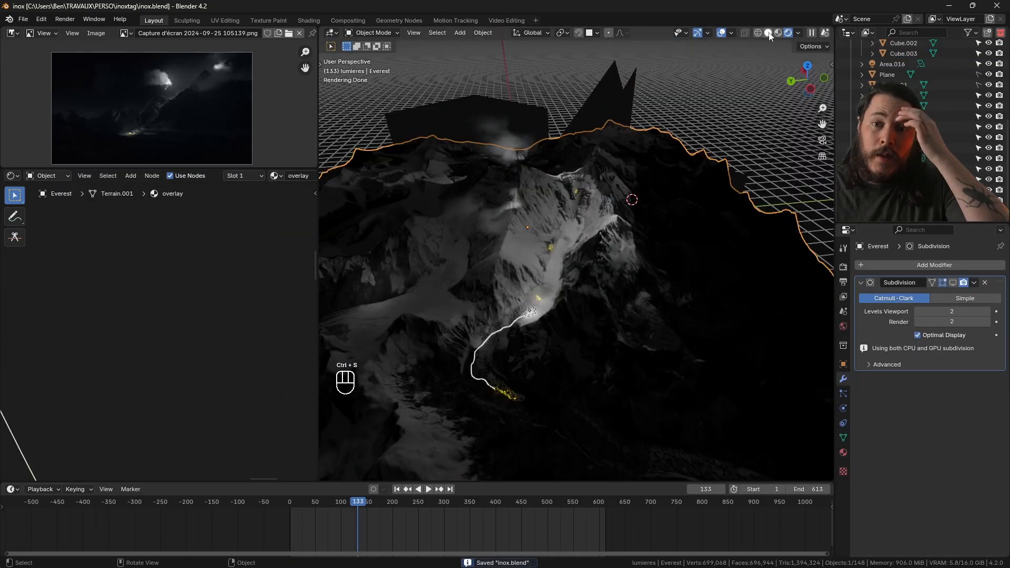
key(ctrl+s)
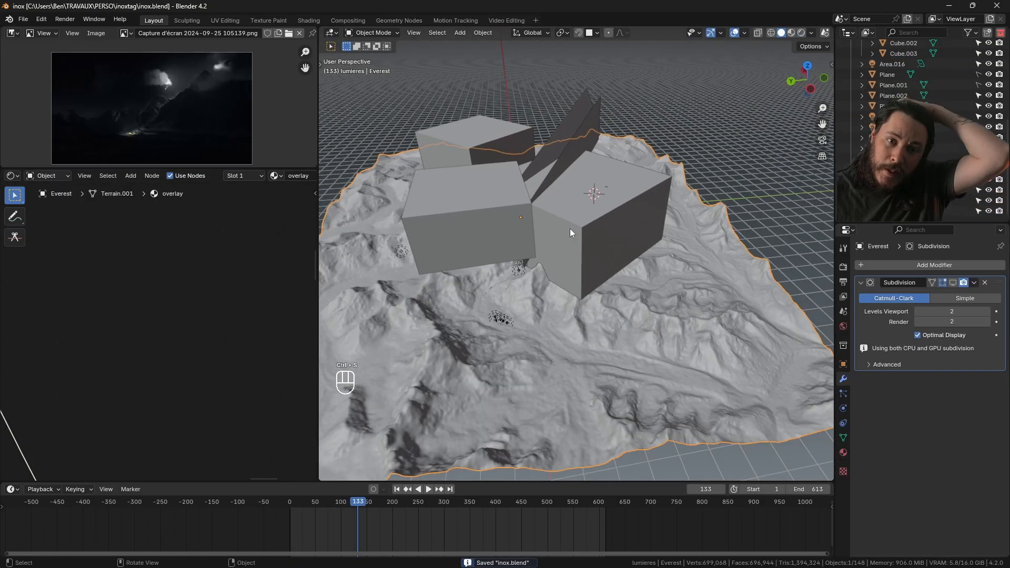
middle_drag(553, 185, 574, 195)
key(ctrl+s)
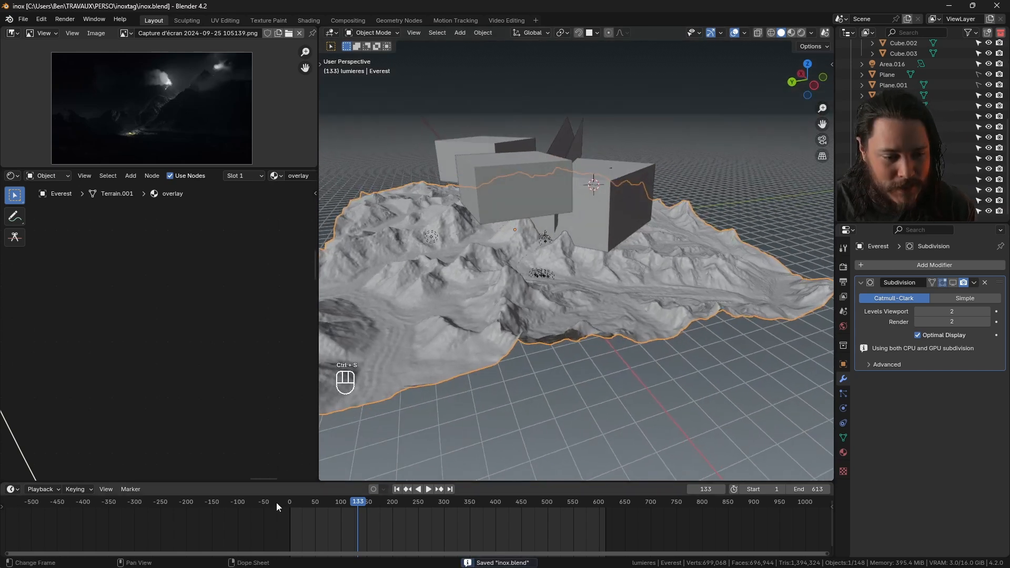
Step: Go to frame 4 and set the Light Paths Volume max bounces to 100 in the render settings
drag(295, 503, 291, 504)
click(843, 267)
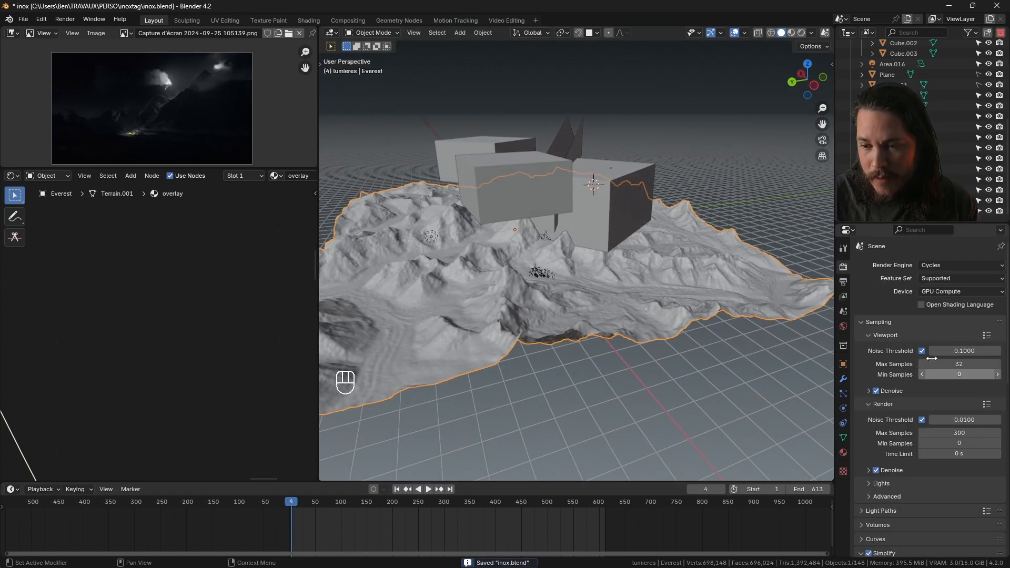
scroll(883, 462, down, 5)
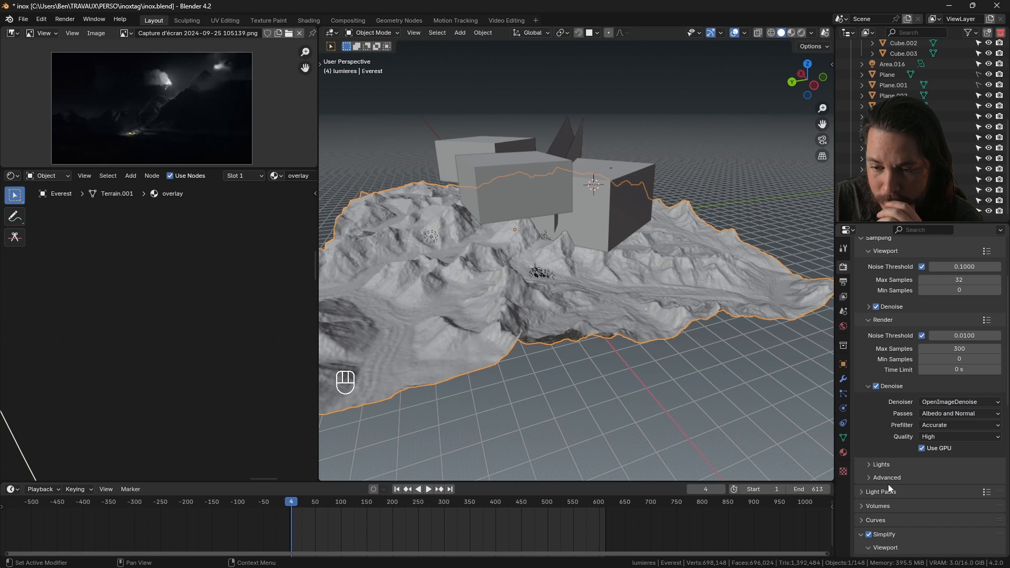
click(888, 487)
scroll(894, 484, down, 6)
click(969, 397)
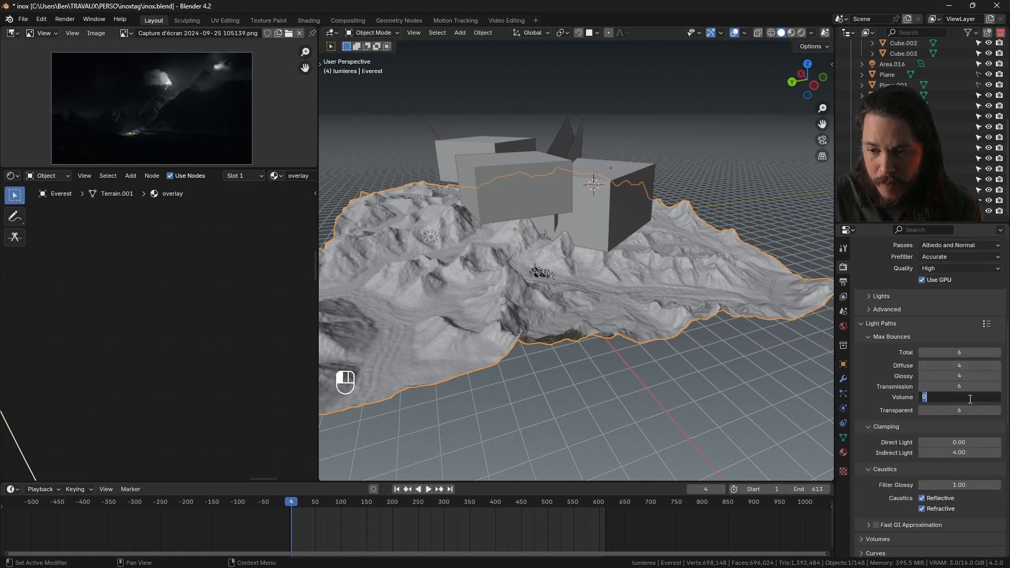
key(Return)
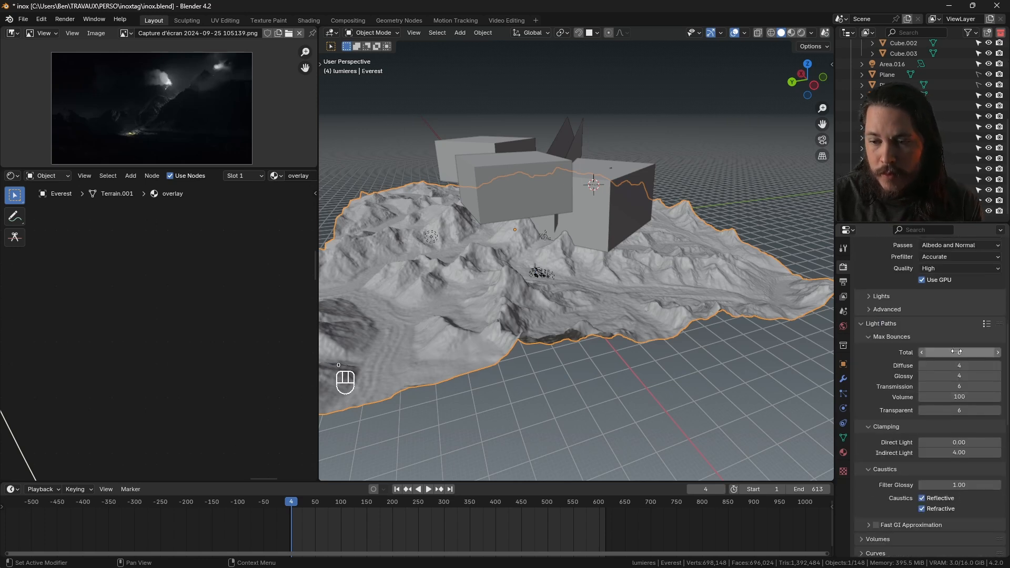
Step: Set the Total, Diffuse, Glossy and Transmission max bounces to 10
drag(964, 352, 964, 386)
text(10)
key(Return)
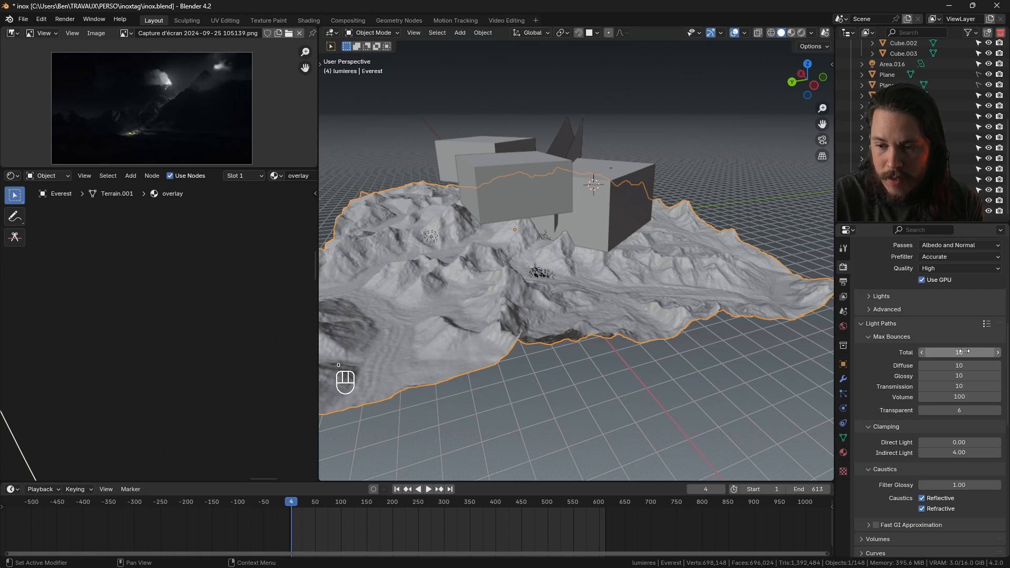
Step: Set the Light Paths Transparent max bounces to 40 and save the scene
click(953, 411)
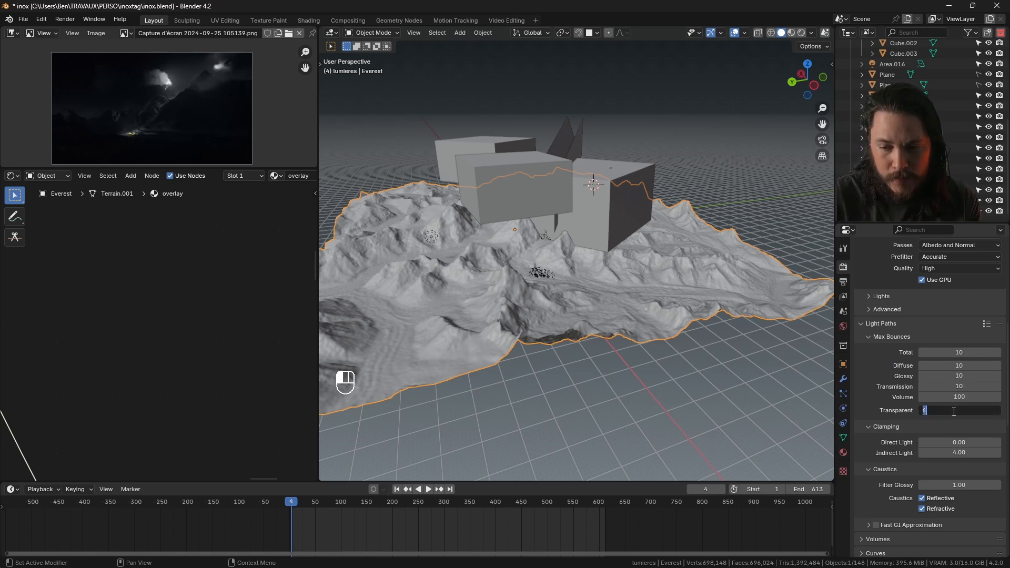
text(40)
key(Return)
key(ctrl+s)
key(ctrl+s)
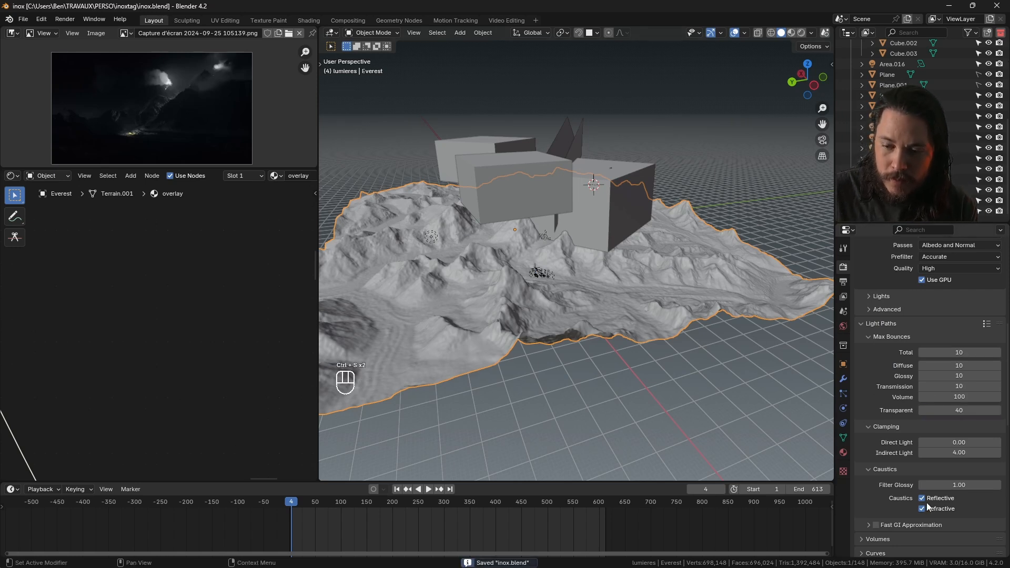
Step: Enable Motion Blur with a Shutter of 0.30, save the scene and render the current frame
scroll(897, 464, down, 12)
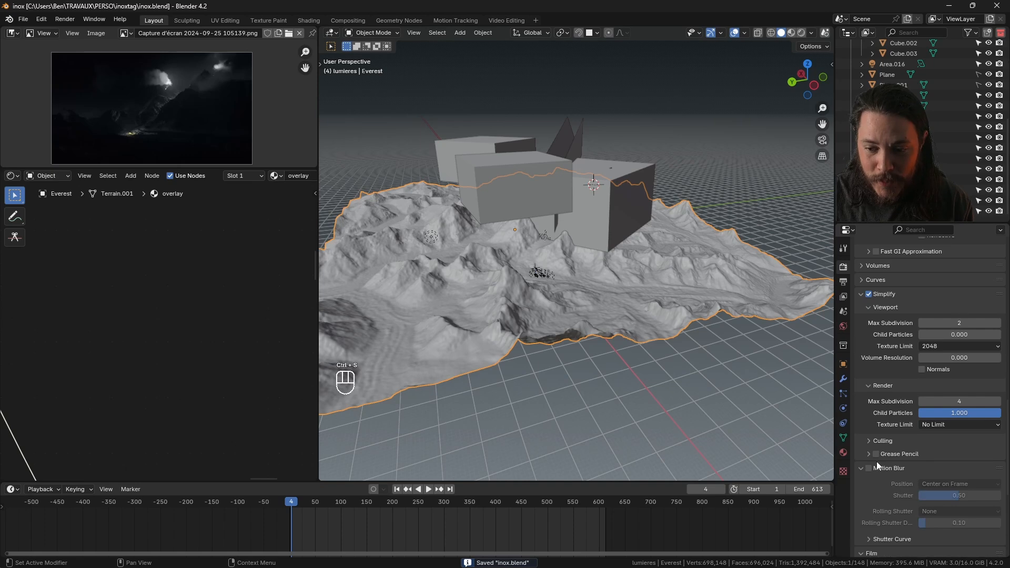
scroll(876, 462, down, 2)
click(868, 426)
click(955, 455)
text(.3)
key(Return)
key(ctrl+s)
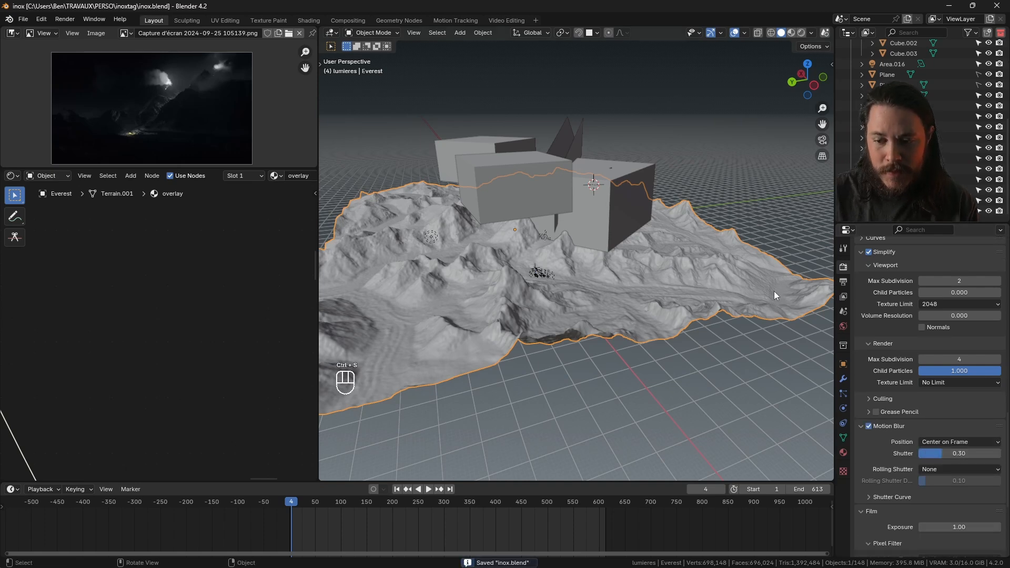
key(F12)
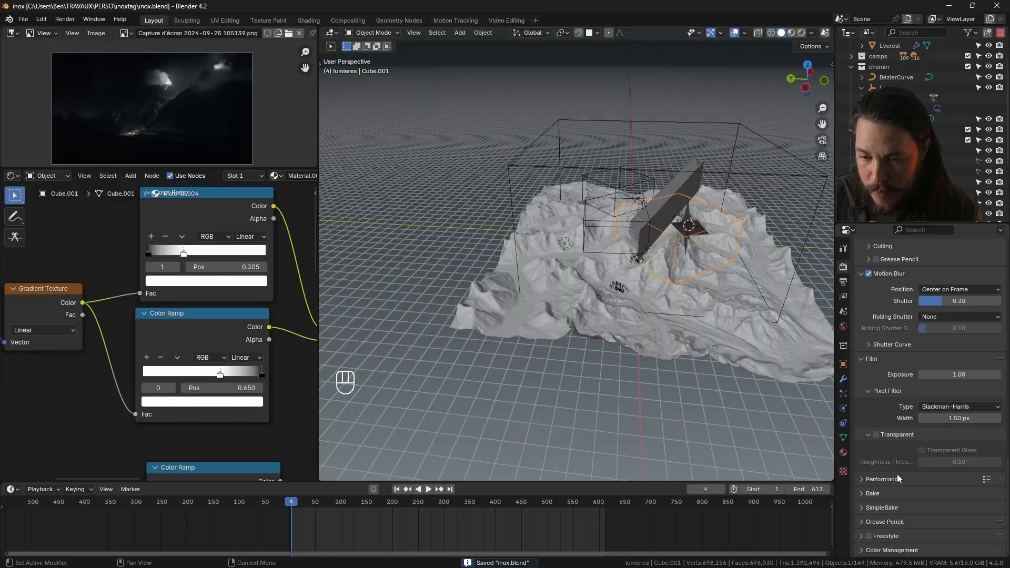
Step: Set the render Tile Size to 192 in the Performance settings and render frame 4 to check it
click(897, 478)
scroll(920, 422, down, 4)
click(960, 411)
text(192)
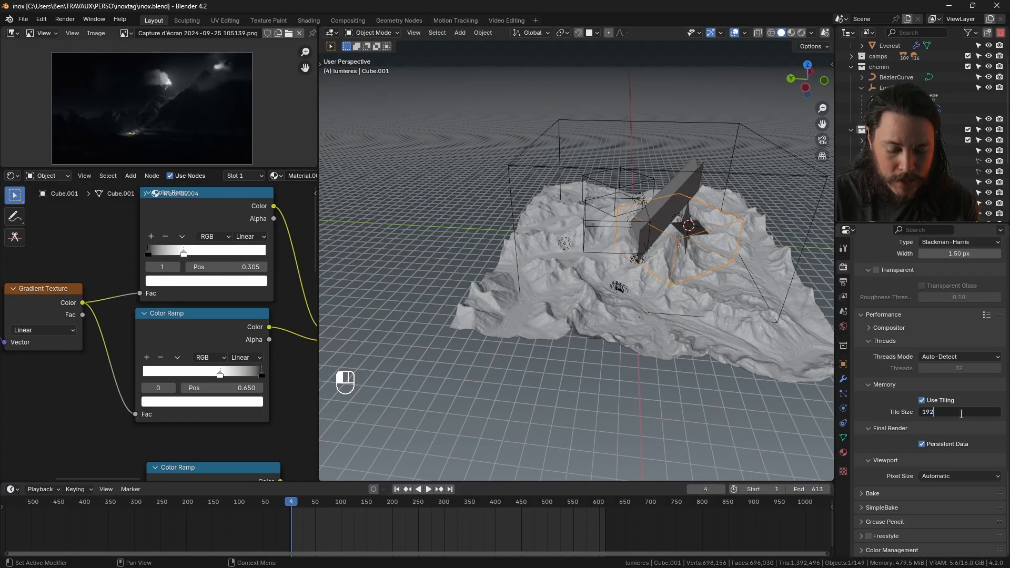
key(Return)
key(F12)
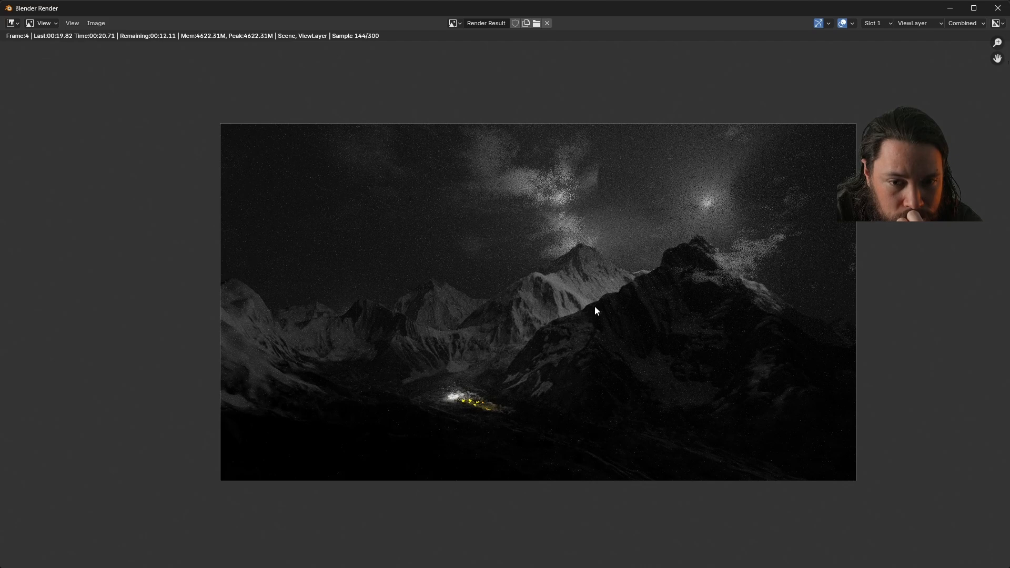
scroll(747, 207, up, 3)
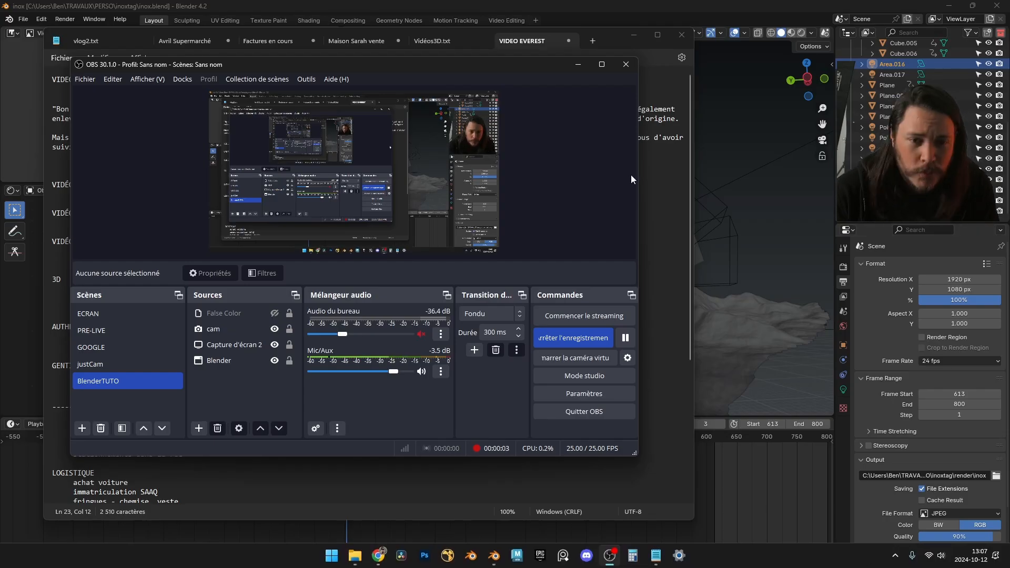
drag(542, 68, 550, 78)
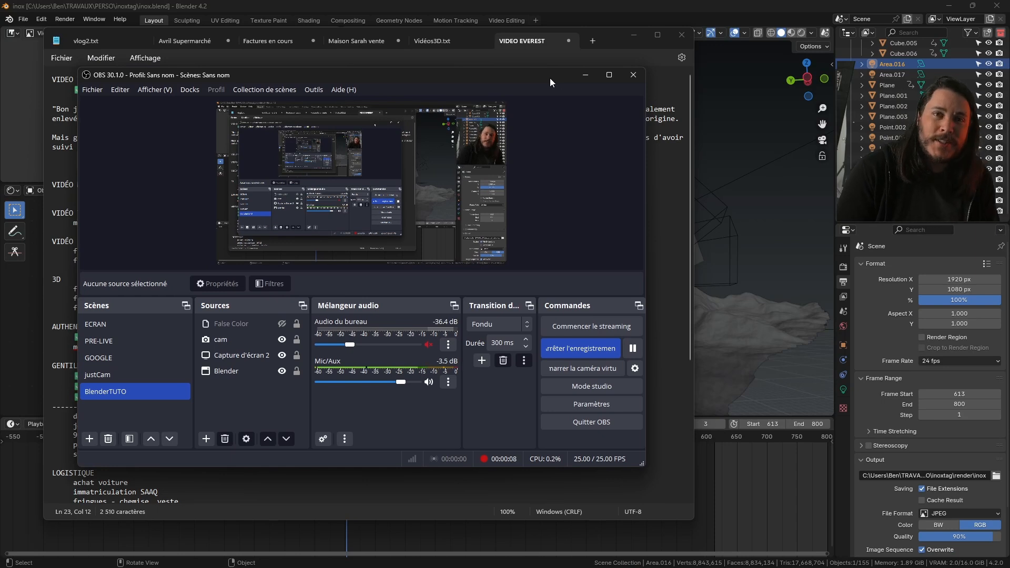
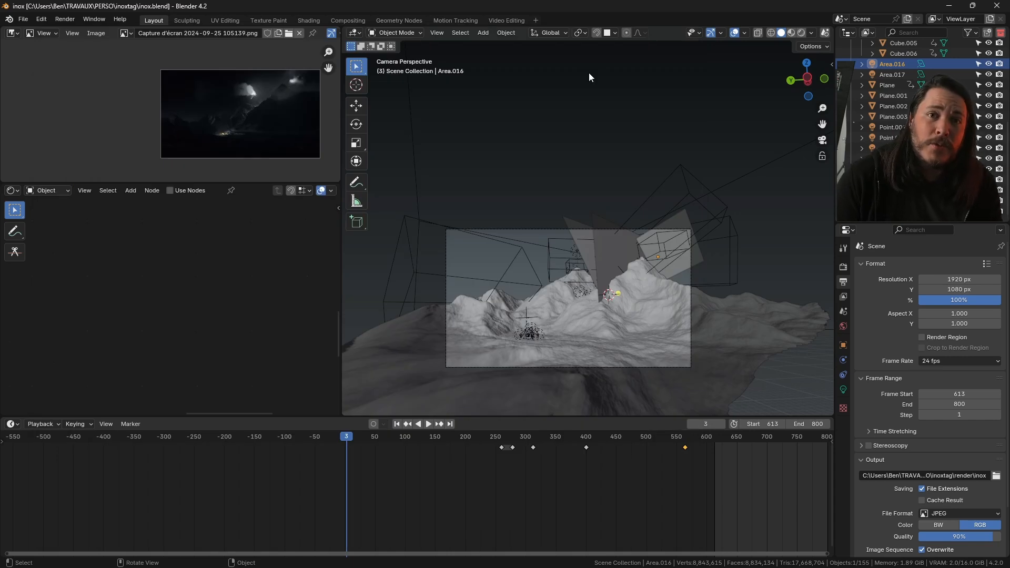
Step: Examine the shadow planes and the Everest terrain meshes from several angles in solid shading
scroll(585, 358, up, 4)
middle_drag(591, 331, 605, 268)
click(620, 158)
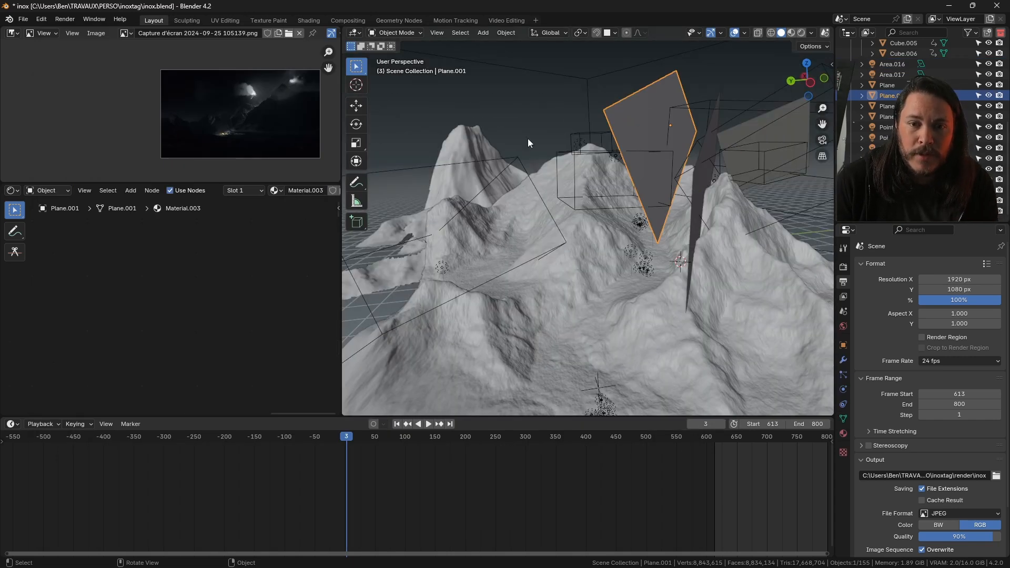
scroll(528, 138, down, 5)
middle_drag(528, 138, 555, 200)
scroll(524, 181, up, 3)
click(525, 181)
click(554, 198)
scroll(546, 221, down, 4)
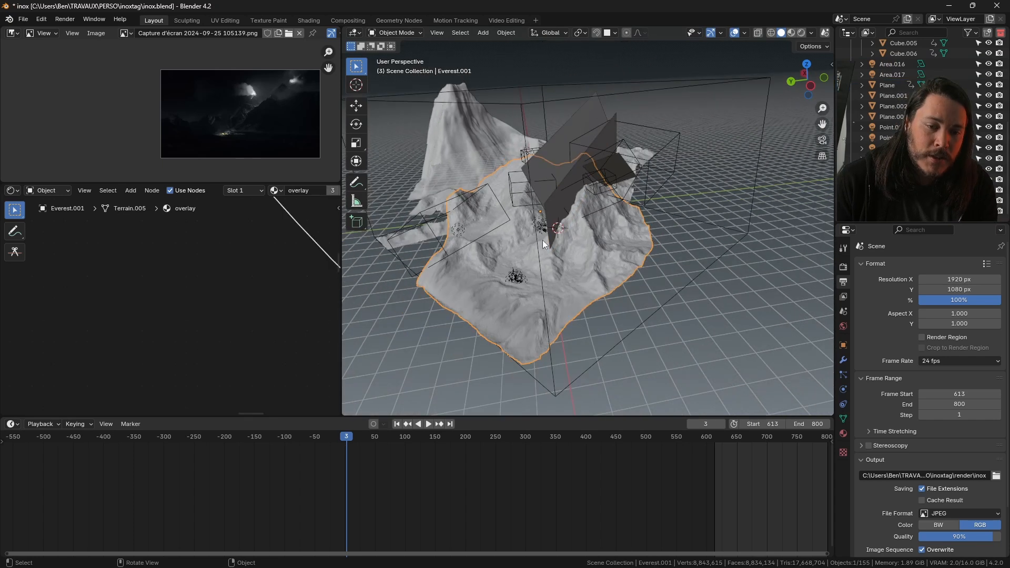
middle_drag(542, 240, 496, 269)
scroll(473, 166, up, 4)
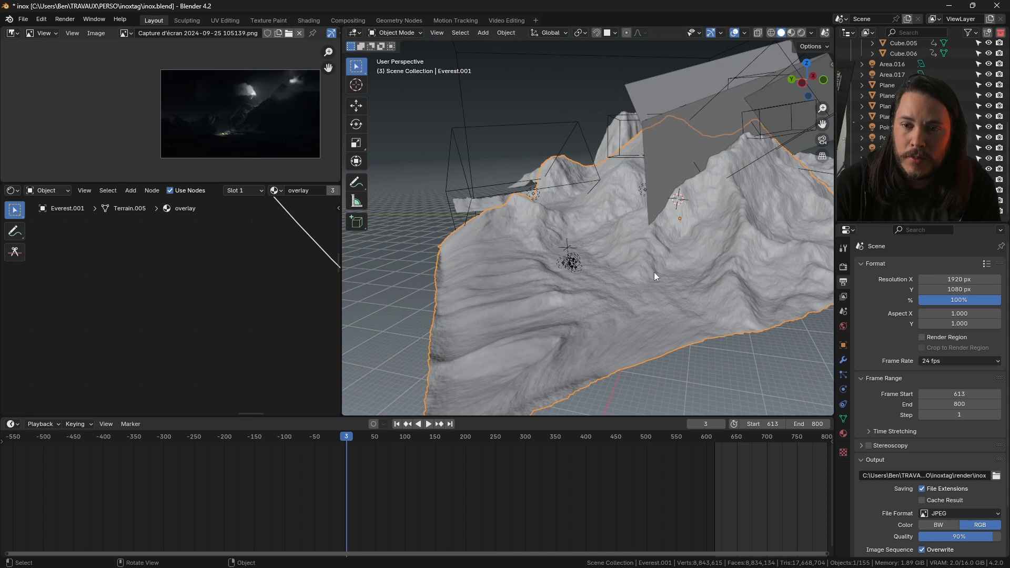
scroll(462, 467, down, 1)
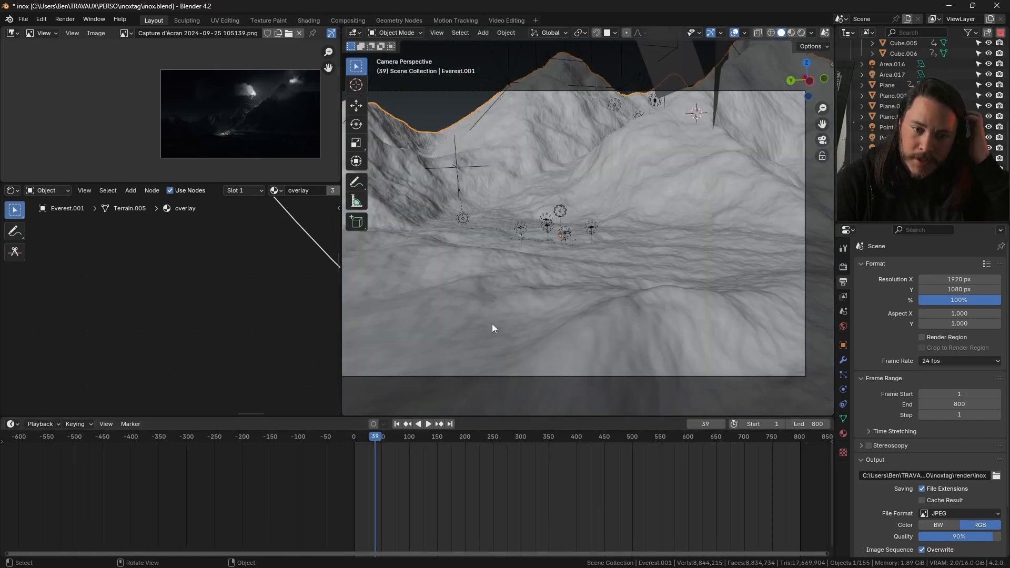
Step: Select the cloud volume box at the summit and examine it in the rendered view
click(572, 74)
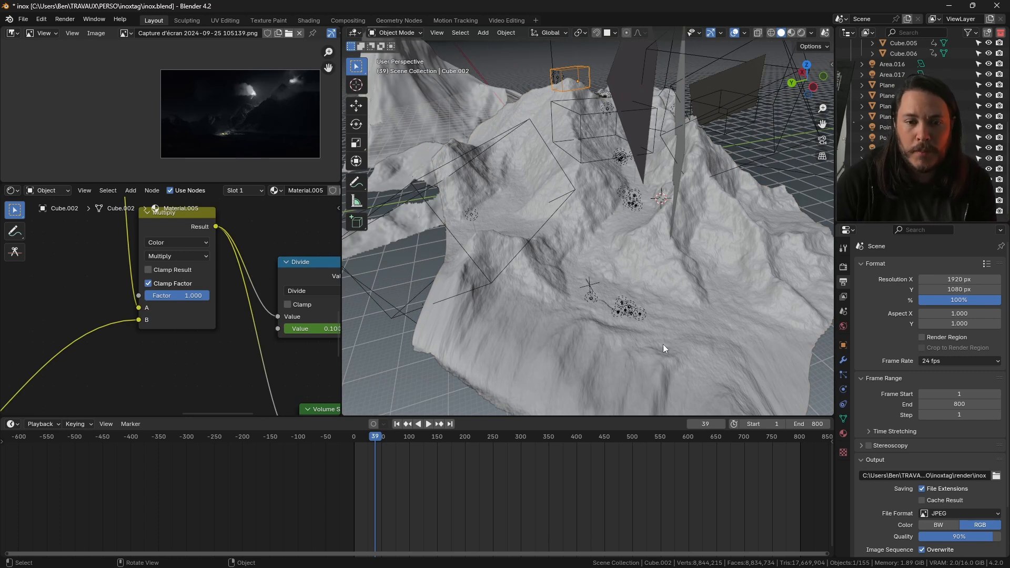
middle_drag(534, 215, 707, 141)
middle_drag(640, 169, 657, 170)
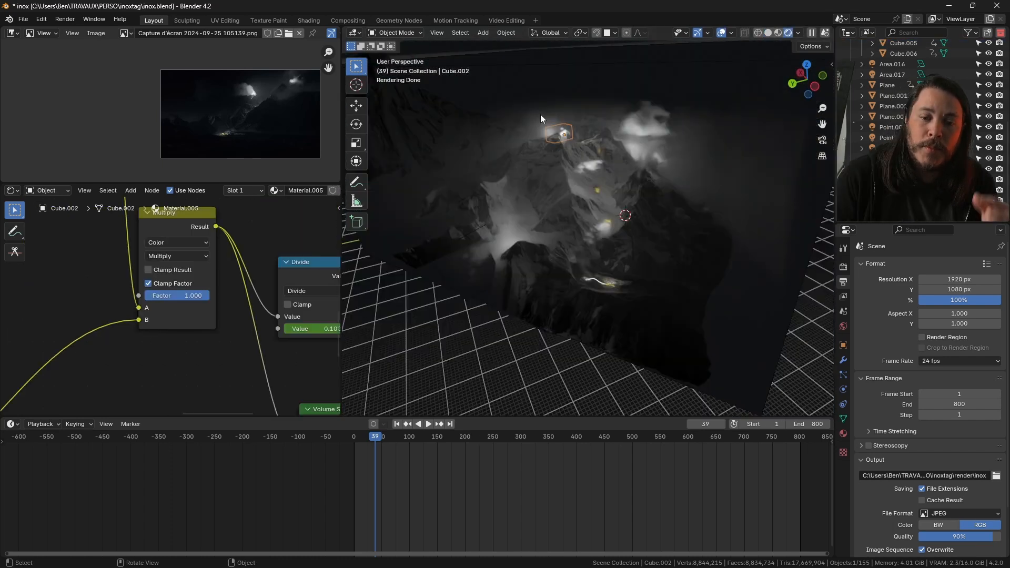
scroll(585, 121, up, 10)
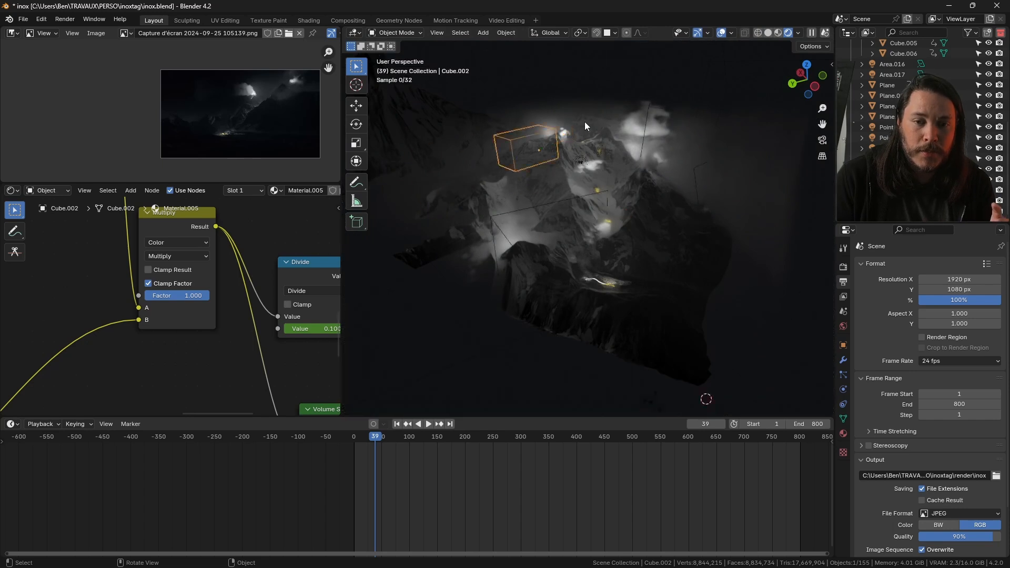
scroll(610, 142, down, 3)
scroll(550, 206, up, 5)
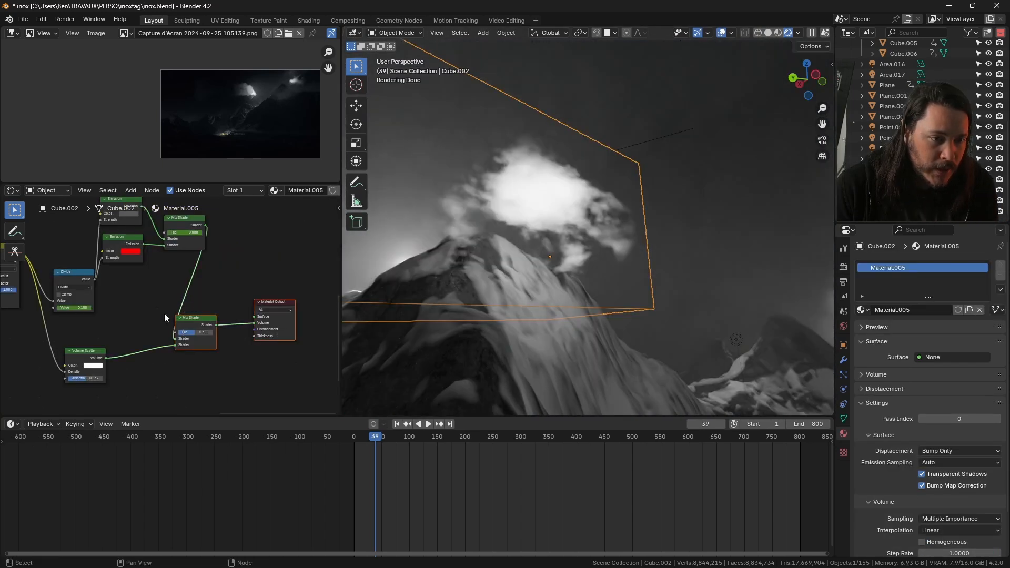
Step: Inspect the grey and red Emission nodes mixed in the summit cloud's material
middle_drag(165, 314, 106, 272)
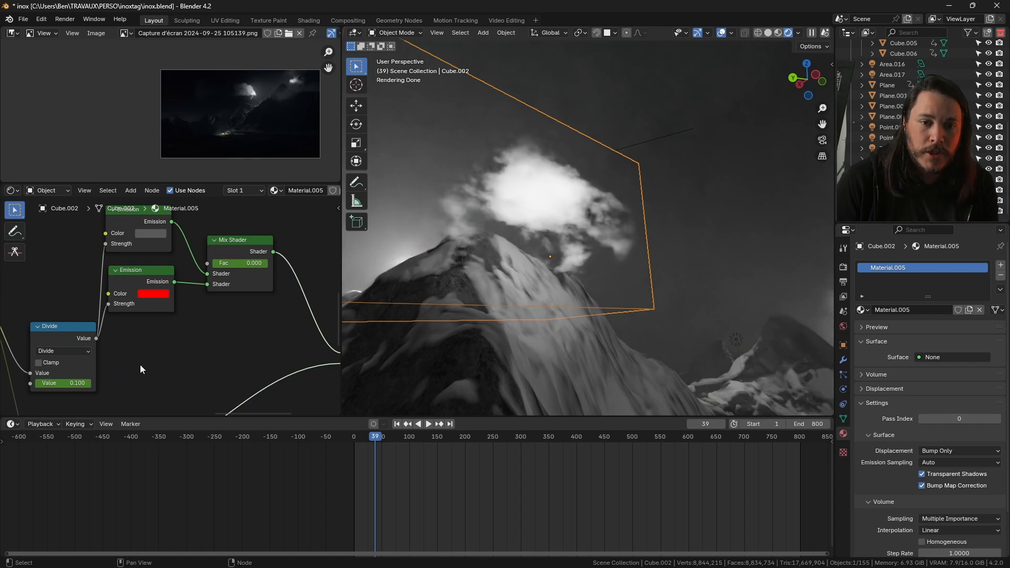
middle_drag(159, 216, 209, 256)
click(209, 256)
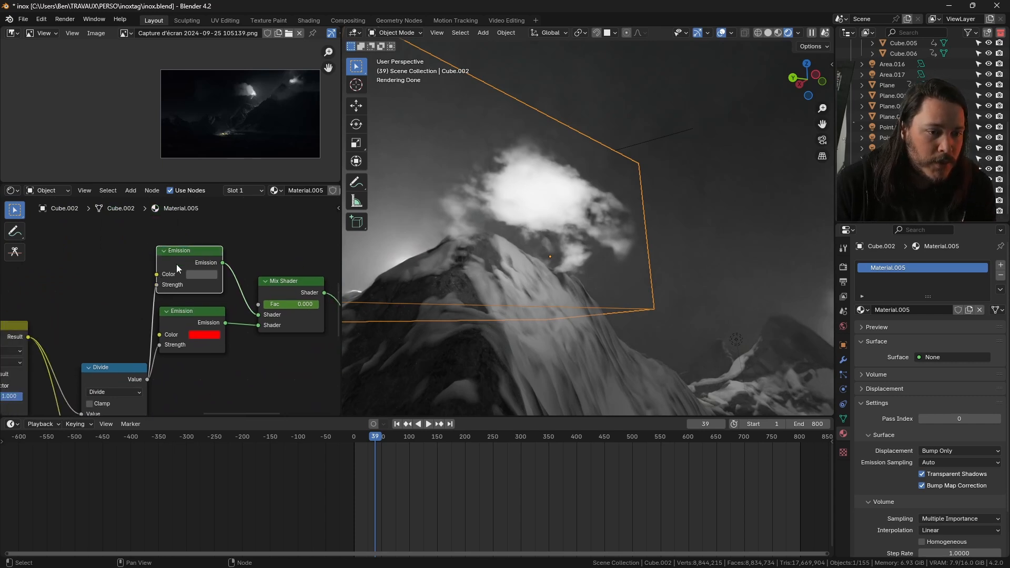
drag(137, 239, 204, 319)
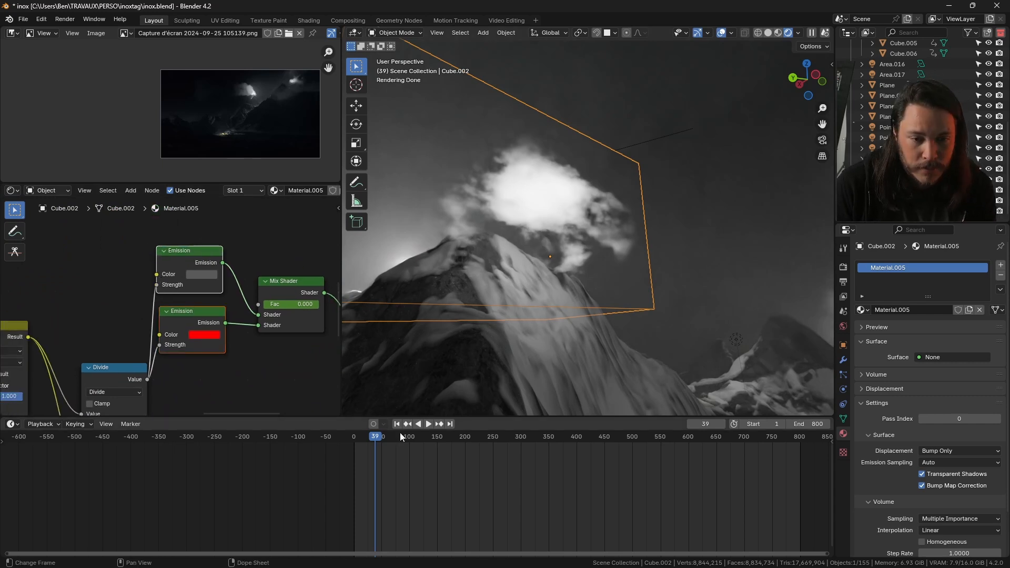
Step: Go to frame 749 and examine the summit cloud's red glow
scroll(490, 442, down, 1)
drag(561, 438, 676, 436)
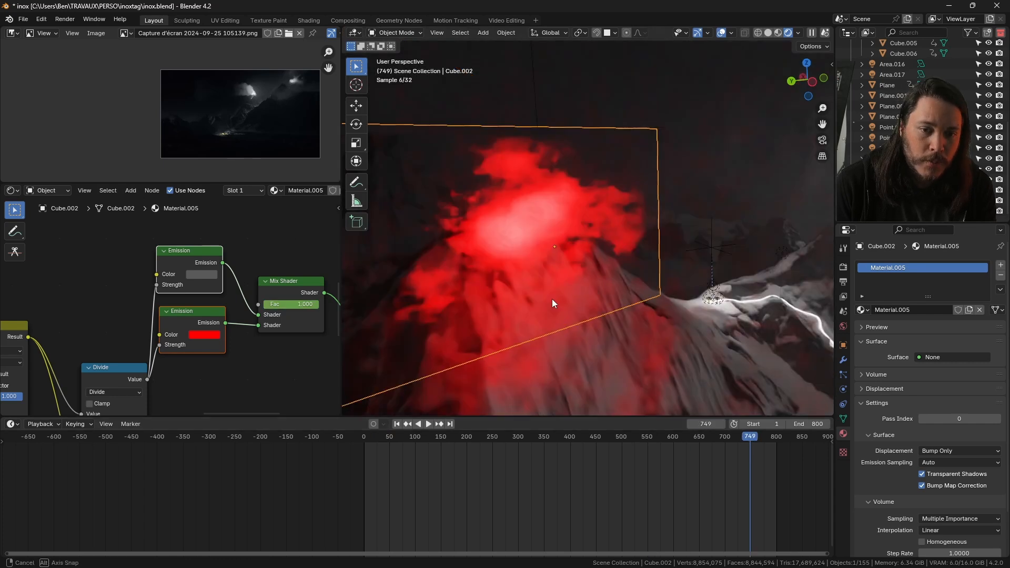
middle_drag(551, 299, 468, 316)
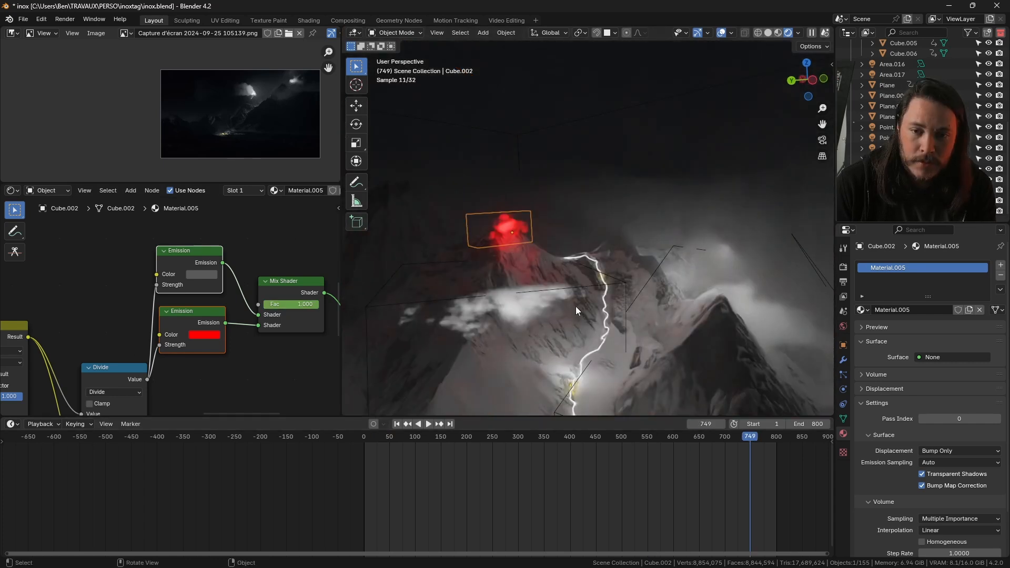
Step: Select the cloud volume box below the summit and inspect its Emission, Volume Scatter and Mix Shader nodes
click(521, 302)
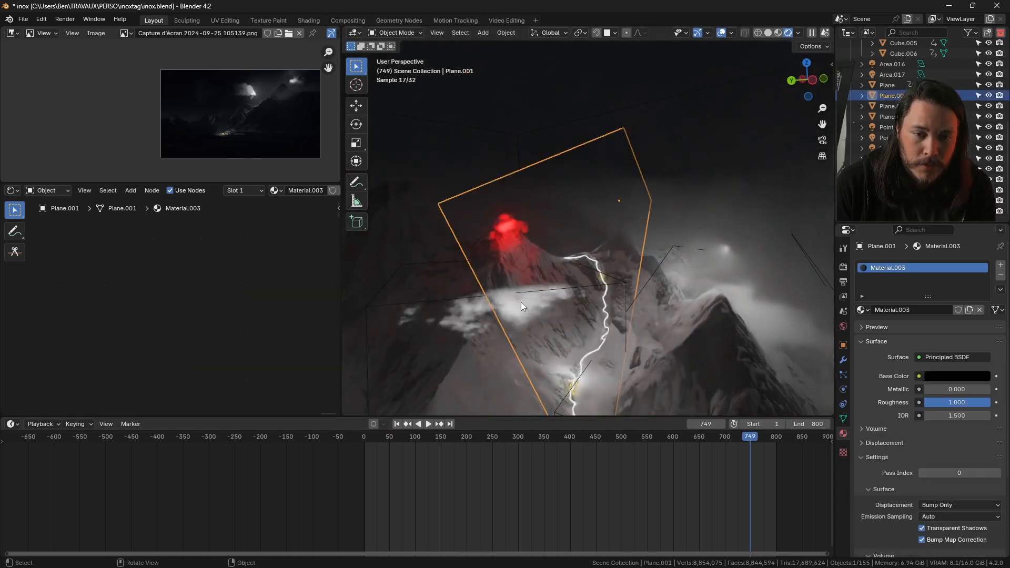
click(528, 289)
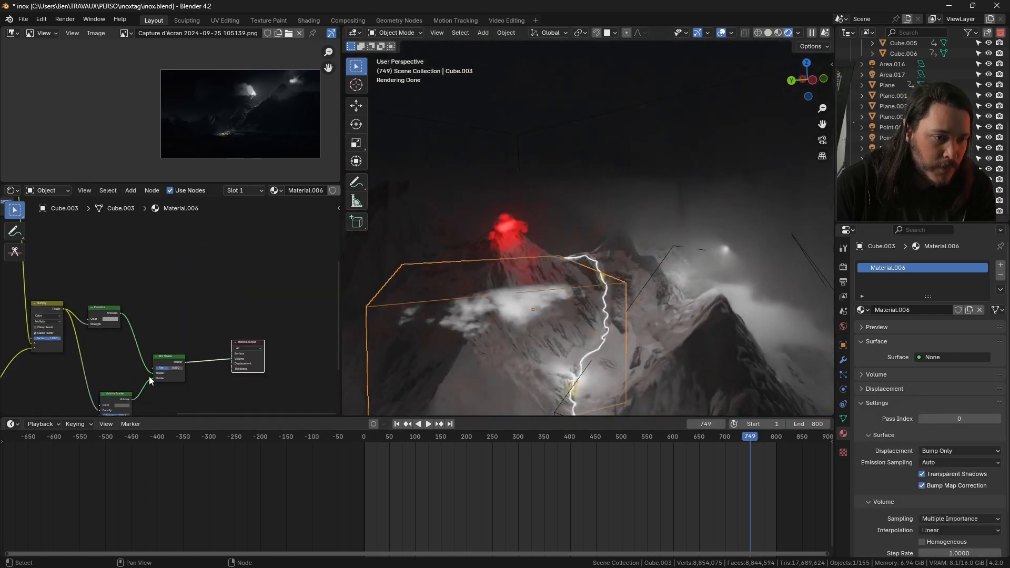
scroll(83, 357, up, 9)
drag(119, 246, 136, 289)
scroll(159, 271, down, 11)
scroll(150, 325, up, 14)
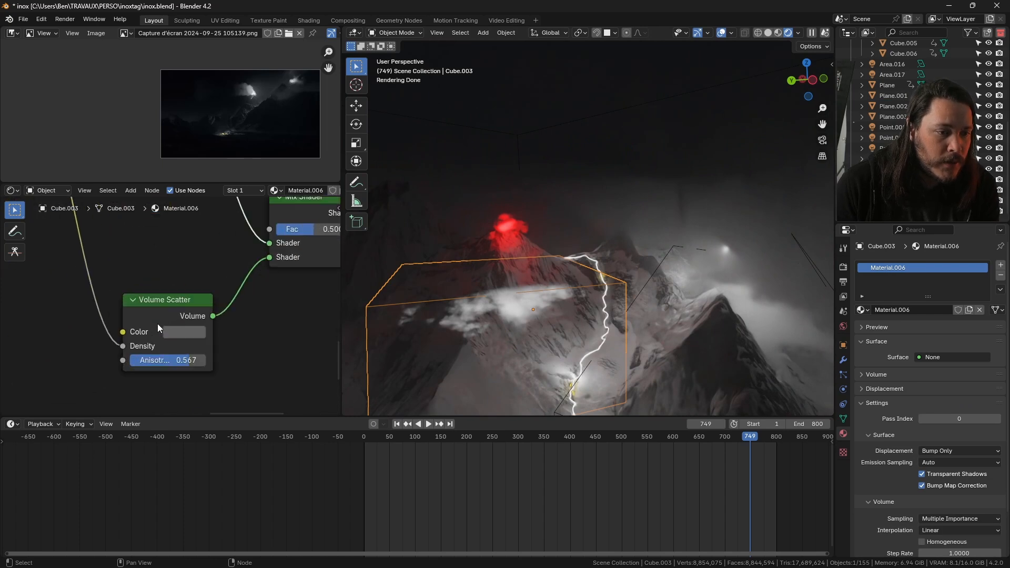
scroll(157, 323, up, 1)
click(188, 342)
scroll(173, 326, down, 6)
scroll(277, 239, up, 7)
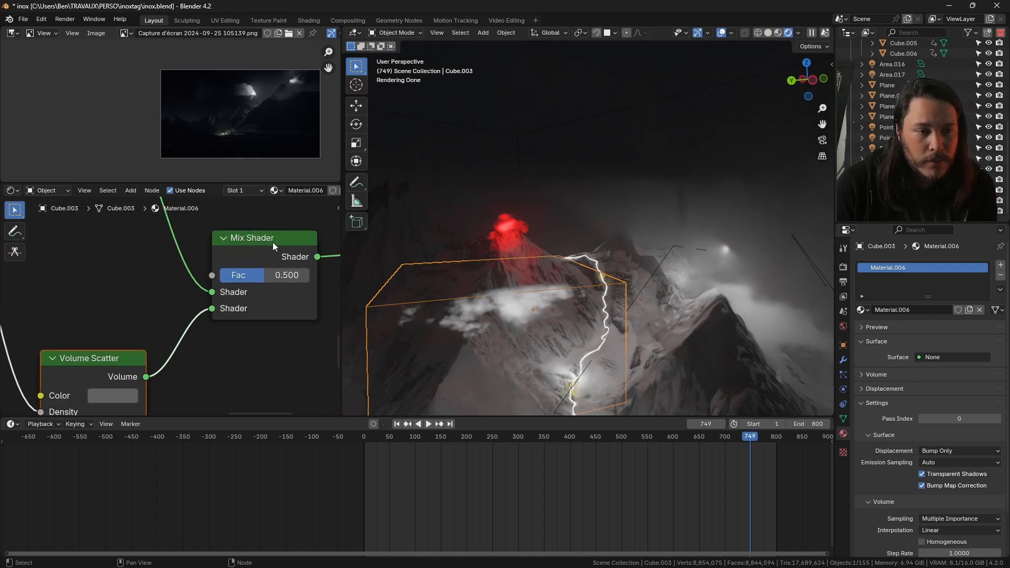
click(273, 242)
scroll(272, 243, down, 8)
Step: Select the red summit cloud volume and frame it for a close look
middle_drag(532, 311, 561, 290)
scroll(511, 316, up, 5)
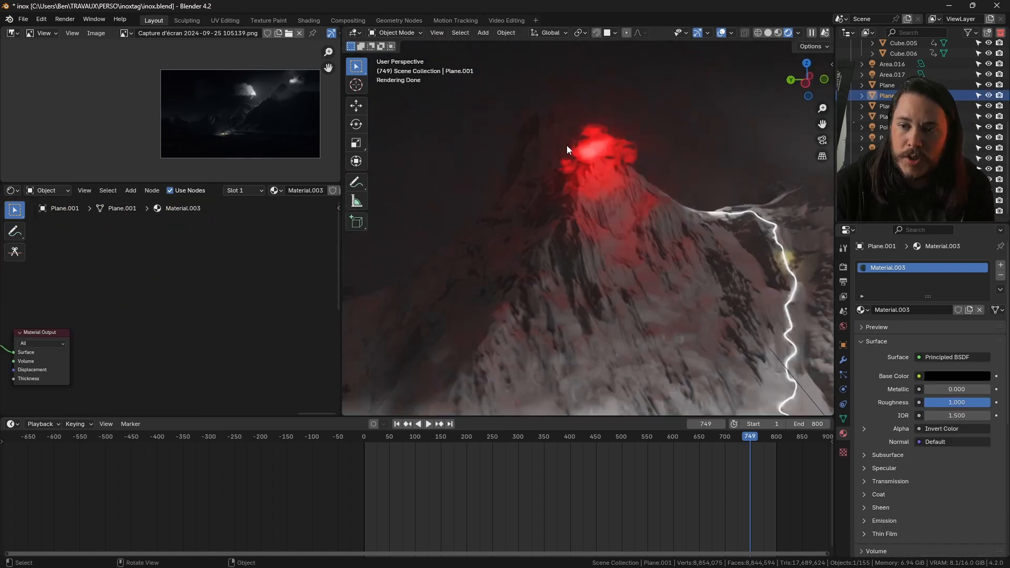
middle_drag(567, 146, 647, 199)
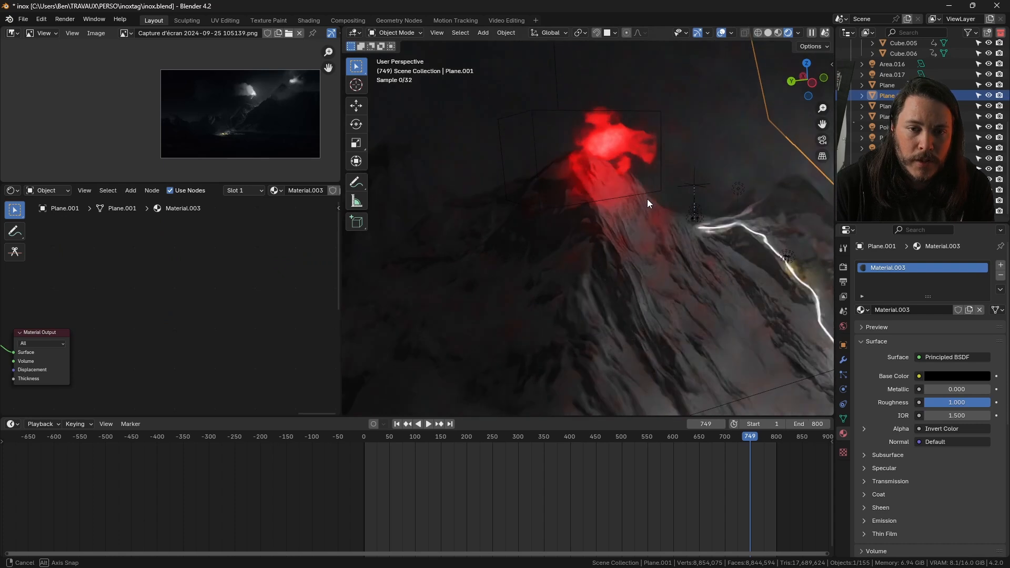
click(604, 113)
key(KP_Decimal)
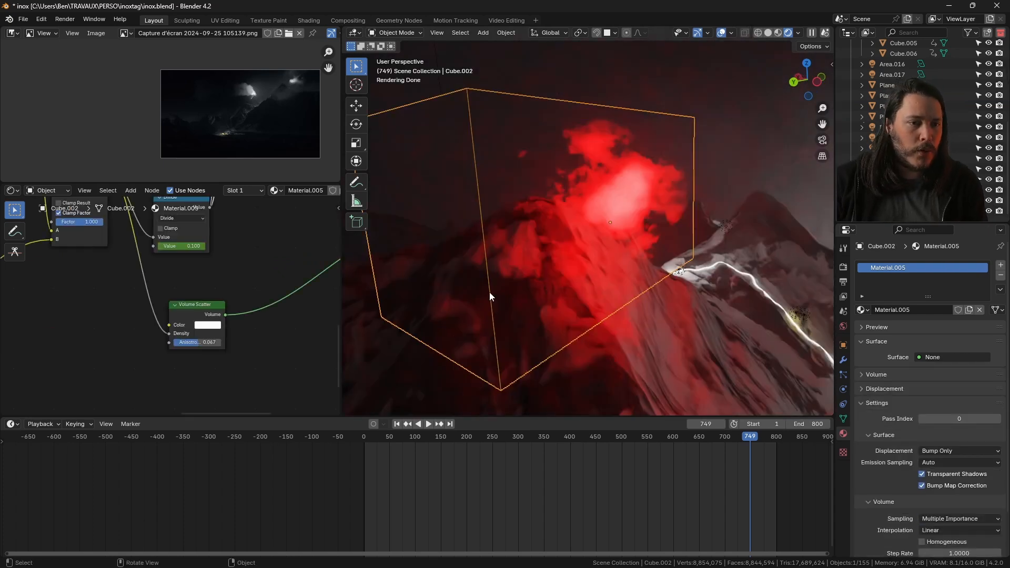
Step: Examine the whole lit mountain, glowing route and surrounding fog volume from several angles
scroll(665, 273, down, 8)
middle_drag(666, 273, 685, 251)
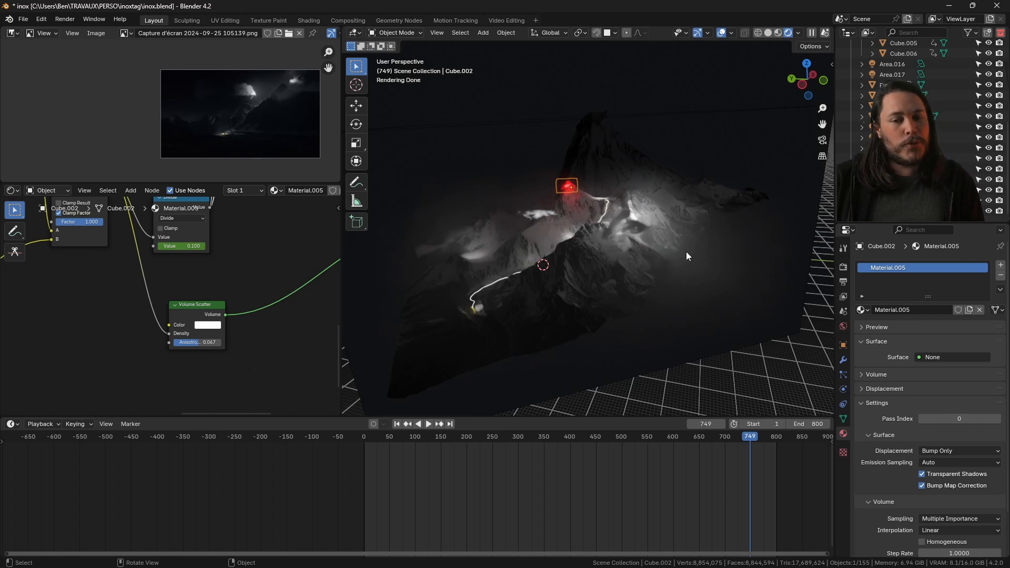
scroll(673, 227, down, 3)
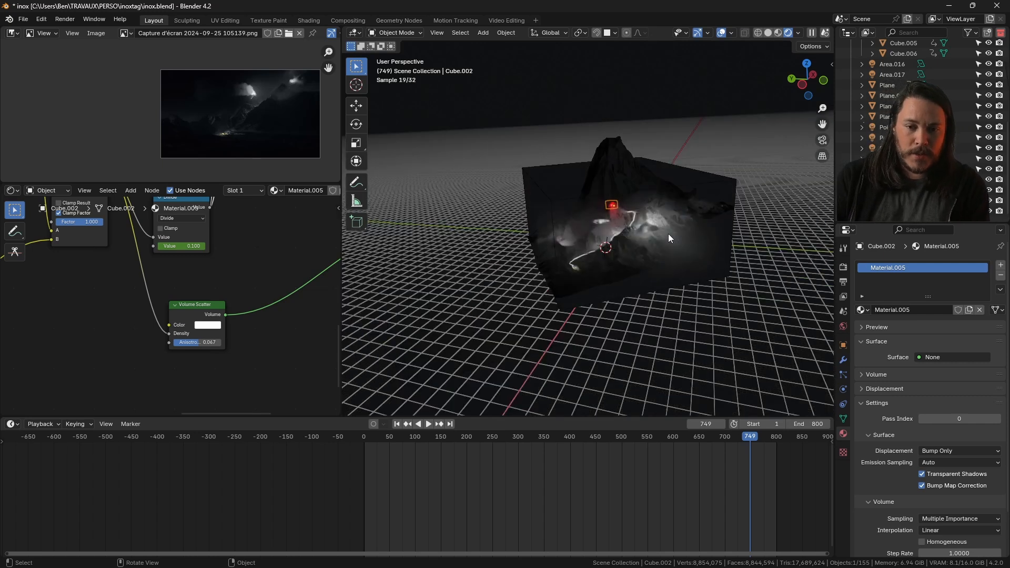
middle_drag(668, 234, 646, 211)
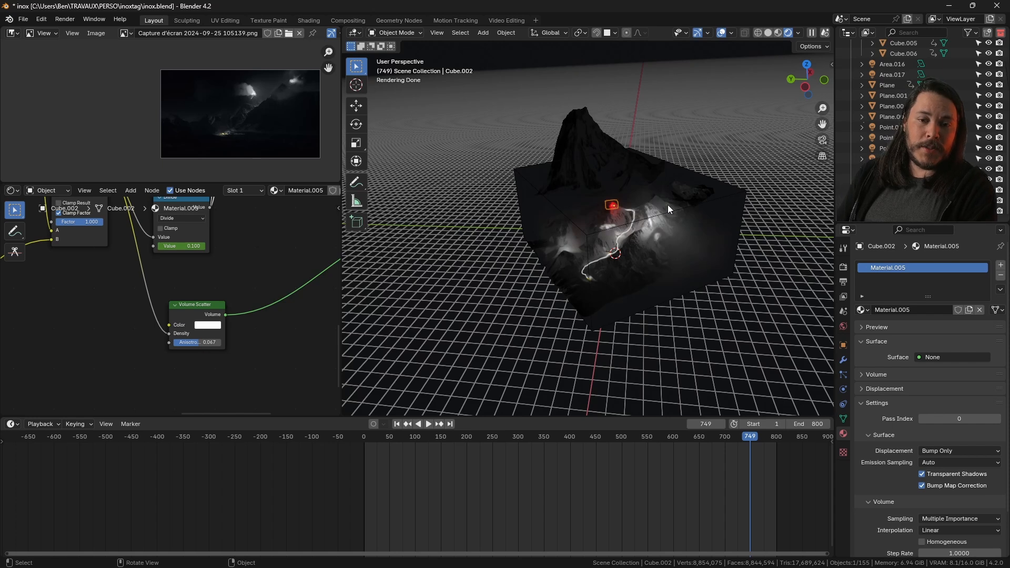
middle_drag(667, 204, 680, 307)
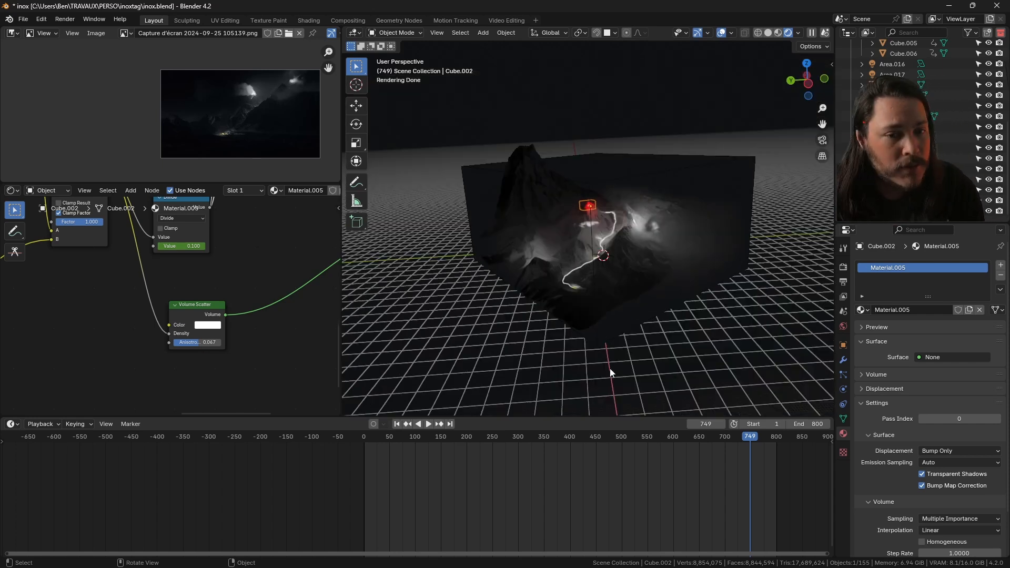
mouse_move(631, 563)
middle_drag(679, 400, 709, 361)
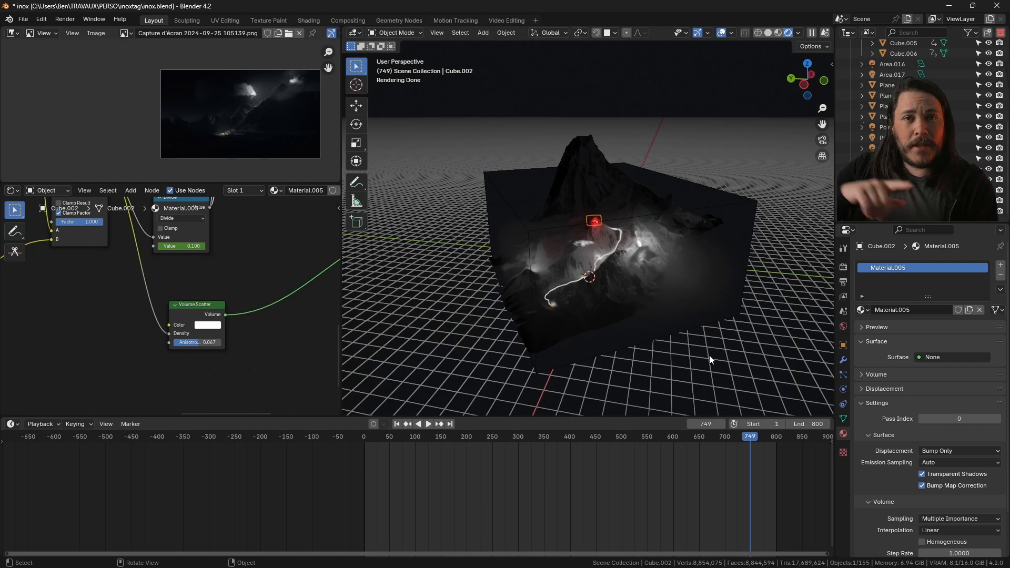